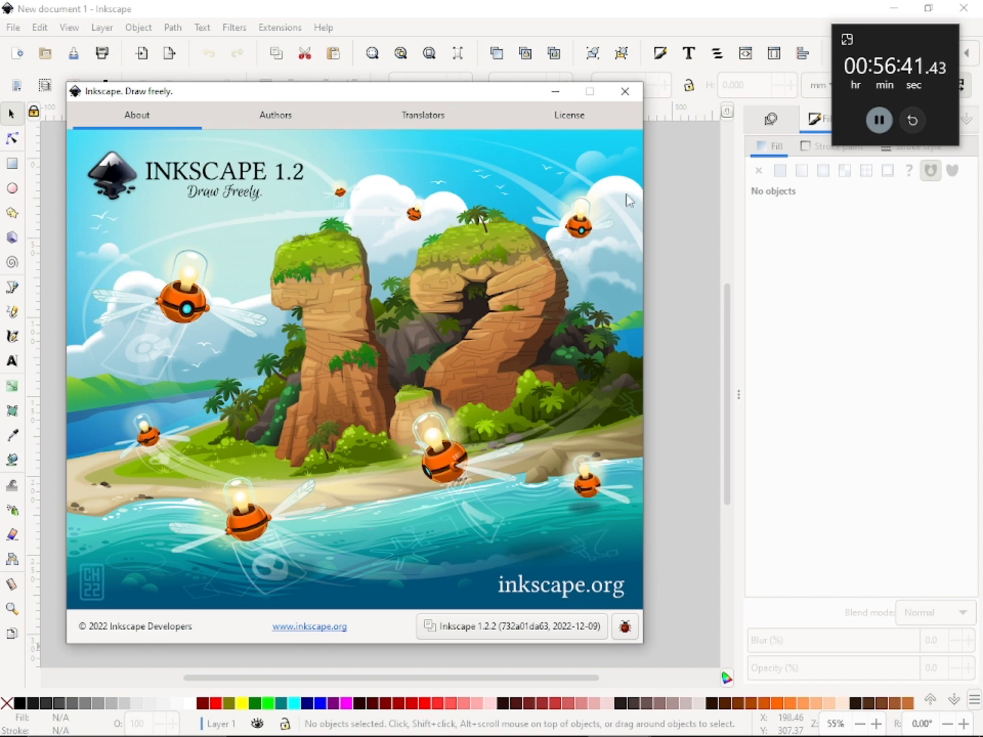
Dismiss the About window and review the page size and display settings in the document properties.
{"action": "left_click", "coordinate": [636, 99]}
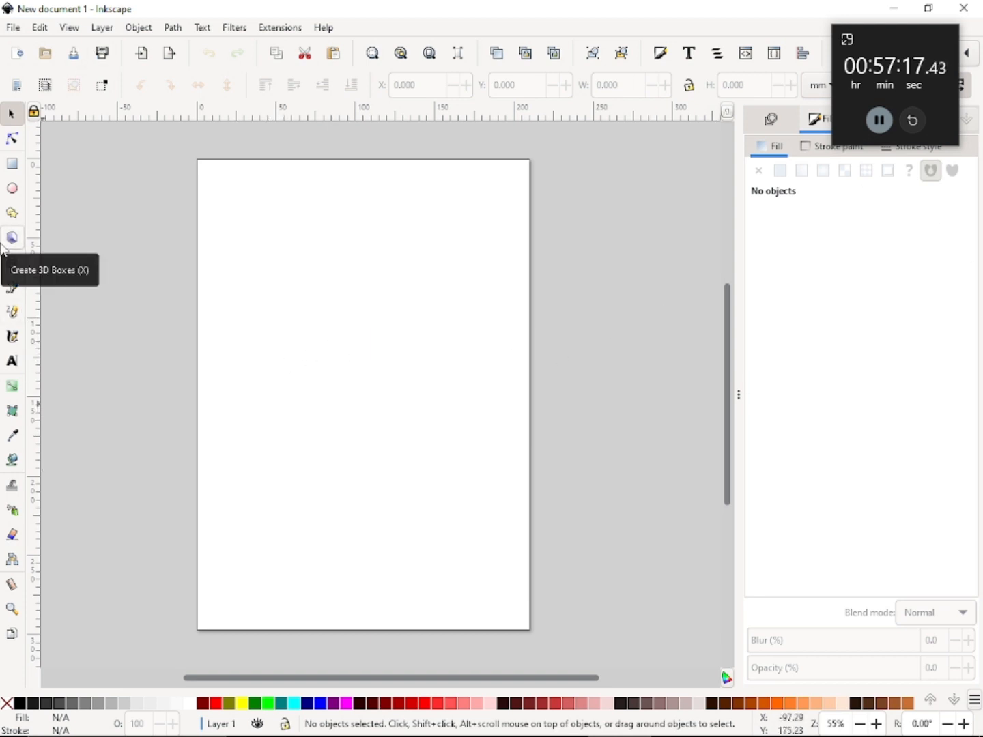
{"action": "left_click", "coordinate": [12, 28]}
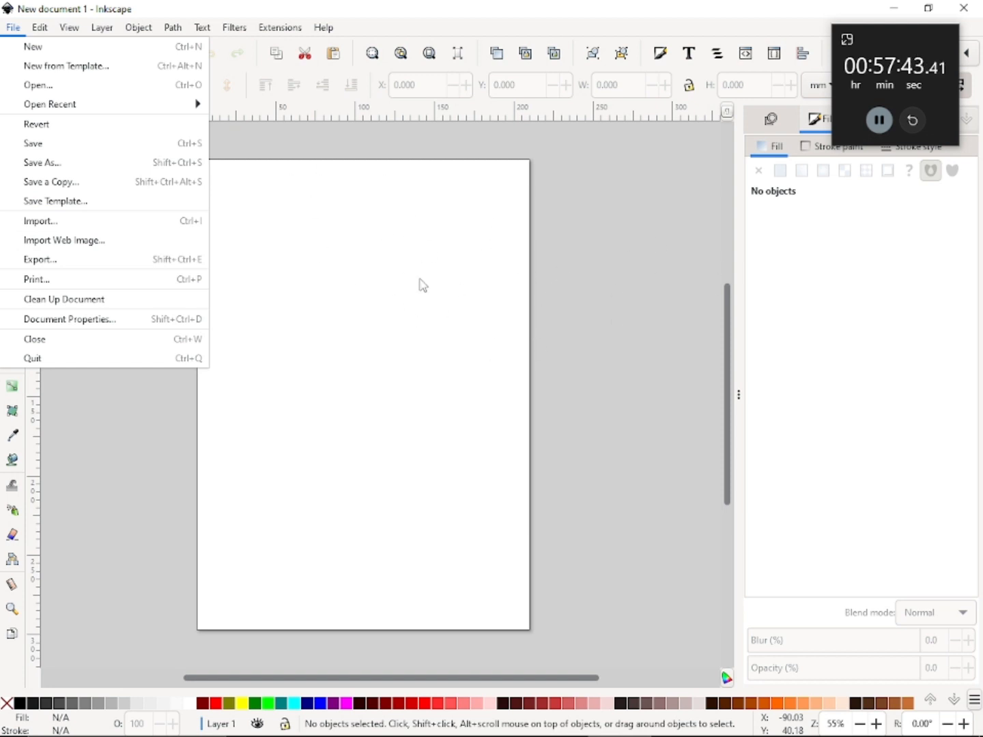
{"action": "left_click", "coordinate": [112, 322]}
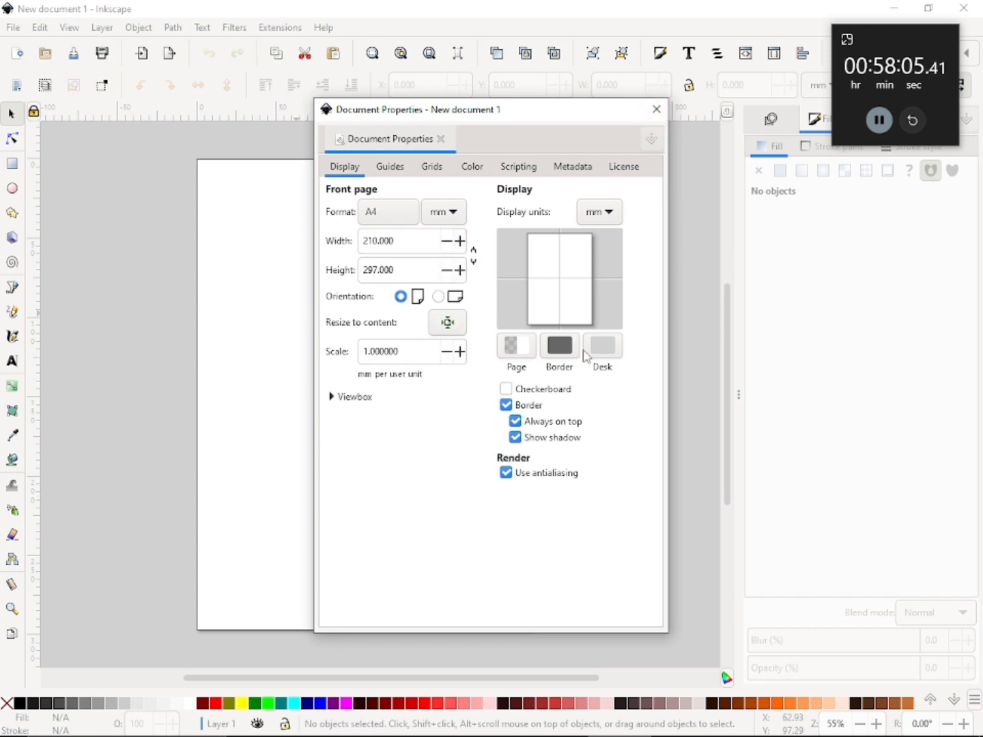
{"action": "left_click", "coordinate": [654, 109]}
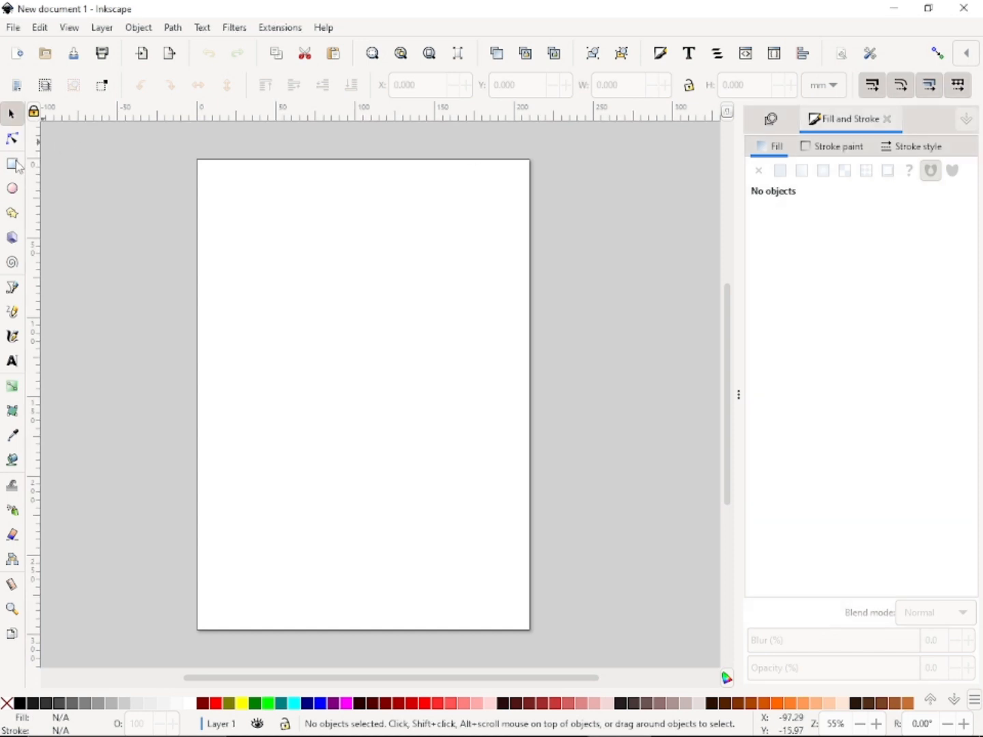
Draw a rectangle about 89 × 41 mm near the page's upper-left corner and leave it deselected.
{"action": "left_click", "coordinate": [7, 168]}
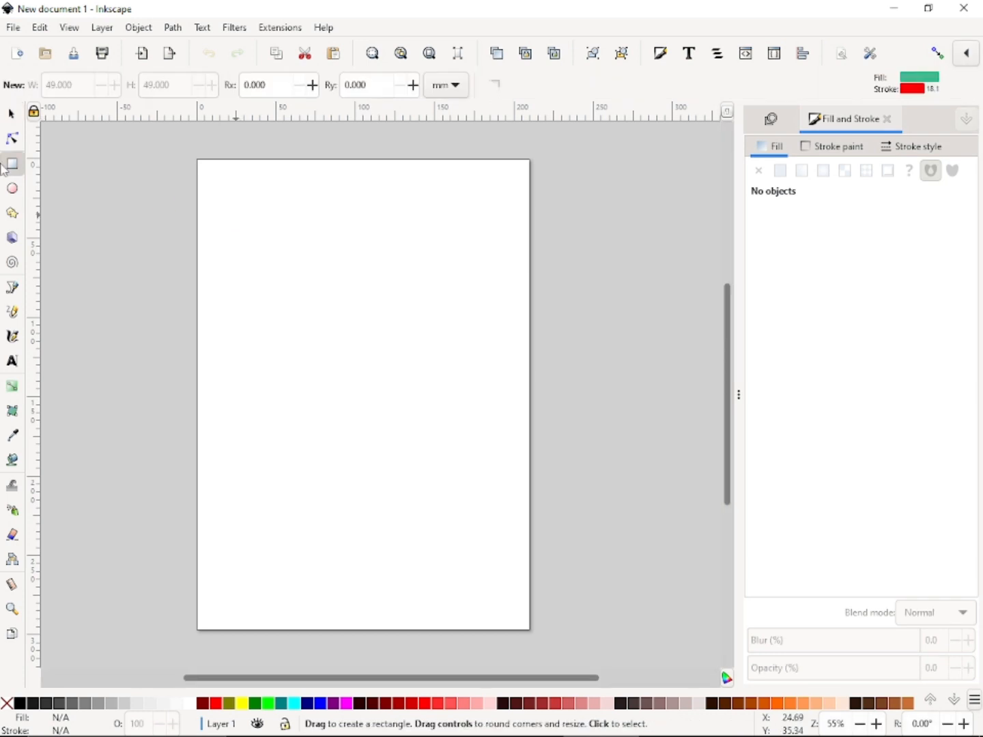
{"action": "left_click_drag", "start_coordinate": [207, 183], "coordinate": [354, 251]}
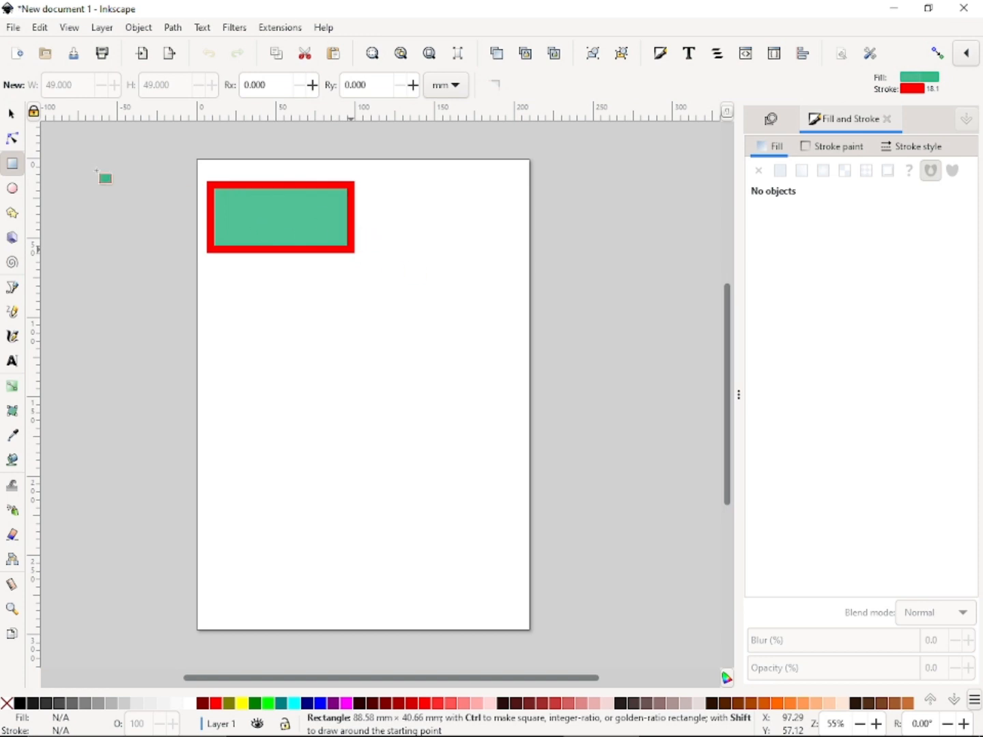
{"action": "left_click", "coordinate": [12, 113]}
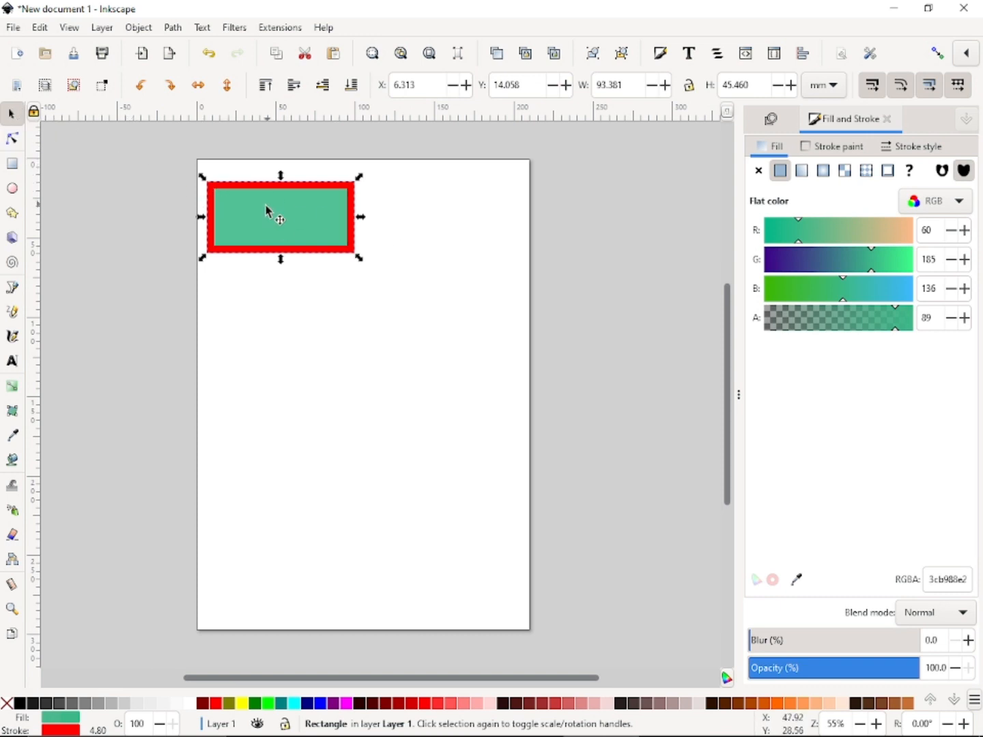
{"action": "key", "text": "Escape"}
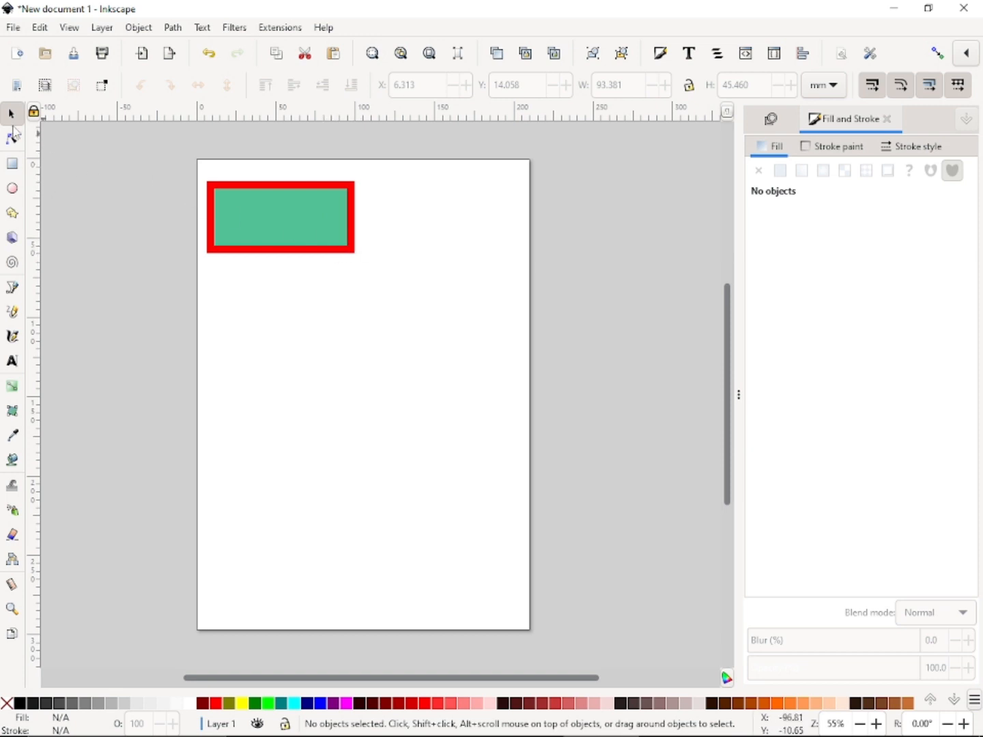
{"action": "left_click", "coordinate": [242, 212]}
{"action": "left_click", "coordinate": [77, 205]}
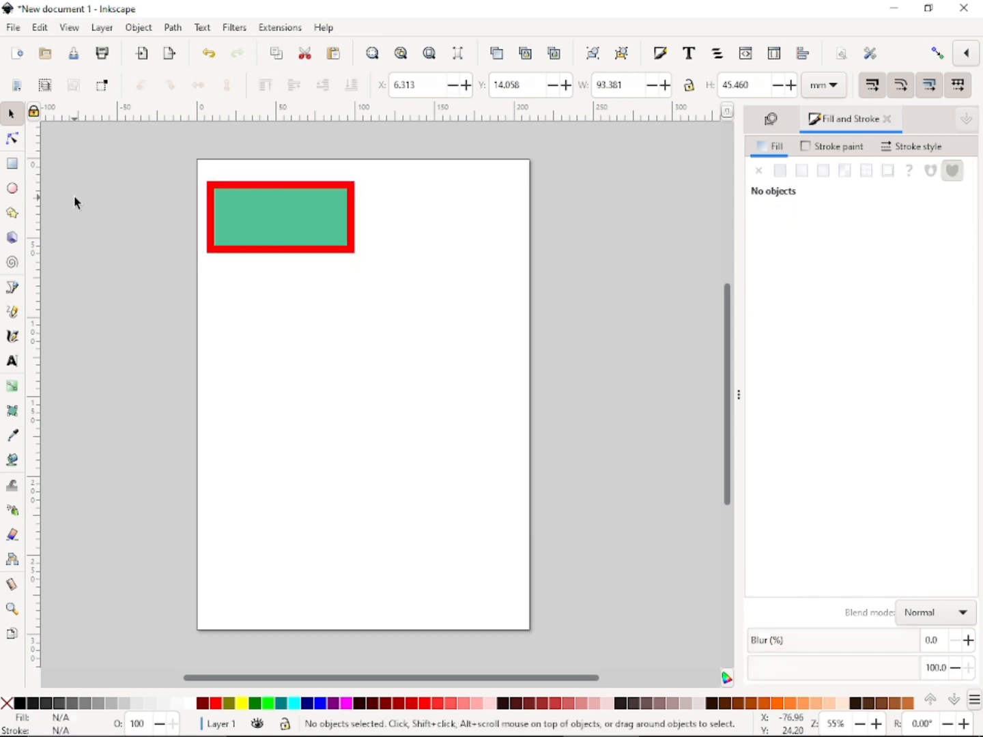
Draw a second rectangle about 71 × 33 mm just below the first one.
{"action": "left_click", "coordinate": [20, 163]}
{"action": "left_click_drag", "start_coordinate": [233, 263], "coordinate": [350, 318]}
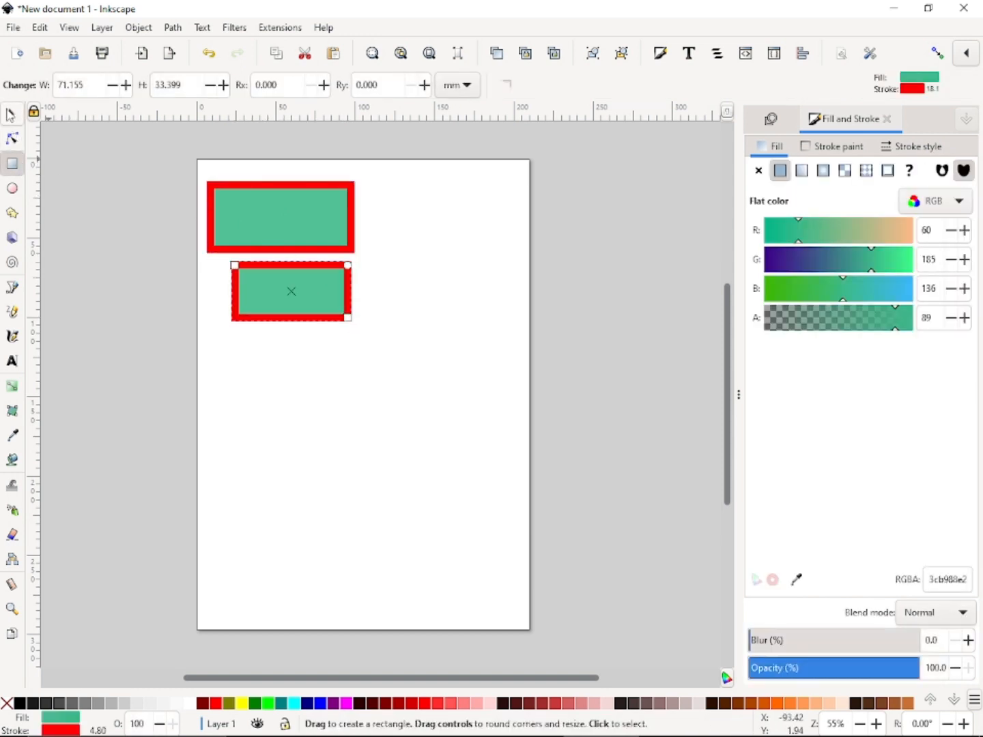
{"action": "left_click", "coordinate": [10, 114]}
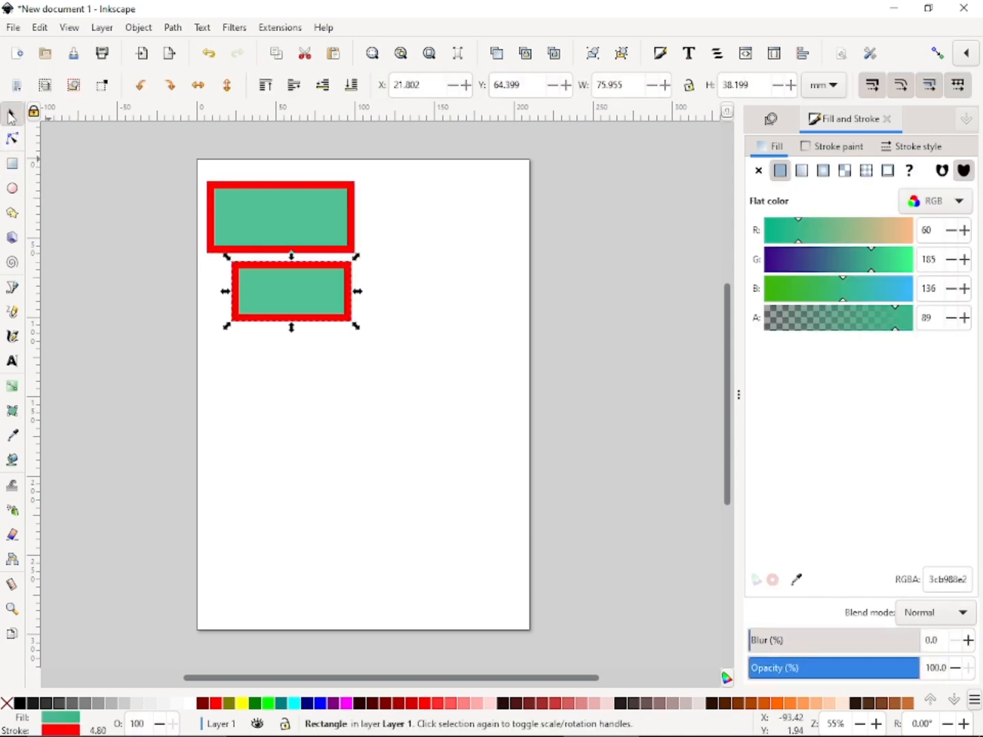
Select each rectangle in turn and delete the smaller lower one.
{"action": "left_click", "coordinate": [322, 229]}
{"action": "left_click", "coordinate": [325, 276]}
{"action": "left_click", "coordinate": [323, 225]}
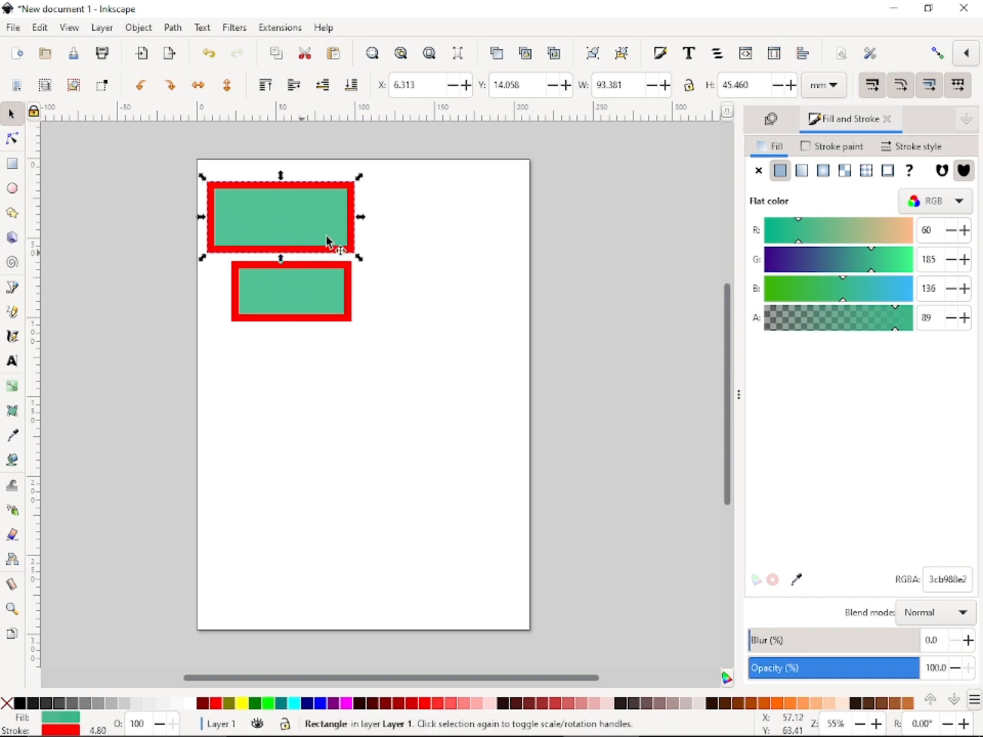
{"action": "left_click", "coordinate": [312, 303]}
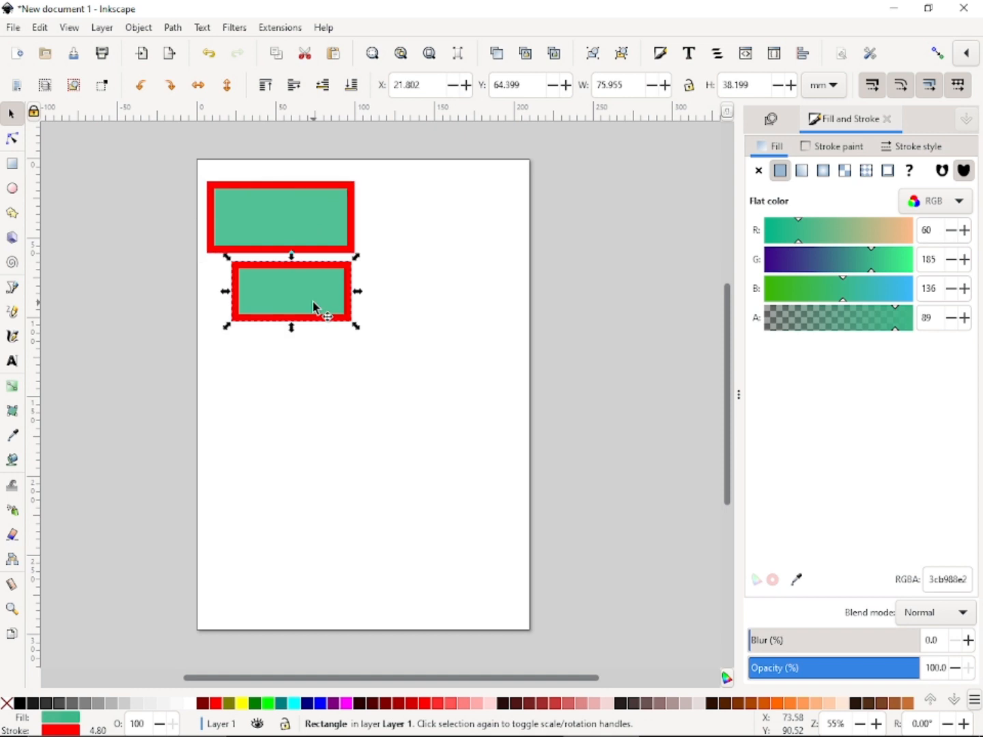
{"action": "key", "text": "Delete"}
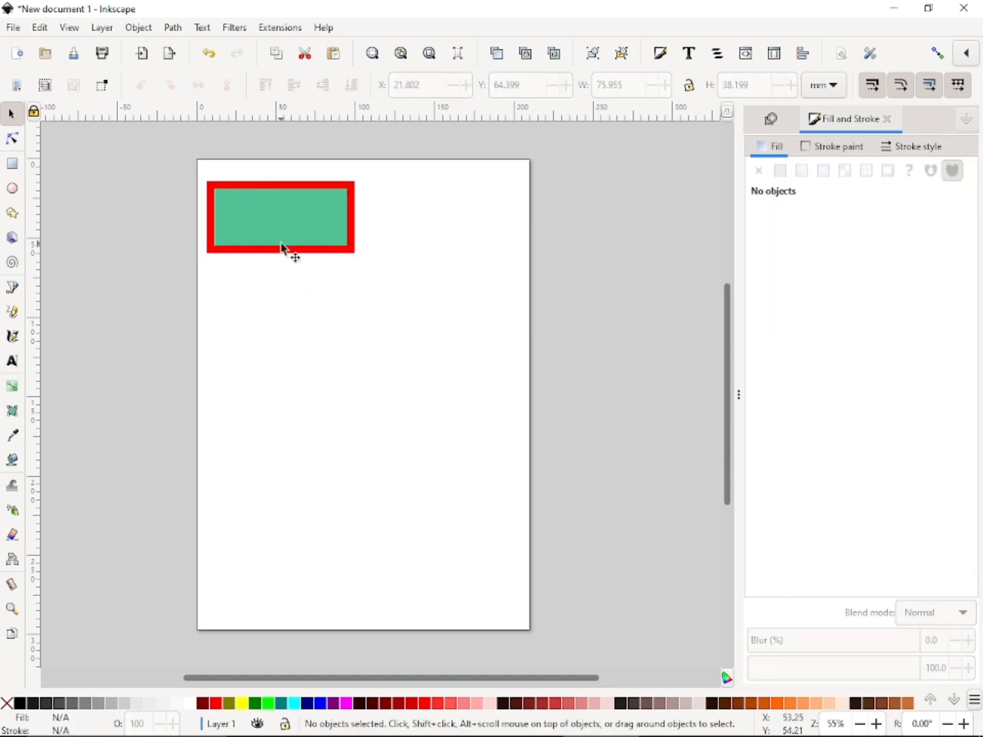
Move the rectangle to about X 32, Y 59 mm and shrink it from its top edge to about 42 mm high.
{"action": "left_click_drag", "start_coordinate": [298, 236], "coordinate": [340, 308]}
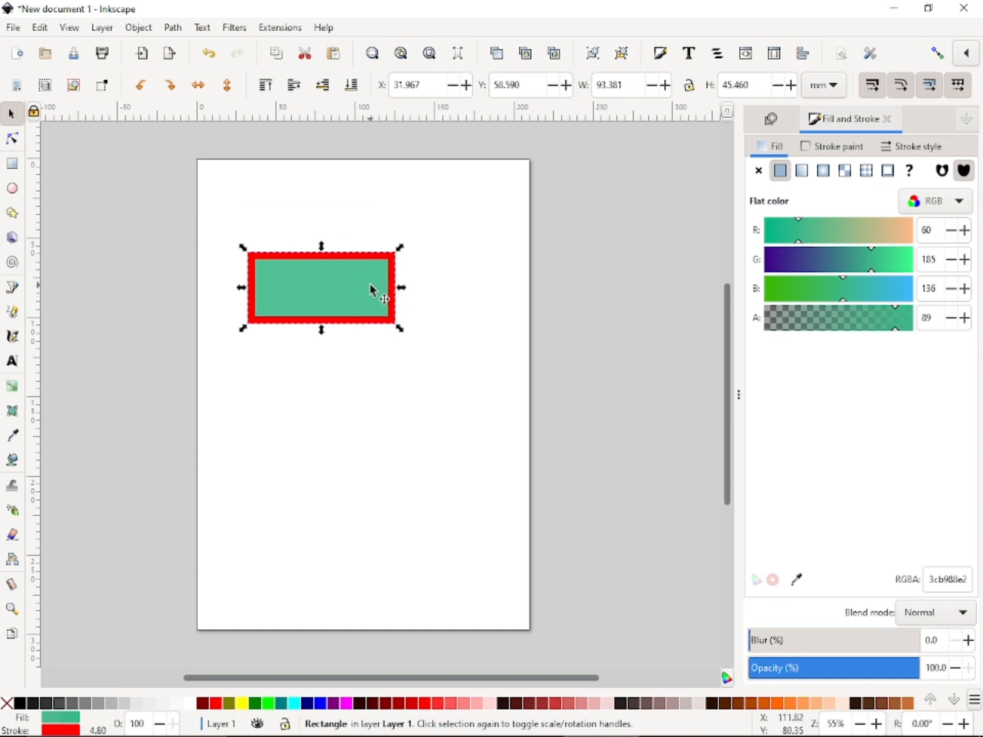
{"action": "key", "text": "Escape"}
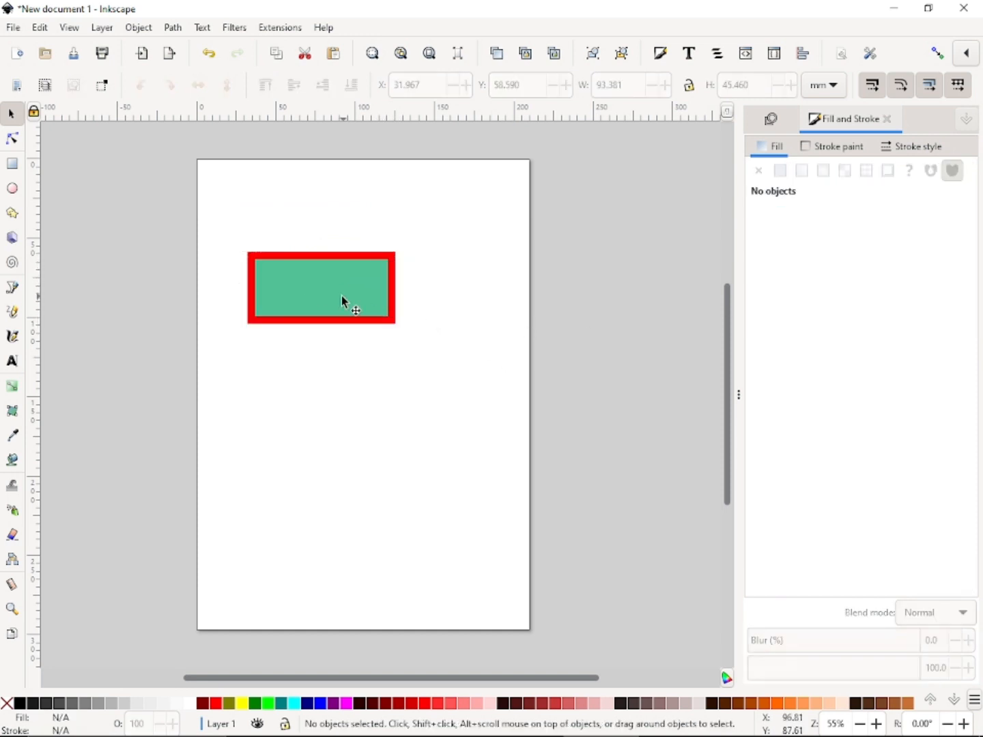
{"action": "left_click", "coordinate": [344, 302]}
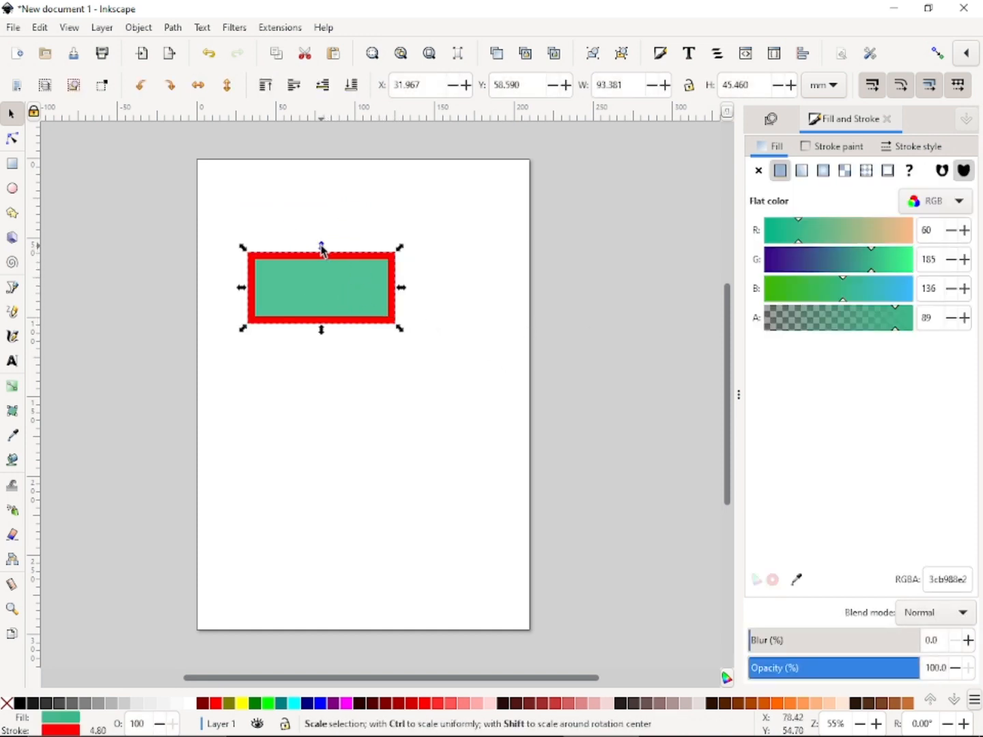
{"action": "mouse_move", "coordinate": [323, 251]}
{"action": "left_mouse_down"}
{"action": "mouse_move", "coordinate": [318, 219]}
{"action": "mouse_move", "coordinate": [320, 259]}
{"action": "left_mouse_up"}
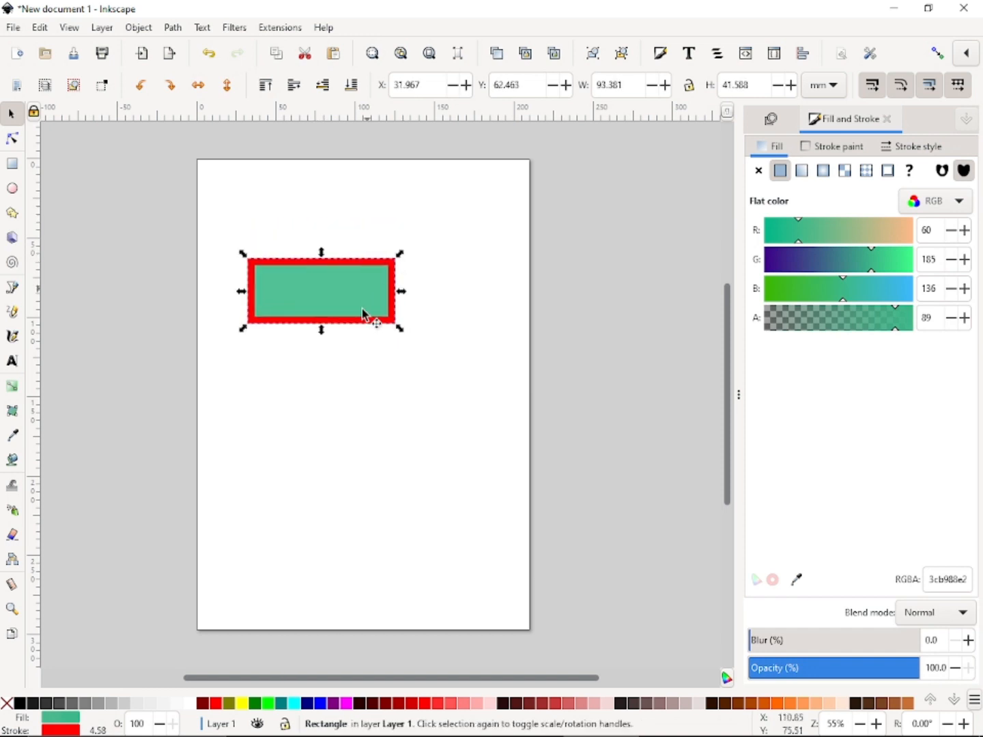
Try rotating the rectangle slightly counterclockwise about its centre, and undo the rotation.
{"action": "left_click", "coordinate": [317, 293]}
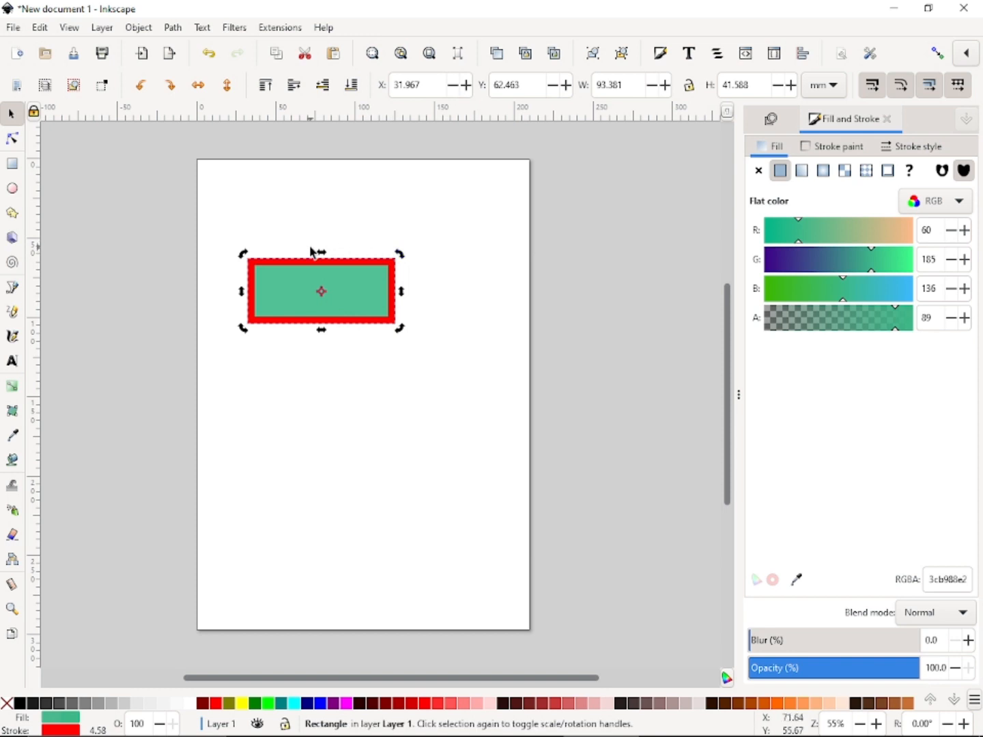
{"action": "left_click_drag", "start_coordinate": [402, 255], "coordinate": [291, 310]}
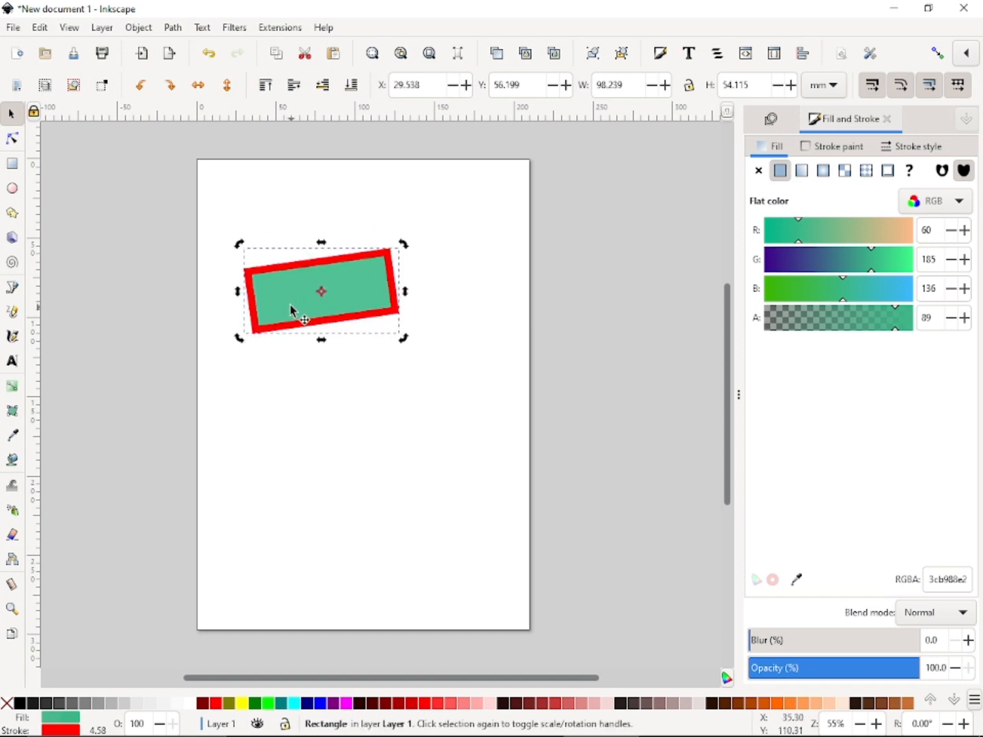
{"action": "key", "text": "ctrl"}
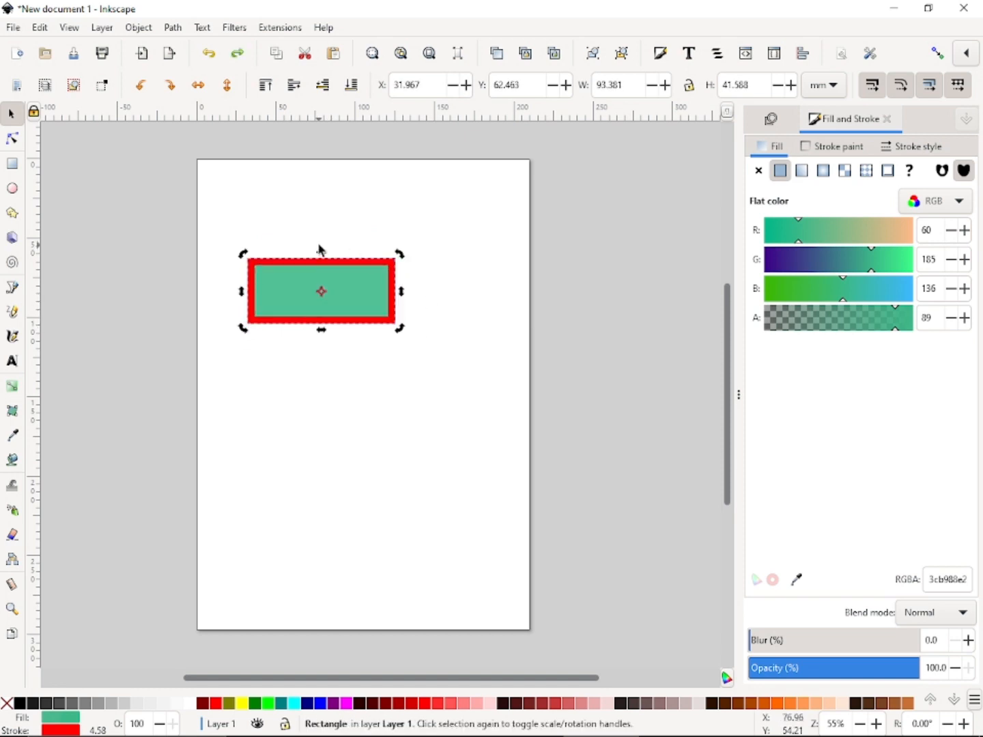
Try skewing the rectangle horizontally and vertically, undoing each skew and deselecting it.
{"action": "mouse_move", "coordinate": [325, 259]}
{"action": "left_mouse_down"}
{"action": "mouse_move", "coordinate": [365, 261]}
{"action": "mouse_move", "coordinate": [268, 260]}
{"action": "mouse_move", "coordinate": [330, 259]}
{"action": "left_mouse_up"}
{"action": "key", "text": "ctrl+z"}
{"action": "mouse_move", "coordinate": [242, 291]}
{"action": "left_mouse_down"}
{"action": "mouse_move", "coordinate": [256, 372]}
{"action": "mouse_move", "coordinate": [252, 213]}
{"action": "mouse_move", "coordinate": [240, 268]}
{"action": "left_mouse_up"}
{"action": "key", "text": "ctrl+z"}
{"action": "left_click", "coordinate": [419, 396]}
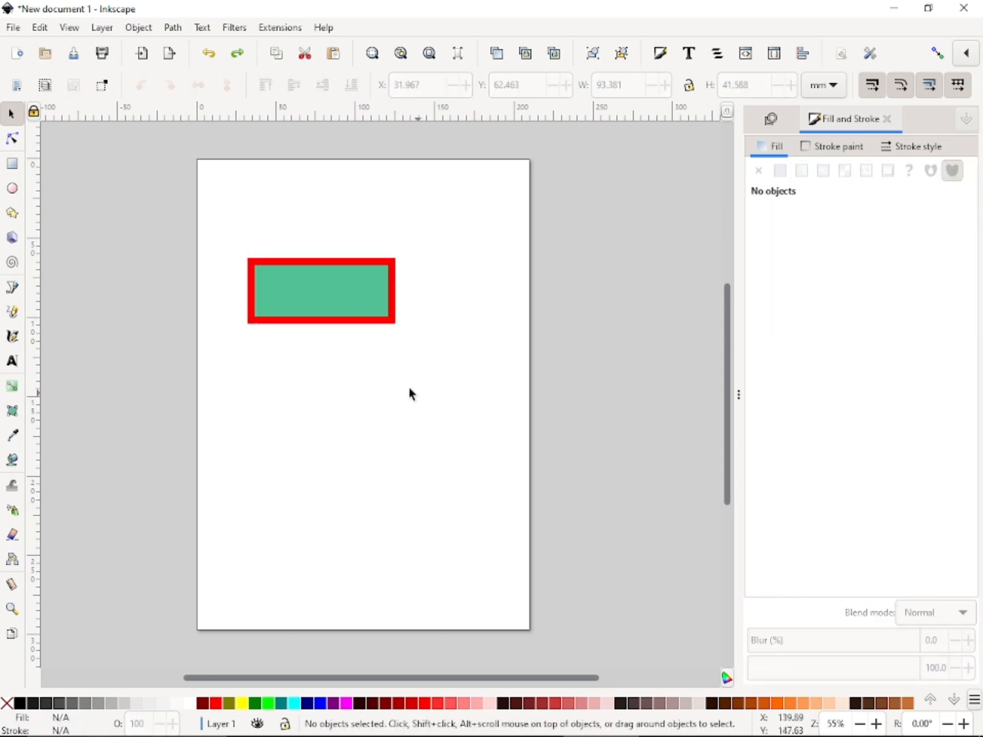
{"action": "left_click", "coordinate": [361, 304]}
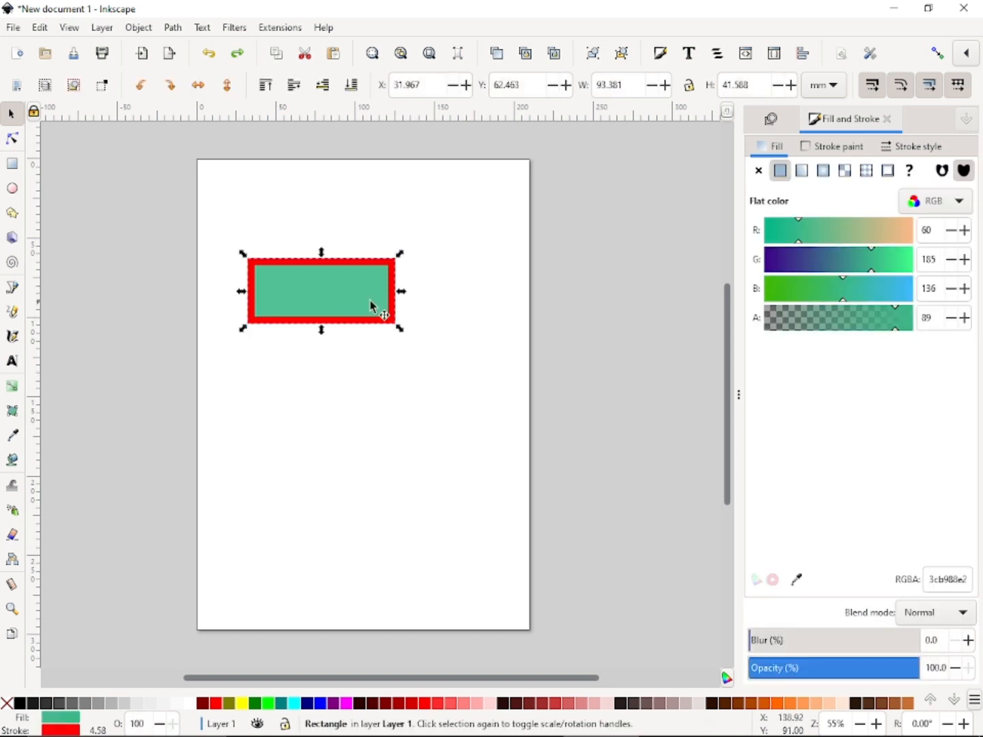
{"action": "left_click", "coordinate": [335, 298]}
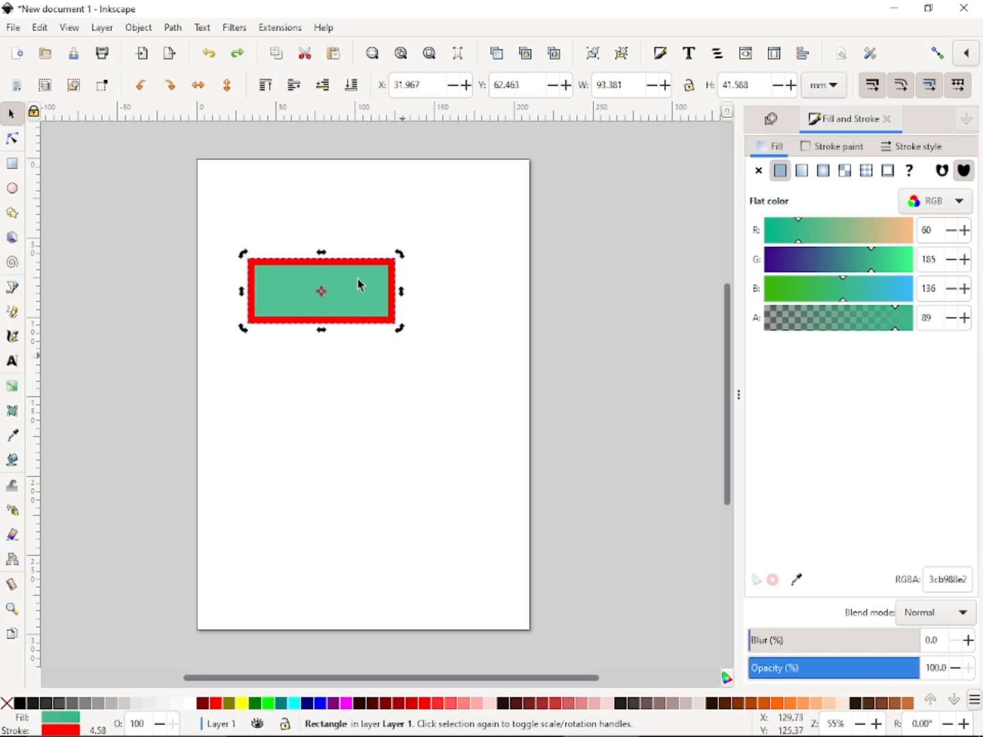
{"action": "key", "text": "Escape"}
{"action": "key", "text": "r"}
{"action": "left_click", "coordinate": [358, 293]}
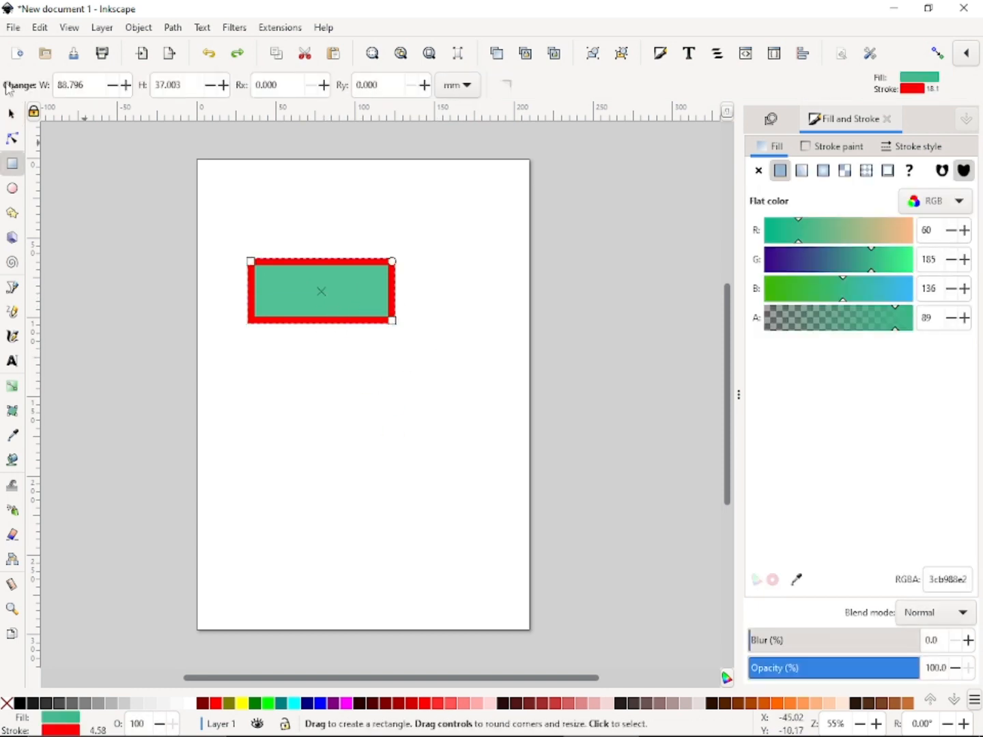
{"action": "left_click", "coordinate": [11, 114]}
{"action": "key", "text": "r"}
{"action": "left_click", "coordinate": [10, 114]}
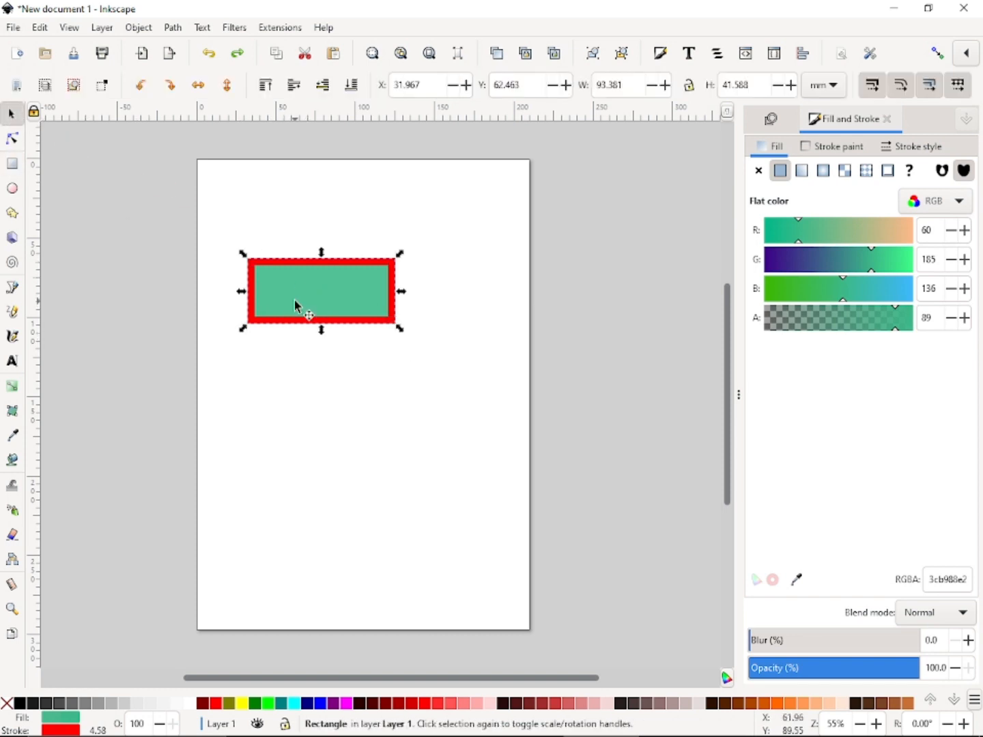
Try rotating the rectangle about a rotation centre moved outside its left edge, and undo both changes.
{"action": "left_click", "coordinate": [295, 301]}
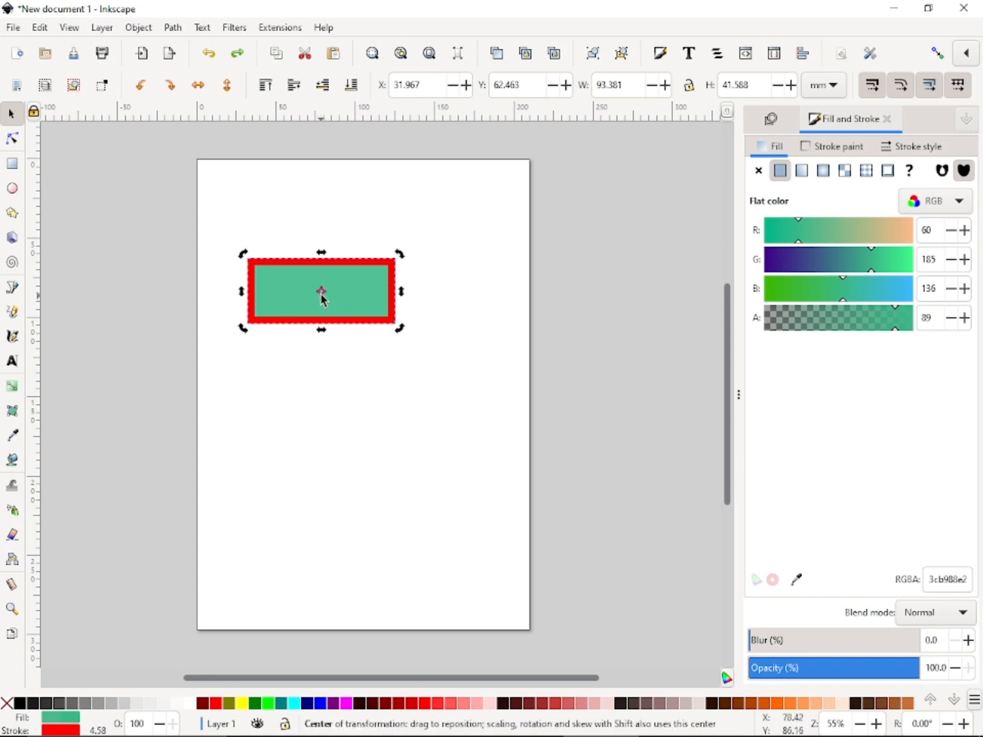
{"action": "left_click_drag", "start_coordinate": [322, 292], "coordinate": [323, 293]}
{"action": "left_click_drag", "start_coordinate": [324, 294], "coordinate": [218, 292]}
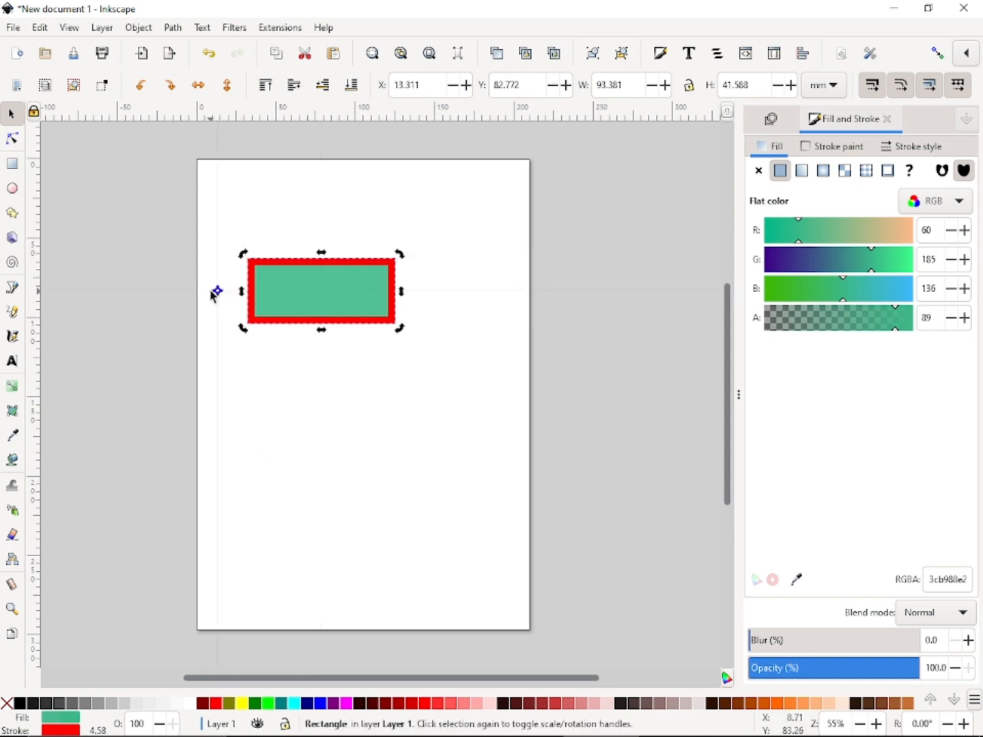
{"action": "left_click_drag", "start_coordinate": [399, 335], "coordinate": [272, 305]}
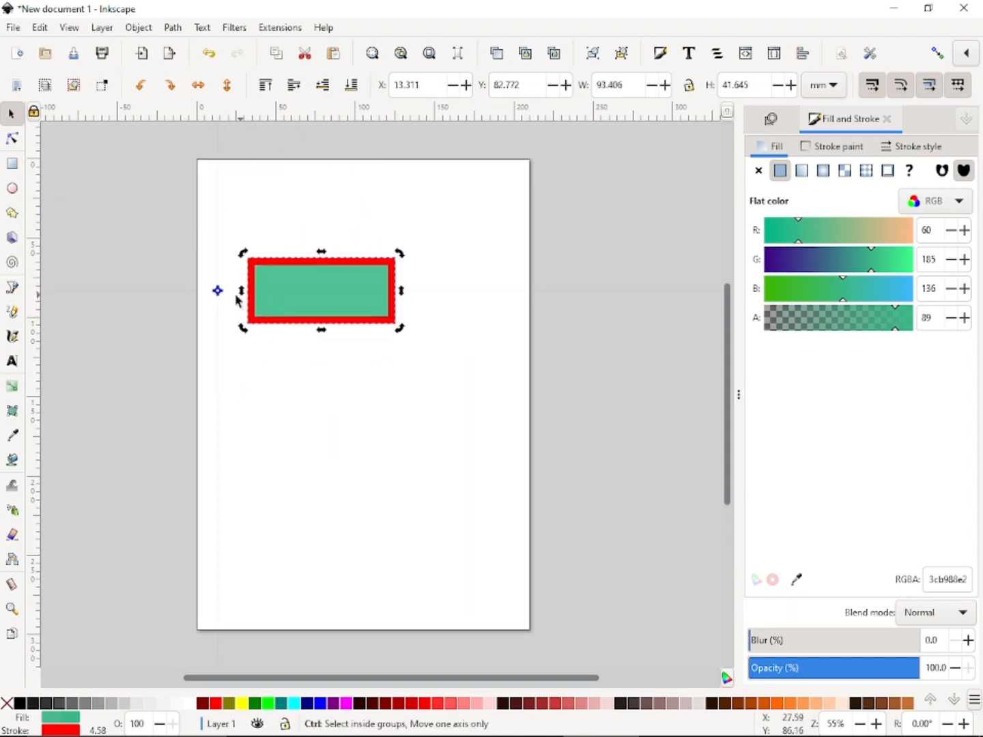
{"action": "key", "text": "ctrl+z"}
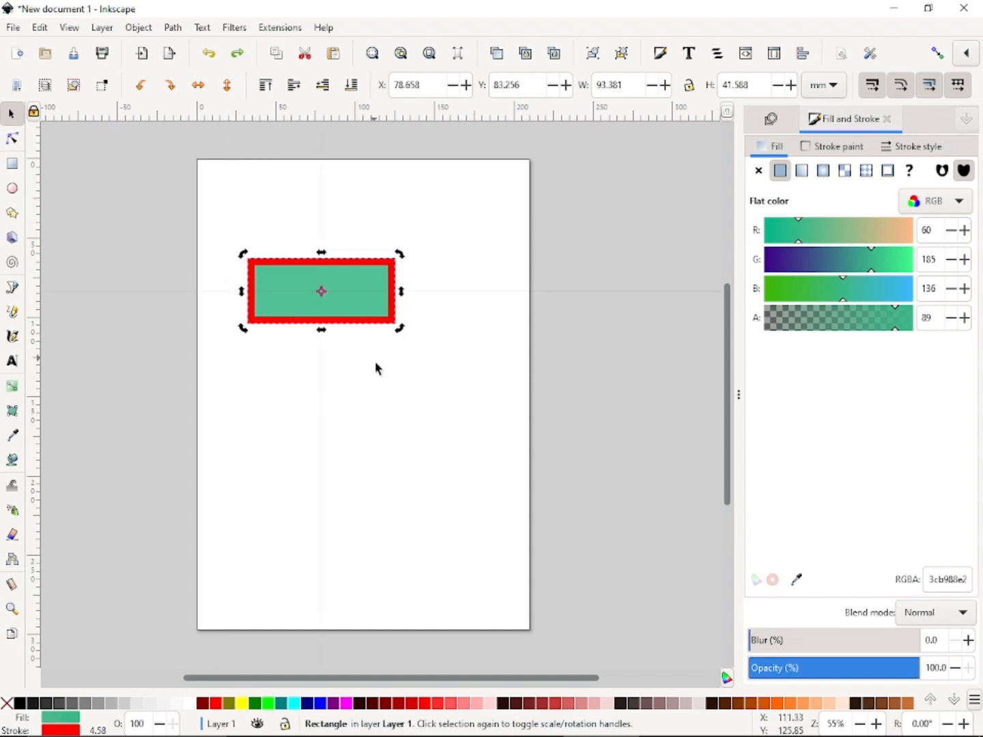
Move the rectangle back near the page's upper-left corner and draw an ellipse about 57 × 53 mm below it.
{"action": "key", "text": "Escape"}
{"action": "left_click_drag", "start_coordinate": [353, 255], "coordinate": [331, 240]}
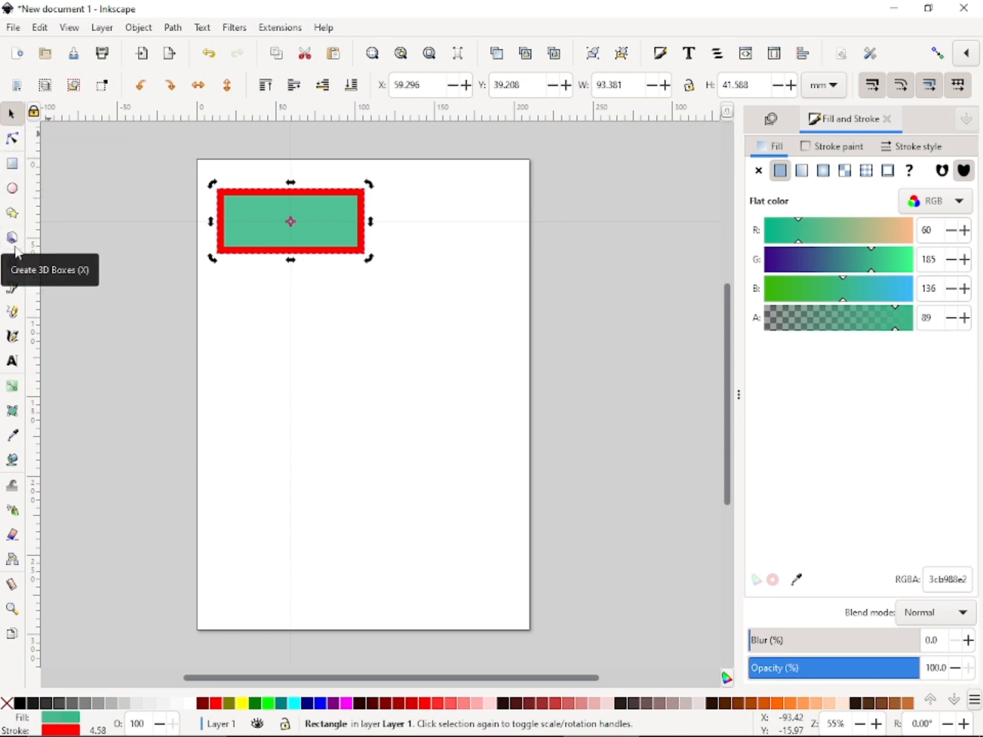
{"action": "left_click", "coordinate": [12, 188]}
{"action": "left_click_drag", "start_coordinate": [224, 297], "coordinate": [307, 375]}
{"action": "left_click", "coordinate": [11, 113]}
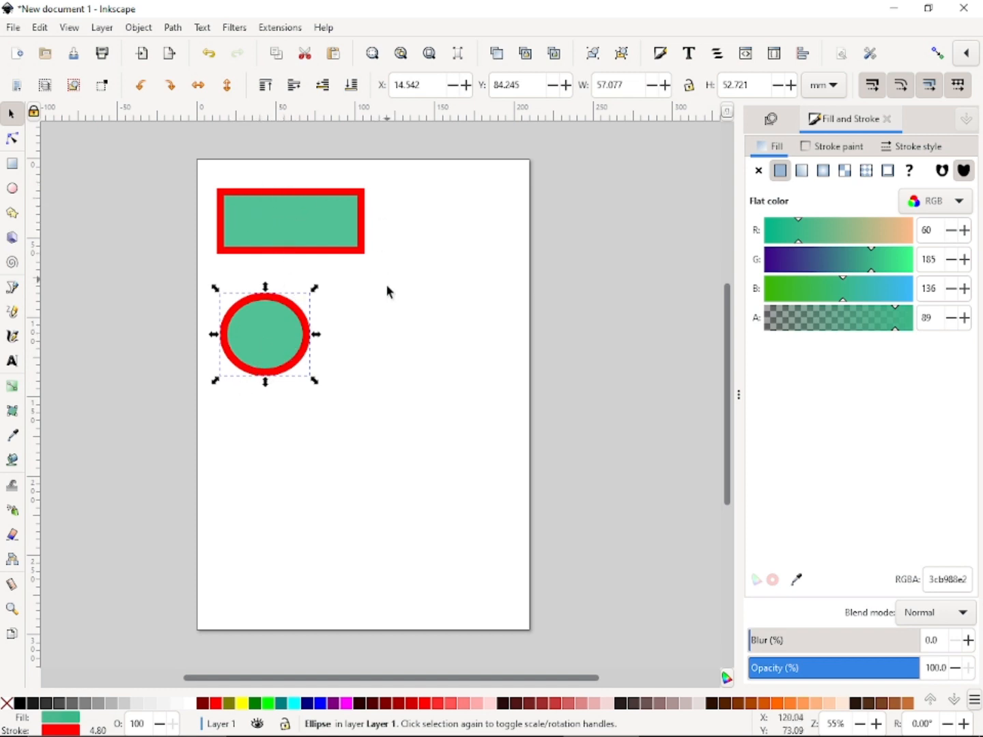
Remove the stroke paint and the fill from the rectangle, then deselect it.
{"action": "left_click", "coordinate": [285, 217]}
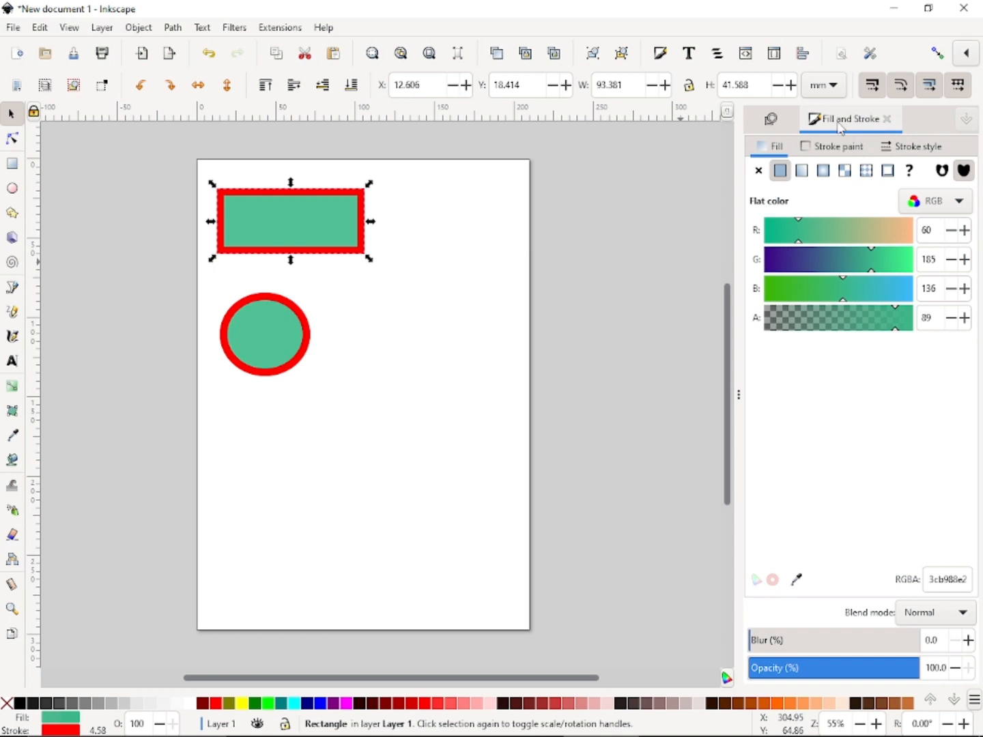
{"action": "left_click", "coordinate": [138, 28]}
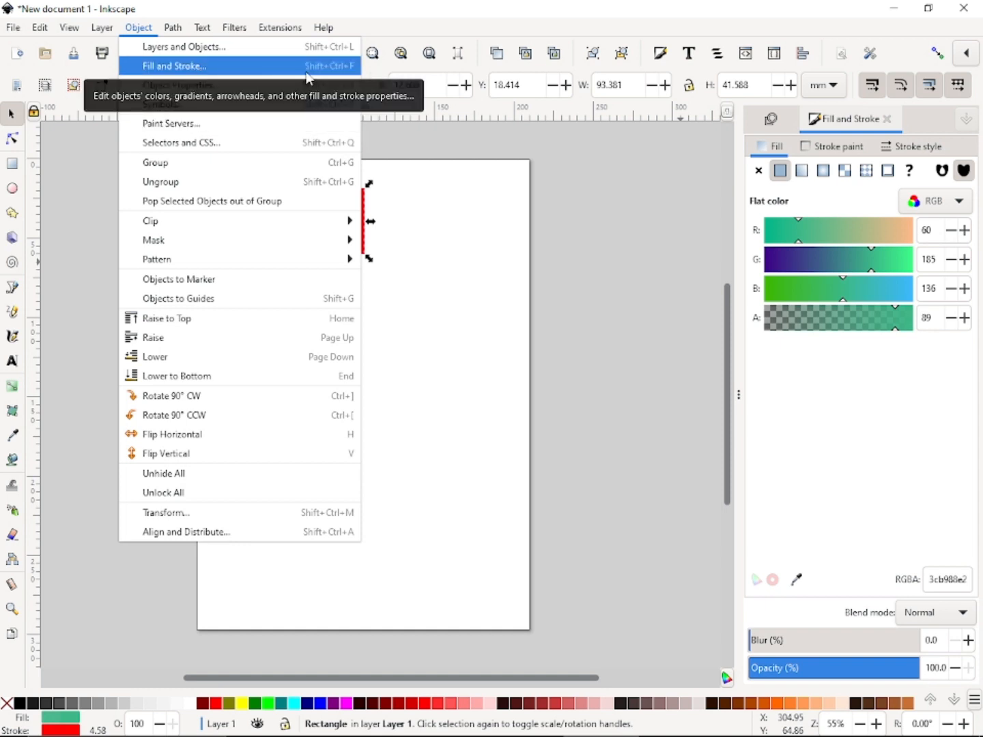
{"action": "left_click", "coordinate": [865, 138]}
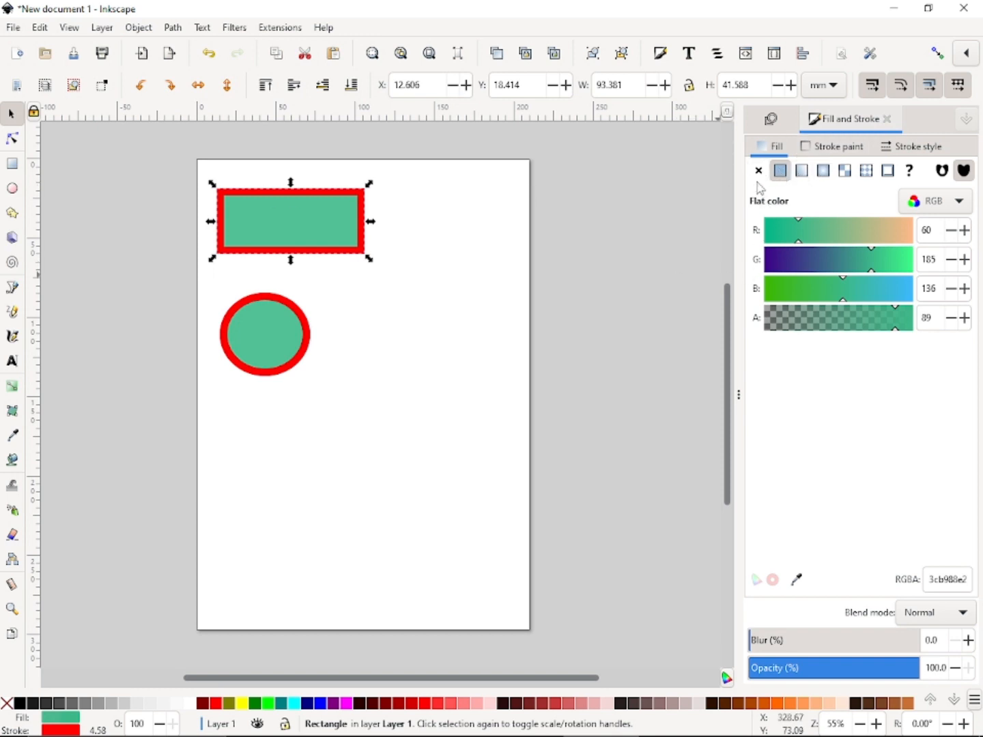
{"action": "left_click", "coordinate": [836, 146]}
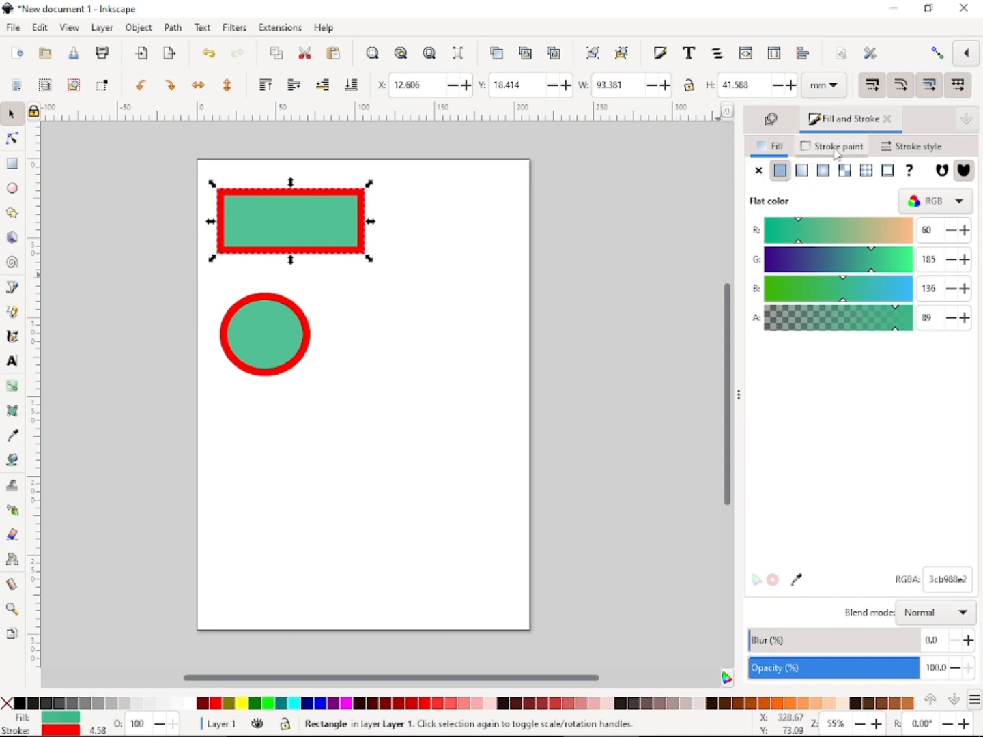
{"action": "left_click", "coordinate": [759, 172]}
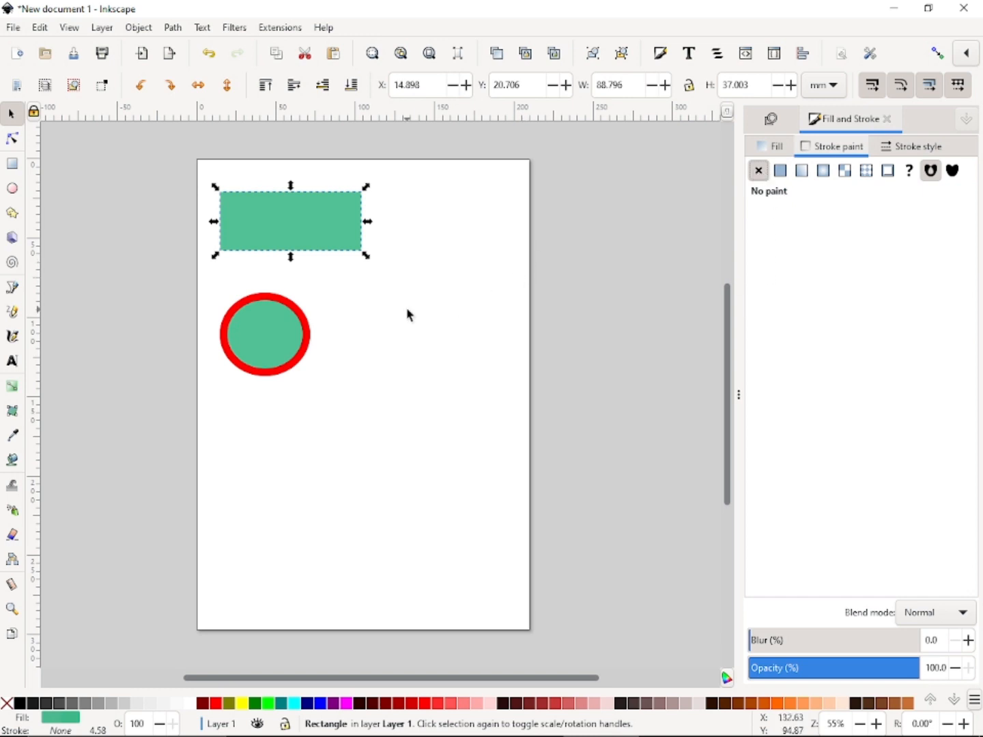
{"action": "left_click", "coordinate": [777, 149]}
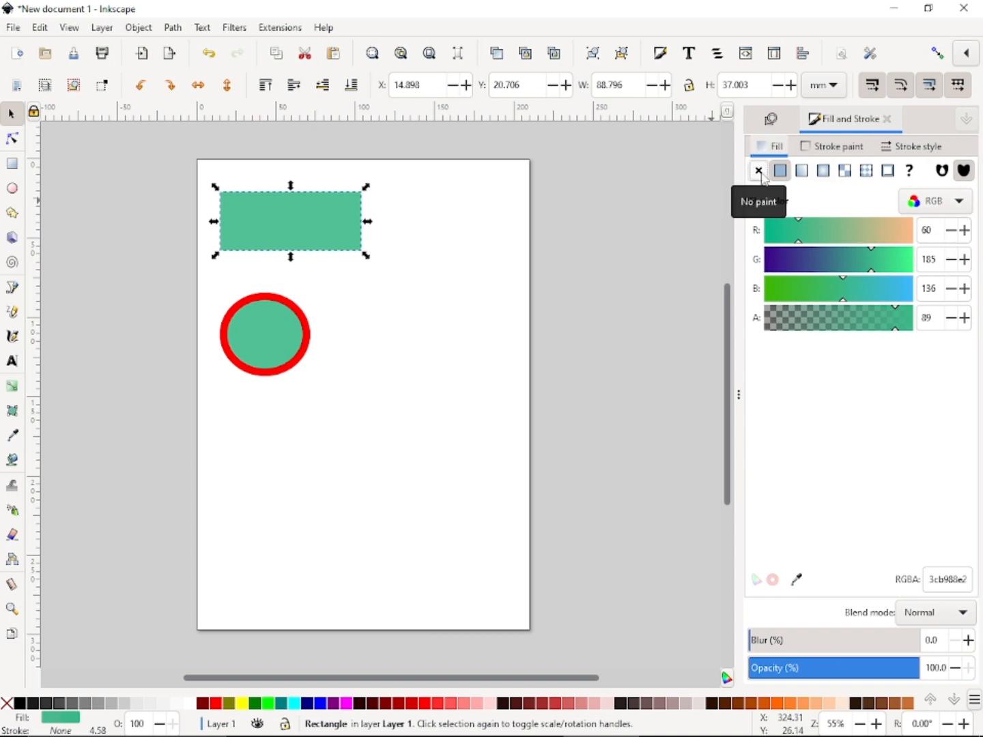
{"action": "left_click", "coordinate": [758, 171]}
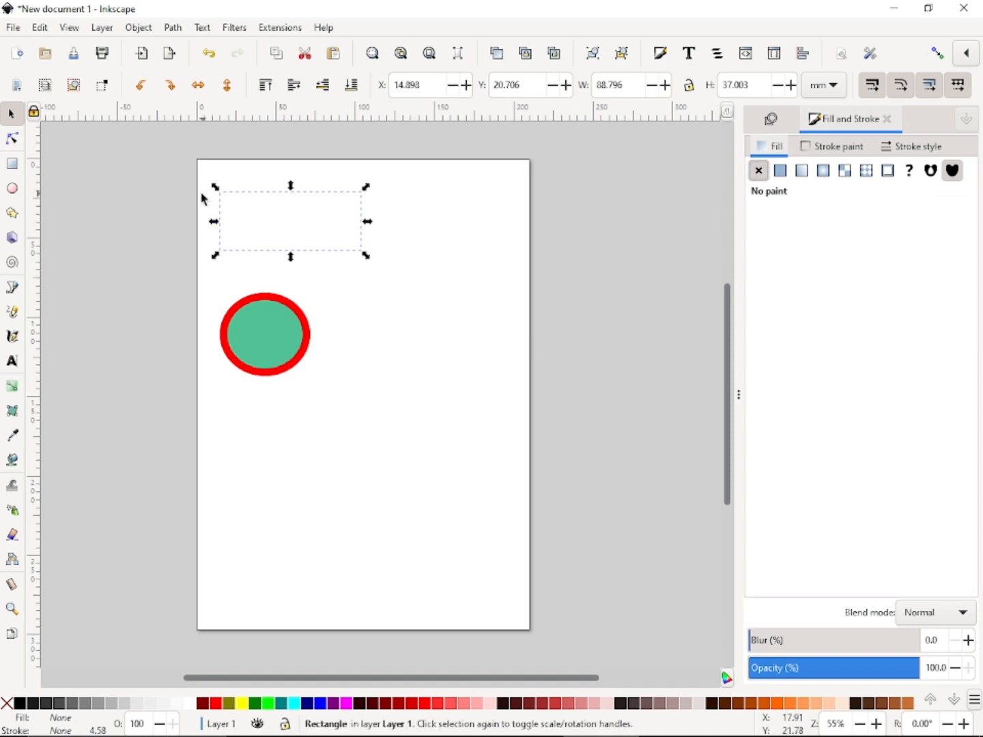
{"action": "left_click", "coordinate": [403, 329]}
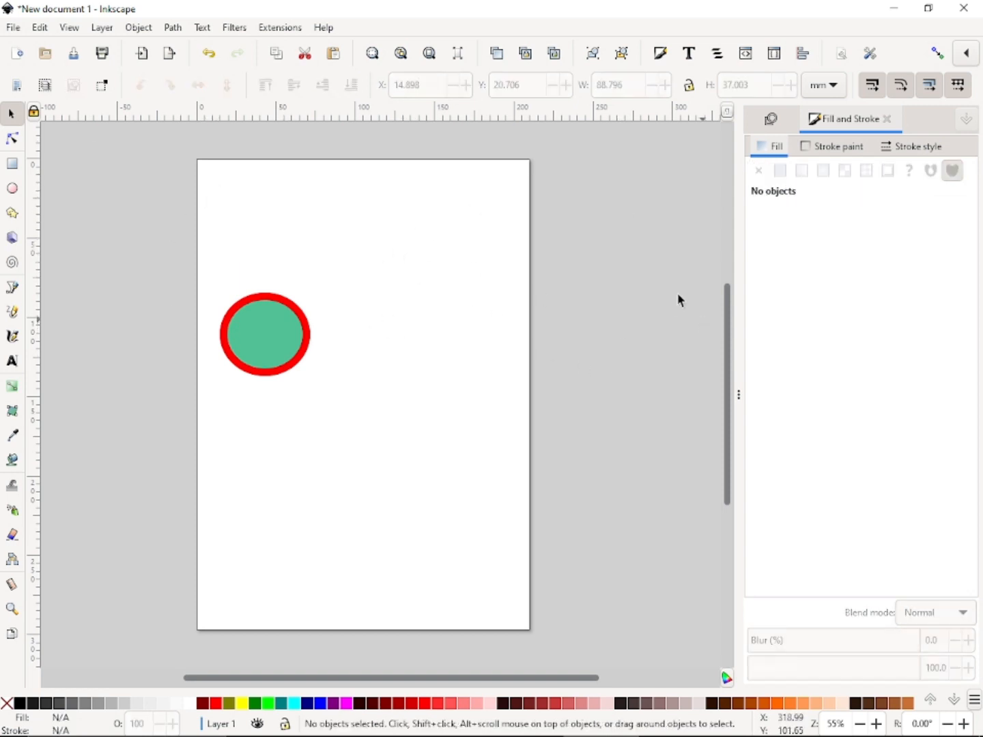
Reselect the invisible rectangle with a selection box, restore its flat green fill and flat red stroke, and deselect it.
{"action": "left_click_drag", "start_coordinate": [174, 144], "coordinate": [451, 302]}
{"action": "left_click", "coordinate": [379, 292]}
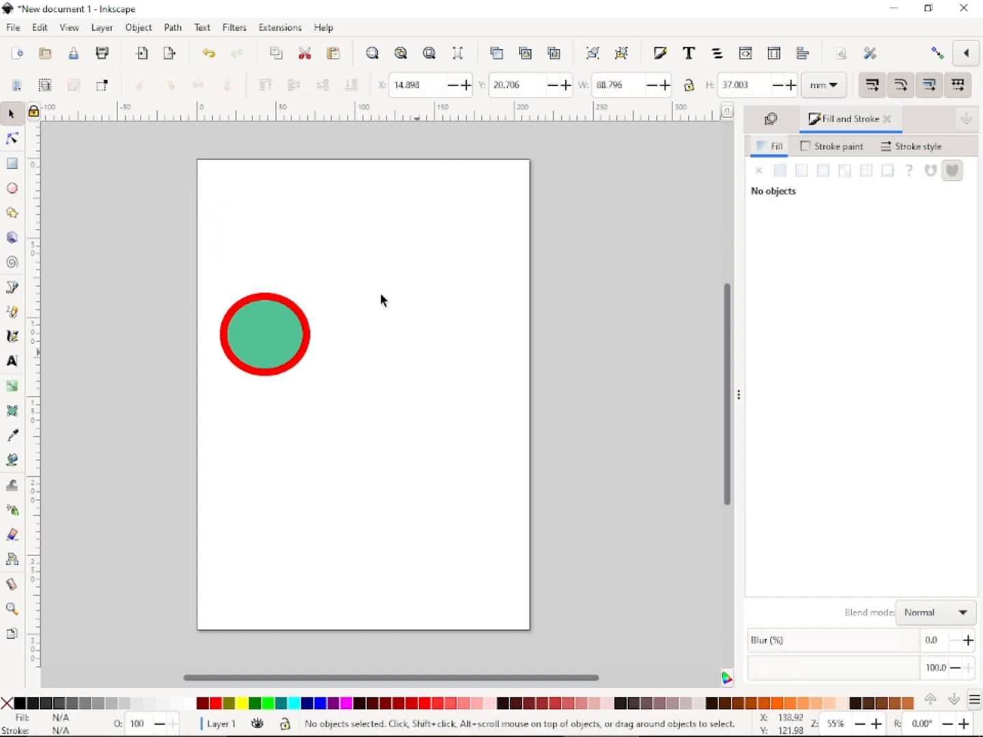
{"action": "mouse_move", "coordinate": [183, 157]}
{"action": "left_mouse_down"}
{"action": "mouse_move", "coordinate": [341, 217]}
{"action": "mouse_move", "coordinate": [388, 261]}
{"action": "left_mouse_up"}
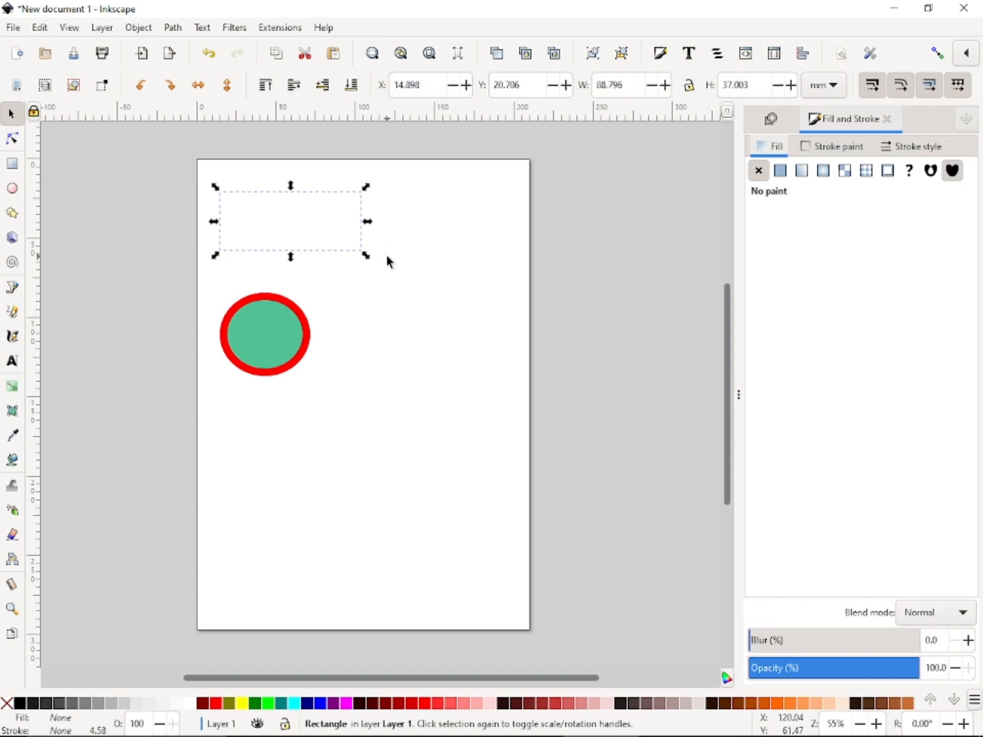
{"action": "left_click", "coordinate": [780, 172]}
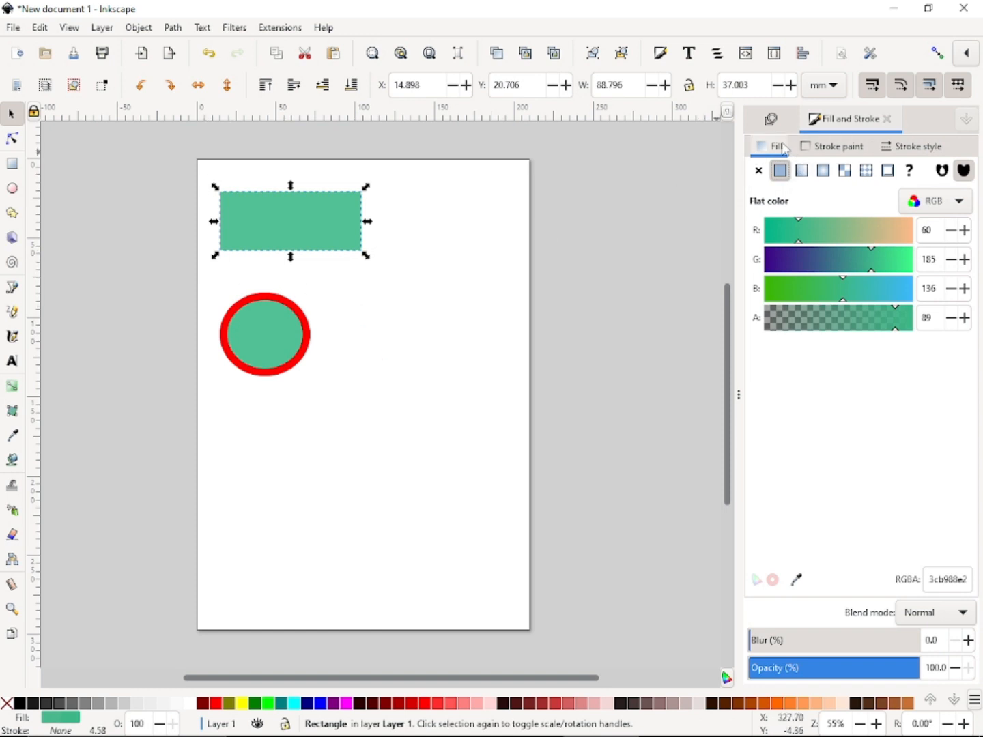
{"action": "left_click", "coordinate": [821, 148]}
{"action": "left_click", "coordinate": [781, 170]}
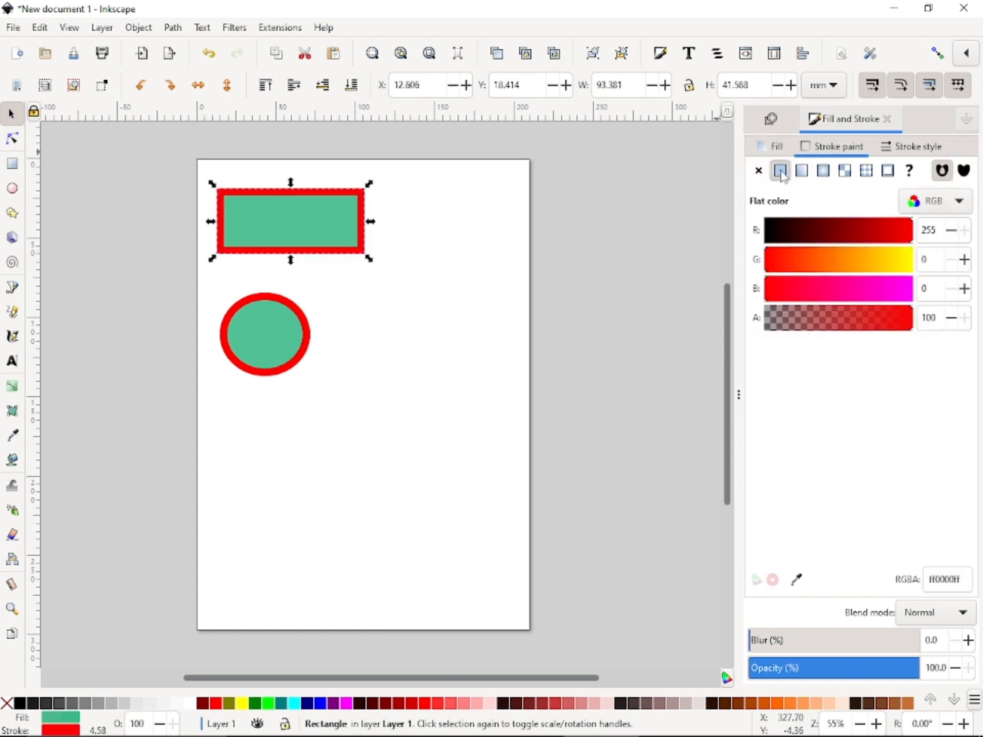
{"action": "left_click", "coordinate": [470, 297]}
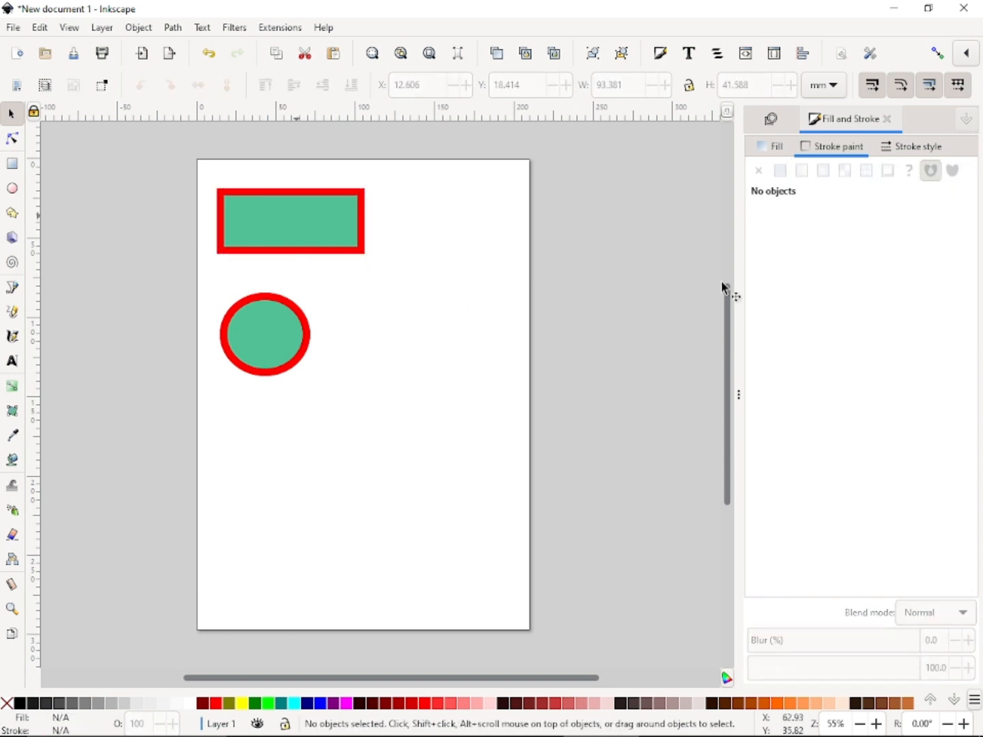
Select the rectangle and recolour its flat fill purple with green set to 38 and red to 154.
{"action": "key", "text": "Tab"}
{"action": "left_click", "coordinate": [778, 146]}
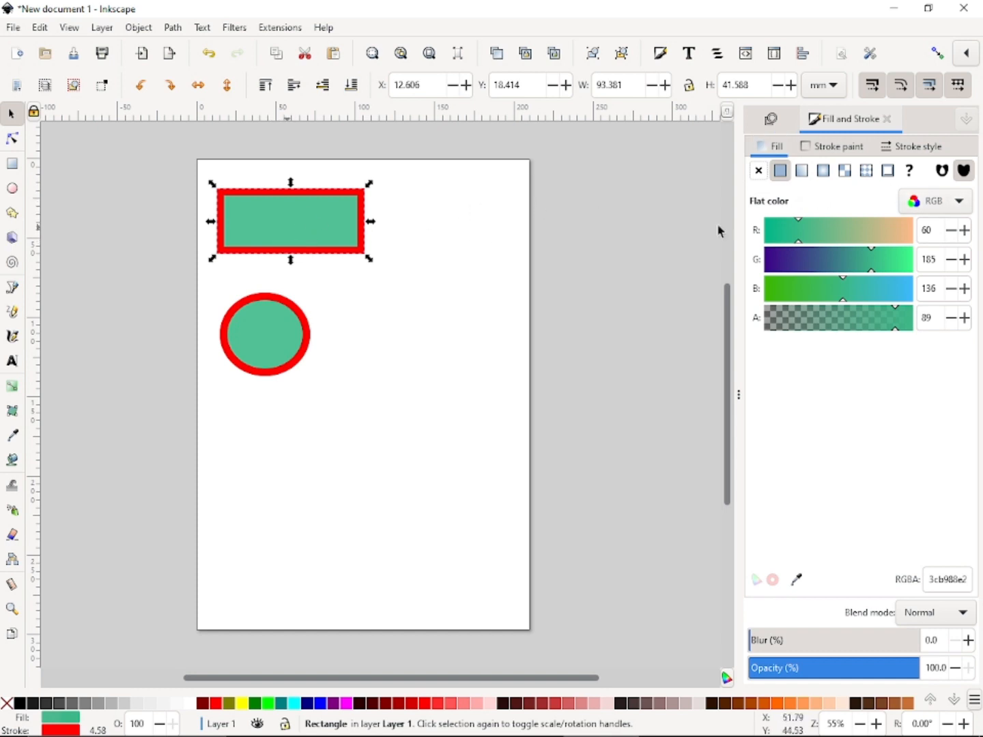
{"action": "left_click", "coordinate": [785, 260]}
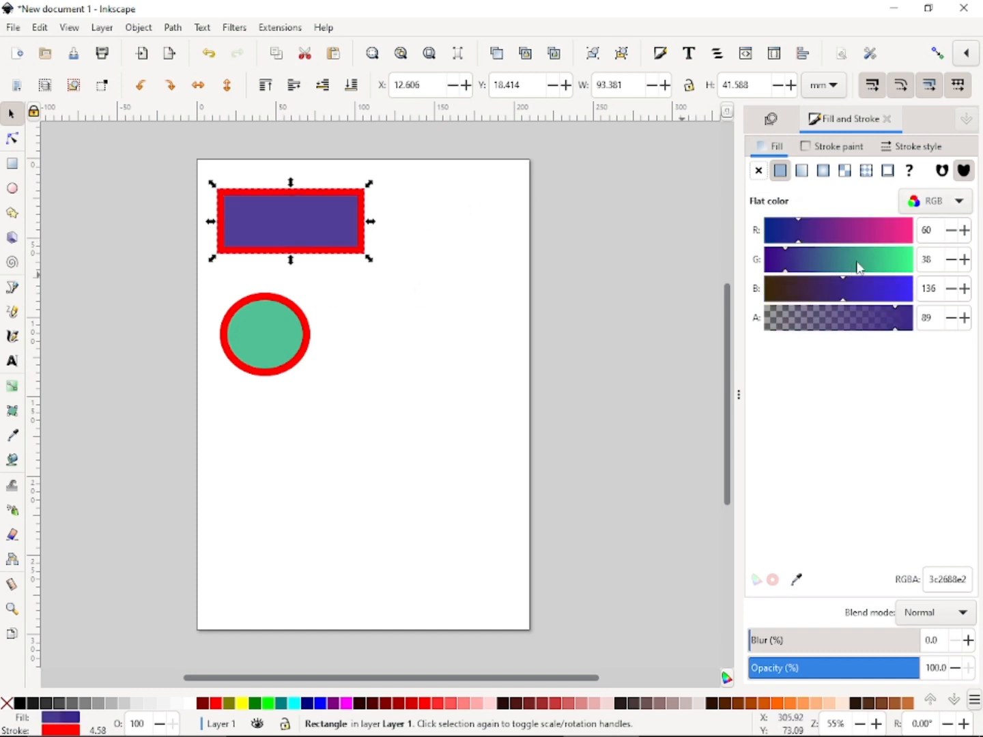
{"action": "left_click", "coordinate": [853, 236]}
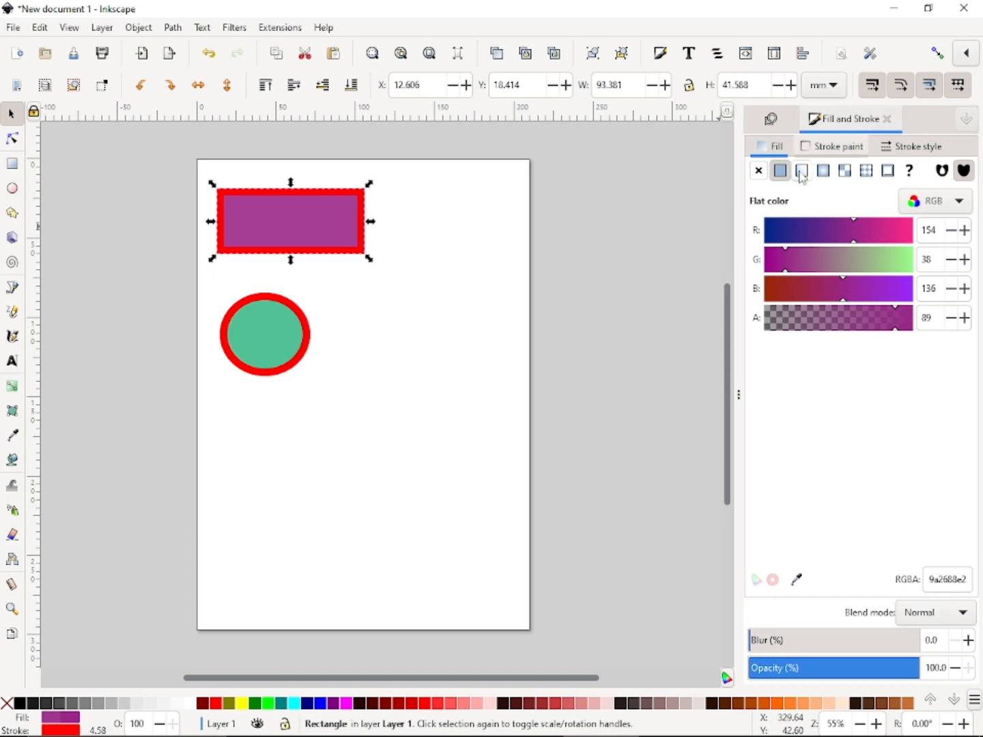
Give the rectangle a linear gradient fill and recolour its transparent end stop to red 124 and blue 18.
{"action": "left_click", "coordinate": [803, 170]}
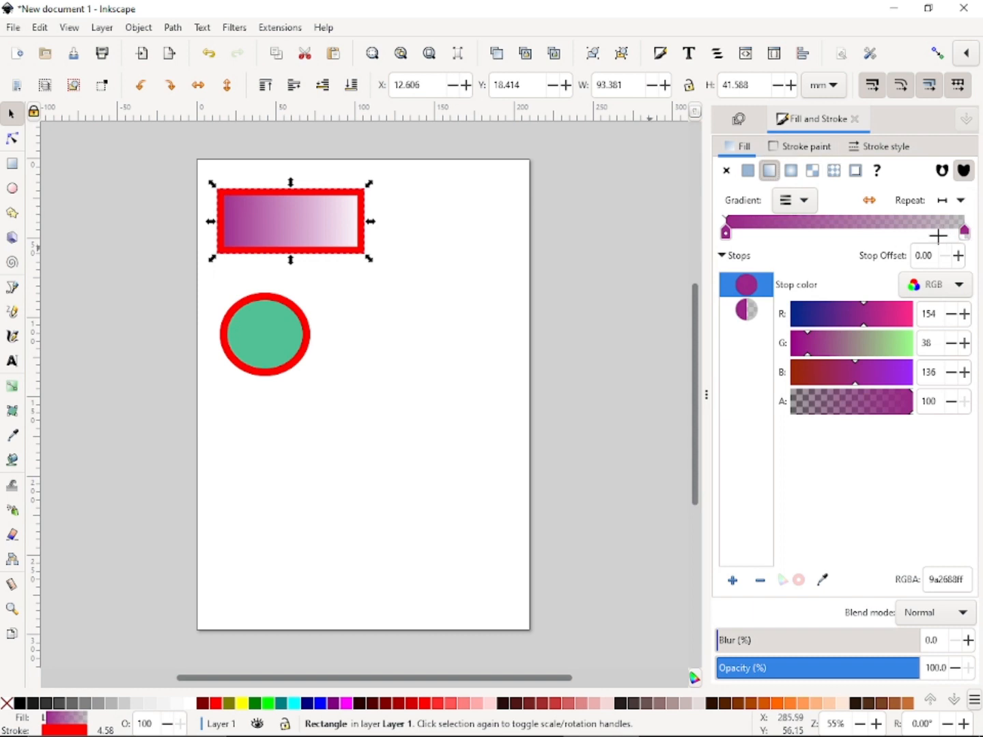
{"action": "left_click", "coordinate": [964, 232]}
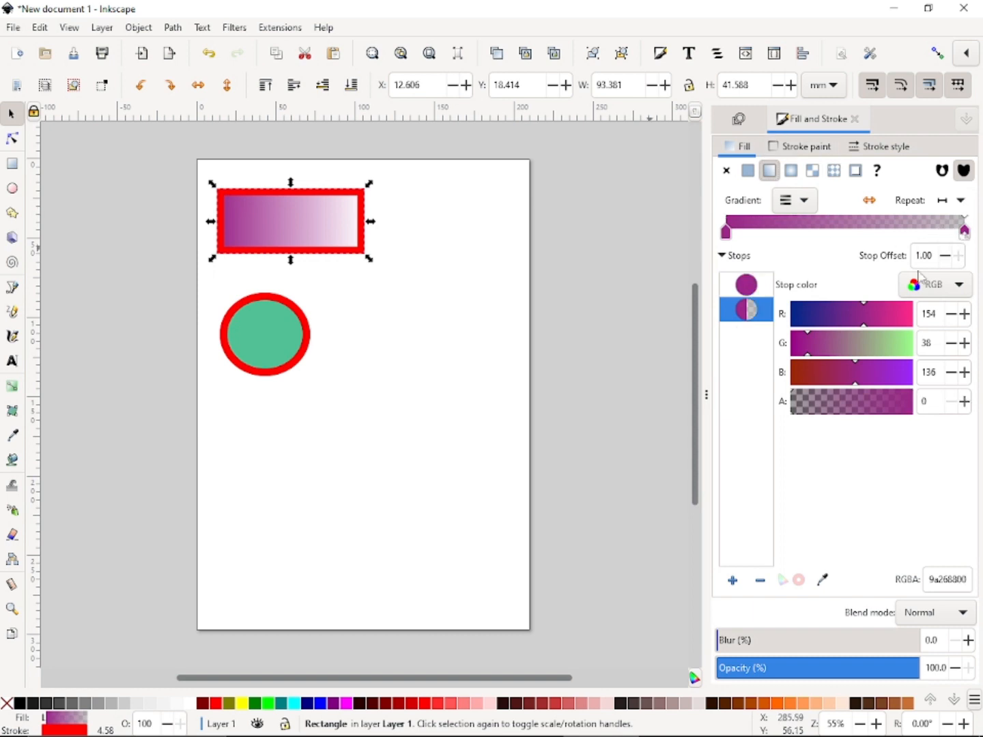
{"action": "left_click_drag", "start_coordinate": [841, 314], "coordinate": [803, 336]}
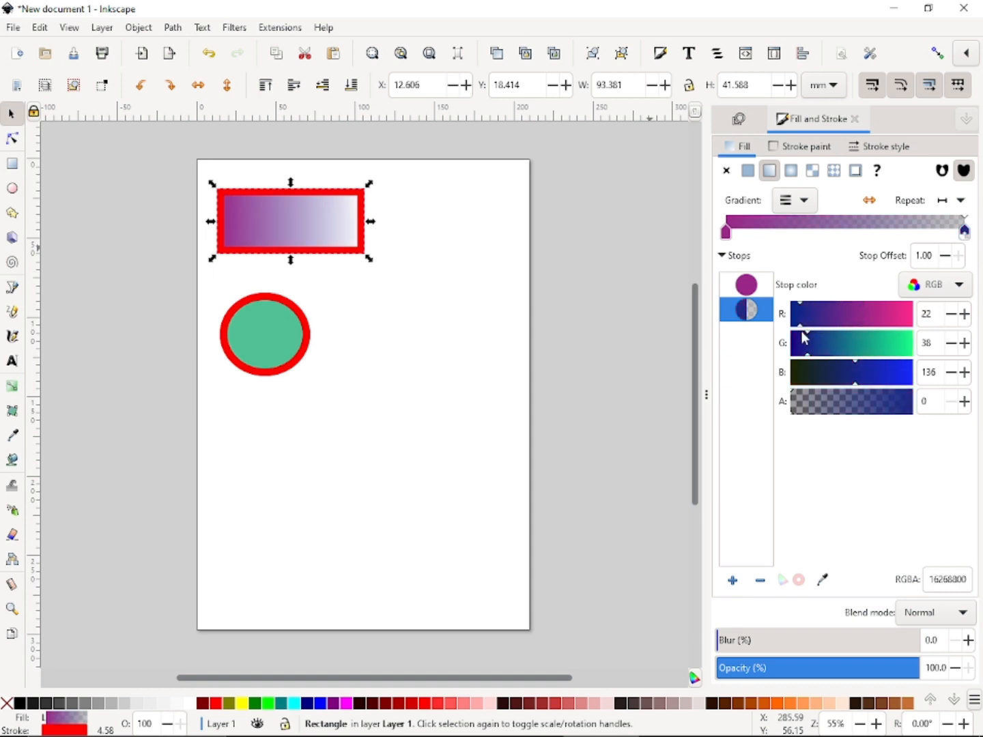
{"action": "left_click", "coordinate": [849, 318]}
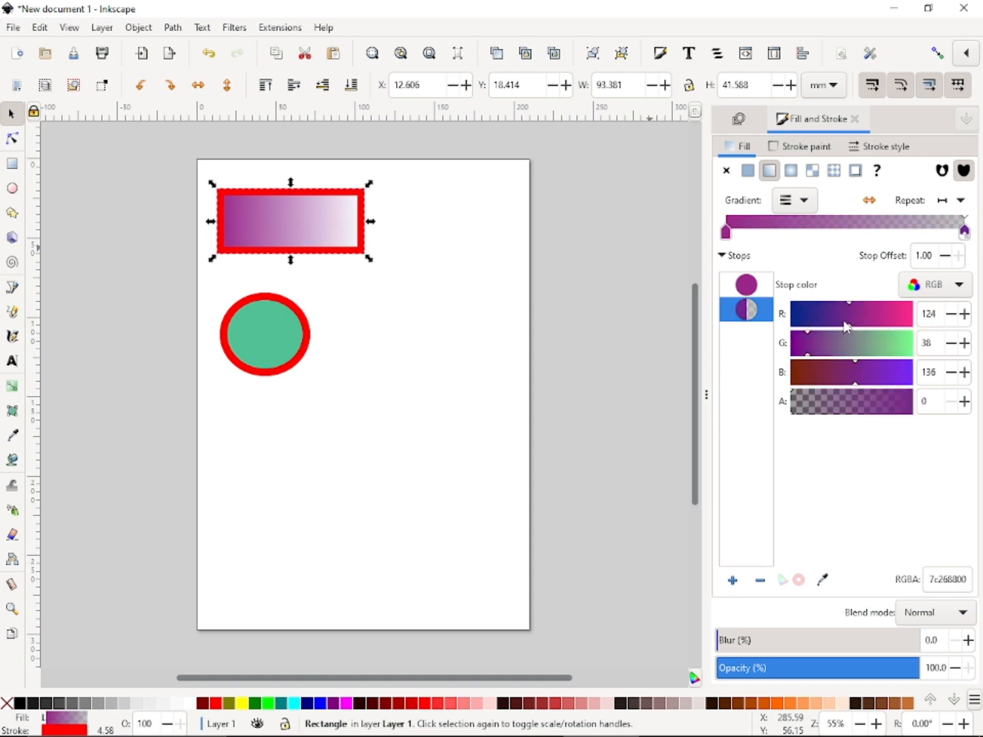
{"action": "left_click", "coordinate": [812, 374]}
{"action": "left_click_drag", "start_coordinate": [799, 384], "coordinate": [784, 386]}
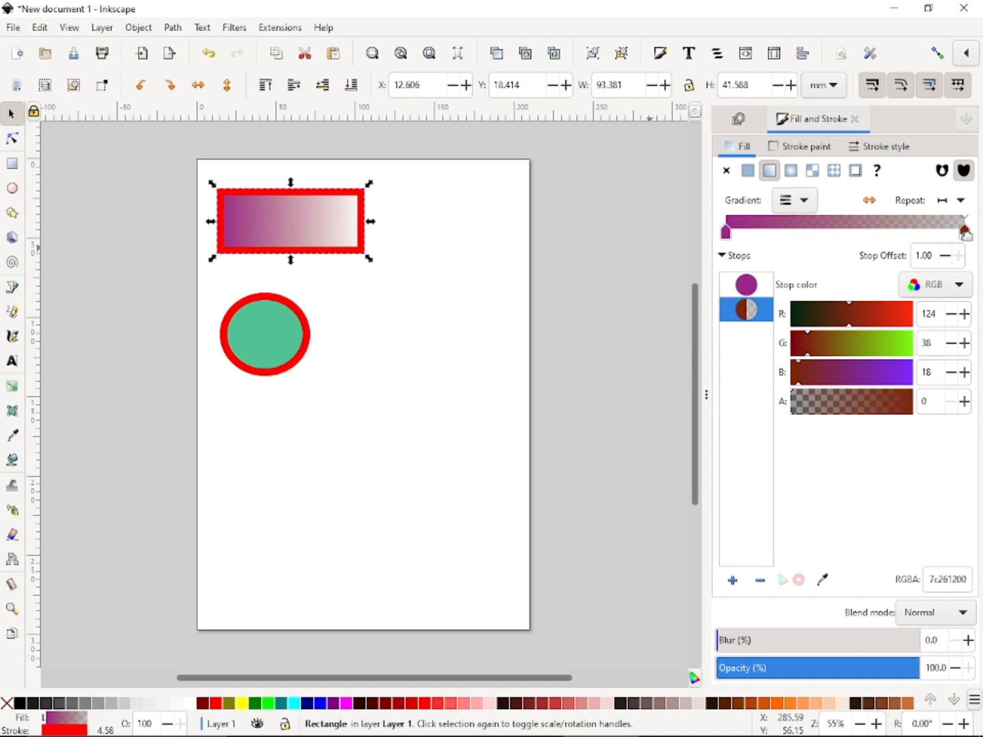
{"action": "mouse_move", "coordinate": [965, 234]}
{"action": "left_mouse_down"}
{"action": "mouse_move", "coordinate": [803, 257]}
{"action": "mouse_move", "coordinate": [922, 258]}
{"action": "mouse_move", "coordinate": [979, 245]}
{"action": "left_mouse_up"}
{"action": "left_click_drag", "start_coordinate": [726, 233], "coordinate": [707, 245]}
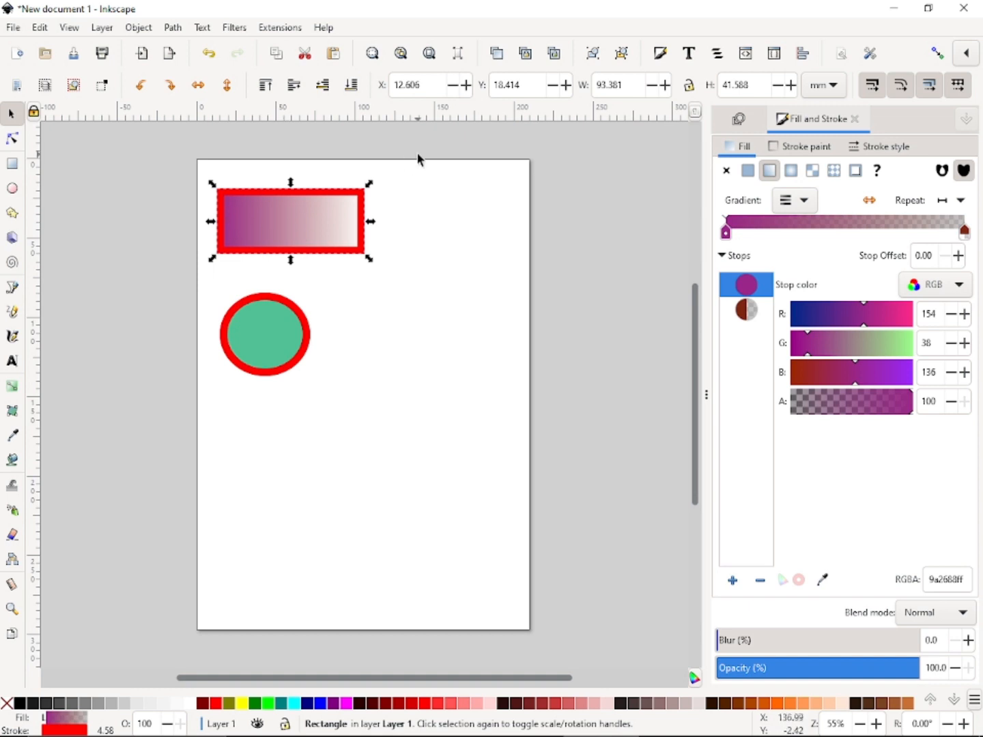
Try the radial gradient, mesh gradient and pattern fill types on the rectangle.
{"action": "left_click", "coordinate": [790, 172]}
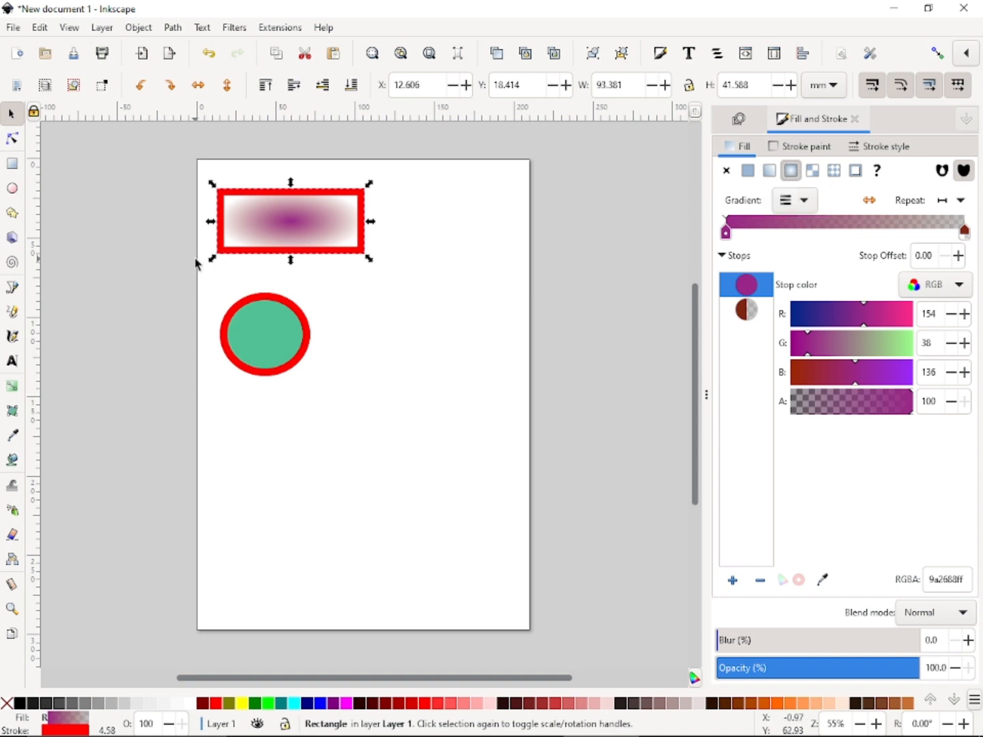
{"action": "left_click", "coordinate": [814, 171]}
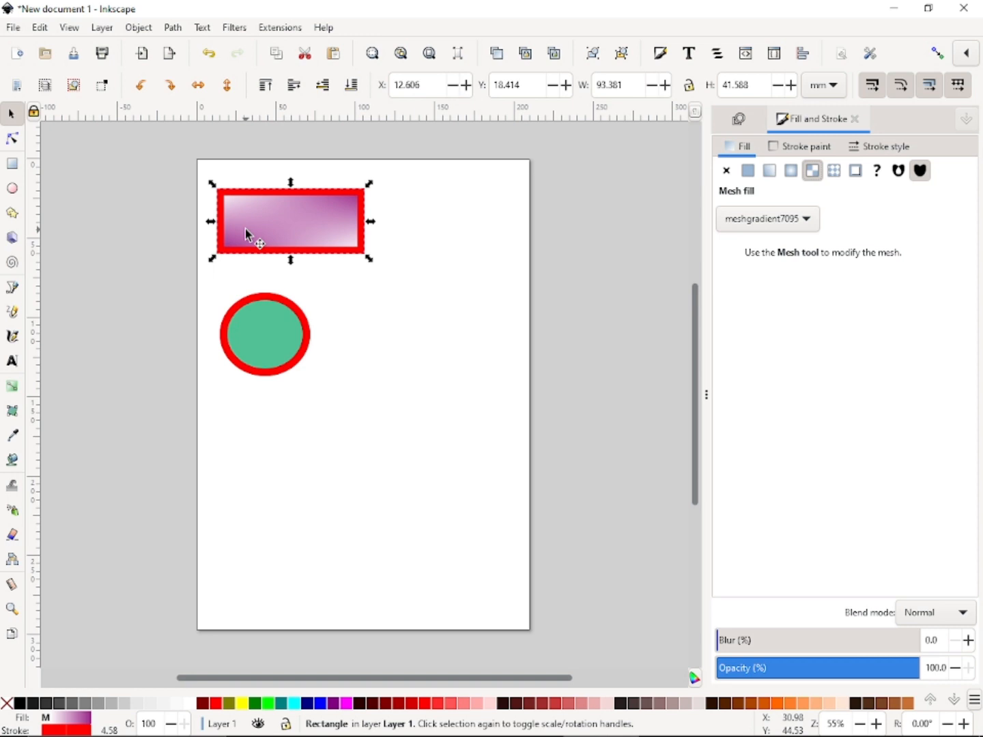
{"action": "left_click", "coordinate": [836, 172]}
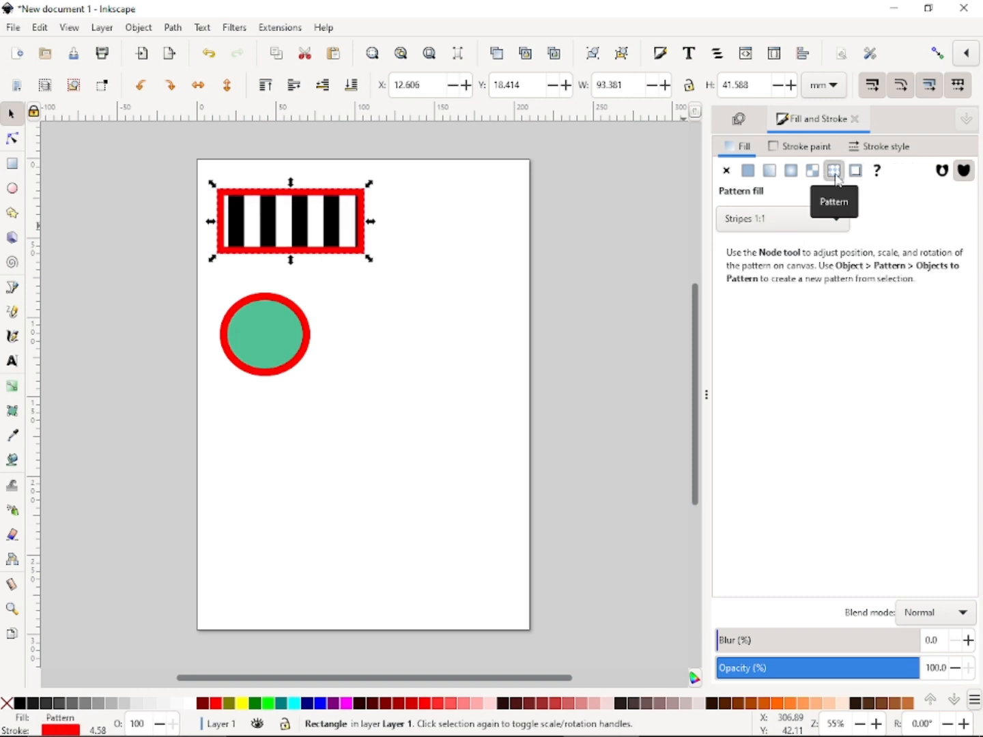
Try the Stripes 1:4 white, Stripes 1:2 white and Stripes 1:32 white patterns as the rectangle's fill.
{"action": "left_click", "coordinate": [824, 218]}
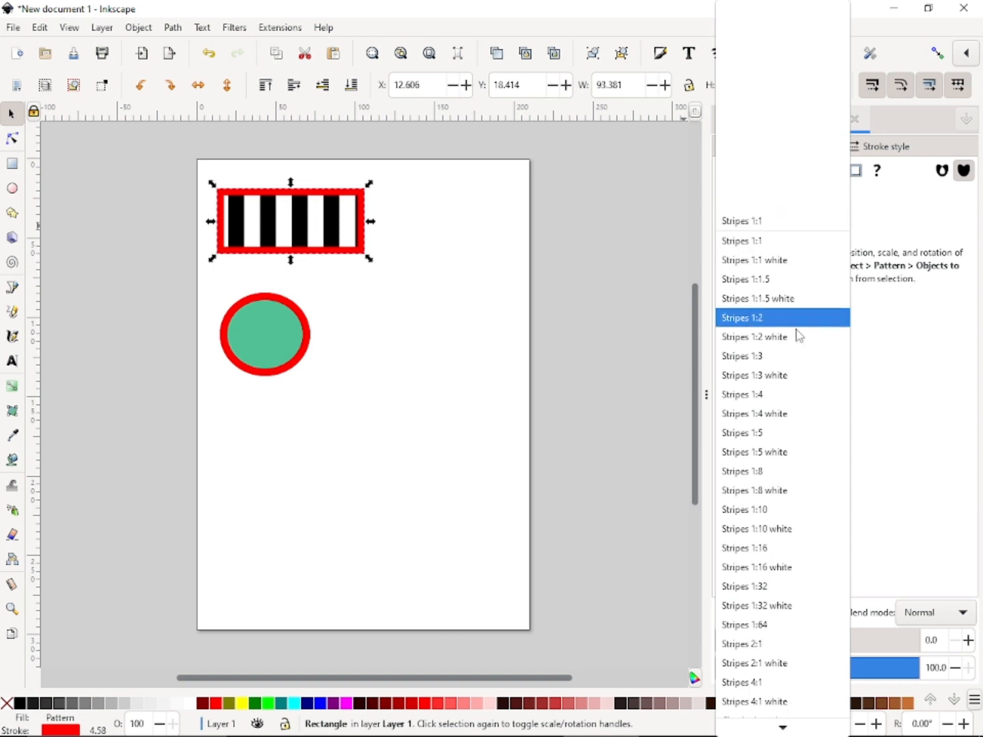
{"action": "left_click", "coordinate": [776, 414]}
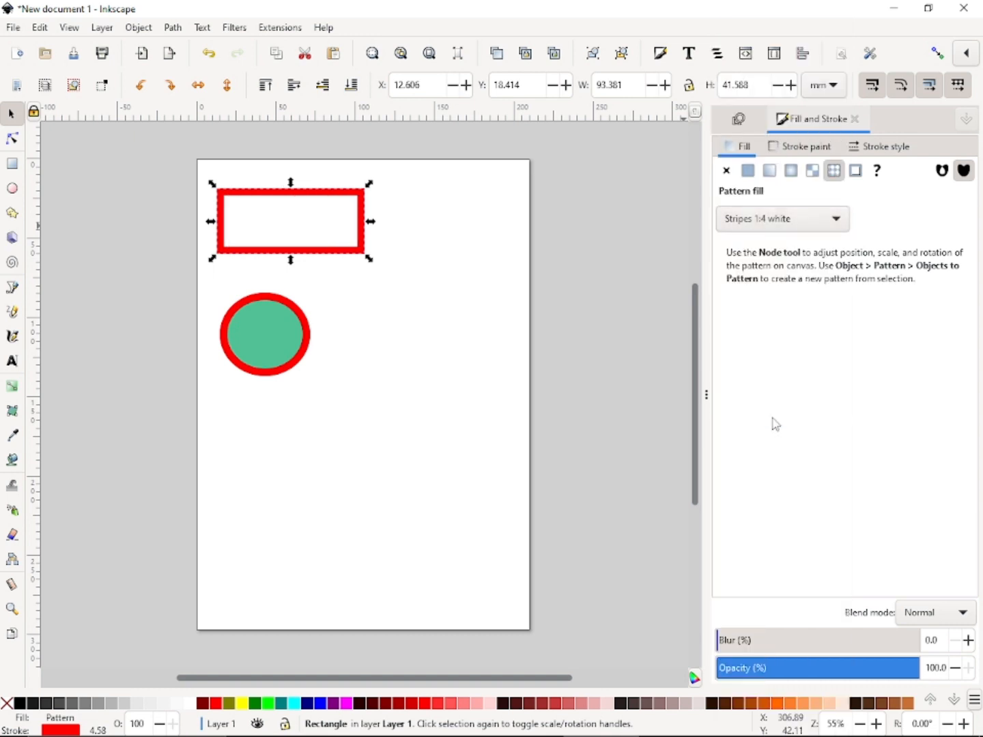
{"action": "left_click", "coordinate": [830, 220]}
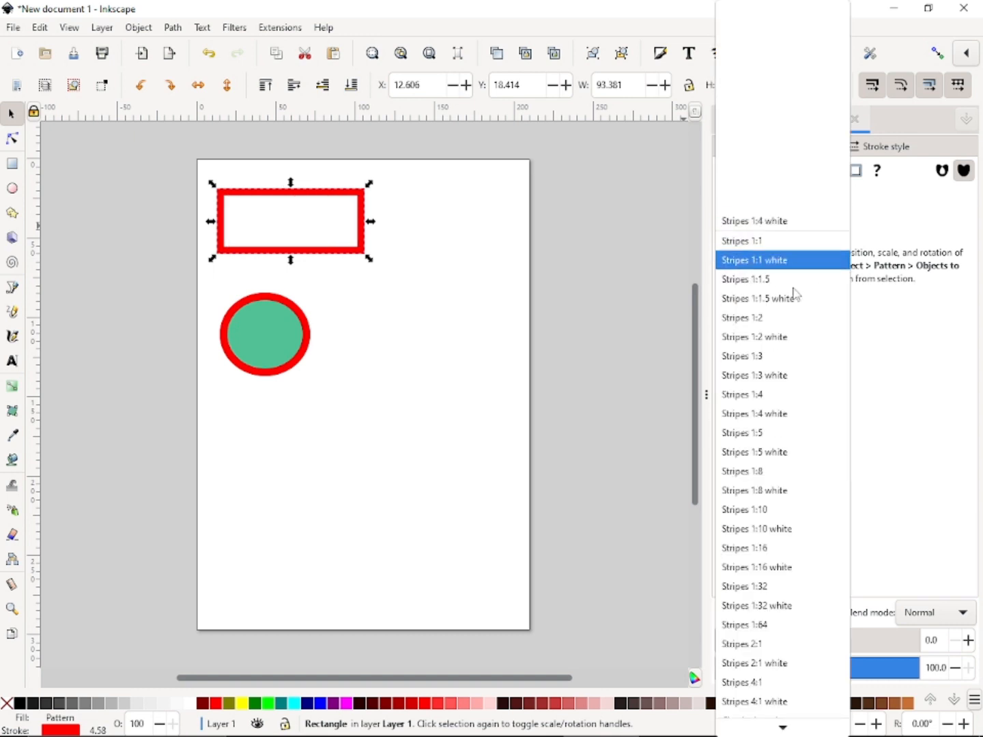
{"action": "left_click", "coordinate": [759, 336]}
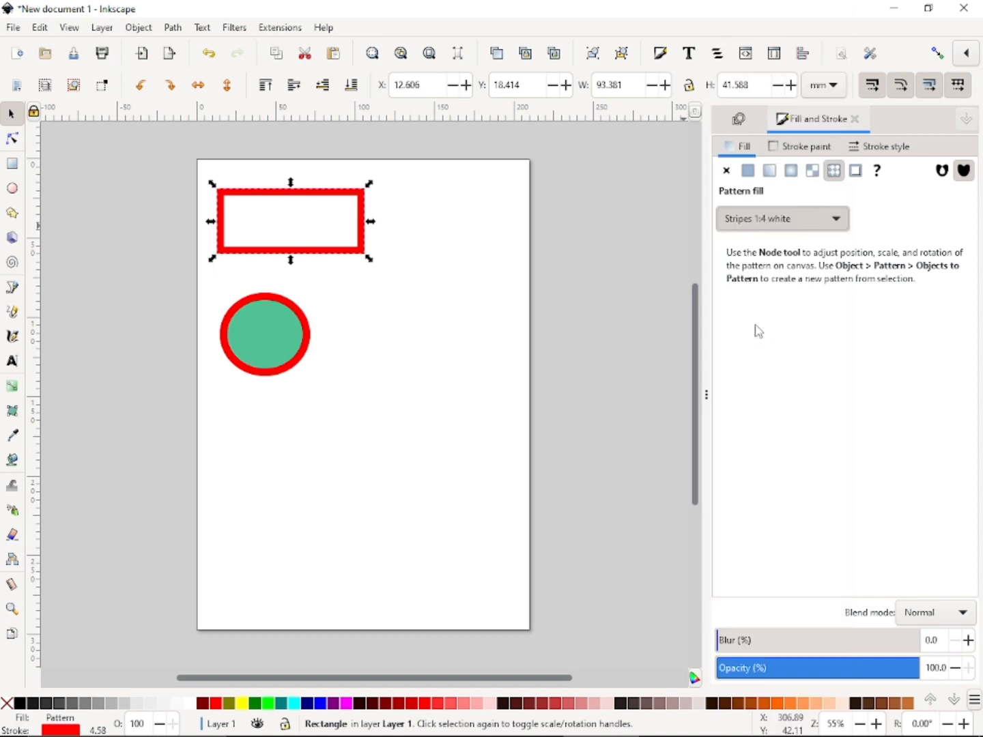
{"action": "left_click", "coordinate": [836, 218]}
{"action": "left_click", "coordinate": [765, 607]}
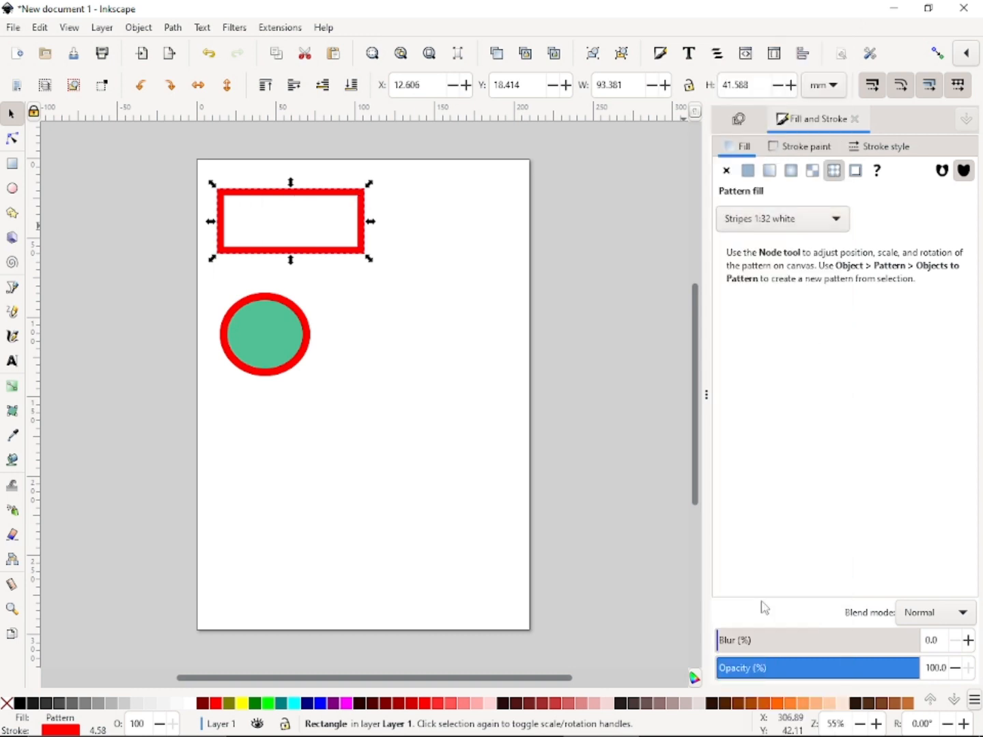
Change the rectangle's pattern fill to Wavy.
{"action": "left_click", "coordinate": [826, 219]}
{"action": "scroll", "coordinate": [758, 521], "scroll_direction": "down", "scroll_amount": 5}
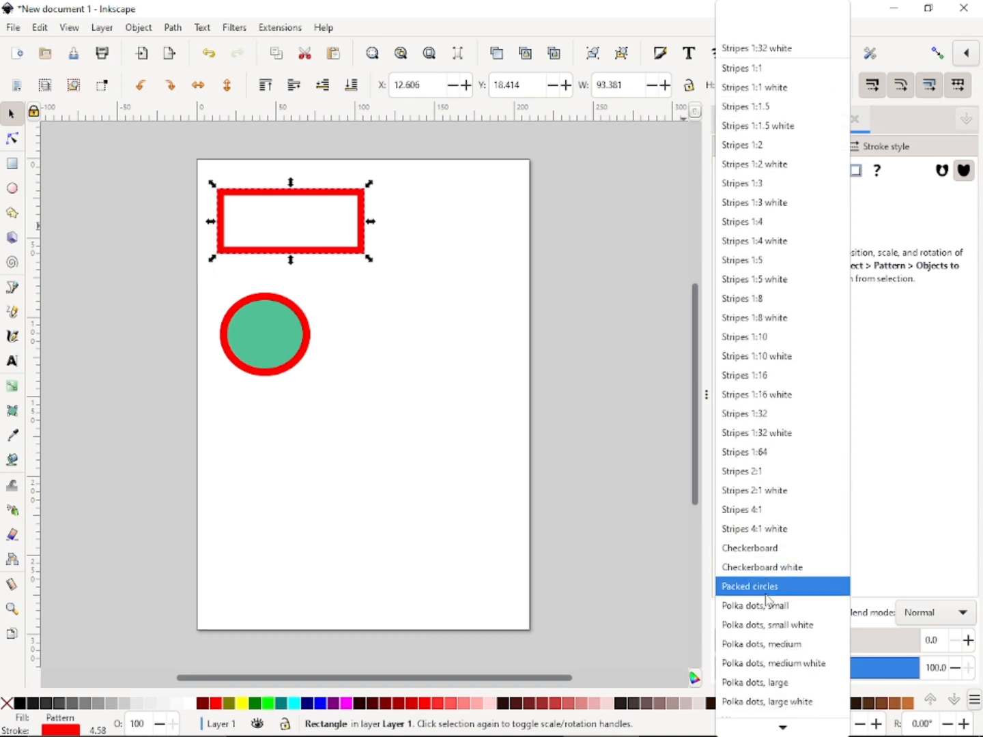
{"action": "scroll", "coordinate": [768, 593], "scroll_direction": "down", "scroll_amount": 3}
{"action": "scroll", "coordinate": [771, 601], "scroll_direction": "down", "scroll_amount": 2}
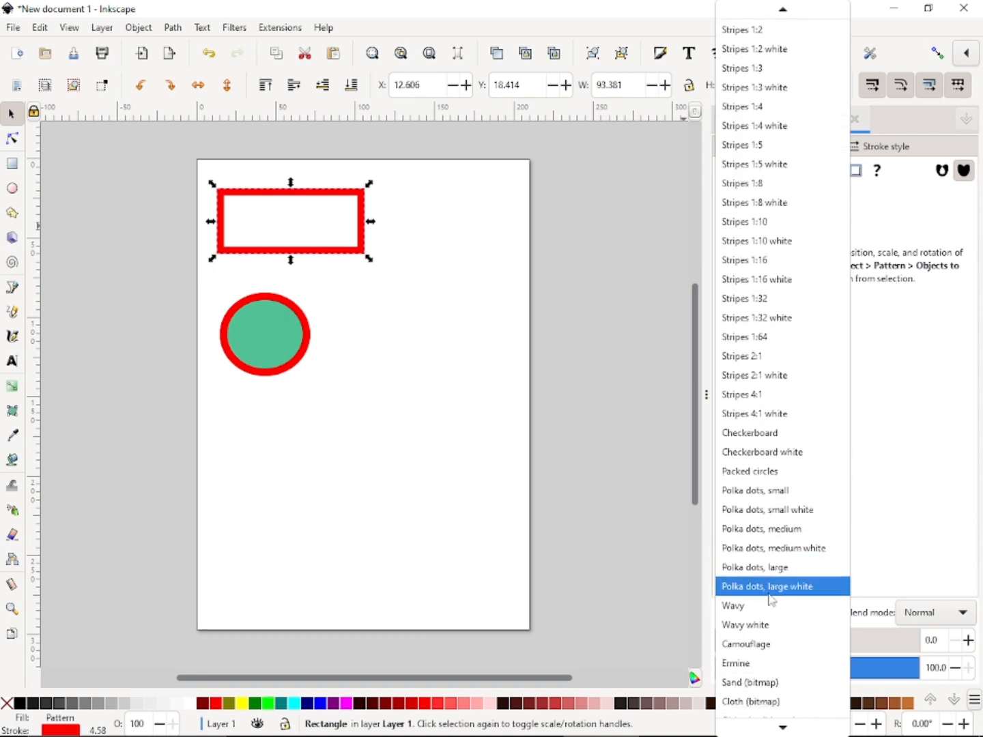
{"action": "left_click", "coordinate": [772, 593]}
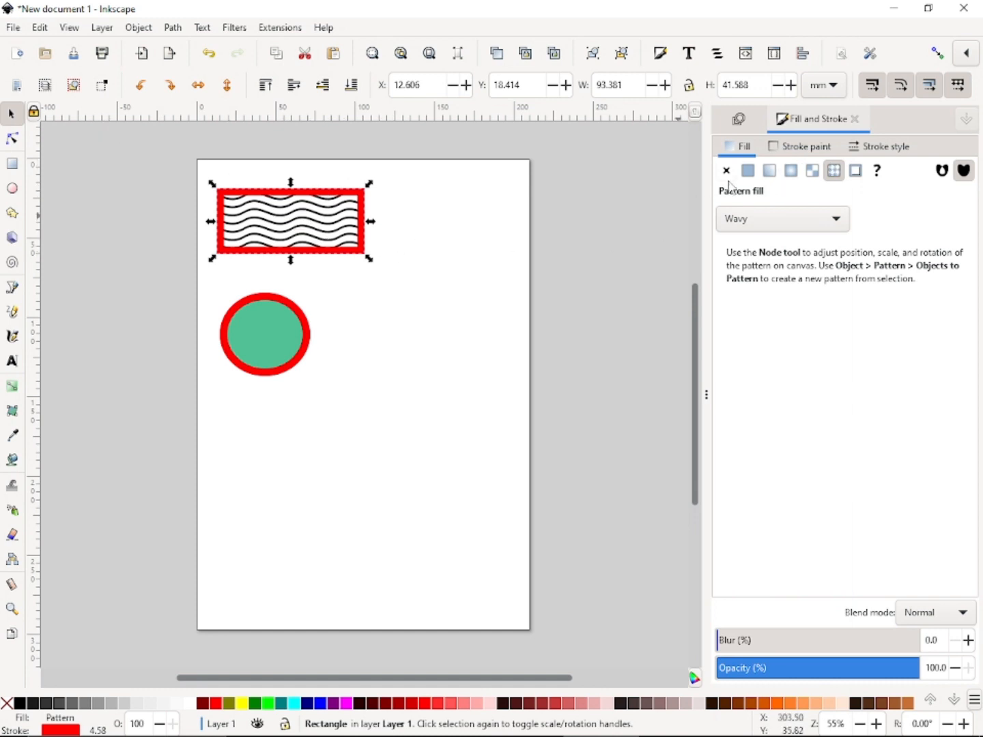
Try a swatch fill on the rectangle and return it to a flat colour fill.
{"action": "left_click", "coordinate": [856, 176]}
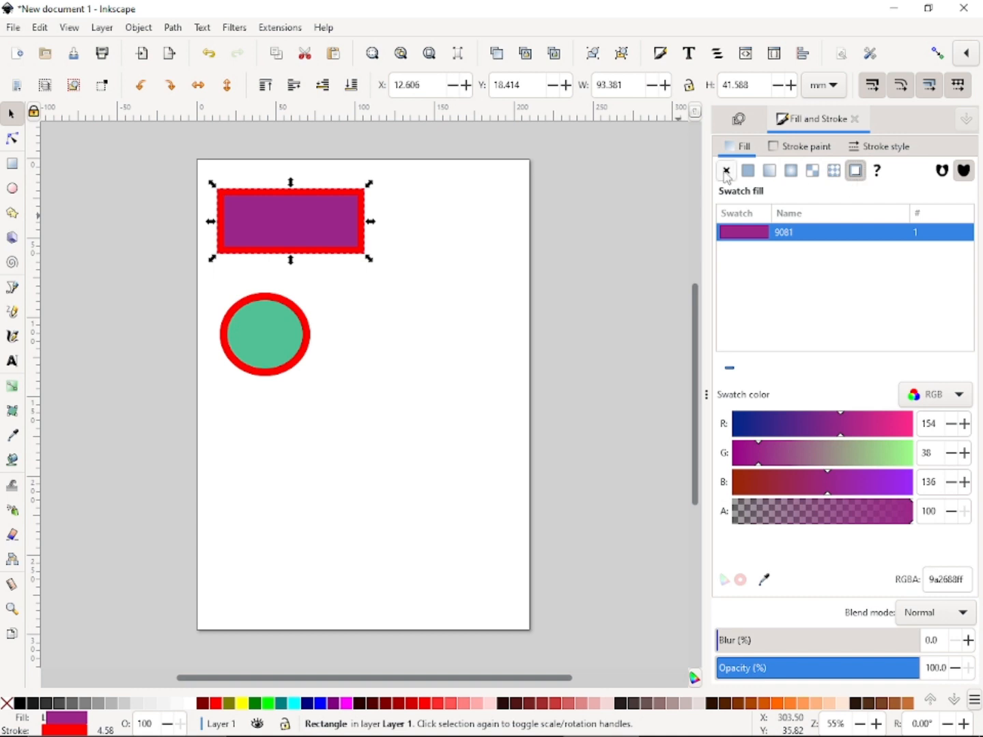
{"action": "left_click", "coordinate": [760, 179]}
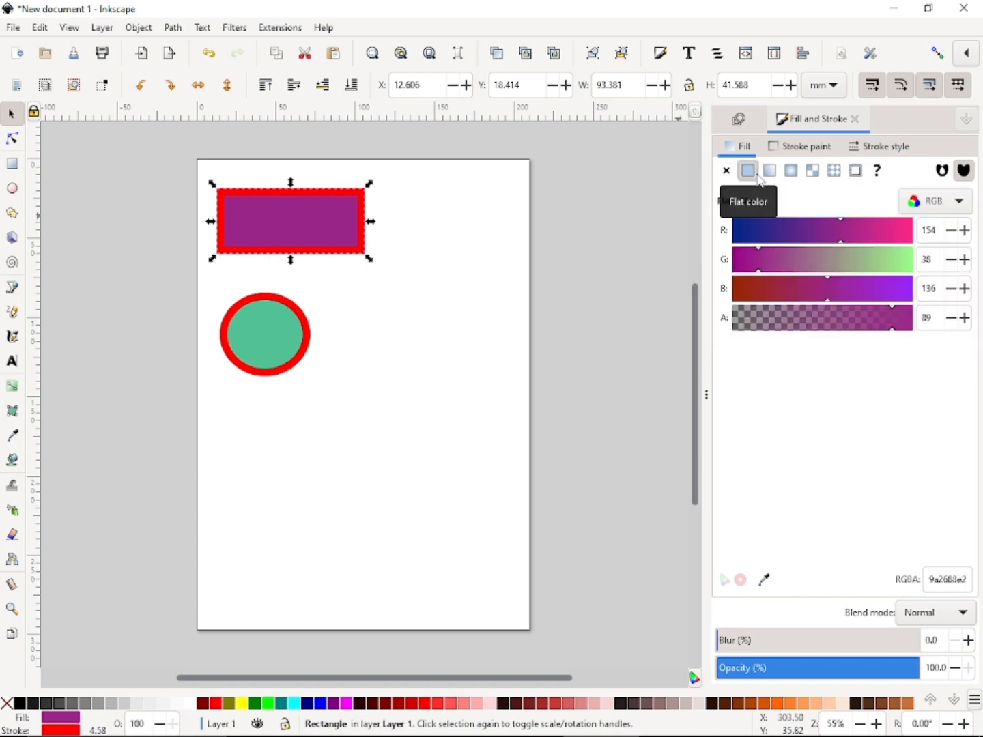
Apply a linear gradient to the rectangle's stroke and move its first stop to an offset of 0.11.
{"action": "left_click", "coordinate": [789, 157]}
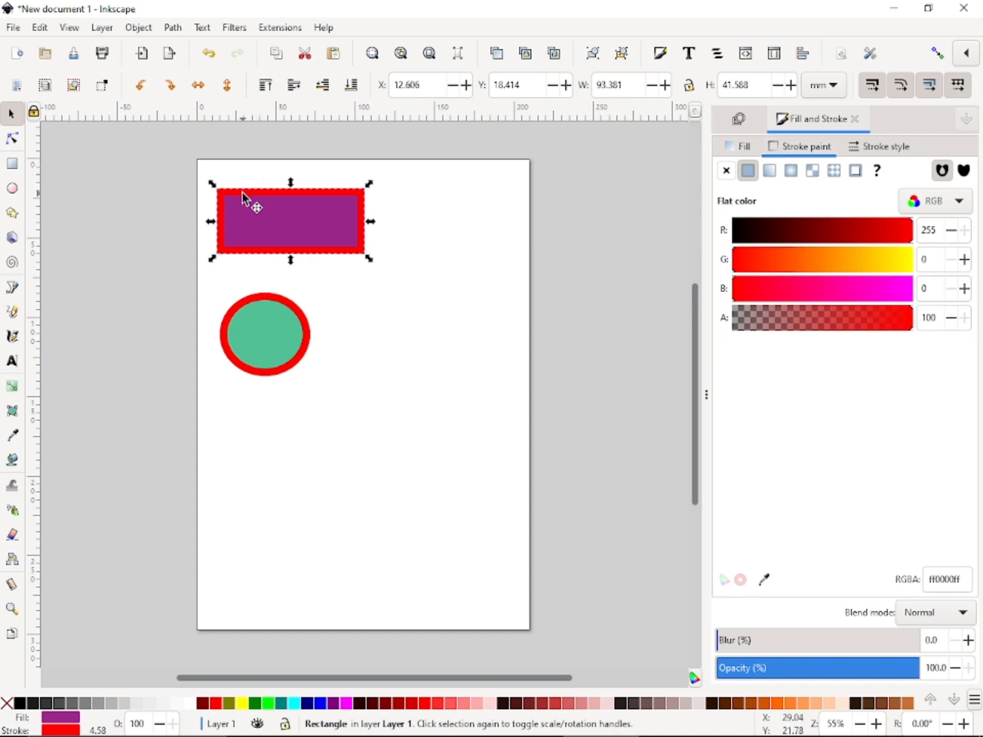
{"action": "left_click", "coordinate": [774, 170]}
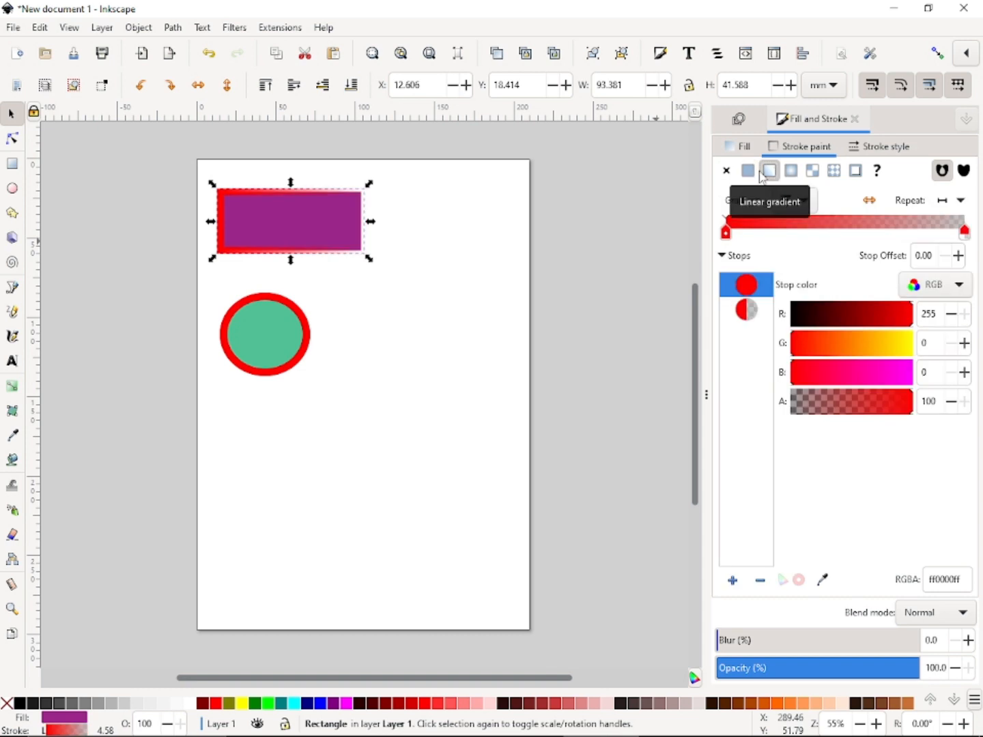
{"action": "left_click", "coordinate": [475, 290]}
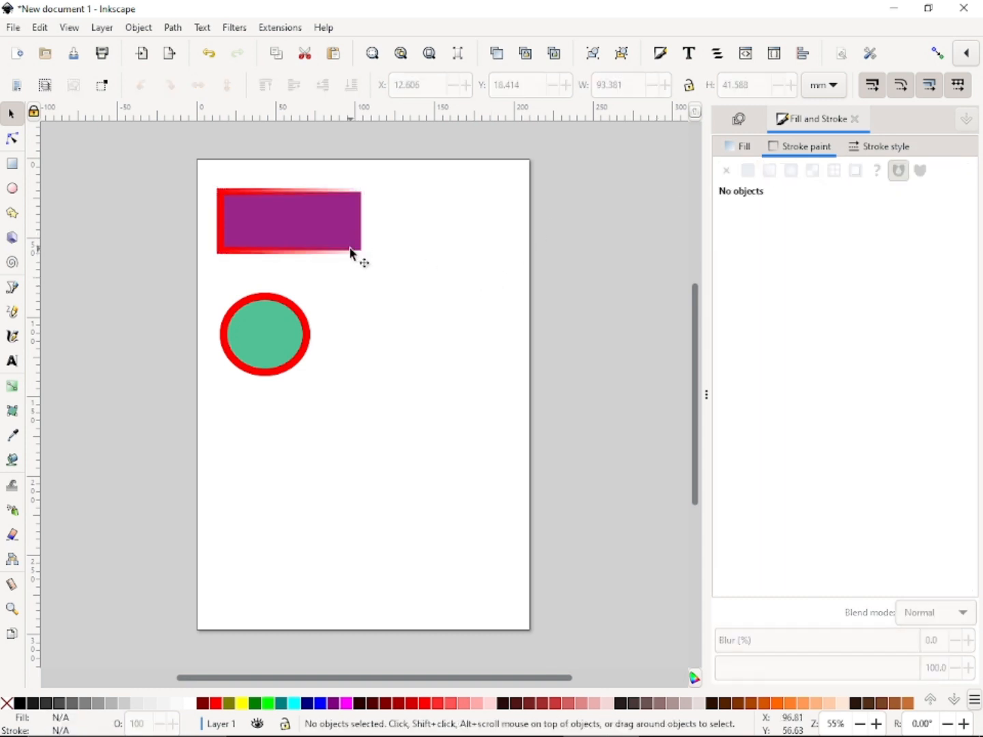
{"action": "left_click", "coordinate": [355, 258]}
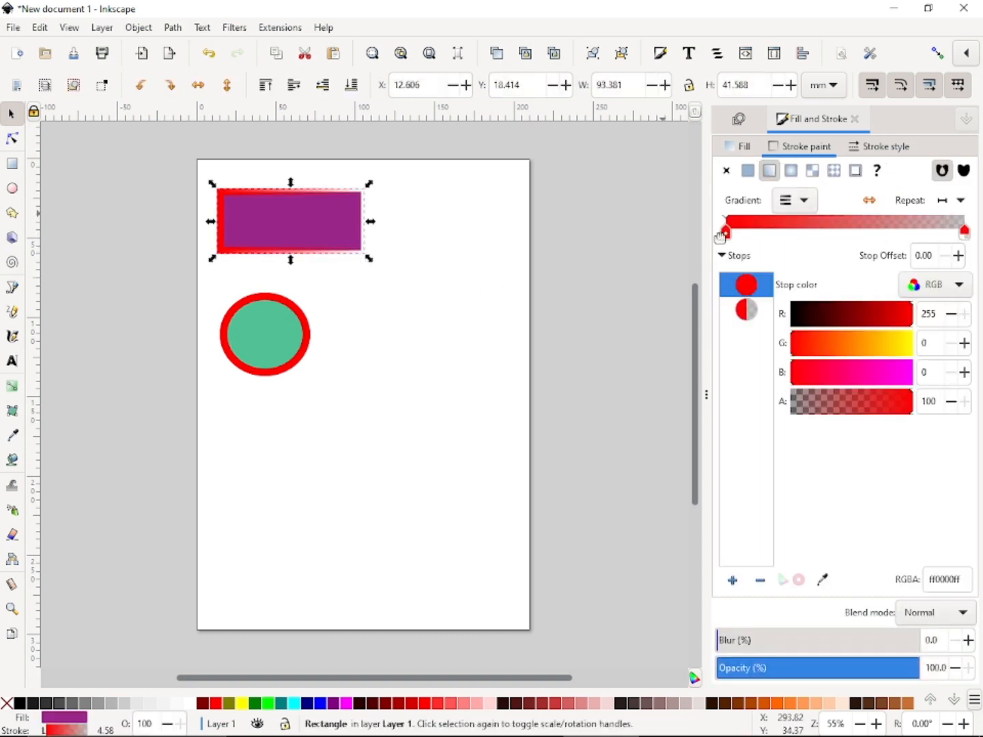
{"action": "left_click_drag", "start_coordinate": [725, 232], "coordinate": [752, 222]}
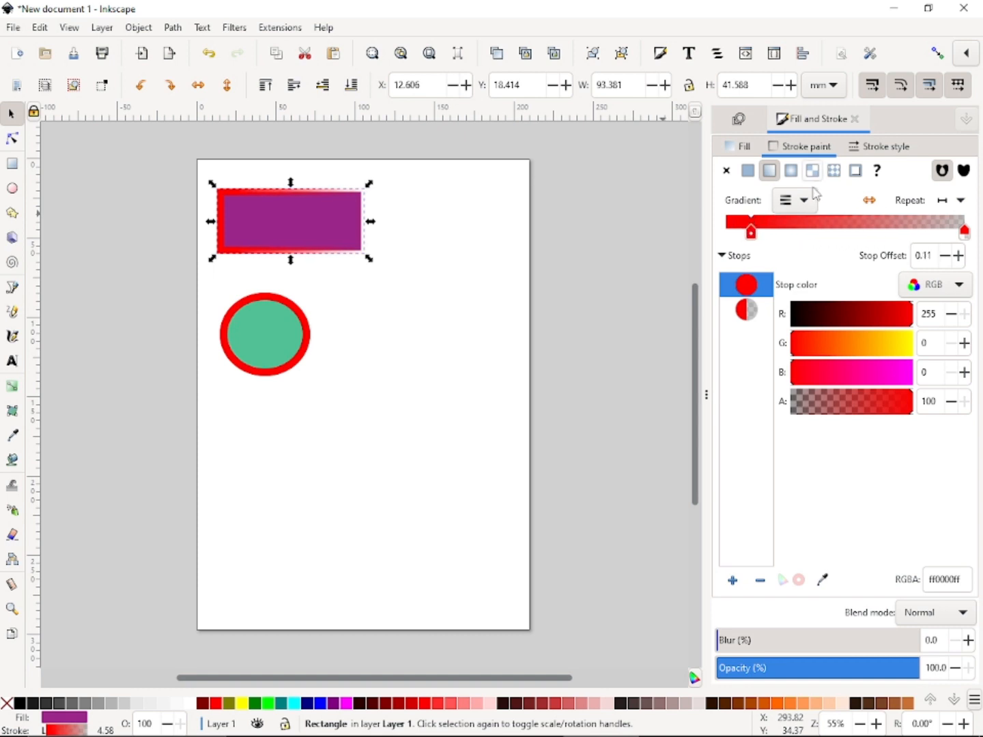
Recolour the first stop of the rectangle's stroke gradient to green, with RGB values 0, 190 and 46.
{"action": "left_click", "coordinate": [805, 202]}
{"action": "left_click", "coordinate": [809, 204]}
{"action": "left_click_drag", "start_coordinate": [802, 315], "coordinate": [792, 314]}
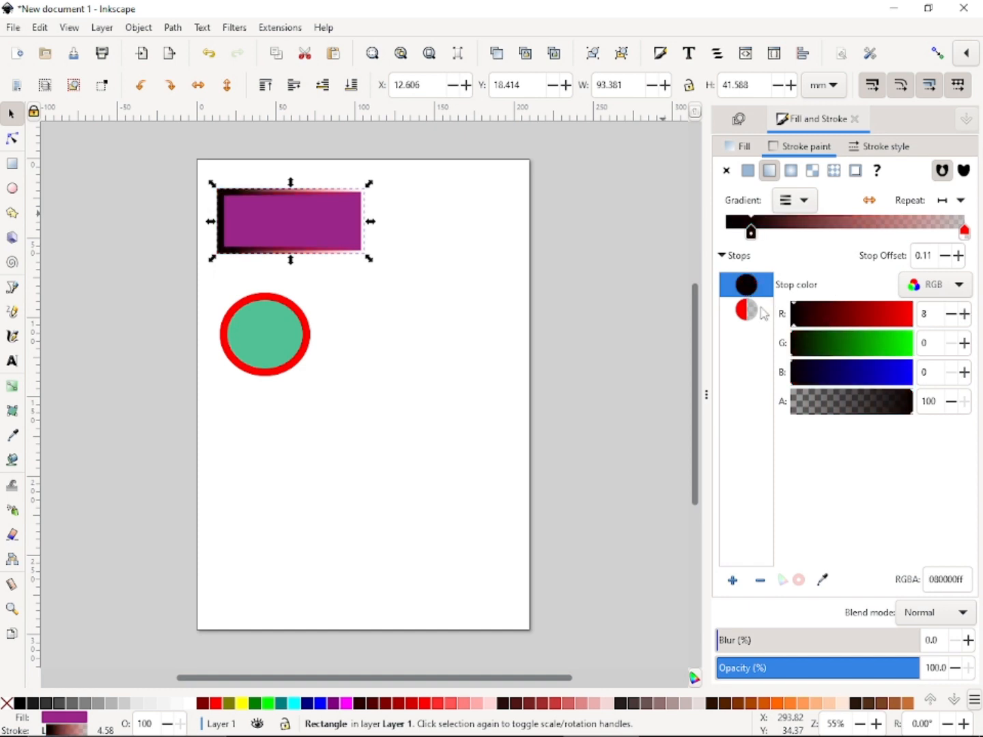
{"action": "left_click", "coordinate": [813, 382]}
{"action": "left_click", "coordinate": [855, 351]}
{"action": "left_click", "coordinate": [882, 344]}
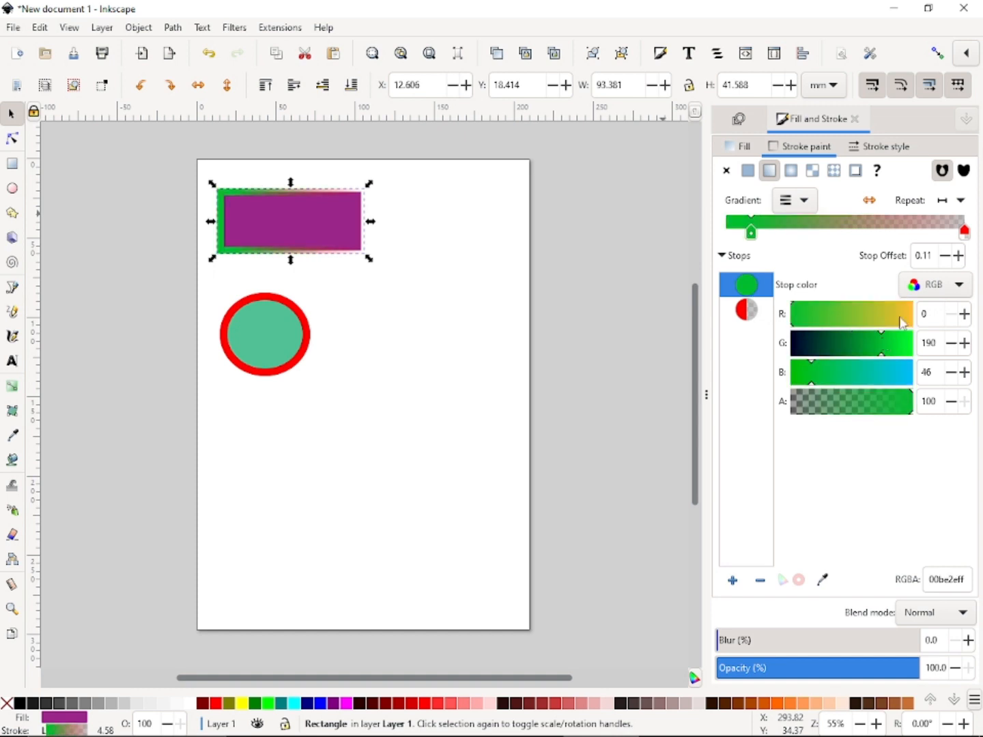
Recolour the end stop of the rectangle's stroke gradient to pink by setting its blue value to 183.
{"action": "left_click", "coordinate": [965, 231]}
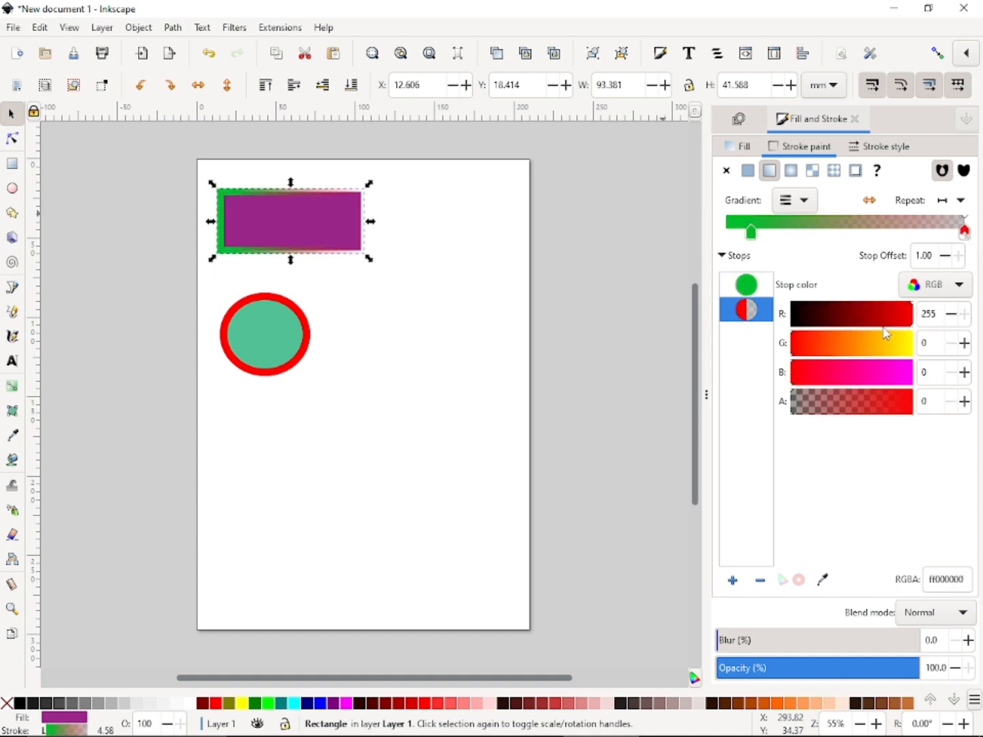
{"action": "left_click", "coordinate": [879, 373]}
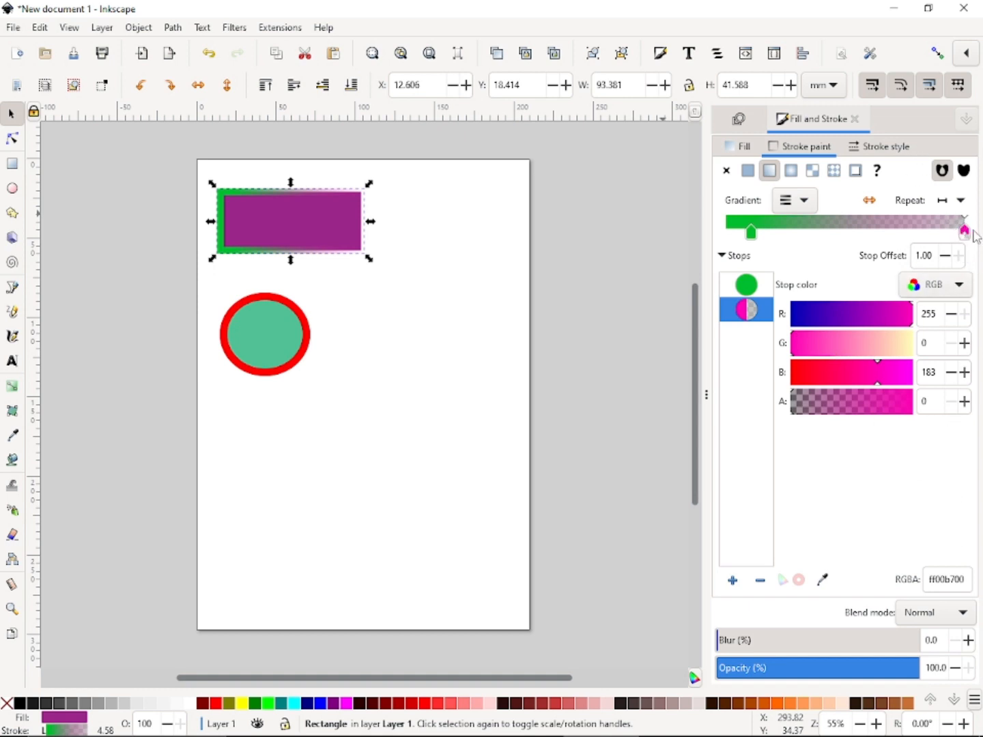
{"action": "mouse_move", "coordinate": [965, 232]}
{"action": "left_mouse_down"}
{"action": "mouse_move", "coordinate": [963, 243]}
{"action": "mouse_move", "coordinate": [894, 250]}
{"action": "mouse_move", "coordinate": [978, 236]}
{"action": "left_mouse_up"}
Try the radial gradient and mesh gradient paint types on the rectangle's stroke.
{"action": "left_click", "coordinate": [792, 172]}
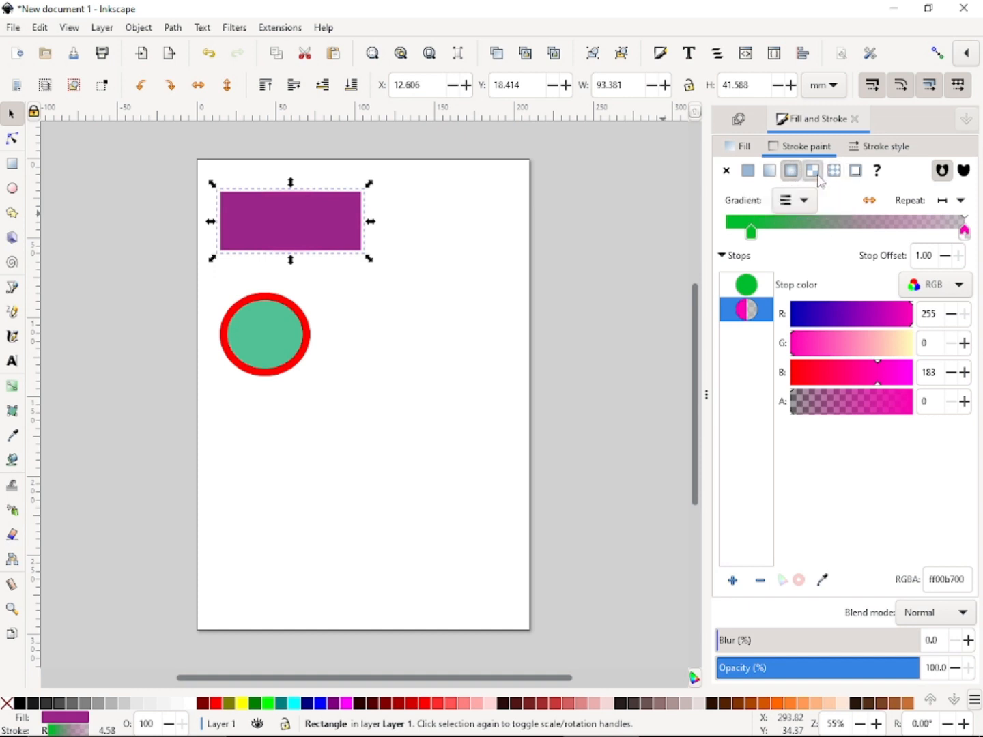
{"action": "left_click", "coordinate": [817, 175]}
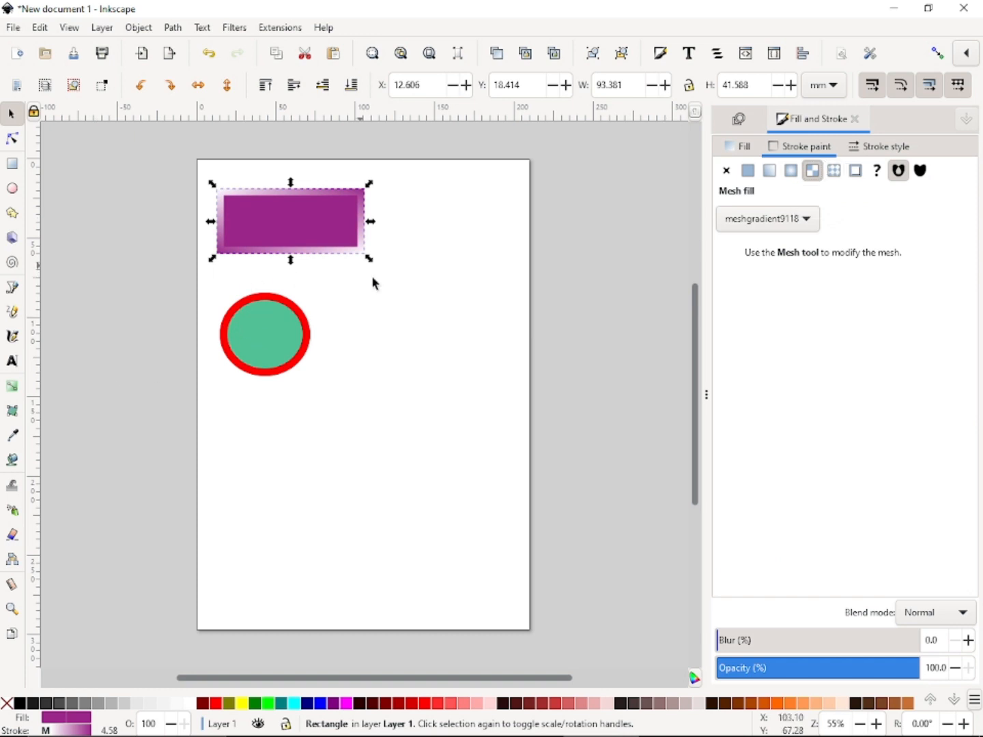
{"action": "left_click", "coordinate": [397, 303]}
{"action": "left_click", "coordinate": [344, 239]}
Try a Stripes 1:1 pattern and a swatch on the rectangle's stroke, and return it to flat red.
{"action": "left_click", "coordinate": [835, 171]}
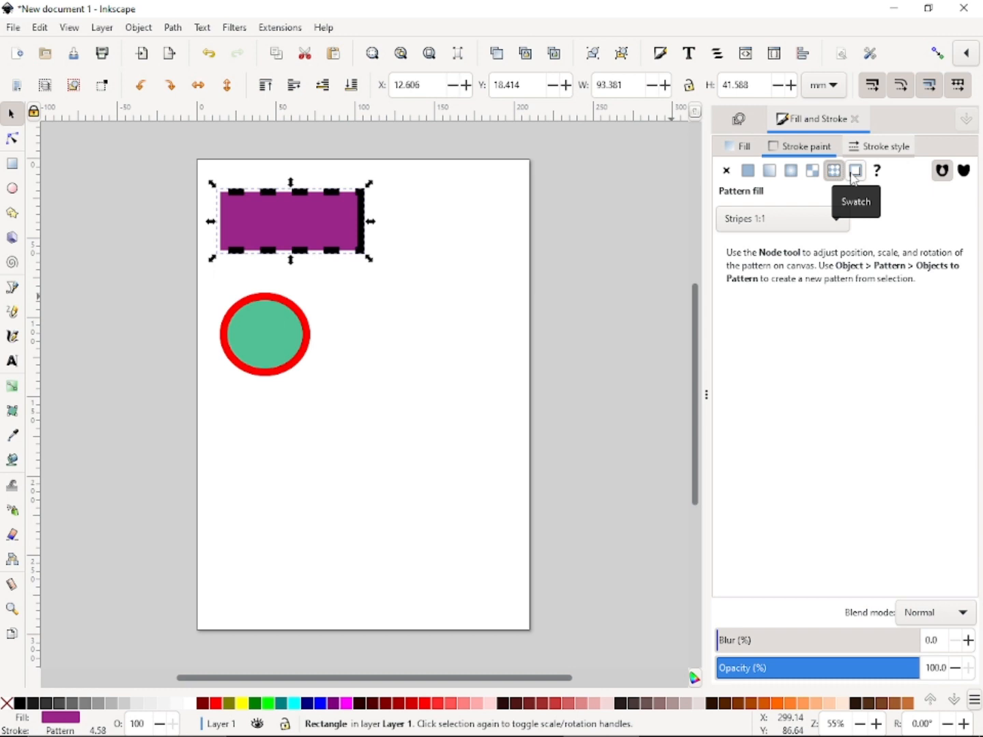
{"action": "left_click", "coordinate": [855, 172]}
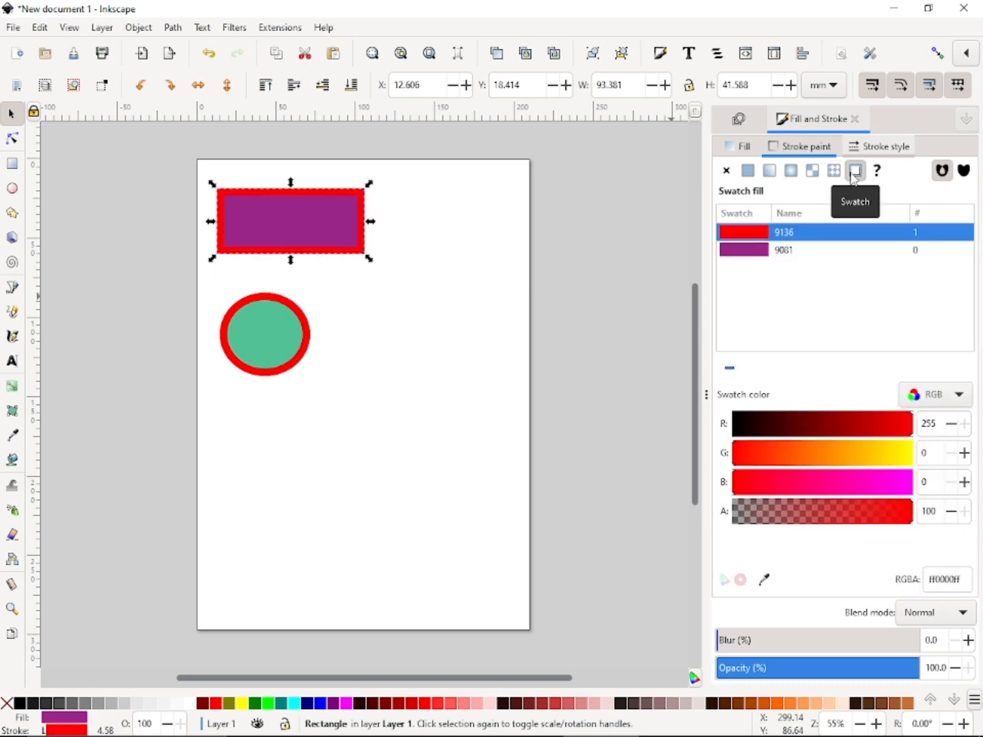
{"action": "left_click", "coordinate": [747, 172]}
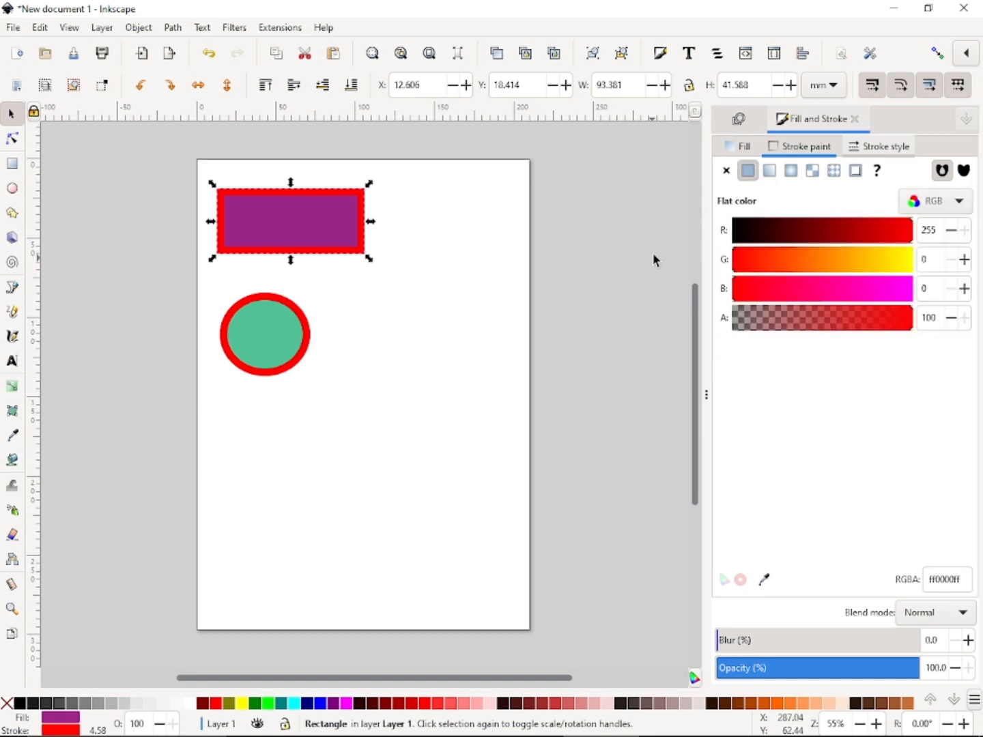
Thin the rectangle's stroke gradually to a width below 1.5 mm.
{"action": "left_click", "coordinate": [886, 148]}
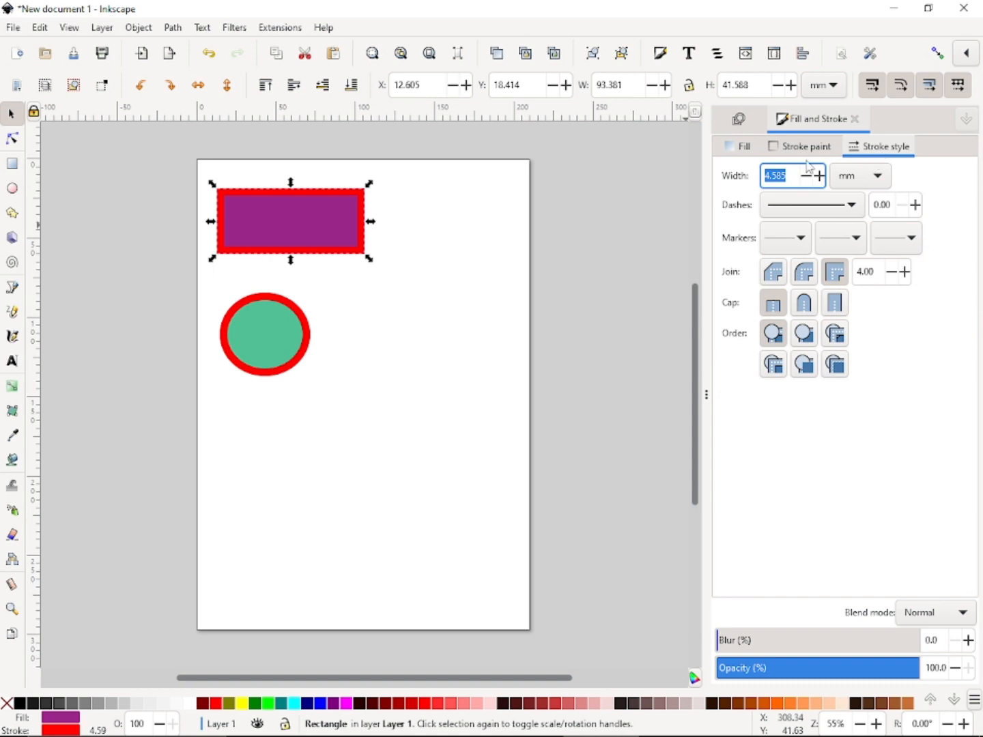
{"action": "left_click", "coordinate": [806, 148]}
{"action": "left_click", "coordinate": [890, 148]}
{"action": "left_click", "coordinate": [807, 179]}
{"action": "left_click", "coordinate": [808, 177]}
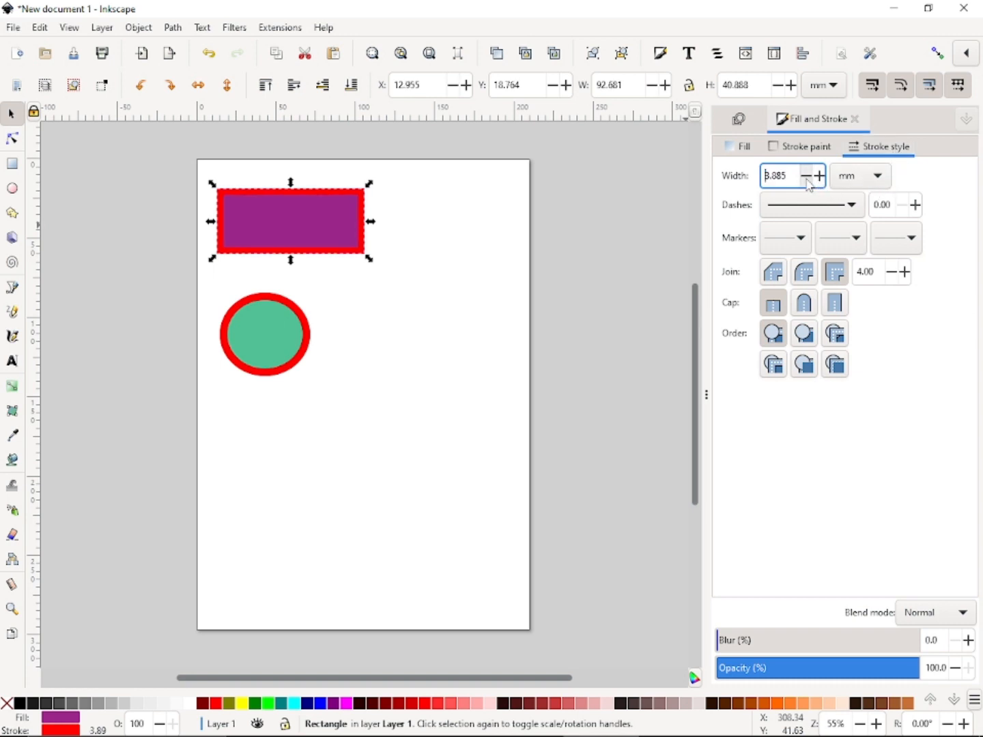
{"action": "left_click", "coordinate": [807, 178]}
{"action": "left_click", "coordinate": [807, 177]}
{"action": "left_click", "coordinate": [807, 178]}
{"action": "left_click", "coordinate": [808, 177]}
{"action": "left_click", "coordinate": [807, 177]}
{"action": "left_click", "coordinate": [808, 178]}
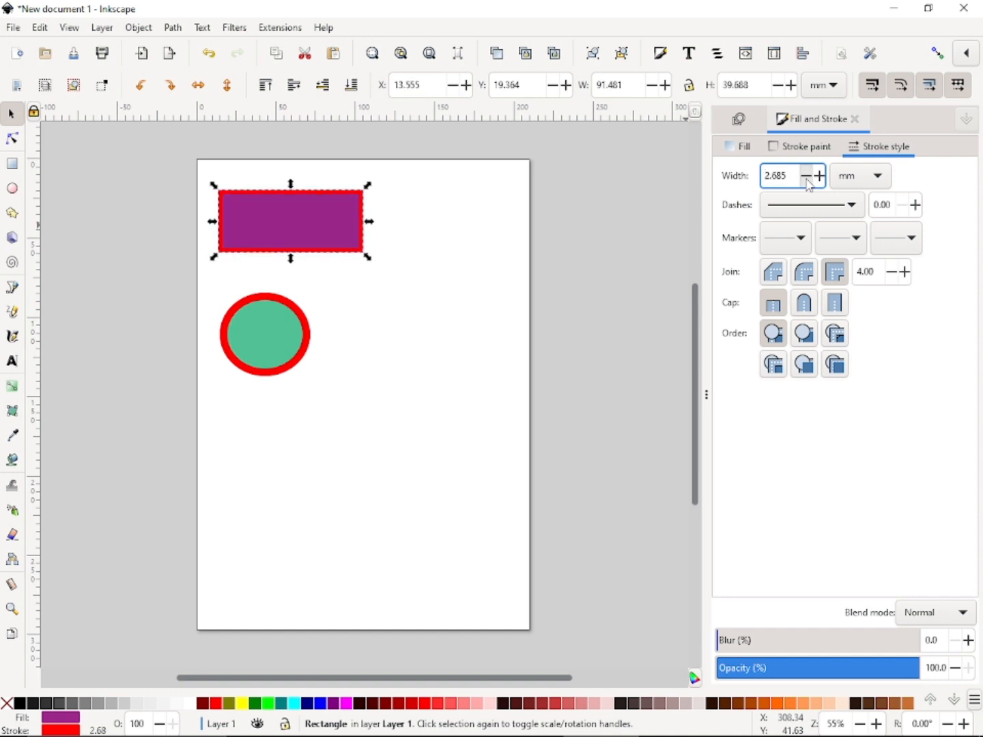
{"action": "left_click", "coordinate": [808, 178]}
{"action": "left_click", "coordinate": [807, 177]}
{"action": "left_click", "coordinate": [808, 177]}
{"action": "left_click", "coordinate": [808, 177]}
{"action": "left_click", "coordinate": [808, 178]}
{"action": "left_click", "coordinate": [808, 177]}
{"action": "left_click", "coordinate": [808, 177]}
{"action": "left_click", "coordinate": [808, 178]}
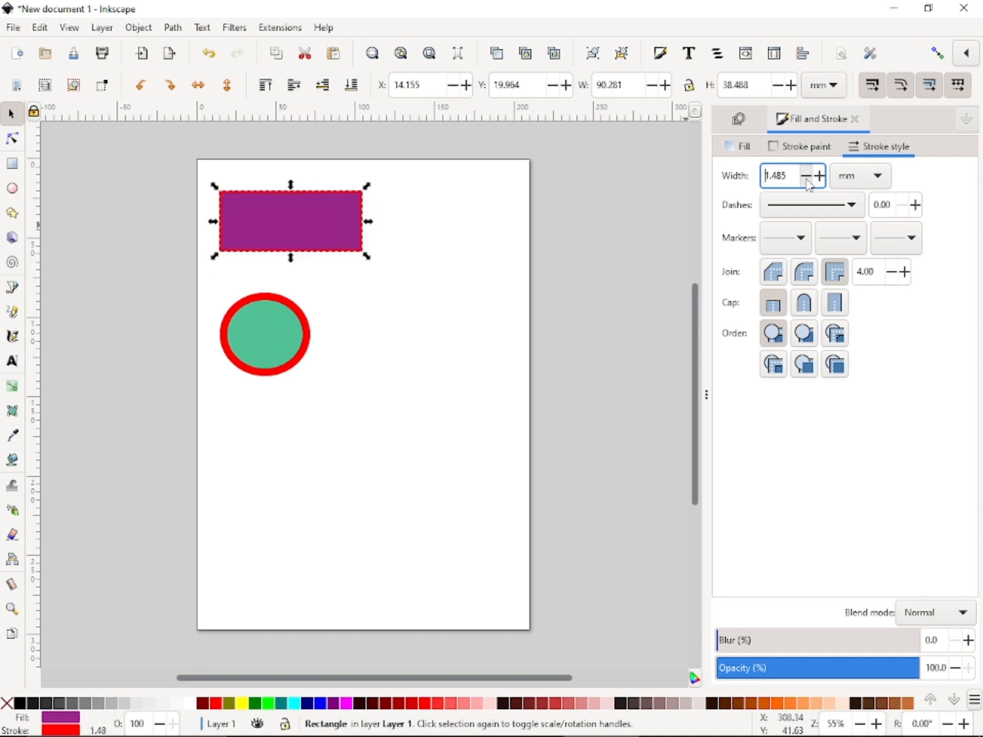
{"action": "left_click", "coordinate": [808, 178]}
Thicken the rectangle's stroke gradually to more than 7 mm, and bring its width back to 6.285 mm.
{"action": "left_click", "coordinate": [819, 177]}
{"action": "left_click", "coordinate": [819, 178]}
{"action": "left_click", "coordinate": [819, 176]}
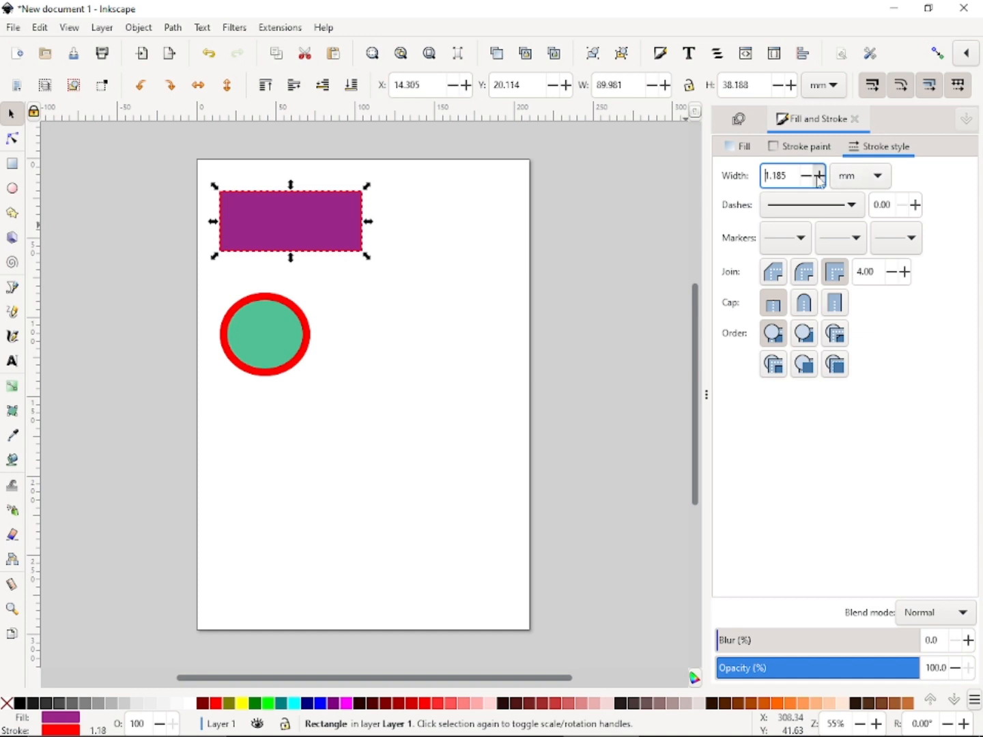
{"action": "left_click", "coordinate": [820, 177]}
{"action": "left_click", "coordinate": [820, 178]}
{"action": "left_click", "coordinate": [820, 177]}
{"action": "left_click", "coordinate": [820, 178]}
{"action": "left_click", "coordinate": [820, 178]}
{"action": "left_click", "coordinate": [819, 178]}
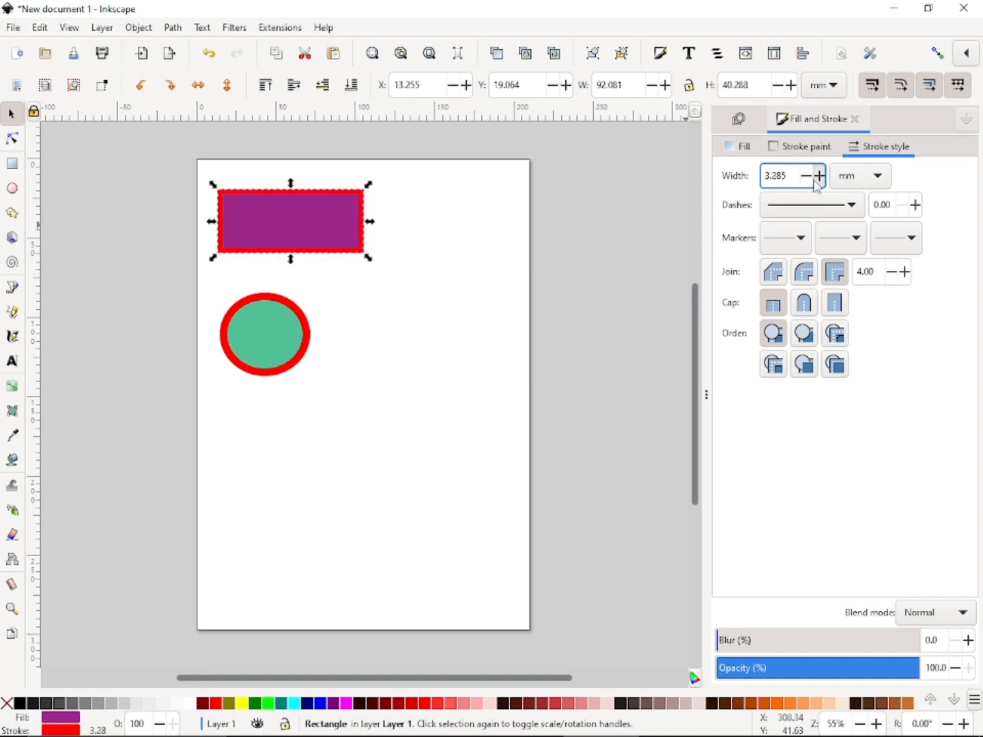
{"action": "left_click", "coordinate": [802, 180]}
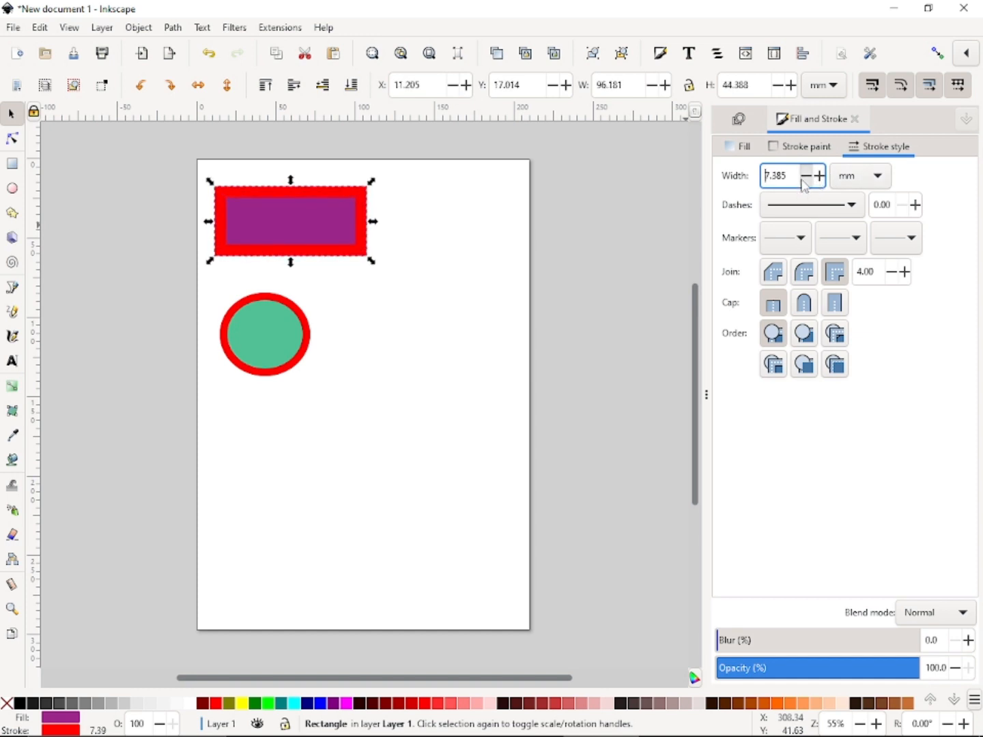
{"action": "left_click", "coordinate": [805, 179]}
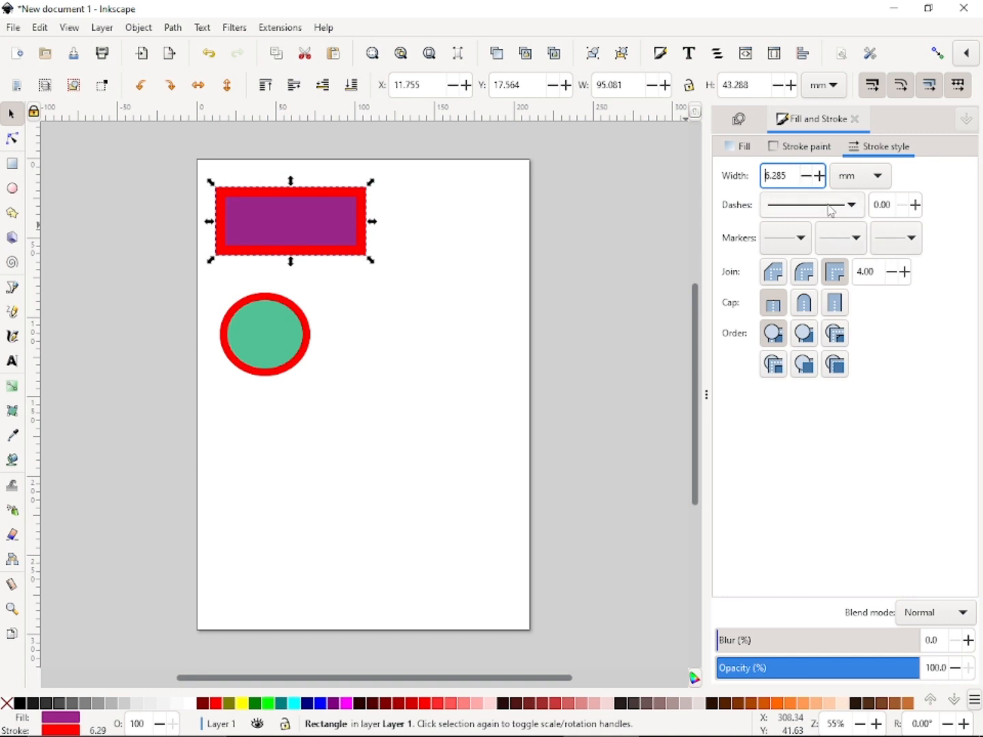
Try the solid line, two closely spaced dotted patterns and the widely spaced 1 12 dash pattern on the rectangle's stroke.
{"action": "left_click", "coordinate": [853, 205]}
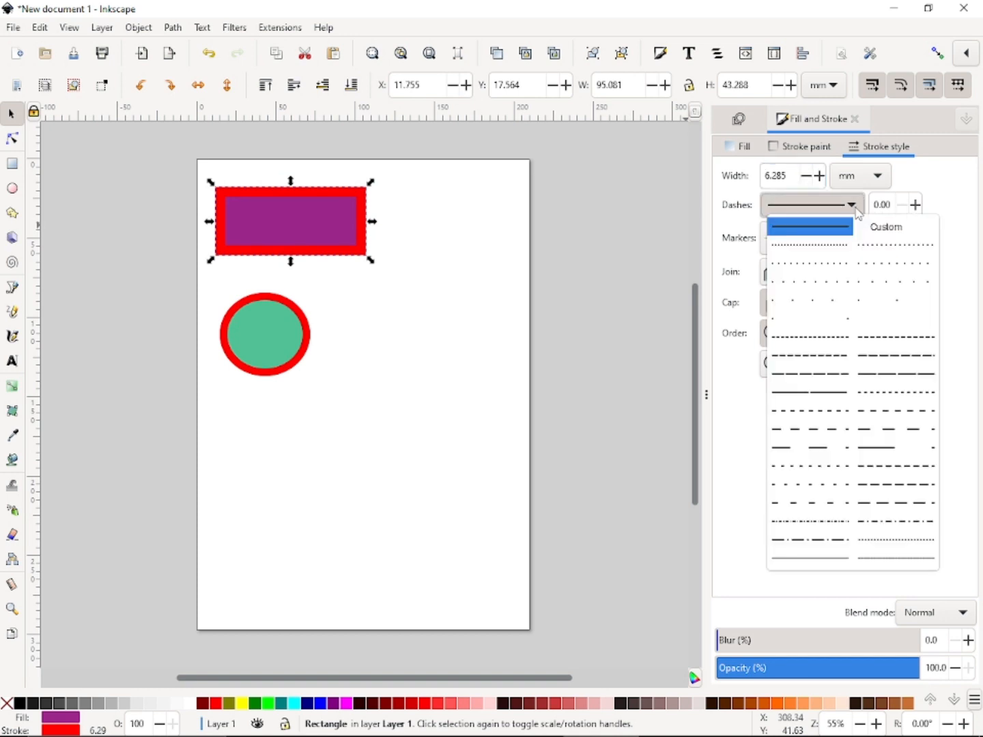
{"action": "left_click", "coordinate": [838, 527]}
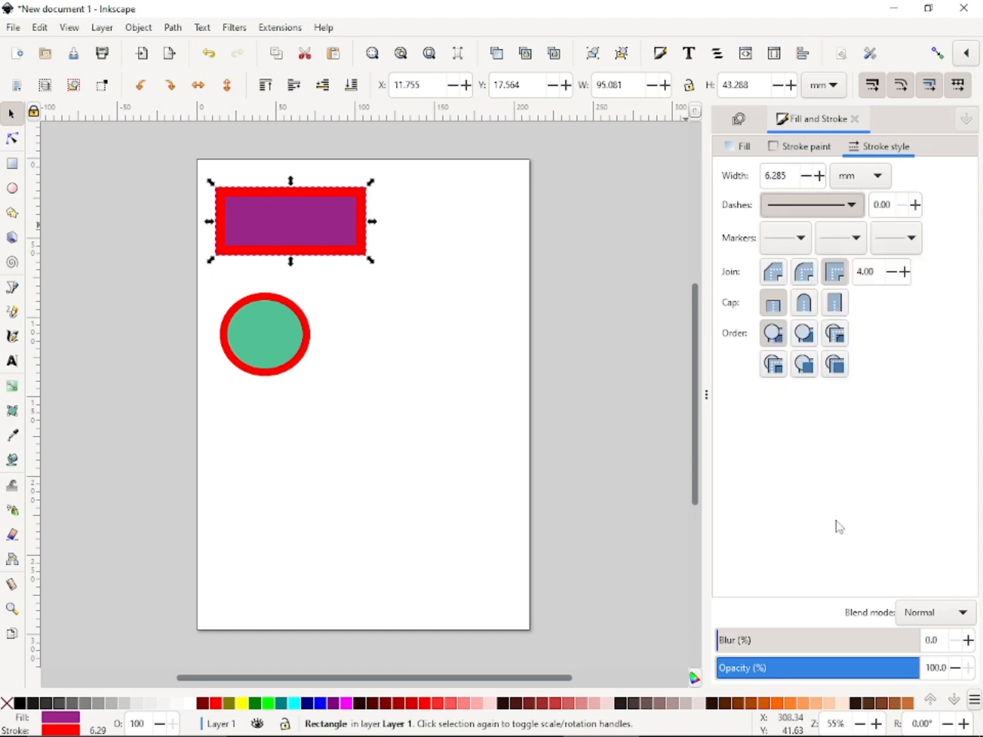
{"action": "left_click", "coordinate": [855, 206]}
{"action": "left_click", "coordinate": [811, 226]}
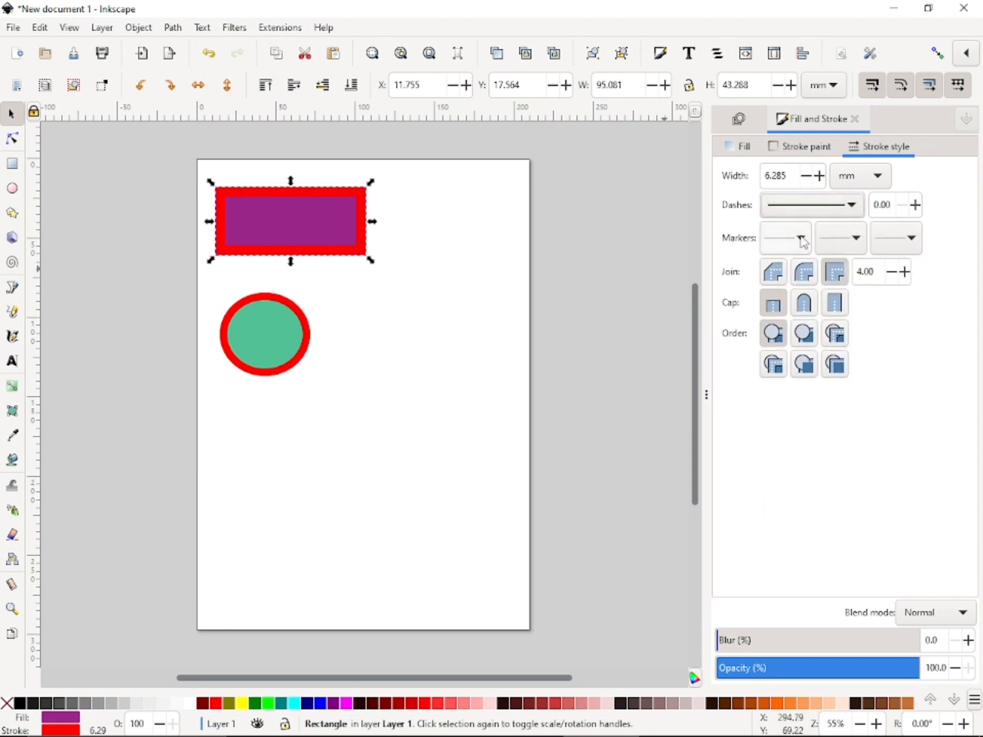
{"action": "left_click", "coordinate": [827, 215]}
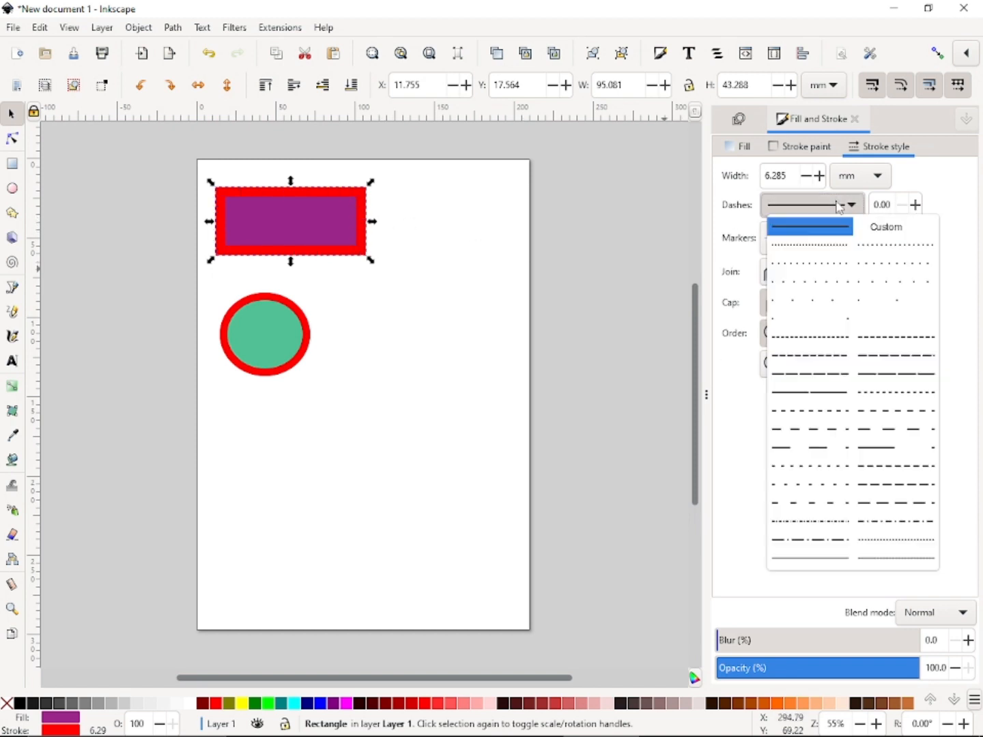
{"action": "left_click", "coordinate": [830, 258]}
{"action": "left_click", "coordinate": [849, 206]}
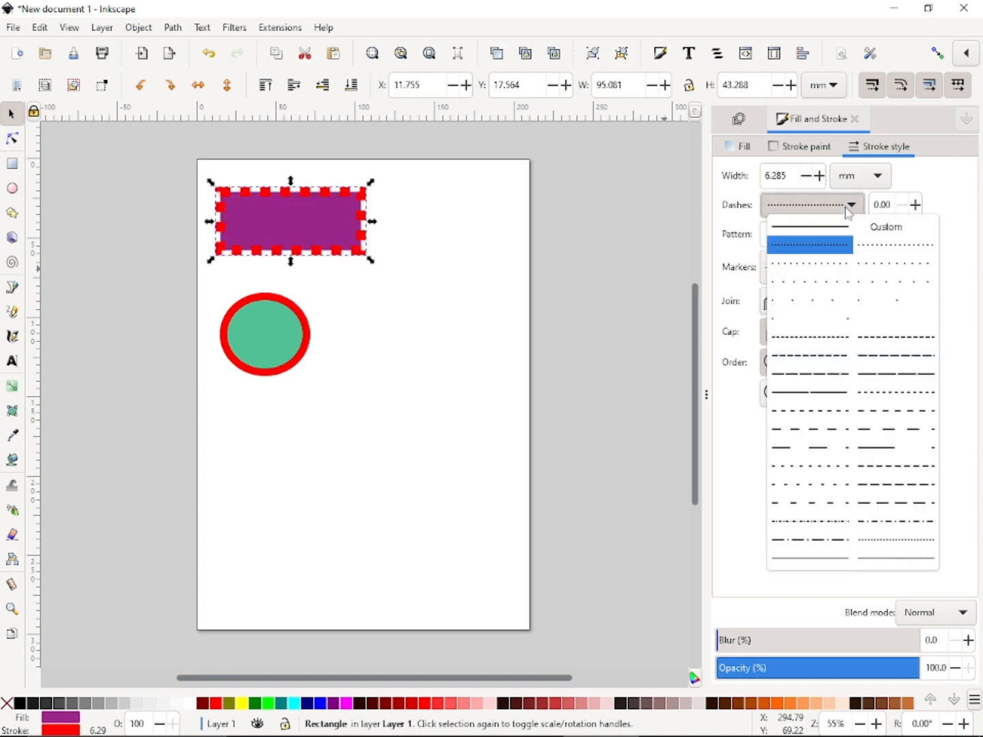
{"action": "left_click", "coordinate": [852, 265]}
{"action": "left_click", "coordinate": [845, 204]}
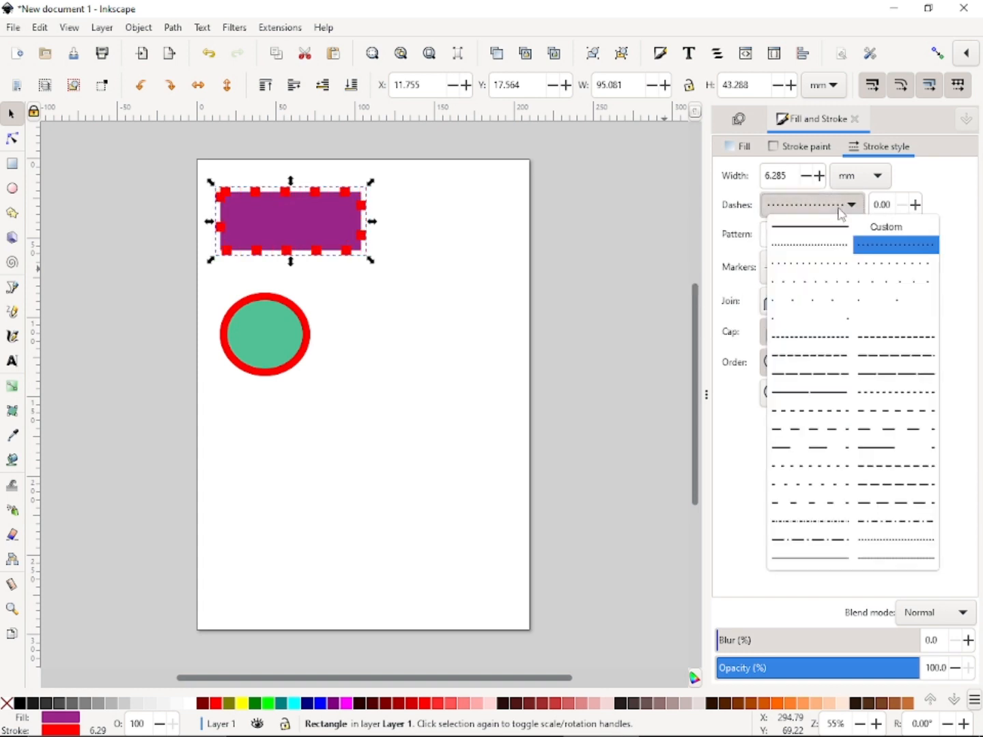
{"action": "left_click", "coordinate": [844, 318]}
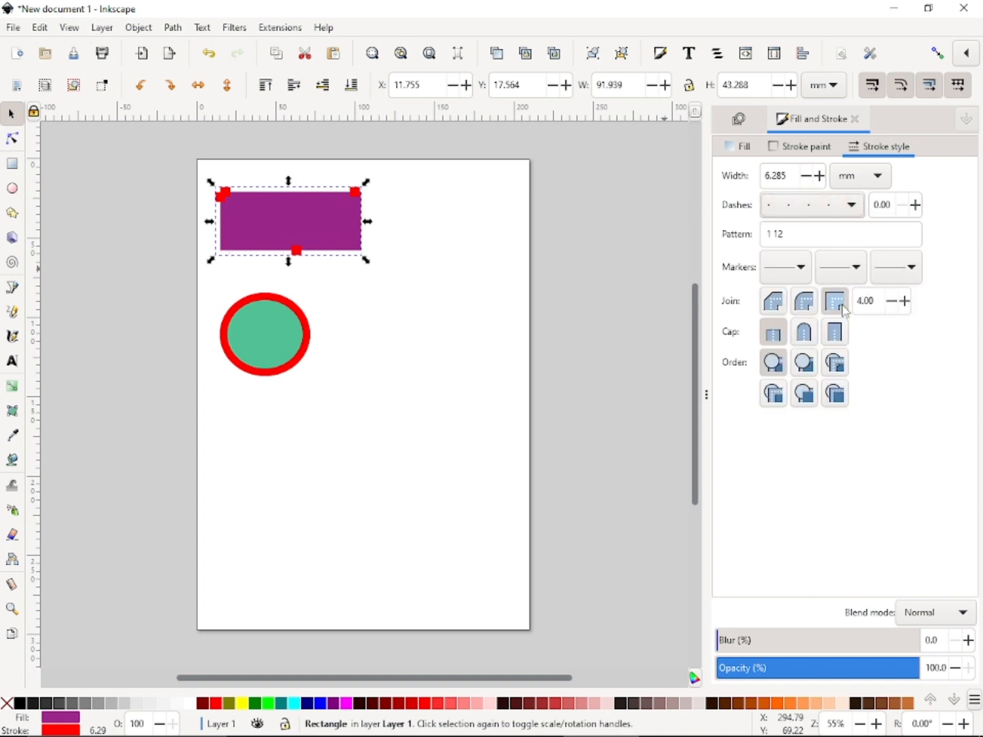
Try a long-dash pattern on the rectangle's stroke and change it to the dash-dot pattern 2 1 0.5 1.
{"action": "left_click", "coordinate": [830, 212]}
{"action": "left_click", "coordinate": [825, 374]}
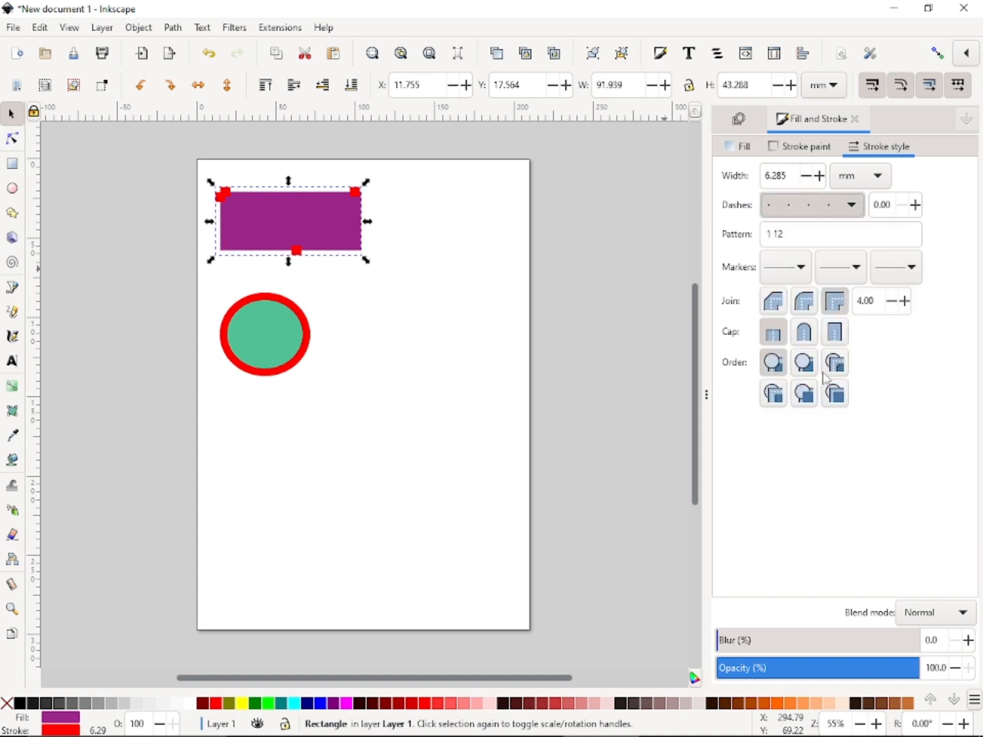
{"action": "left_click", "coordinate": [832, 210]}
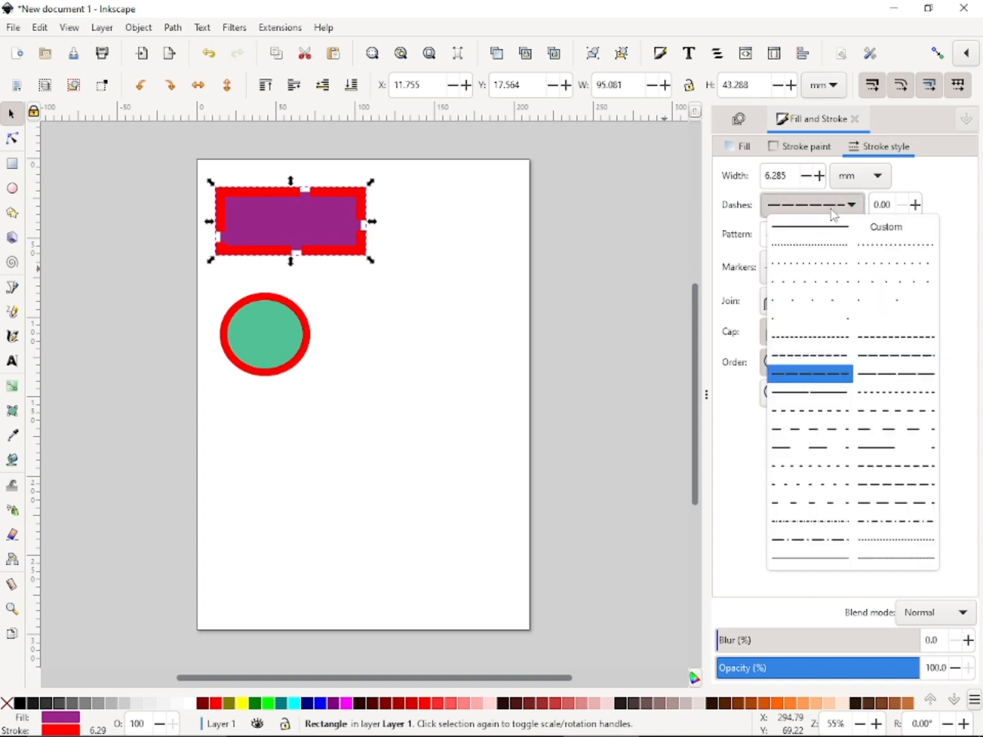
{"action": "left_click", "coordinate": [840, 521]}
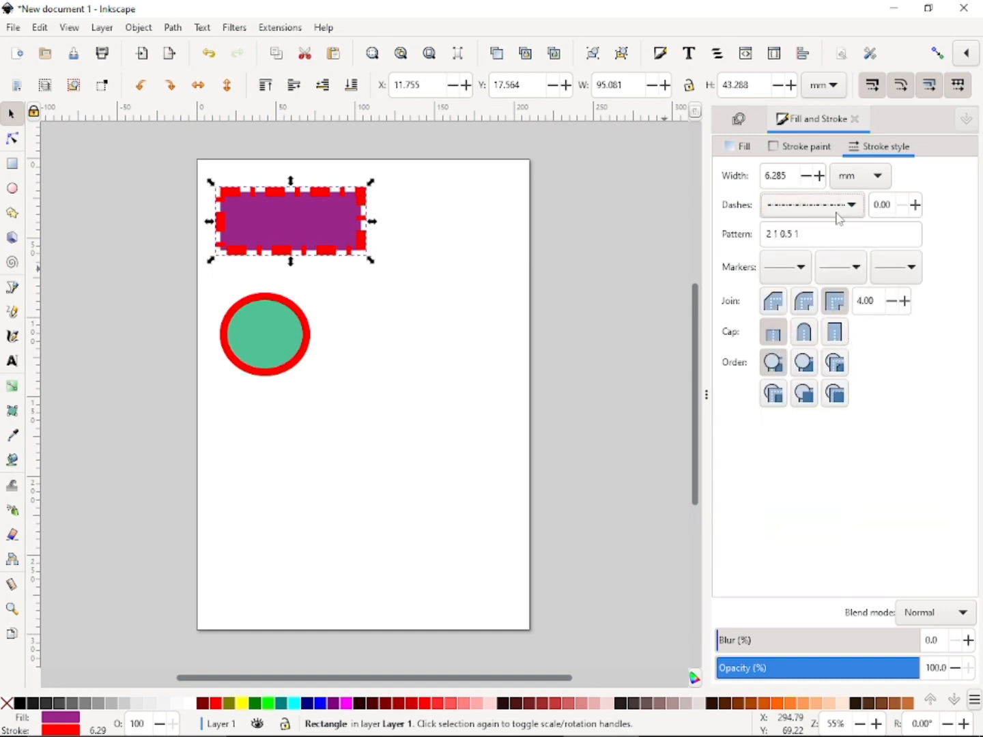
Reduce the rectangle's dashed stroke to a width of about 4.28 mm and reopen its stroke paint settings.
{"action": "scroll", "coordinate": [813, 179], "scroll_direction": "down", "scroll_amount": 15}
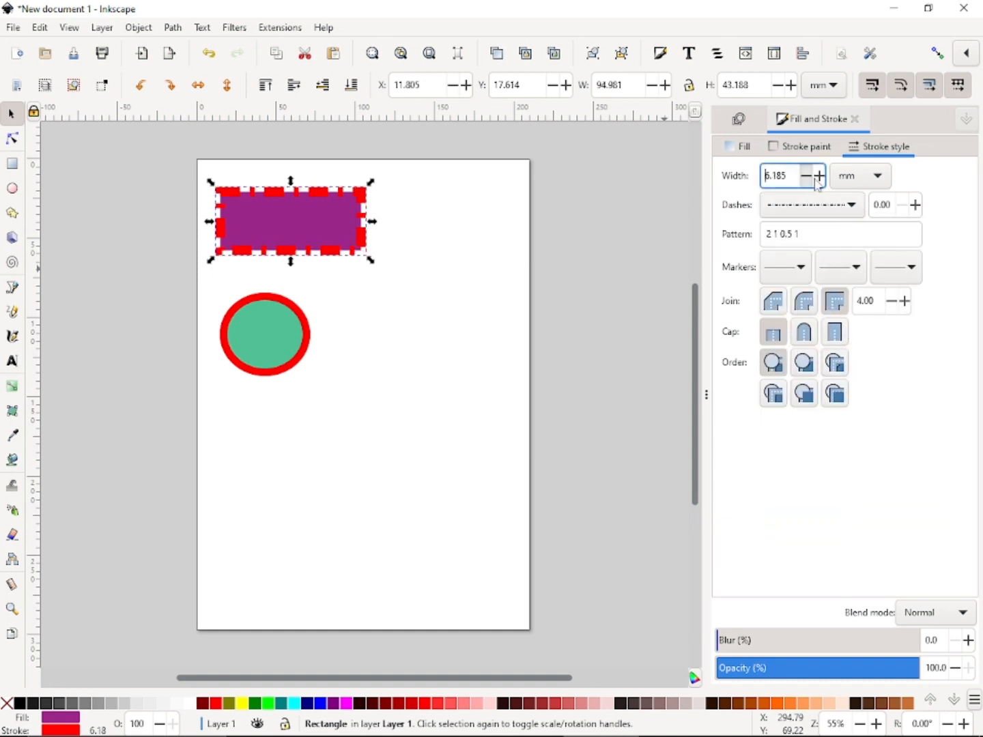
{"action": "scroll", "coordinate": [811, 179], "scroll_direction": "down", "scroll_amount": 5}
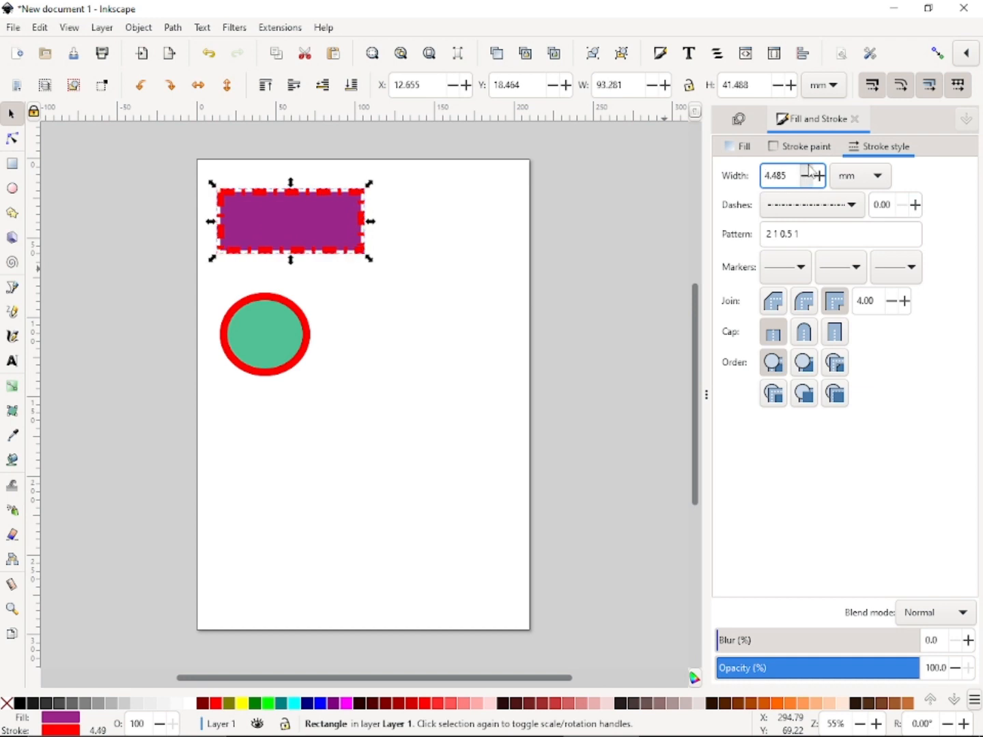
{"action": "left_click", "coordinate": [801, 157]}
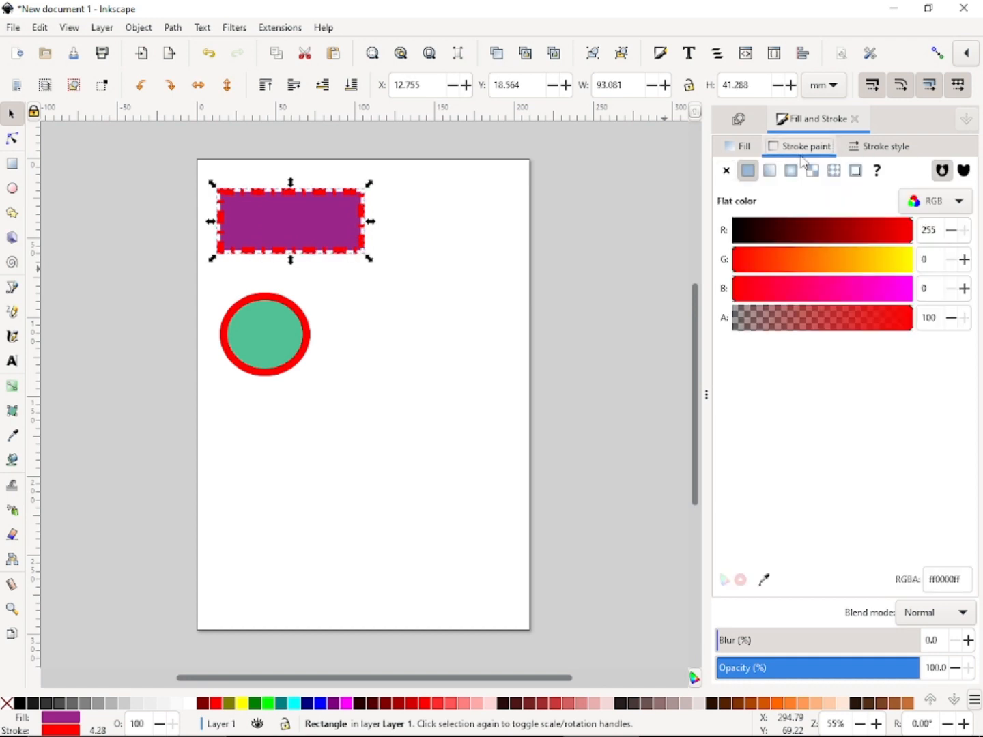
Switch the purple rectangle's dashed stroke to a solid line and give its corners a bevel join.
{"action": "left_click", "coordinate": [857, 148]}
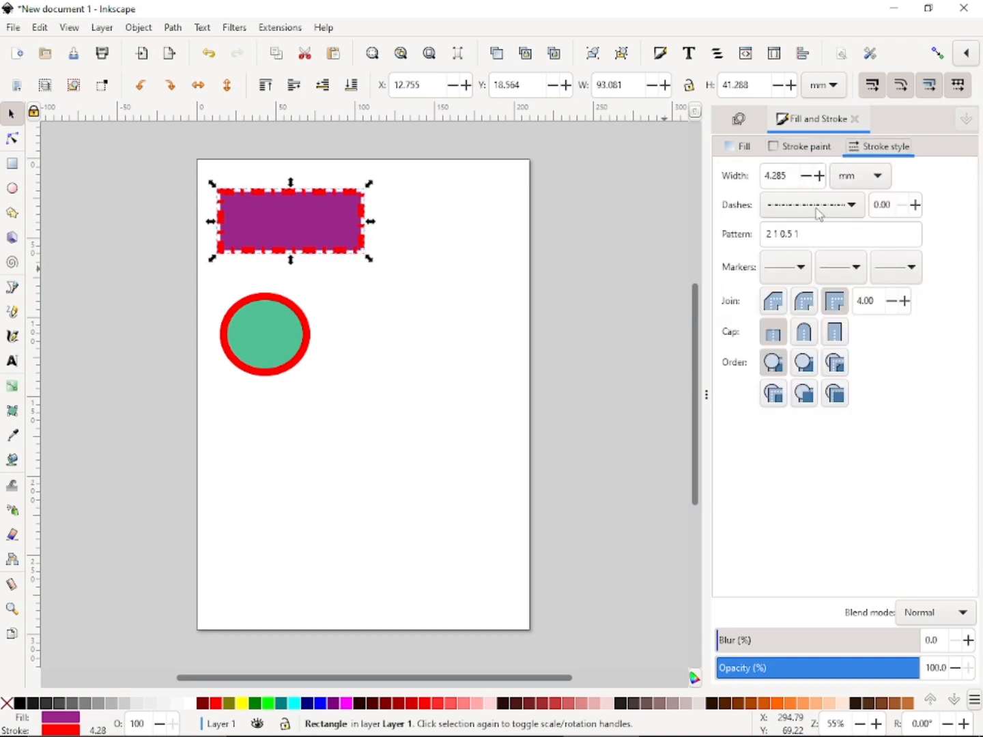
{"action": "left_click", "coordinate": [851, 205]}
{"action": "left_click", "coordinate": [819, 230]}
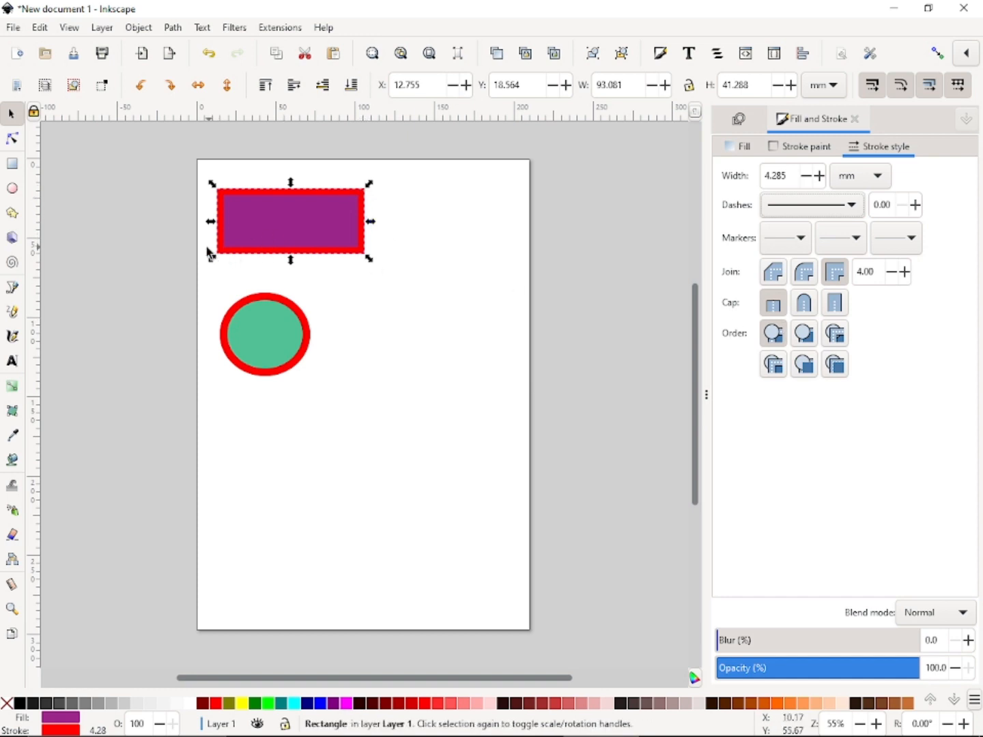
{"action": "left_click", "coordinate": [772, 274]}
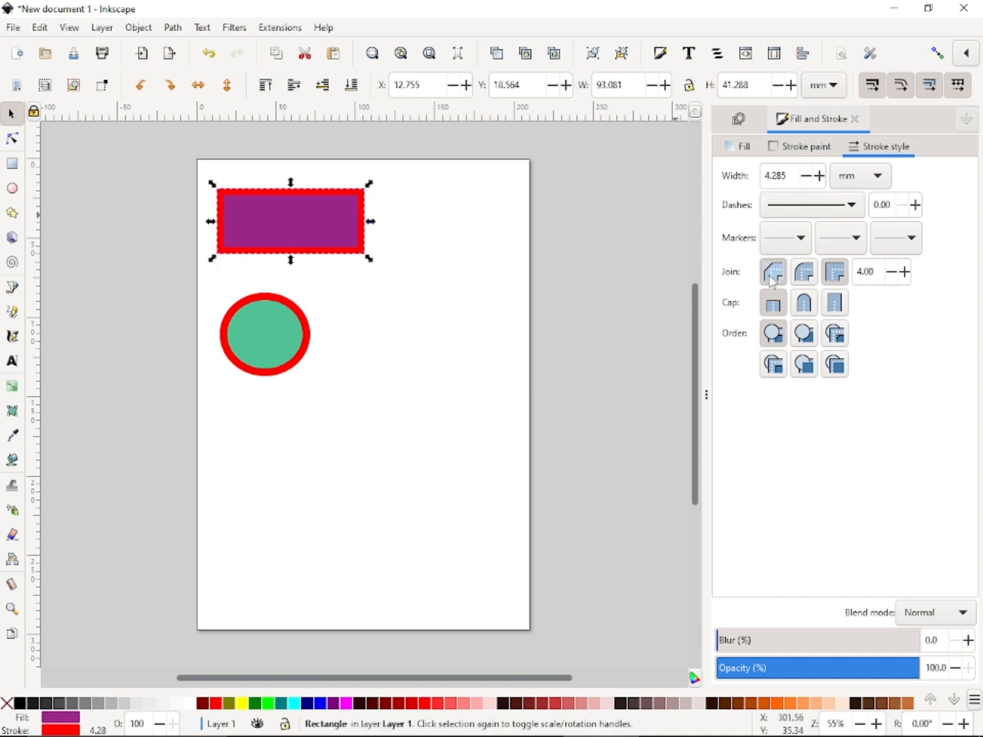
{"action": "left_click", "coordinate": [446, 320]}
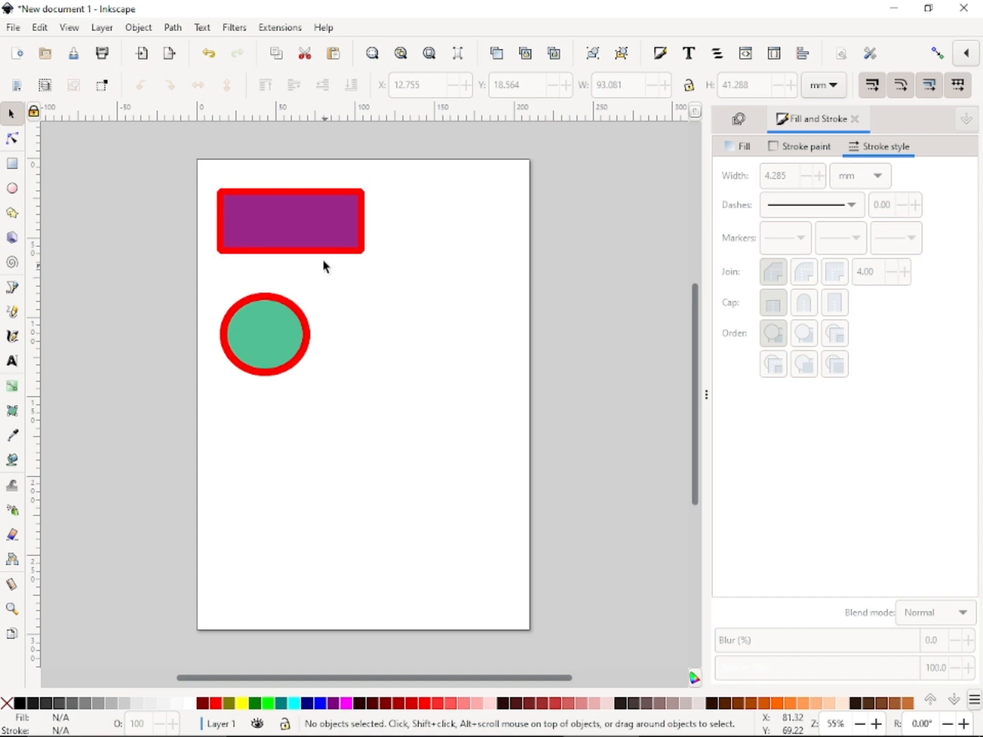
Change the purple rectangle's stroke join to a round join.
{"action": "left_click", "coordinate": [306, 217]}
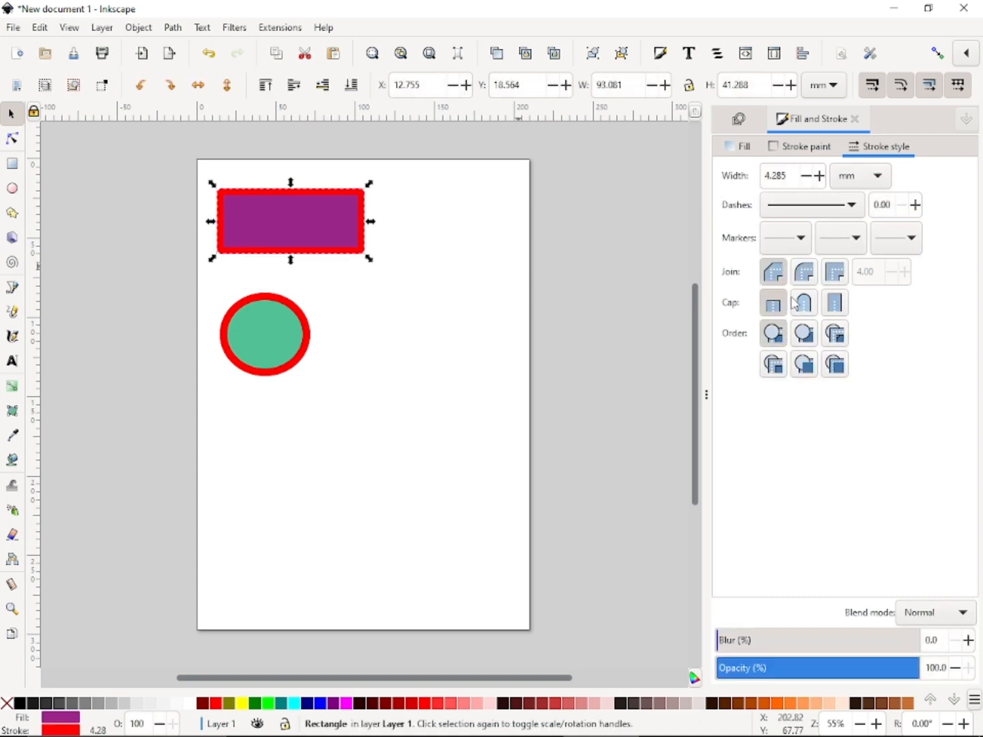
{"action": "left_click", "coordinate": [804, 273]}
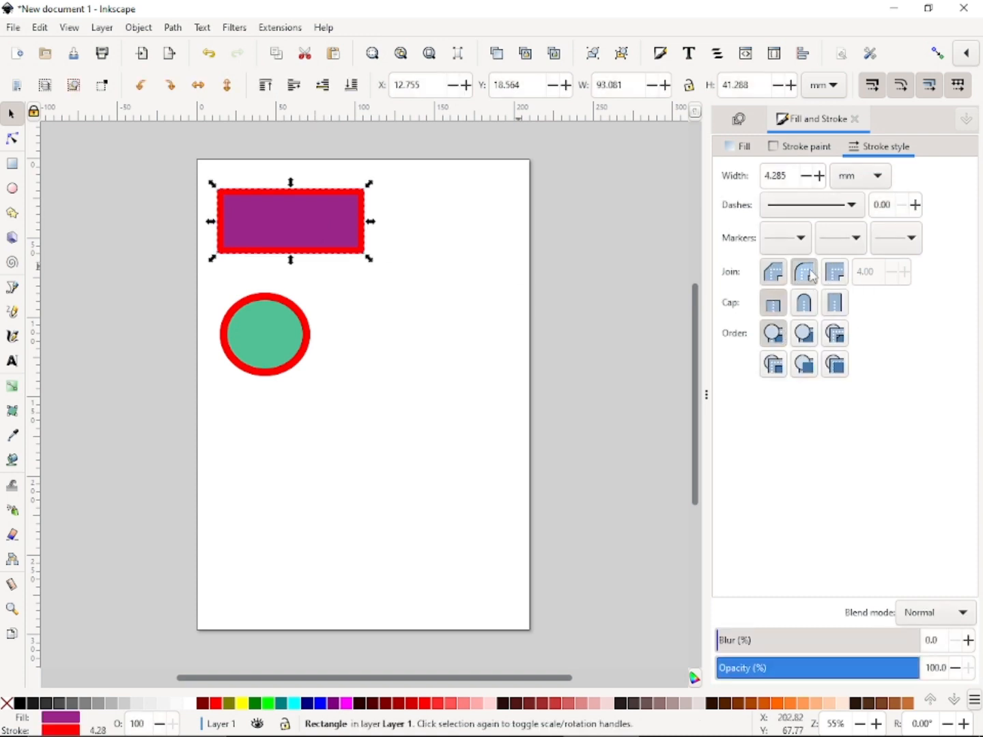
{"action": "left_click", "coordinate": [485, 308]}
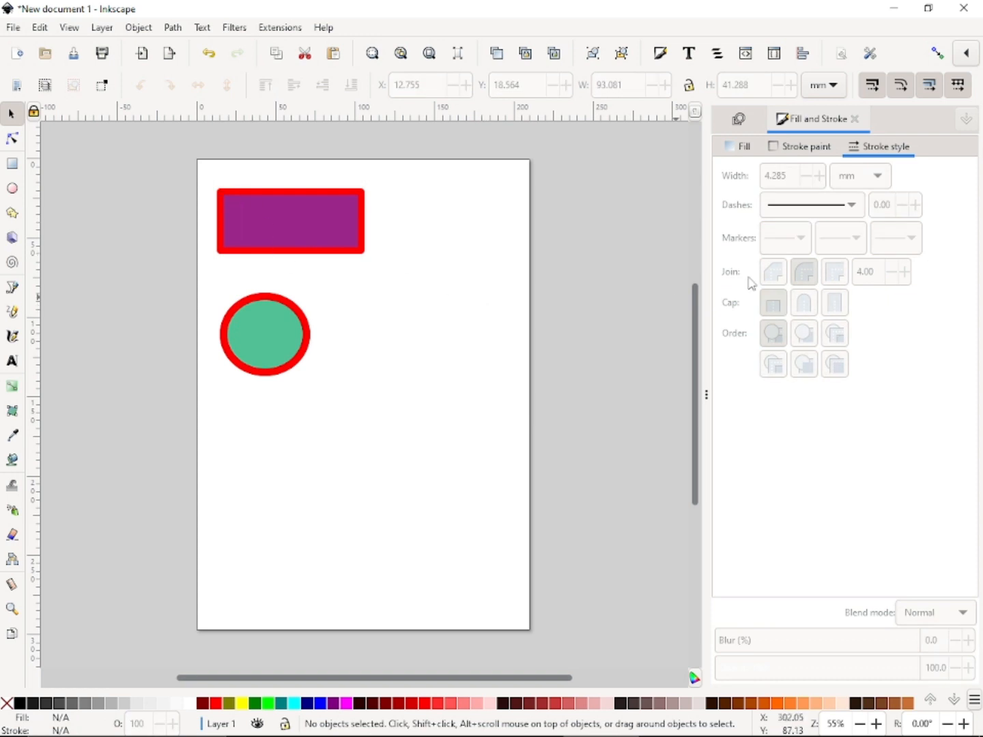
{"action": "left_click", "coordinate": [257, 204]}
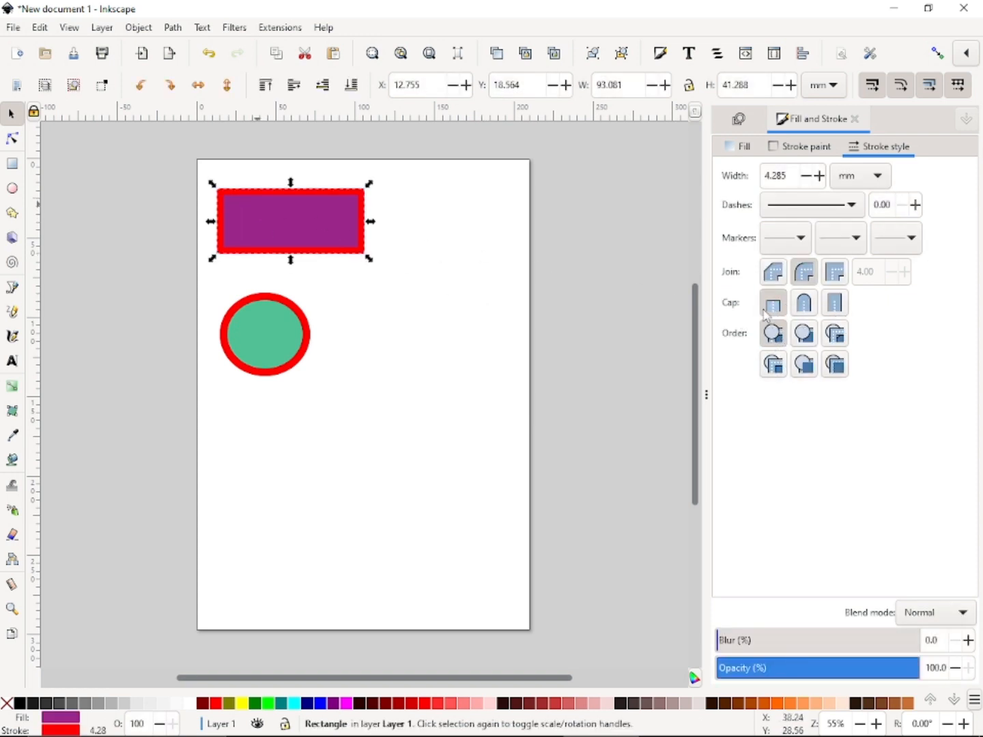
Move the green ellipse up beside the rectangle, near the page's upper right corner, and deselect it.
{"action": "left_click", "coordinate": [300, 345]}
{"action": "left_click_drag", "start_coordinate": [301, 344], "coordinate": [500, 236]}
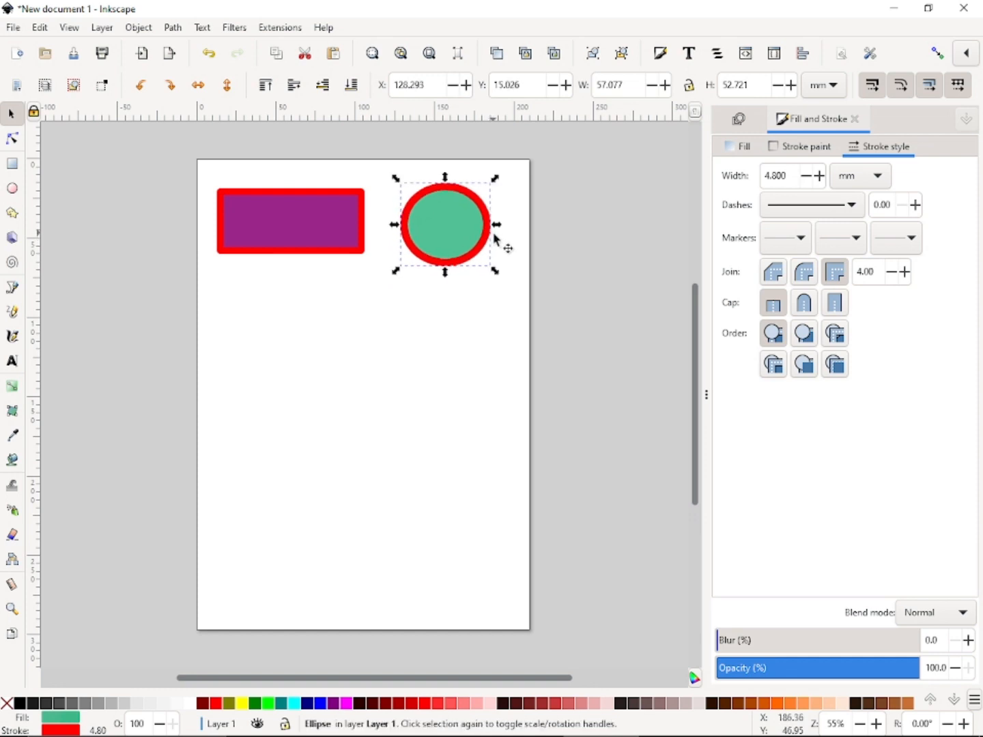
{"action": "left_click", "coordinate": [12, 215]}
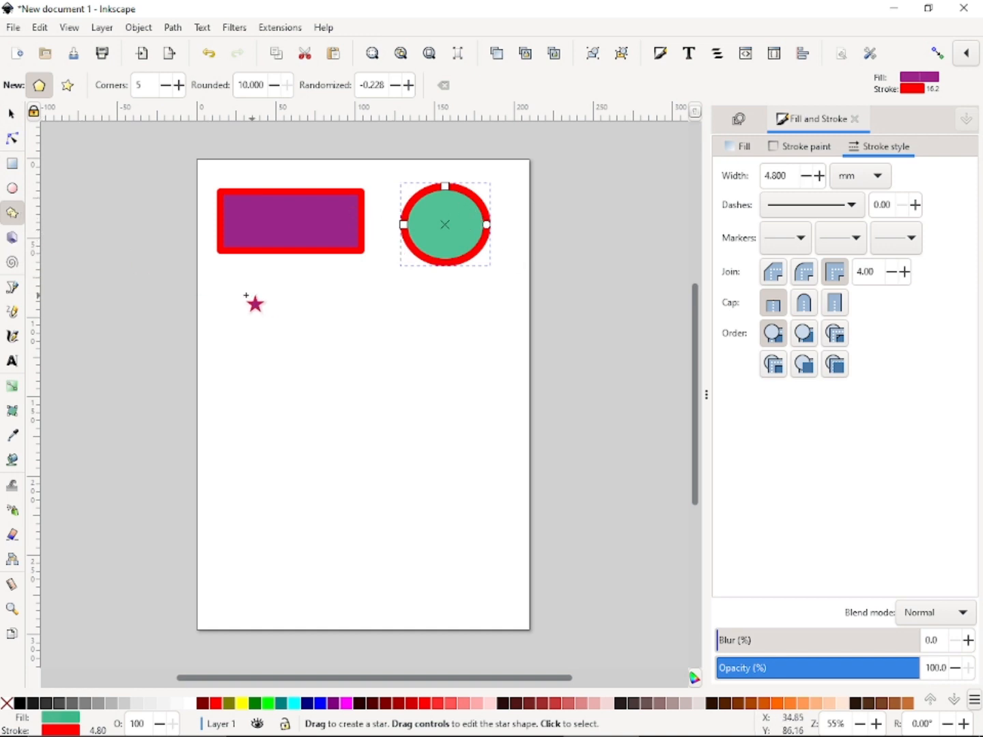
{"action": "left_click", "coordinate": [11, 114]}
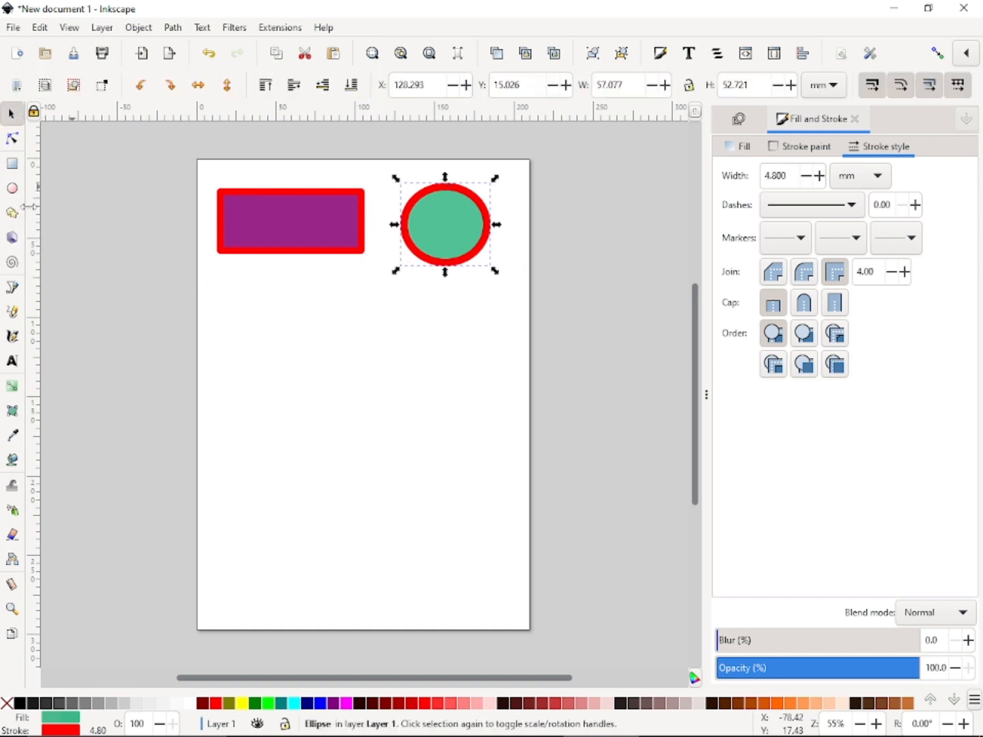
{"action": "left_click", "coordinate": [311, 375]}
Draw a five-cornered polygon below the rectangle, about 97 × 88 mm, with rounding 10 and randomization -0.228.
{"action": "left_click", "coordinate": [12, 212]}
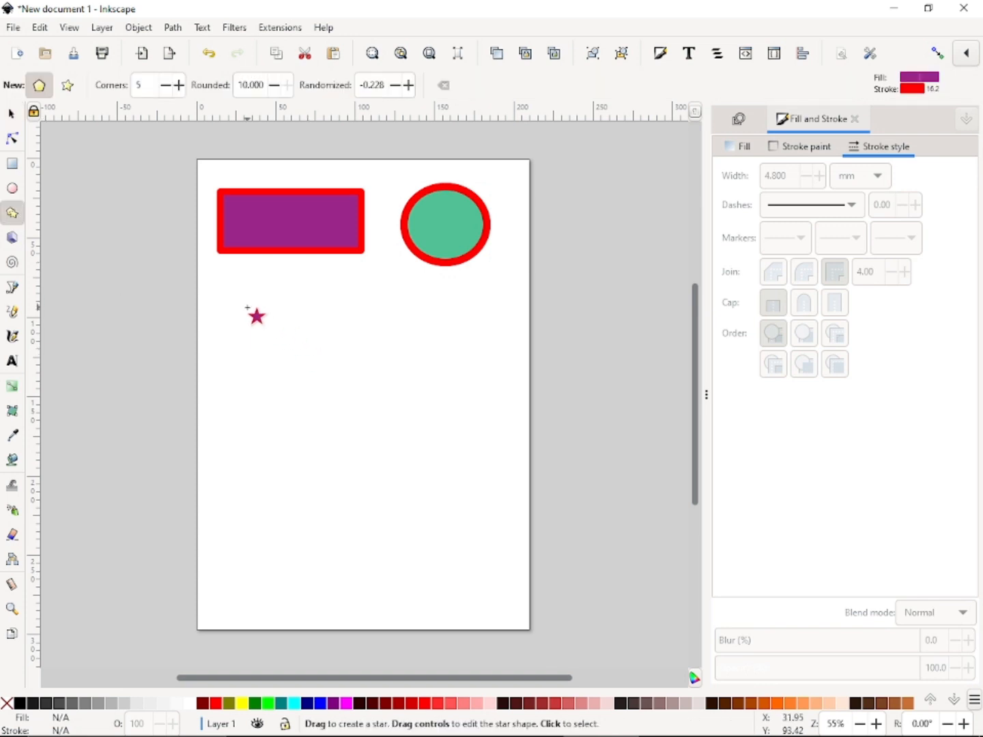
{"action": "left_click_drag", "start_coordinate": [247, 309], "coordinate": [286, 371]}
{"action": "left_click", "coordinate": [11, 113]}
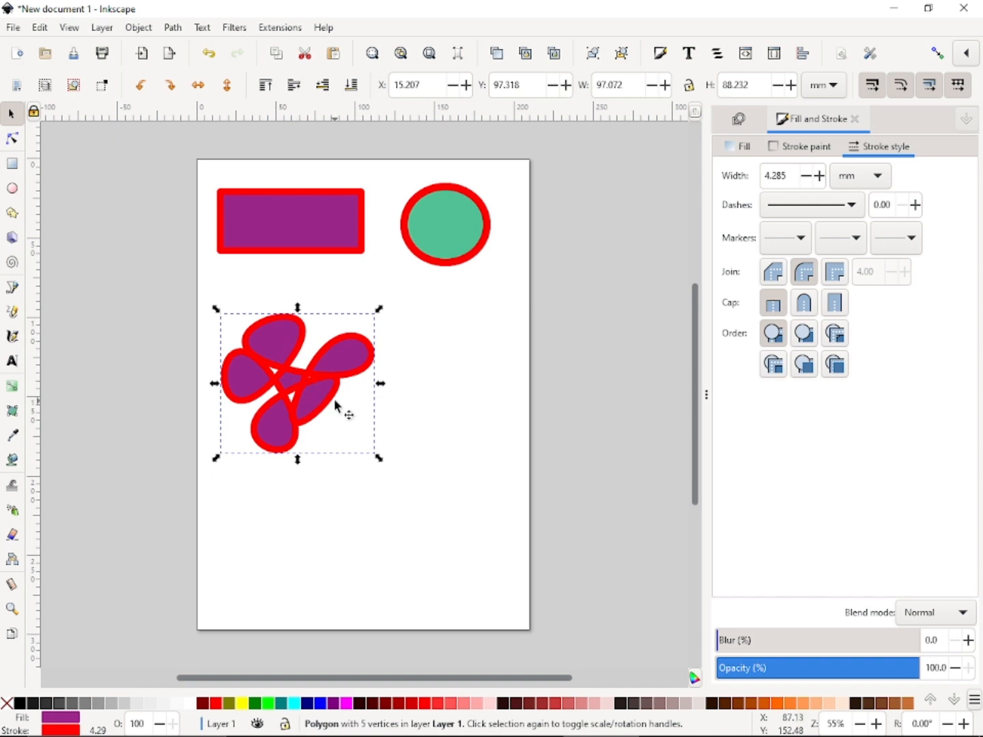
{"action": "left_click", "coordinate": [11, 214]}
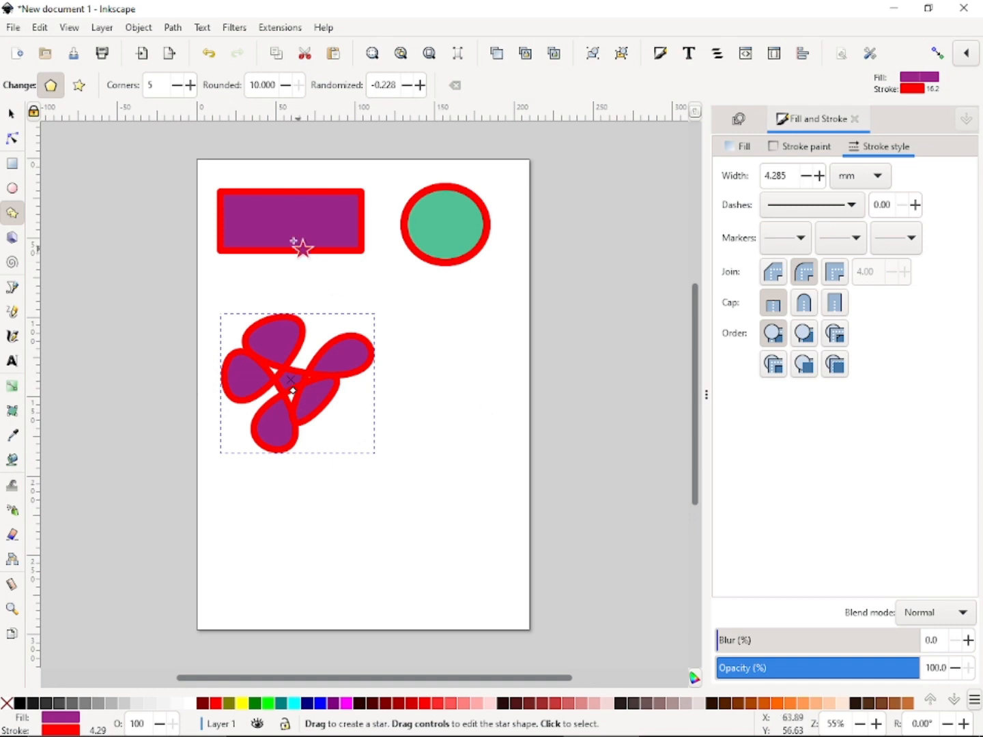
{"action": "left_click", "coordinate": [12, 138]}
{"action": "left_click", "coordinate": [13, 164]}
{"action": "left_click", "coordinate": [14, 189]}
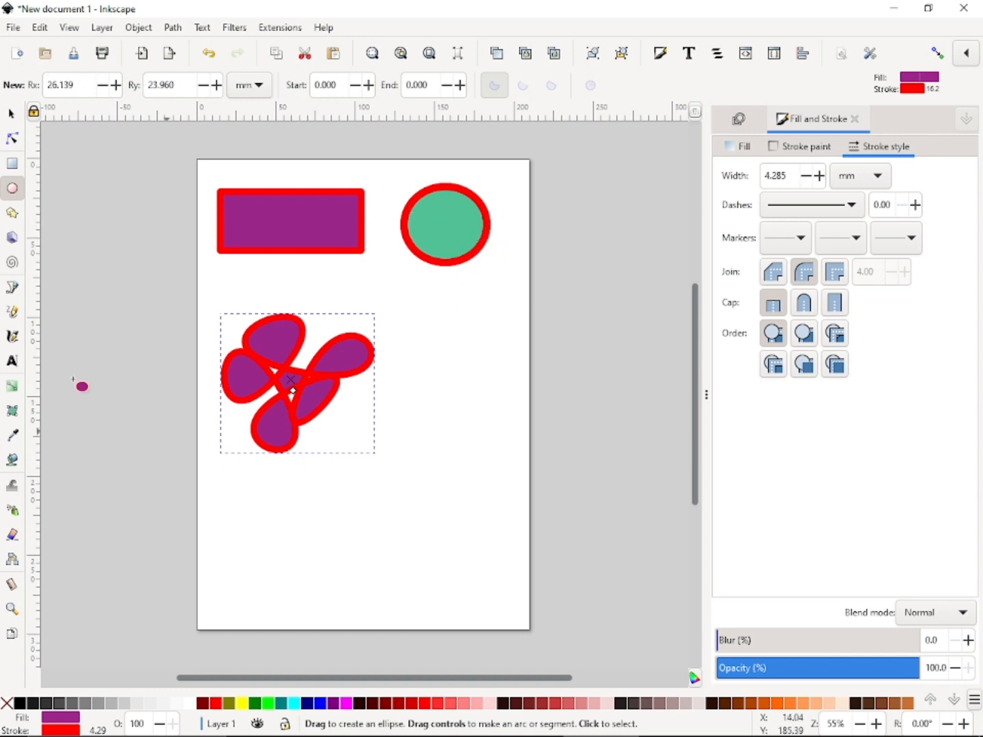
Reduce the polygon's corner rounding gradually to 3.710.
{"action": "left_click", "coordinate": [13, 214]}
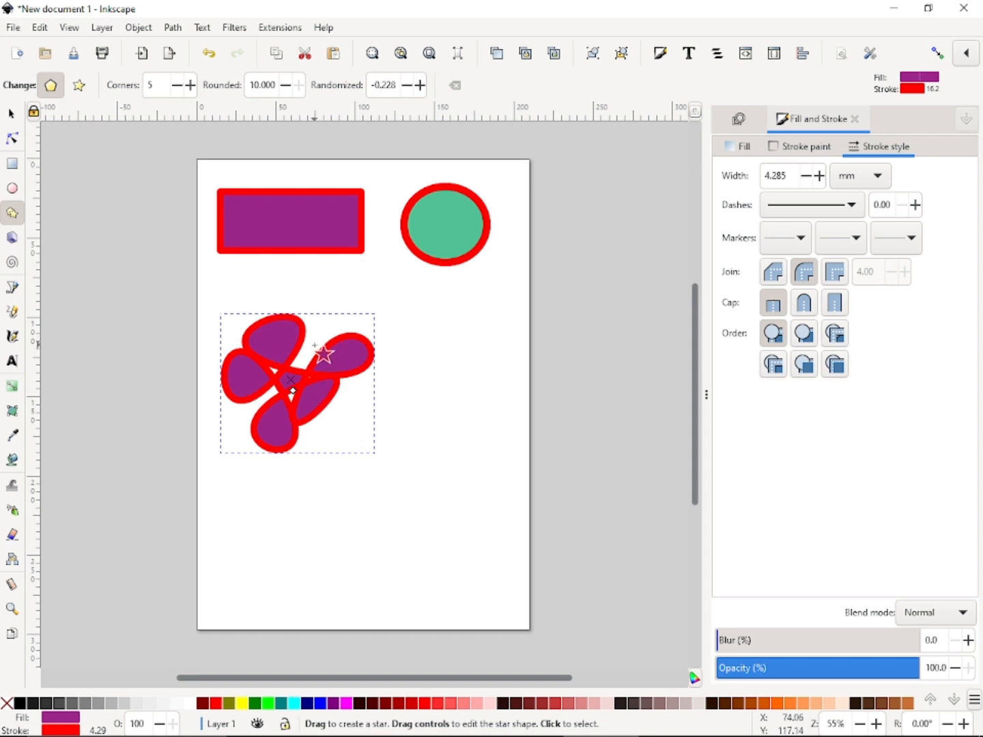
{"action": "left_click", "coordinate": [286, 85]}
{"action": "left_click", "coordinate": [286, 83]}
{"action": "left_click", "coordinate": [285, 84]}
{"action": "left_click", "coordinate": [286, 84]}
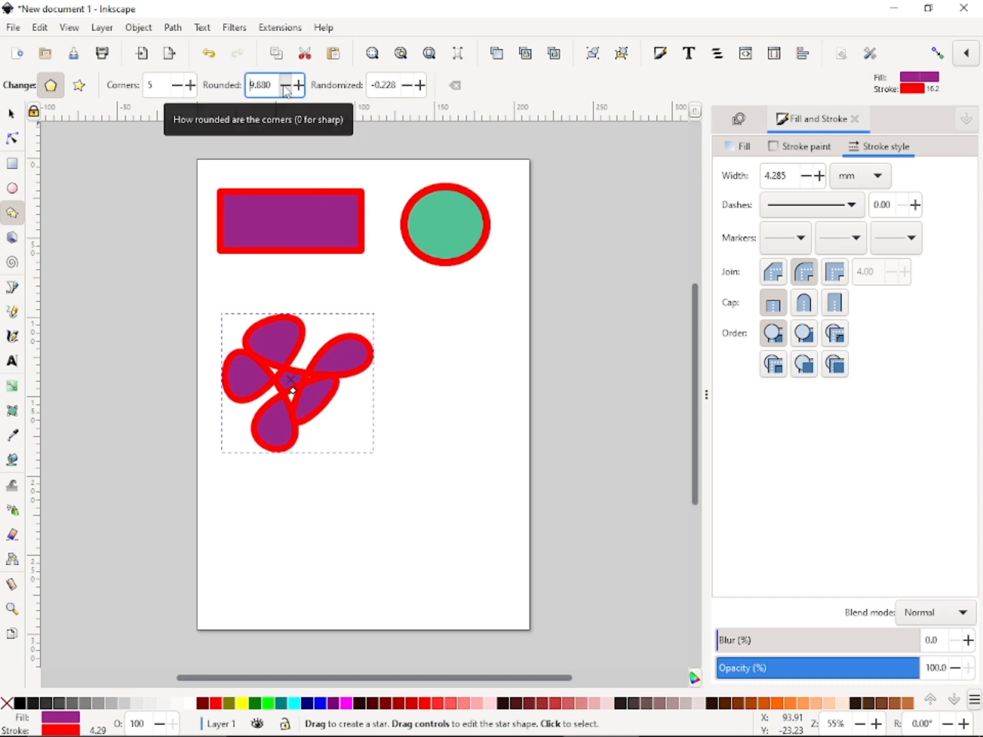
{"action": "left_click", "coordinate": [286, 85]}
{"action": "left_click", "coordinate": [286, 85]}
{"action": "left_click", "coordinate": [286, 85]}
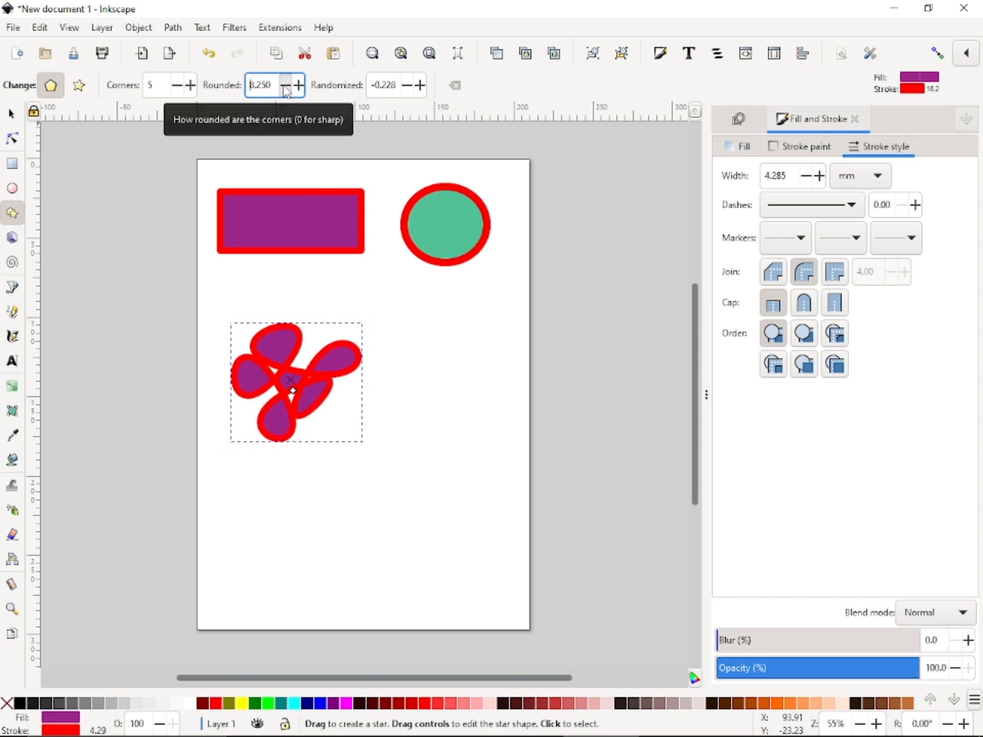
{"action": "left_click", "coordinate": [286, 84]}
{"action": "left_click", "coordinate": [286, 85]}
{"action": "left_click", "coordinate": [286, 84]}
{"action": "left_click", "coordinate": [286, 85]}
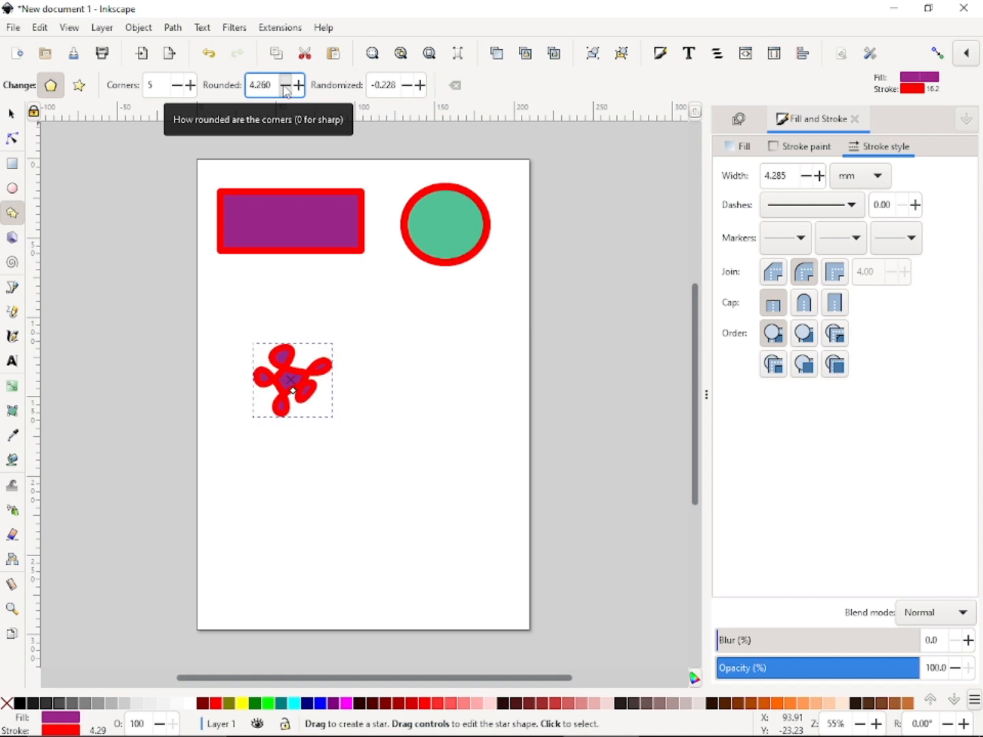
{"action": "left_click", "coordinate": [286, 84]}
Try randomization values from -0.641 up to 1.193 on the polygon, ending at 1.185.
{"action": "left_click", "coordinate": [405, 88]}
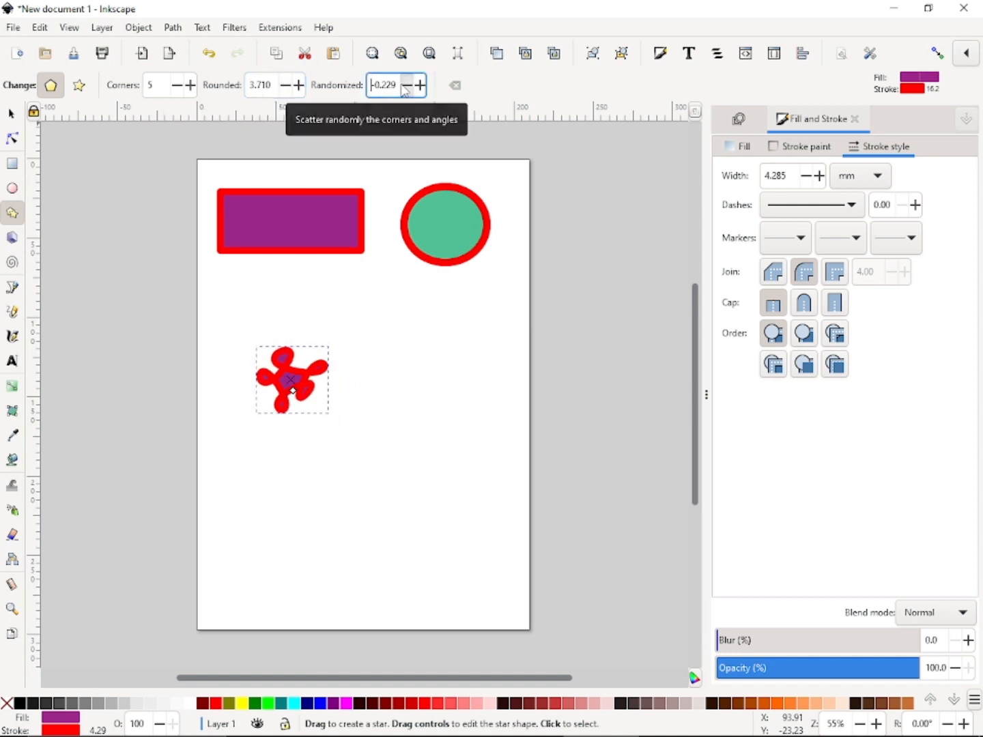
{"action": "left_click", "coordinate": [404, 88]}
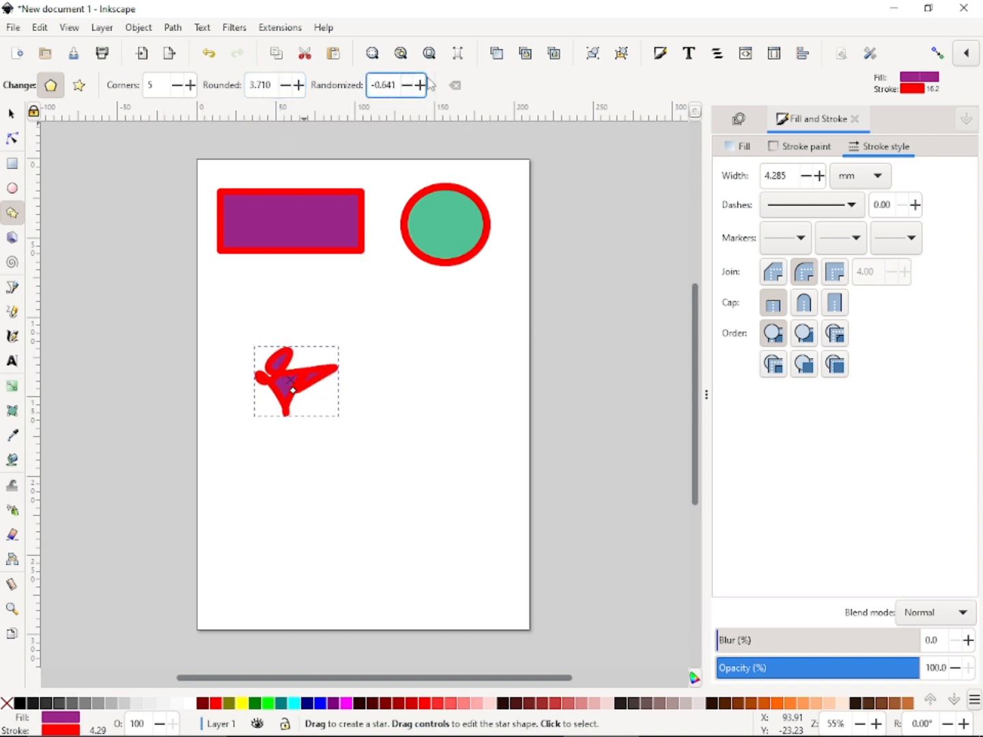
{"action": "left_click", "coordinate": [423, 86]}
{"action": "left_click", "coordinate": [421, 85]}
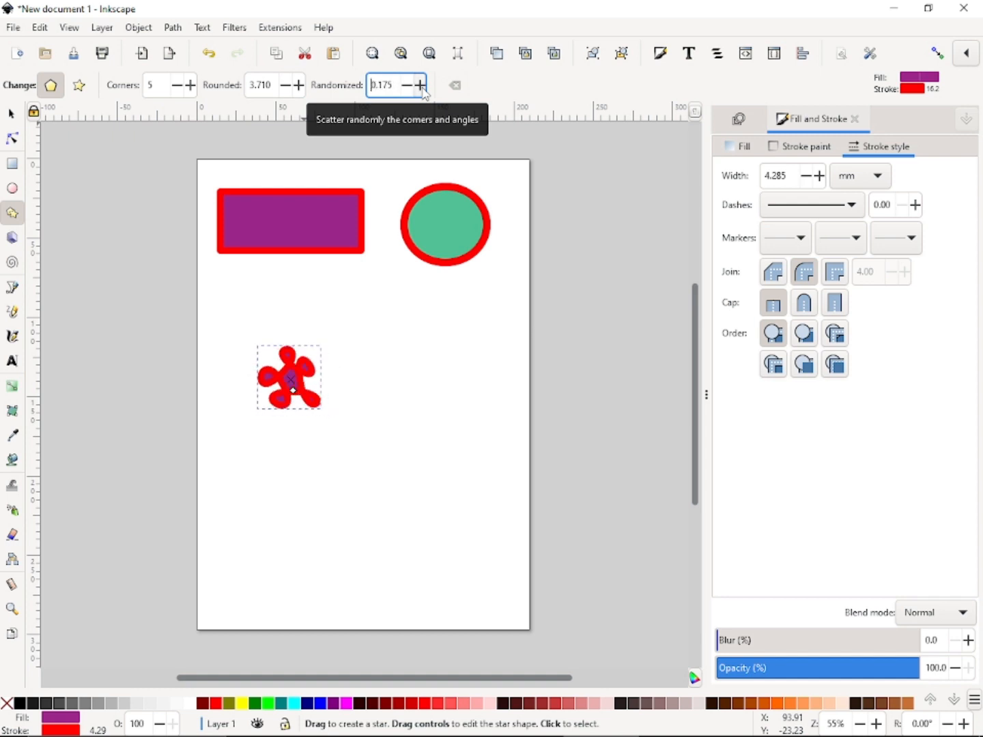
{"action": "left_click", "coordinate": [422, 86]}
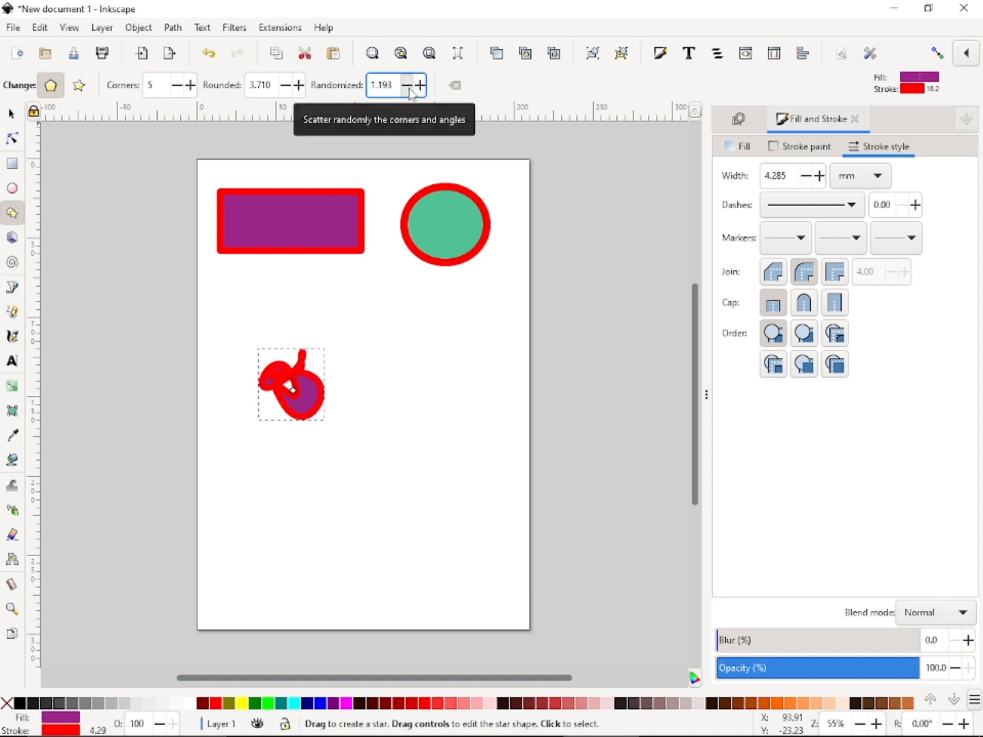
{"action": "left_click", "coordinate": [409, 88]}
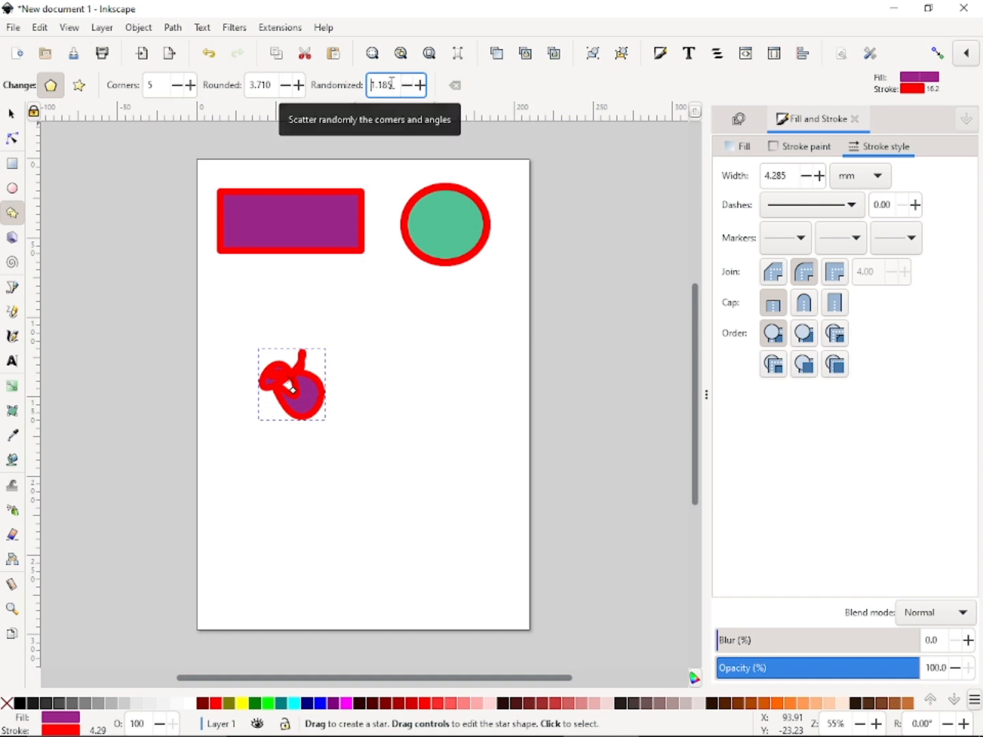
Set the polygon's randomization to 0 and lower its rounding to 1.980.
{"action": "double_click", "coordinate": [391, 84]}
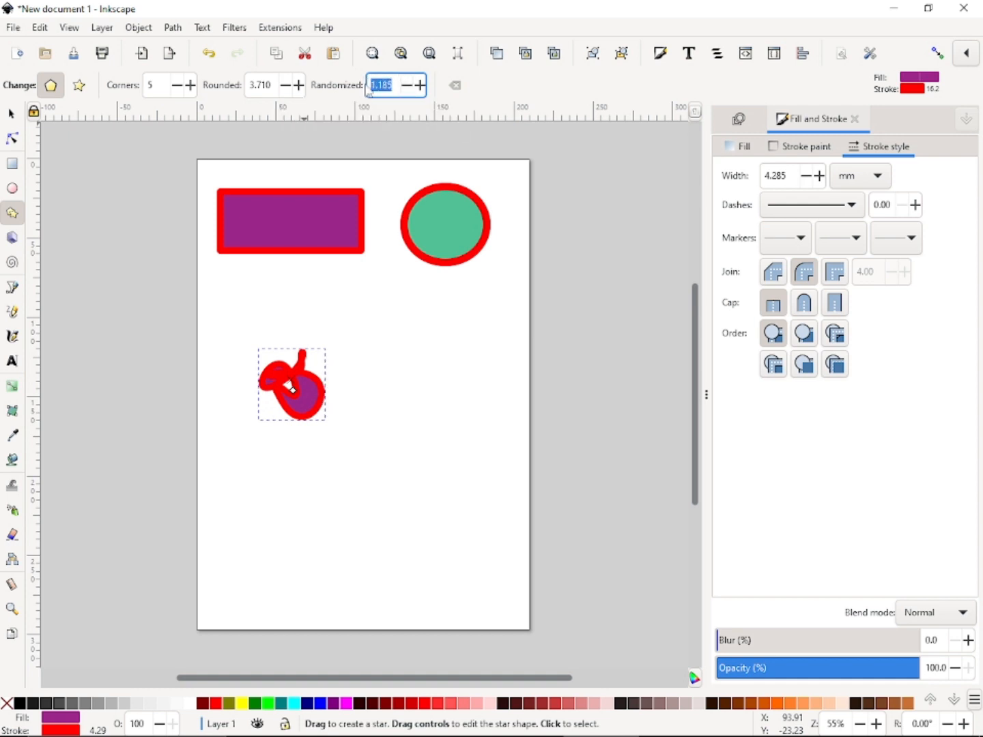
{"action": "type", "text": "0"}
{"action": "key", "text": "Return"}
{"action": "left_click", "coordinate": [267, 84]}
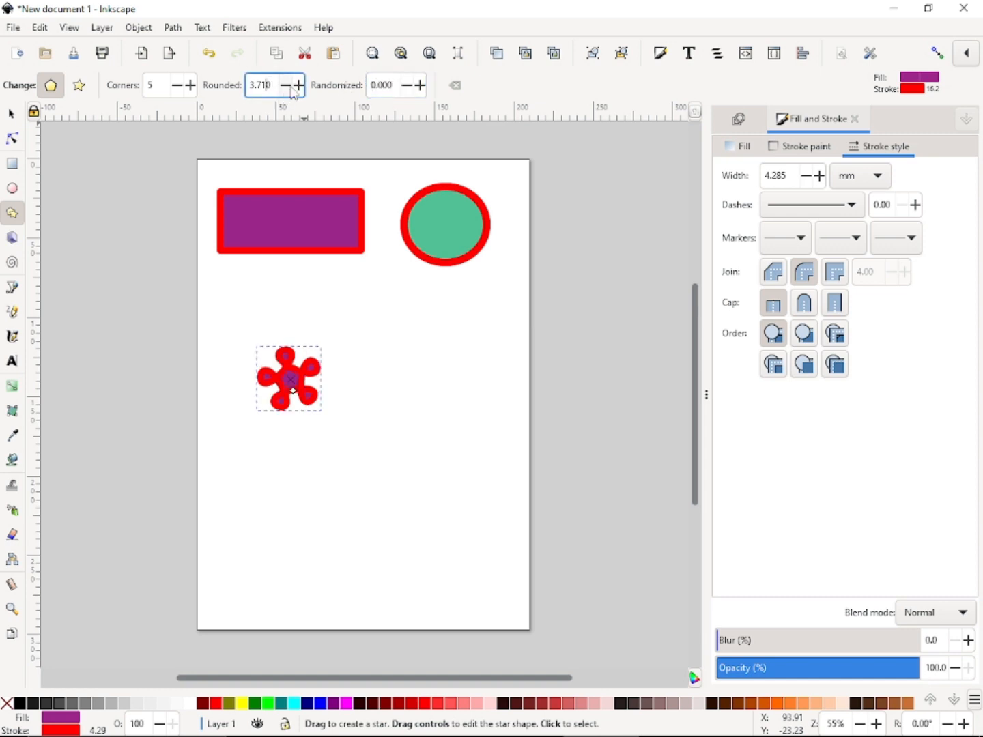
{"action": "left_click", "coordinate": [291, 88]}
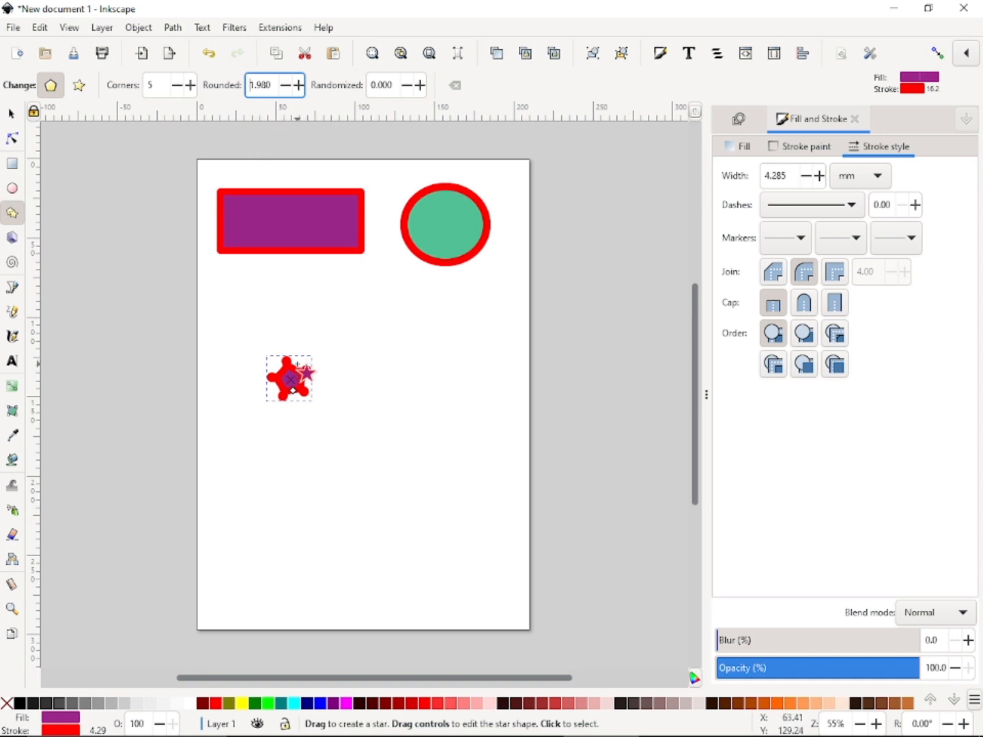
Try stretching the polygon vertically to a height of about 59 mm, and undo the stretch.
{"action": "left_click", "coordinate": [11, 114]}
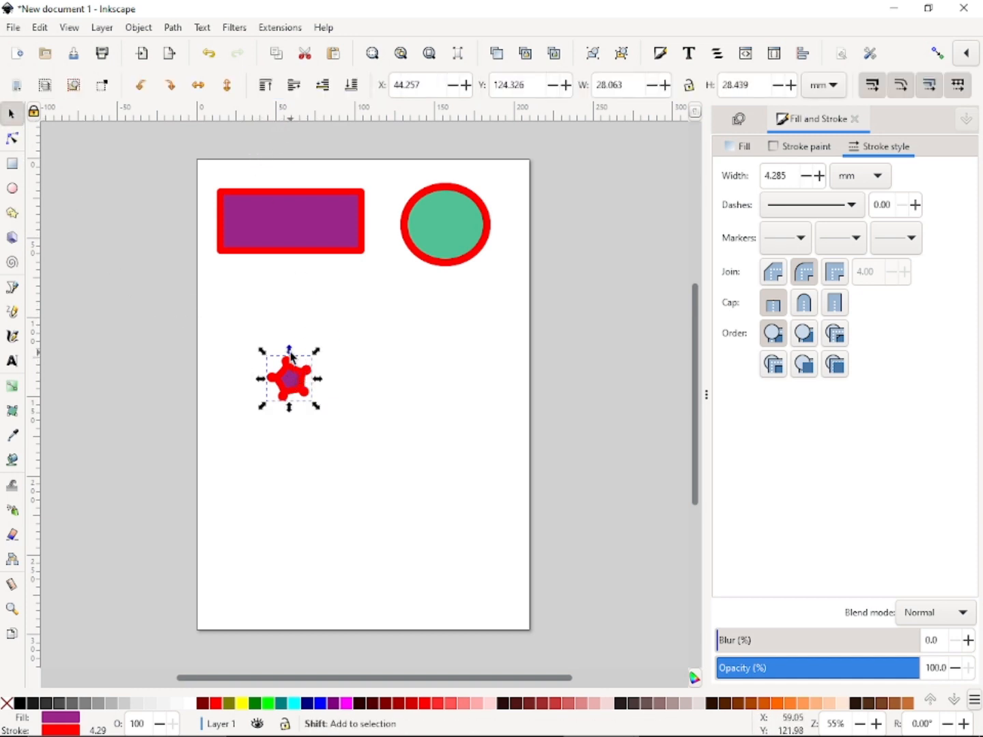
{"action": "left_click_drag", "start_coordinate": [290, 350], "coordinate": [289, 328]}
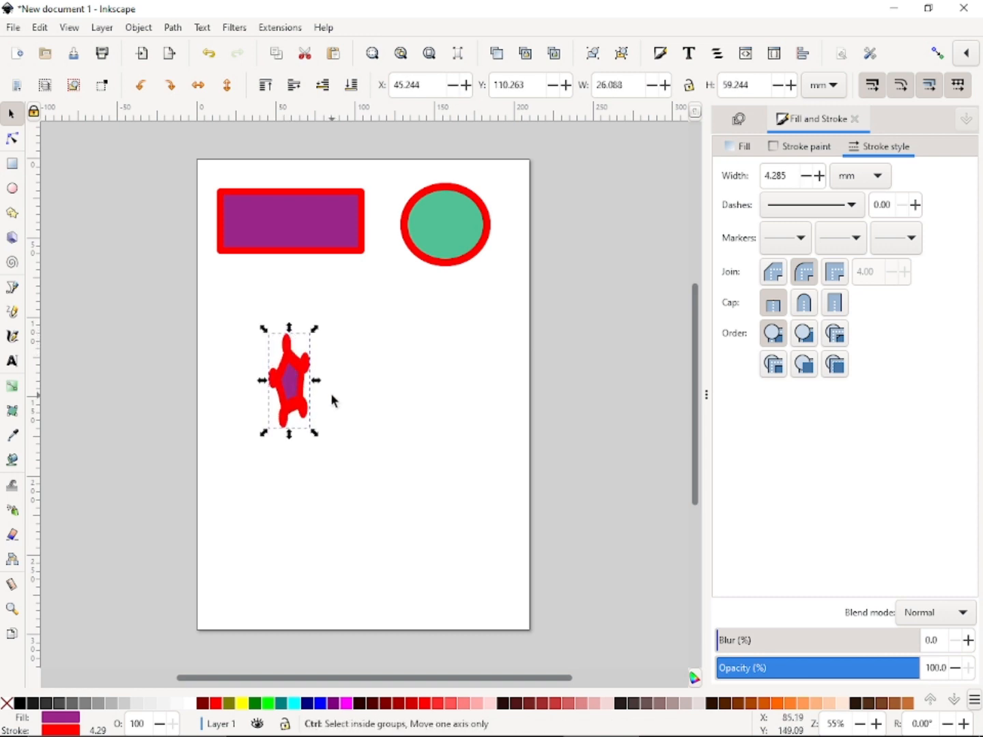
{"action": "key", "text": "ctrl+z"}
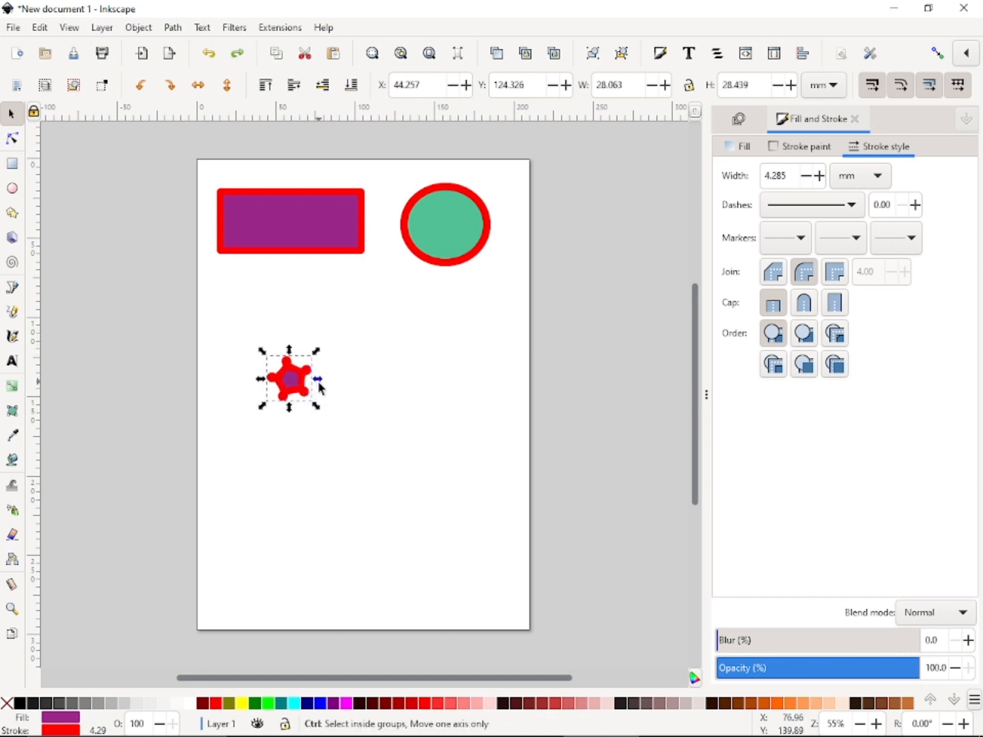
Enlarge the polygon proportionally to about 109 × 110 mm and shift it down and left, below the rectangle.
{"action": "left_click_drag", "start_coordinate": [317, 379], "coordinate": [324, 387]}
{"action": "left_click_drag", "start_coordinate": [339, 390], "coordinate": [448, 417]}
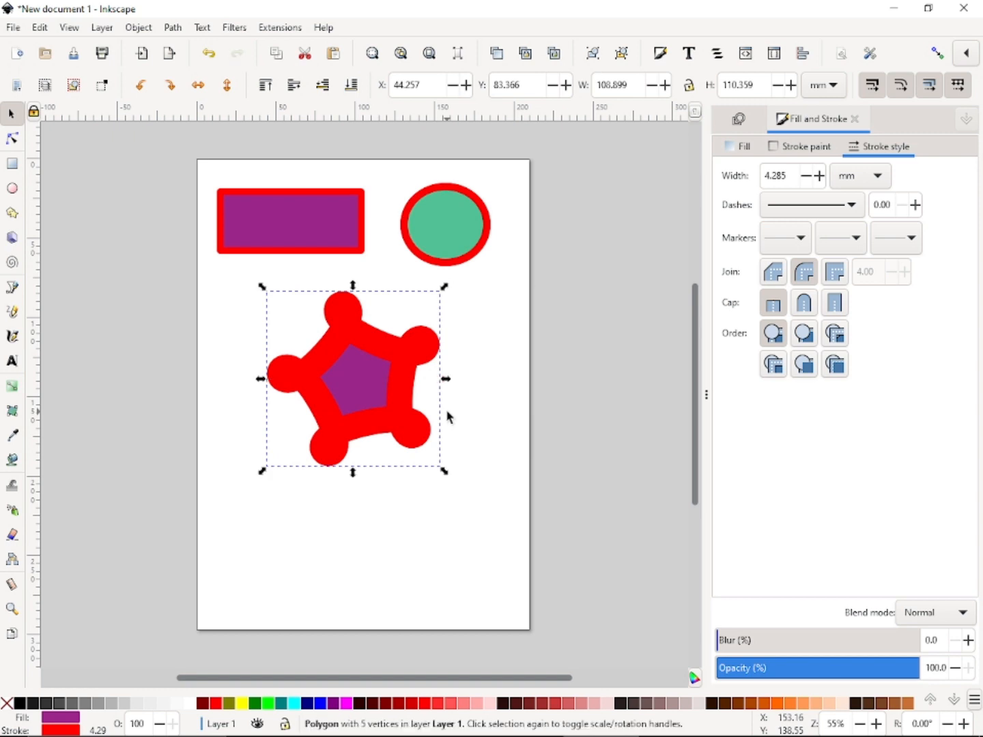
{"action": "left_click_drag", "start_coordinate": [391, 386], "coordinate": [344, 404]}
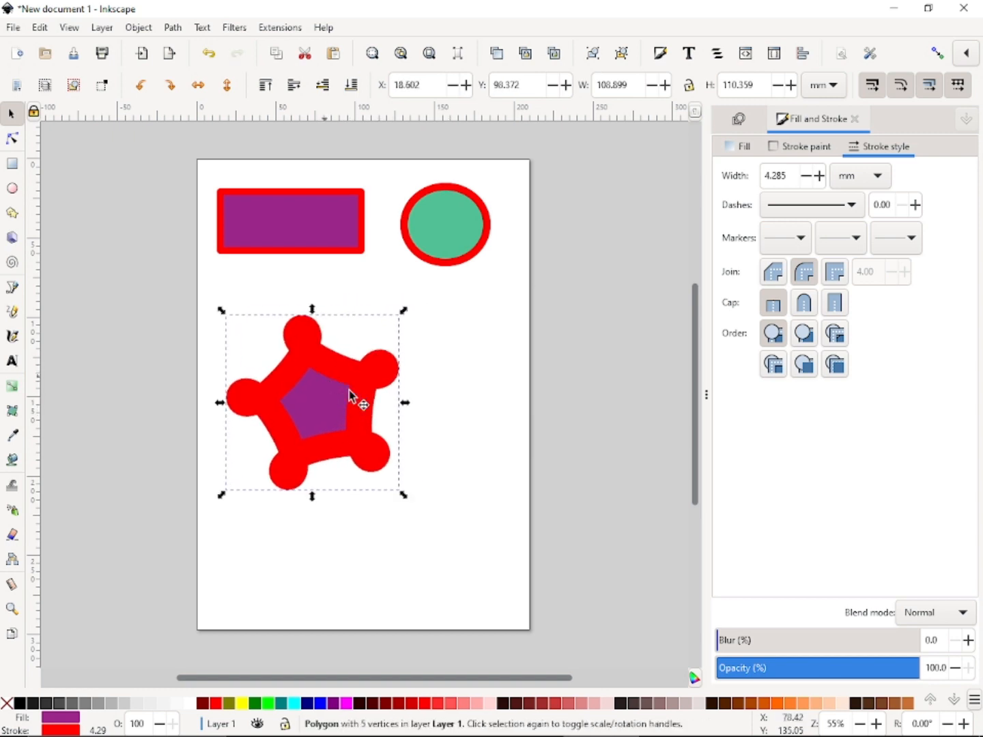
Reduce the polygon to 3 corners and open its stroke paint settings.
{"action": "left_click", "coordinate": [12, 213]}
{"action": "left_click", "coordinate": [181, 90]}
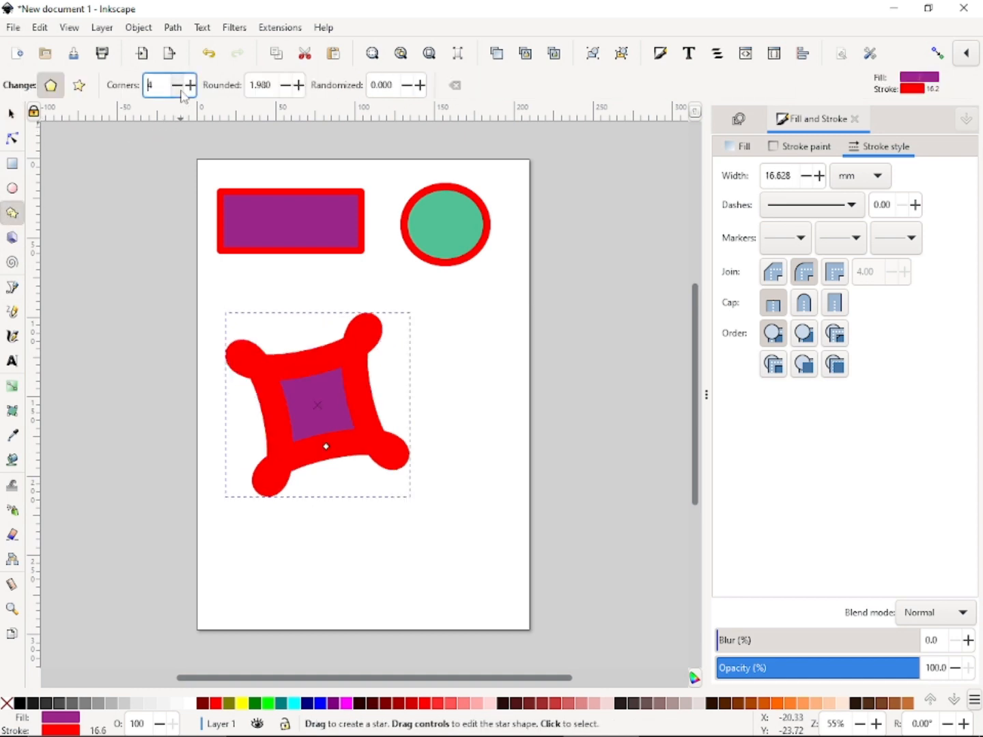
{"action": "left_click", "coordinate": [180, 90]}
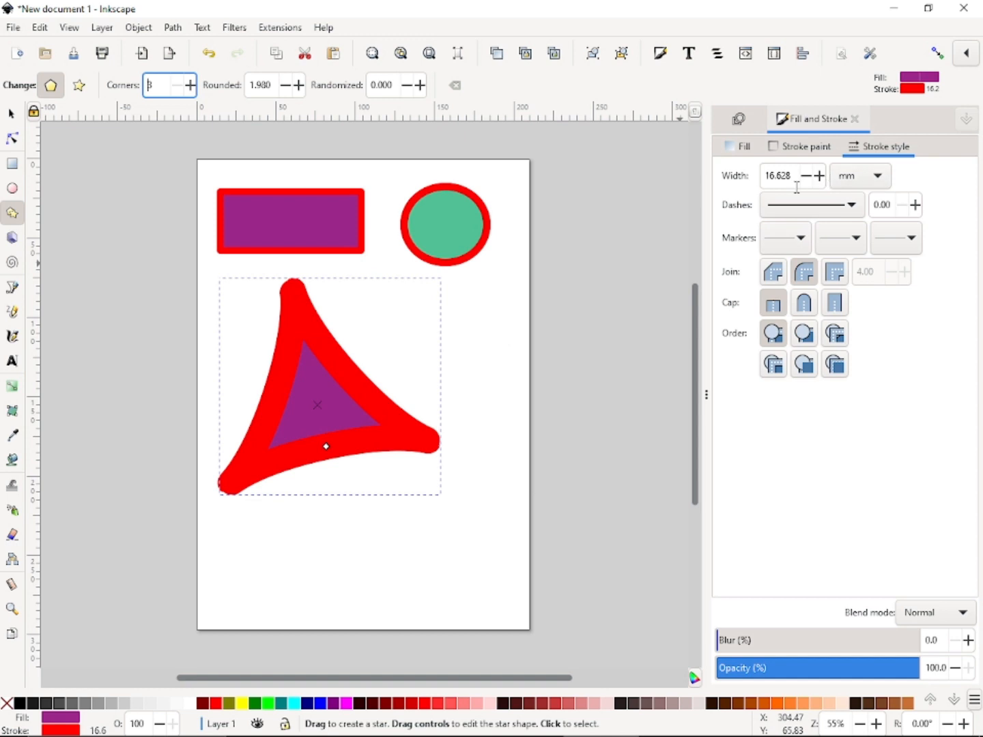
{"action": "left_click", "coordinate": [803, 146]}
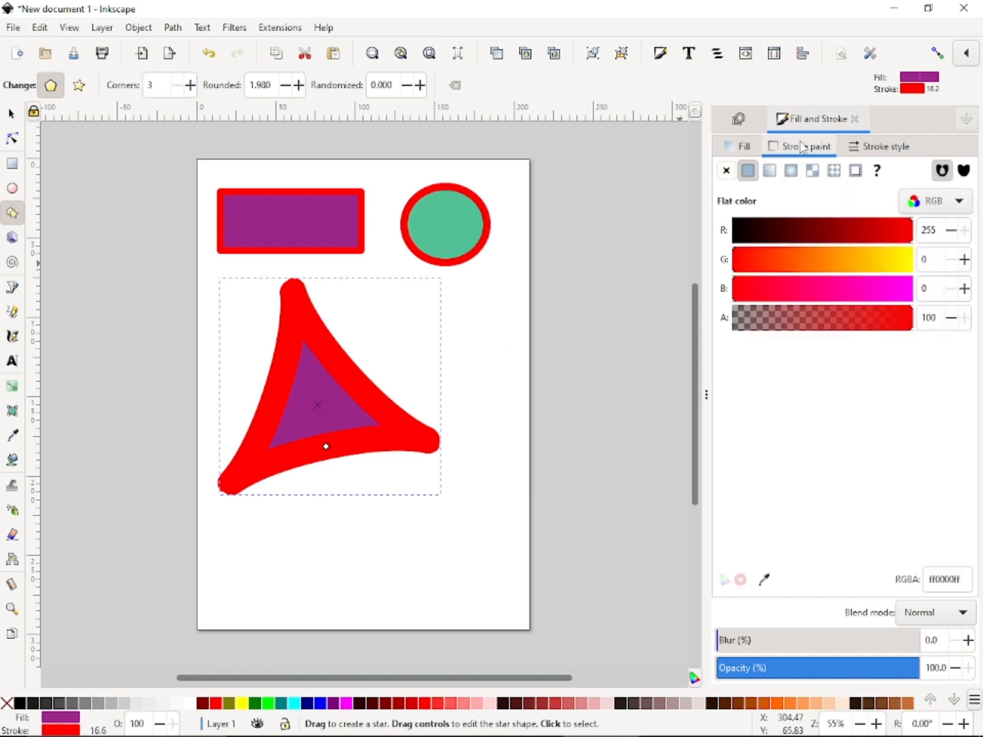
Reduce the three-cornered polygon's stroke width to 9.928 mm.
{"action": "left_click", "coordinate": [870, 146]}
{"action": "left_click", "coordinate": [808, 177]}
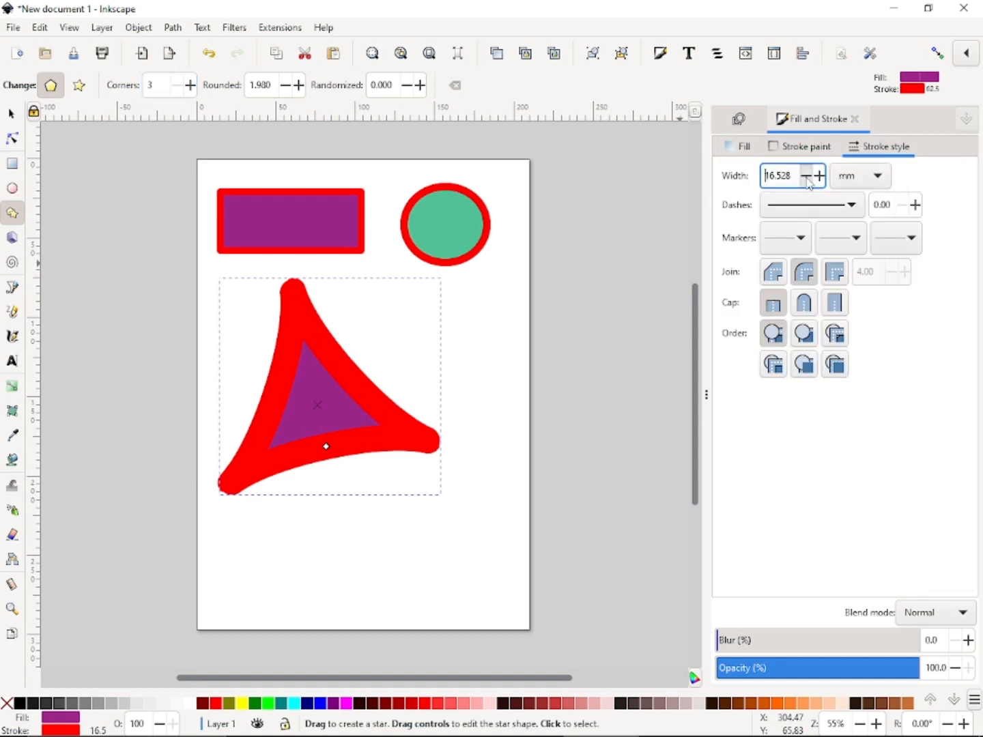
{"action": "left_click", "coordinate": [807, 177]}
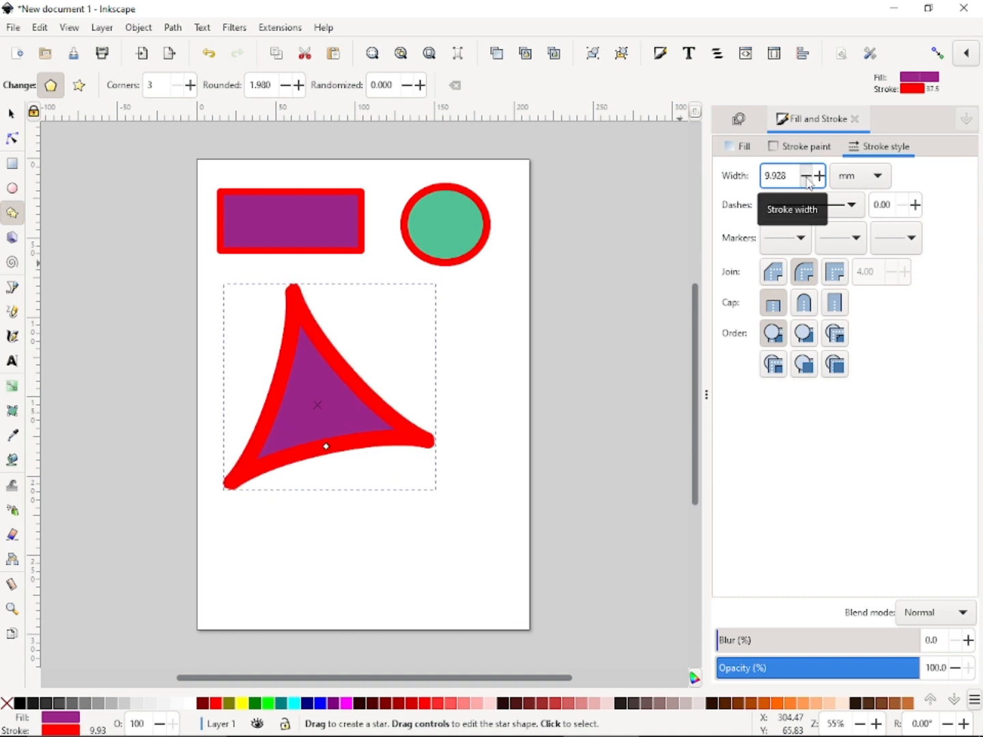
Shrink the three-cornered polygon proportionally to a small shape just below the rectangle.
{"action": "left_click", "coordinate": [11, 114]}
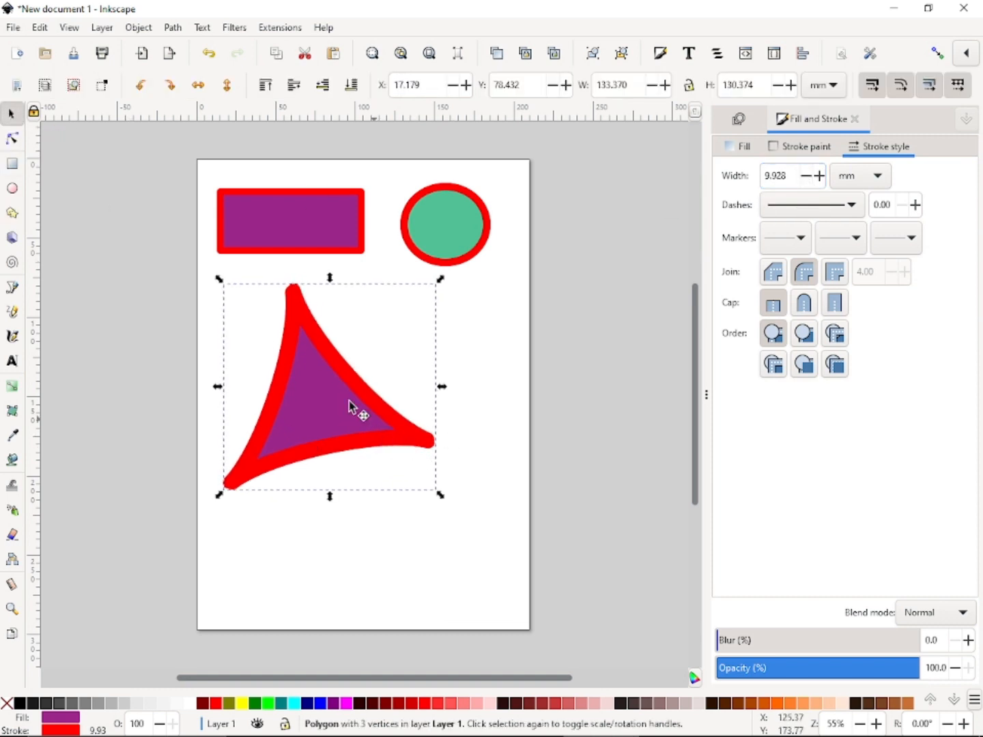
{"action": "left_click", "coordinate": [11, 211]}
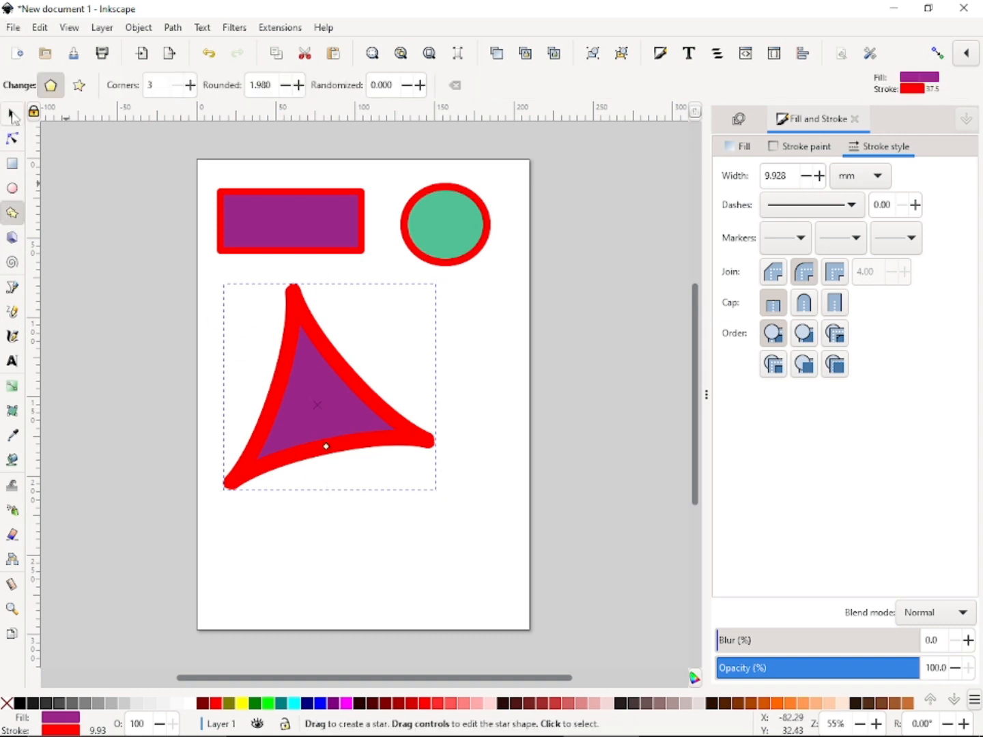
{"action": "left_click", "coordinate": [11, 113]}
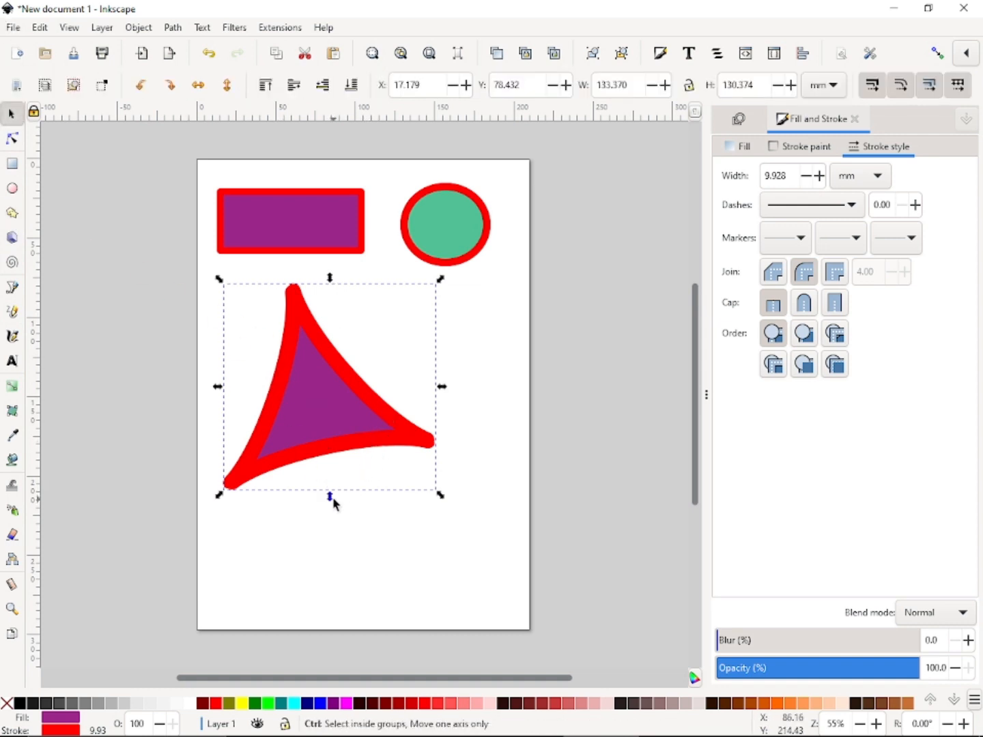
{"action": "left_click_drag", "start_coordinate": [329, 495], "coordinate": [253, 310]}
{"action": "left_click", "coordinate": [325, 307]}
Convert the small polygon to a star and draw a second small star beside it.
{"action": "left_click", "coordinate": [12, 213]}
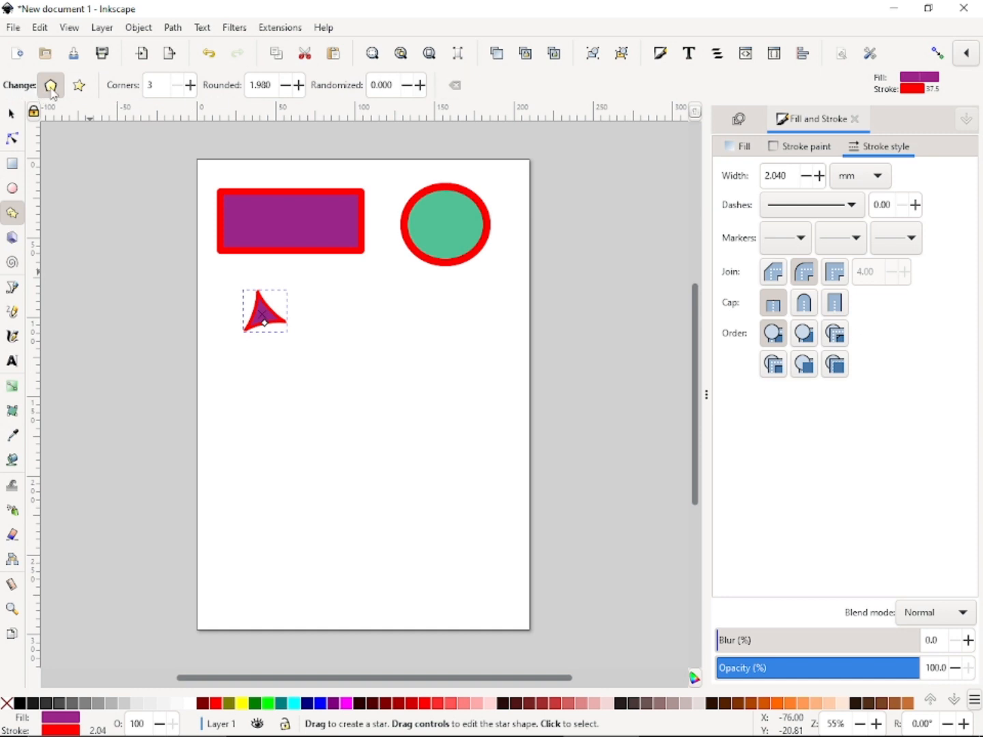
{"action": "left_click", "coordinate": [79, 85]}
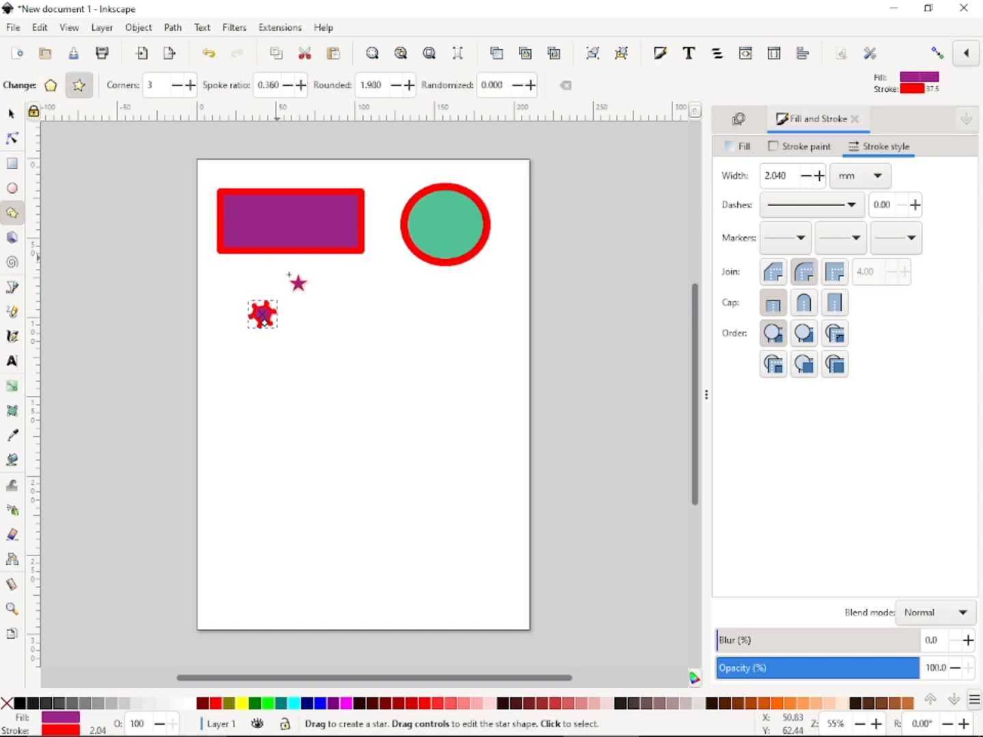
{"action": "left_click_drag", "start_coordinate": [335, 319], "coordinate": [343, 328]}
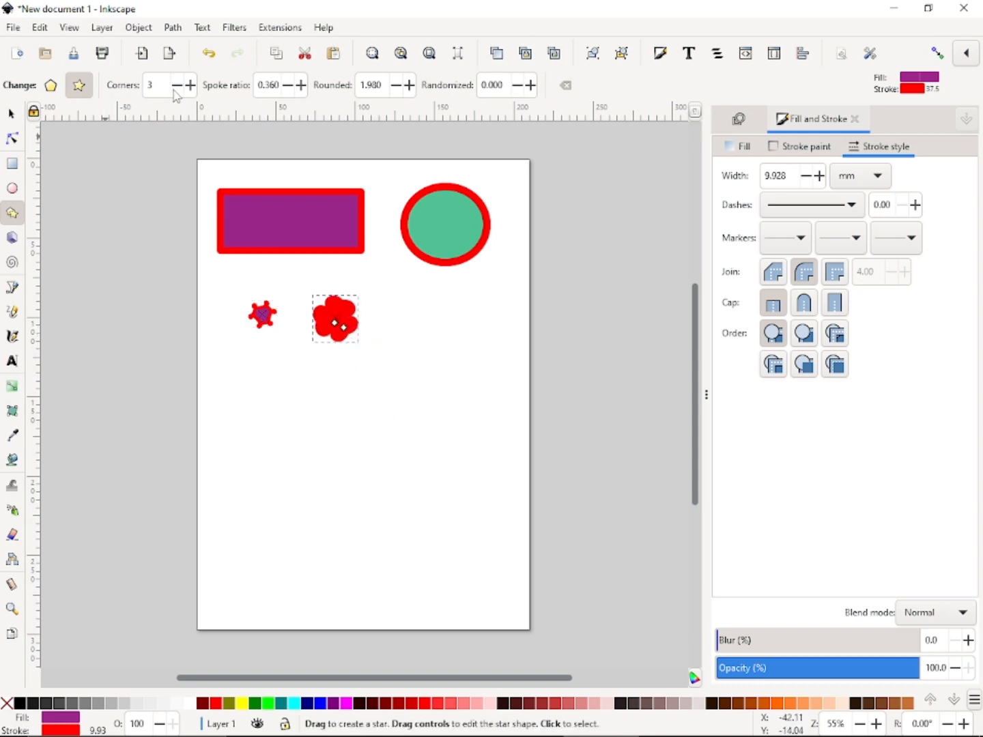
Set the new star's spoke ratio to 0.300 and lower its rounding to 0.610.
{"action": "left_click", "coordinate": [288, 86]}
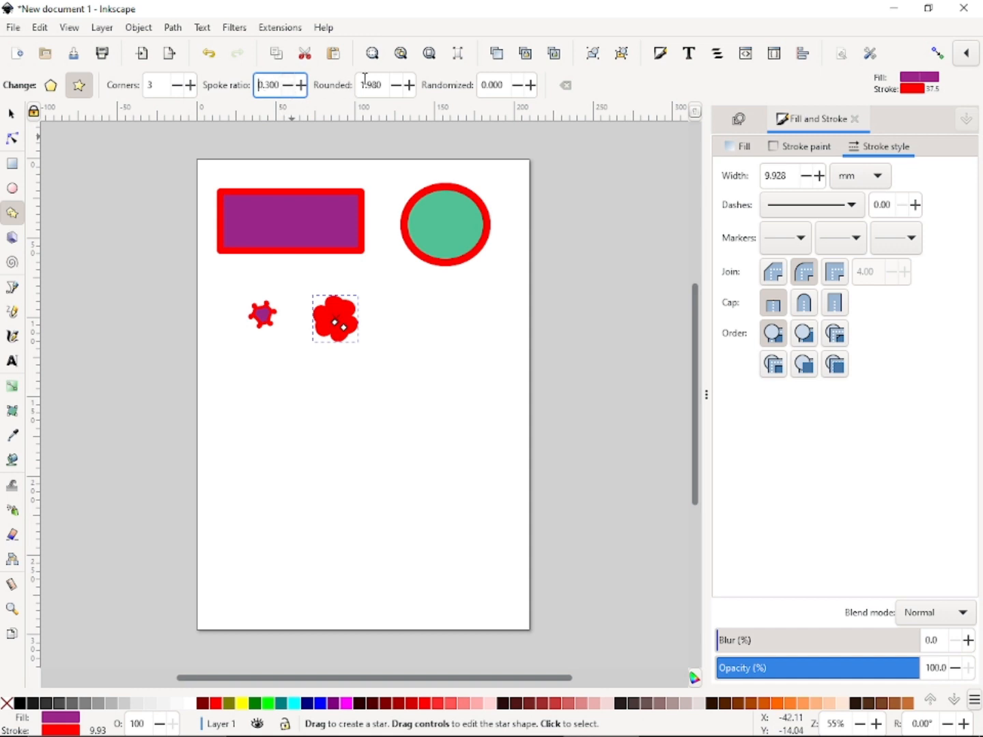
{"action": "left_click", "coordinate": [398, 89]}
{"action": "left_click", "coordinate": [398, 89]}
{"action": "left_click", "coordinate": [398, 89]}
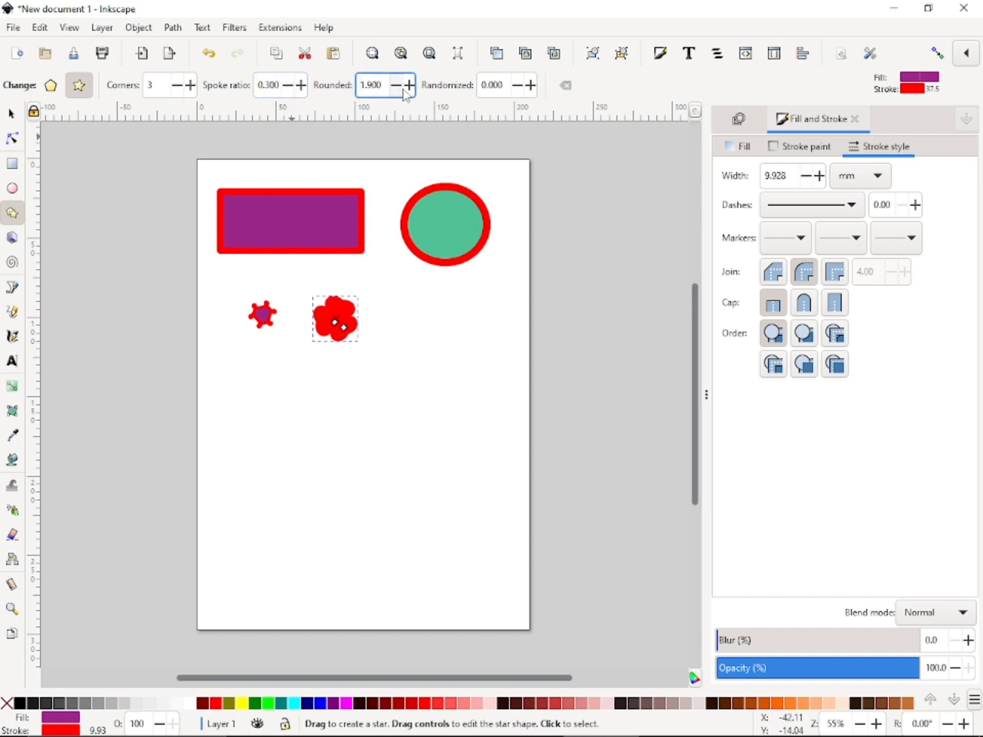
{"action": "left_click", "coordinate": [397, 87]}
{"action": "left_click", "coordinate": [397, 88]}
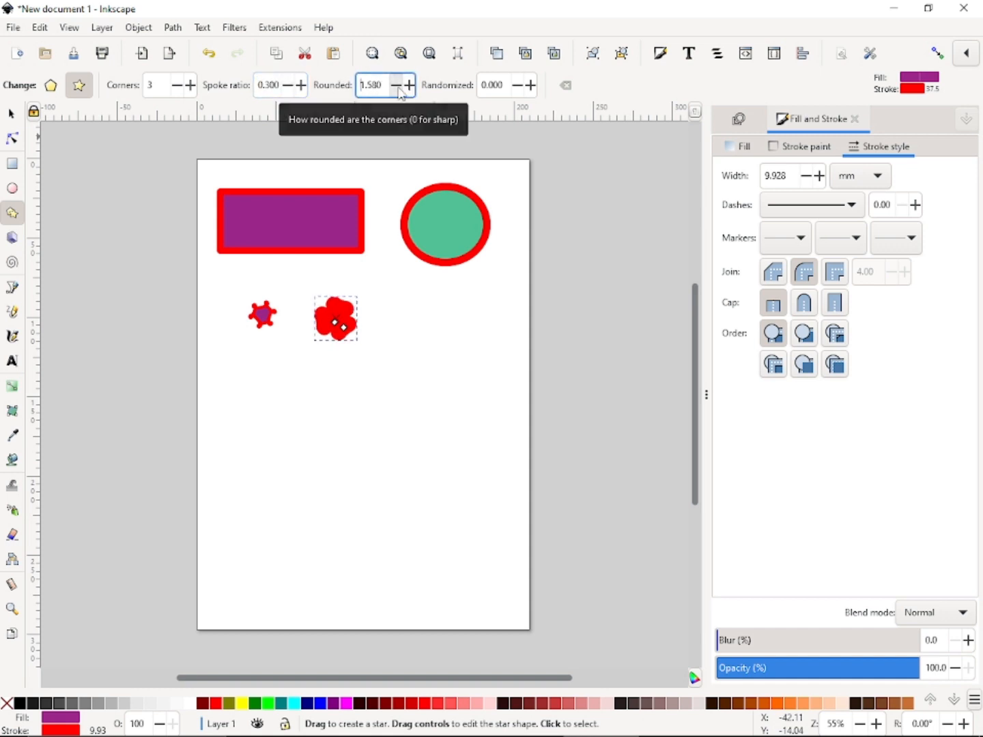
{"action": "left_click_drag", "start_coordinate": [399, 89], "coordinate": [402, 94]}
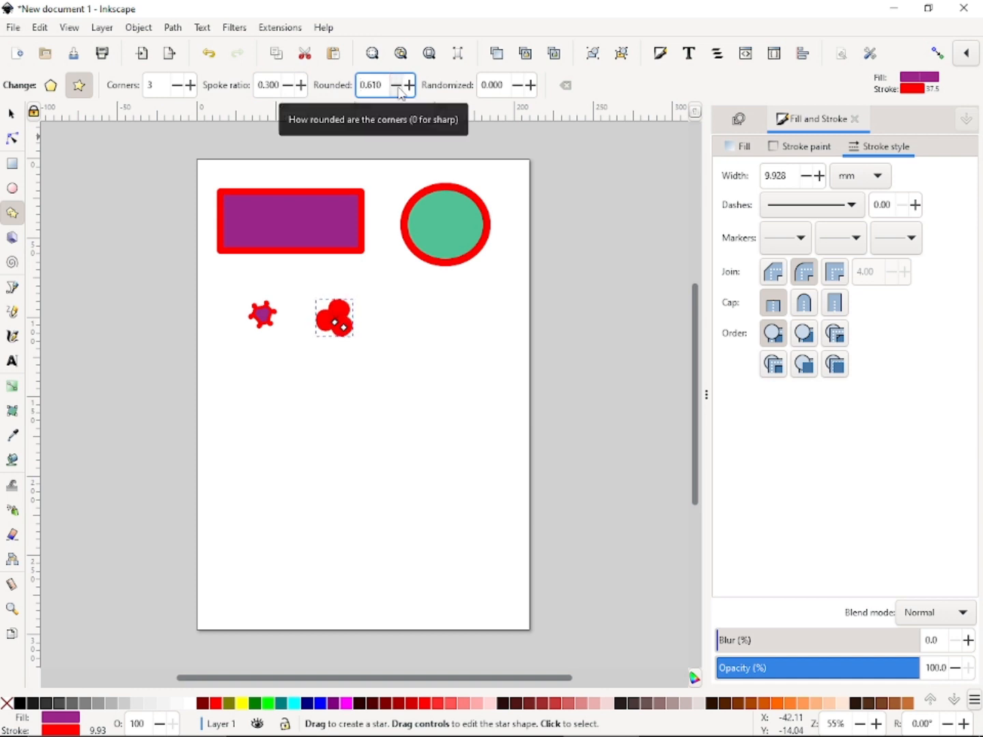
Reduce the new star's stroke width to 0.100 mm.
{"action": "left_click", "coordinate": [806, 146]}
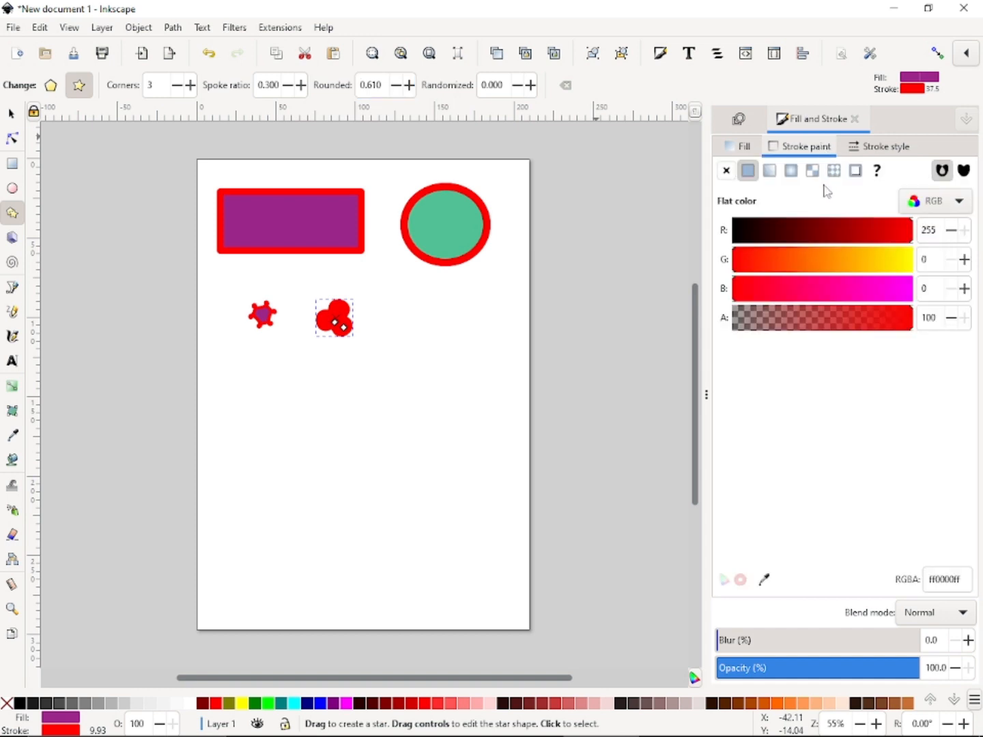
{"action": "left_click", "coordinate": [884, 144]}
{"action": "left_click_drag", "start_coordinate": [806, 179], "coordinate": [808, 183]}
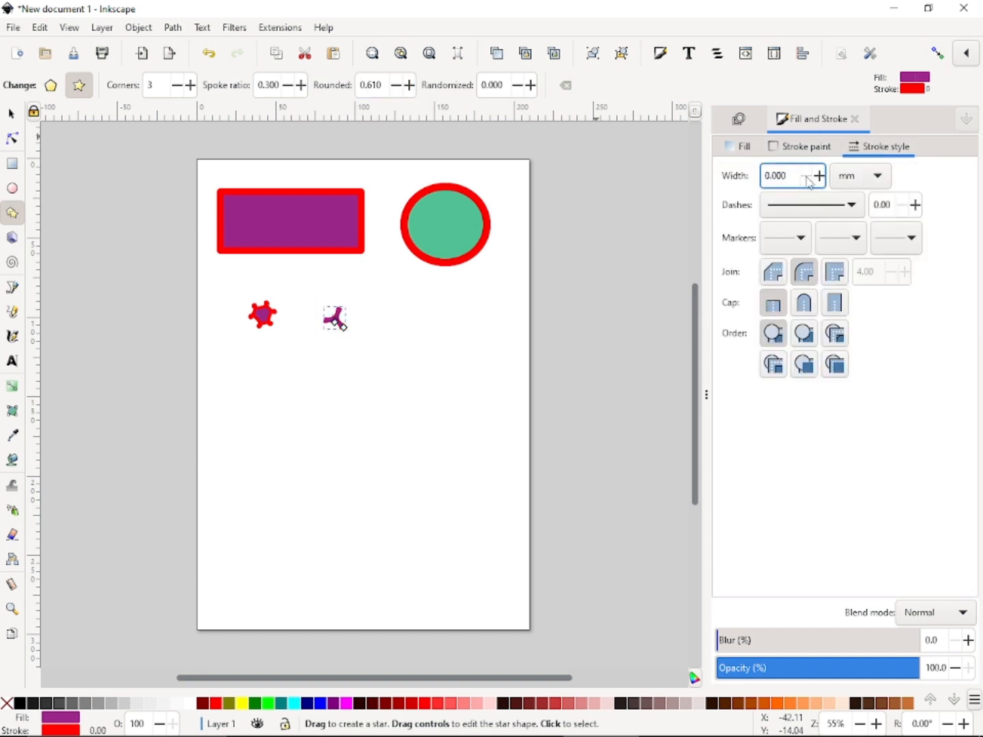
{"action": "left_click", "coordinate": [819, 175]}
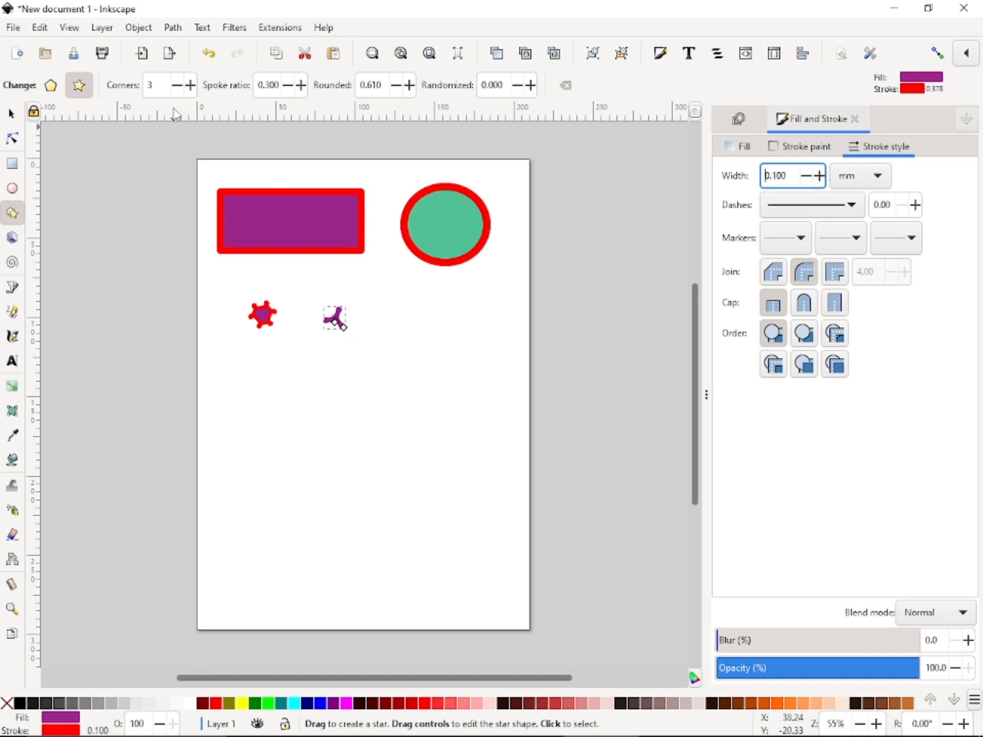
Give the star 5 corners and lower its spoke ratio to 0.010.
{"action": "left_click", "coordinate": [190, 84]}
{"action": "left_click", "coordinate": [190, 84]}
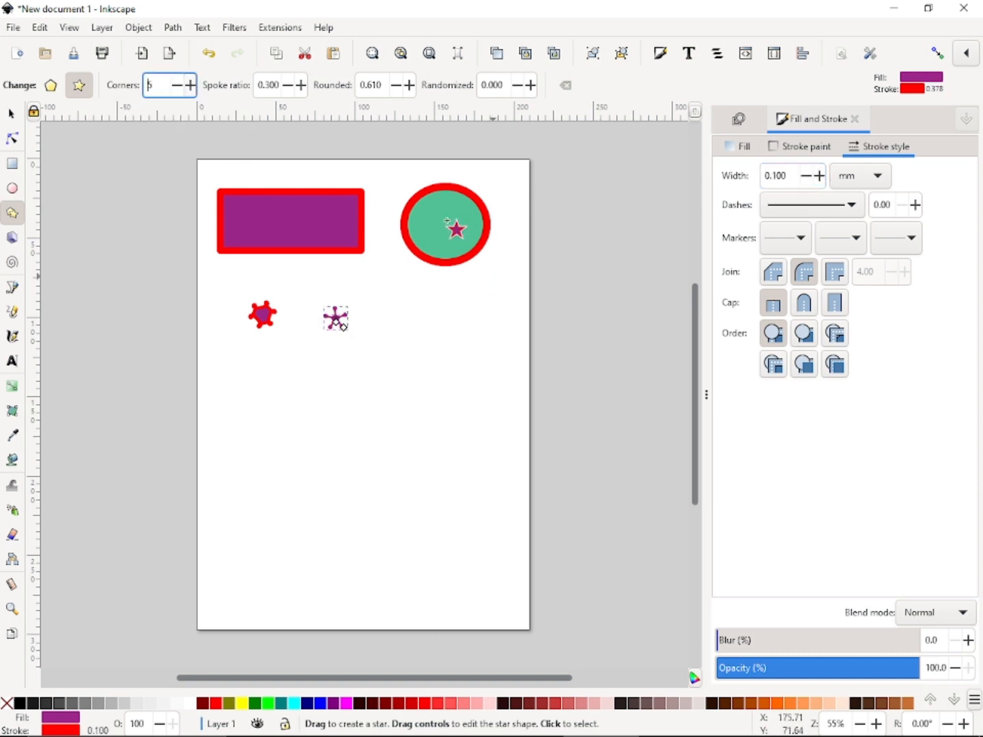
{"action": "left_click", "coordinate": [288, 85]}
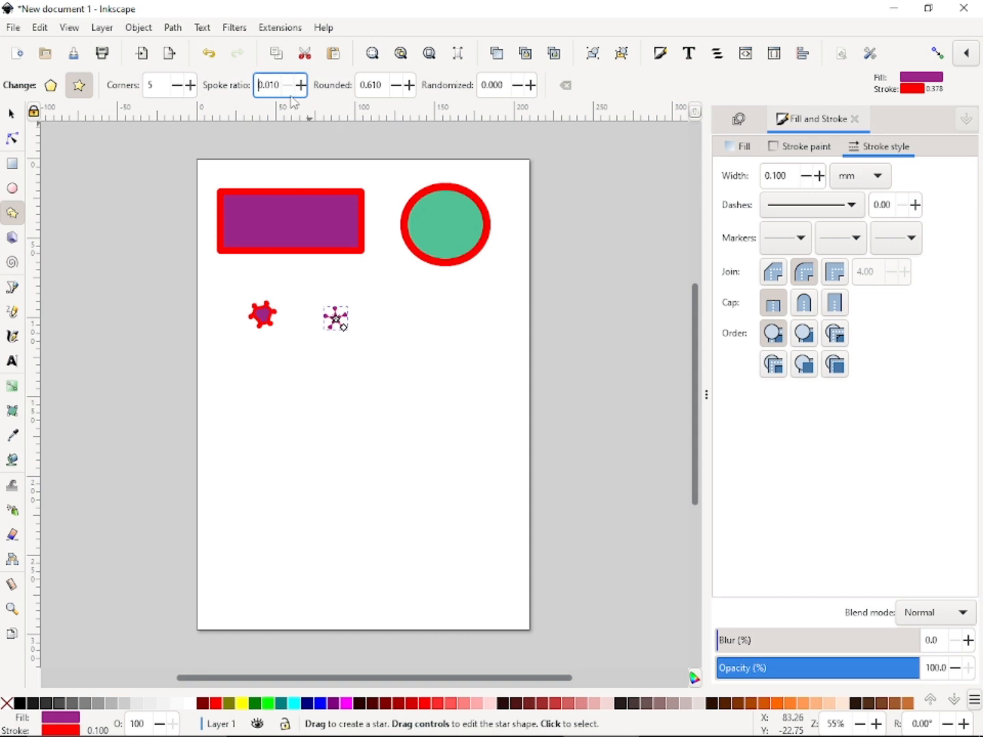
Try negative rounding on the star down to -2.420, and reset its rounding to 0.
{"action": "left_click", "coordinate": [397, 86]}
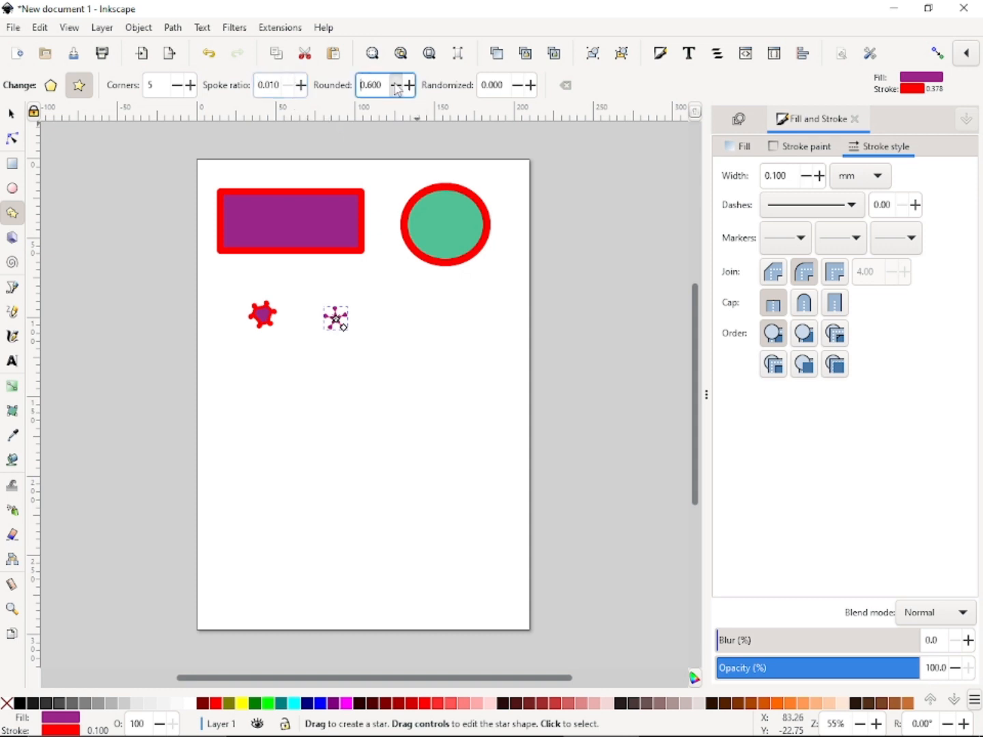
{"action": "left_click_drag", "start_coordinate": [396, 87], "coordinate": [396, 86]}
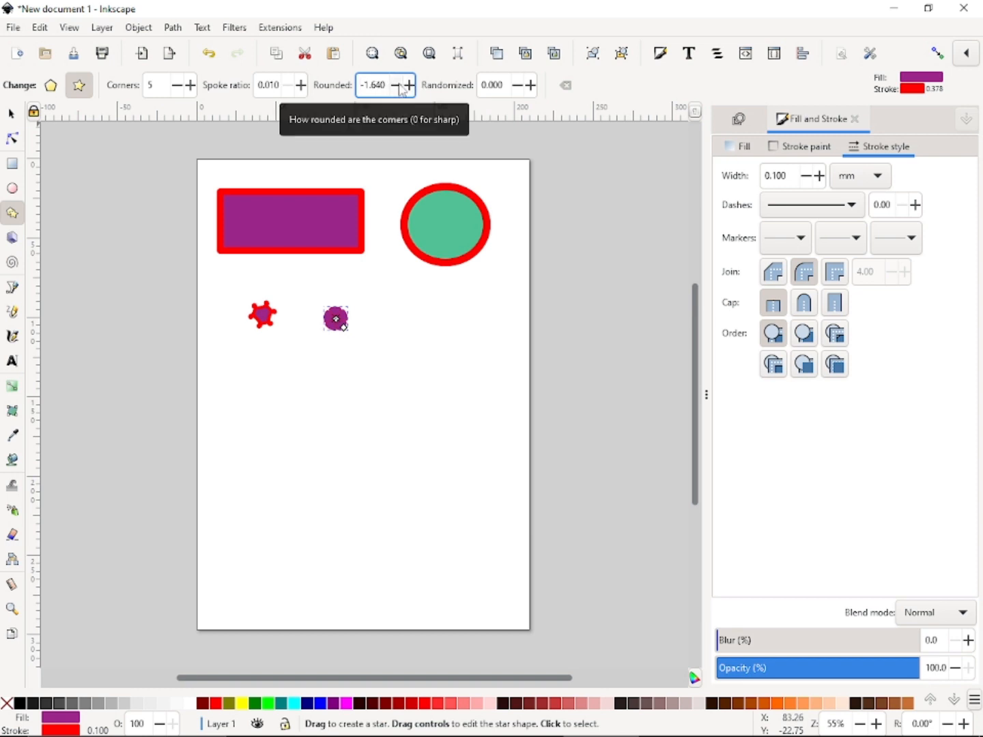
{"action": "left_click", "coordinate": [401, 88]}
{"action": "left_click_drag", "start_coordinate": [401, 88], "coordinate": [402, 87]}
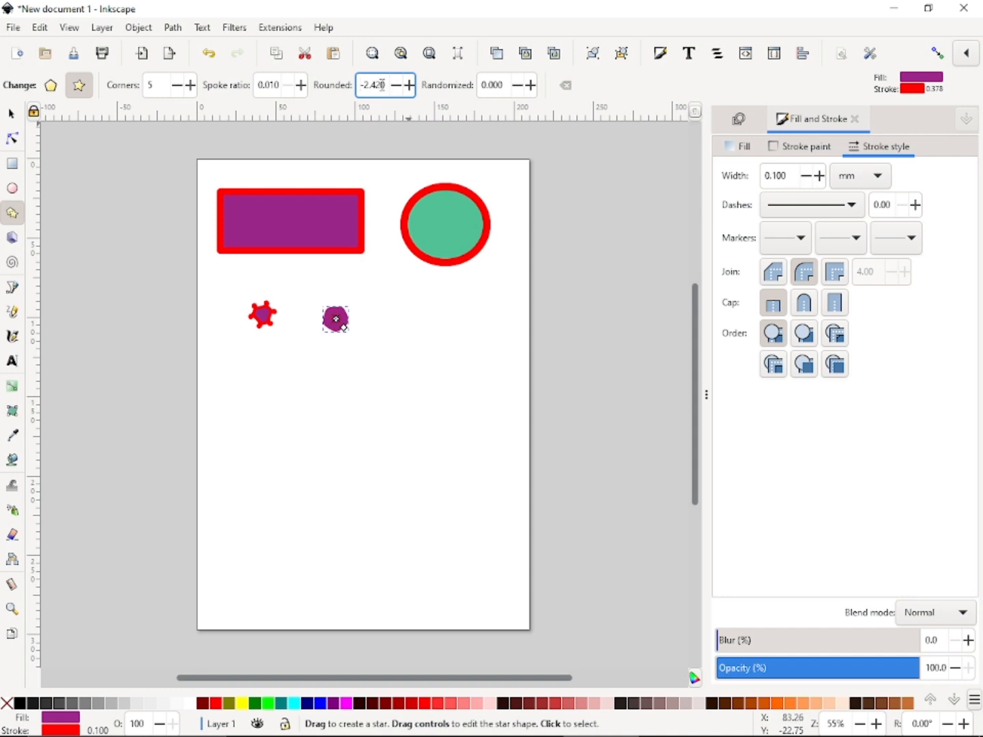
{"action": "key", "text": "Return"}
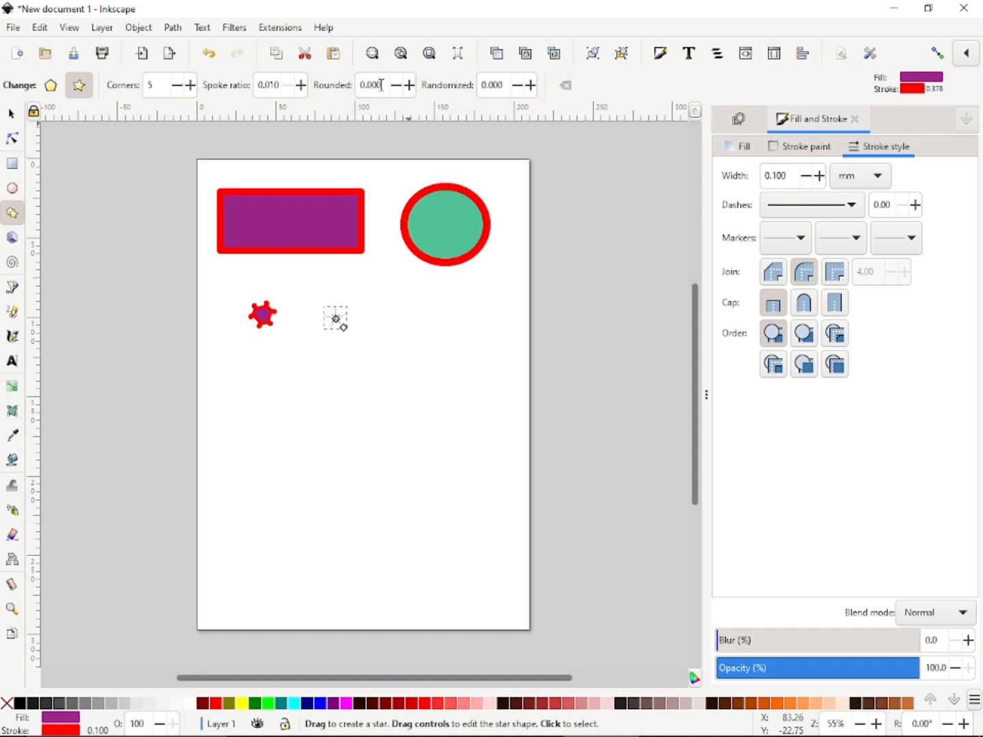
Enlarge the star proportionally to about 58 × 56 mm and raise its corners to 6.
{"action": "left_click", "coordinate": [9, 114]}
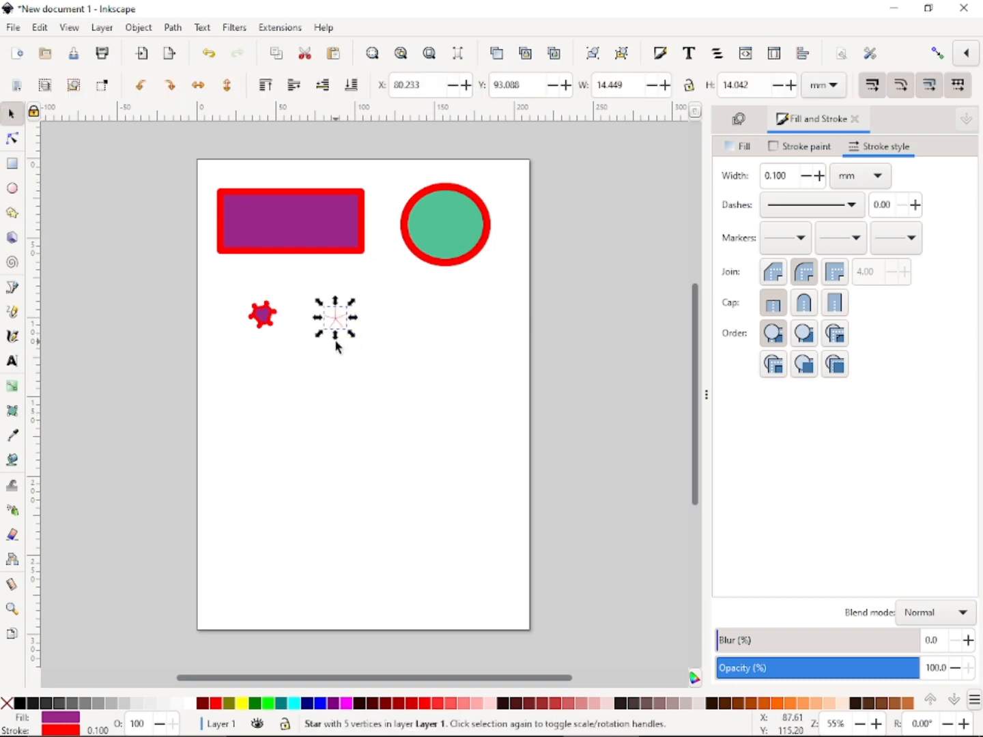
{"action": "left_click_drag", "start_coordinate": [335, 336], "coordinate": [355, 400]}
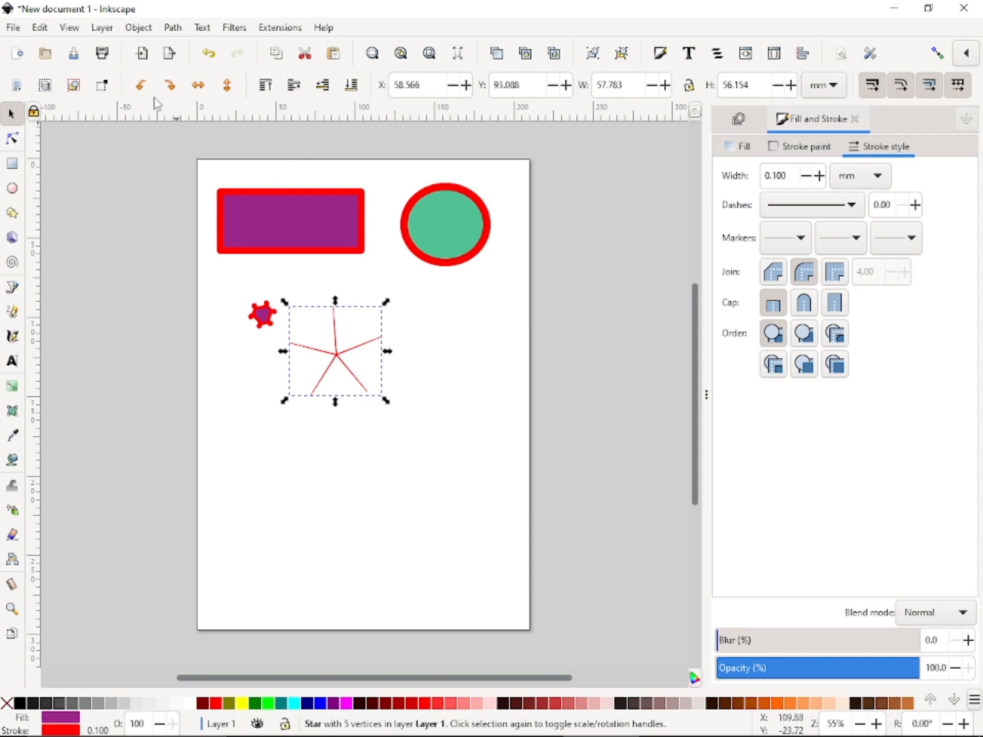
{"action": "left_click", "coordinate": [13, 214]}
{"action": "left_click", "coordinate": [191, 85]}
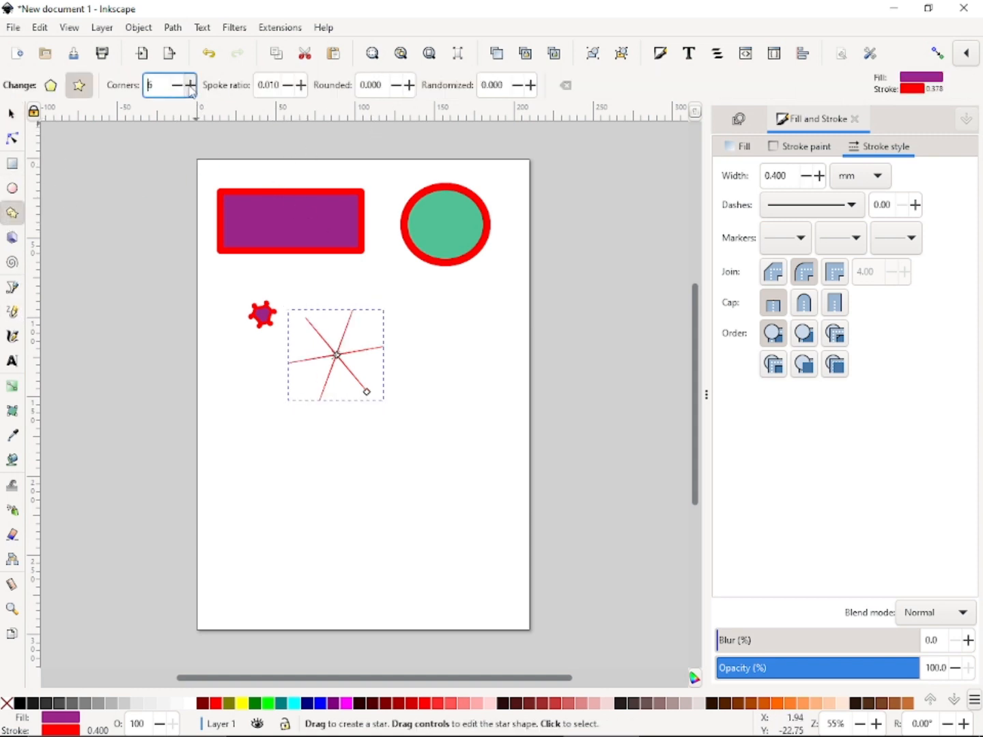
Widen the star's arms by raising its spoke ratio to 0.270.
{"action": "left_click", "coordinate": [301, 85]}
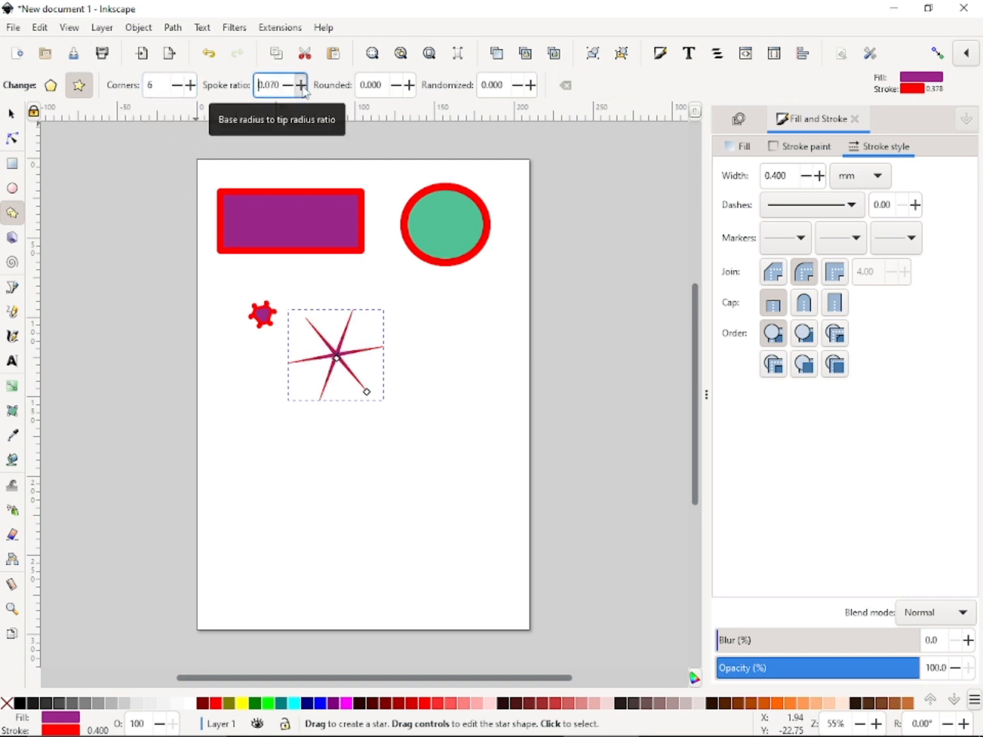
{"action": "left_click", "coordinate": [288, 88]}
{"action": "left_click", "coordinate": [288, 88]}
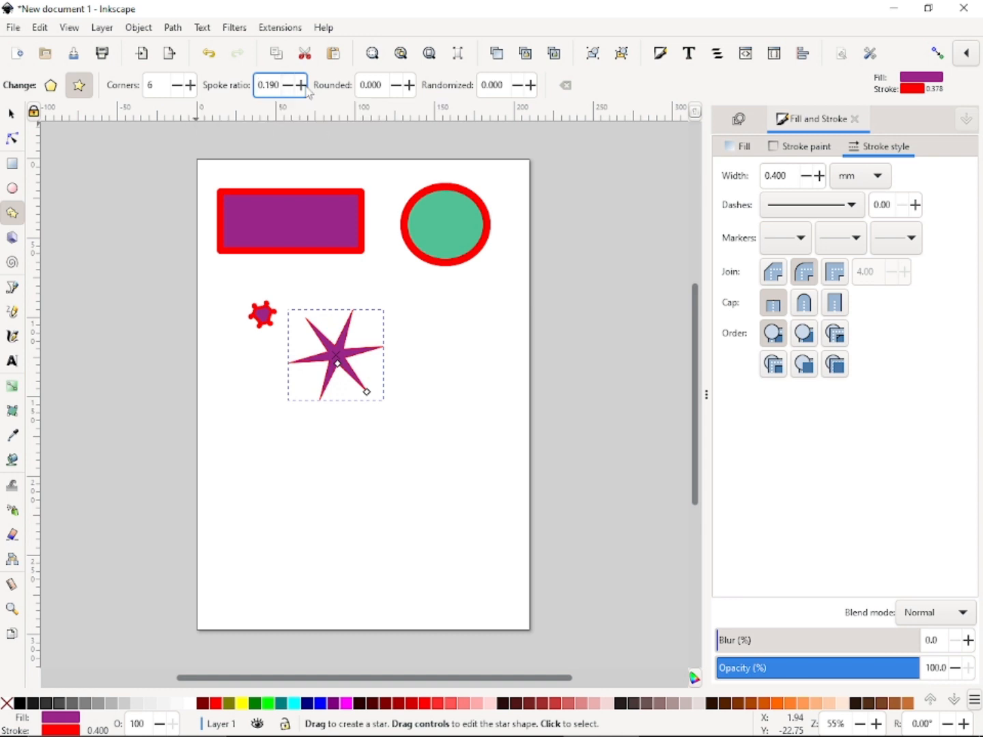
{"action": "left_click", "coordinate": [304, 87]}
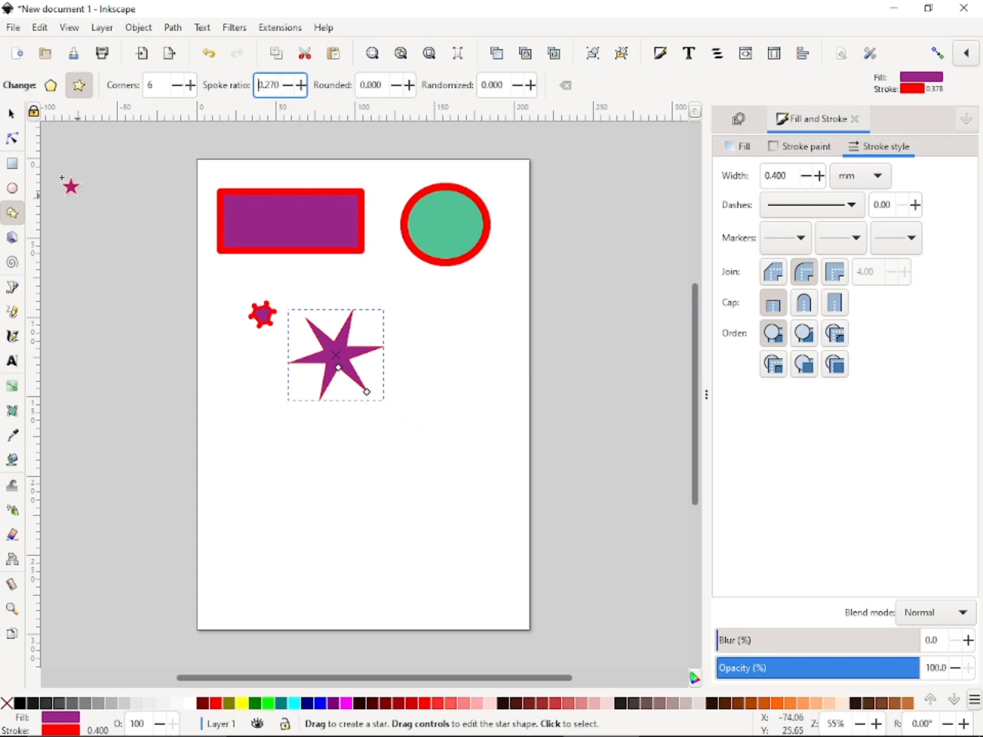
Deselect and reselect the six-pointed star, switching it to rotation handles.
{"action": "left_click", "coordinate": [10, 114]}
{"action": "left_click", "coordinate": [400, 521]}
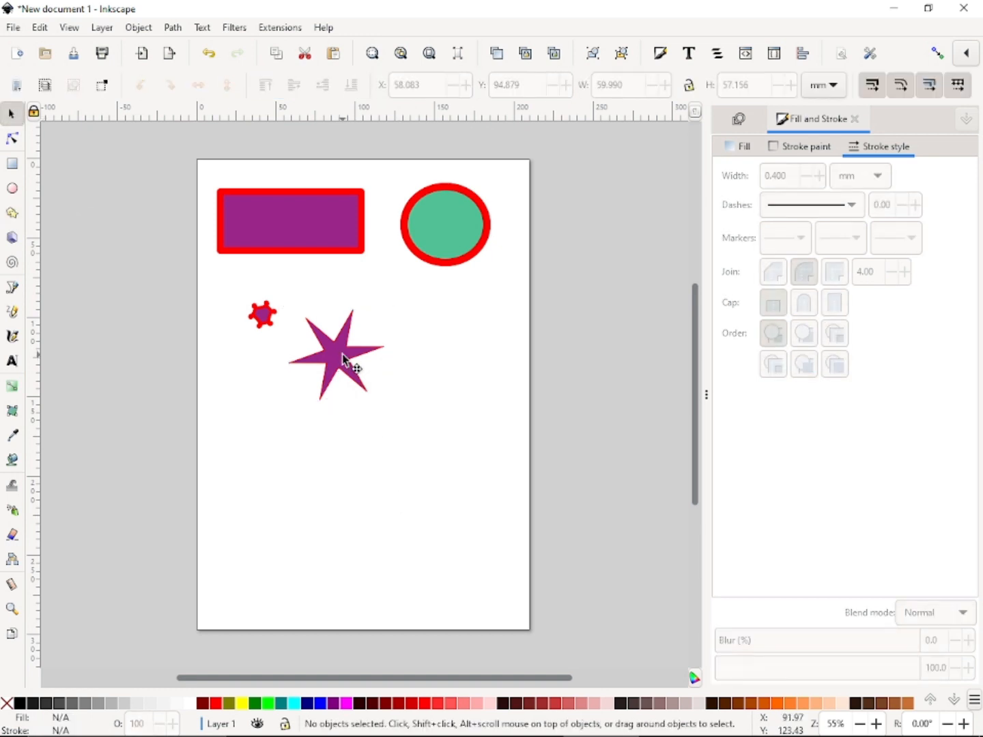
{"action": "left_click", "coordinate": [338, 360]}
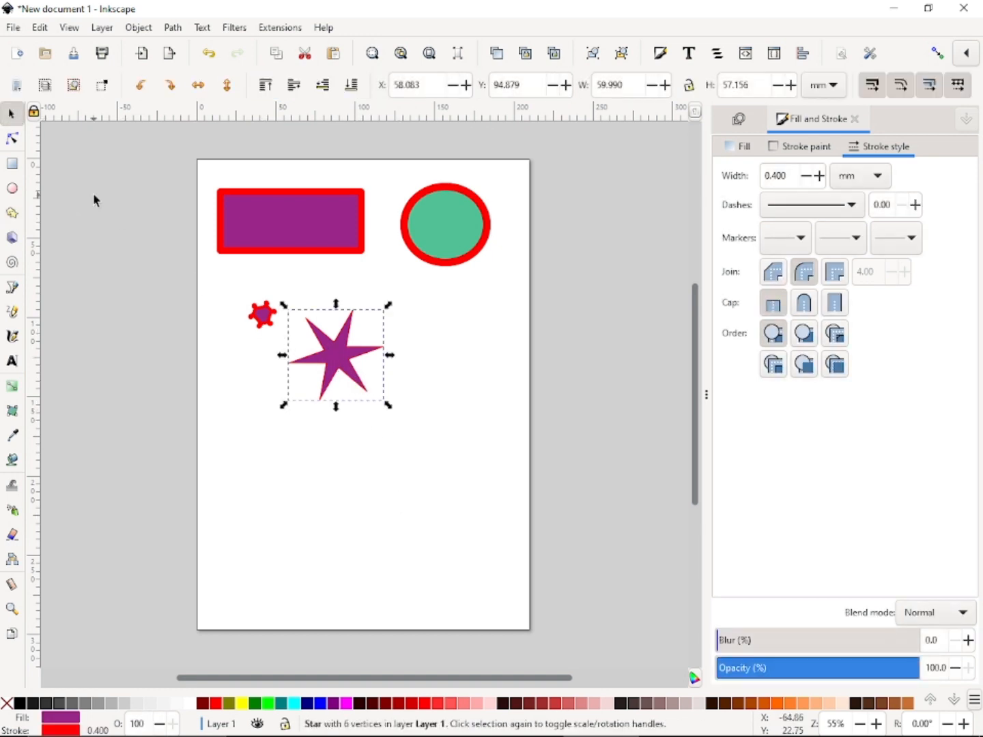
{"action": "left_click", "coordinate": [340, 361]}
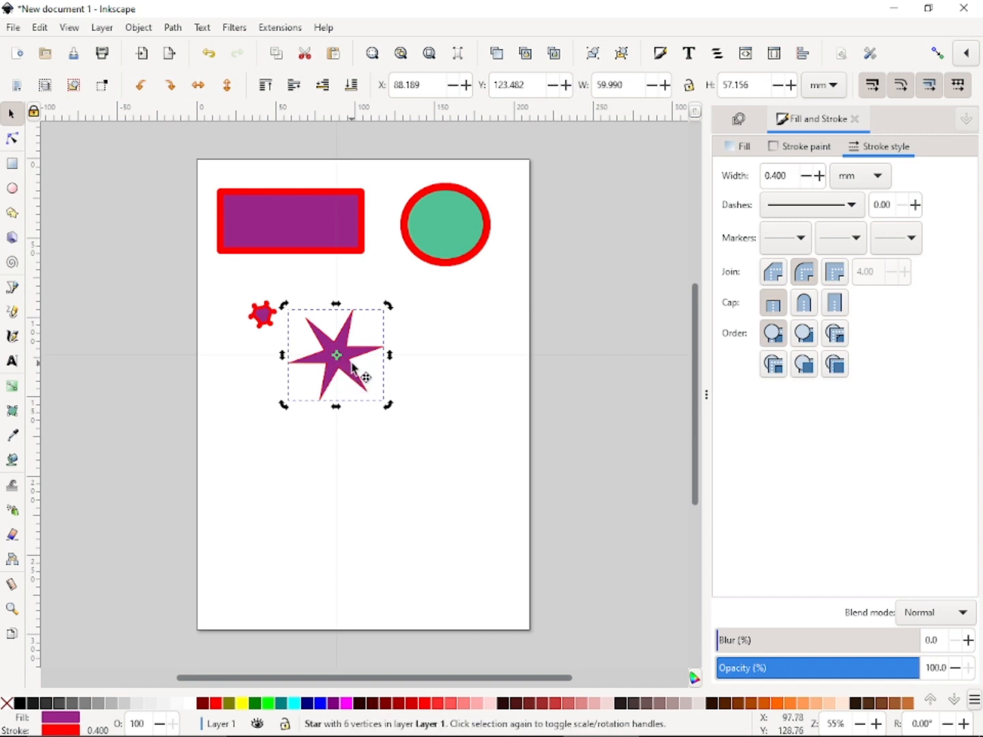
Switch the six-pointed star back and forth between its transform handles and its star-shape editing handles.
{"action": "key", "text": "shift+F9"}
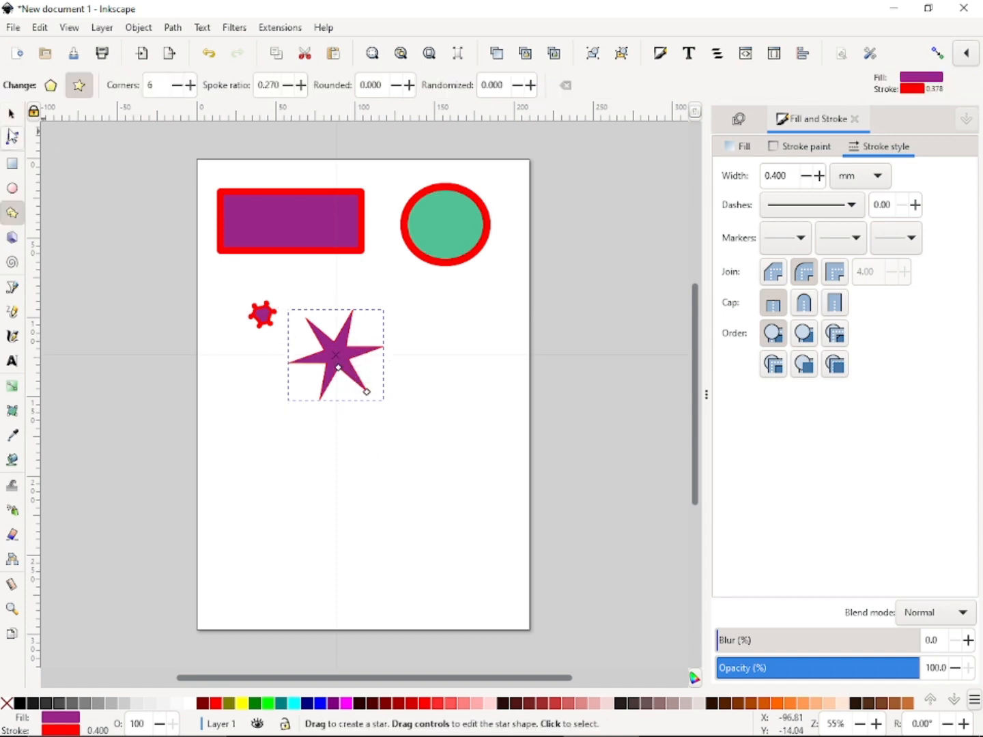
{"action": "left_click", "coordinate": [11, 113]}
{"action": "left_click", "coordinate": [345, 354]}
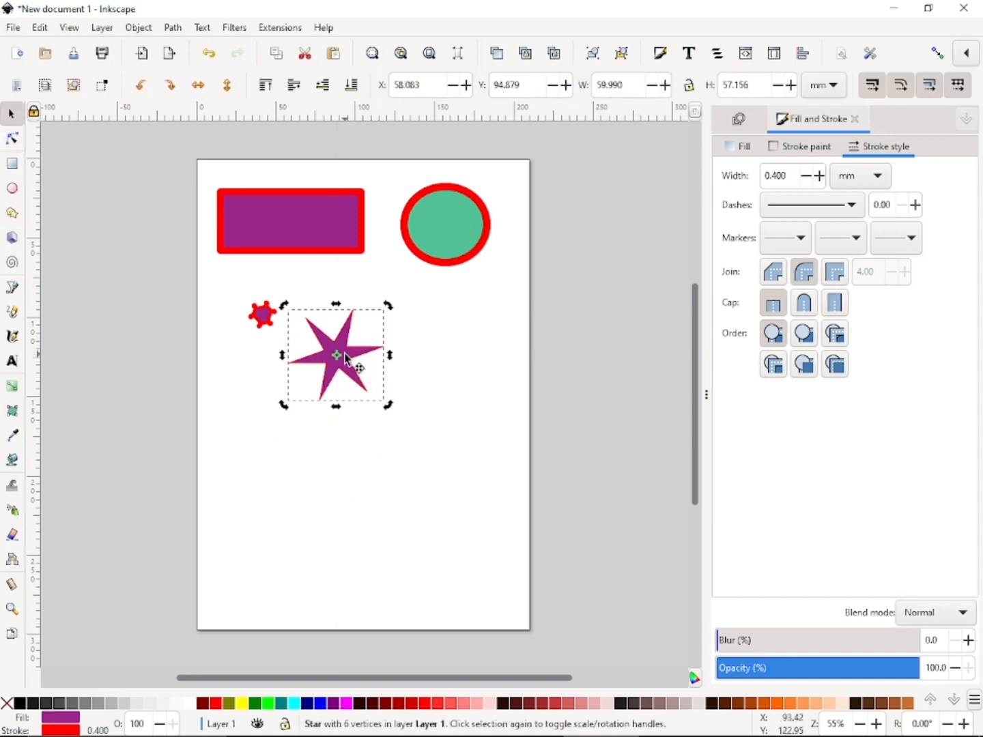
{"action": "left_click", "coordinate": [345, 354]}
{"action": "left_click", "coordinate": [345, 353]}
{"action": "double_click", "coordinate": [335, 346]}
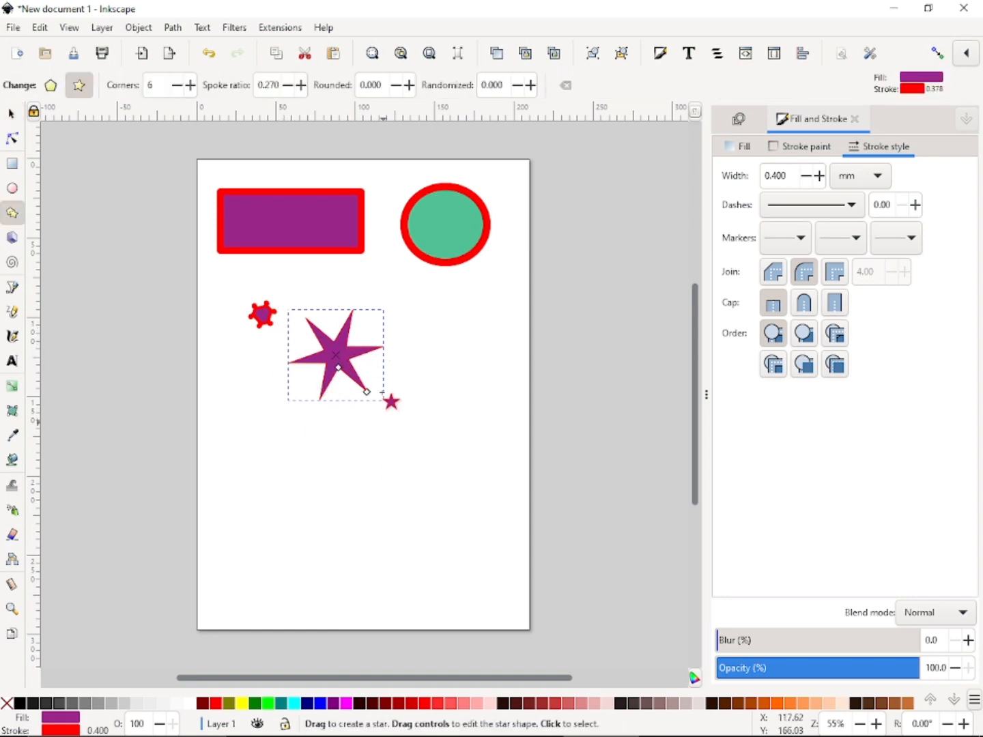
{"action": "left_click", "coordinate": [11, 138]}
{"action": "left_click", "coordinate": [11, 114]}
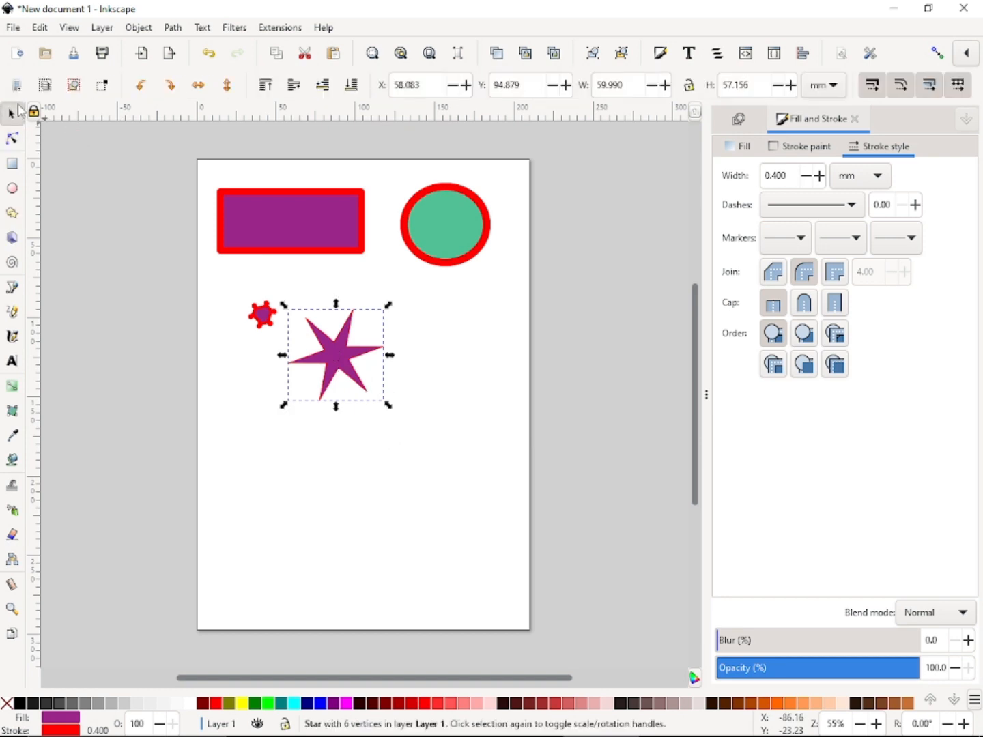
{"action": "left_click", "coordinate": [332, 353]}
{"action": "key", "text": "shift+F9"}
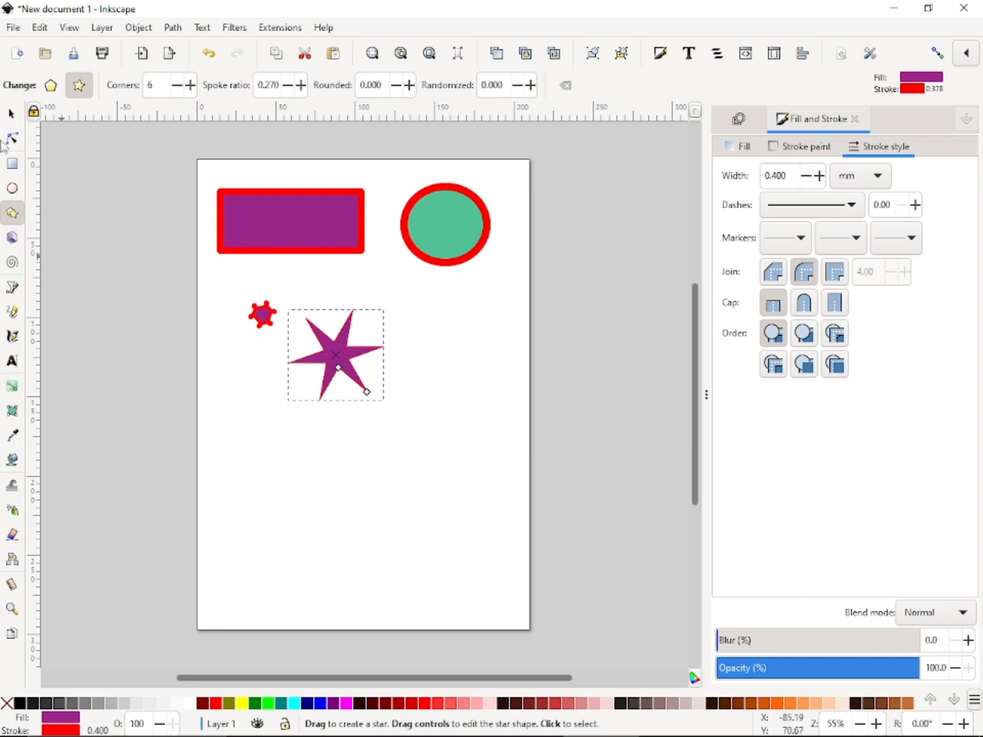
Reselect the six-pointed star and toggle it between its scale and rotation handles.
{"action": "left_click", "coordinate": [11, 114]}
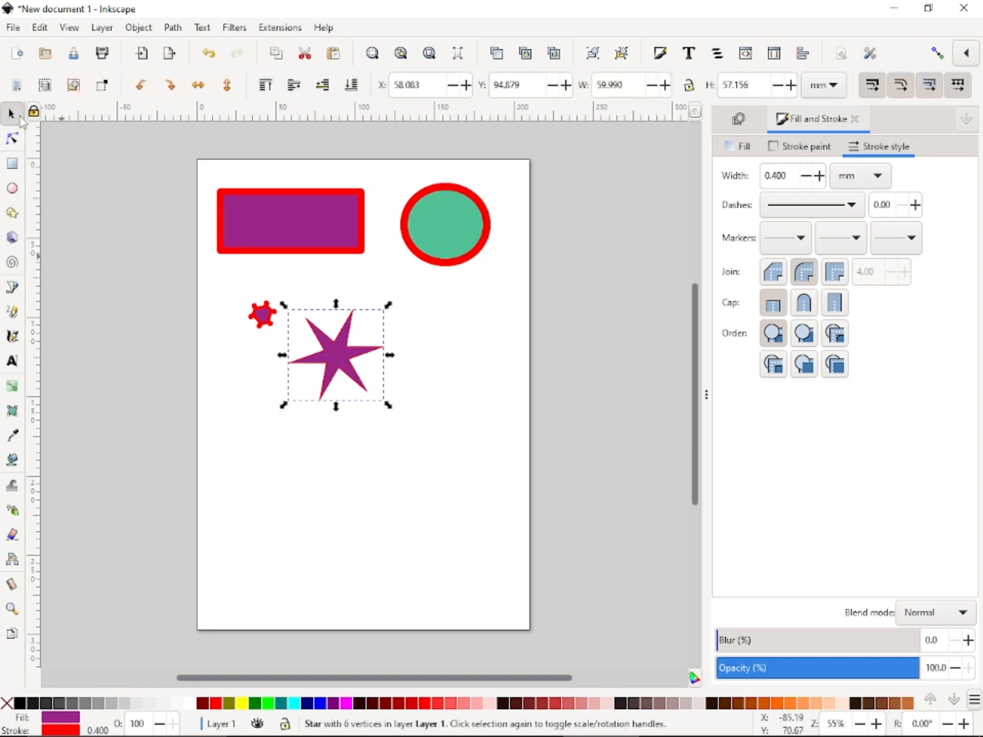
{"action": "left_click", "coordinate": [349, 354]}
{"action": "left_click", "coordinate": [350, 352]}
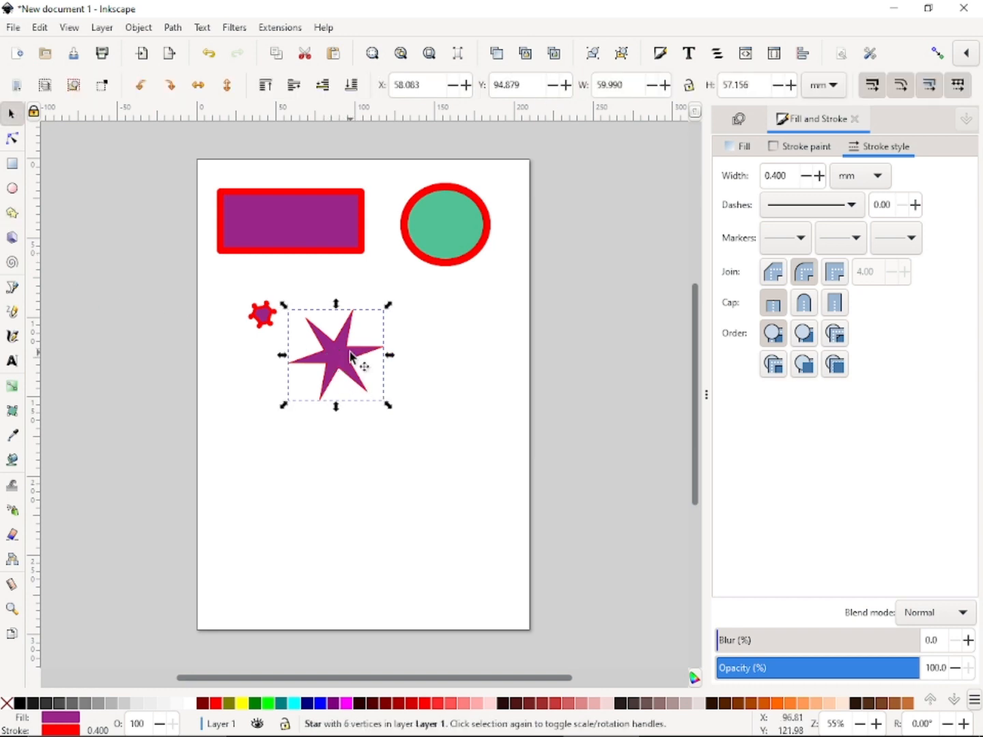
{"action": "left_click", "coordinate": [419, 404]}
{"action": "left_click", "coordinate": [322, 346]}
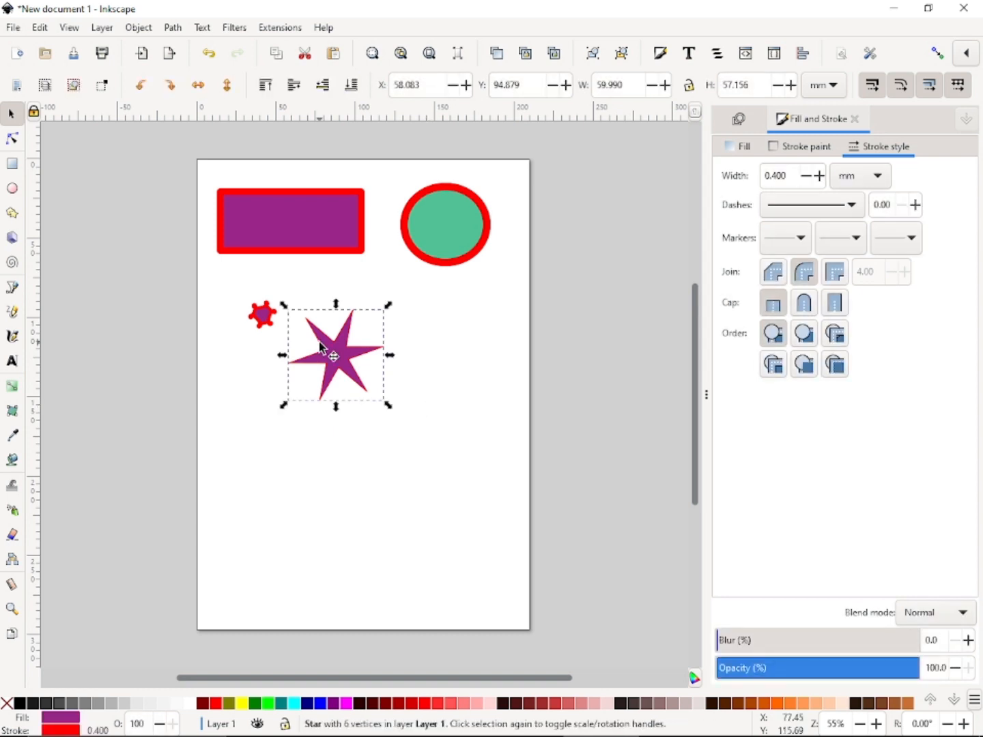
{"action": "left_click", "coordinate": [323, 348]}
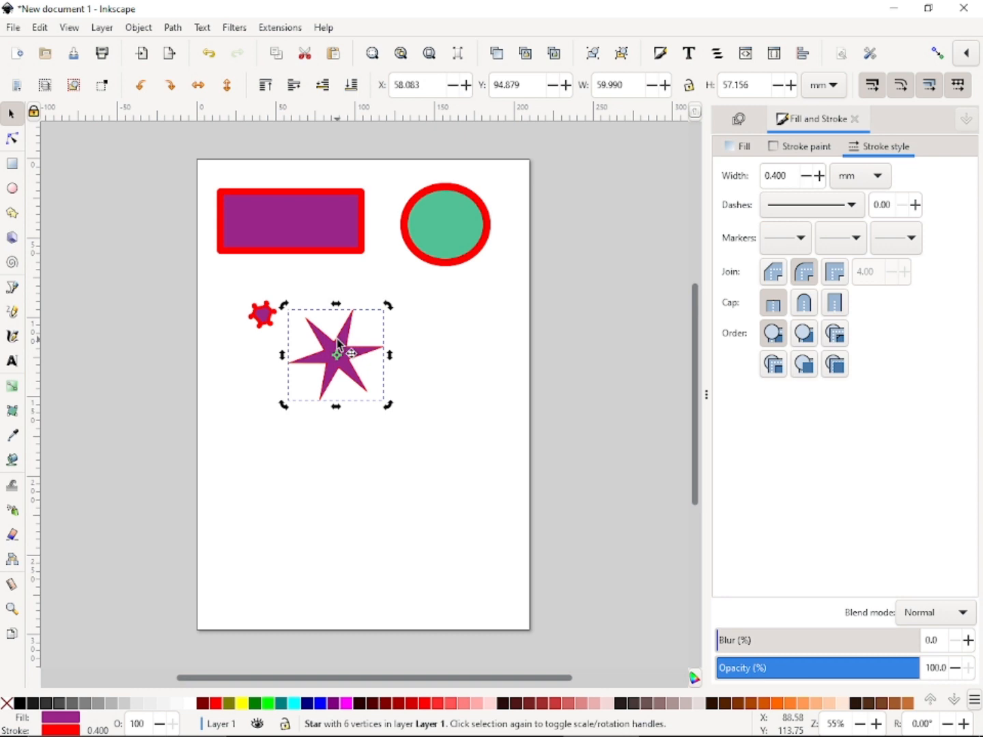
Reshape the six-pointed star with its tip and base radius handles, reaching about 43 × 46 mm and a spoke ratio of 0.254.
{"action": "key", "text": "asterisk"}
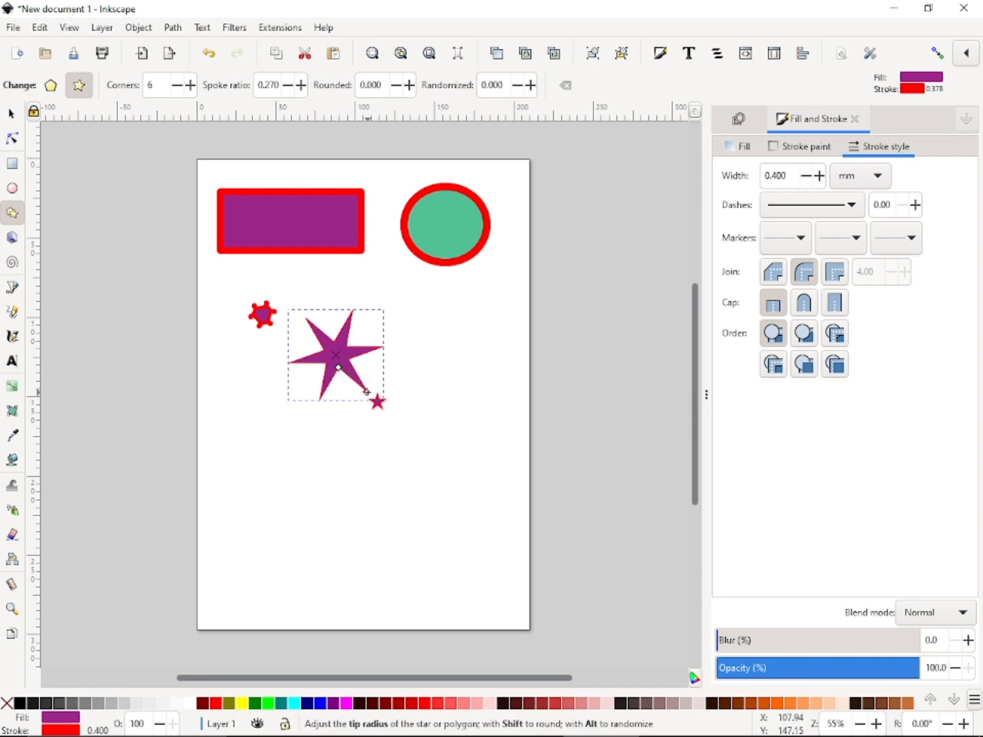
{"action": "left_click_drag", "start_coordinate": [367, 393], "coordinate": [379, 375]}
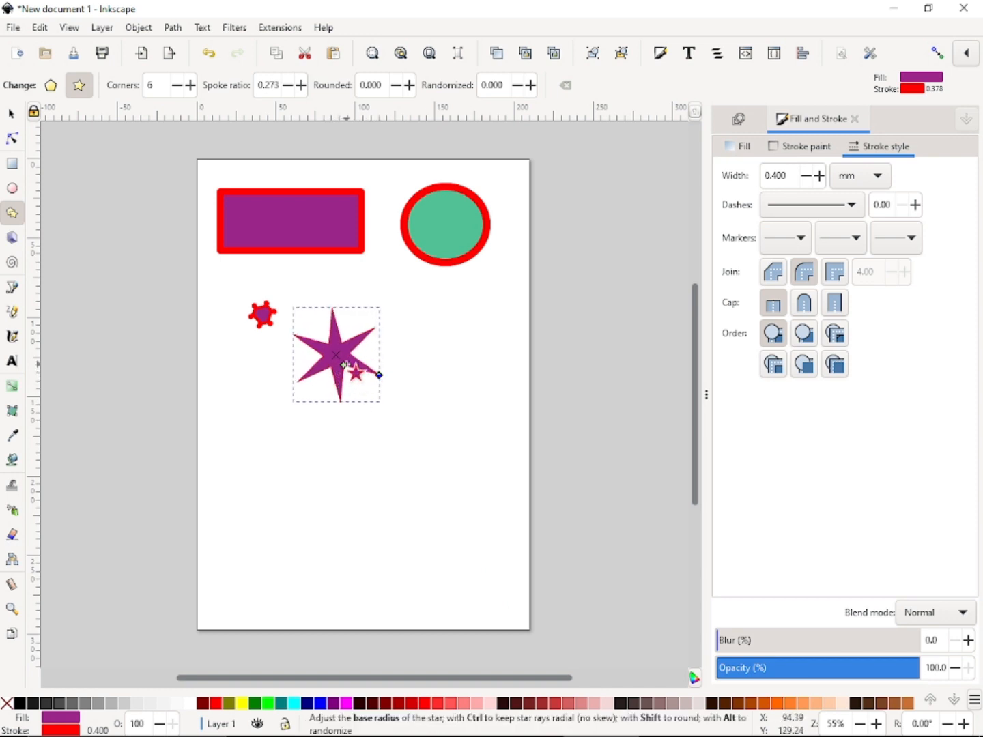
{"action": "mouse_move", "coordinate": [344, 366]}
{"action": "left_mouse_down"}
{"action": "mouse_move", "coordinate": [325, 371]}
{"action": "mouse_move", "coordinate": [345, 366]}
{"action": "mouse_move", "coordinate": [347, 348]}
{"action": "mouse_move", "coordinate": [353, 362]}
{"action": "mouse_move", "coordinate": [364, 336]}
{"action": "mouse_move", "coordinate": [341, 363]}
{"action": "mouse_move", "coordinate": [375, 382]}
{"action": "mouse_move", "coordinate": [341, 389]}
{"action": "mouse_move", "coordinate": [338, 356]}
{"action": "mouse_move", "coordinate": [334, 364]}
{"action": "left_mouse_up"}
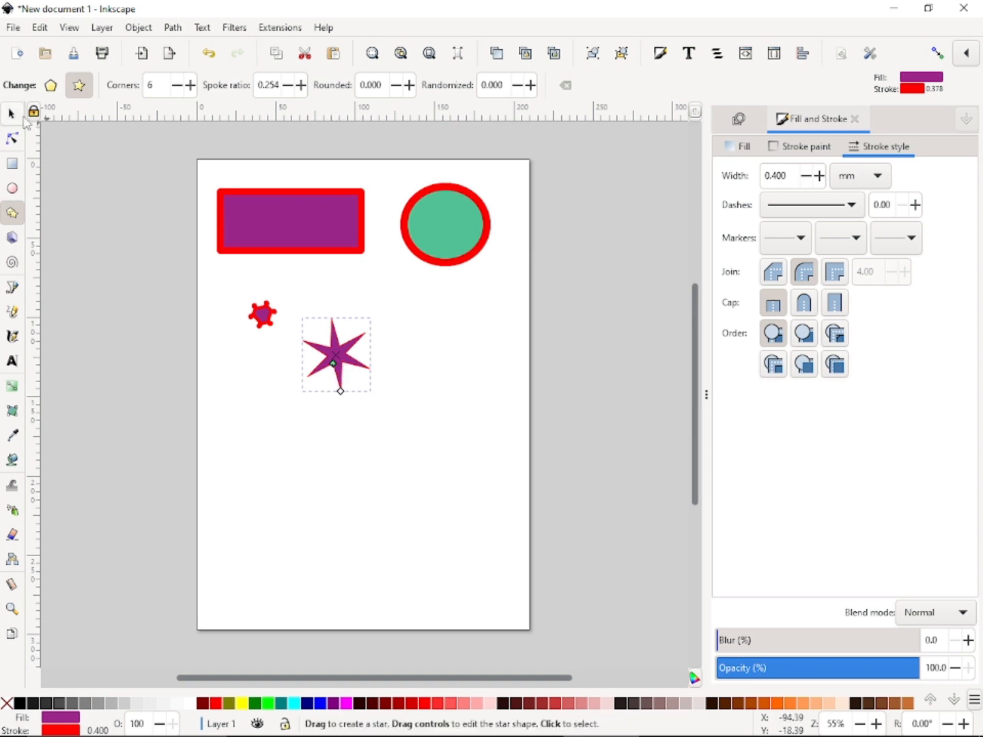
Adjust the six-pointed star's tip and base radius handles with the Node tool to give it longer, slightly twisted arms.
{"action": "left_click", "coordinate": [11, 113]}
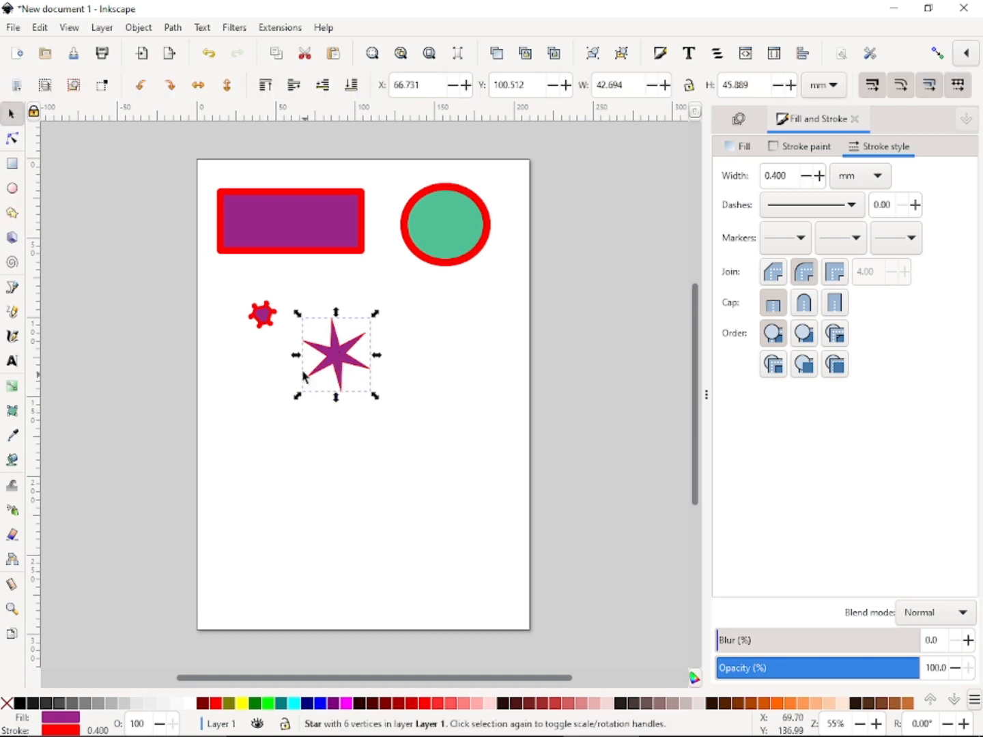
{"action": "left_click", "coordinate": [11, 140]}
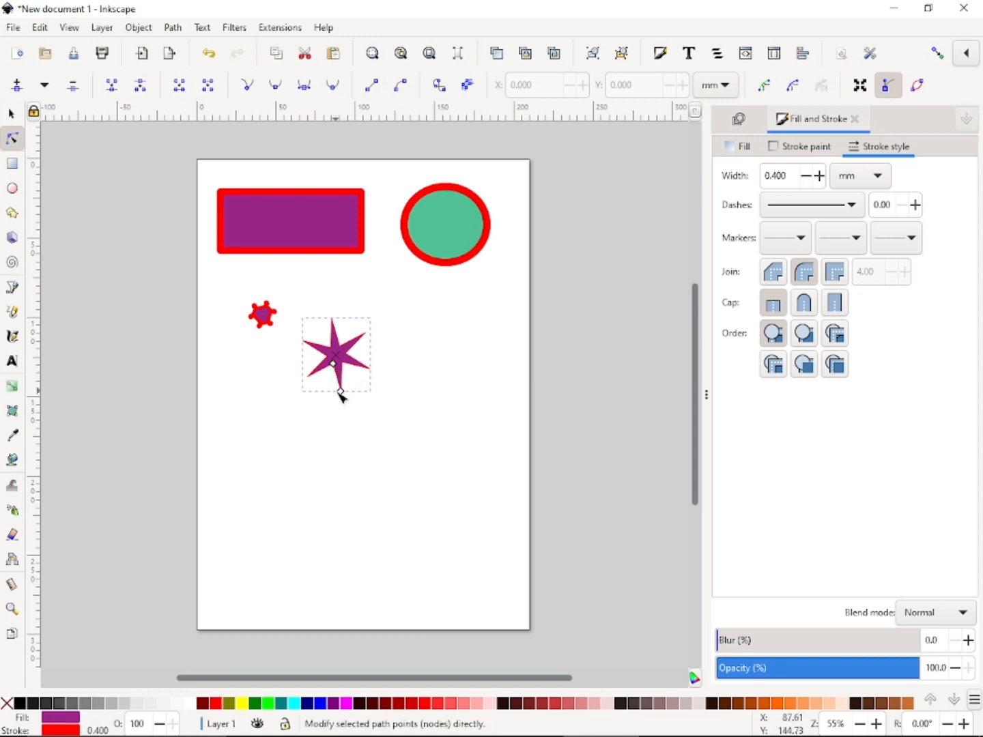
{"action": "mouse_move", "coordinate": [342, 392]}
{"action": "left_mouse_down"}
{"action": "mouse_move", "coordinate": [367, 386]}
{"action": "mouse_move", "coordinate": [372, 410]}
{"action": "mouse_move", "coordinate": [342, 369]}
{"action": "left_mouse_up"}
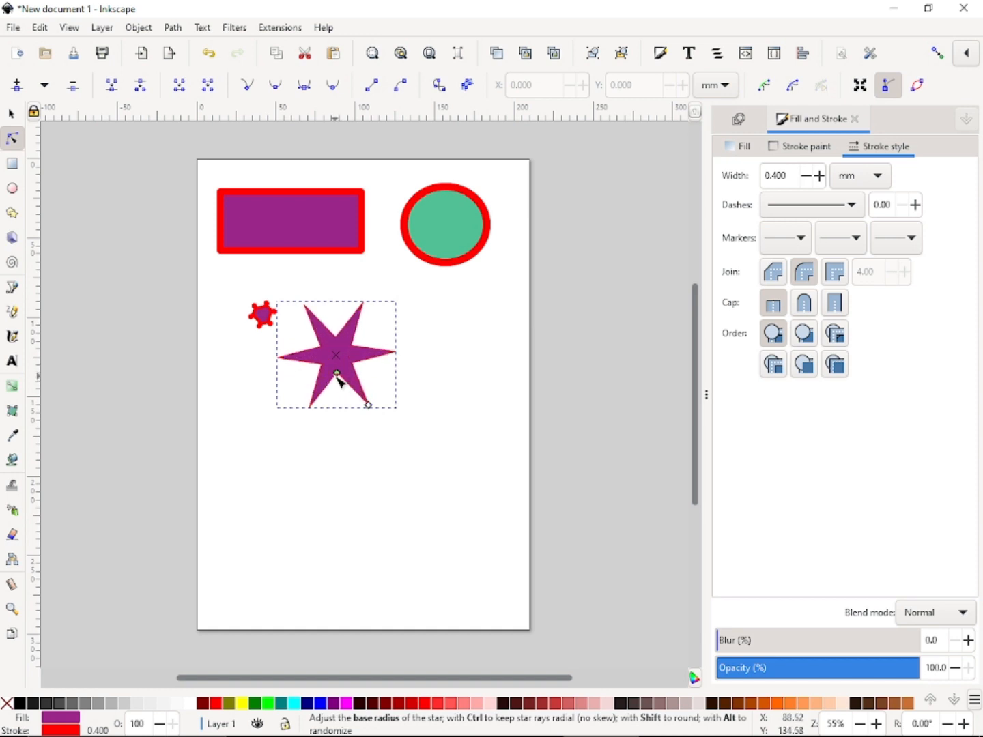
{"action": "mouse_move", "coordinate": [336, 375]}
{"action": "left_mouse_down"}
{"action": "mouse_move", "coordinate": [326, 368]}
{"action": "mouse_move", "coordinate": [339, 365]}
{"action": "mouse_move", "coordinate": [335, 373]}
{"action": "left_mouse_up"}
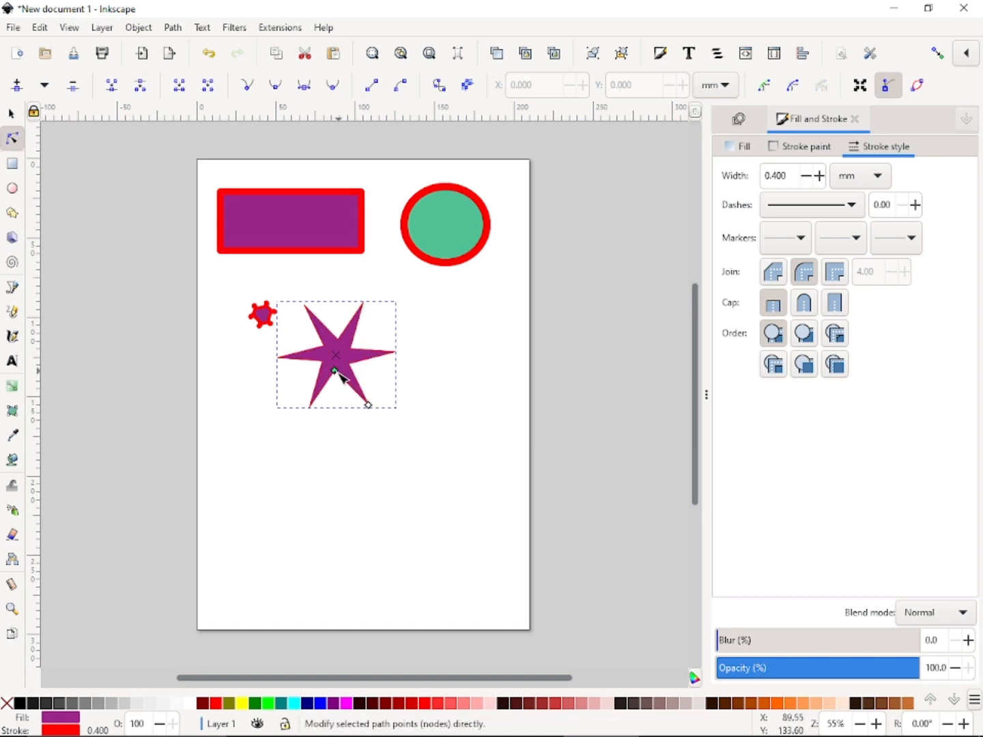
{"action": "mouse_move", "coordinate": [340, 378]}
{"action": "left_mouse_down"}
{"action": "mouse_move", "coordinate": [334, 357]}
{"action": "mouse_move", "coordinate": [340, 377]}
{"action": "mouse_move", "coordinate": [353, 375]}
{"action": "mouse_move", "coordinate": [342, 365]}
{"action": "left_mouse_up"}
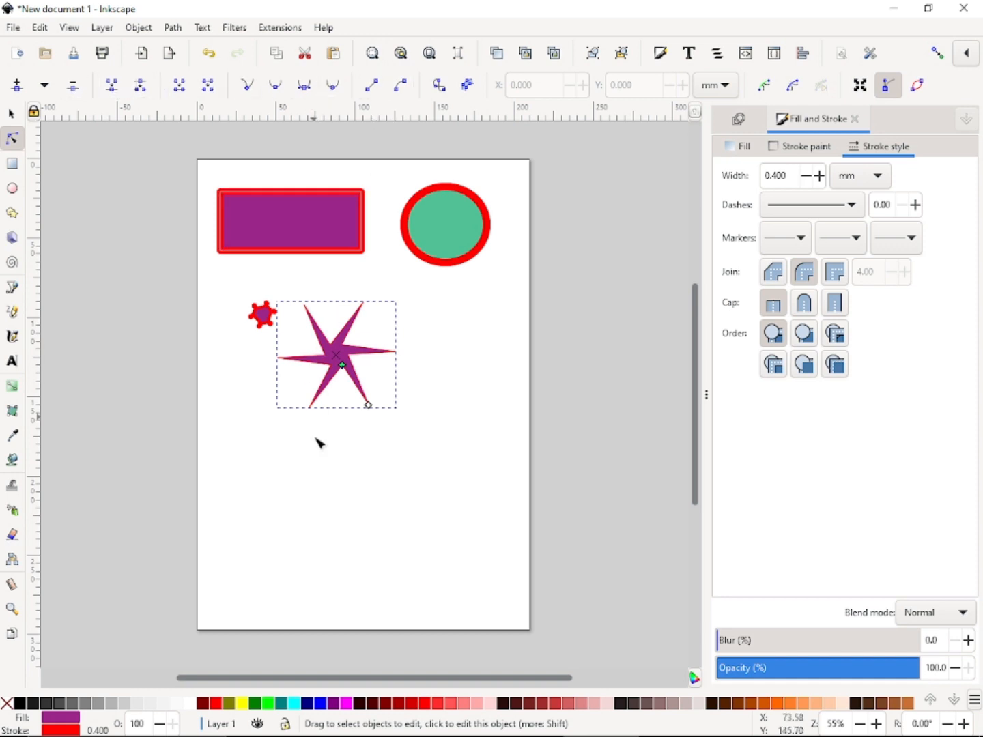
{"action": "mouse_move", "coordinate": [345, 369]}
{"action": "left_mouse_down"}
{"action": "mouse_move", "coordinate": [347, 378]}
{"action": "mouse_move", "coordinate": [344, 369]}
{"action": "left_mouse_up"}
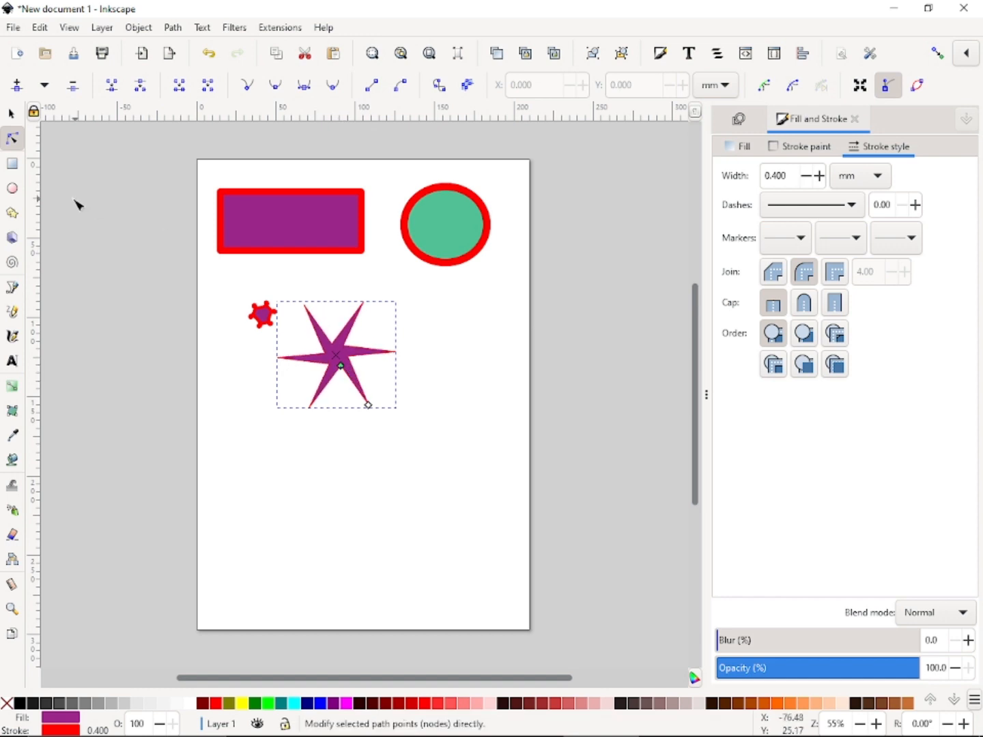
Draw a large 3D box in the empty area below the six-pointed star.
{"action": "left_click", "coordinate": [14, 239]}
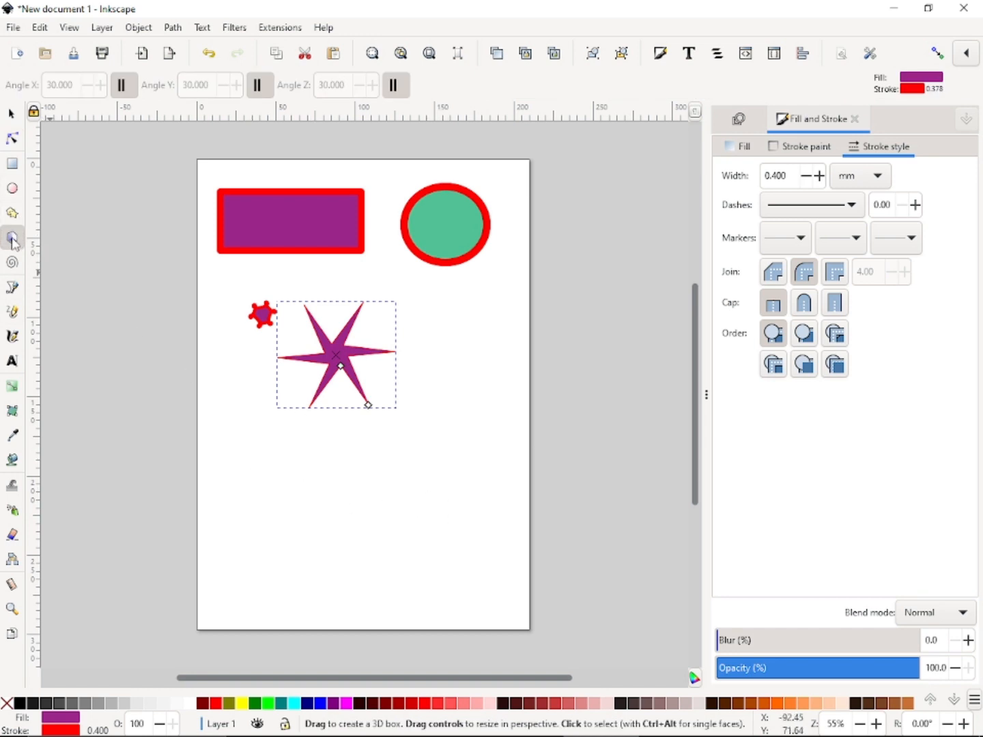
{"action": "left_click_drag", "start_coordinate": [229, 461], "coordinate": [371, 442]}
Shrink the 3D box in perspective by moving its corner handles with the Node tool.
{"action": "left_click", "coordinate": [11, 138]}
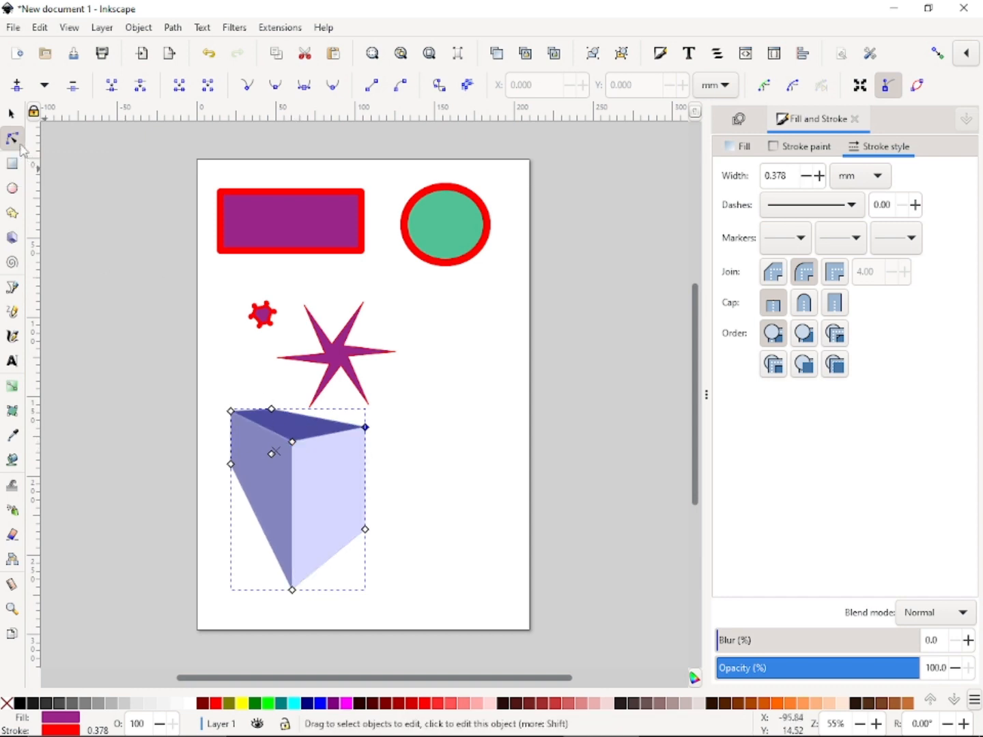
{"action": "left_click", "coordinate": [292, 444]}
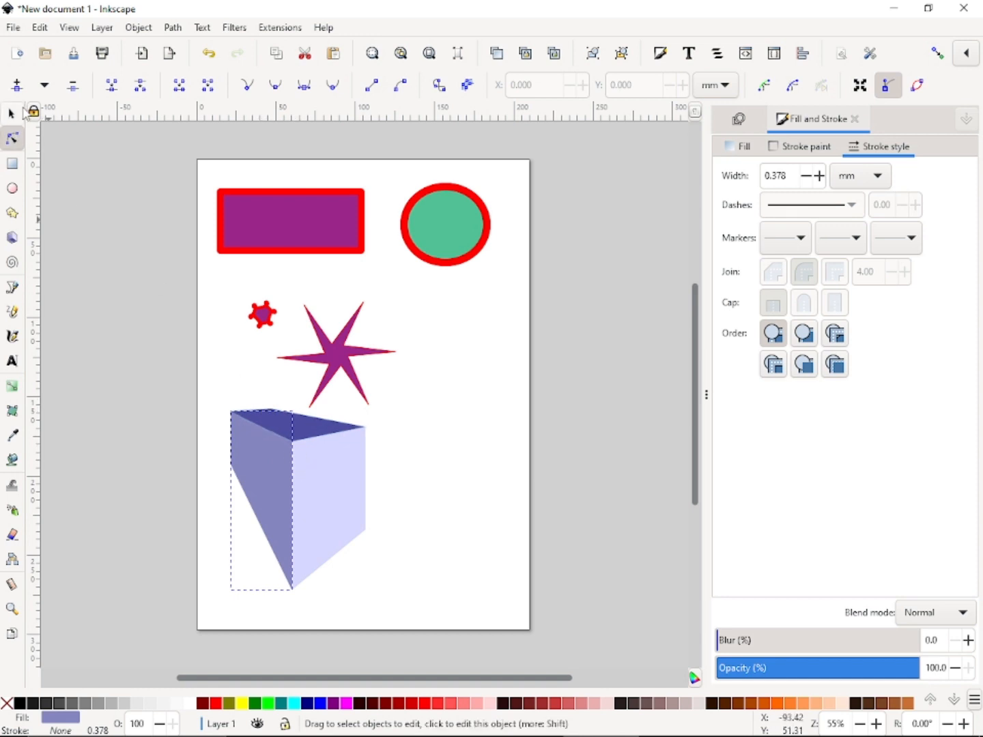
{"action": "left_click", "coordinate": [12, 115]}
{"action": "key", "text": "Escape"}
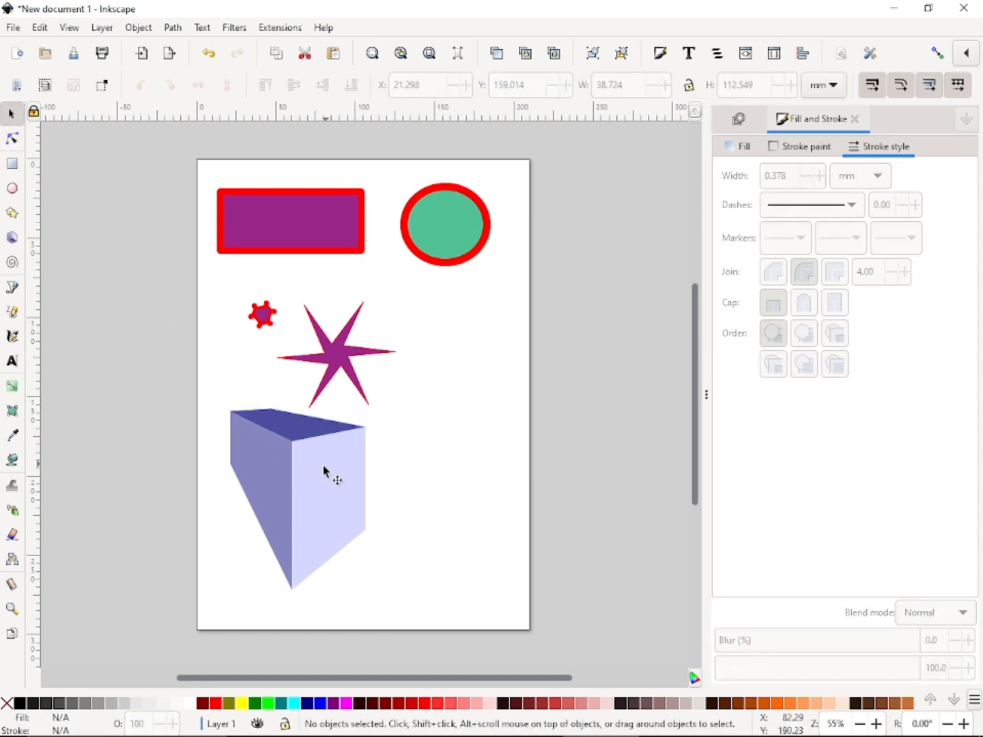
{"action": "left_click", "coordinate": [328, 478]}
{"action": "left_click", "coordinate": [13, 139]}
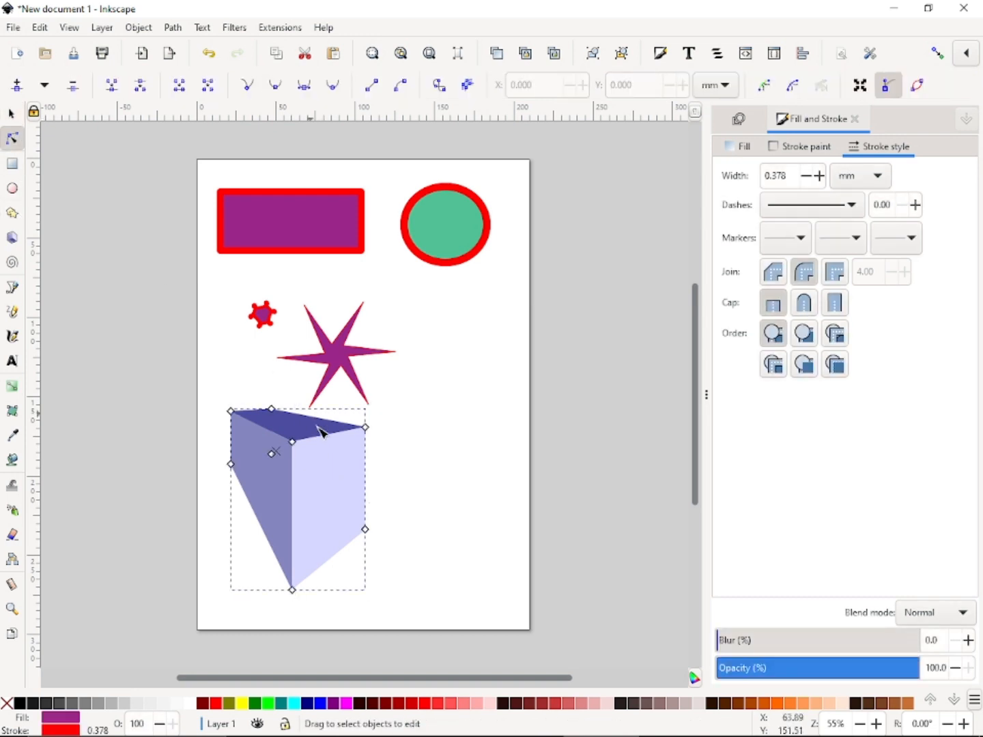
{"action": "left_click_drag", "start_coordinate": [298, 445], "coordinate": [267, 448]}
{"action": "mouse_move", "coordinate": [258, 519]}
{"action": "left_mouse_down"}
{"action": "mouse_move", "coordinate": [261, 495]}
{"action": "mouse_move", "coordinate": [258, 518]}
{"action": "left_mouse_up"}
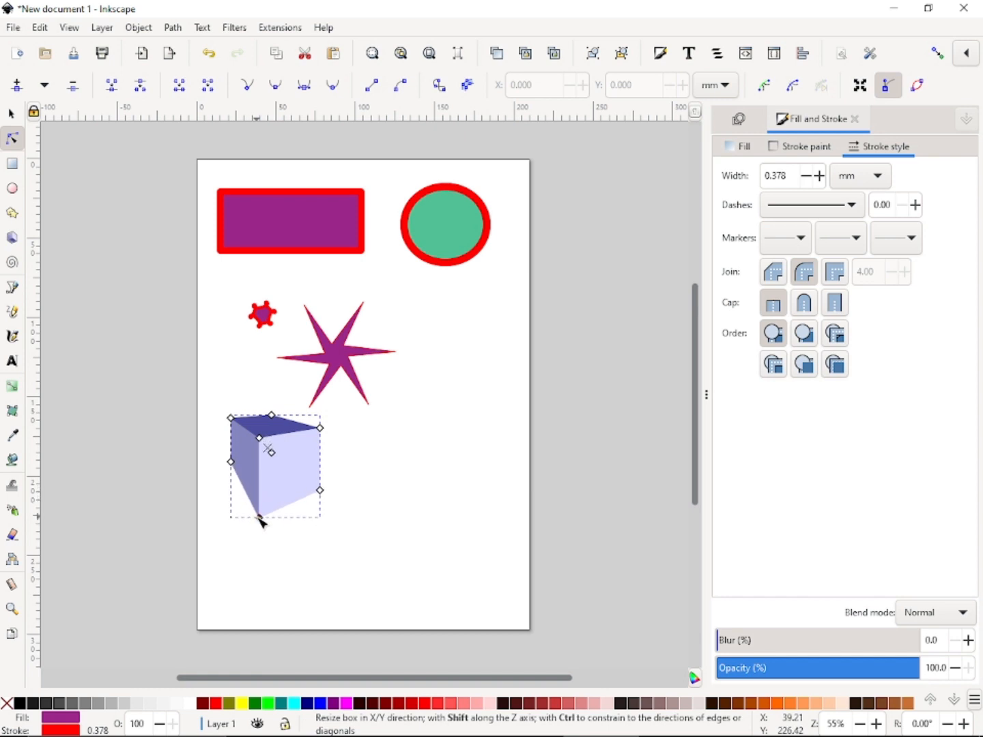
Select the 3D box's left side face on its own and stretch it to about 20 mm wide.
{"action": "left_click", "coordinate": [326, 435]}
{"action": "left_click", "coordinate": [274, 462]}
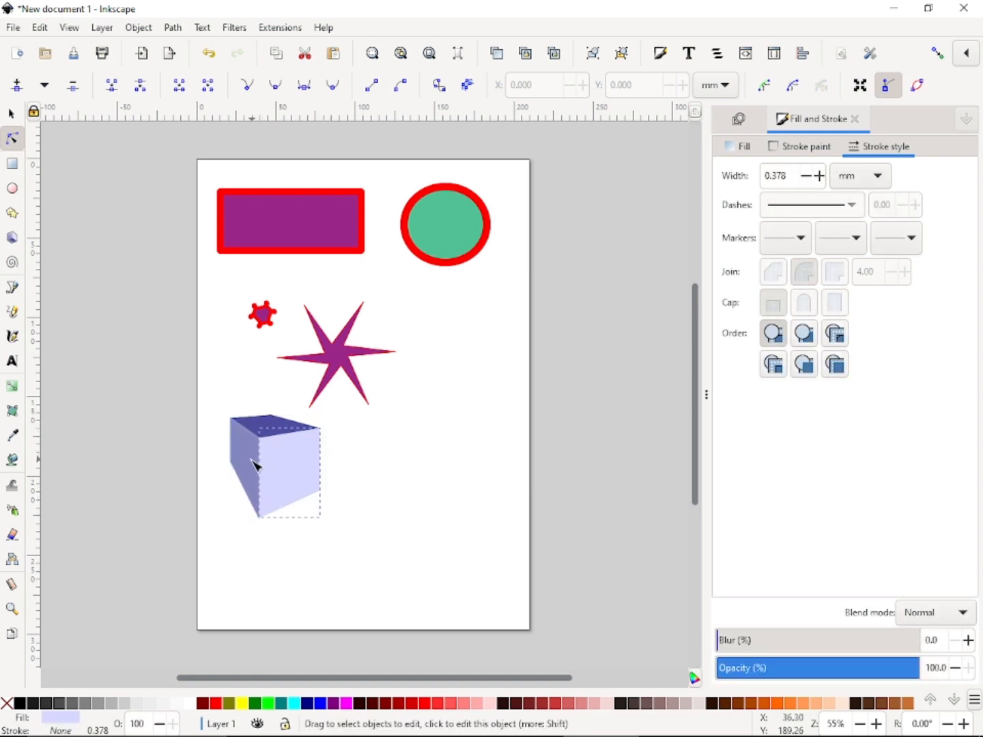
{"action": "left_click", "coordinate": [255, 464]}
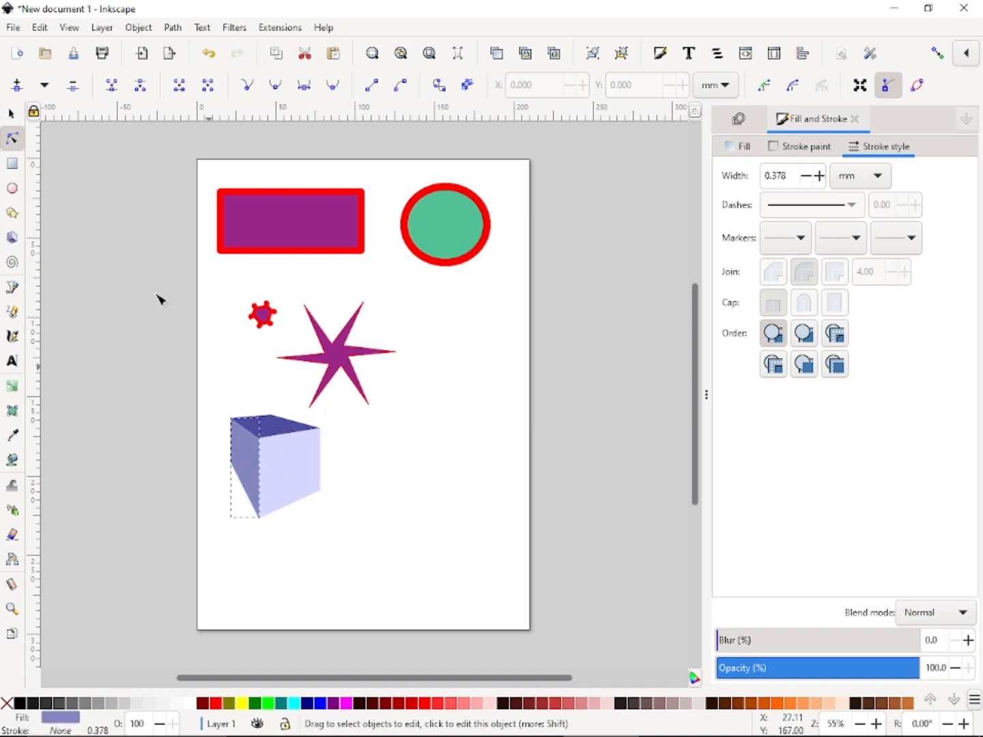
{"action": "left_click", "coordinate": [10, 114]}
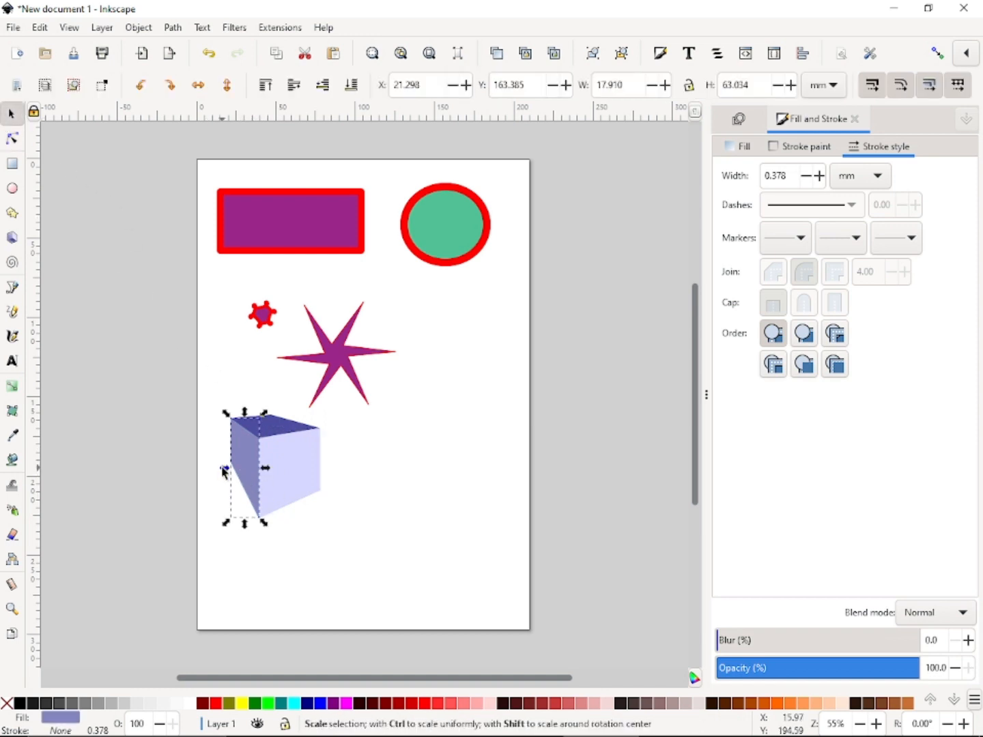
{"action": "left_click_drag", "start_coordinate": [225, 470], "coordinate": [220, 397]}
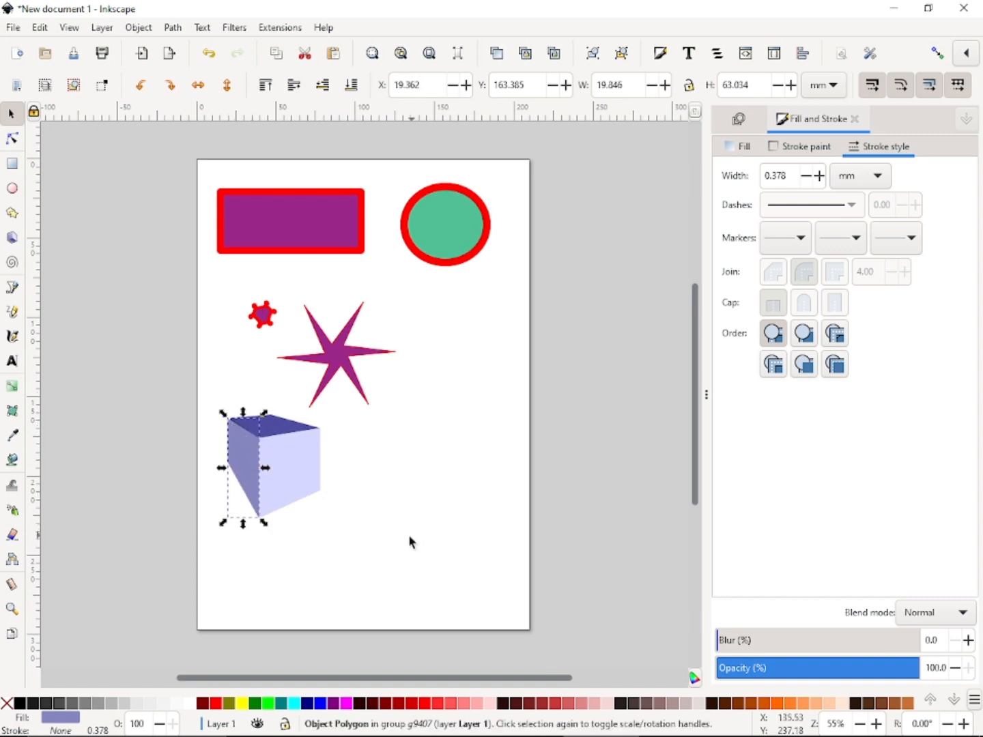
Arrange the enlarged small star, the six-pointed star and the 3D box, scaled to about 35 × 41 mm, in a row below the rectangle and circle.
{"action": "left_click_drag", "start_coordinate": [396, 553], "coordinate": [463, 341]}
{"action": "left_click_drag", "start_coordinate": [265, 330], "coordinate": [234, 316]}
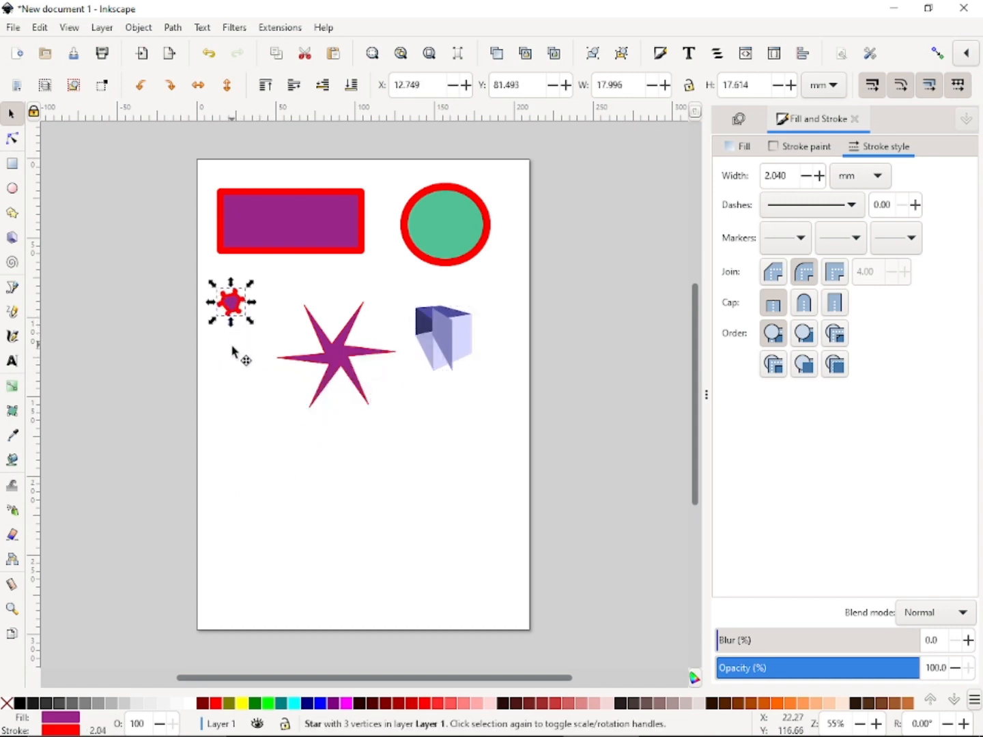
{"action": "left_click_drag", "start_coordinate": [233, 326], "coordinate": [236, 356]}
{"action": "left_click_drag", "start_coordinate": [334, 369], "coordinate": [335, 338]}
{"action": "left_click_drag", "start_coordinate": [459, 341], "coordinate": [468, 340]}
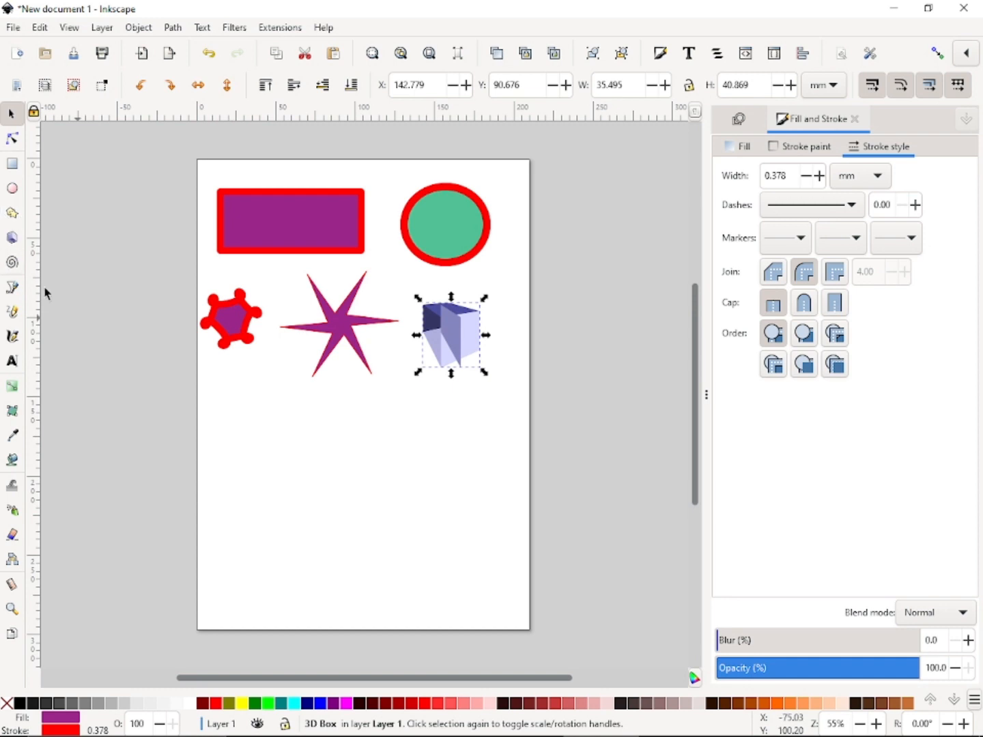
Draw a spiral about 63 × 59 mm below the stars and switch to its scale handles.
{"action": "left_click", "coordinate": [12, 261]}
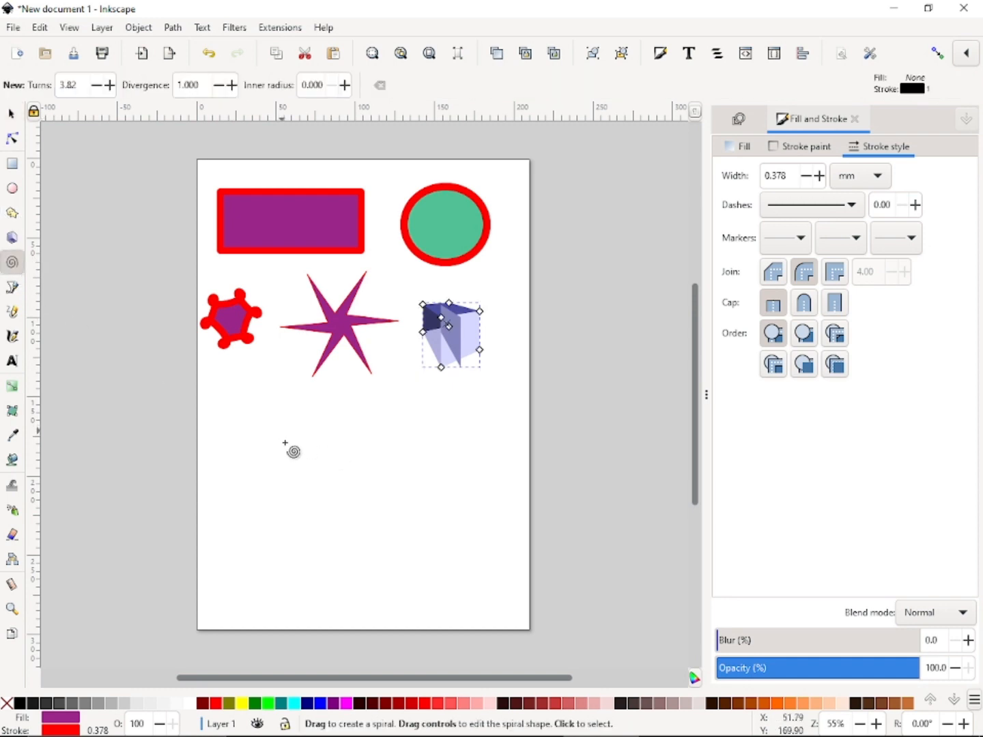
{"action": "left_click_drag", "start_coordinate": [283, 433], "coordinate": [331, 424]}
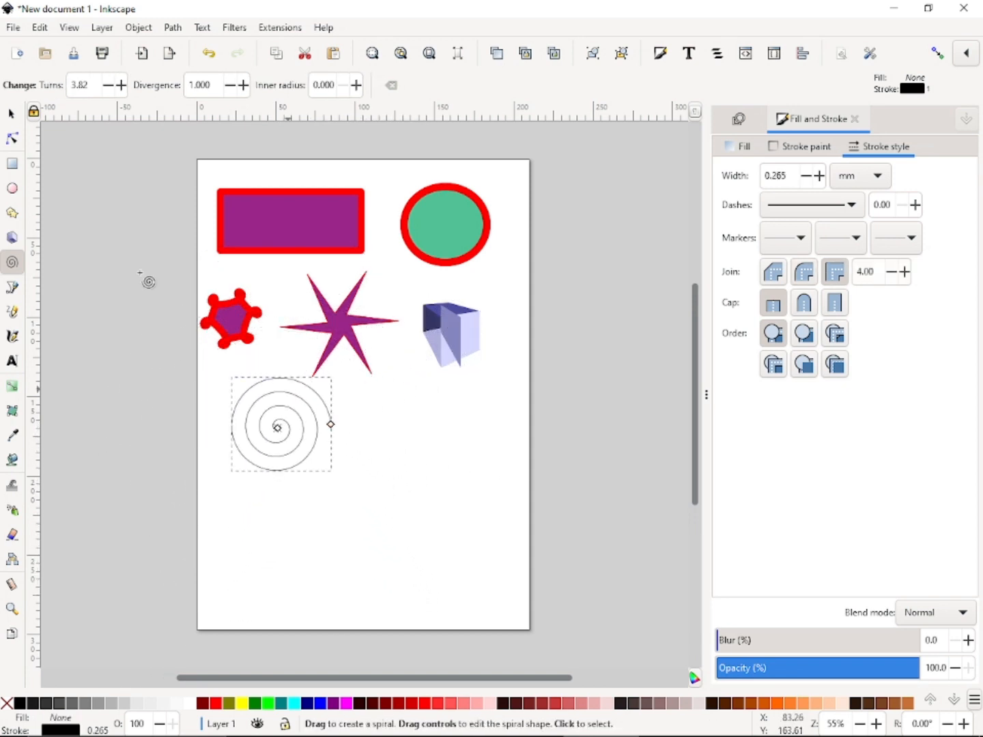
{"action": "left_click", "coordinate": [12, 118]}
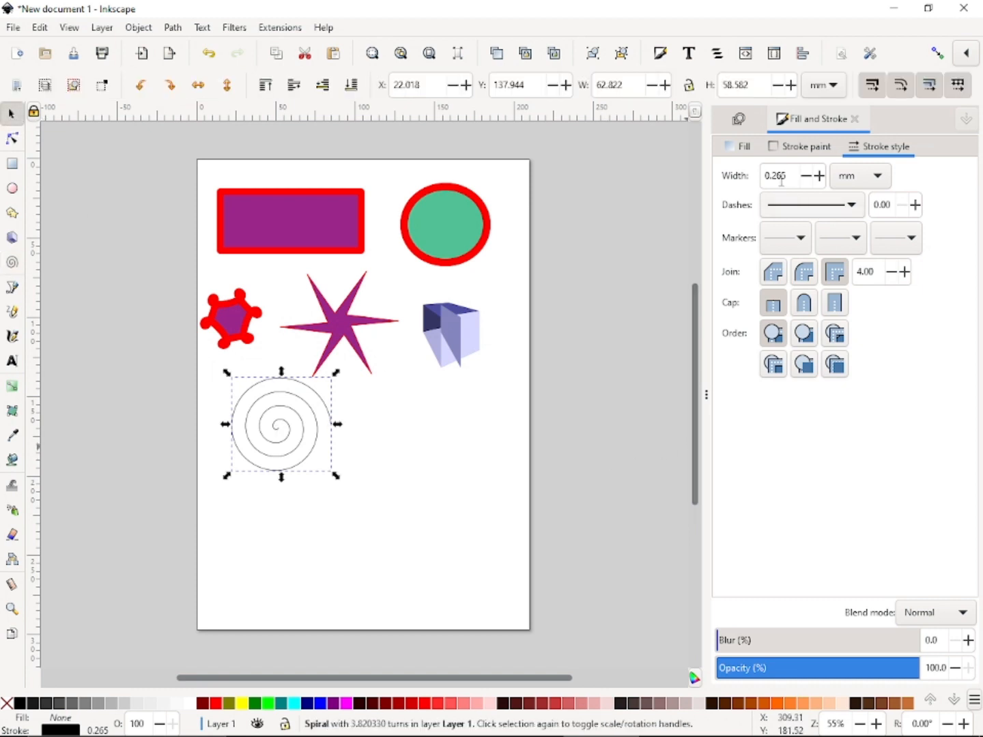
Try a flat purple fill on the spiral and remove it again.
{"action": "left_click", "coordinate": [738, 146]}
{"action": "left_click", "coordinate": [747, 172]}
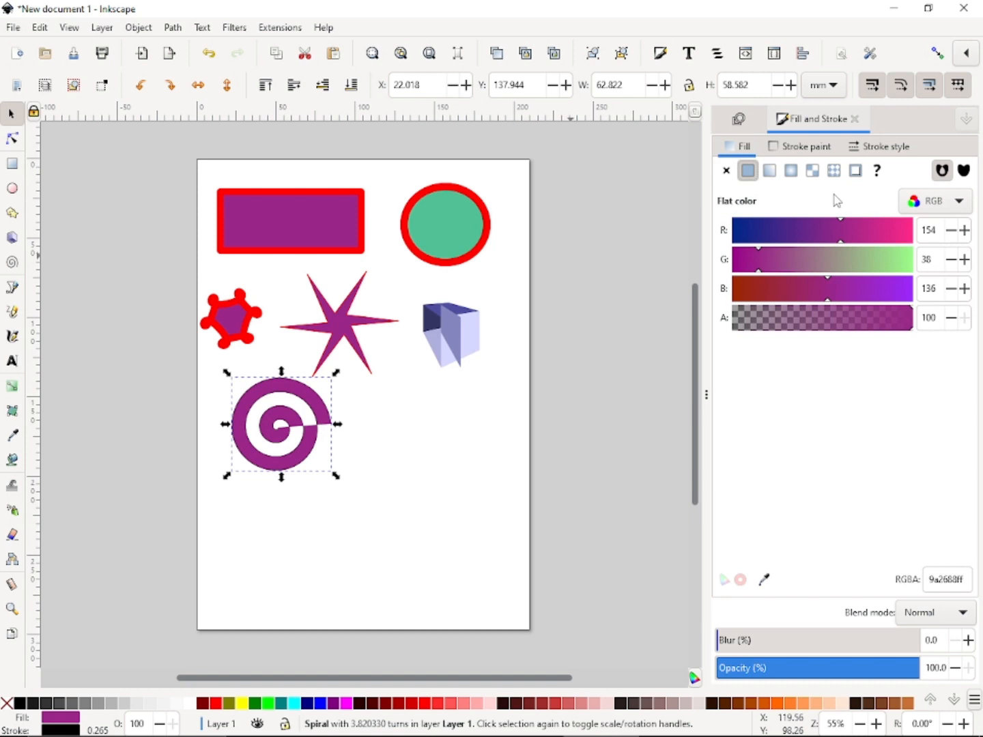
{"action": "left_click", "coordinate": [726, 170]}
Set the spiral's stroke width to 0.665 mm and its stroke colour to dark red with a red value of 187.
{"action": "left_click", "coordinate": [818, 150]}
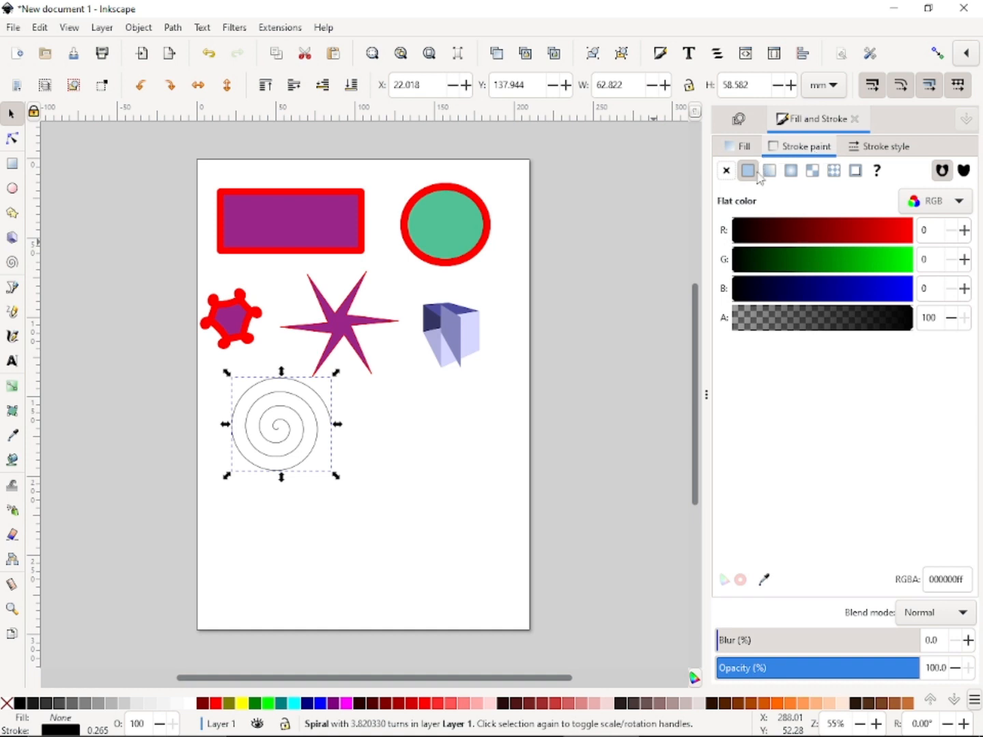
{"action": "left_click", "coordinate": [880, 145]}
{"action": "double_click", "coordinate": [823, 175]}
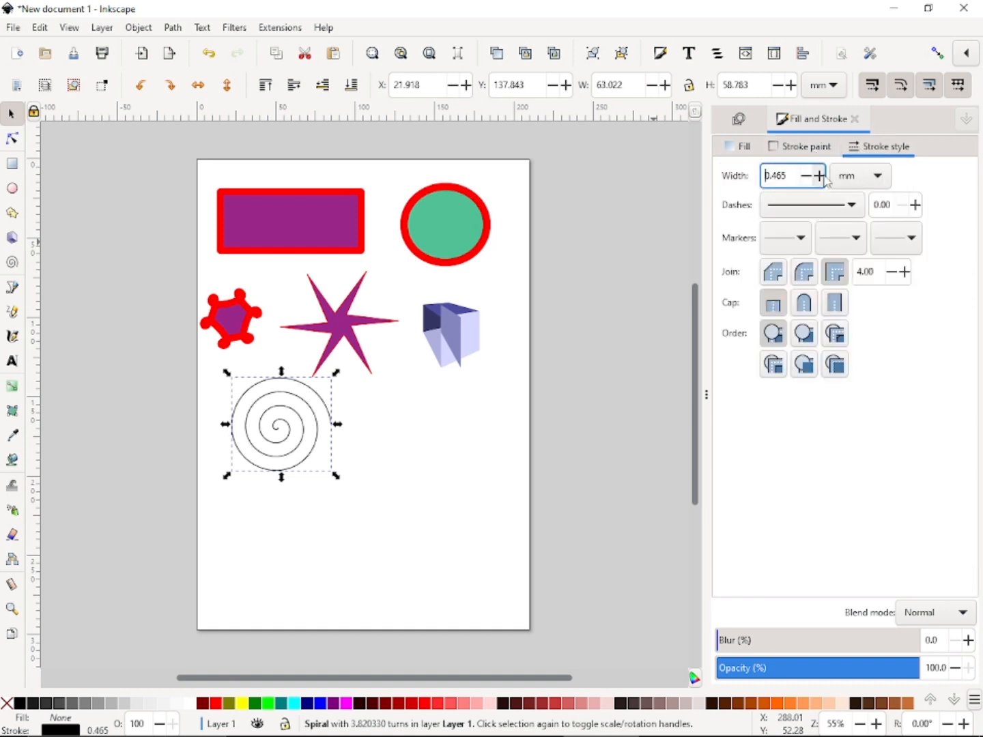
{"action": "double_click", "coordinate": [820, 176]}
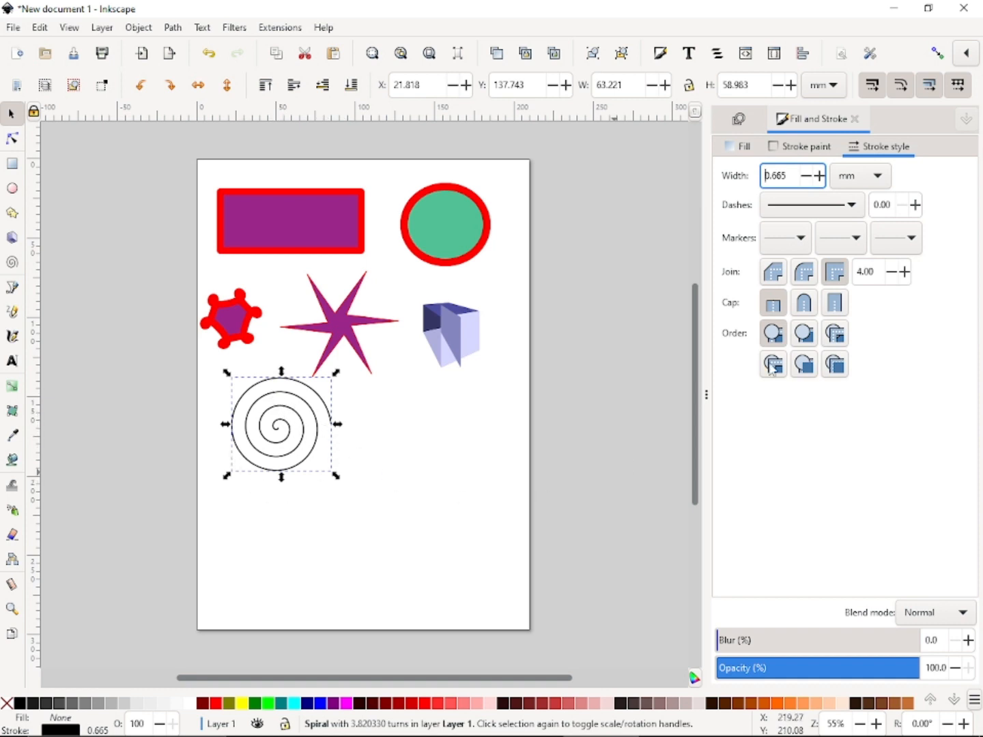
{"action": "left_click", "coordinate": [800, 146]}
{"action": "left_click_drag", "start_coordinate": [773, 226], "coordinate": [864, 225]}
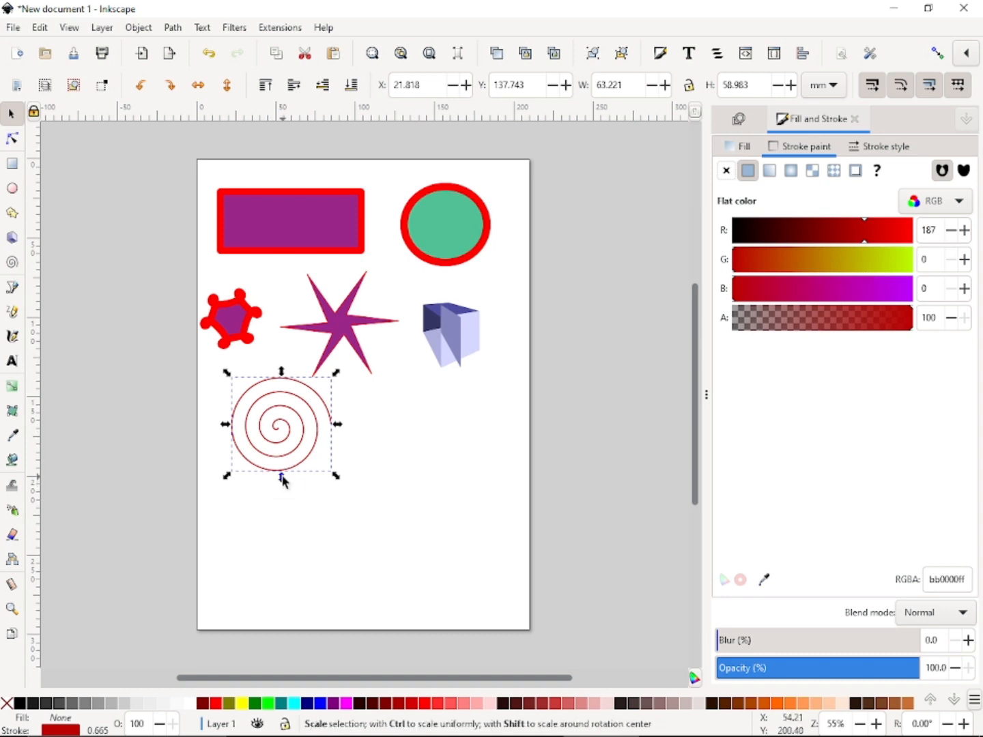
Move and resize the spiral proportionally to about 73 × 68 mm, keeping it below the small star.
{"action": "left_click_drag", "start_coordinate": [281, 479], "coordinate": [328, 610]}
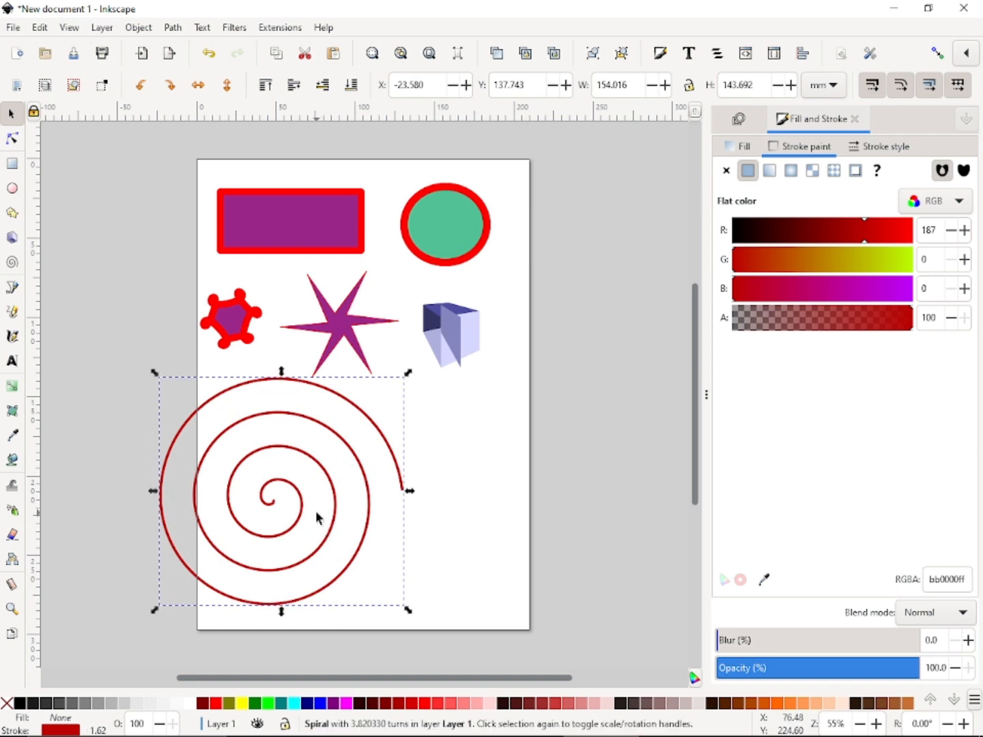
{"action": "left_click_drag", "start_coordinate": [310, 519], "coordinate": [367, 519]}
{"action": "left_click_drag", "start_coordinate": [348, 616], "coordinate": [287, 465]}
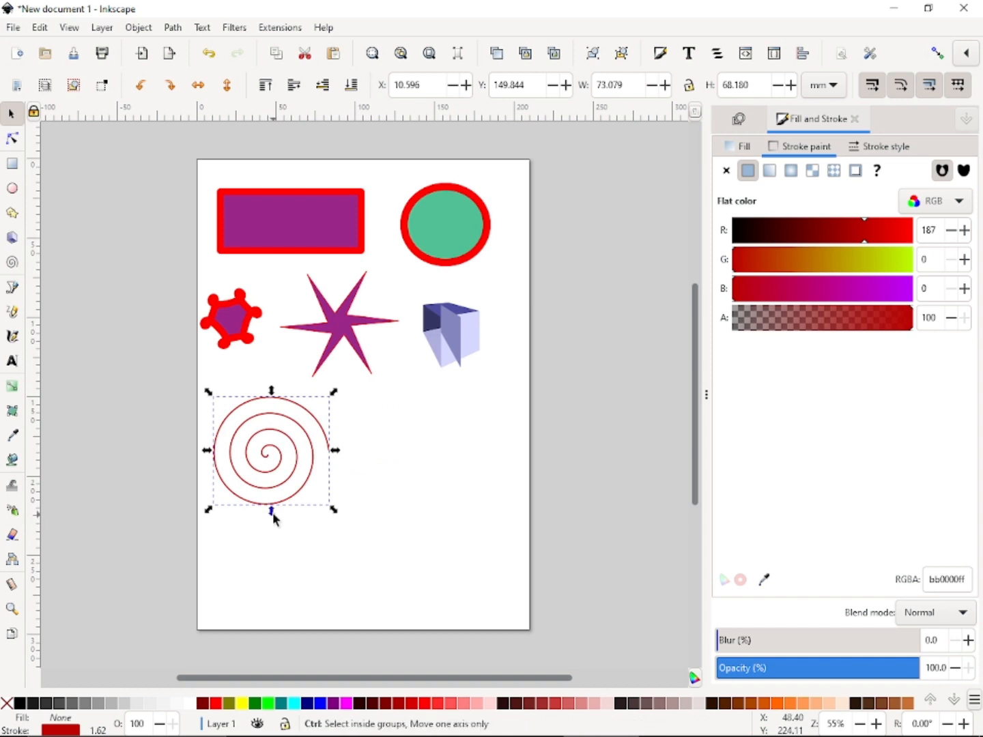
Shrink the spiral proportionally about its centre line to about 60 × 56 mm, keeping its upper edge in place.
{"action": "left_click_drag", "start_coordinate": [273, 514], "coordinate": [274, 493]}
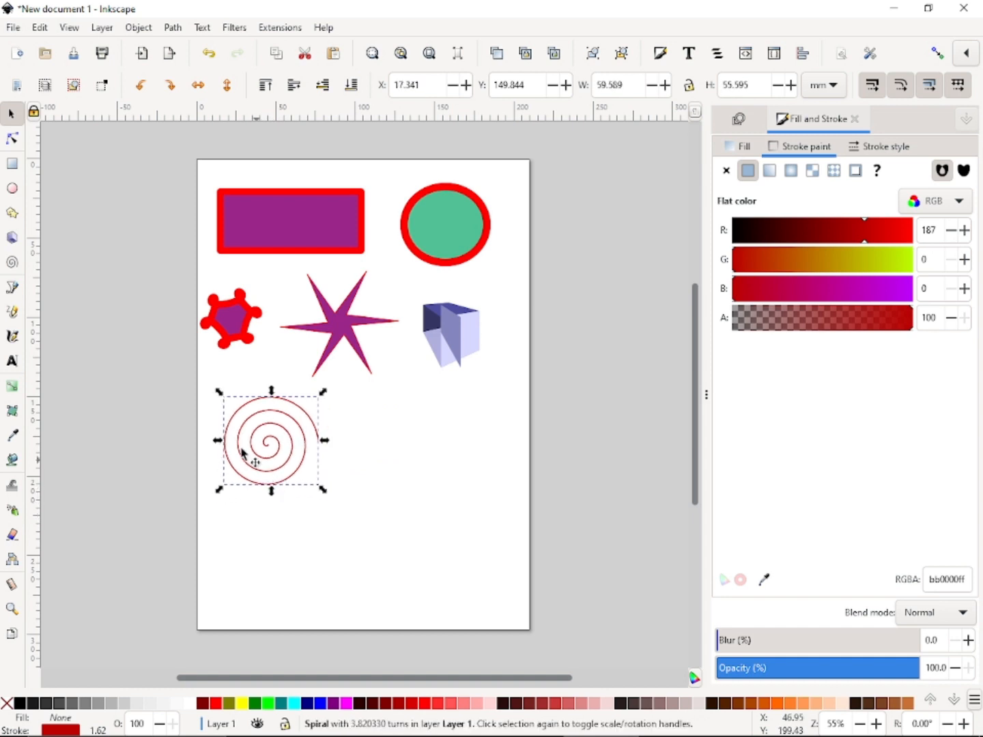
Try the Pen tool in BSpline mode by drawing a closed rounded path from three points beside the spiral.
{"action": "left_click", "coordinate": [12, 290]}
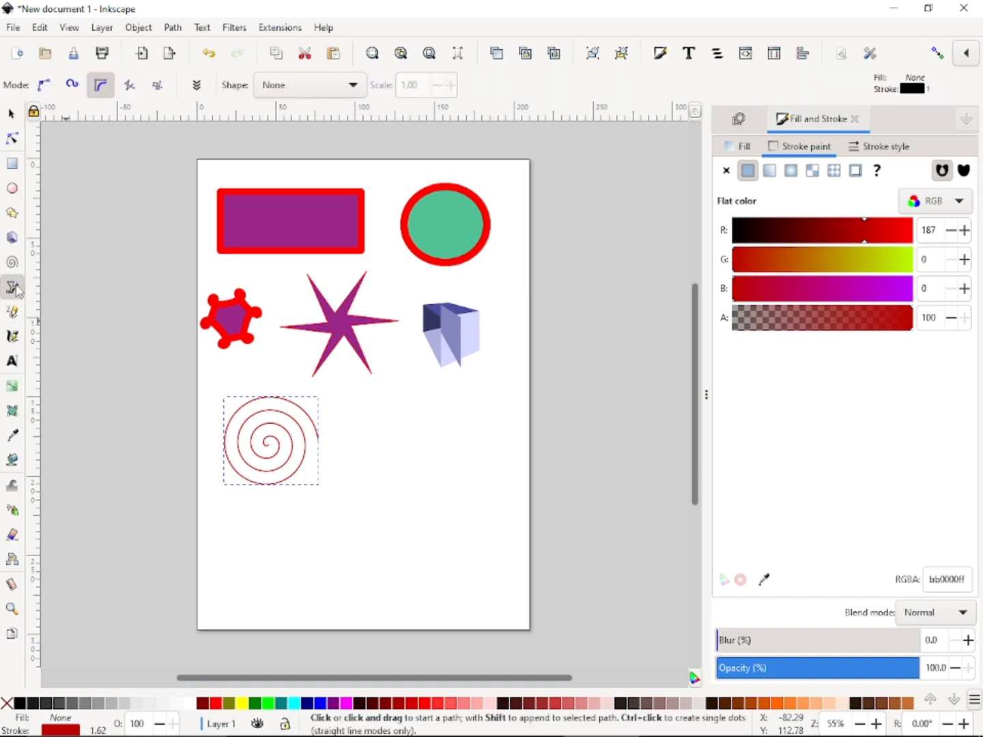
{"action": "left_click", "coordinate": [321, 437]}
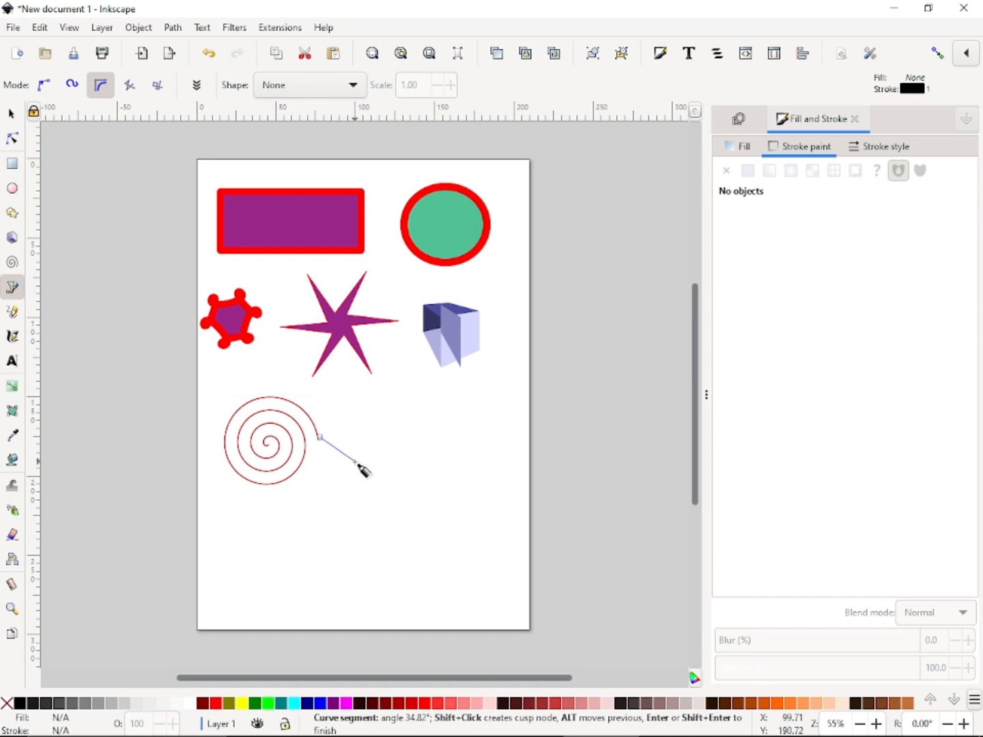
{"action": "key", "text": "Escape"}
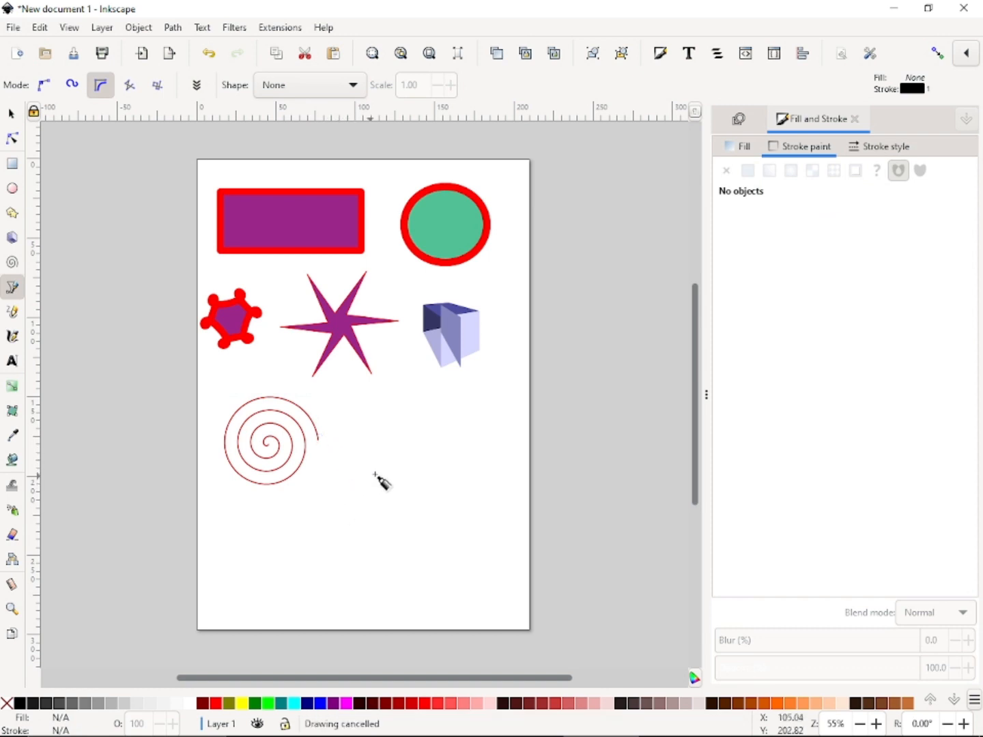
{"action": "left_click", "coordinate": [404, 433]}
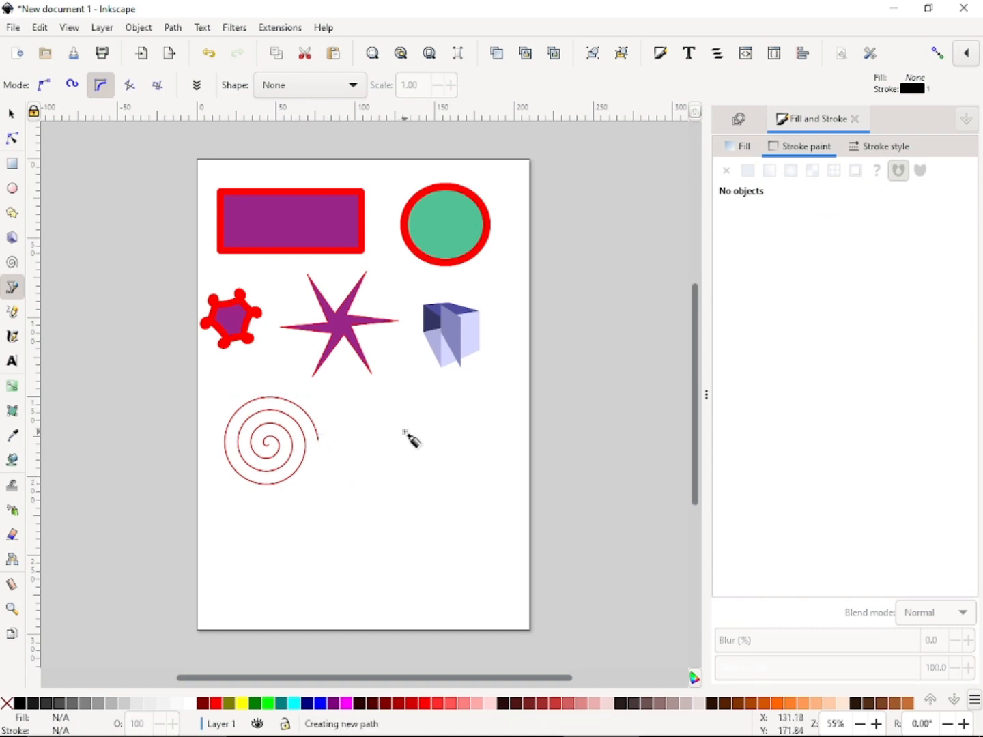
{"action": "left_click", "coordinate": [347, 522]}
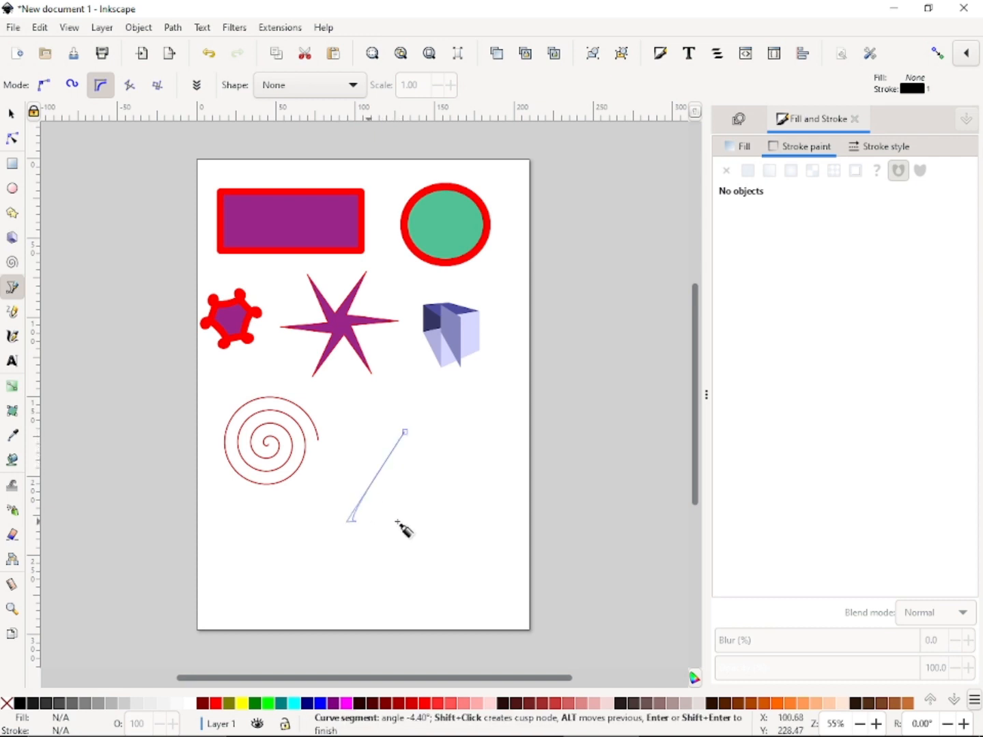
{"action": "left_click", "coordinate": [481, 519]}
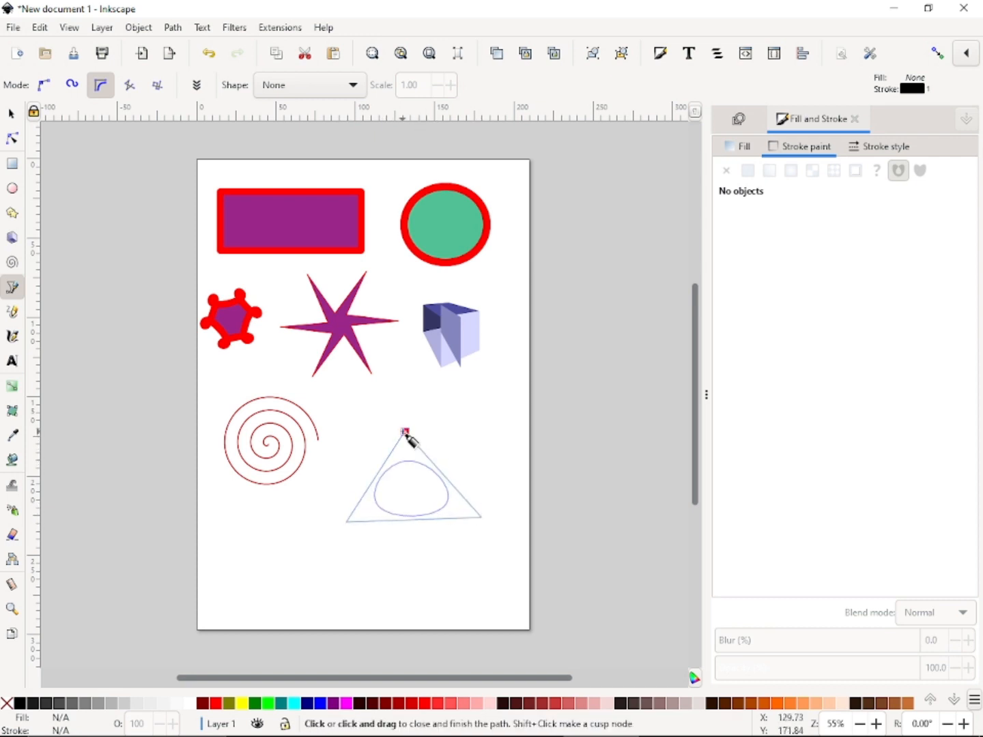
{"action": "left_click", "coordinate": [404, 431]}
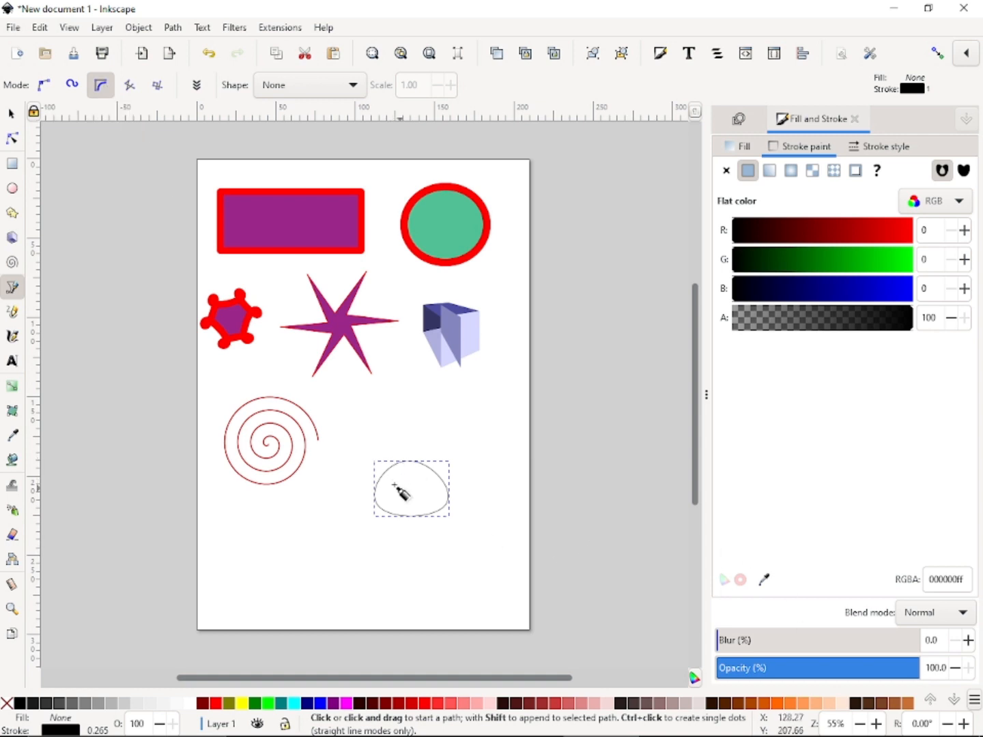
Set the Pen tool to regular Bezier mode and draw a closed triangle below the spiral with a base about 79 mm long.
{"action": "left_click", "coordinate": [46, 83]}
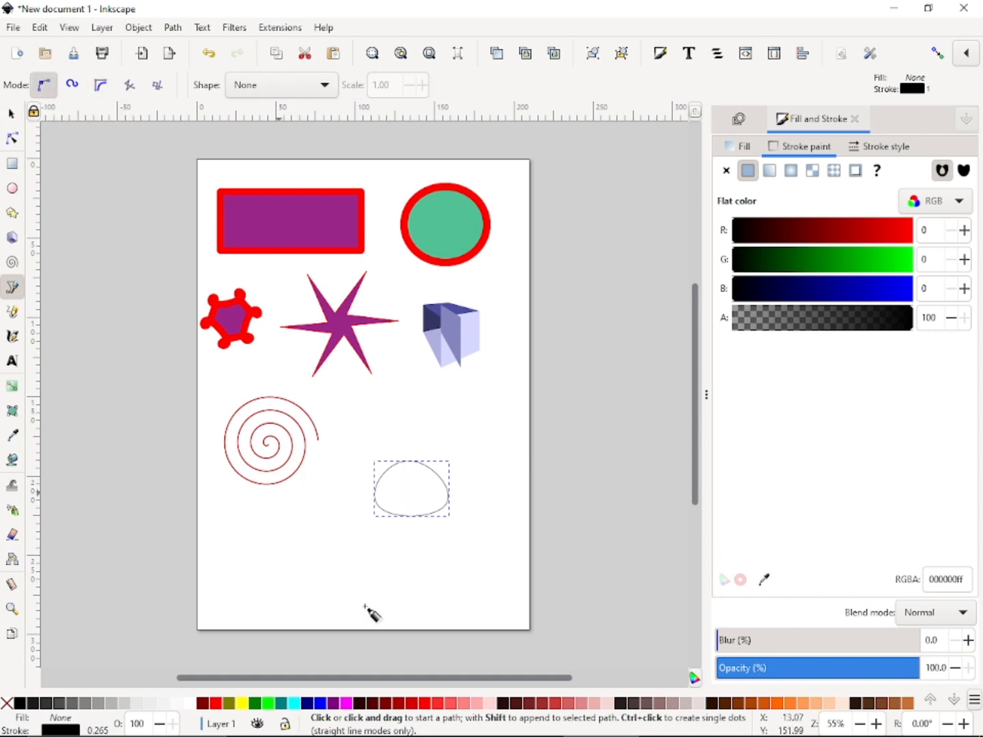
{"action": "left_click", "coordinate": [329, 492]}
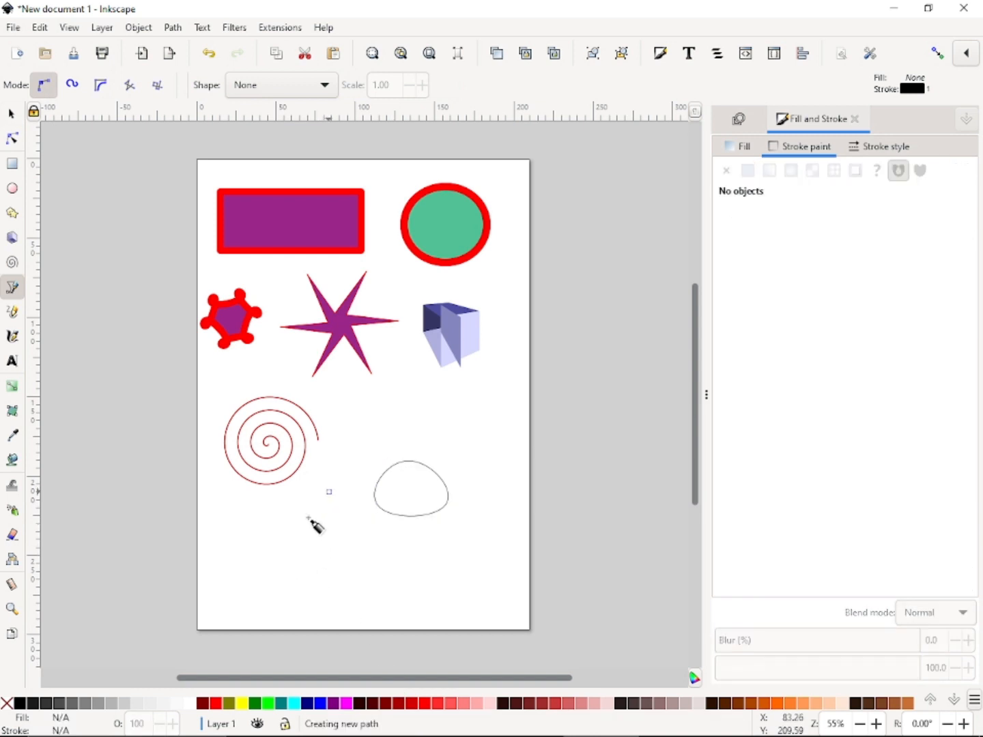
{"action": "left_click", "coordinate": [266, 578]}
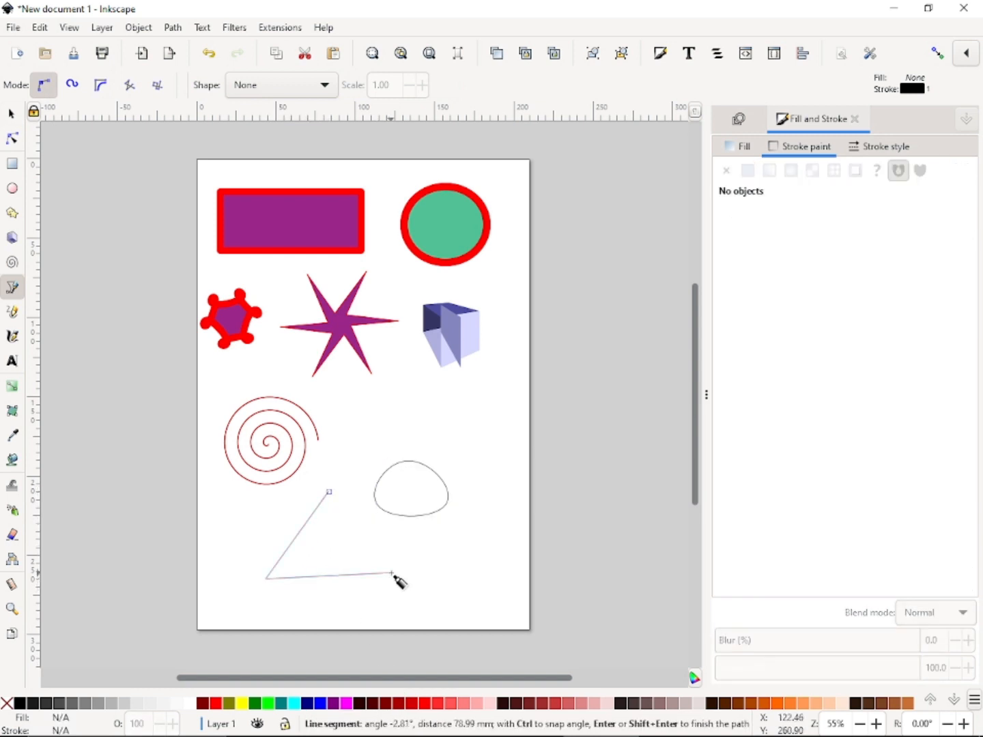
{"action": "left_click", "coordinate": [390, 572]}
{"action": "left_click", "coordinate": [329, 492]}
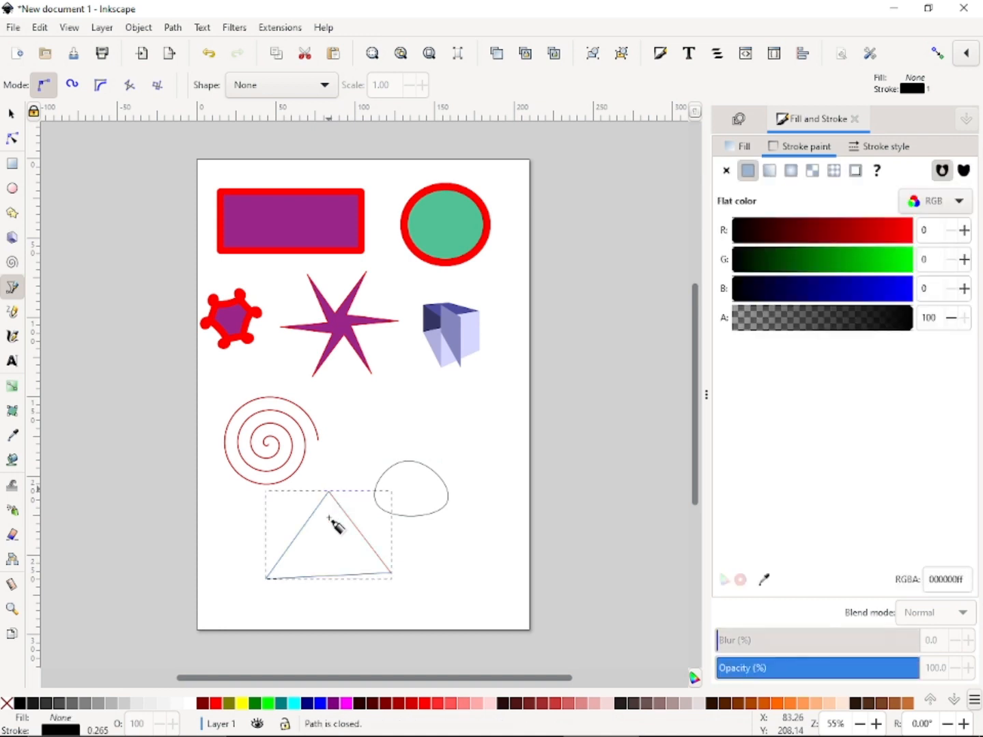
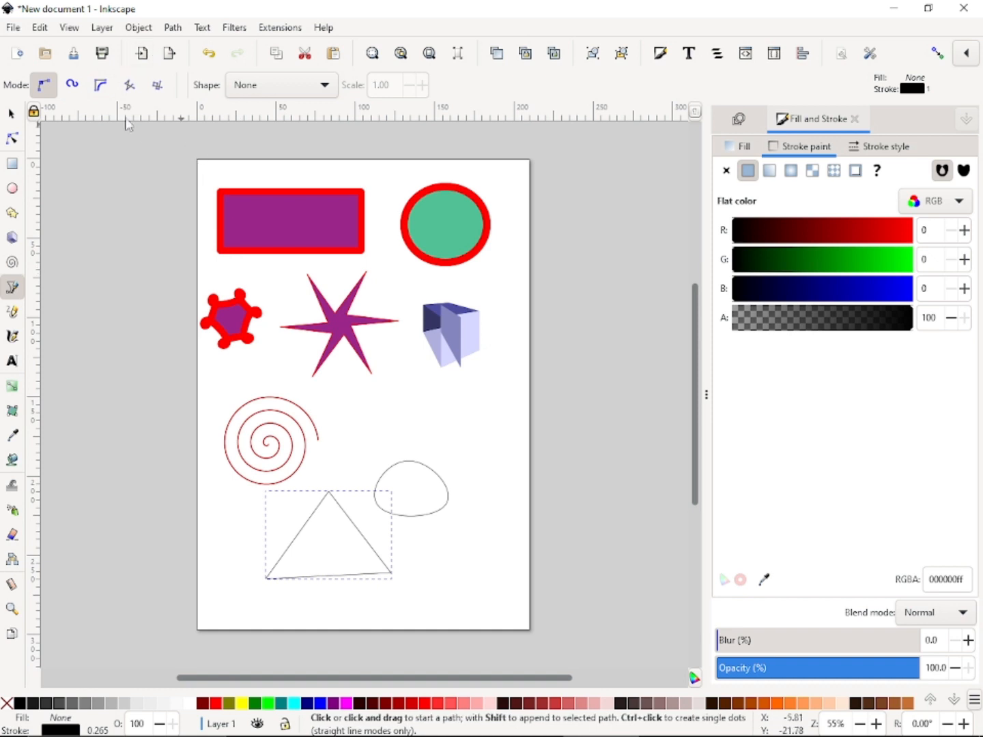
Look through the Pen tool's shape options without changing them, and draw a closed four-sided path beside the spiral extending past the page edge.
{"action": "left_click", "coordinate": [325, 85]}
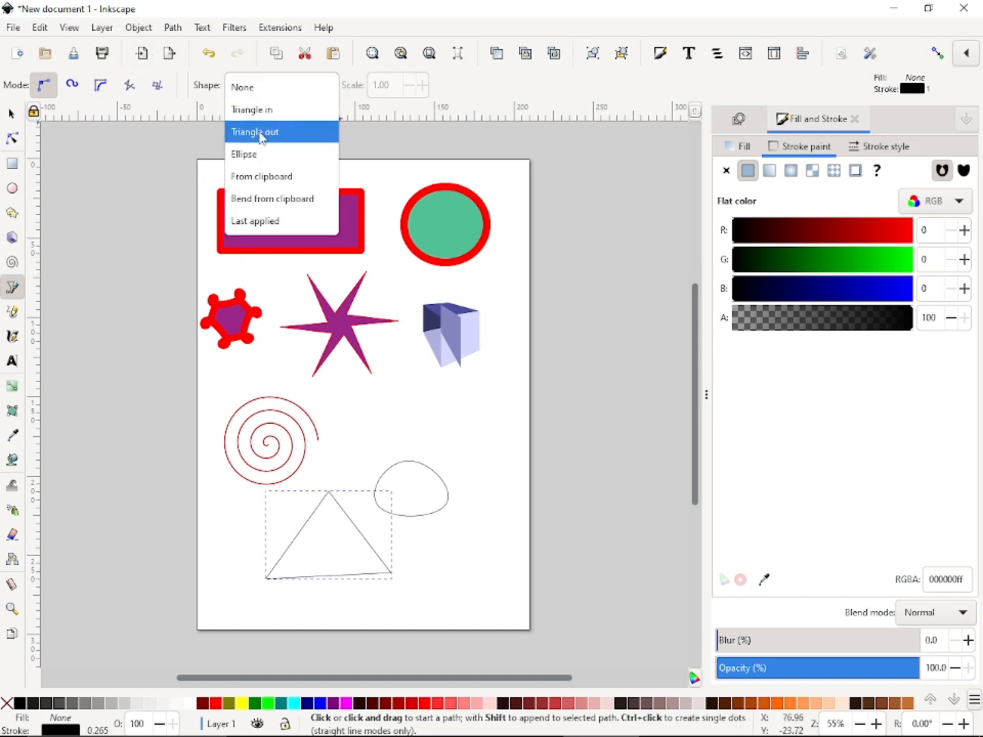
{"action": "left_click", "coordinate": [473, 445]}
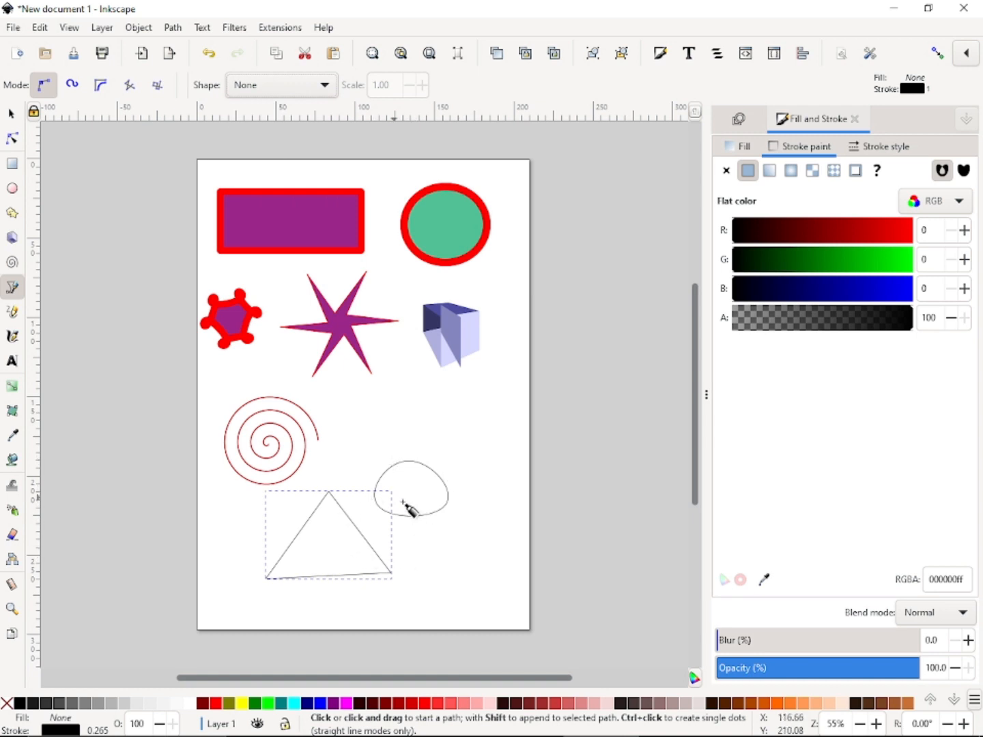
{"action": "left_click", "coordinate": [438, 422]}
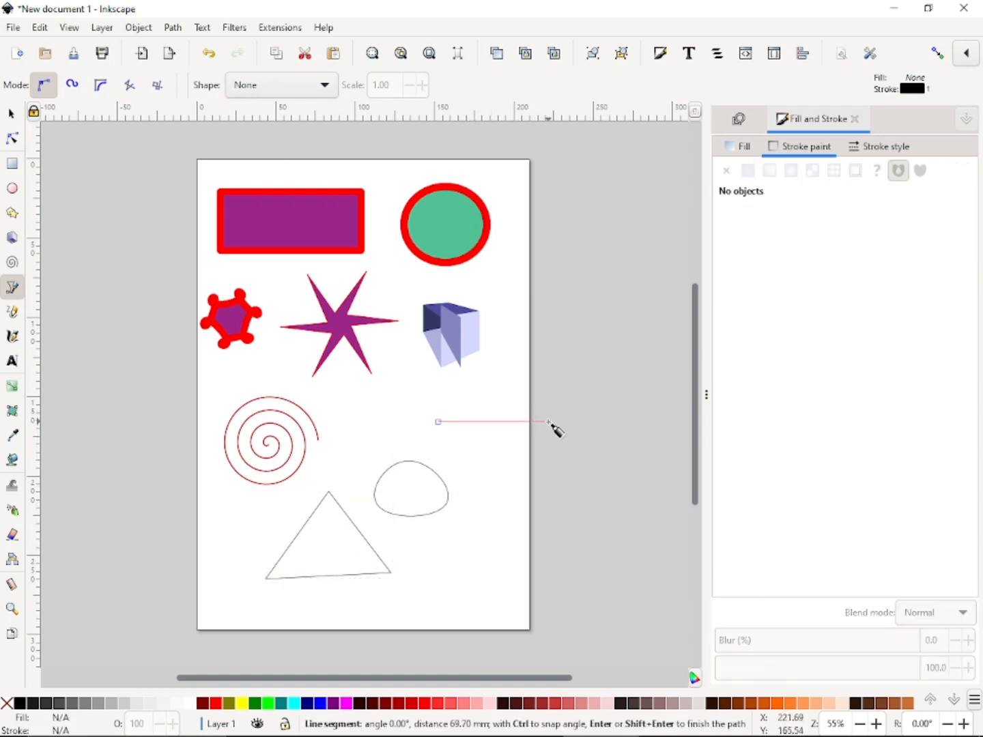
{"action": "left_click", "coordinate": [548, 423]}
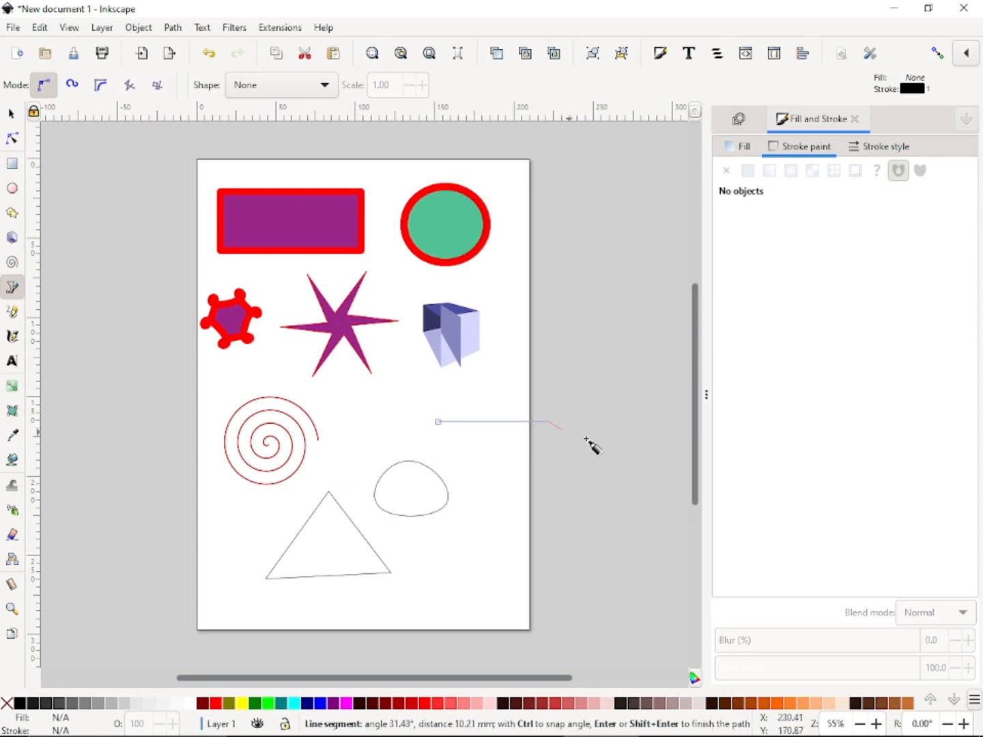
{"action": "left_click", "coordinate": [606, 472]}
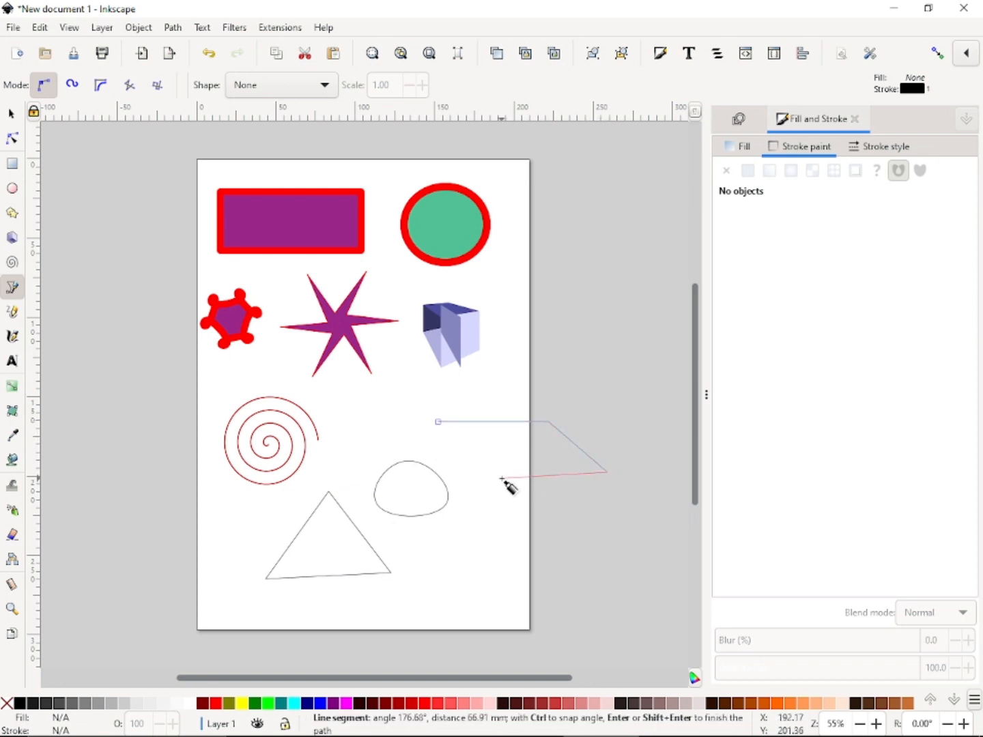
{"action": "left_click", "coordinate": [448, 471]}
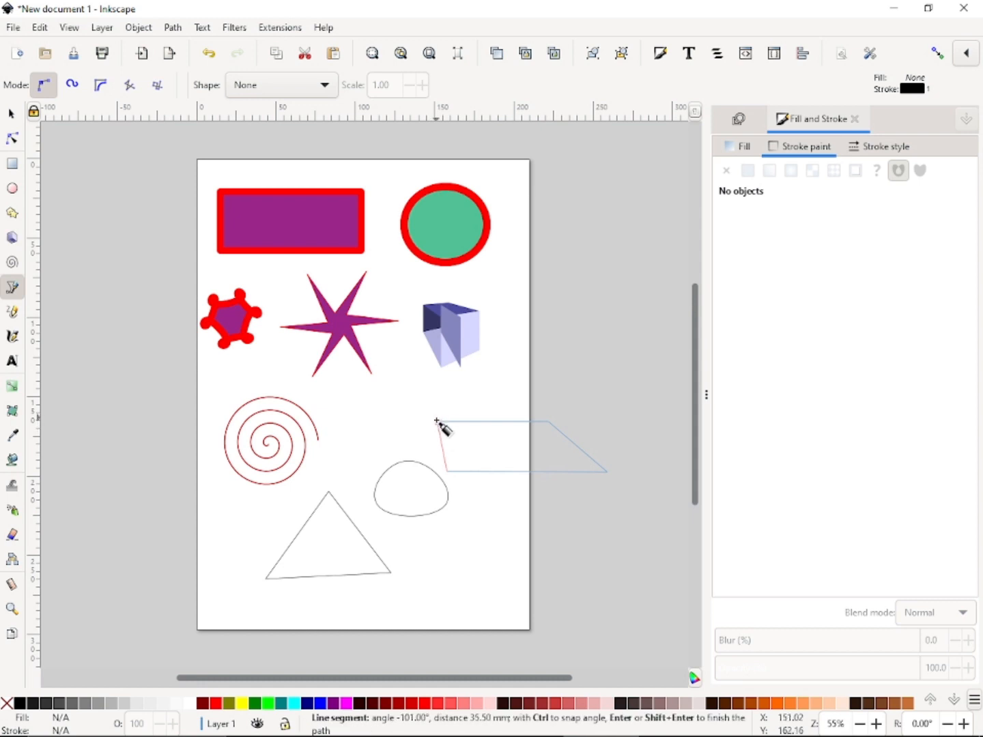
{"action": "left_click", "coordinate": [439, 422]}
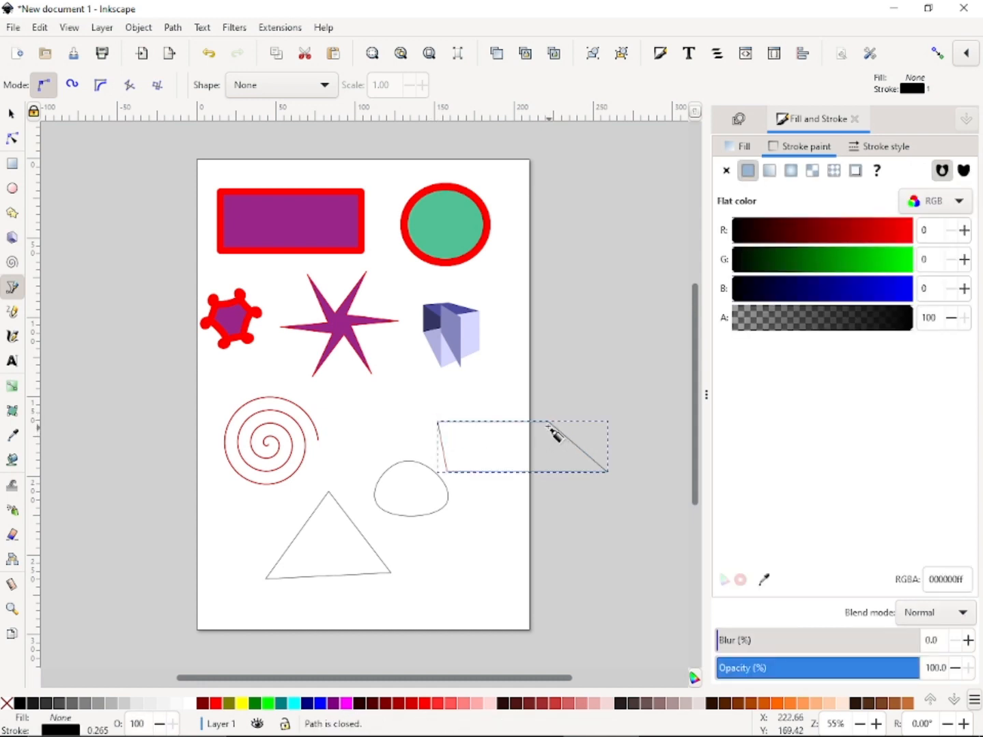
Draw a zigzag path of straight segments over the outer part of the four-sided shape.
{"action": "left_click", "coordinate": [548, 424]}
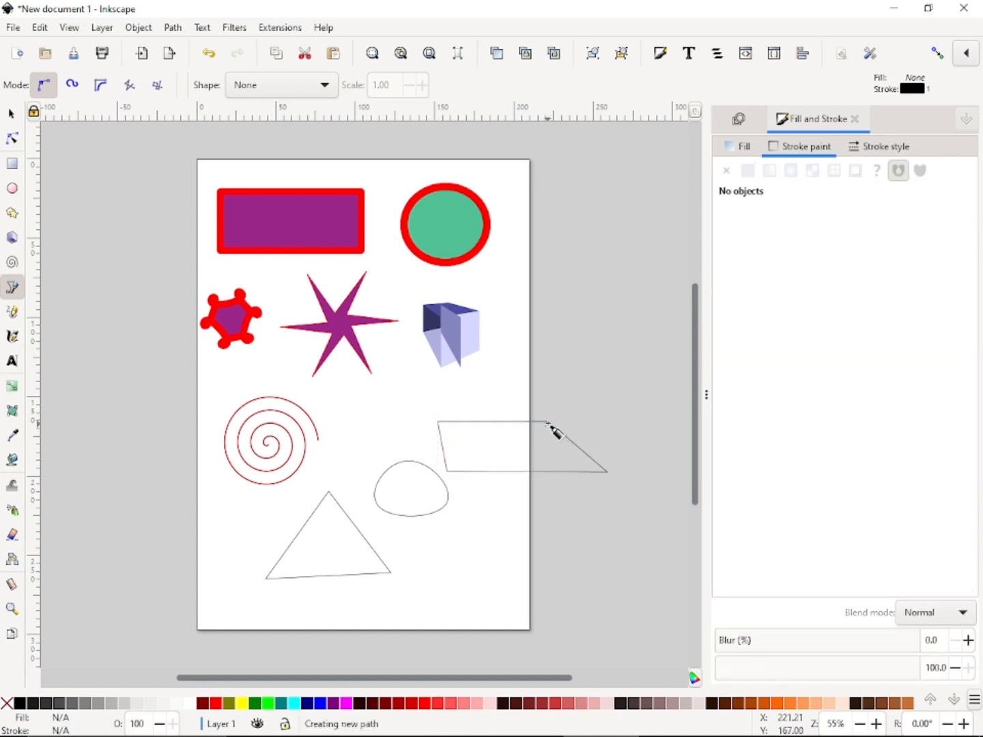
{"action": "left_click", "coordinate": [531, 454]}
{"action": "left_click", "coordinate": [606, 471]}
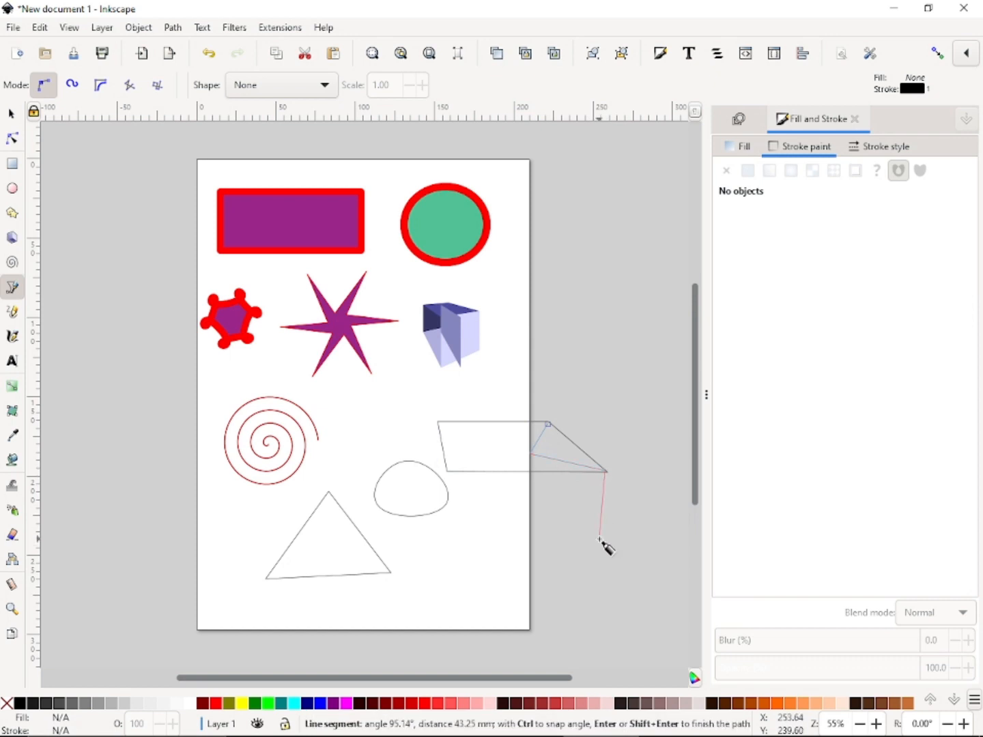
{"action": "left_click", "coordinate": [528, 472]}
{"action": "left_click", "coordinate": [519, 424]}
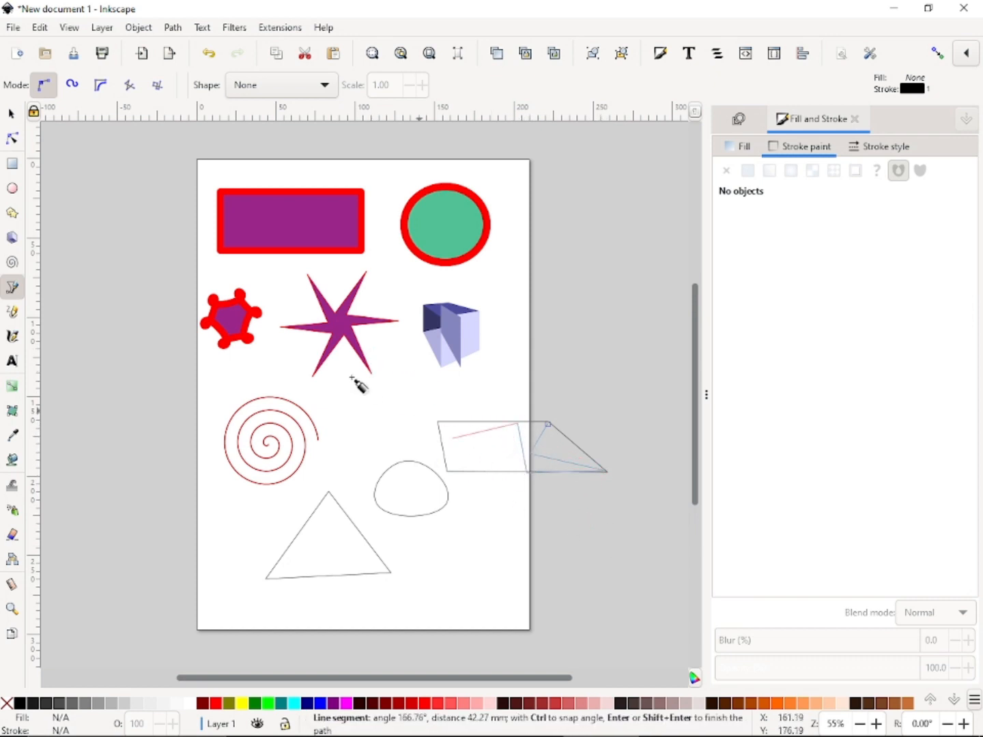
{"action": "left_click", "coordinate": [572, 470]}
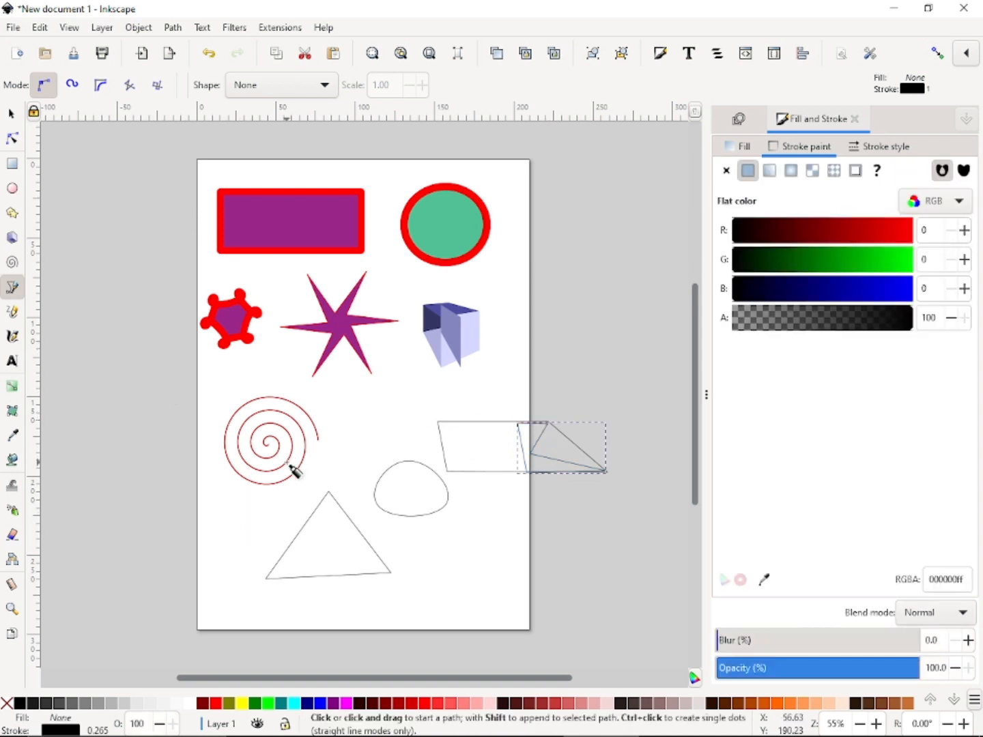
Undo the zigzag, the four-sided path, the triangle and the rounded path.
{"action": "key", "text": "ctrl+z"}
{"action": "key", "text": "ctrl+z"}
{"action": "key", "text": "ctrl+z"}
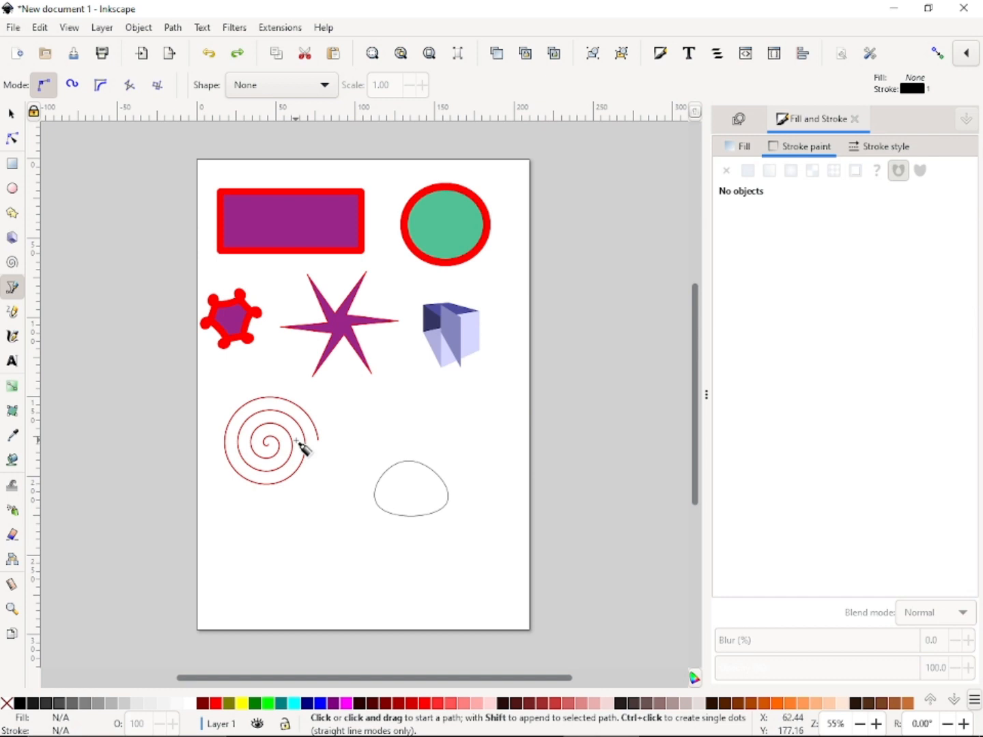
{"action": "key", "text": "ctrl+z"}
Draw a closed straight-sided triangle with the Pen tool in the empty area beside the spiral, below the 3D box.
{"action": "left_click", "coordinate": [432, 422]}
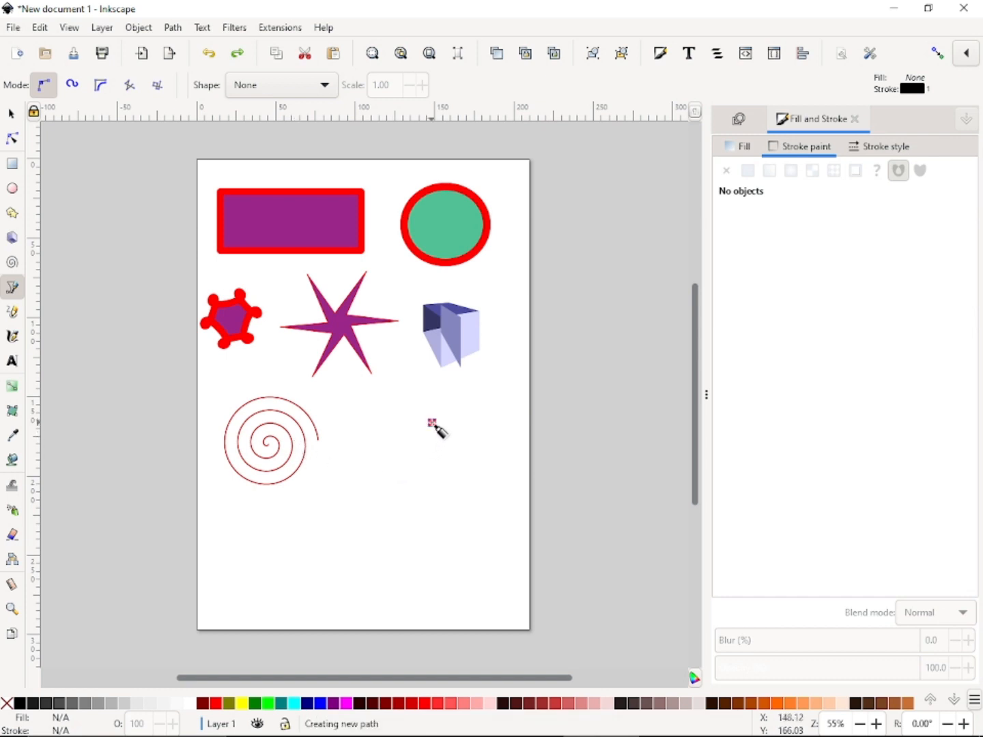
{"action": "left_click", "coordinate": [339, 512]}
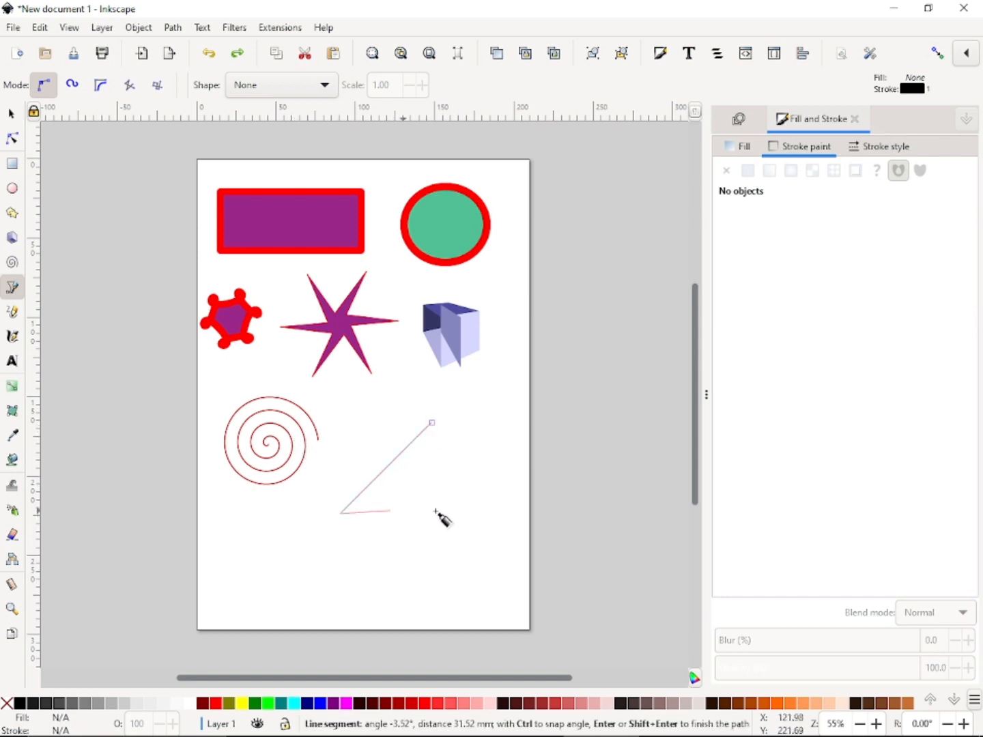
{"action": "left_click", "coordinate": [517, 520]}
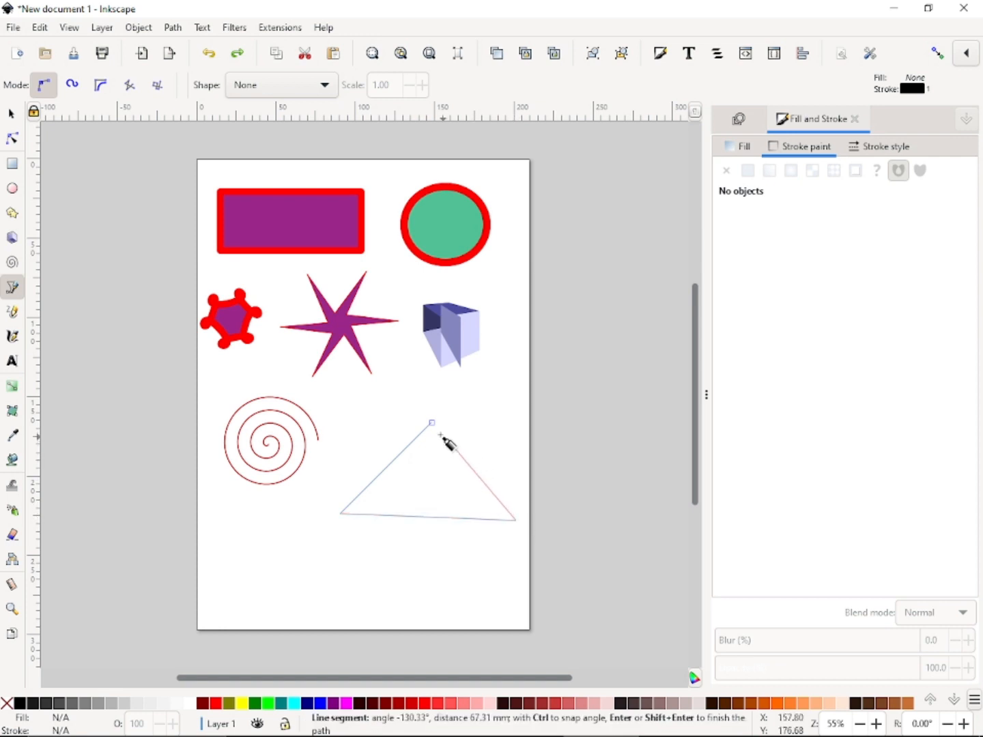
{"action": "left_click", "coordinate": [431, 422]}
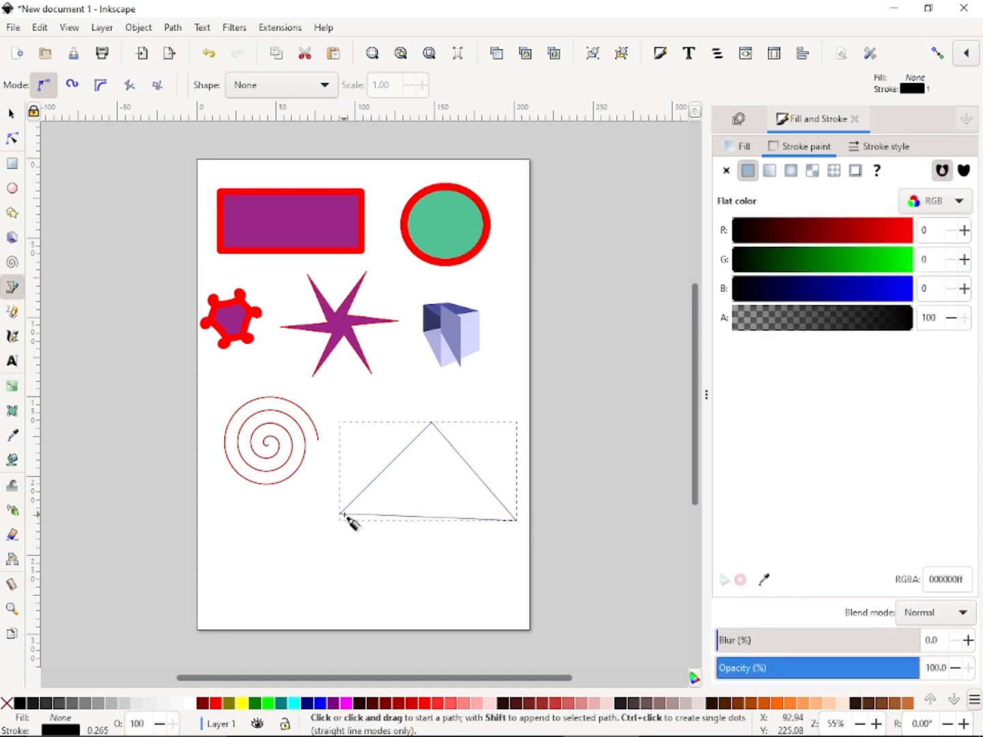
Edit the triangle's nodes: lower the apex slightly and move the corner nearest the spiral inward to about X 105.5, Y 224.1 mm.
{"action": "left_click", "coordinate": [11, 140]}
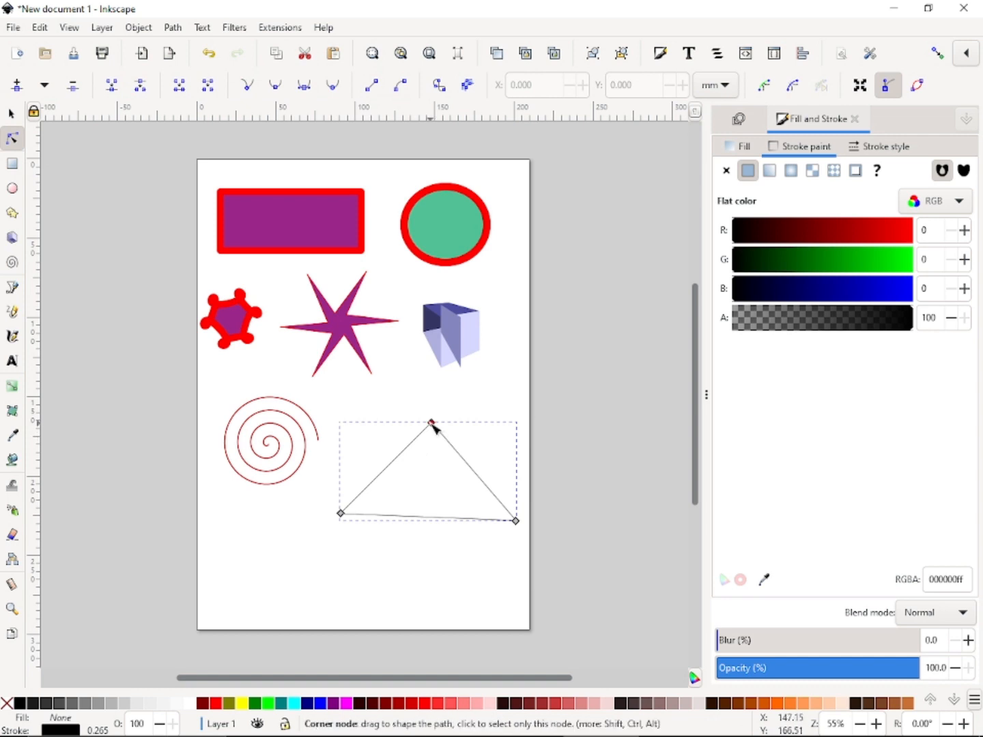
{"action": "mouse_move", "coordinate": [431, 424]}
{"action": "left_mouse_down"}
{"action": "mouse_move", "coordinate": [432, 471]}
{"action": "mouse_move", "coordinate": [401, 588]}
{"action": "mouse_move", "coordinate": [423, 520]}
{"action": "mouse_move", "coordinate": [427, 423]}
{"action": "mouse_move", "coordinate": [419, 622]}
{"action": "mouse_move", "coordinate": [468, 621]}
{"action": "mouse_move", "coordinate": [450, 626]}
{"action": "mouse_move", "coordinate": [456, 456]}
{"action": "mouse_move", "coordinate": [434, 439]}
{"action": "left_mouse_up"}
{"action": "left_click_drag", "start_coordinate": [341, 513], "coordinate": [390, 526]}
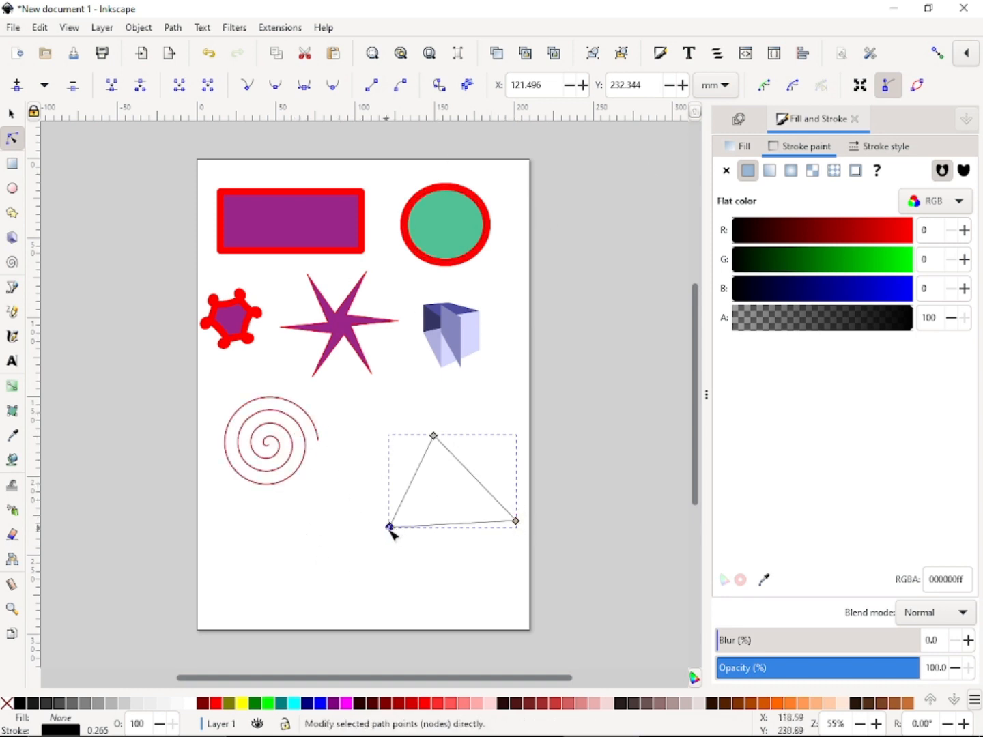
{"action": "left_click_drag", "start_coordinate": [391, 527], "coordinate": [365, 520]}
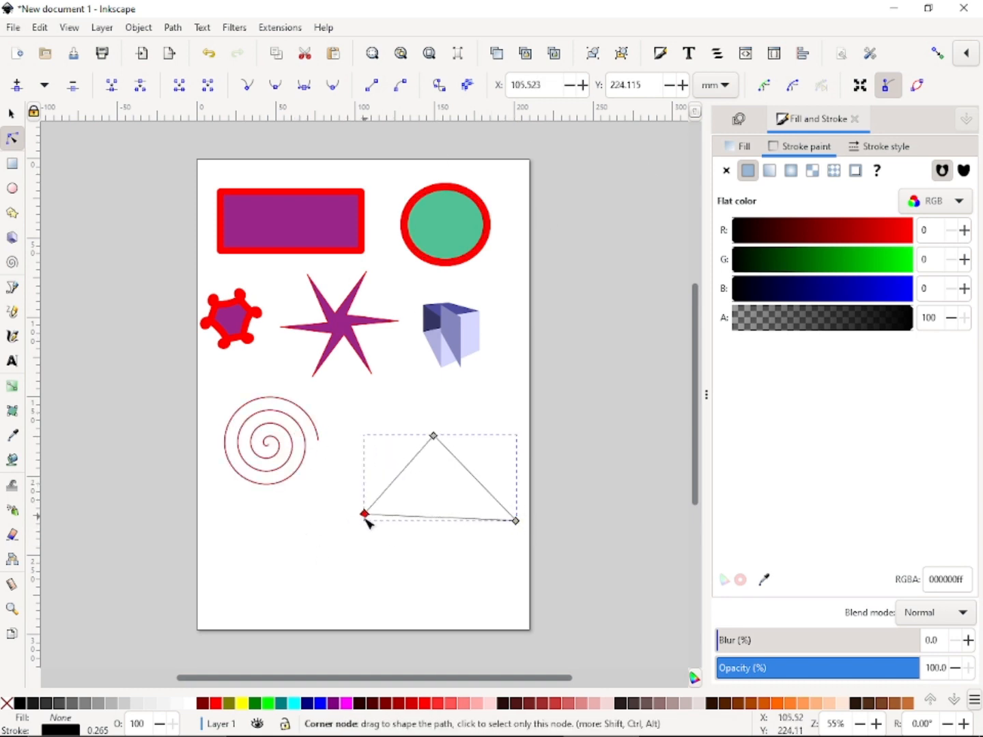
{"action": "left_click", "coordinate": [12, 287]}
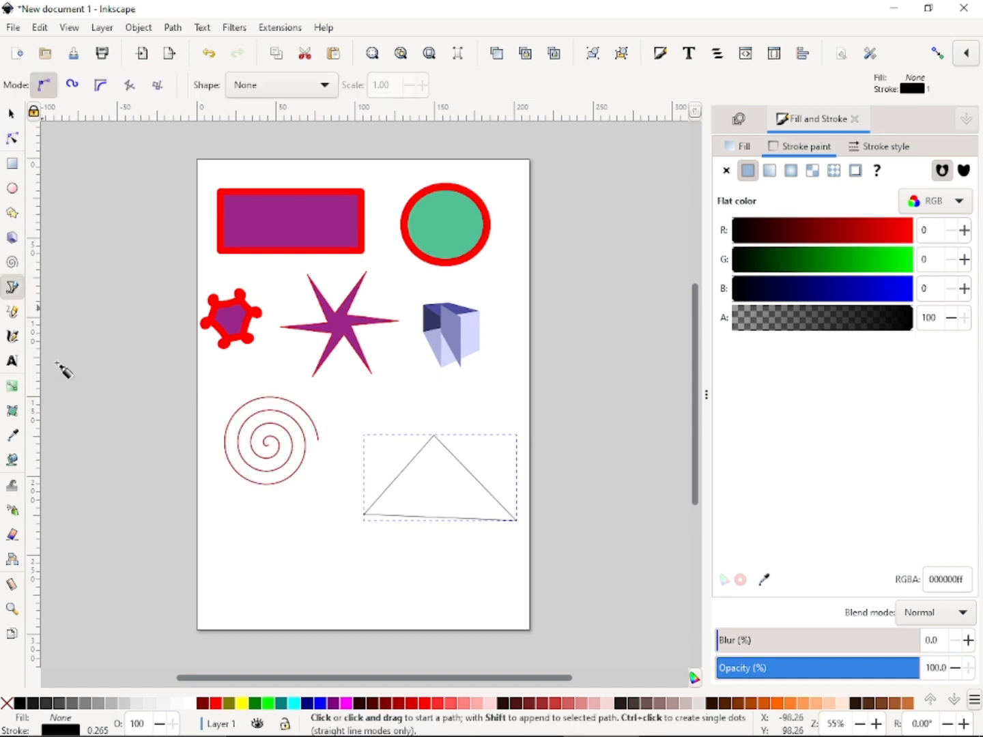
{"action": "left_click", "coordinate": [399, 475]}
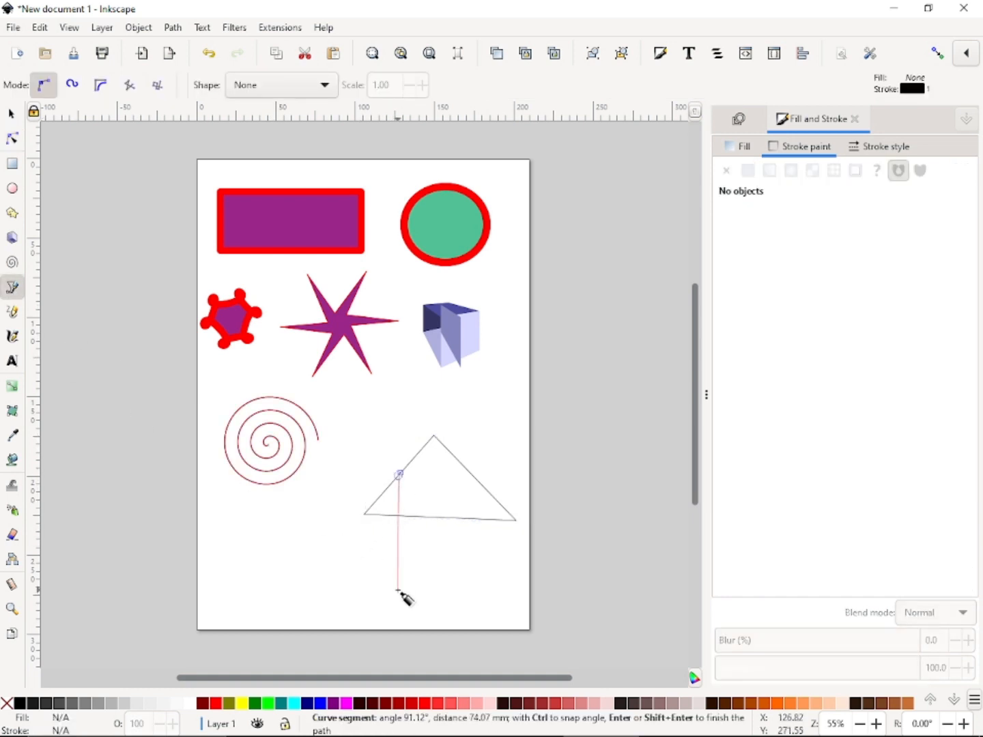
{"action": "key", "text": "Escape"}
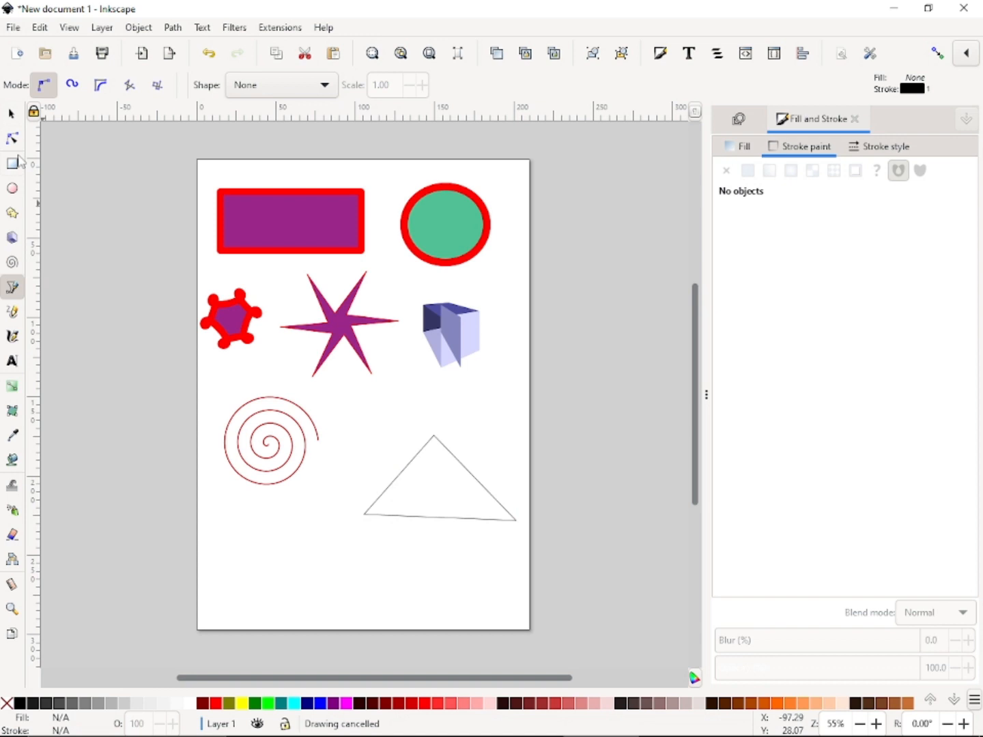
Select the triangle below the 3D box and give it a flat purple fill, RGBA 9a2688ff.
{"action": "left_click", "coordinate": [11, 114]}
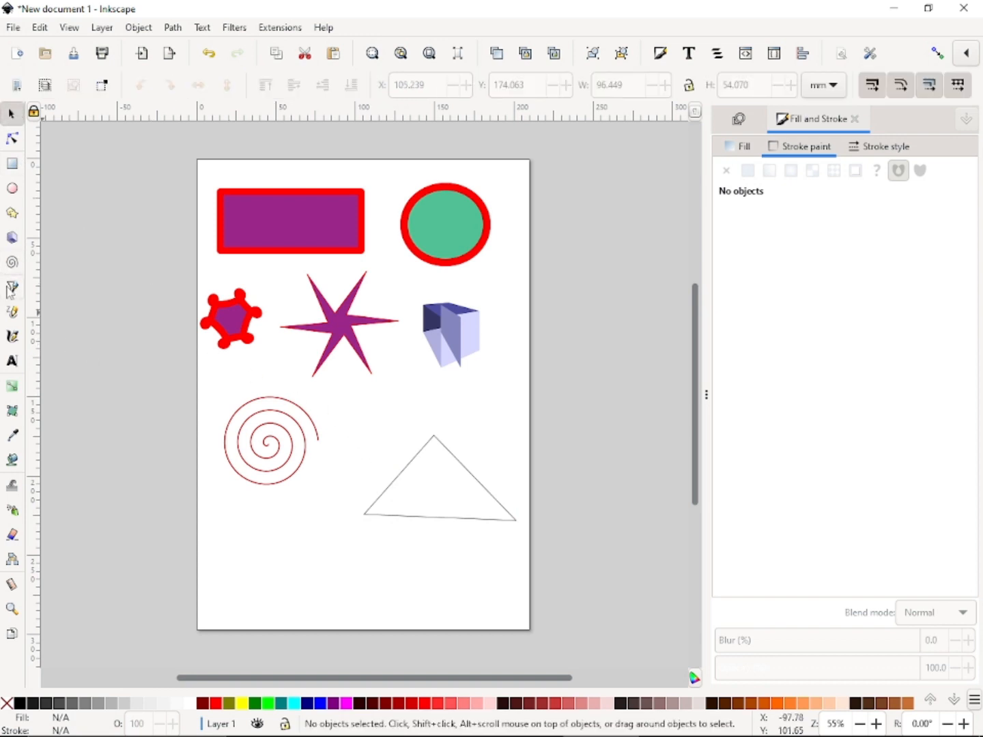
{"action": "left_click", "coordinate": [15, 294]}
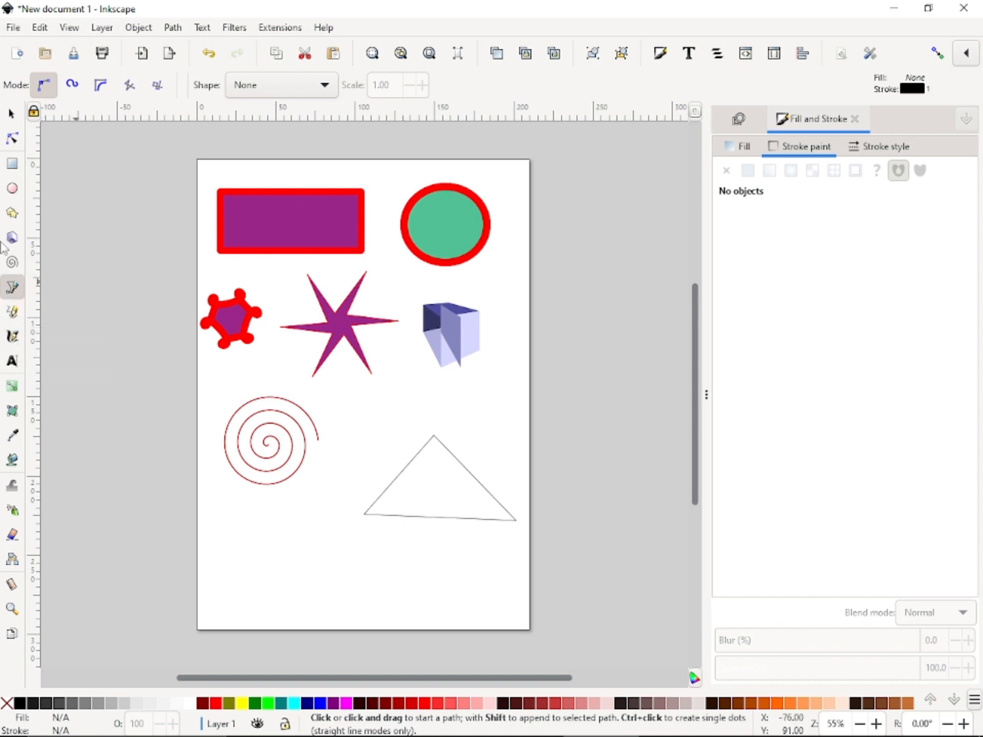
{"action": "left_click", "coordinate": [14, 116]}
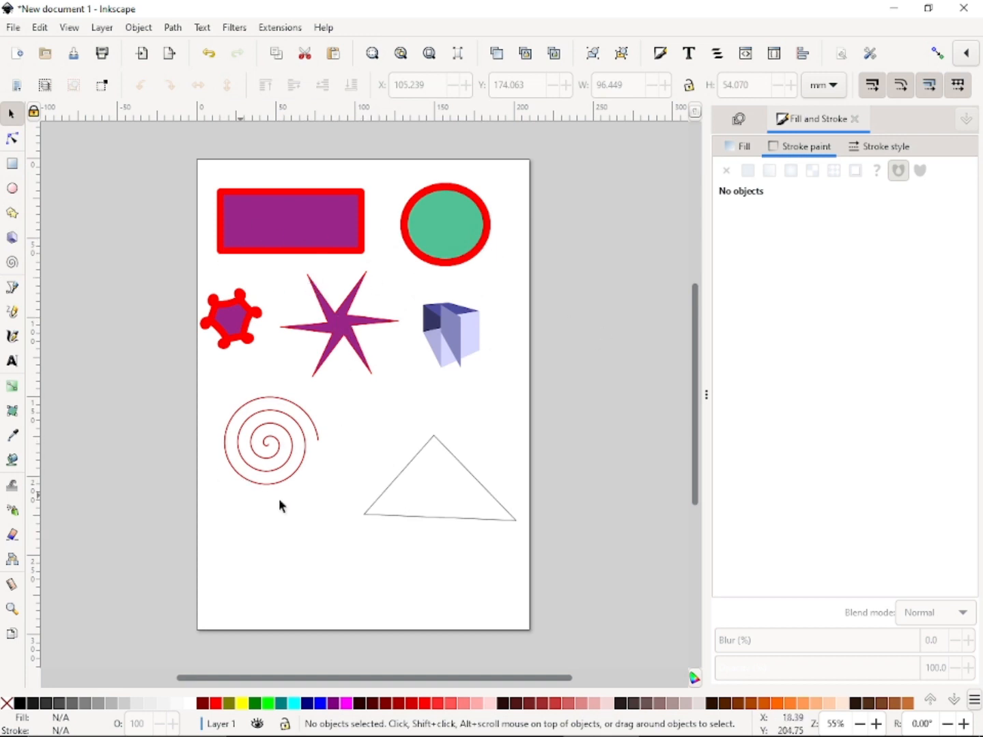
{"action": "left_click", "coordinate": [377, 514]}
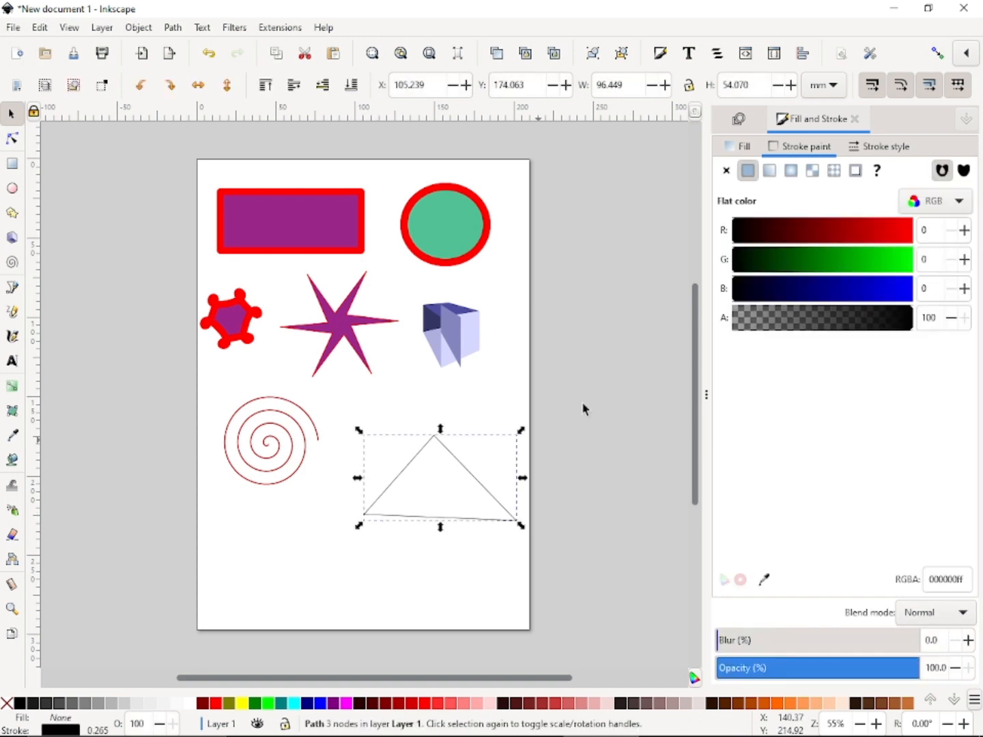
{"action": "left_click", "coordinate": [750, 148]}
{"action": "left_click", "coordinate": [747, 171]}
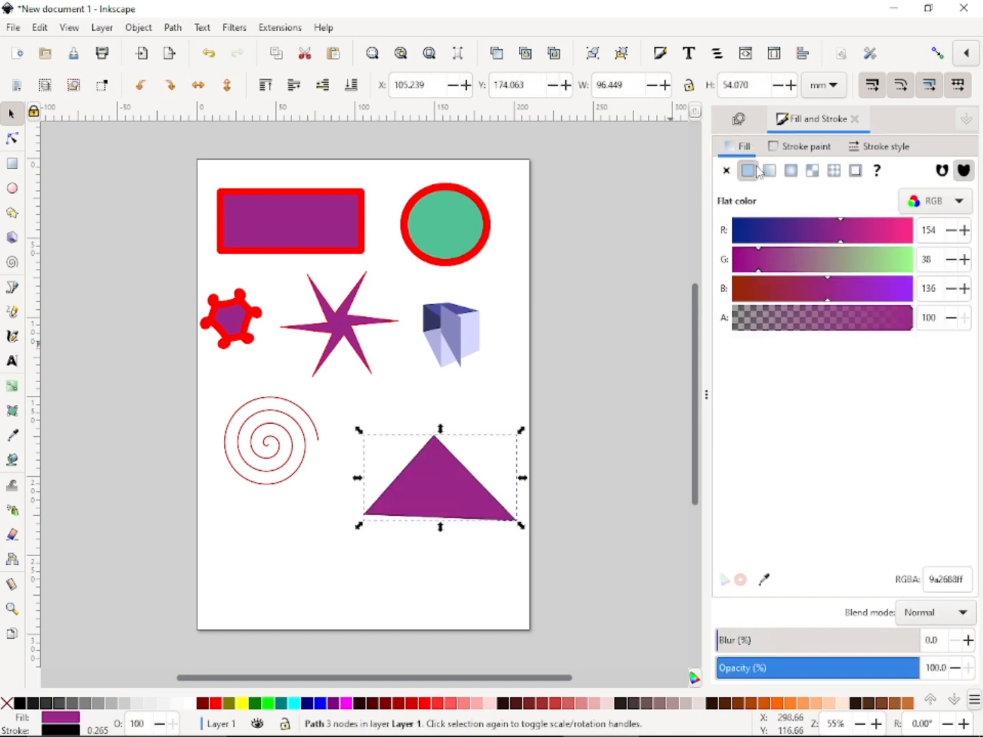
Open the stroke style settings for the triangle's outline.
{"action": "left_click", "coordinate": [789, 147]}
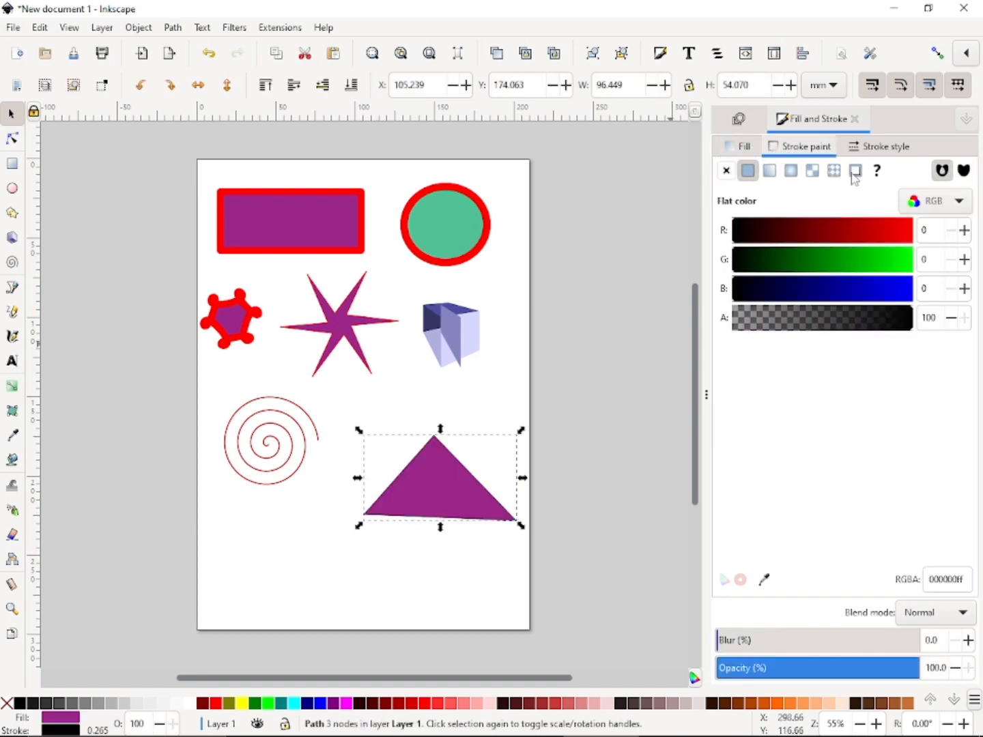
{"action": "left_click", "coordinate": [879, 147]}
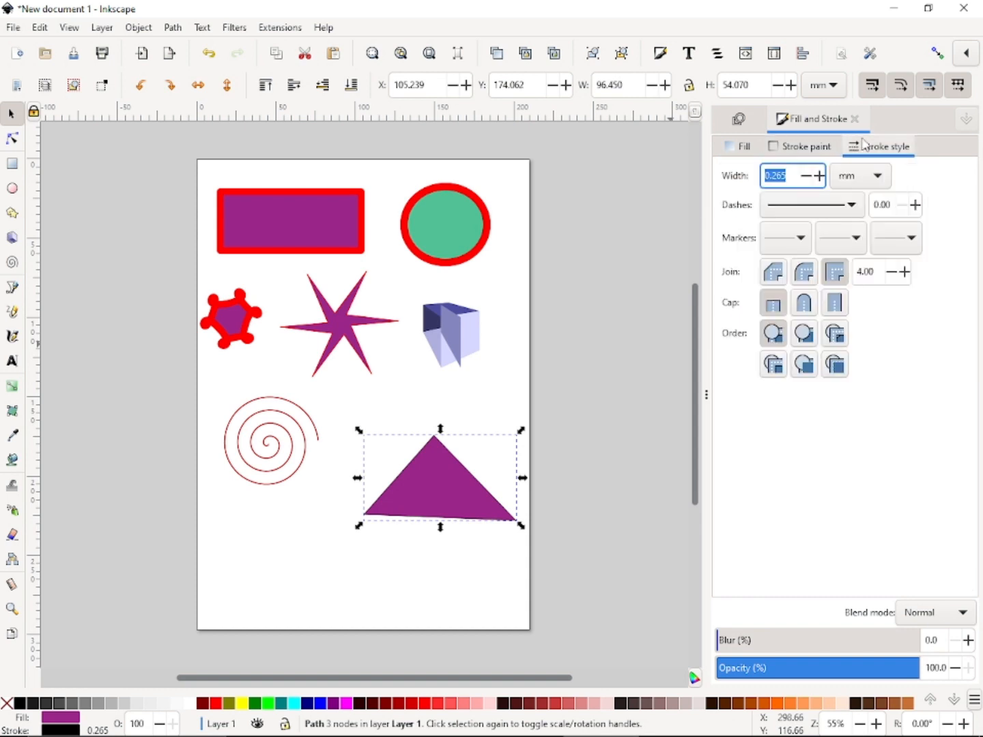
Increase the purple triangle's stroke width to about 1.57 mm.
{"action": "left_click", "coordinate": [818, 176]}
{"action": "left_click", "coordinate": [819, 176]}
{"action": "left_click", "coordinate": [819, 177]}
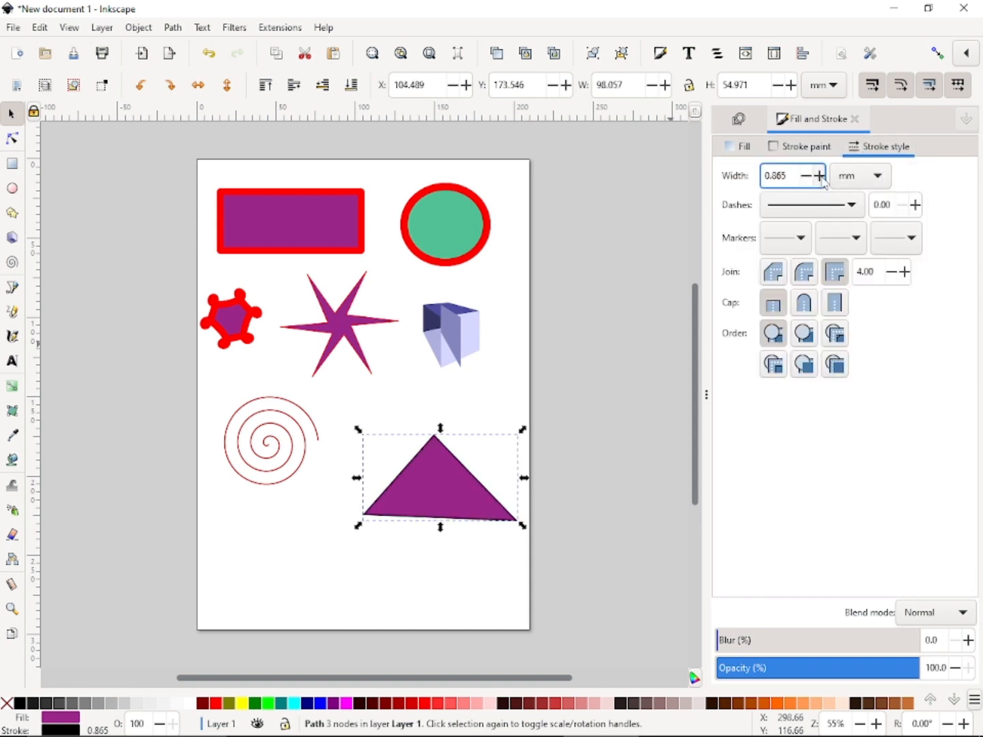
{"action": "left_click", "coordinate": [820, 175]}
{"action": "left_click", "coordinate": [821, 176]}
Recolour the triangle's stroke to bright purple with RGB values of about 199, 0, 230.
{"action": "left_click", "coordinate": [798, 146]}
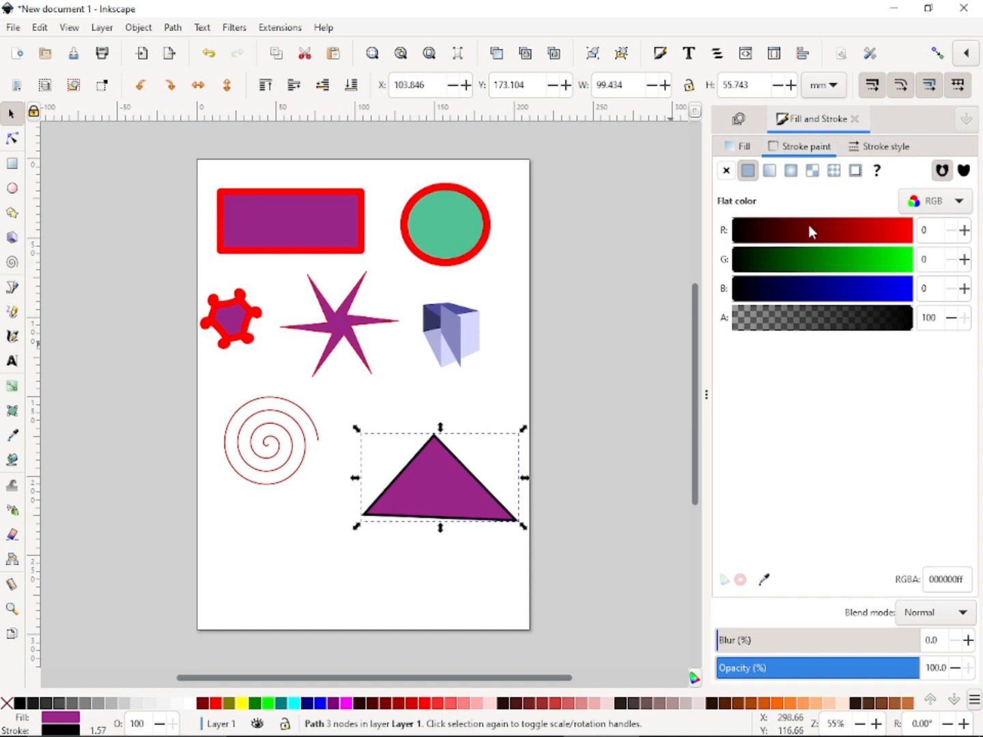
{"action": "left_click", "coordinate": [874, 232]}
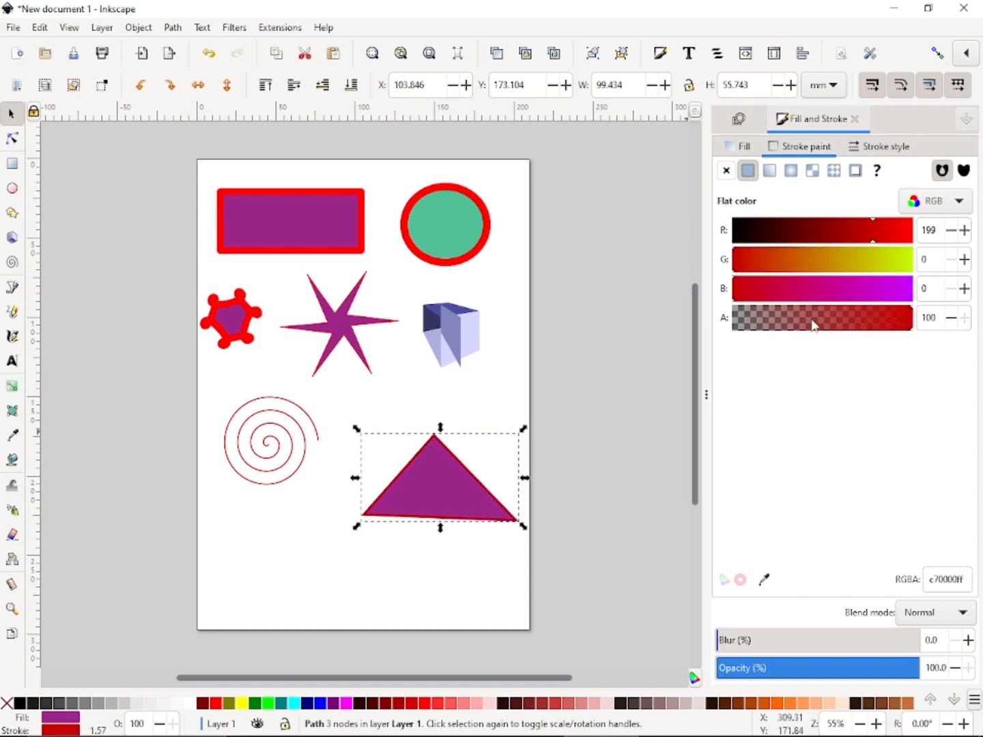
{"action": "left_click", "coordinate": [881, 287]}
{"action": "left_click", "coordinate": [896, 282]}
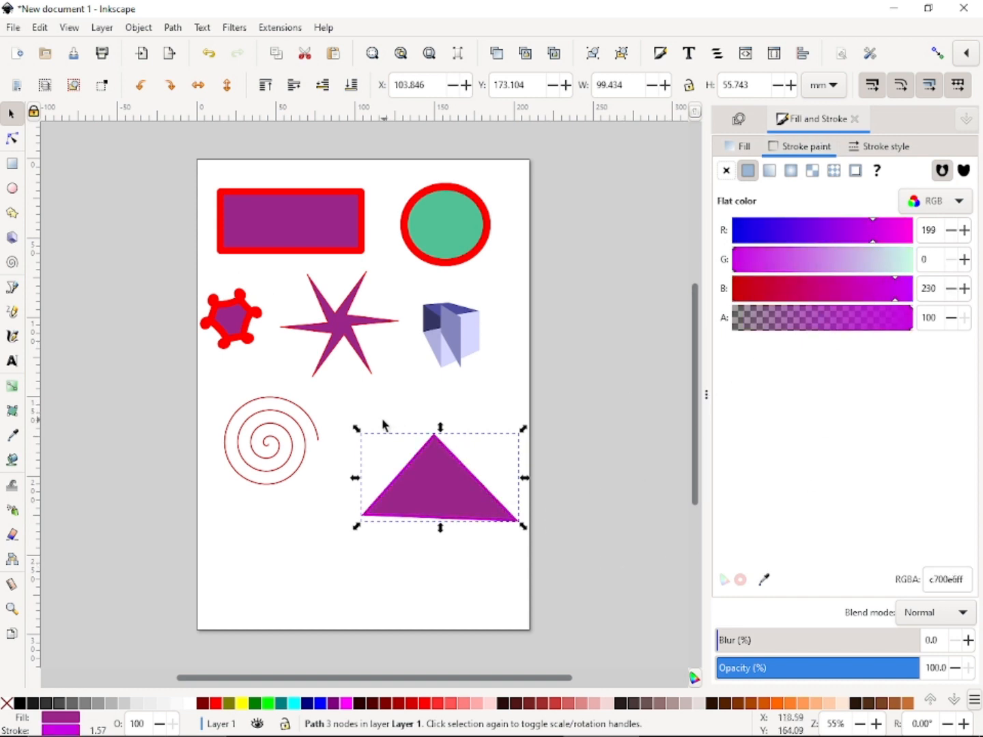
Move the triangle up beneath the 3D box and scale it down proportionally to about 75 by 42 mm.
{"action": "left_click_drag", "start_coordinate": [437, 481], "coordinate": [436, 433]}
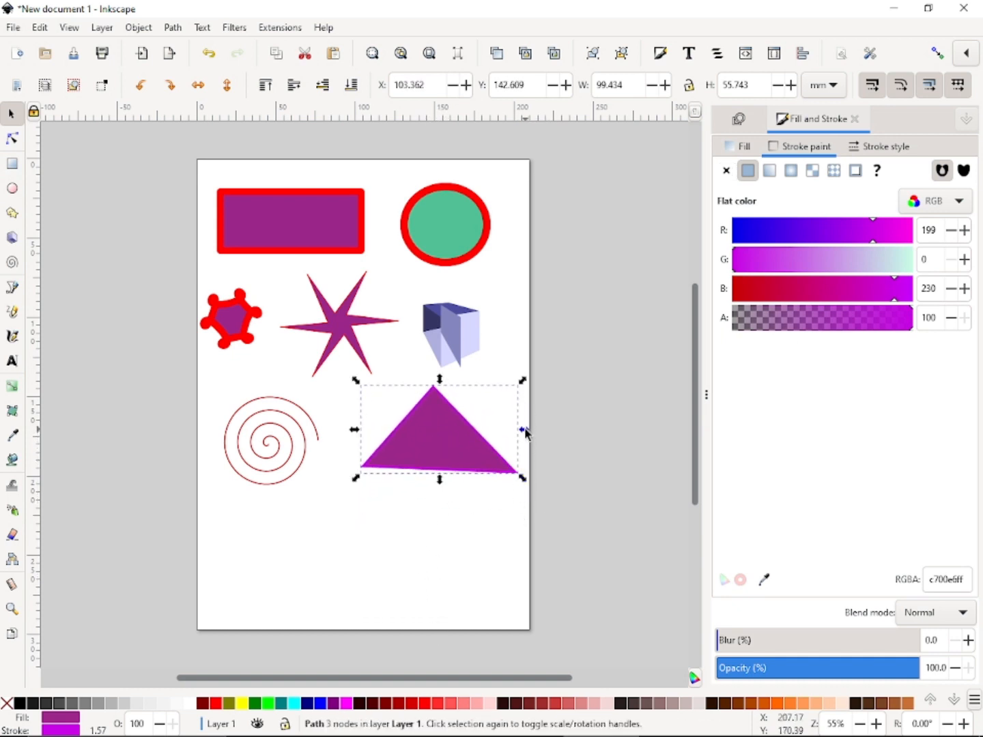
{"action": "key", "text": "ctrl"}
{"action": "left_click_drag", "start_coordinate": [526, 433], "coordinate": [486, 427]}
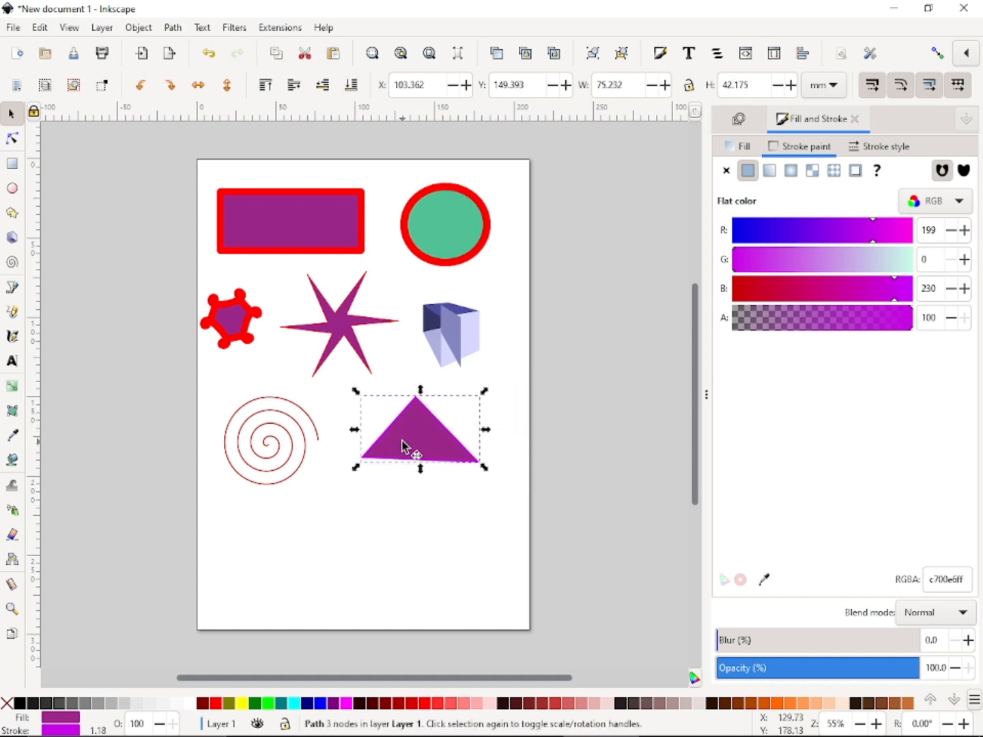
{"action": "left_click_drag", "start_coordinate": [407, 446], "coordinate": [408, 428]}
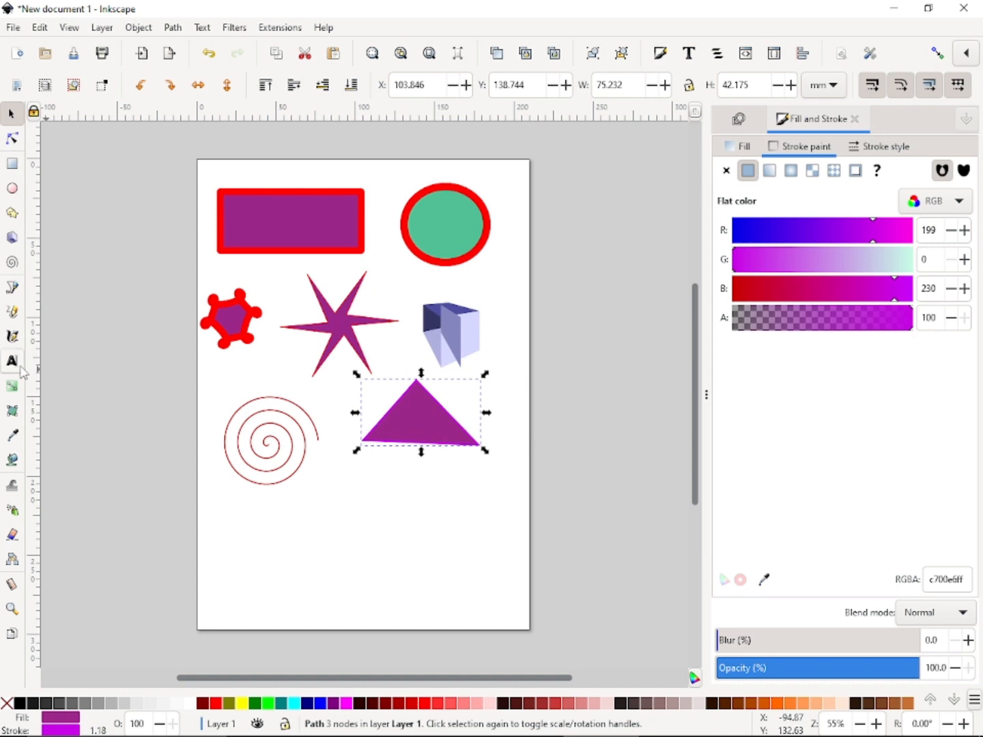
Draw a jagged freehand Pencil line about 148 mm wide and 73 mm tall in the empty area below the triangle.
{"action": "left_click", "coordinate": [11, 312]}
{"action": "mouse_move", "coordinate": [343, 522]}
{"action": "left_mouse_down"}
{"action": "mouse_move", "coordinate": [322, 550]}
{"action": "mouse_move", "coordinate": [312, 523]}
{"action": "mouse_move", "coordinate": [364, 556]}
{"action": "mouse_move", "coordinate": [424, 543]}
{"action": "left_mouse_up"}
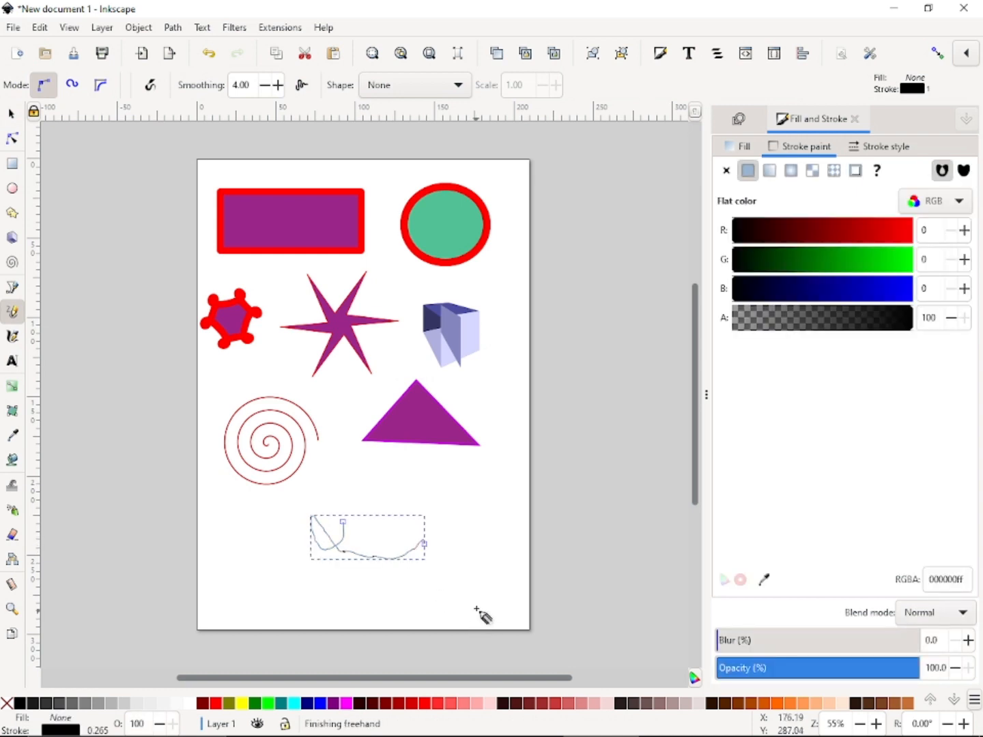
{"action": "key", "text": "ctrl+z"}
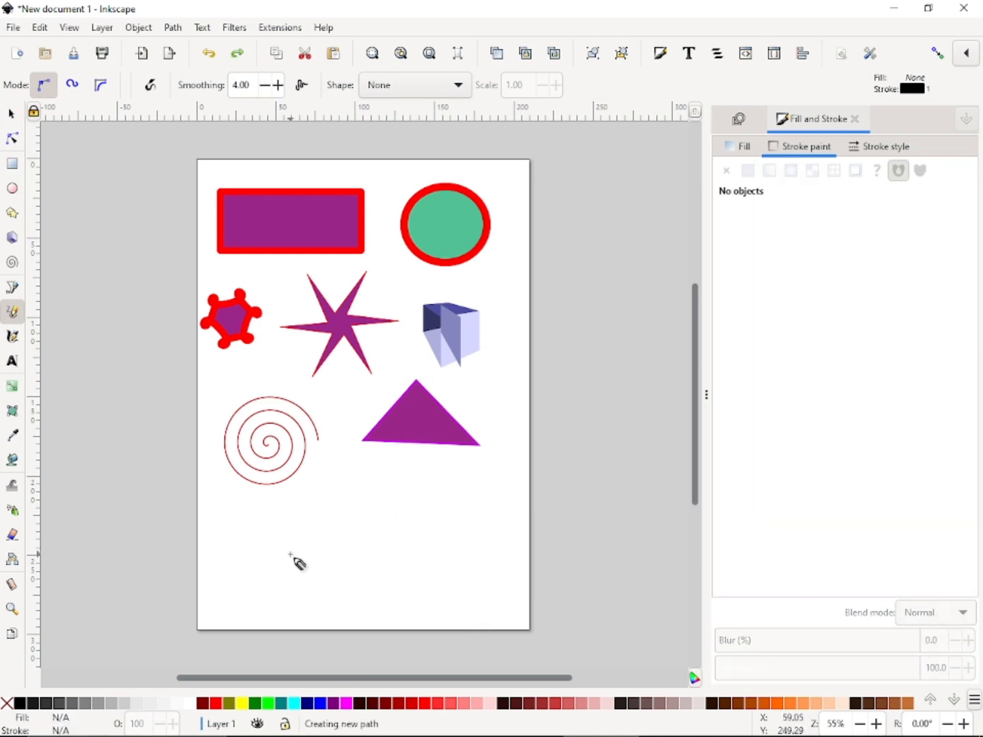
{"action": "mouse_move", "coordinate": [291, 555]}
{"action": "left_mouse_down"}
{"action": "mouse_move", "coordinate": [321, 496]}
{"action": "mouse_move", "coordinate": [350, 536]}
{"action": "mouse_move", "coordinate": [363, 534]}
{"action": "mouse_move", "coordinate": [362, 511]}
{"action": "mouse_move", "coordinate": [390, 474]}
{"action": "mouse_move", "coordinate": [441, 497]}
{"action": "mouse_move", "coordinate": [448, 562]}
{"action": "mouse_move", "coordinate": [489, 496]}
{"action": "mouse_move", "coordinate": [523, 585]}
{"action": "left_mouse_up"}
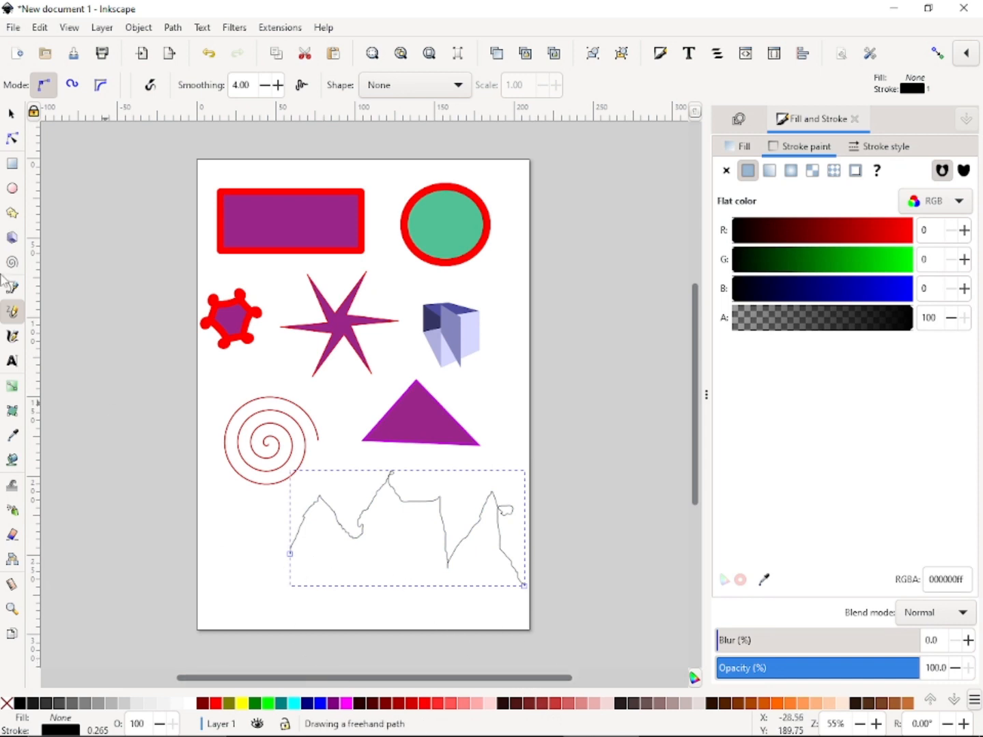
Try to reshape the freehand line by moving a single node upward, and undo the edit.
{"action": "left_click", "coordinate": [12, 137]}
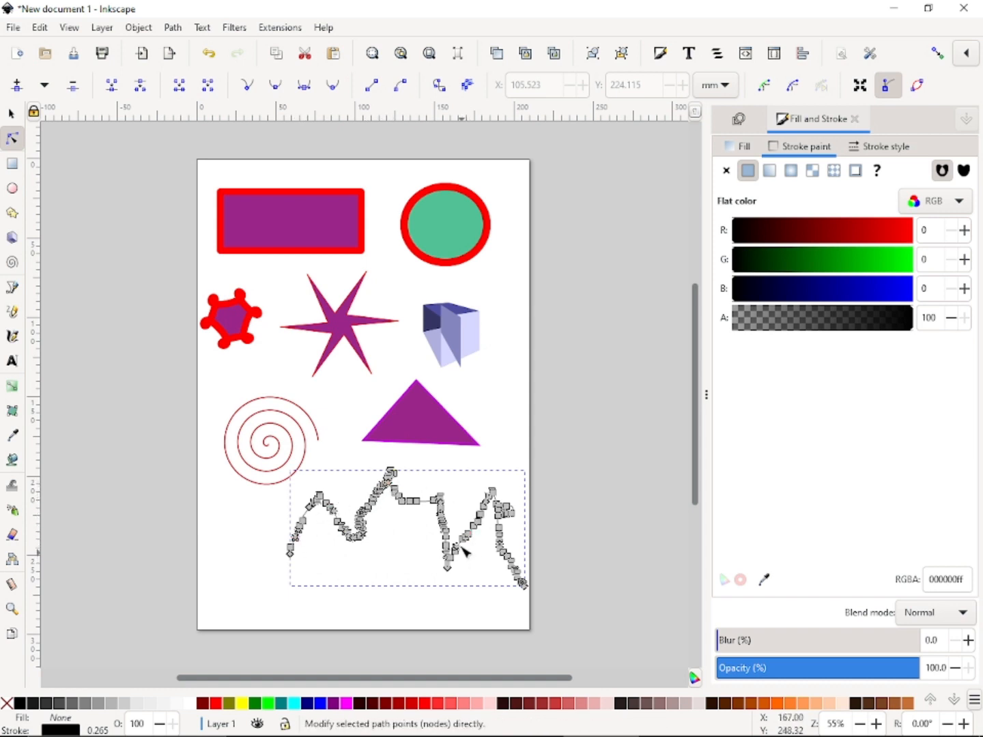
{"action": "left_click_drag", "start_coordinate": [467, 533], "coordinate": [449, 486]}
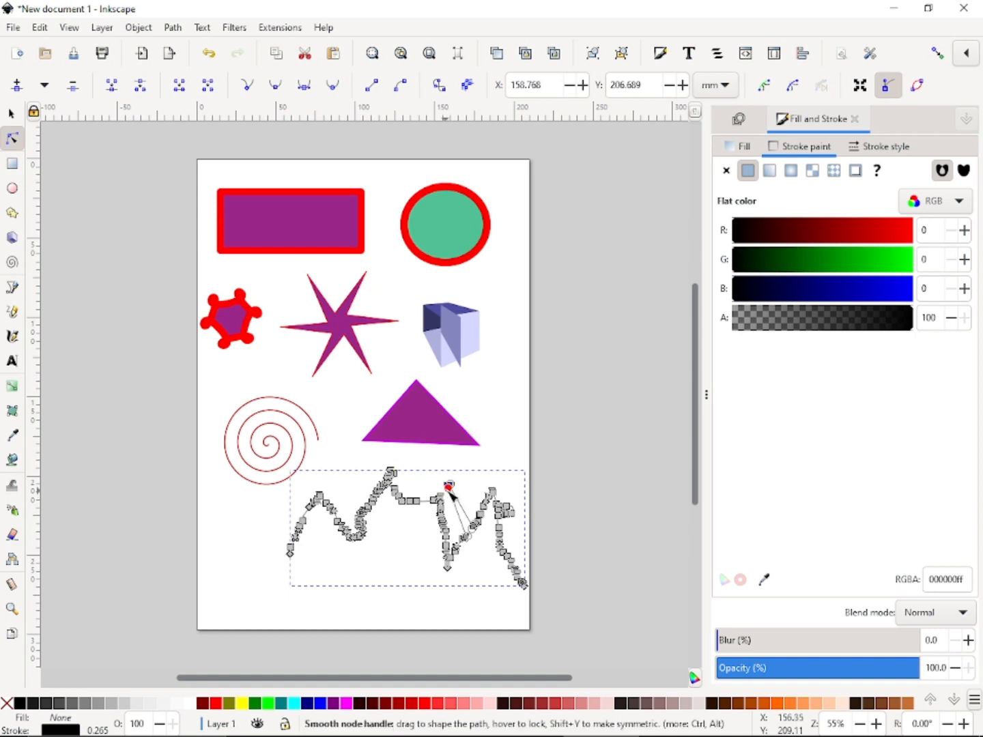
{"action": "mouse_move", "coordinate": [449, 499]}
{"action": "left_mouse_down"}
{"action": "mouse_move", "coordinate": [462, 510]}
{"action": "mouse_move", "coordinate": [461, 531]}
{"action": "mouse_move", "coordinate": [469, 513]}
{"action": "mouse_move", "coordinate": [460, 509]}
{"action": "left_mouse_up"}
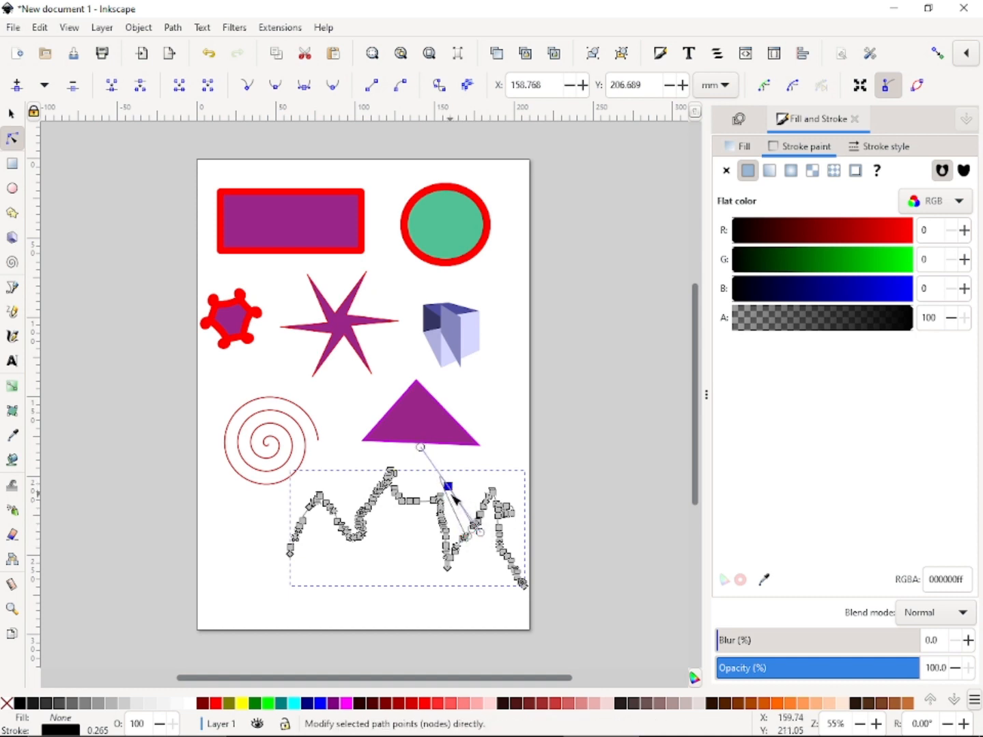
{"action": "key", "text": "ctrl+z"}
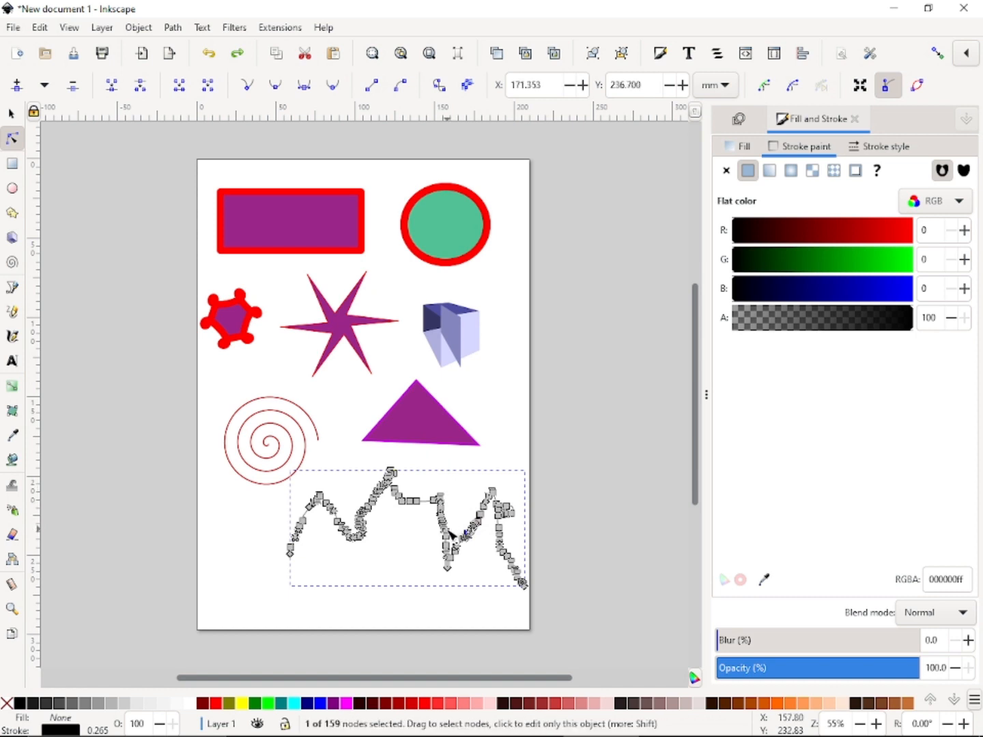
Reselect the freehand line as a whole object and set its stroke colour to dark red with R 111.
{"action": "left_click", "coordinate": [11, 114]}
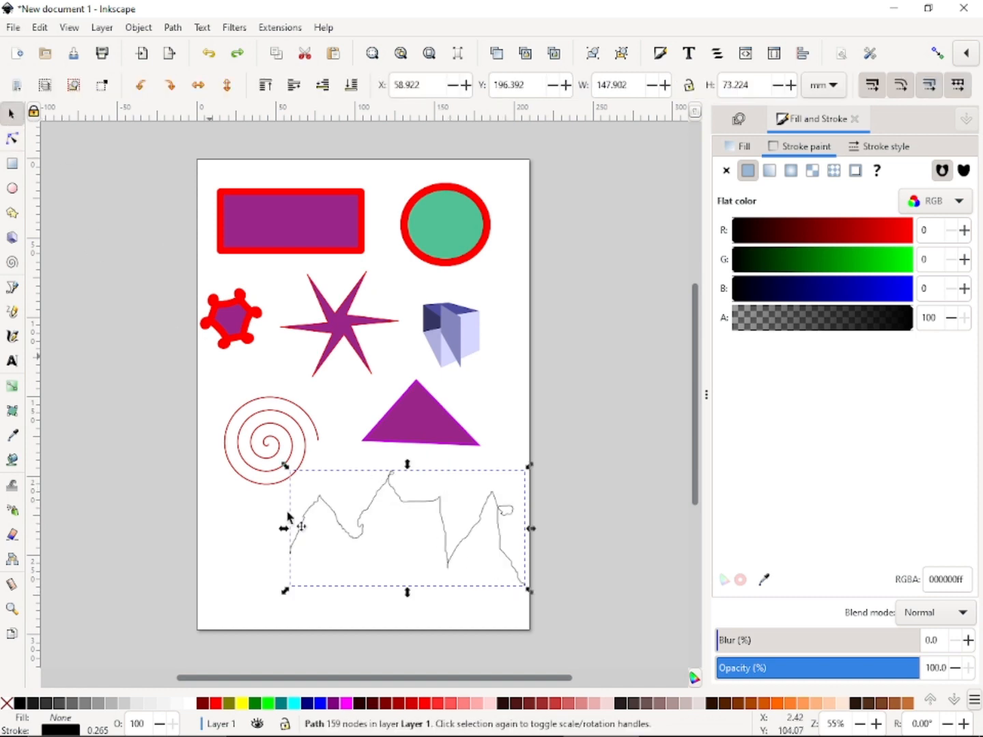
{"action": "left_click", "coordinate": [601, 505]}
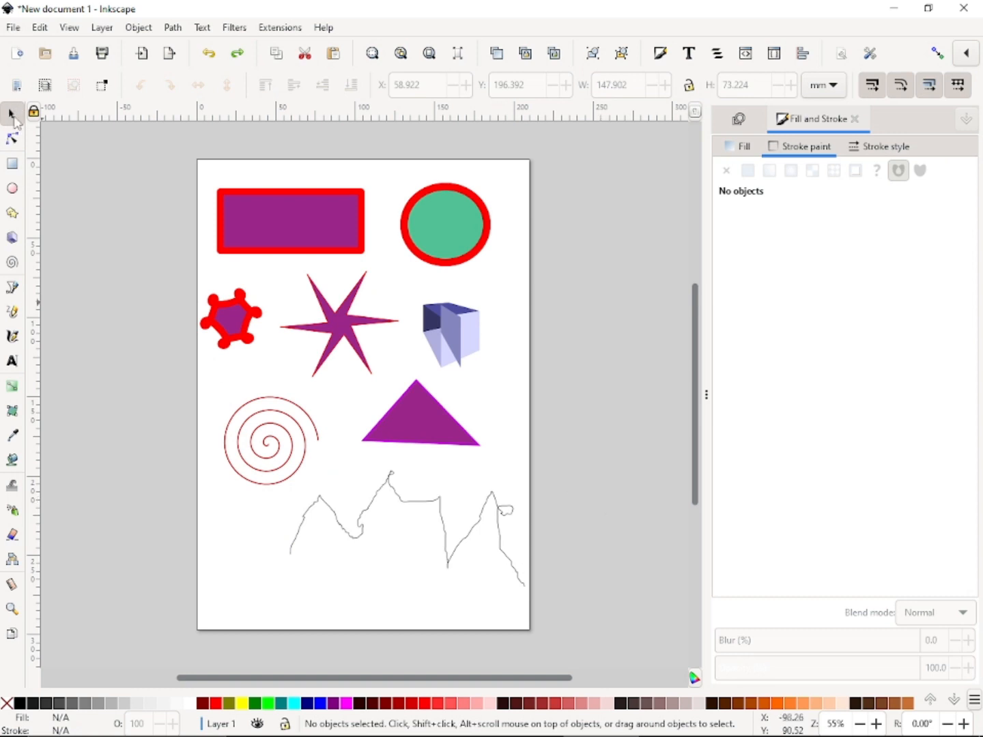
{"action": "left_click", "coordinate": [416, 500]}
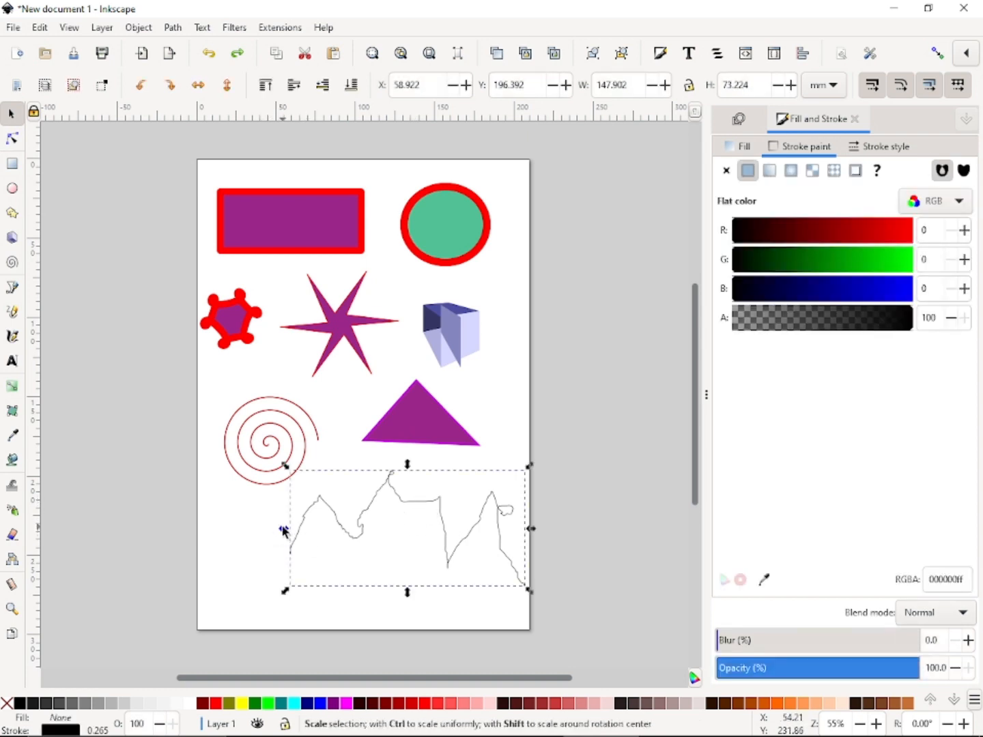
{"action": "left_click", "coordinate": [812, 237]}
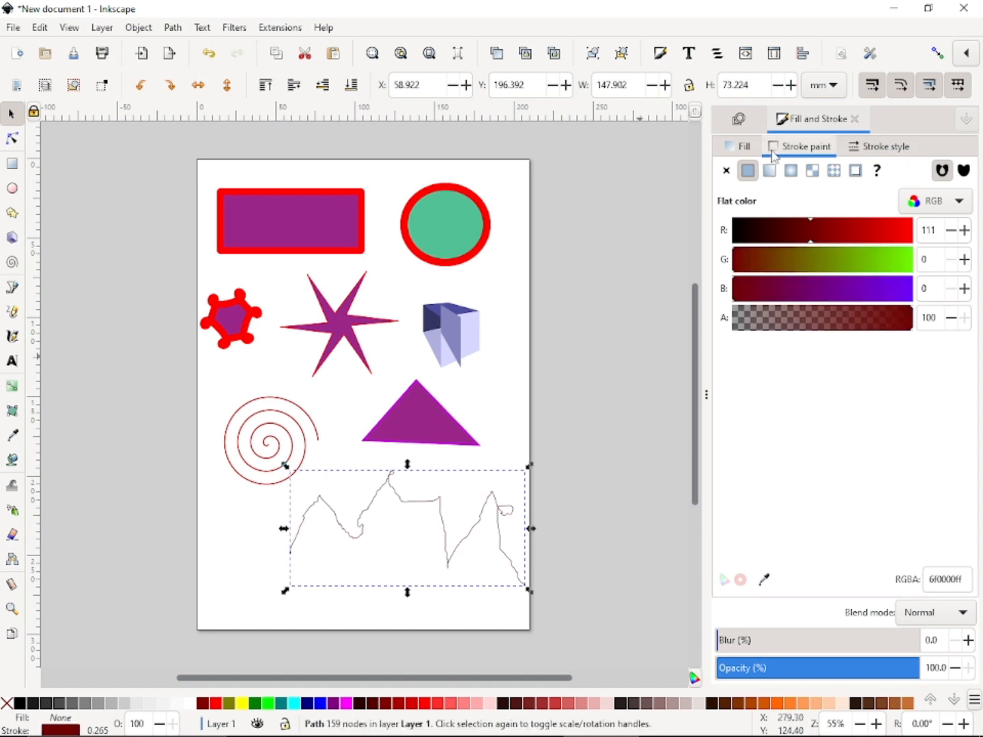
Try a flat purple fill on the freehand line and remove the fill again.
{"action": "left_click", "coordinate": [740, 146]}
{"action": "left_click", "coordinate": [748, 170]}
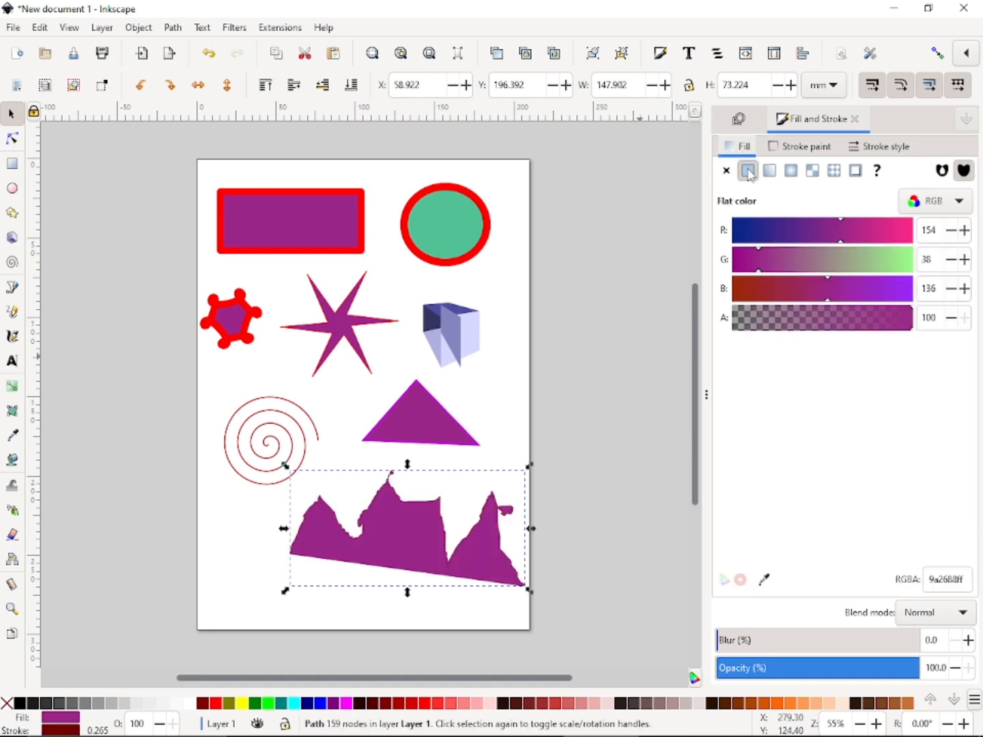
{"action": "left_click", "coordinate": [796, 149]}
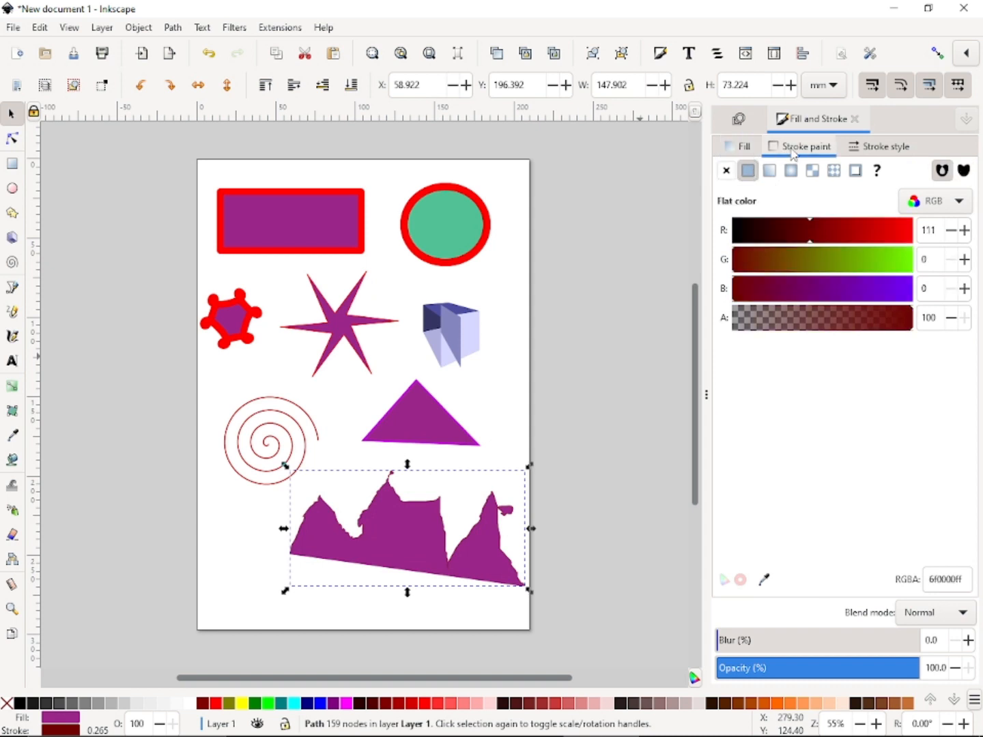
{"action": "left_click", "coordinate": [739, 145]}
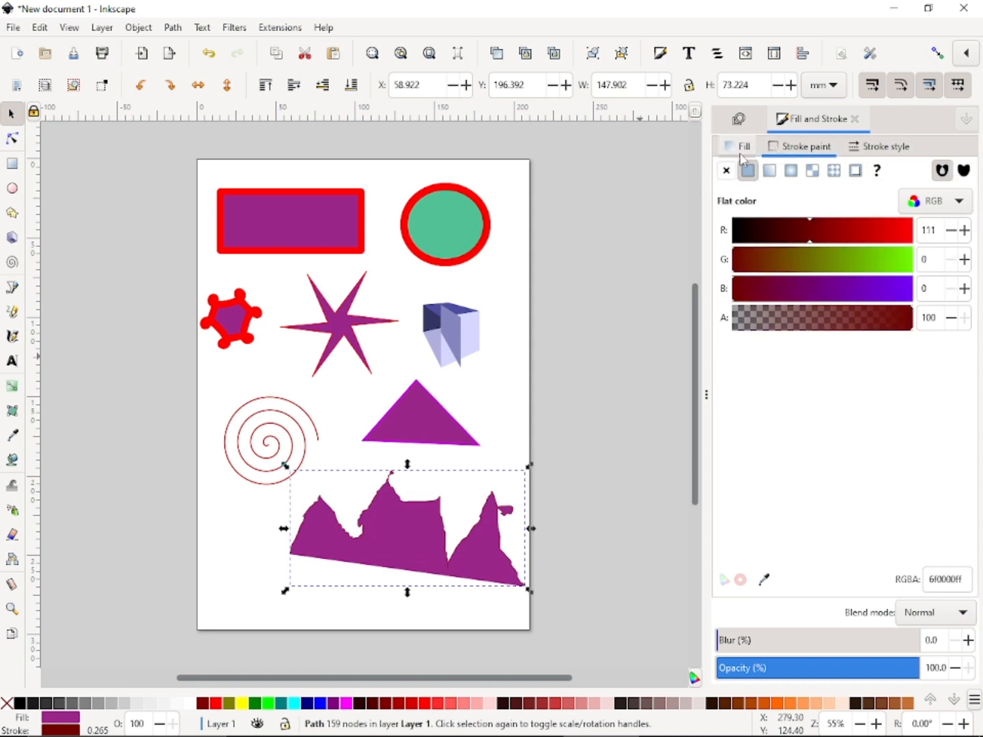
{"action": "left_click", "coordinate": [727, 170]}
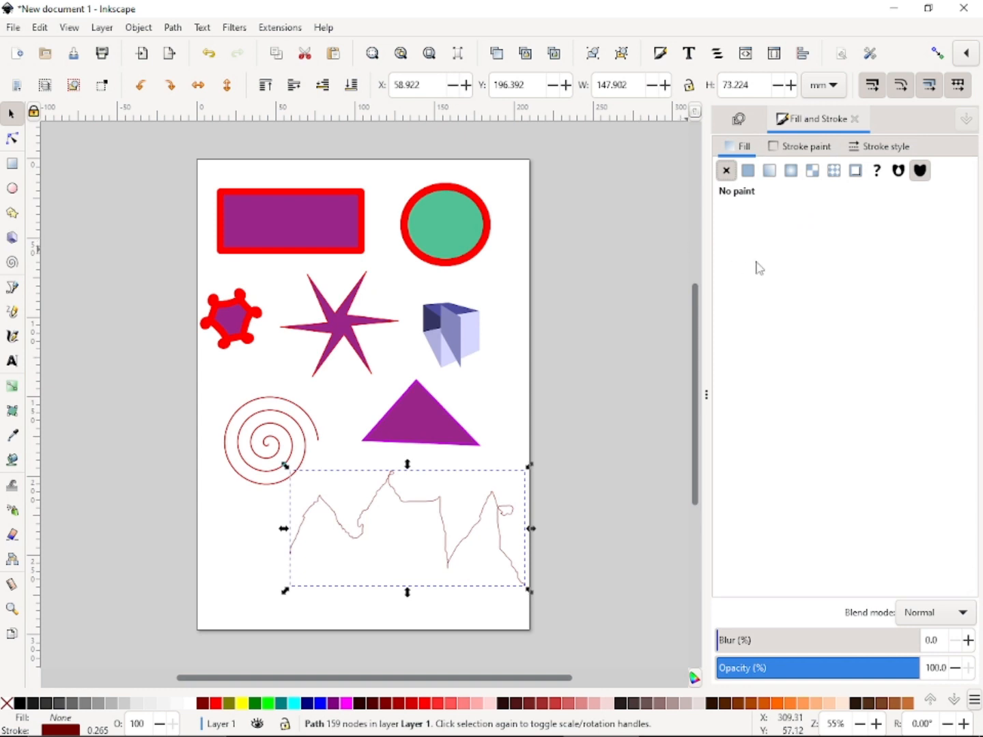
Set the freehand line's stroke width to 2.065 mm, and shrink it proportionally to about 56 by 28 mm just below the triangle.
{"action": "left_click", "coordinate": [800, 146]}
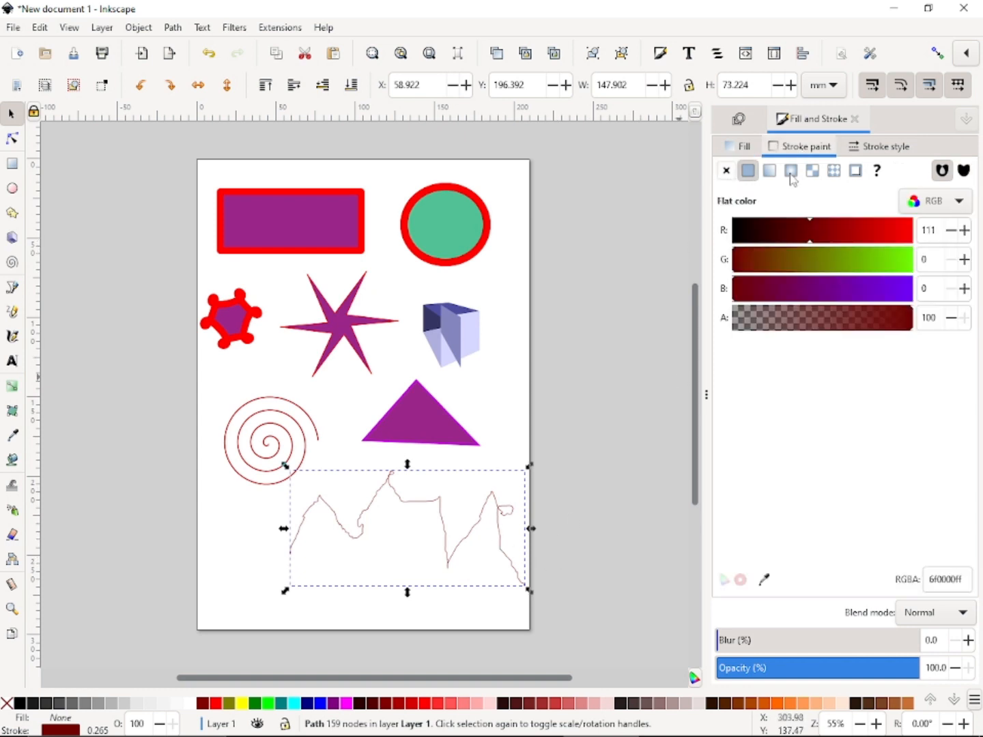
{"action": "left_click", "coordinate": [885, 145]}
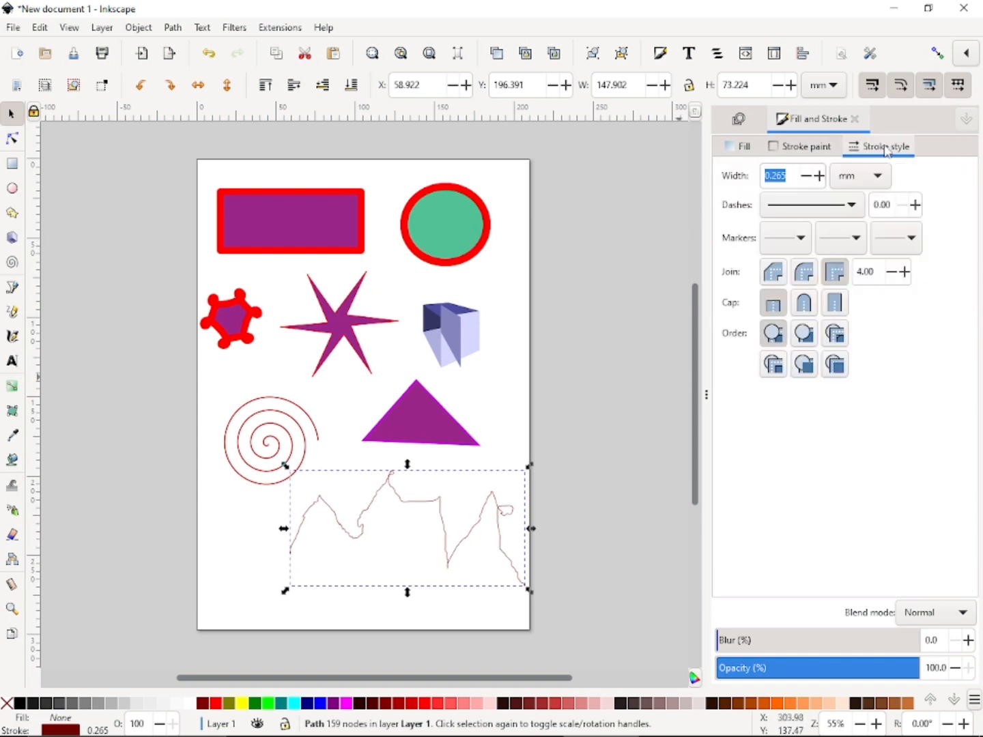
{"action": "left_click", "coordinate": [821, 177]}
{"action": "scroll", "coordinate": [825, 183], "scroll_direction": "up", "scroll_amount": 16}
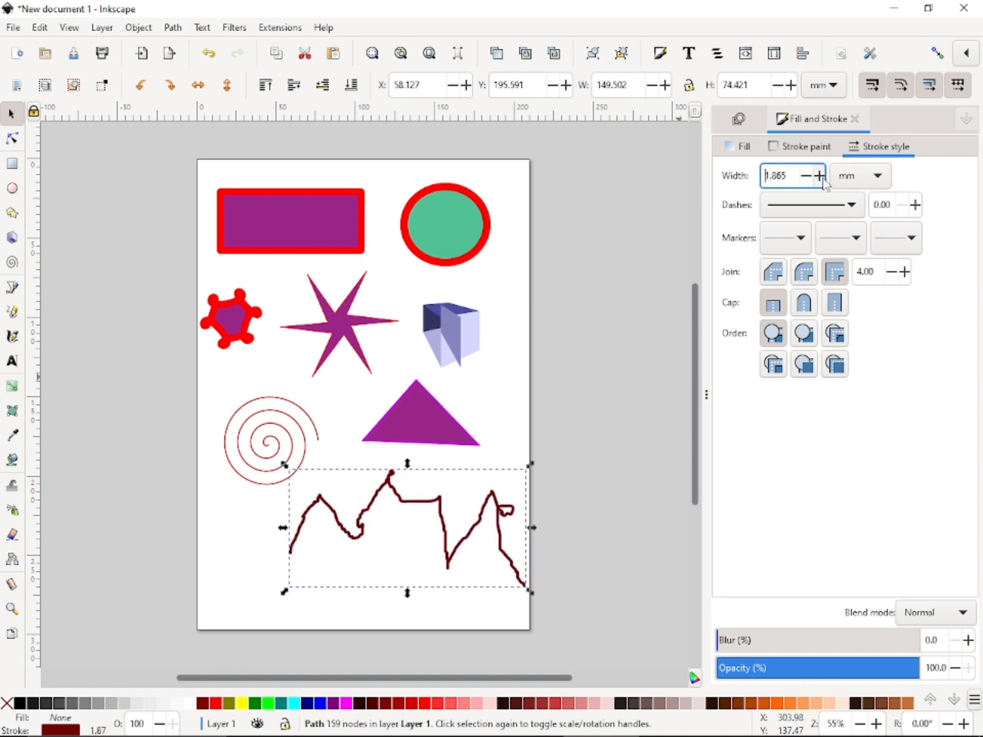
{"action": "scroll", "coordinate": [824, 183], "scroll_direction": "up", "scroll_amount": 11}
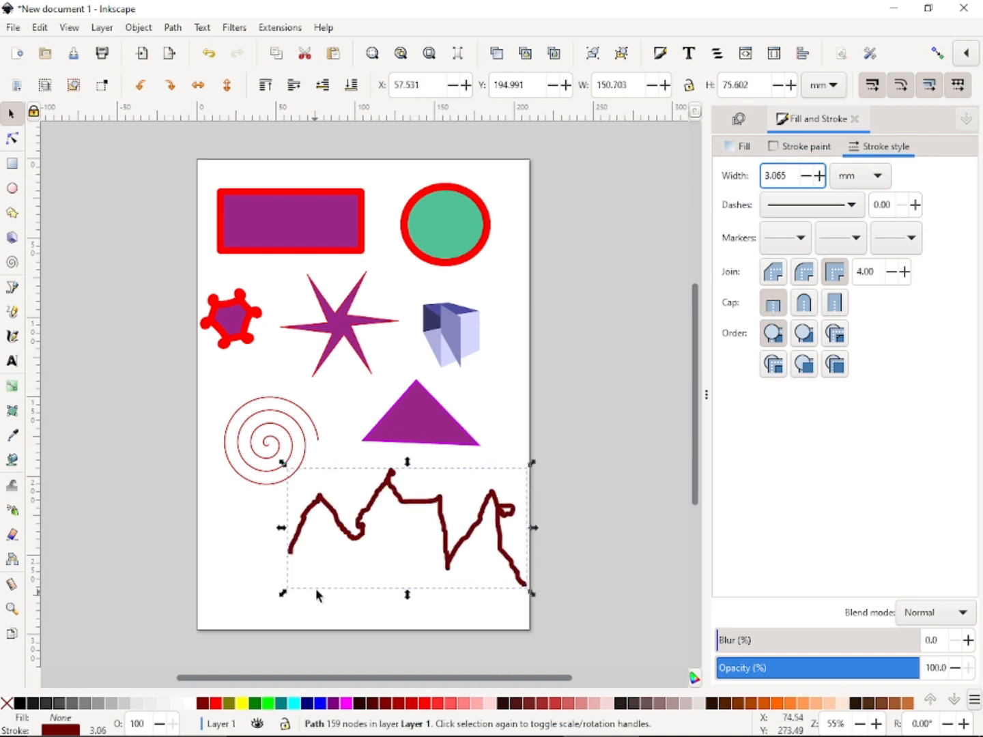
{"action": "scroll", "coordinate": [808, 180], "scroll_direction": "down", "scroll_amount": 10}
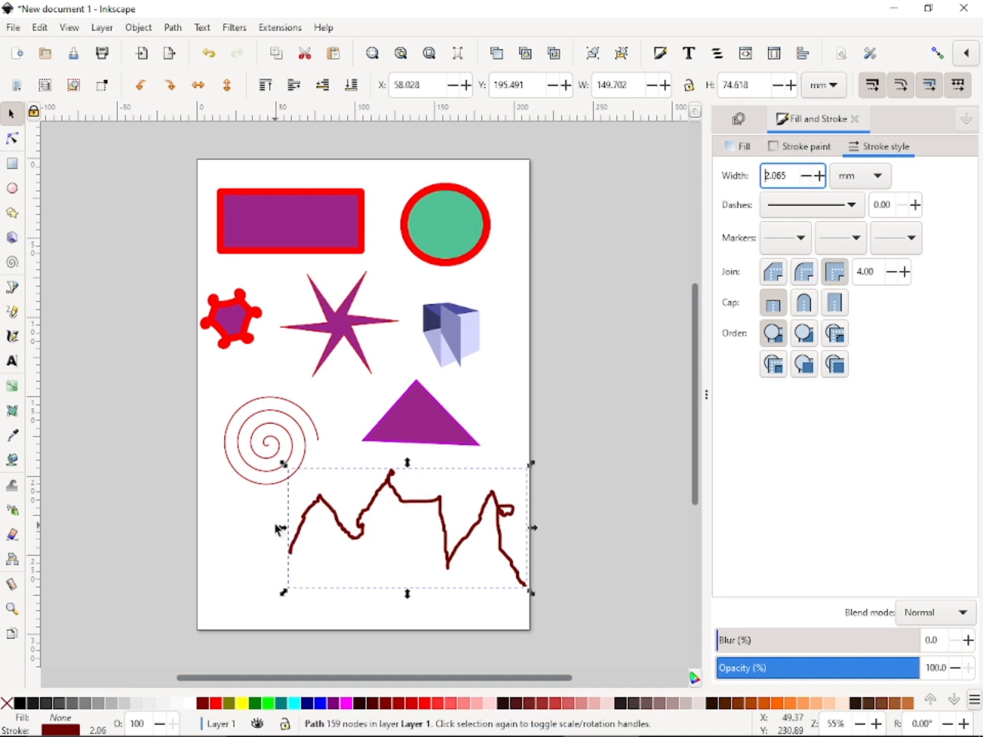
{"action": "mouse_move", "coordinate": [279, 527]}
{"action": "left_mouse_down"}
{"action": "mouse_move", "coordinate": [443, 532]}
{"action": "mouse_move", "coordinate": [449, 511]}
{"action": "mouse_move", "coordinate": [420, 483]}
{"action": "mouse_move", "coordinate": [471, 478]}
{"action": "left_mouse_up"}
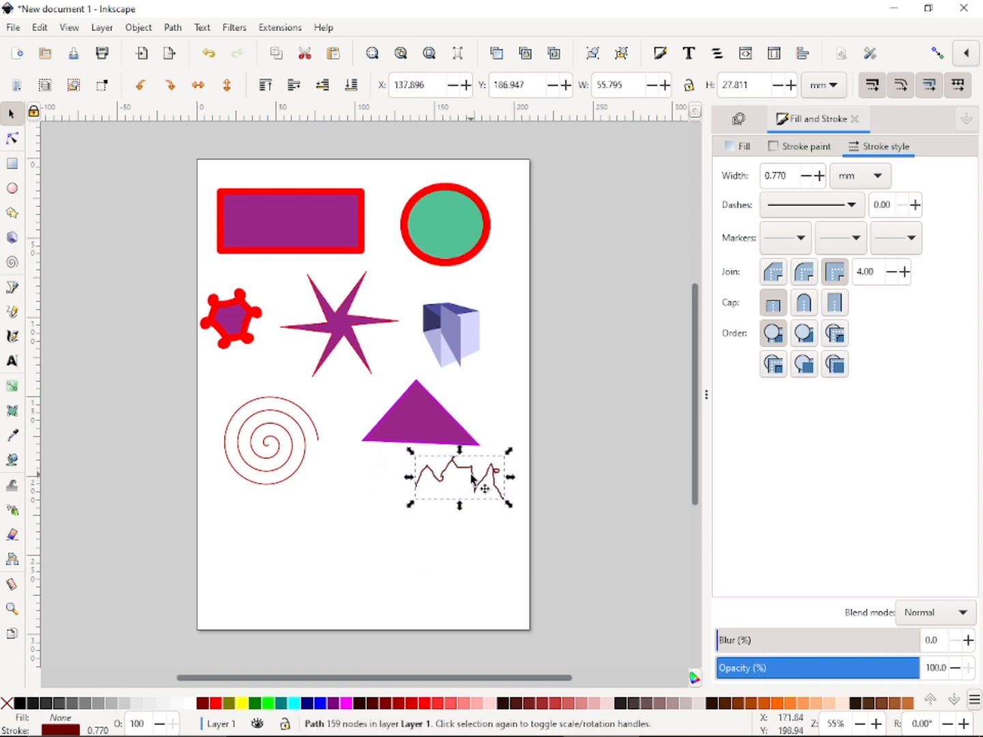
Draw several dark red Calligraphy strokes with the 4 mm dip pen around the lower page, beyond its edges and beside the triangle.
{"action": "left_click", "coordinate": [12, 341]}
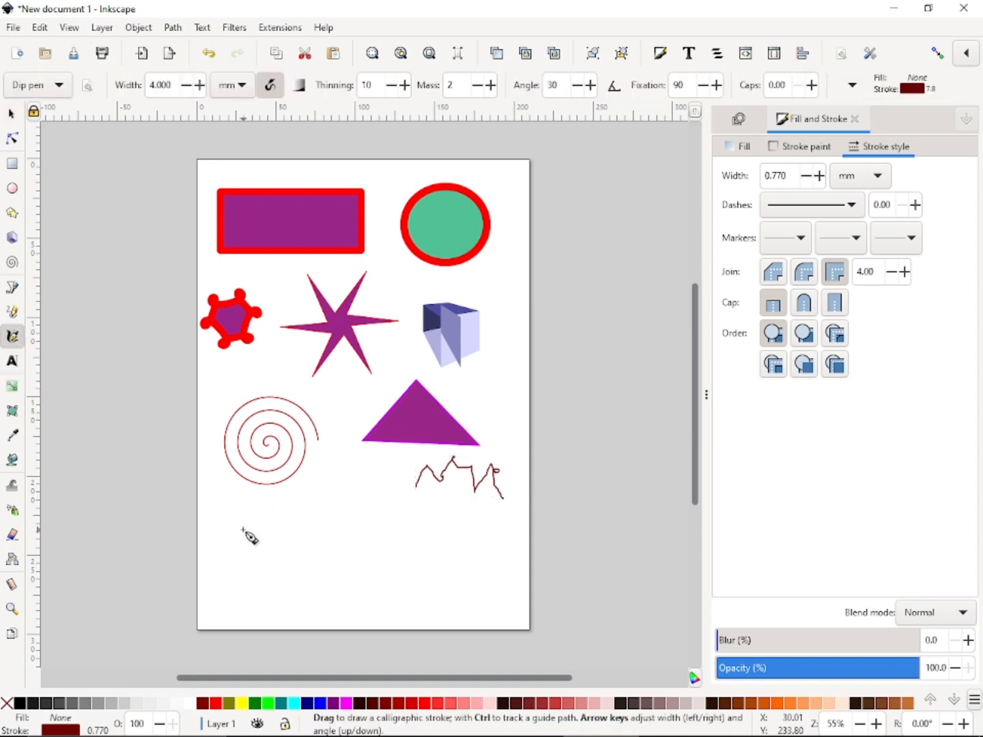
{"action": "mouse_move", "coordinate": [313, 501]}
{"action": "left_mouse_down"}
{"action": "mouse_move", "coordinate": [302, 547]}
{"action": "mouse_move", "coordinate": [255, 558]}
{"action": "left_mouse_up"}
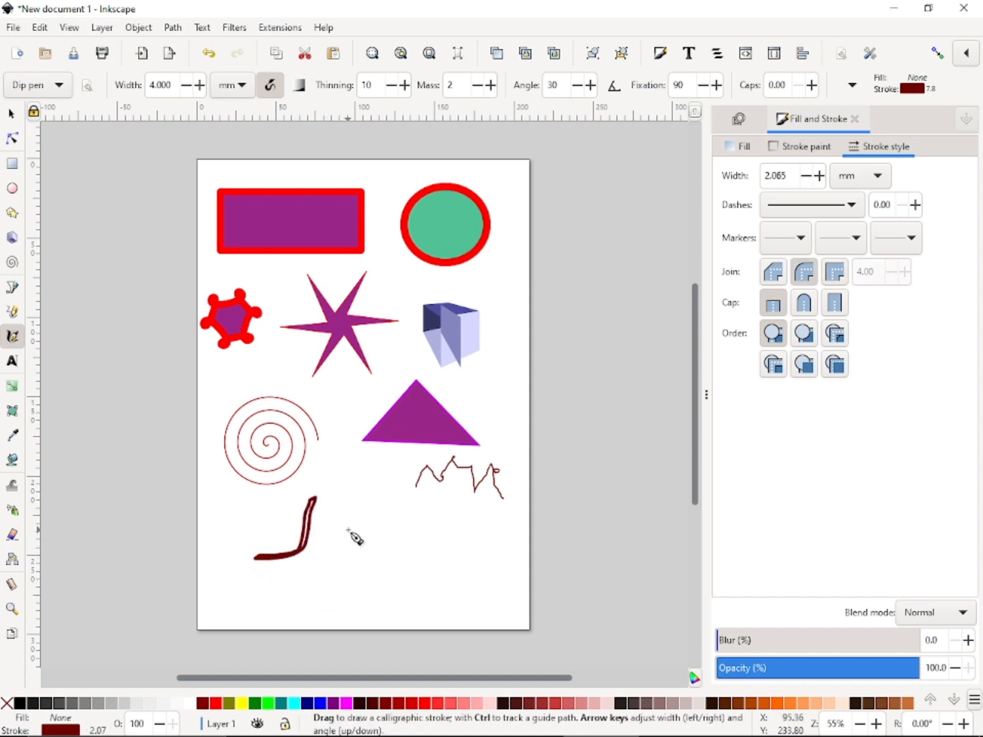
{"action": "mouse_move", "coordinate": [346, 531]}
{"action": "left_mouse_down"}
{"action": "mouse_move", "coordinate": [369, 583]}
{"action": "mouse_move", "coordinate": [599, 503]}
{"action": "mouse_move", "coordinate": [615, 533]}
{"action": "left_mouse_up"}
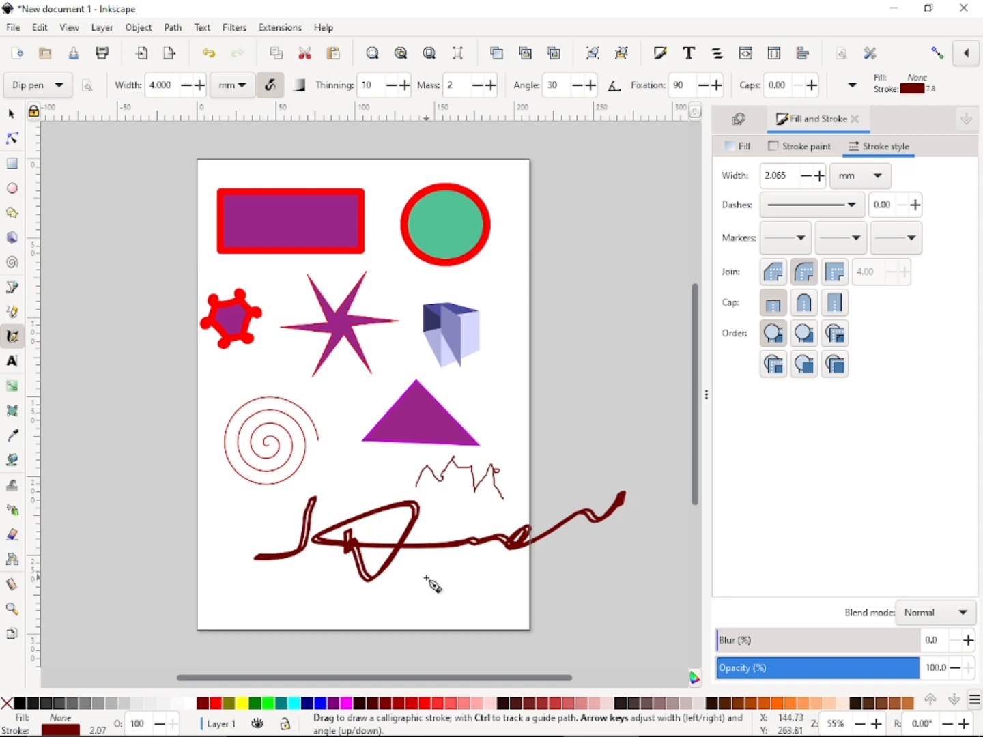
{"action": "mouse_move", "coordinate": [439, 585]}
{"action": "left_mouse_down"}
{"action": "mouse_move", "coordinate": [440, 598]}
{"action": "mouse_move", "coordinate": [470, 578]}
{"action": "mouse_move", "coordinate": [591, 587]}
{"action": "mouse_move", "coordinate": [605, 599]}
{"action": "mouse_move", "coordinate": [632, 569]}
{"action": "mouse_move", "coordinate": [658, 584]}
{"action": "left_mouse_up"}
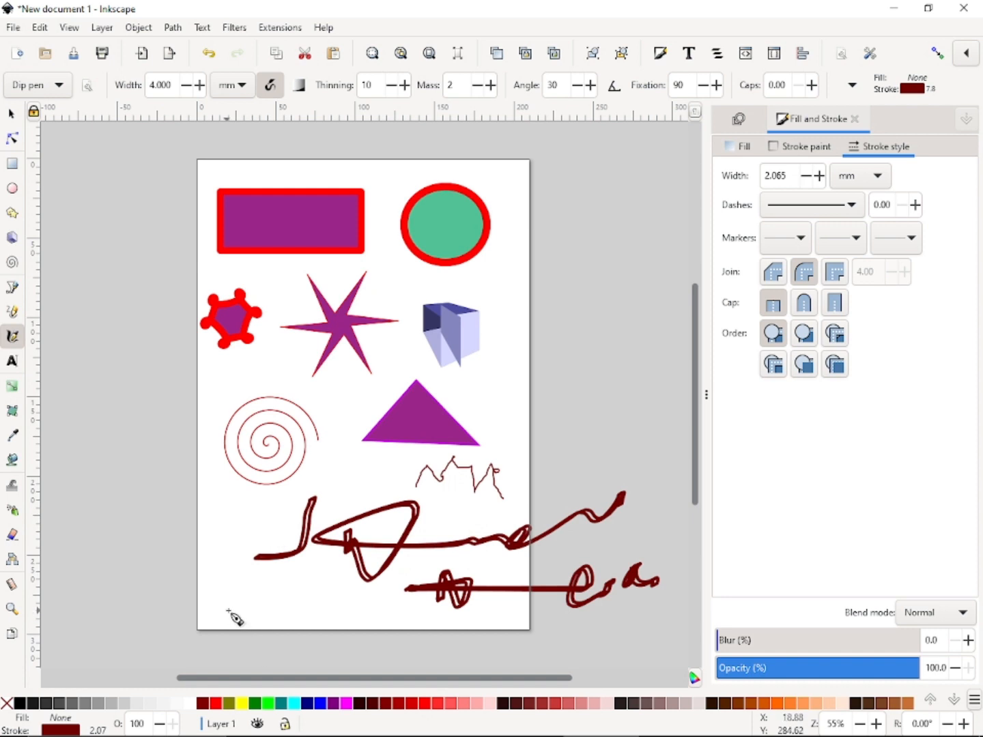
{"action": "left_click_drag", "start_coordinate": [230, 610], "coordinate": [362, 618]}
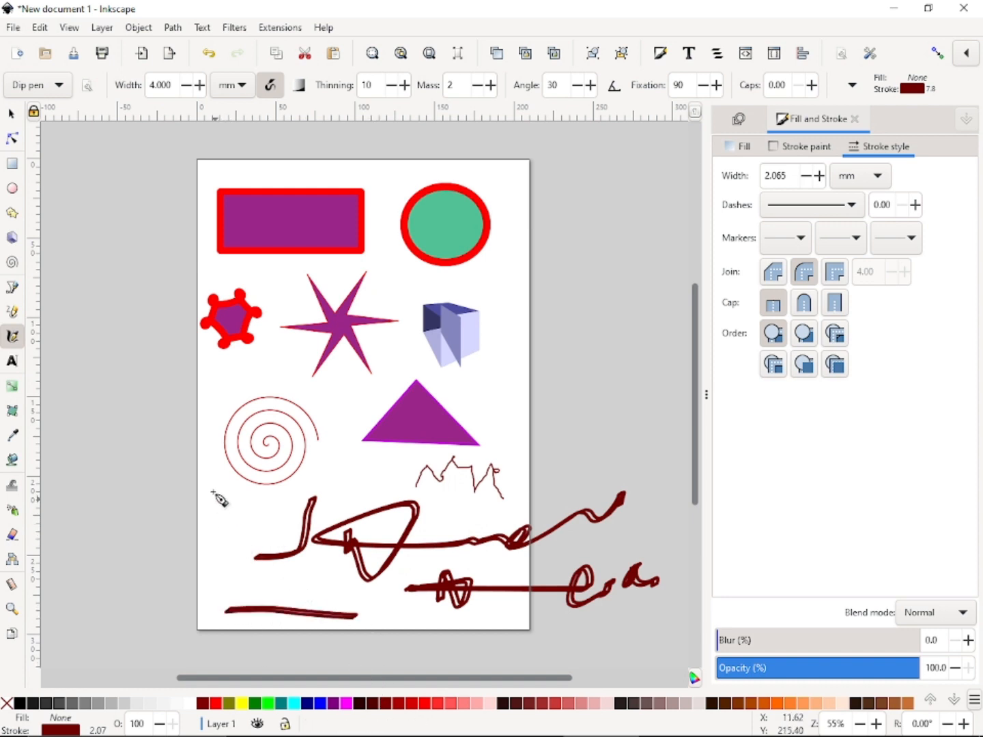
{"action": "left_click_drag", "start_coordinate": [107, 490], "coordinate": [254, 488]}
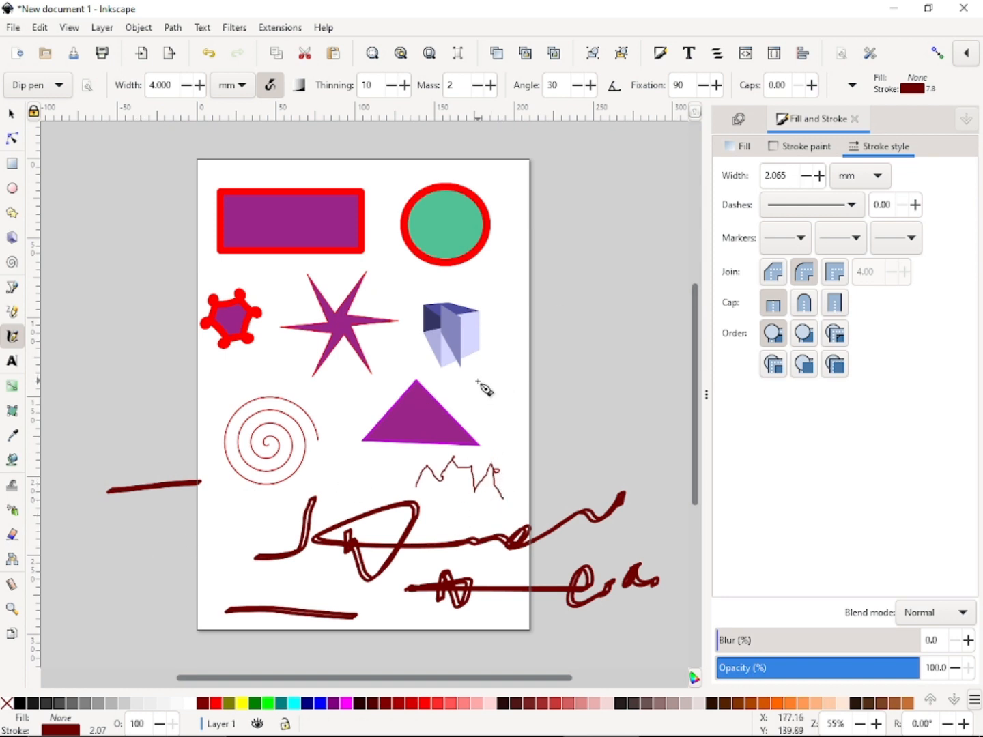
{"action": "mouse_move", "coordinate": [478, 386]}
{"action": "left_mouse_down"}
{"action": "mouse_move", "coordinate": [493, 434]}
{"action": "mouse_move", "coordinate": [512, 400]}
{"action": "mouse_move", "coordinate": [485, 399]}
{"action": "mouse_move", "coordinate": [523, 381]}
{"action": "mouse_move", "coordinate": [550, 402]}
{"action": "mouse_move", "coordinate": [487, 404]}
{"action": "mouse_move", "coordinate": [512, 381]}
{"action": "mouse_move", "coordinate": [510, 420]}
{"action": "mouse_move", "coordinate": [685, 401]}
{"action": "left_mouse_up"}
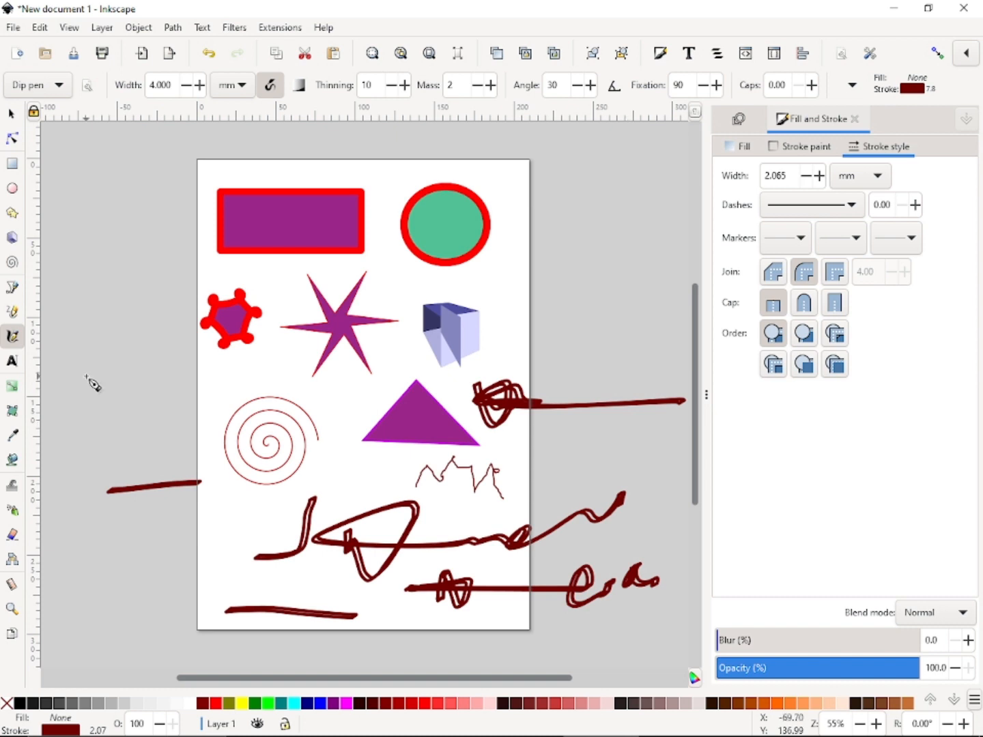
Delete the long looping stroke, the knotted stroke below it and the J-shaped stroke from the lower page.
{"action": "left_click", "coordinate": [13, 115]}
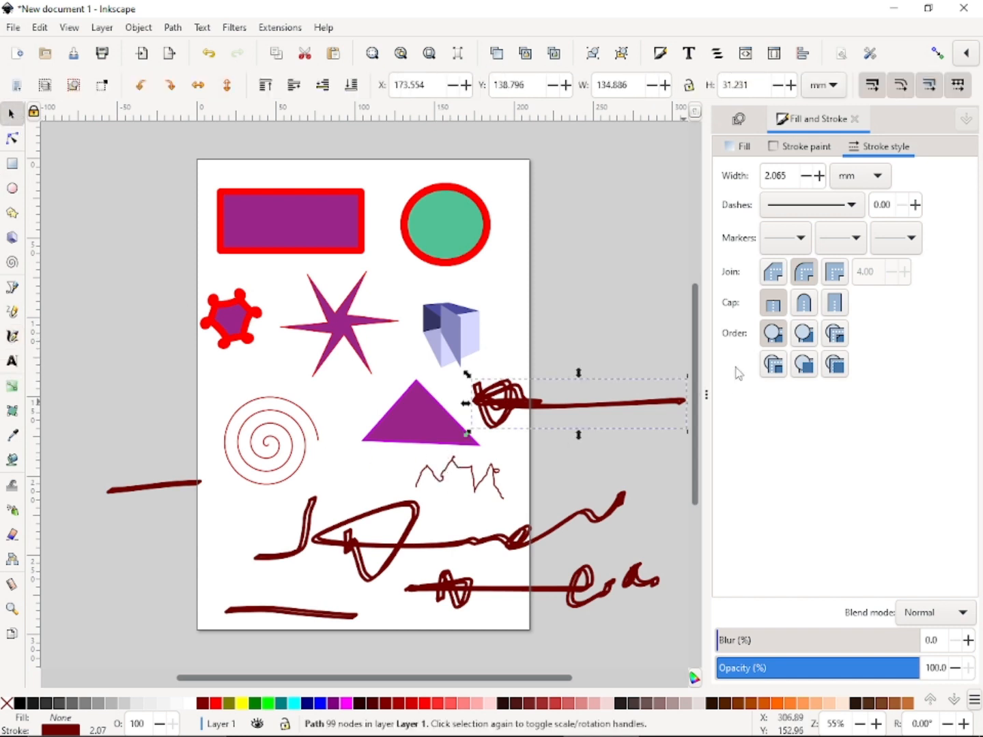
{"action": "mouse_move", "coordinate": [601, 315]}
{"action": "left_mouse_down"}
{"action": "mouse_move", "coordinate": [591, 518]}
{"action": "mouse_move", "coordinate": [622, 371]}
{"action": "mouse_move", "coordinate": [613, 327]}
{"action": "left_mouse_up"}
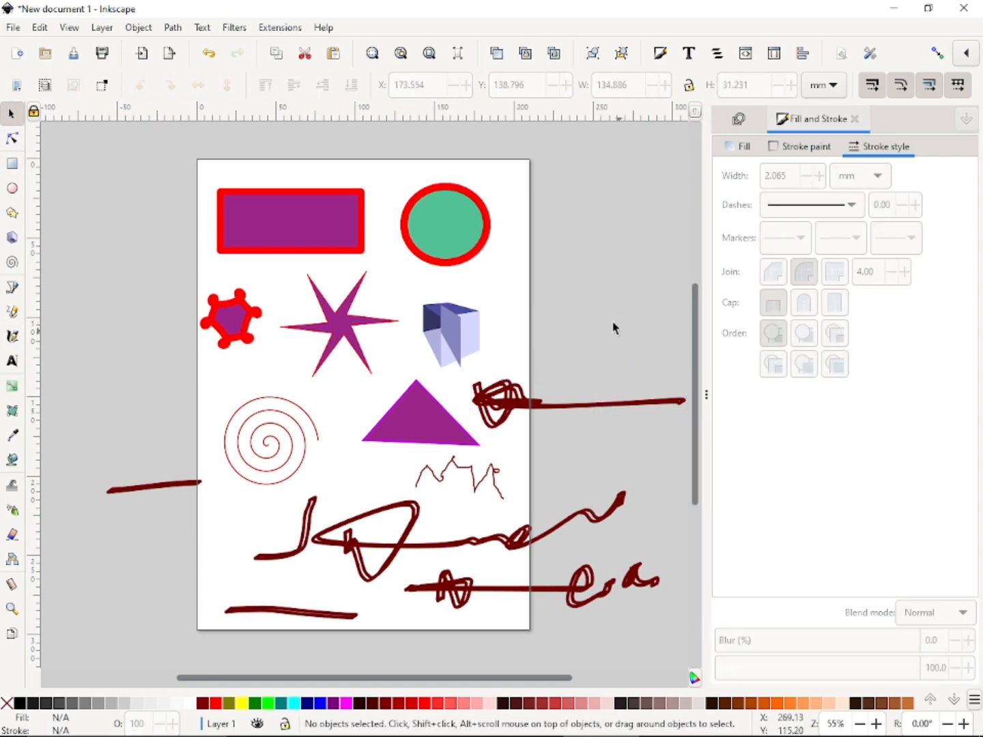
{"action": "left_click_drag", "start_coordinate": [638, 619], "coordinate": [576, 486]}
{"action": "left_click", "coordinate": [585, 520]}
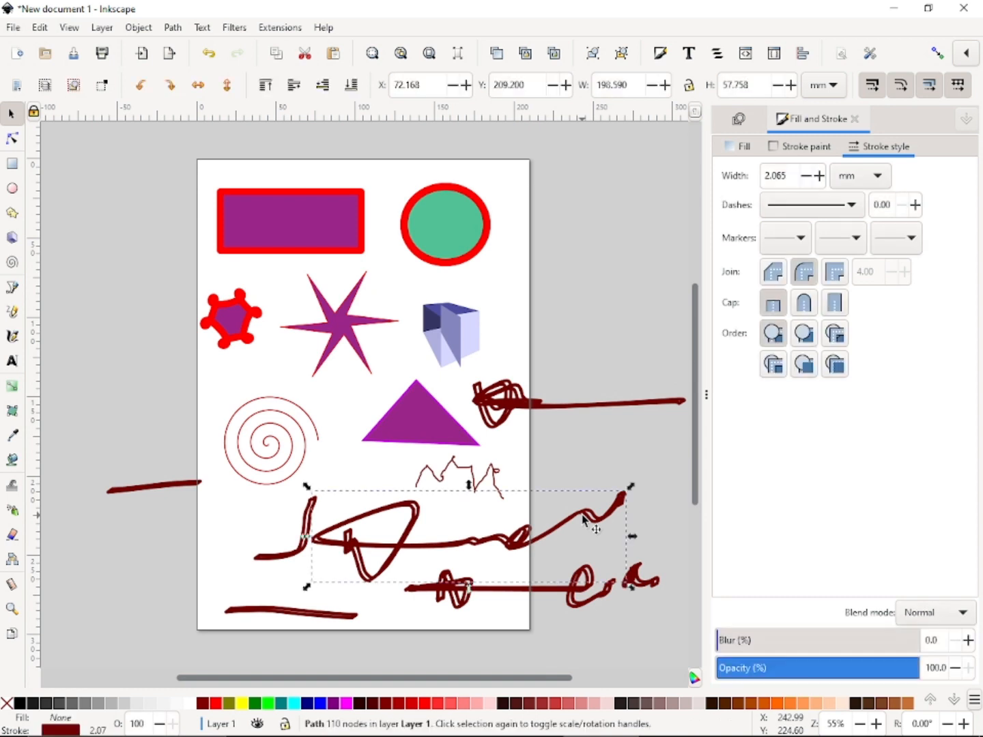
{"action": "key", "text": "Delete"}
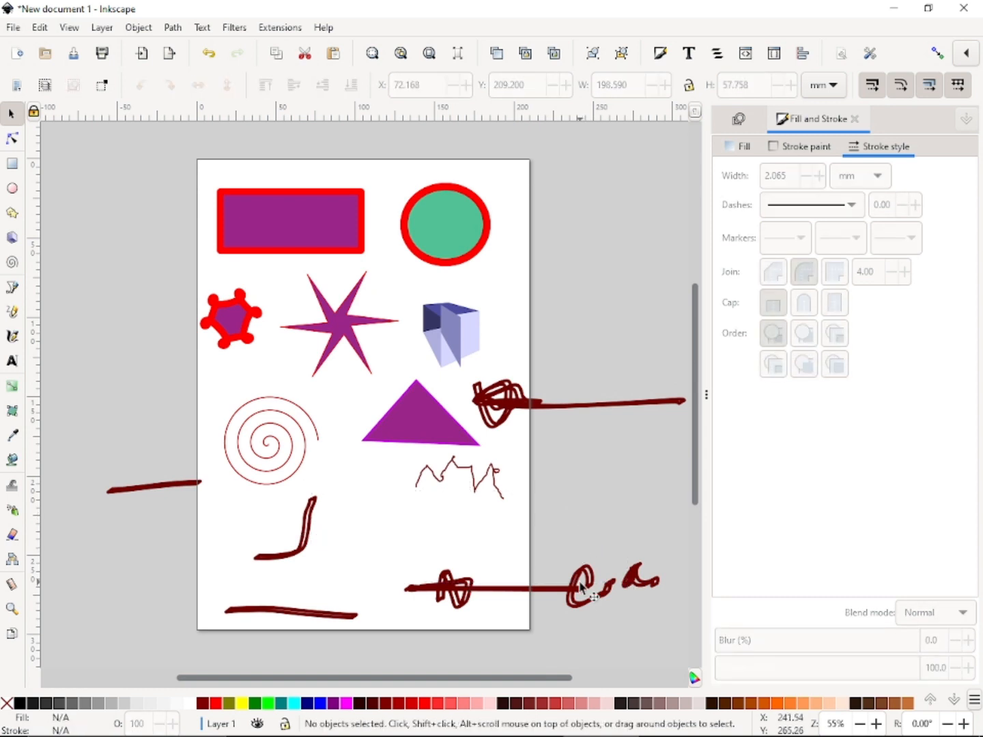
{"action": "left_click", "coordinate": [580, 586]}
{"action": "key", "text": "Delete"}
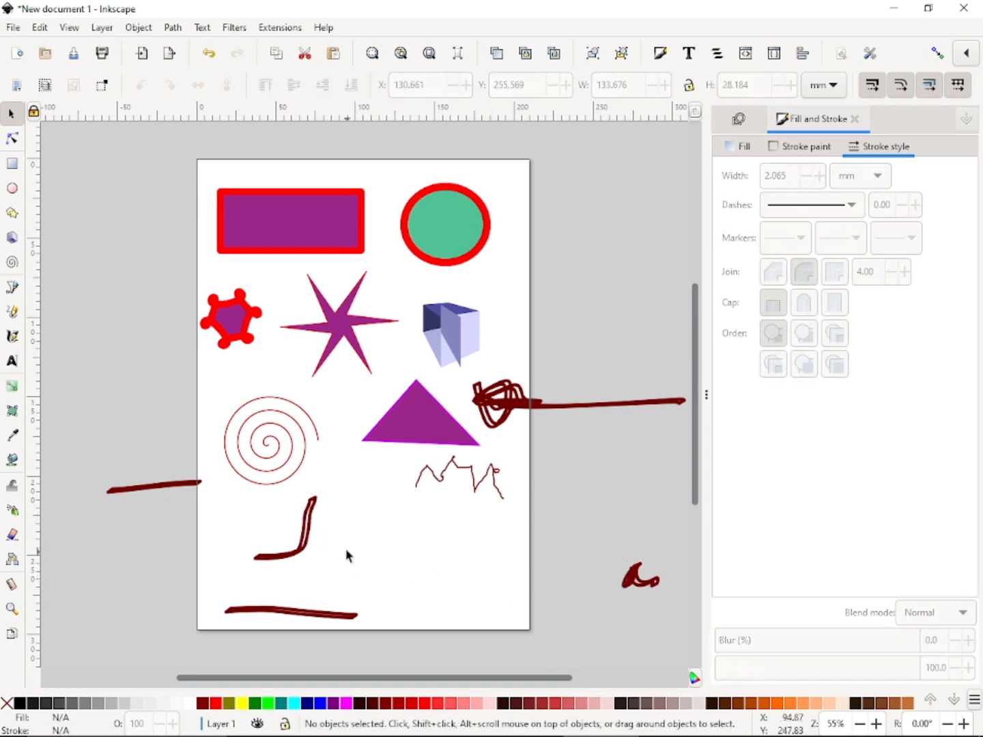
{"action": "left_click", "coordinate": [304, 533]}
{"action": "key", "text": "Delete"}
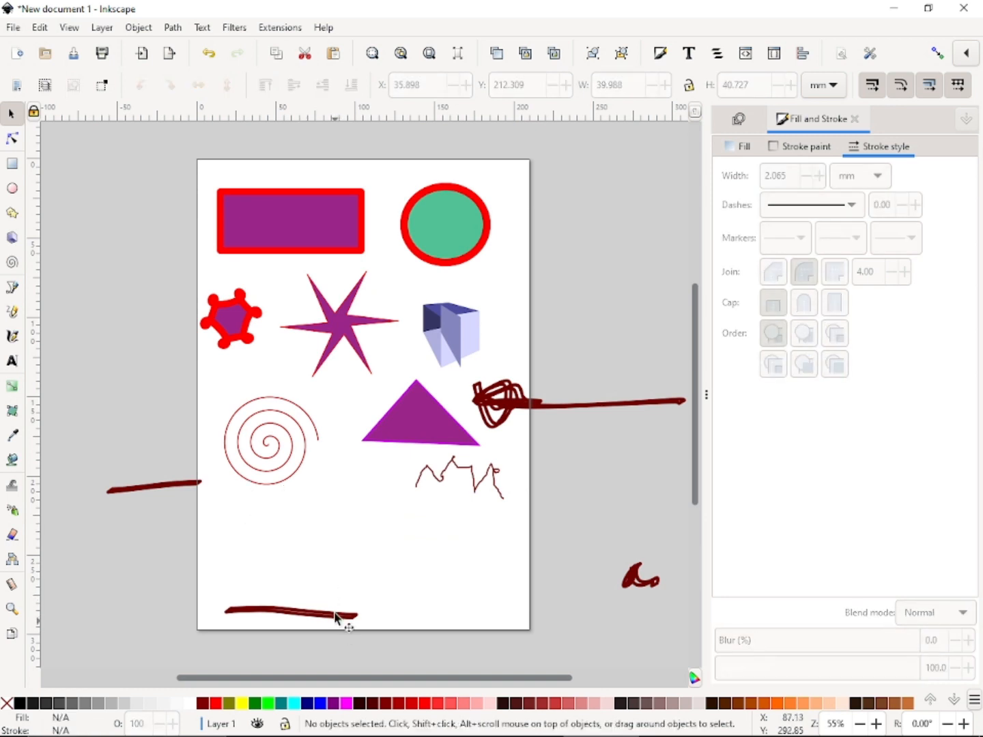
Move the bottom straight stroke up below the spiral, and place the scribbled stroke from beside the triangle underneath it.
{"action": "mouse_move", "coordinate": [339, 613]}
{"action": "left_mouse_down"}
{"action": "mouse_move", "coordinate": [342, 549]}
{"action": "mouse_move", "coordinate": [320, 523]}
{"action": "left_mouse_up"}
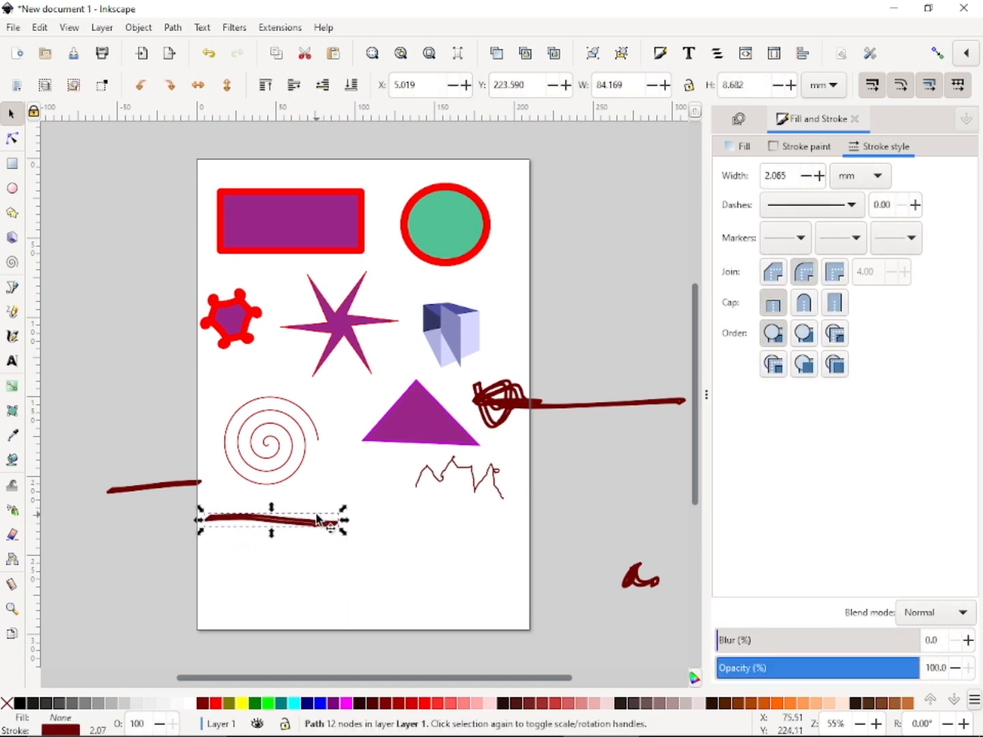
{"action": "mouse_move", "coordinate": [538, 405]}
{"action": "left_mouse_down"}
{"action": "mouse_move", "coordinate": [492, 521]}
{"action": "mouse_move", "coordinate": [396, 575]}
{"action": "mouse_move", "coordinate": [330, 584]}
{"action": "mouse_move", "coordinate": [291, 572]}
{"action": "mouse_move", "coordinate": [298, 572]}
{"action": "left_mouse_up"}
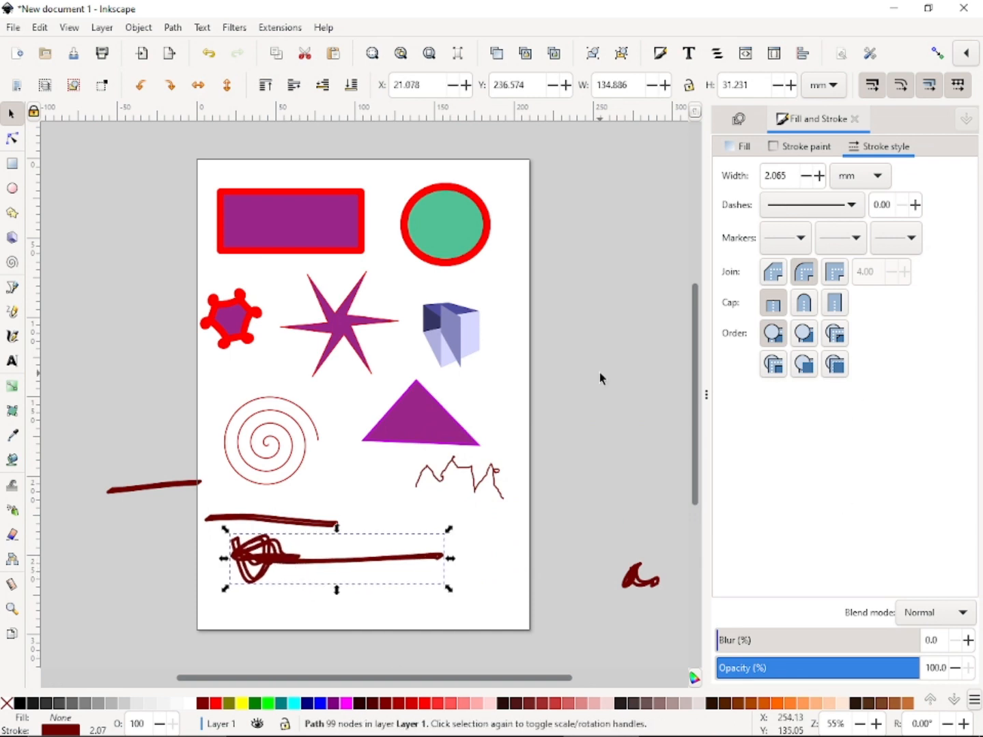
{"action": "left_click", "coordinate": [559, 542]}
{"action": "scroll", "coordinate": [570, 545], "scroll_direction": "down", "scroll_amount": 6}
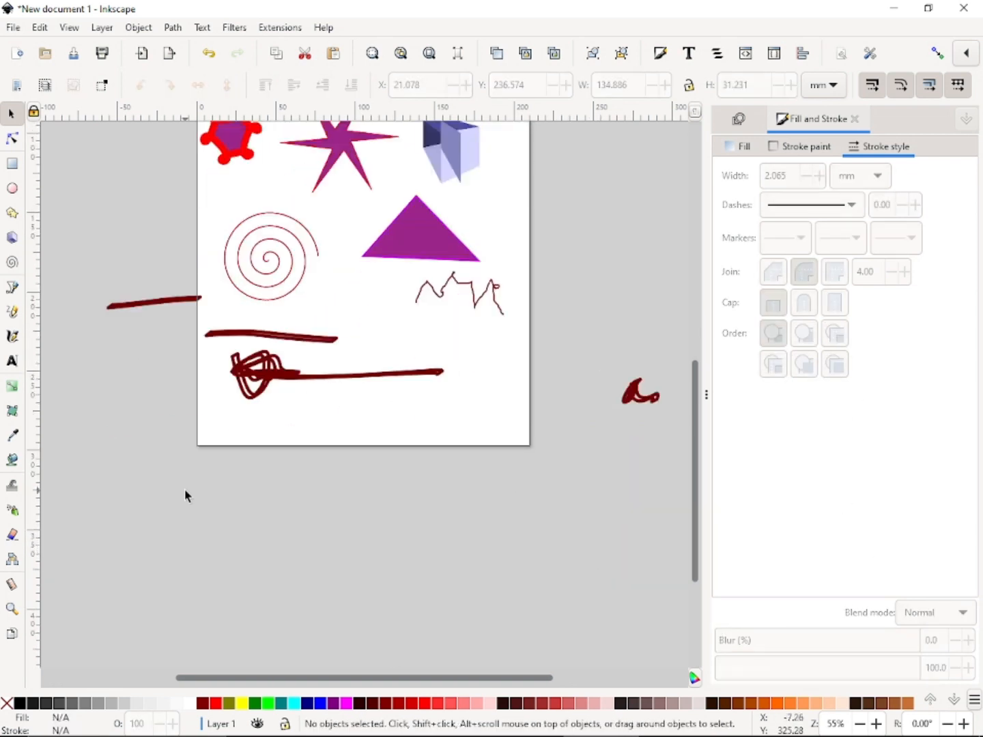
{"action": "scroll", "coordinate": [185, 495], "scroll_direction": "up", "scroll_amount": 6}
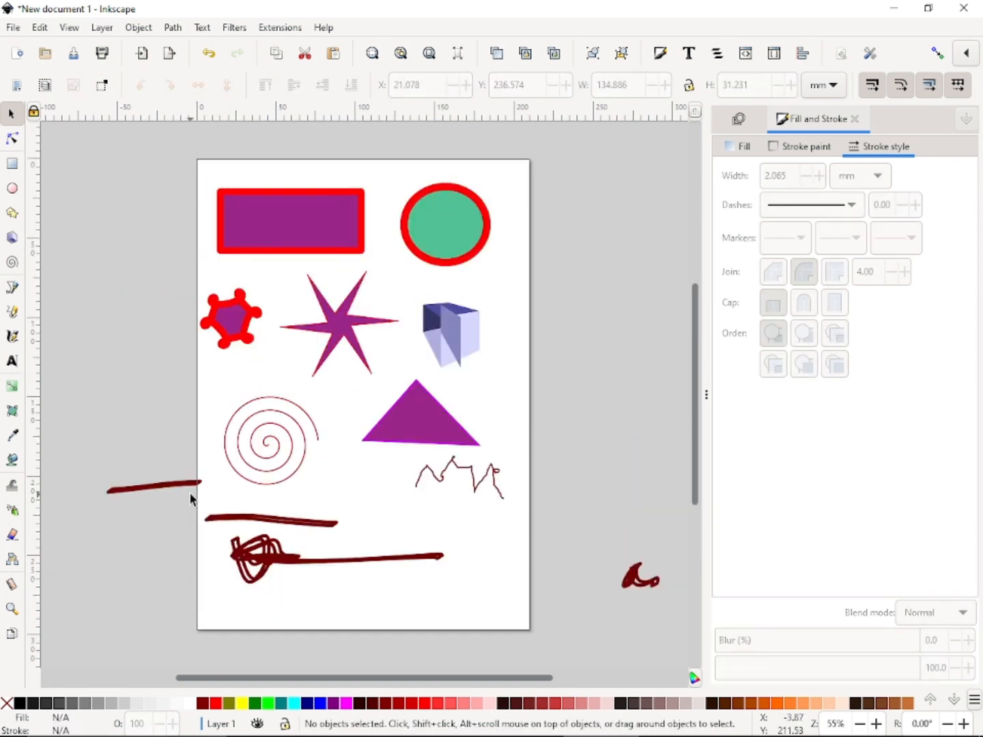
Add the text "Inkscape" between the six-pointed star and the triangle, correcting its spelling.
{"action": "left_click", "coordinate": [12, 361]}
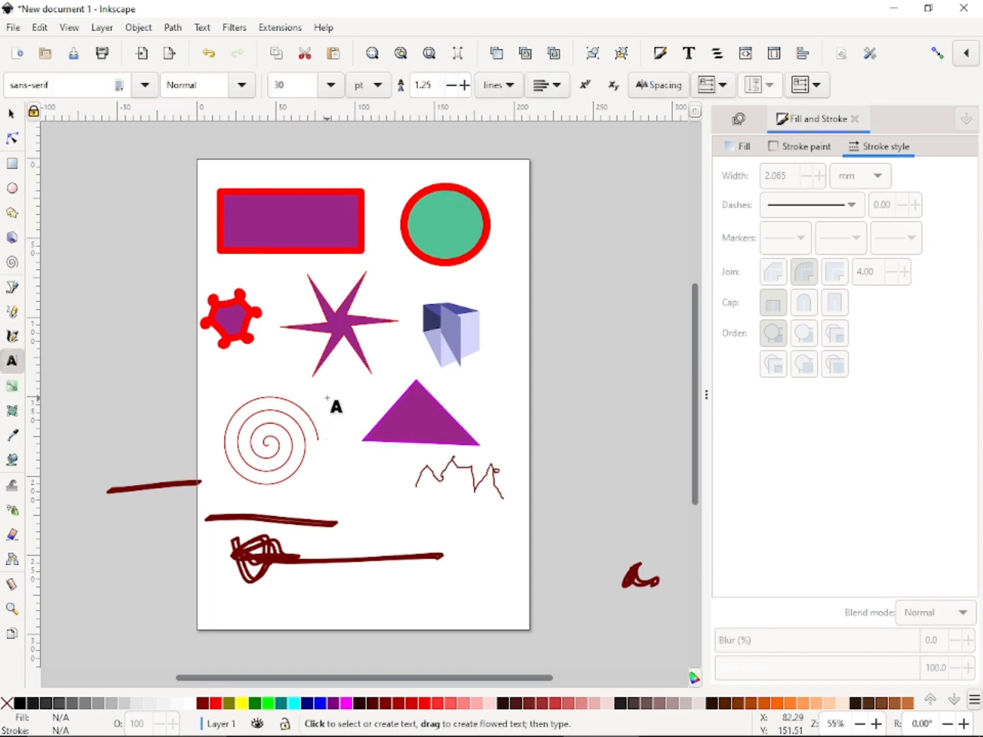
{"action": "left_click", "coordinate": [328, 398]}
{"action": "type", "text": "Ink"}
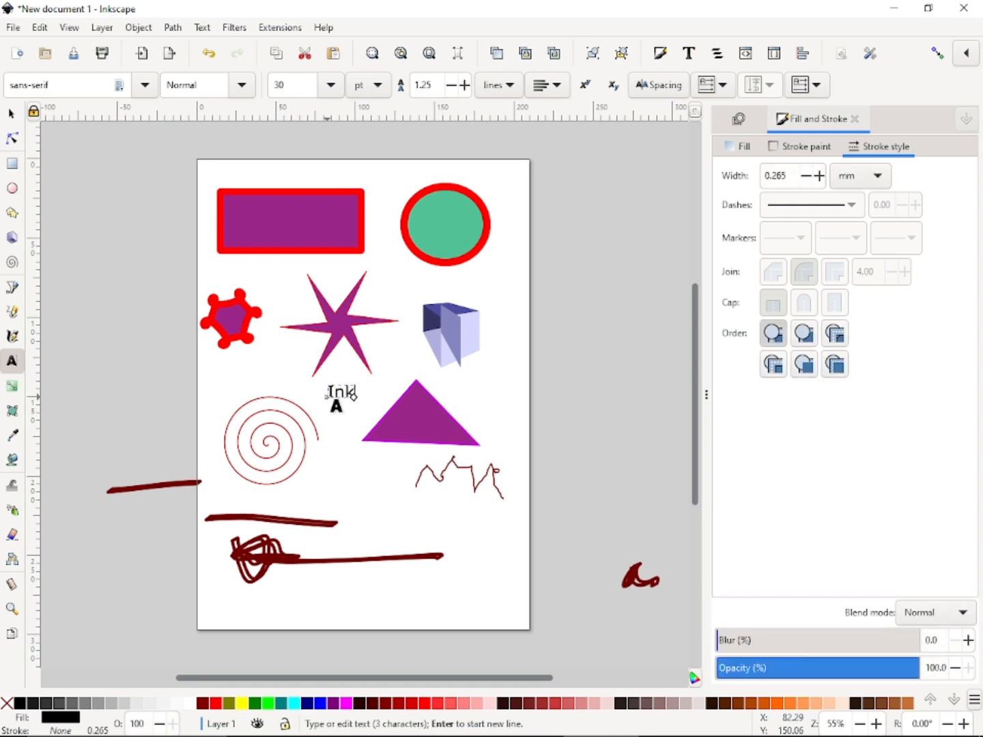
{"action": "type", "text": "sacape"}
{"action": "left_click", "coordinate": [377, 396]}
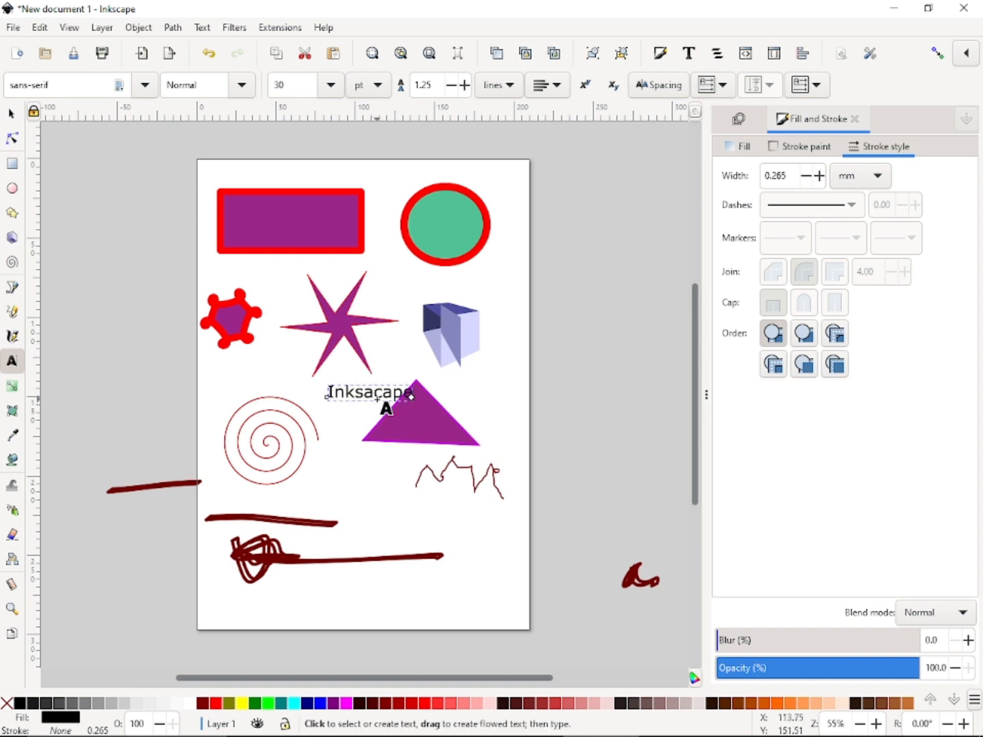
{"action": "key", "text": "BackSpace"}
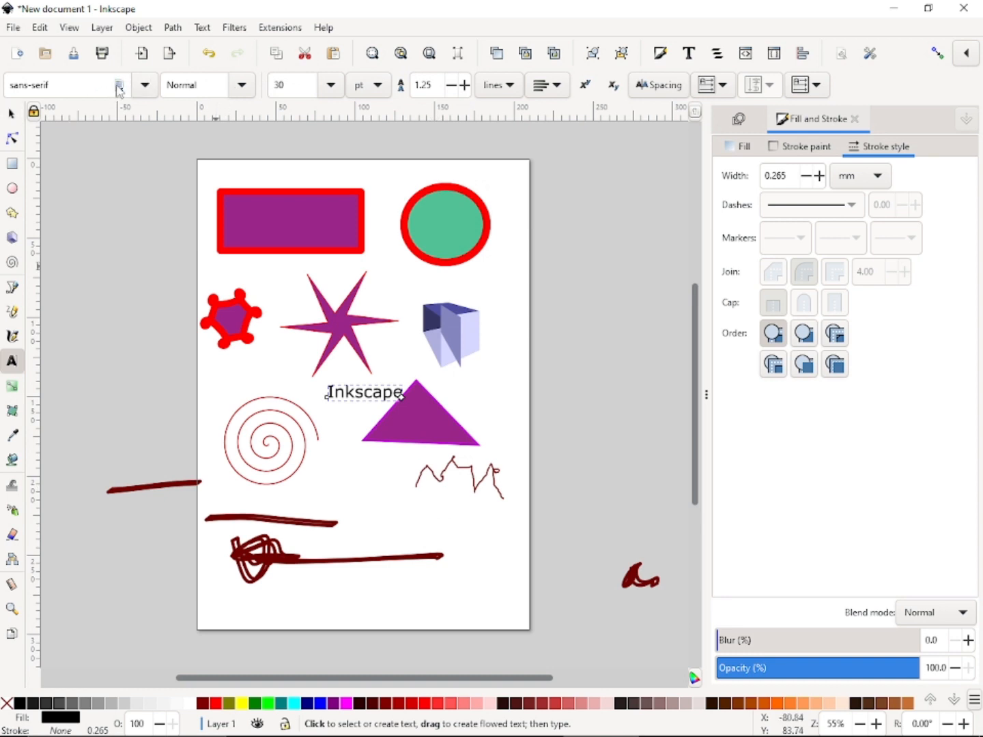
Set the Inkscape text's font to Agency FB and its size to 144 pt.
{"action": "left_click", "coordinate": [140, 85]}
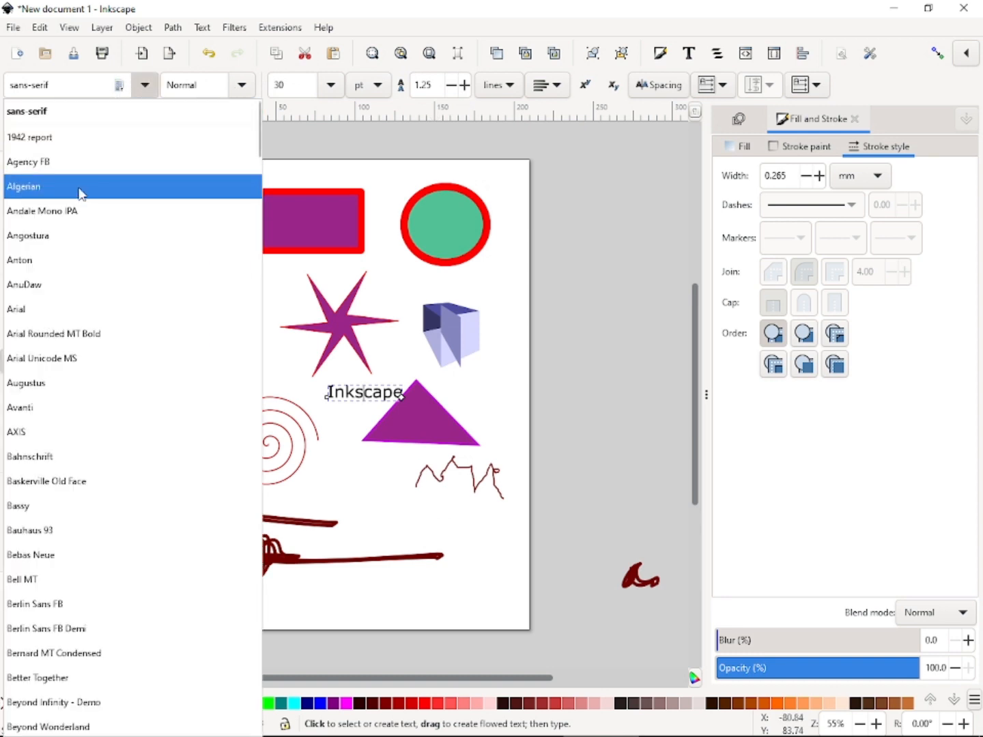
{"action": "left_click", "coordinate": [73, 162]}
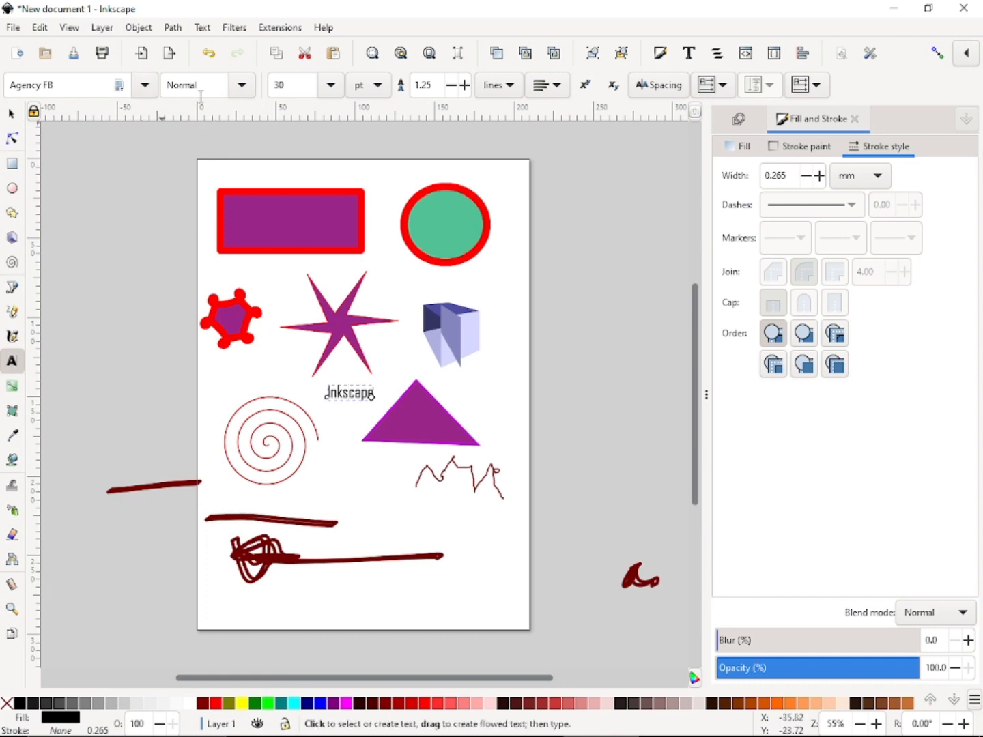
{"action": "left_click", "coordinate": [330, 87]}
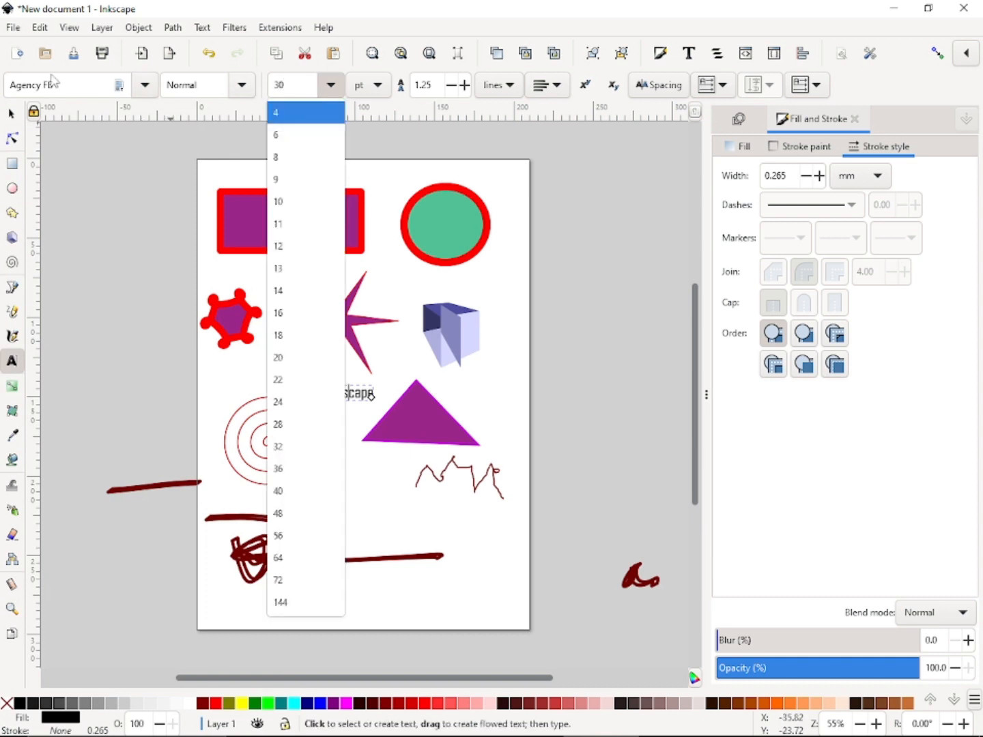
{"action": "left_click", "coordinate": [243, 87]}
{"action": "left_click", "coordinate": [244, 87]}
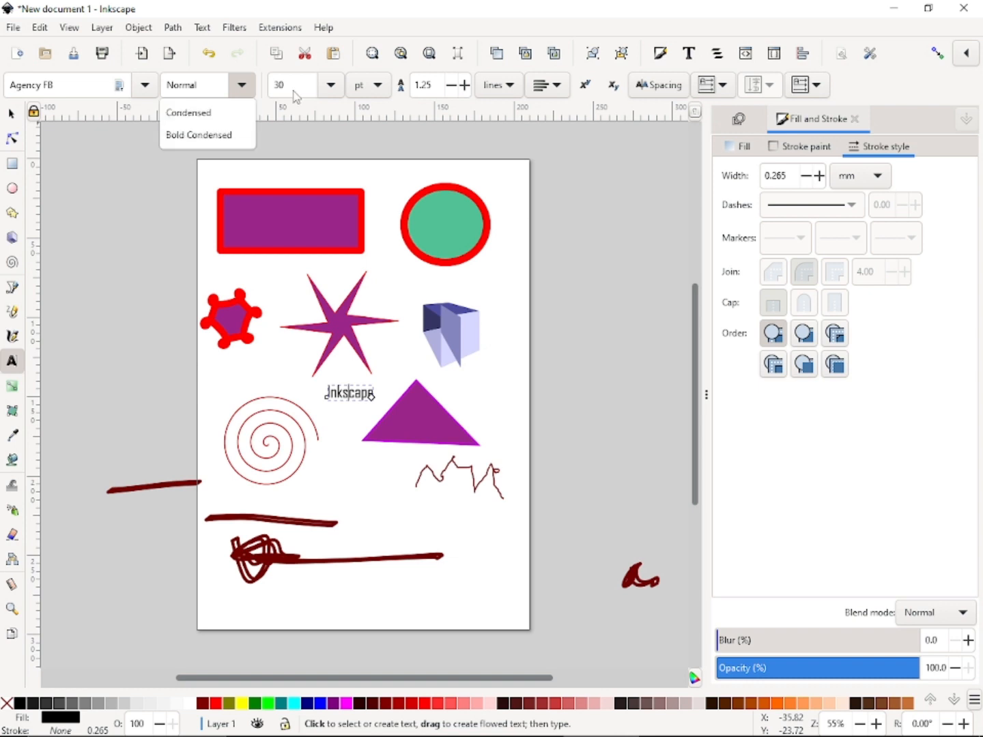
{"action": "left_click", "coordinate": [337, 92]}
{"action": "left_click", "coordinate": [331, 86]}
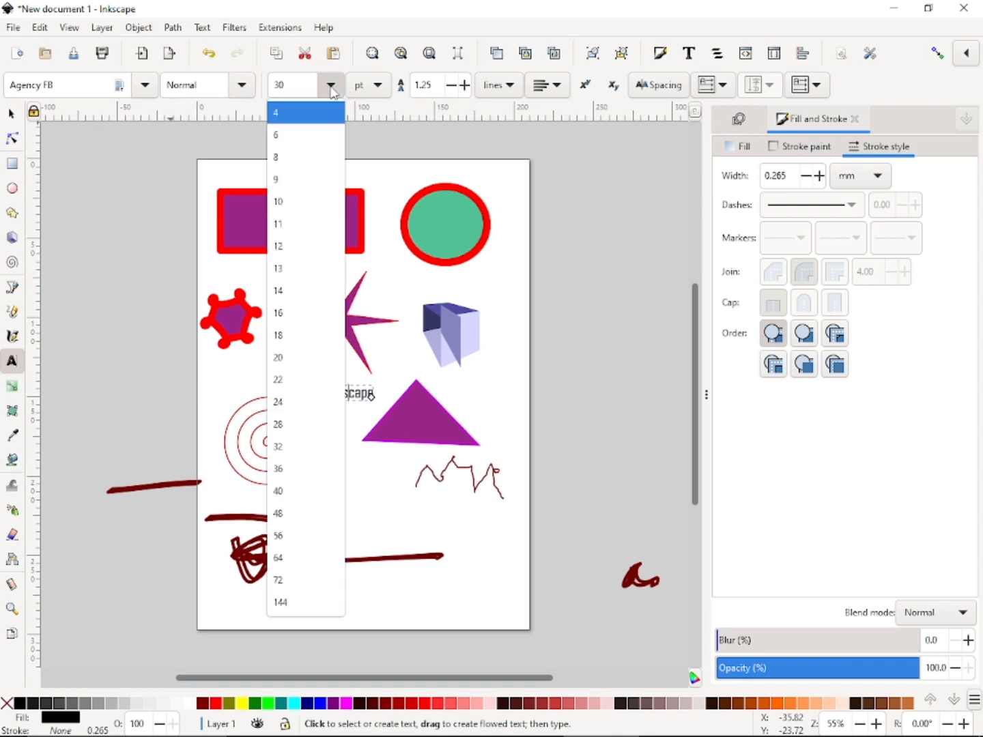
{"action": "left_click", "coordinate": [278, 605]}
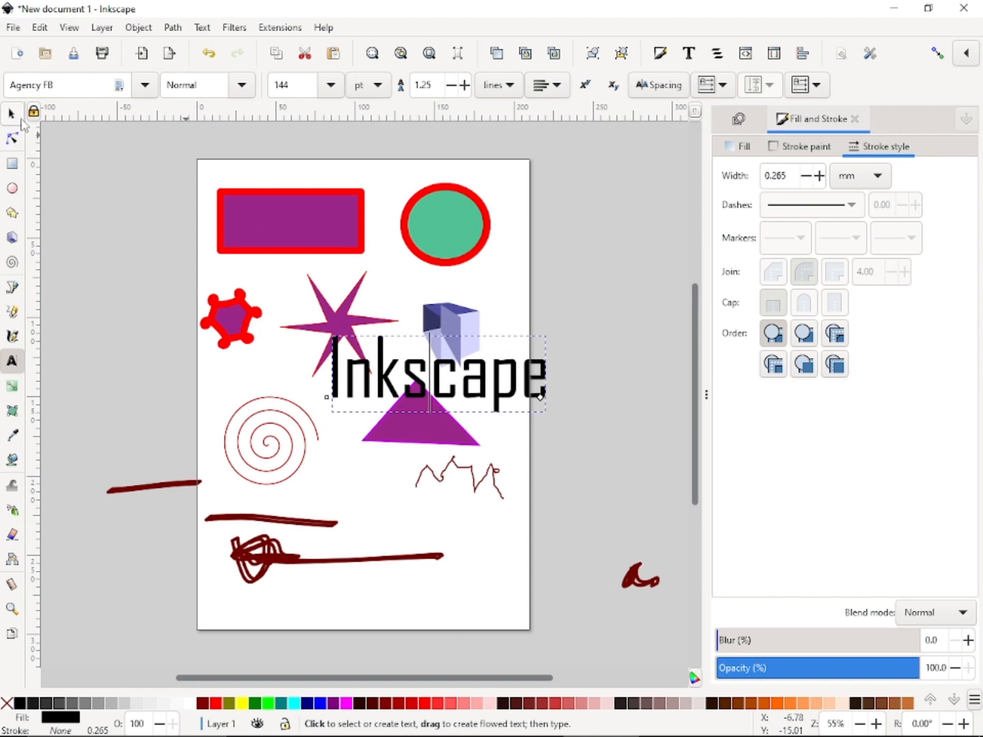
Move the Inkscape text right, off the shapes and past the page edge, to about X 186, Y 116 mm.
{"action": "left_click", "coordinate": [12, 114]}
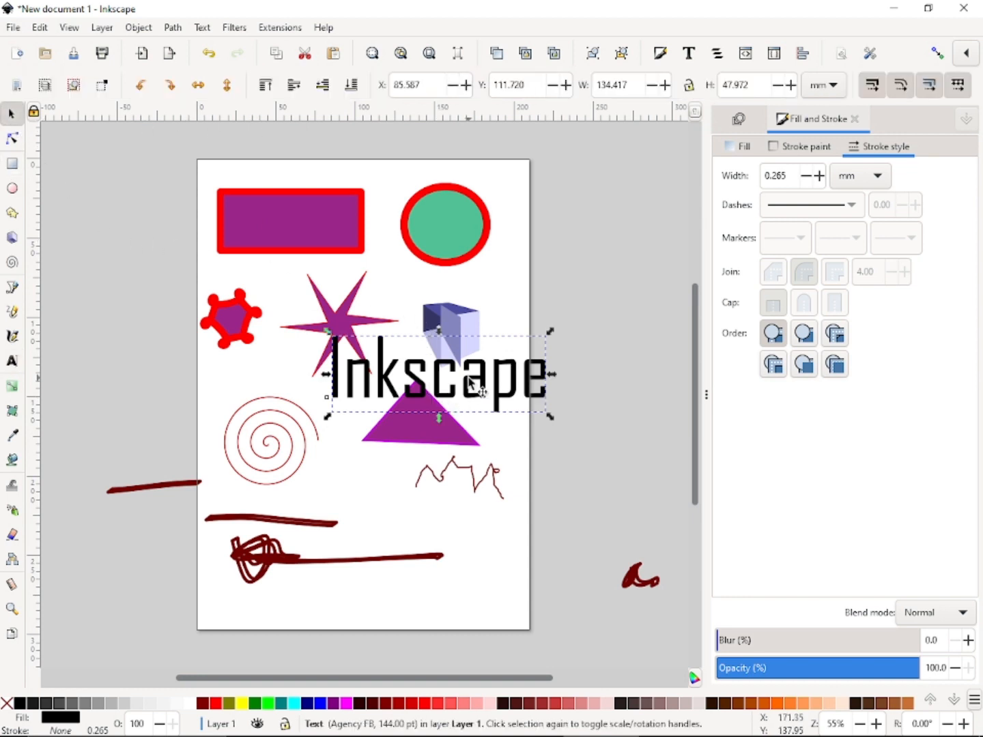
{"action": "left_click", "coordinate": [13, 362]}
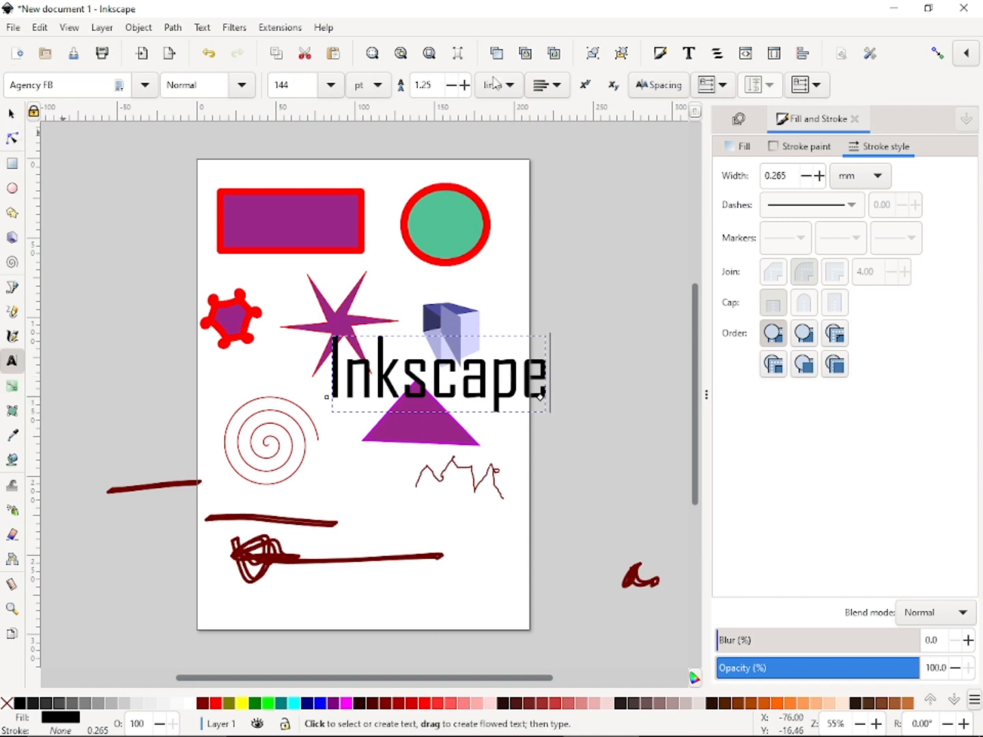
{"action": "left_click", "coordinate": [12, 115]}
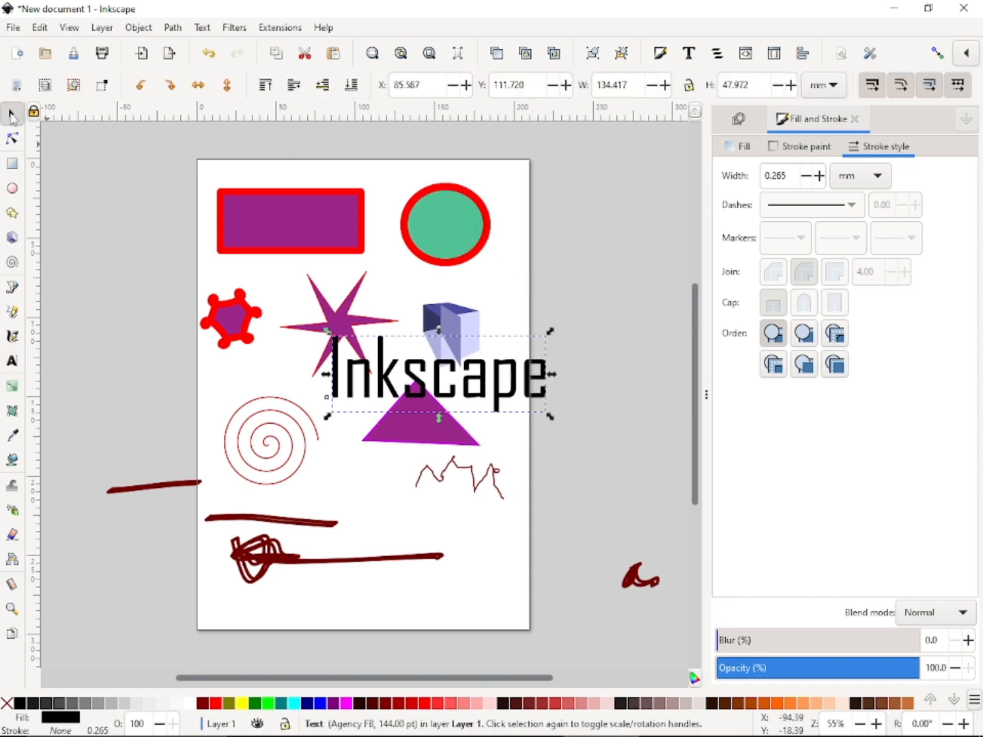
{"action": "left_click_drag", "start_coordinate": [508, 386], "coordinate": [662, 386]}
{"action": "double_click", "coordinate": [625, 388]}
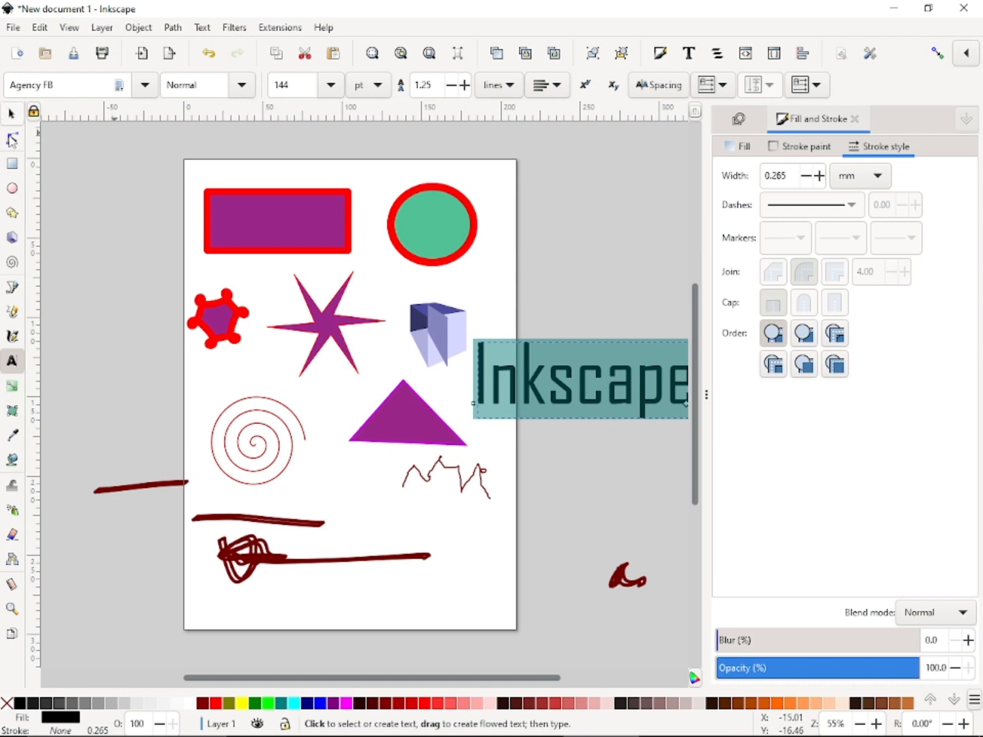
{"action": "left_click", "coordinate": [10, 114]}
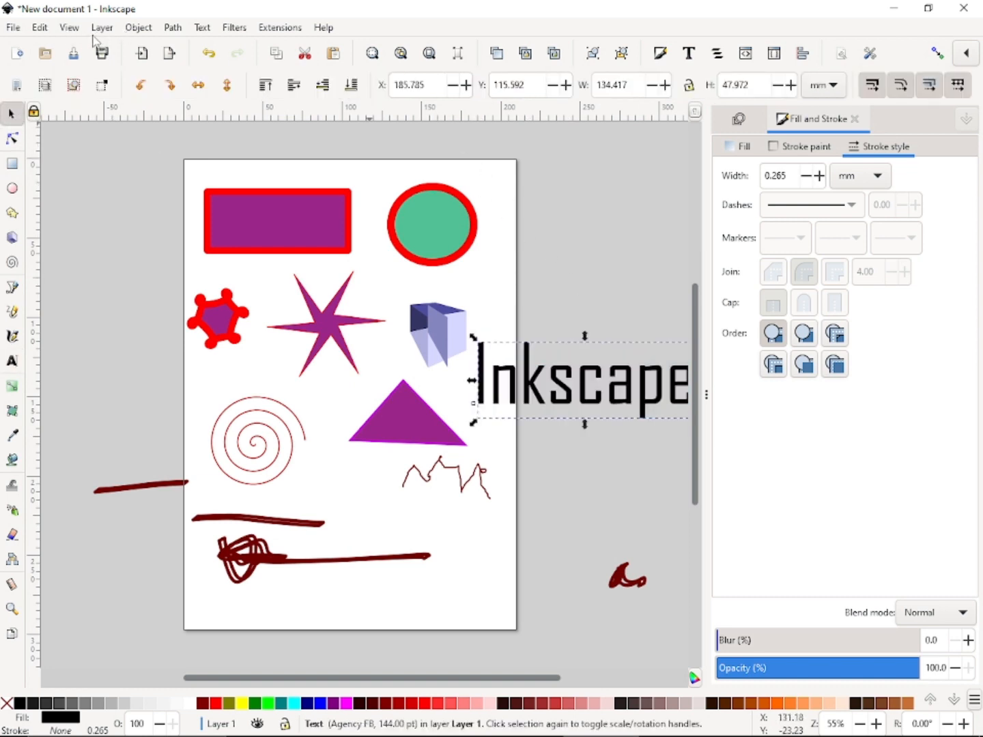
Show the Inkscape text's object properties and move the text down and left to about X 165, Y 149 mm.
{"action": "left_click", "coordinate": [137, 28]}
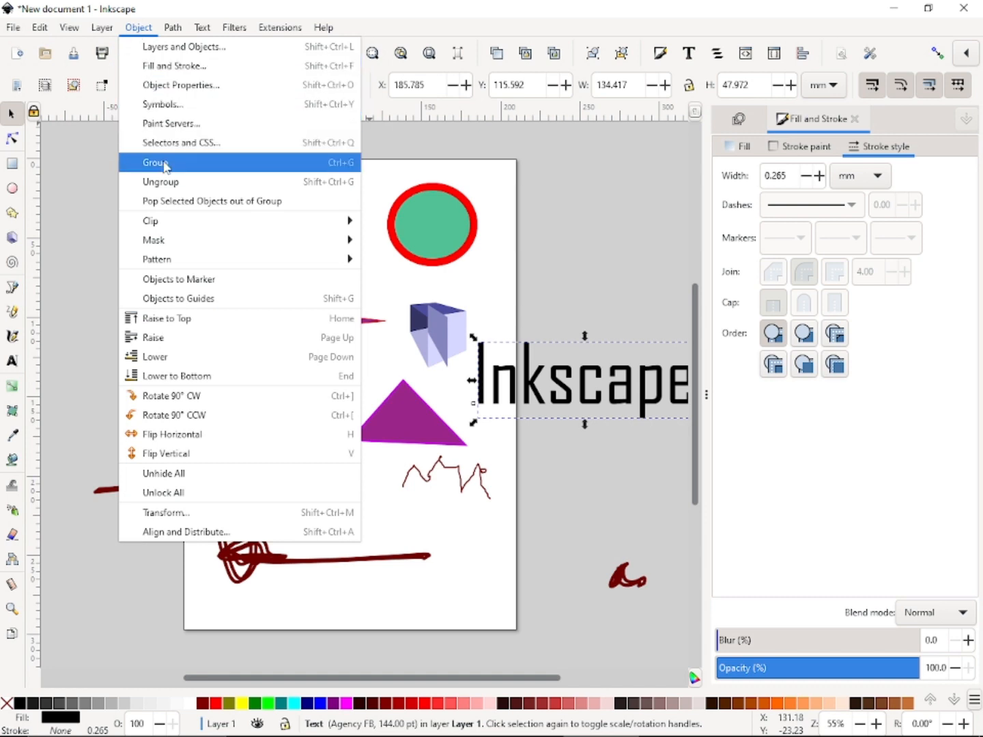
{"action": "left_click", "coordinate": [189, 87]}
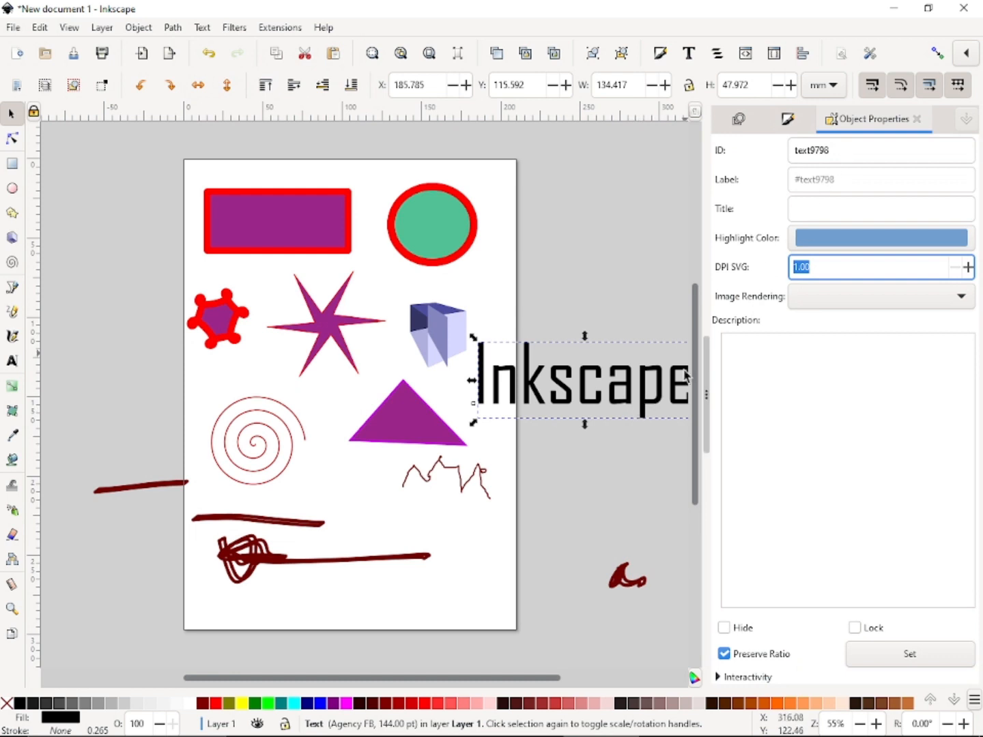
{"action": "left_click_drag", "start_coordinate": [628, 384], "coordinate": [597, 433]}
{"action": "key", "text": "ctrl+a"}
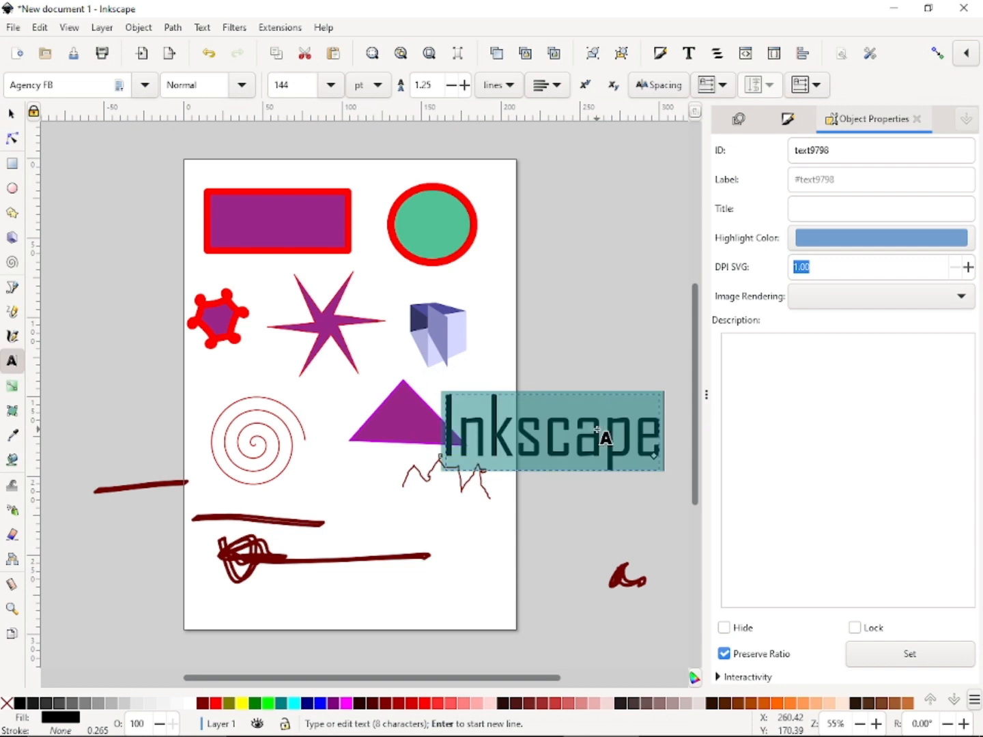
{"action": "left_click", "coordinate": [9, 114]}
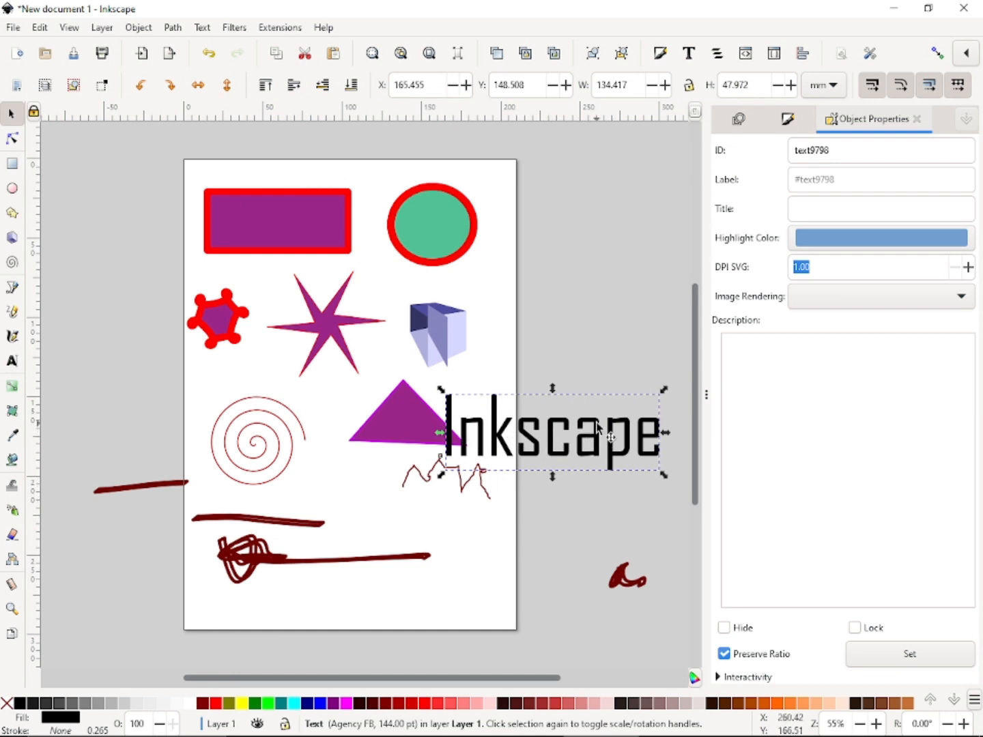
Change only the letters "pe" of the Inkscape text to the Elephant font and reselect the text as an object.
{"action": "left_click", "coordinate": [14, 363]}
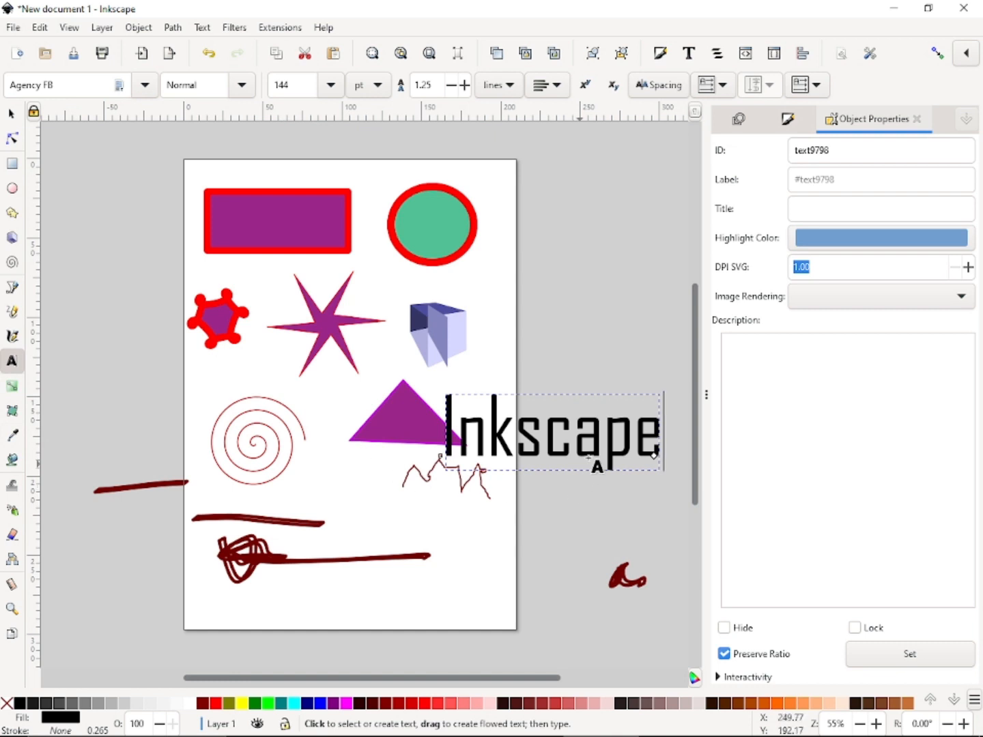
{"action": "left_click_drag", "start_coordinate": [610, 437], "coordinate": [666, 416]}
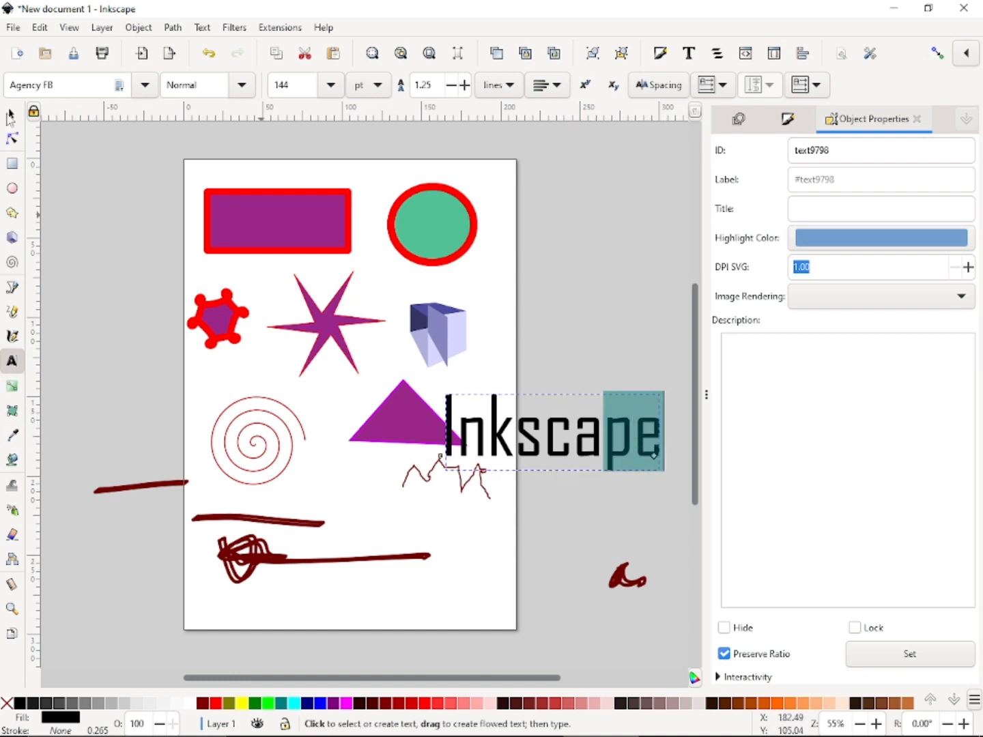
{"action": "left_click", "coordinate": [147, 86]}
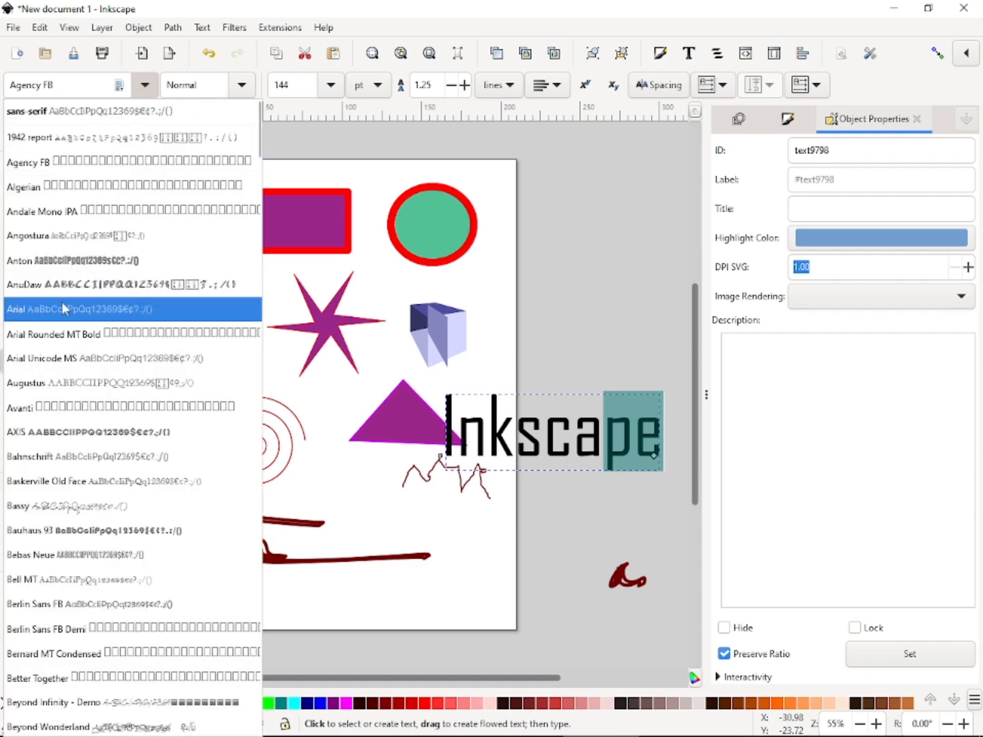
{"action": "scroll", "coordinate": [53, 295], "scroll_direction": "down", "scroll_amount": 5}
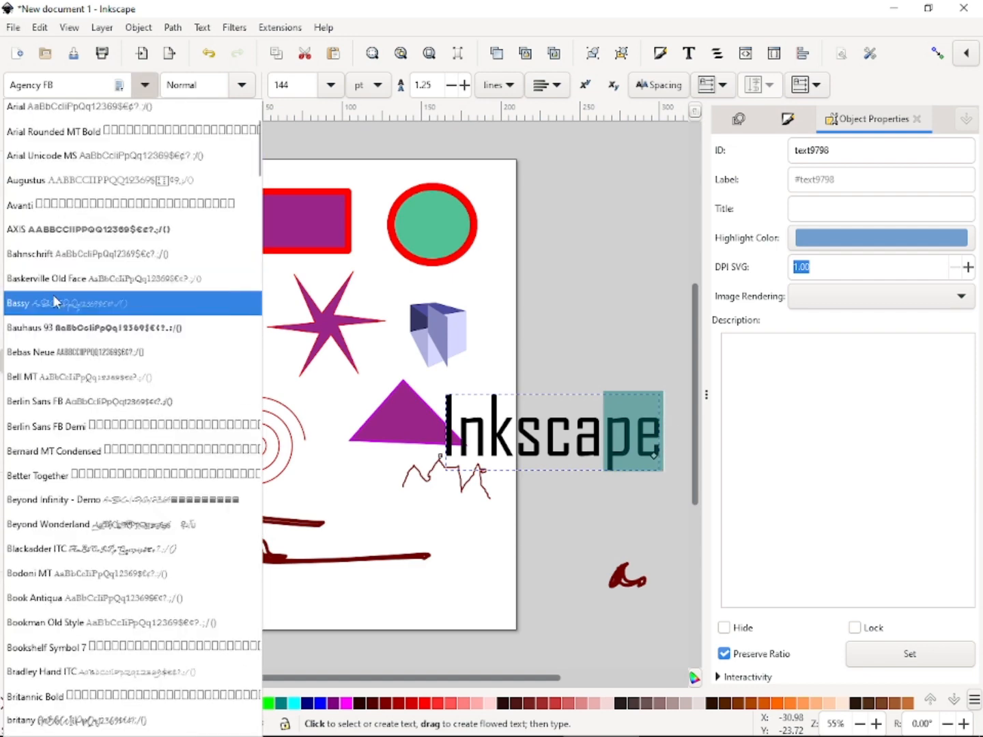
{"action": "scroll", "coordinate": [53, 295], "scroll_direction": "down", "scroll_amount": 6}
{"action": "scroll", "coordinate": [39, 522], "scroll_direction": "down", "scroll_amount": 5}
{"action": "left_click", "coordinate": [39, 511]}
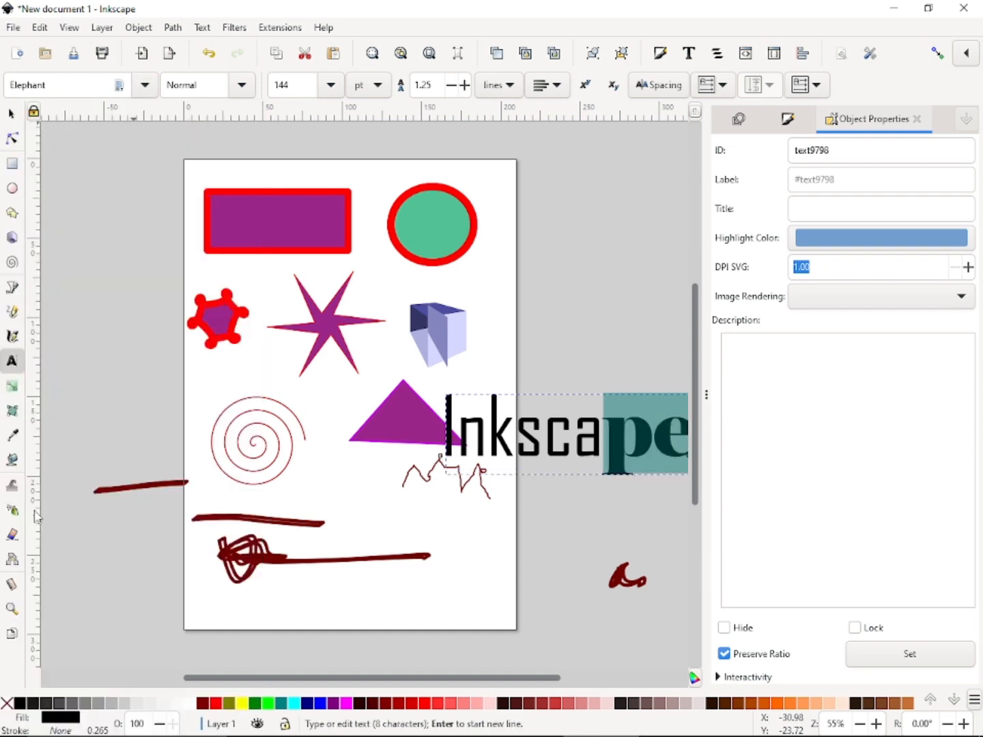
{"action": "left_click", "coordinate": [10, 114]}
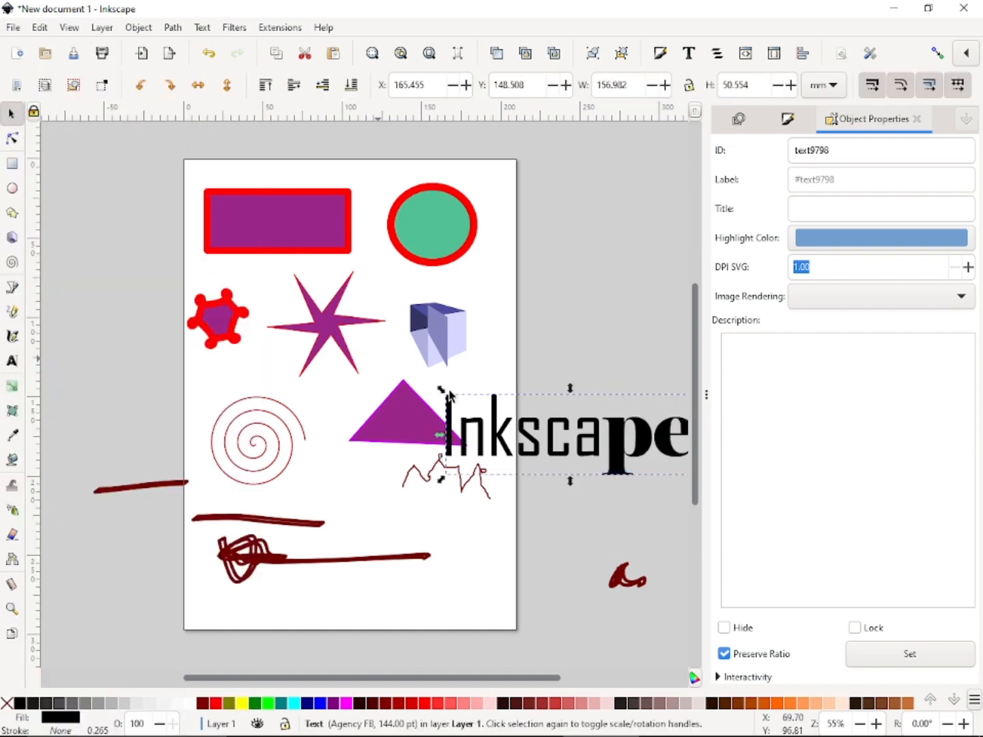
Move the Inkscape text to the page bottom, about X 60, Y 253 mm, and shift the scribbled calligraphic stroke left, partly off the page.
{"action": "left_click_drag", "start_coordinate": [611, 443], "coordinate": [447, 608]}
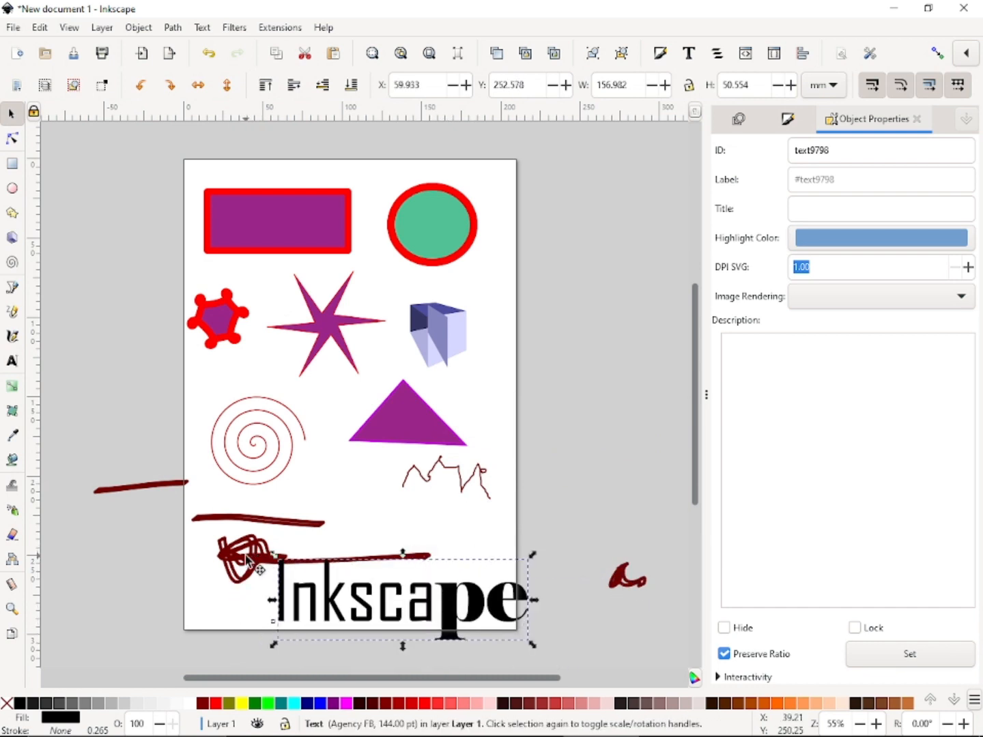
{"action": "mouse_move", "coordinate": [242, 550]}
{"action": "left_mouse_down"}
{"action": "mouse_move", "coordinate": [232, 424]}
{"action": "mouse_move", "coordinate": [88, 555]}
{"action": "mouse_move", "coordinate": [55, 560]}
{"action": "mouse_move", "coordinate": [66, 538]}
{"action": "left_mouse_up"}
Scale the Inkscape text down to about 67 × 22 mm and move it below the zigzag line, to about X 111, Y 220 mm.
{"action": "left_click", "coordinate": [372, 607]}
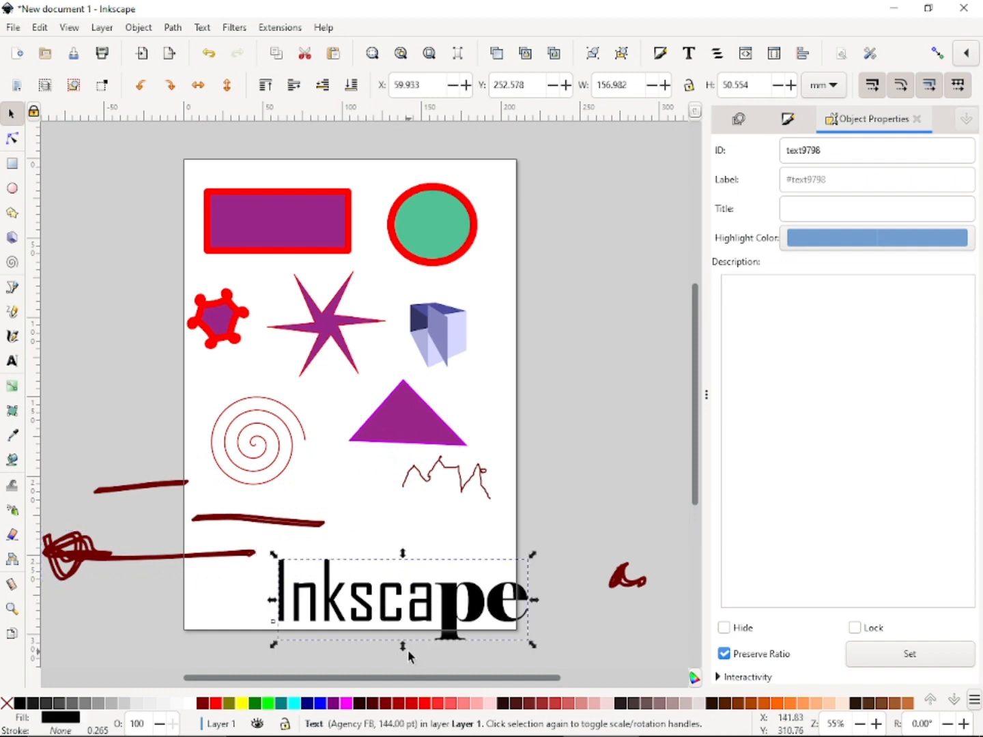
{"action": "left_click_drag", "start_coordinate": [402, 654], "coordinate": [404, 601]}
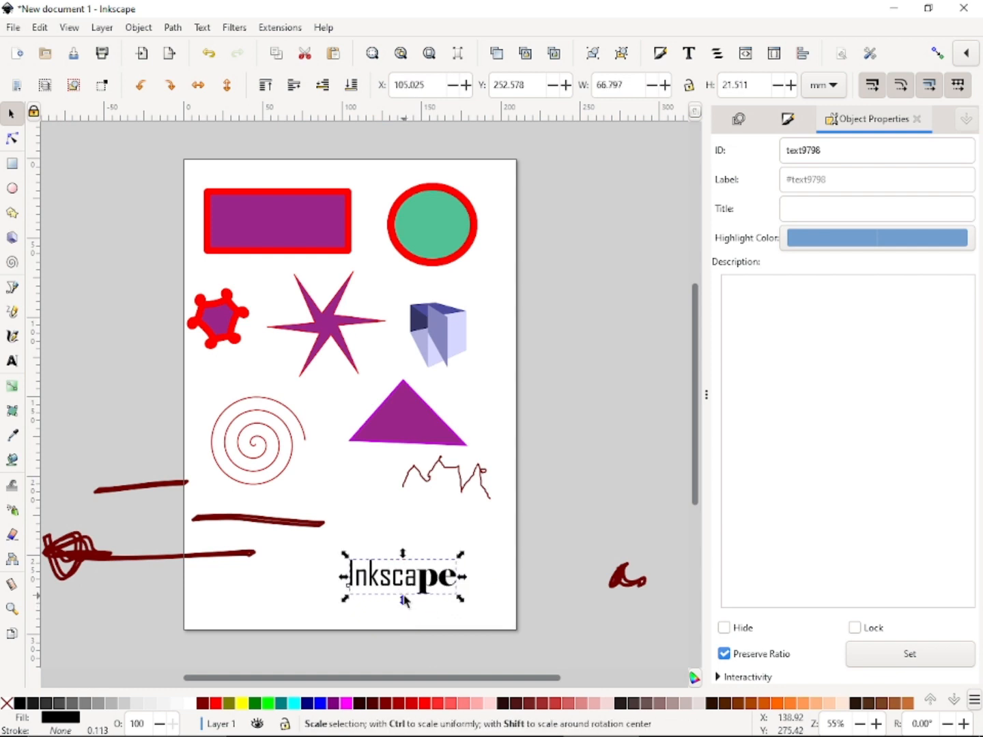
{"action": "left_click", "coordinate": [401, 544]}
{"action": "left_click_drag", "start_coordinate": [382, 560], "coordinate": [392, 507]}
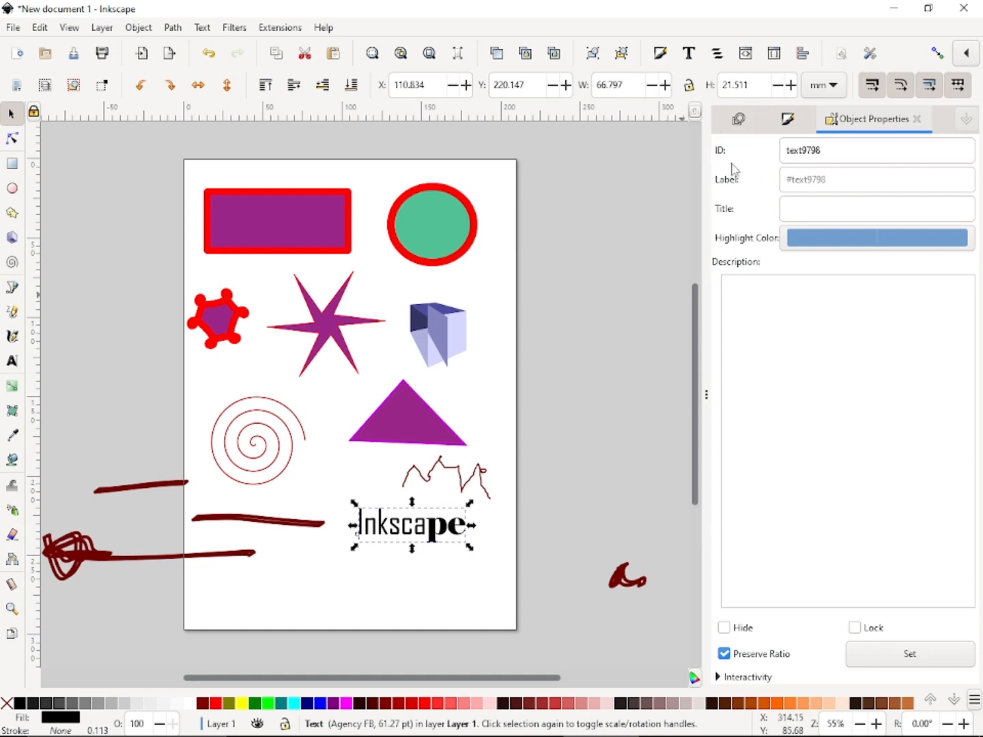
Set the Inkscape text's flat fill color to blue with RGB values 0, 0, 220.
{"action": "left_click", "coordinate": [739, 120]}
{"action": "left_click", "coordinate": [857, 123]}
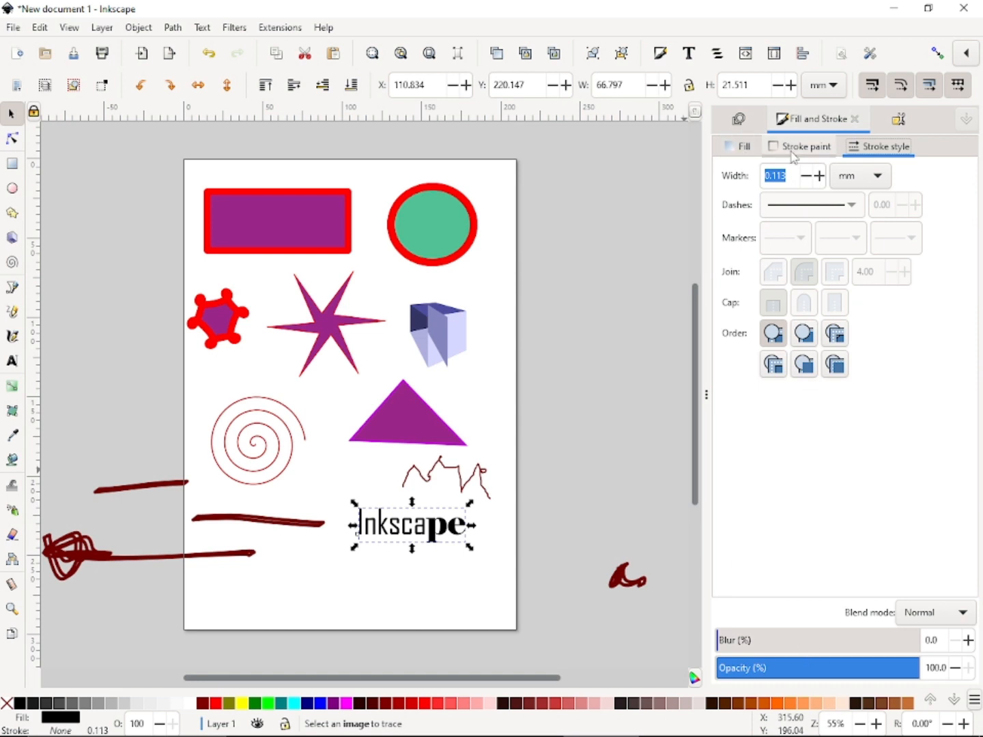
{"action": "left_click", "coordinate": [739, 147]}
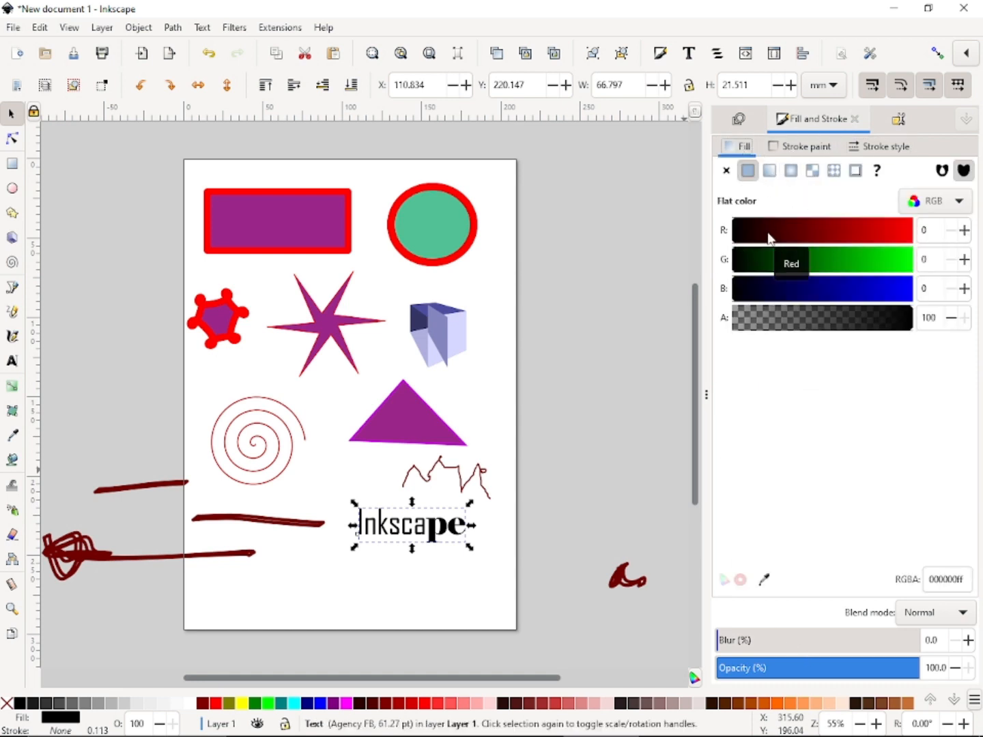
{"action": "left_click_drag", "start_coordinate": [821, 238], "coordinate": [920, 235]}
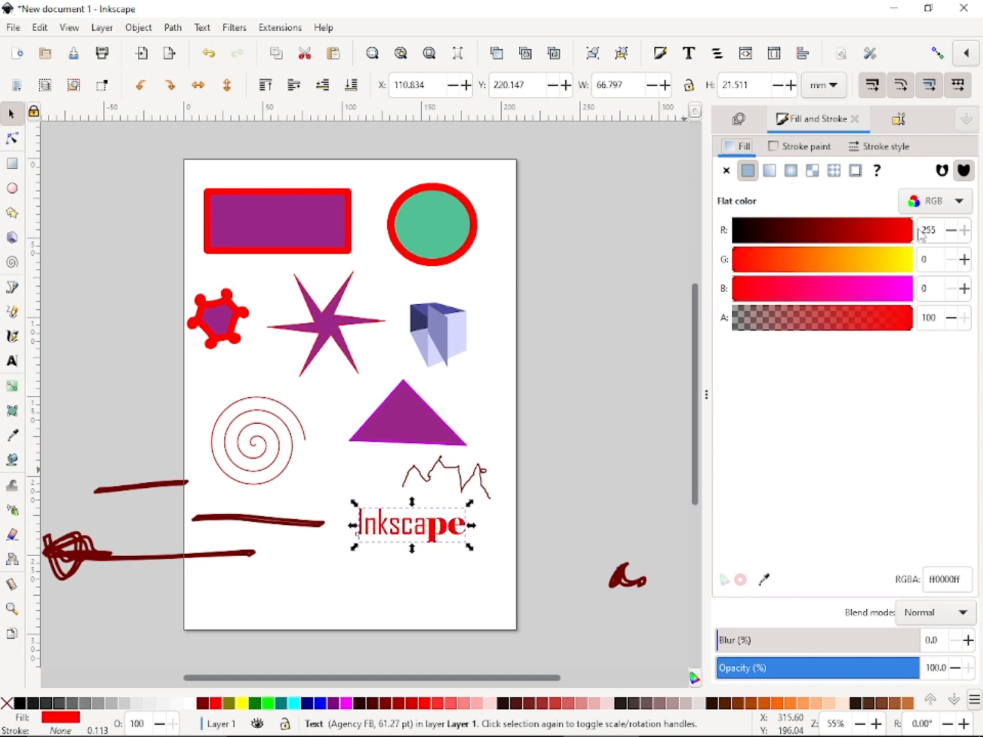
{"action": "left_click_drag", "start_coordinate": [836, 295], "coordinate": [889, 284]}
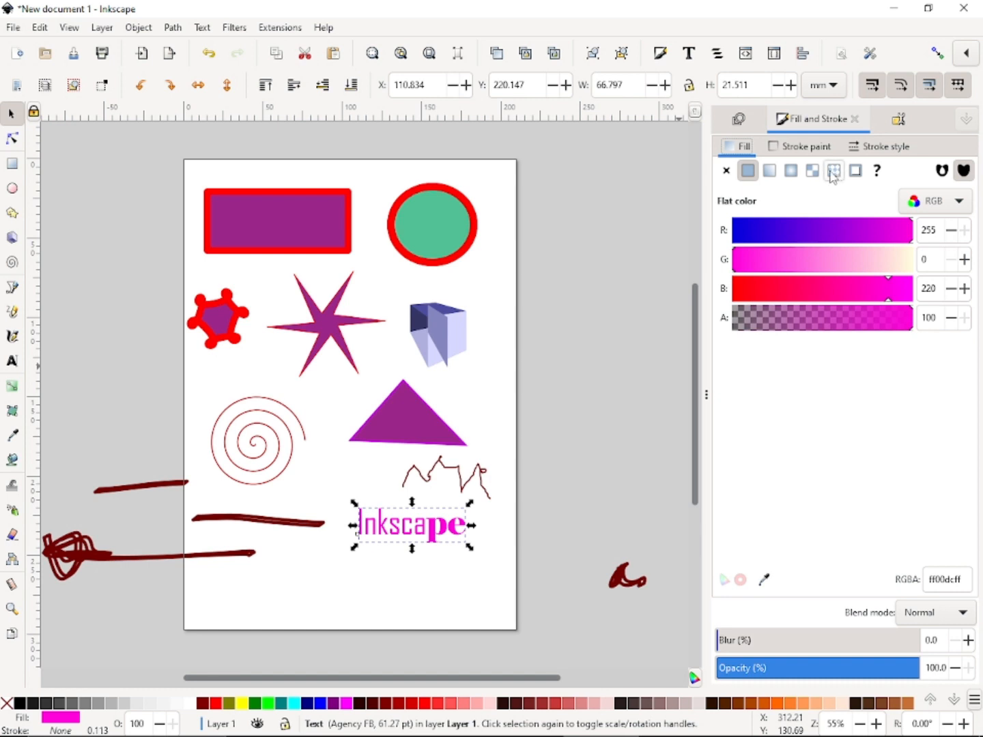
{"action": "left_click_drag", "start_coordinate": [792, 234], "coordinate": [733, 248]}
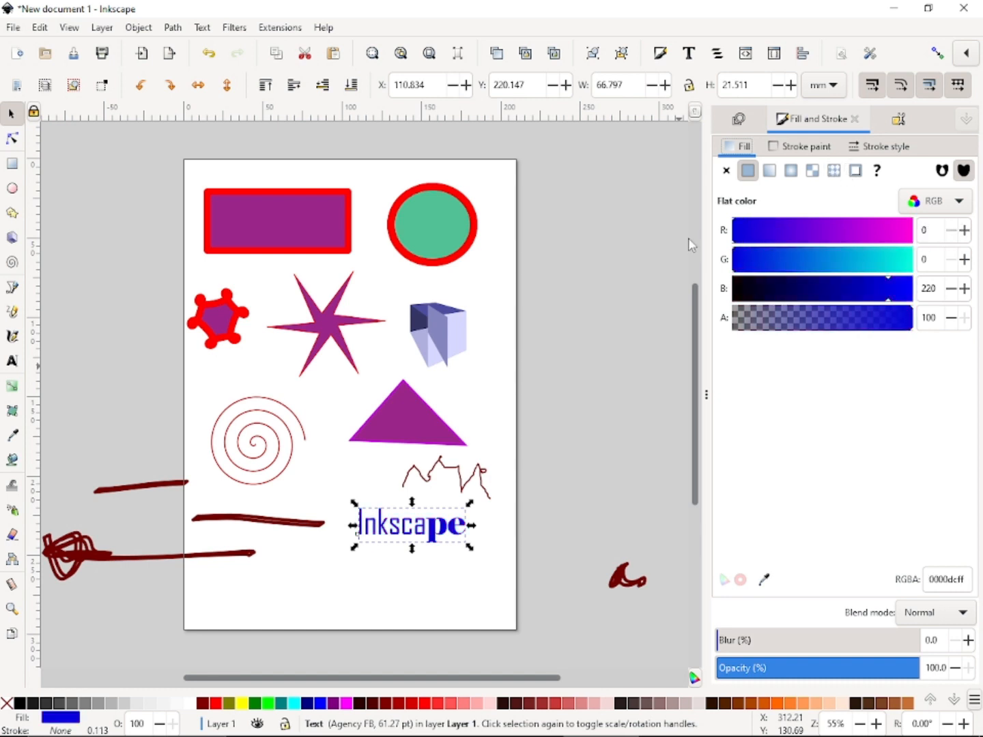
Give the Inkscape text a swatch stroke paint using the red swatch 9136.
{"action": "left_click", "coordinate": [808, 147]}
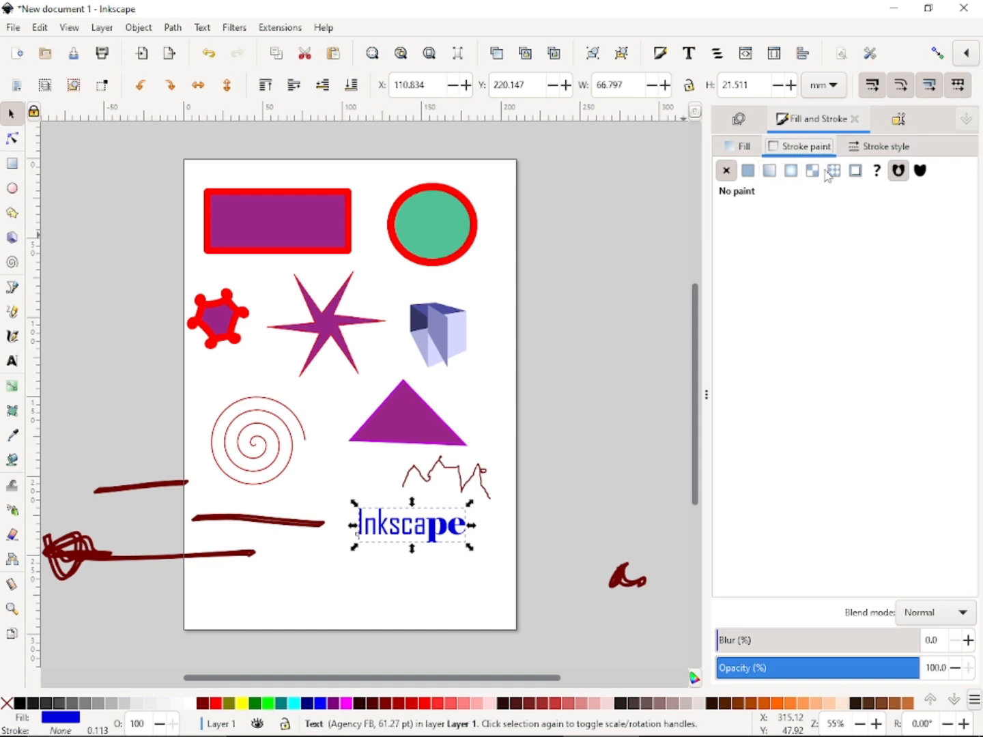
{"action": "left_click", "coordinate": [857, 171]}
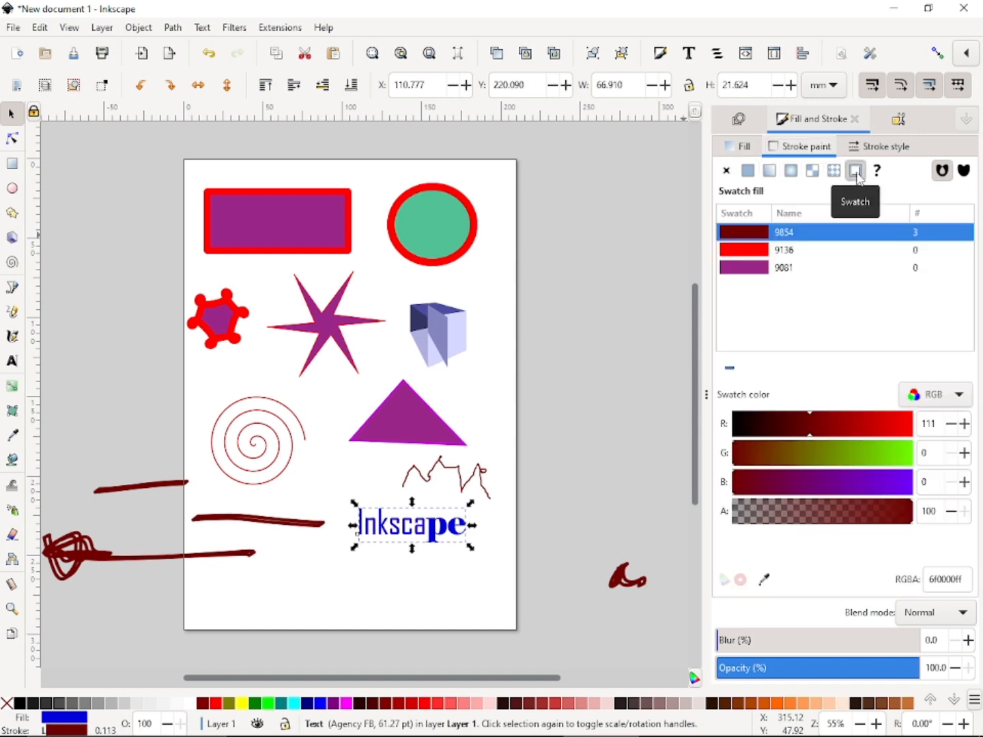
{"action": "left_click", "coordinate": [872, 146]}
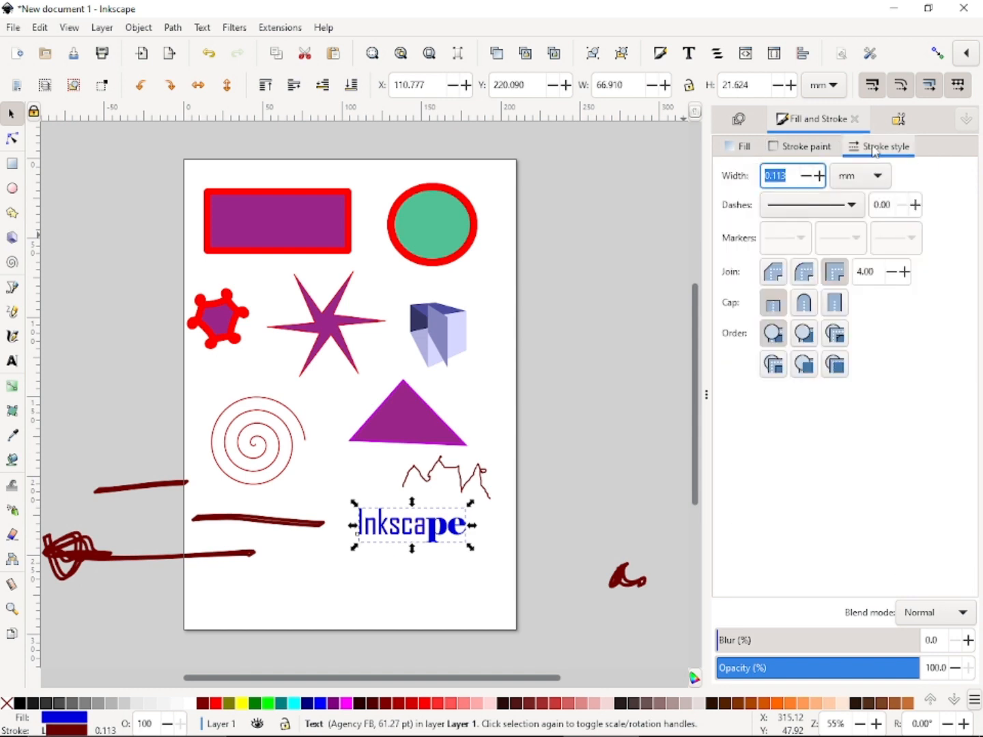
{"action": "left_click", "coordinate": [839, 150]}
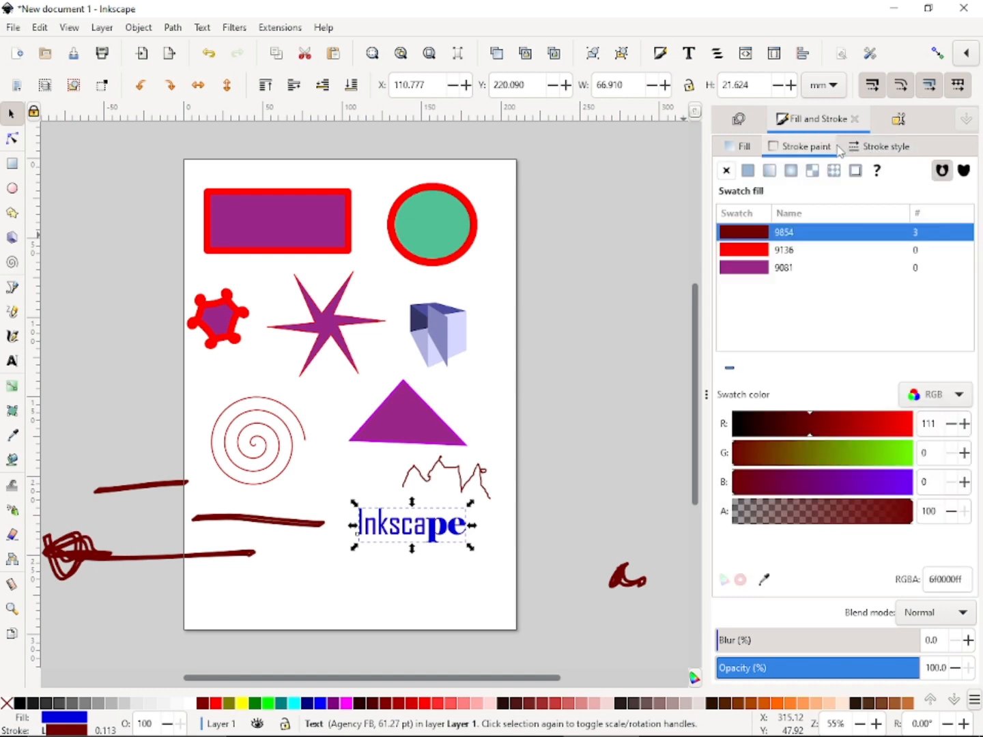
{"action": "left_click", "coordinate": [746, 257]}
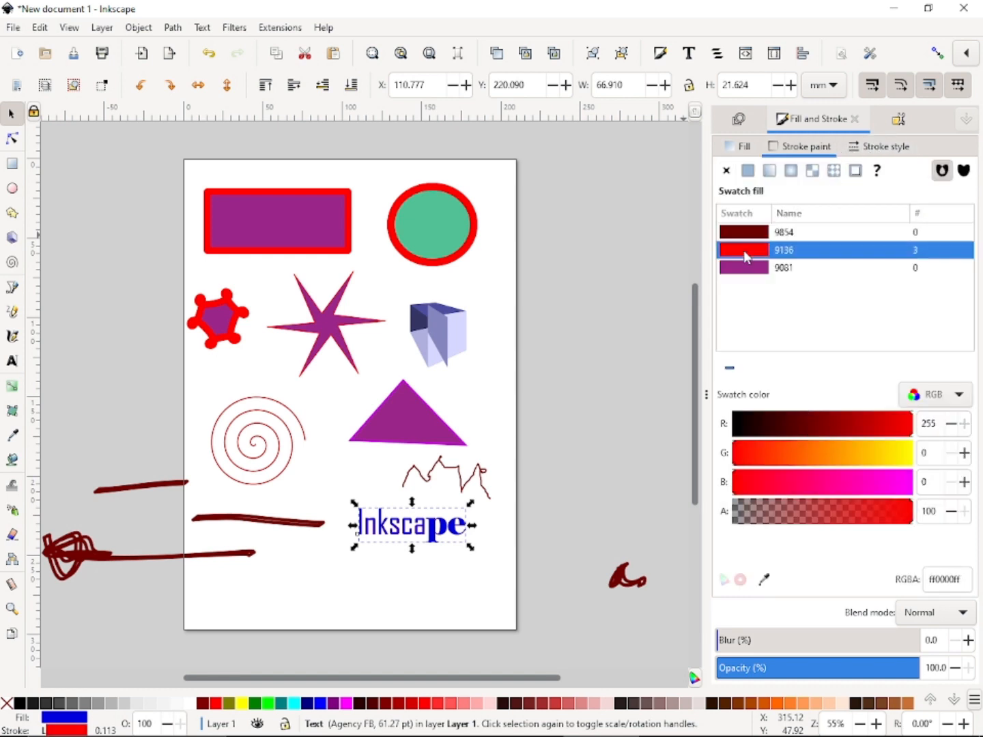
Set the Inkscape text's stroke width to 0.613 mm and deselect the text.
{"action": "left_click", "coordinate": [880, 146]}
{"action": "left_click", "coordinate": [819, 175]}
{"action": "left_click", "coordinate": [819, 175]}
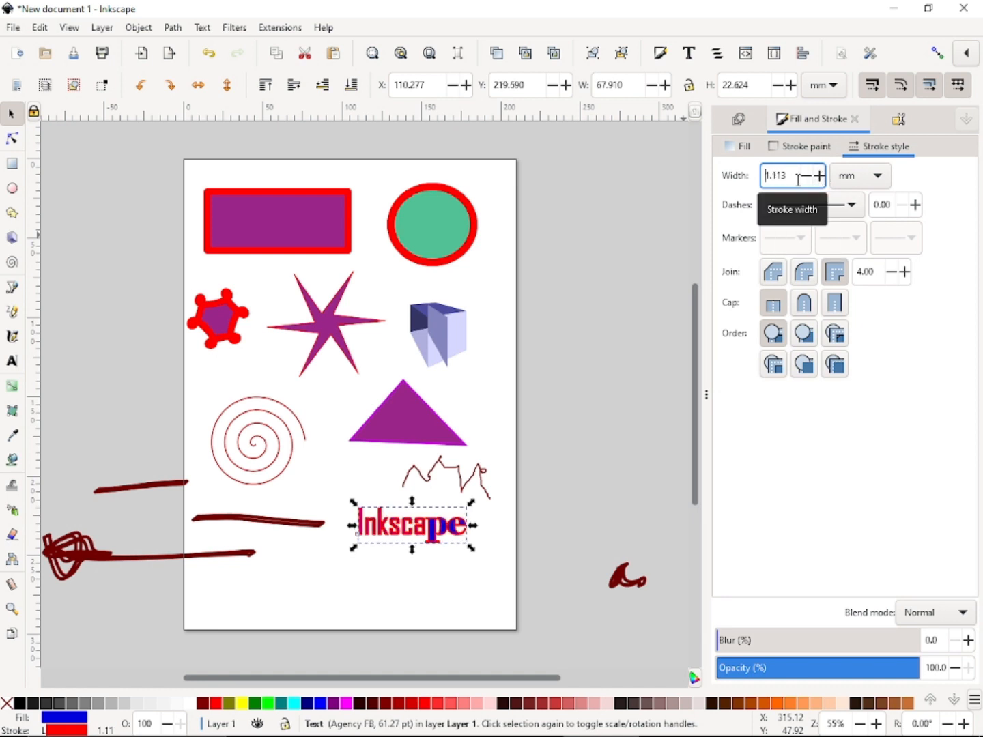
{"action": "left_click", "coordinate": [804, 178]}
{"action": "left_click", "coordinate": [804, 179]}
{"action": "left_click", "coordinate": [804, 179]}
{"action": "left_click", "coordinate": [804, 179]}
{"action": "left_click", "coordinate": [804, 178]}
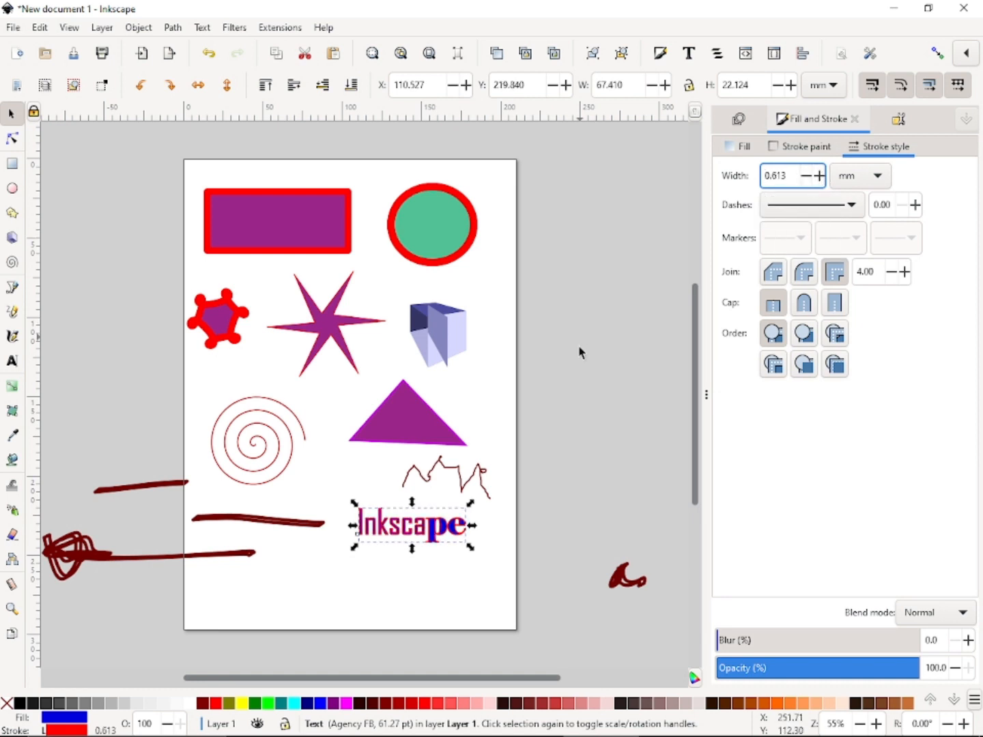
{"action": "left_click", "coordinate": [581, 348]}
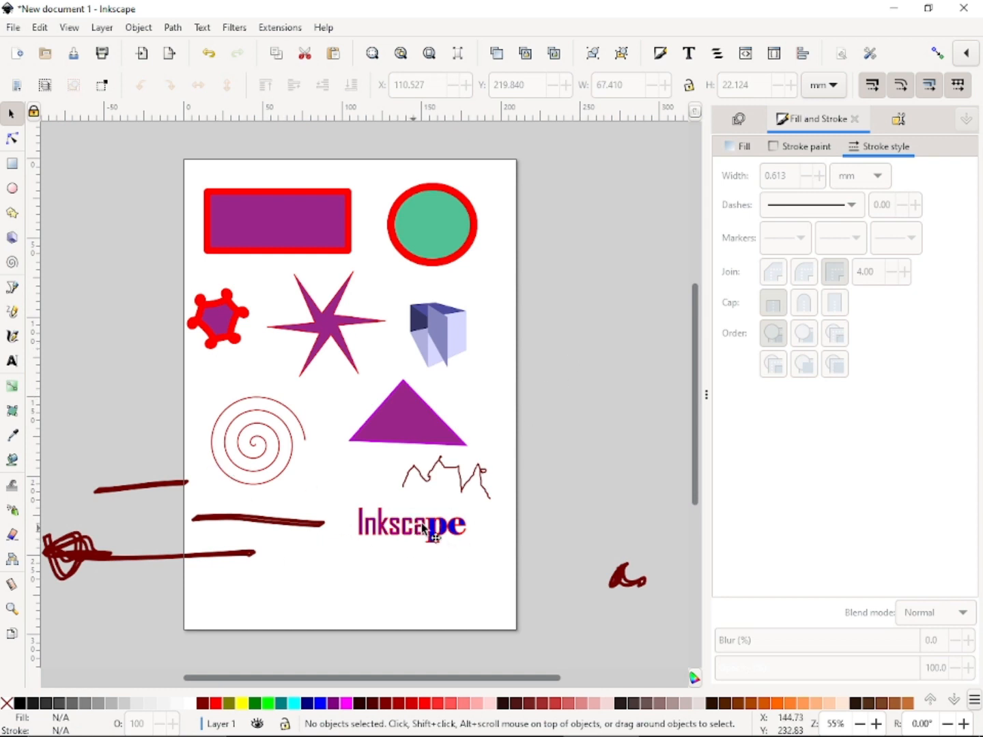
Move the Inkscape text off the page beside the circle, to about X 218, Y 25 mm, and delete the three unscribbled calligraphic strokes.
{"action": "left_click_drag", "start_coordinate": [464, 513], "coordinate": [590, 200]}
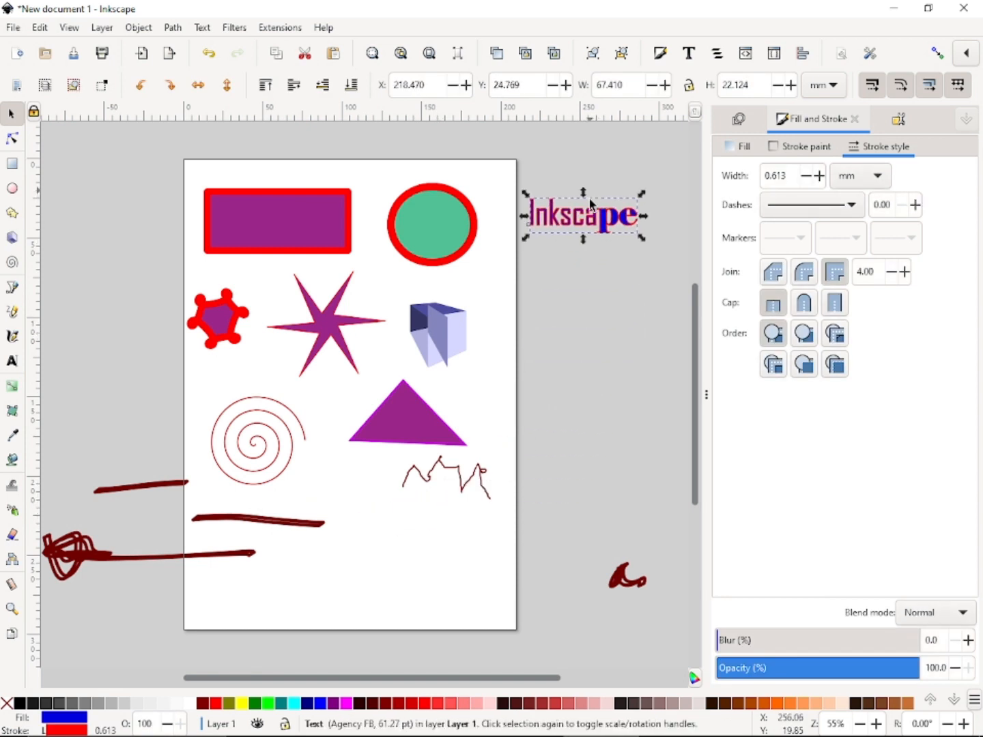
{"action": "left_click", "coordinate": [644, 581]}
{"action": "key", "text": "Delete"}
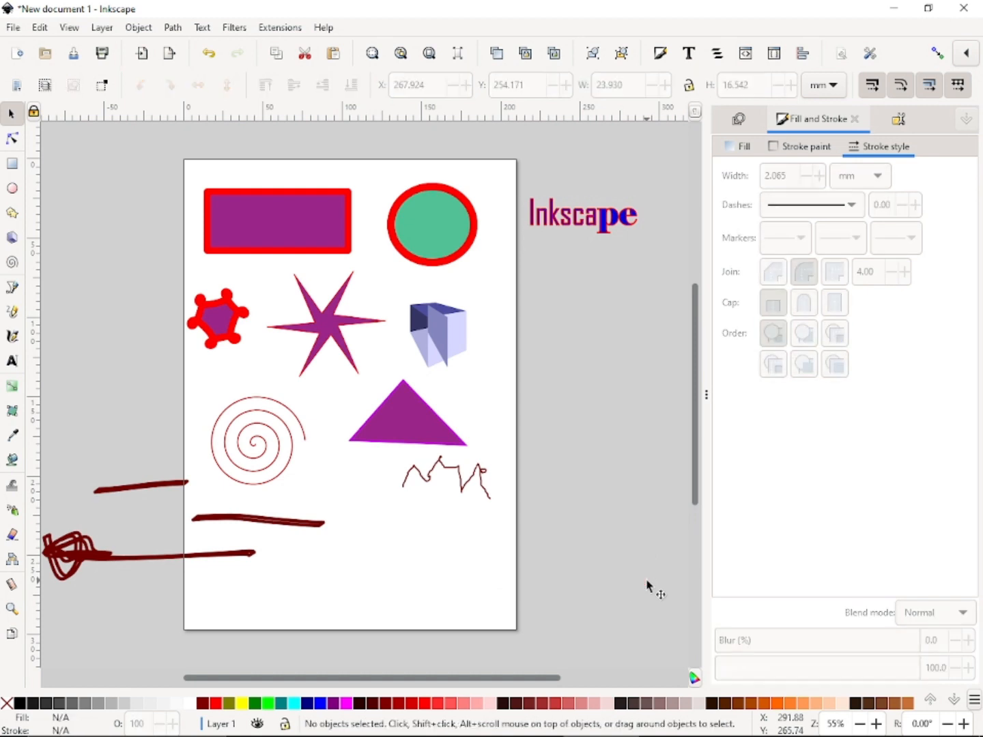
{"action": "left_click", "coordinate": [198, 523]}
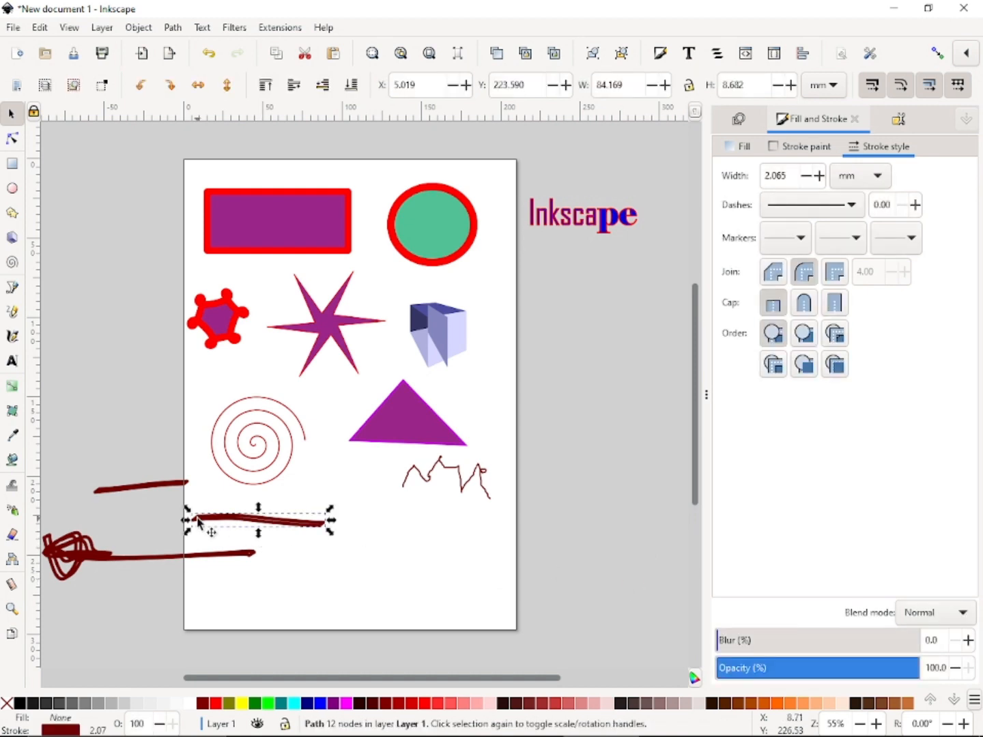
{"action": "key", "text": "Delete"}
{"action": "left_click", "coordinate": [154, 490]}
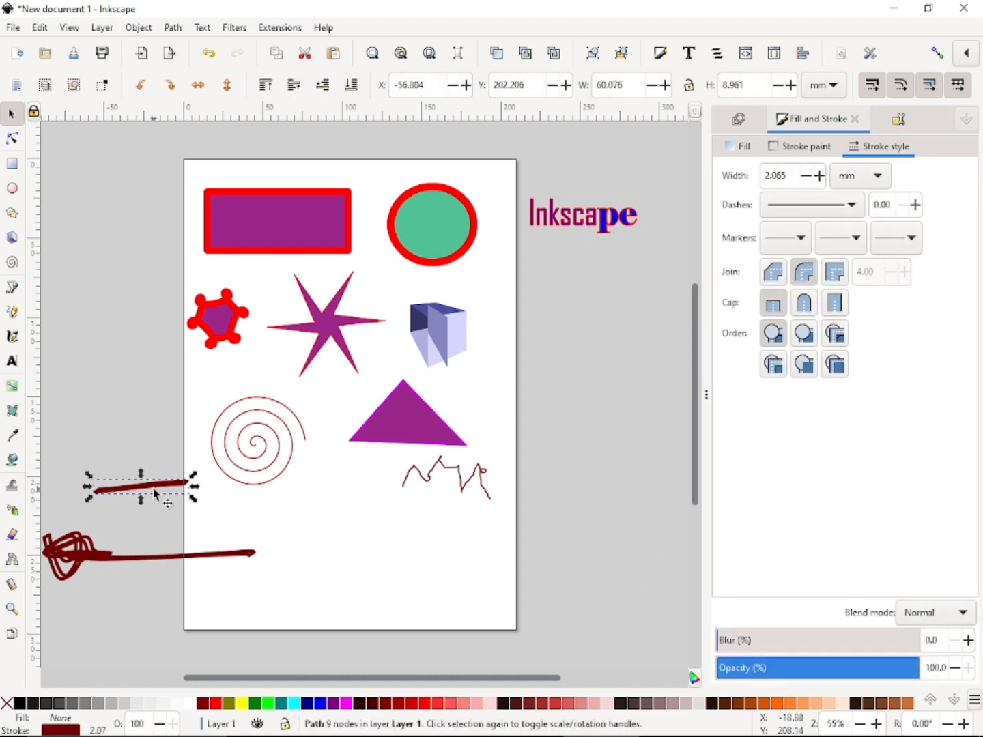
{"action": "key", "text": "Delete"}
Move the scribbled calligraphic stroke back onto the page below the spiral, to about X 19, Y 218 mm.
{"action": "left_click", "coordinate": [260, 554]}
{"action": "mouse_move", "coordinate": [260, 553]}
{"action": "left_mouse_down"}
{"action": "mouse_move", "coordinate": [481, 527]}
{"action": "mouse_move", "coordinate": [432, 527]}
{"action": "left_mouse_up"}
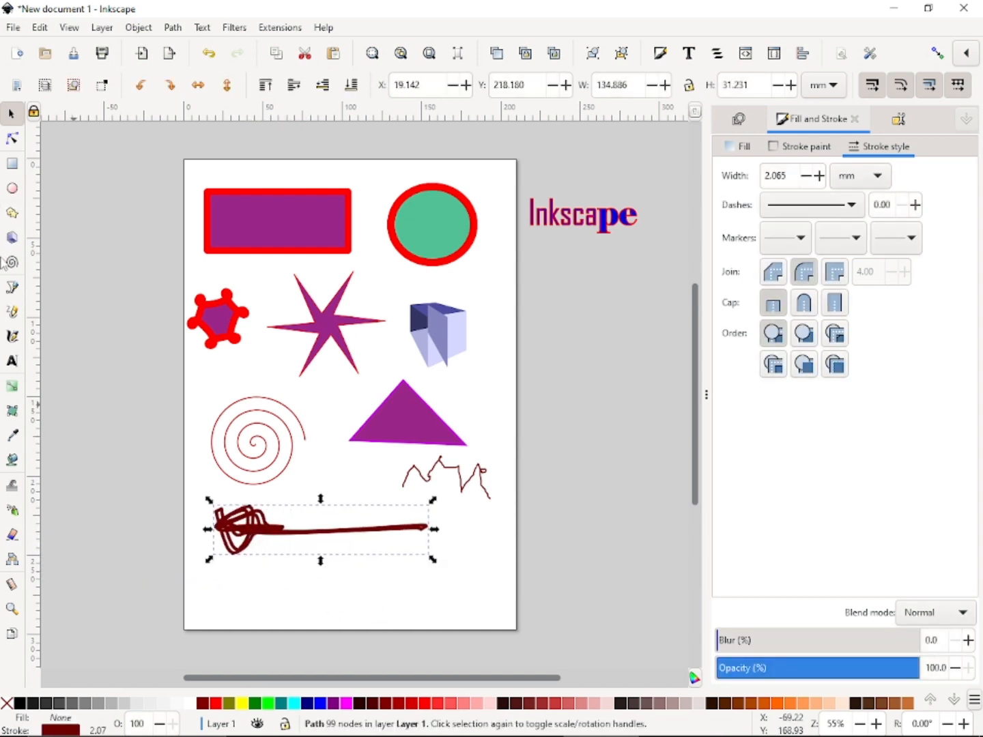
Apply a horizontal linear gradient across the purple rectangle's fill and set its end stop to yellow.
{"action": "left_click", "coordinate": [17, 390]}
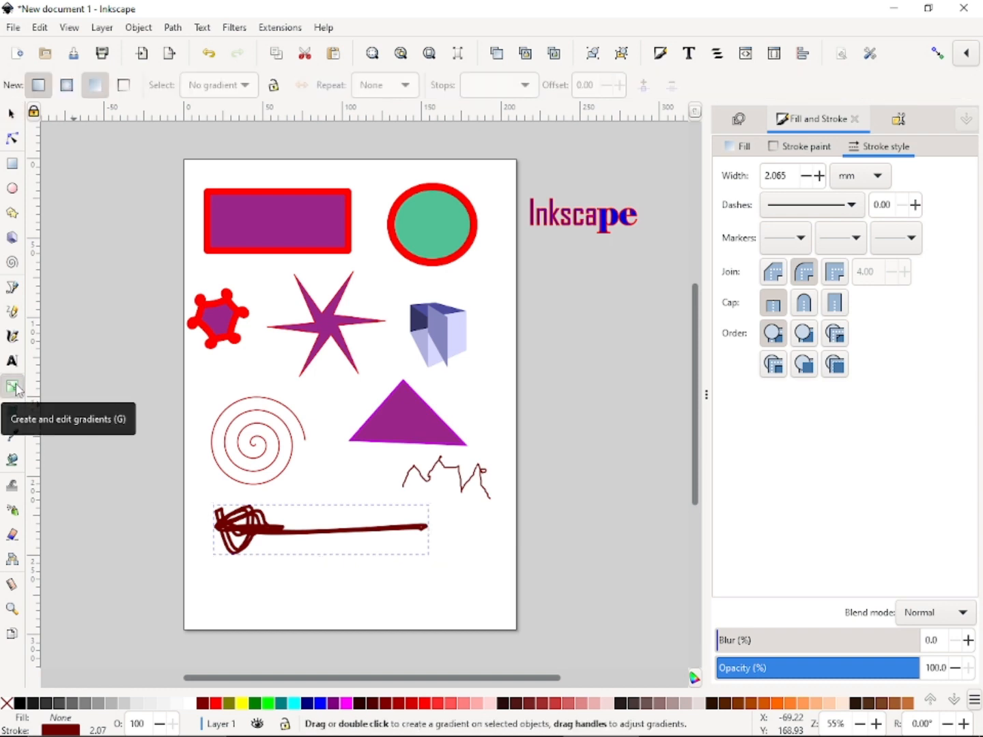
{"action": "left_click", "coordinate": [10, 113]}
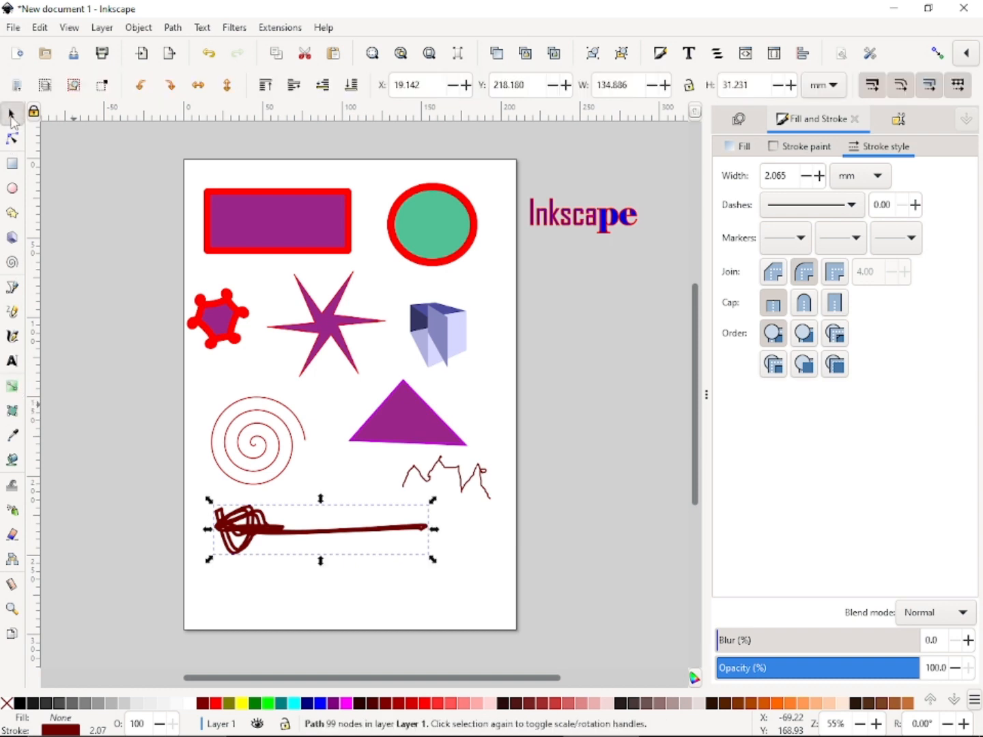
{"action": "left_click", "coordinate": [258, 213]}
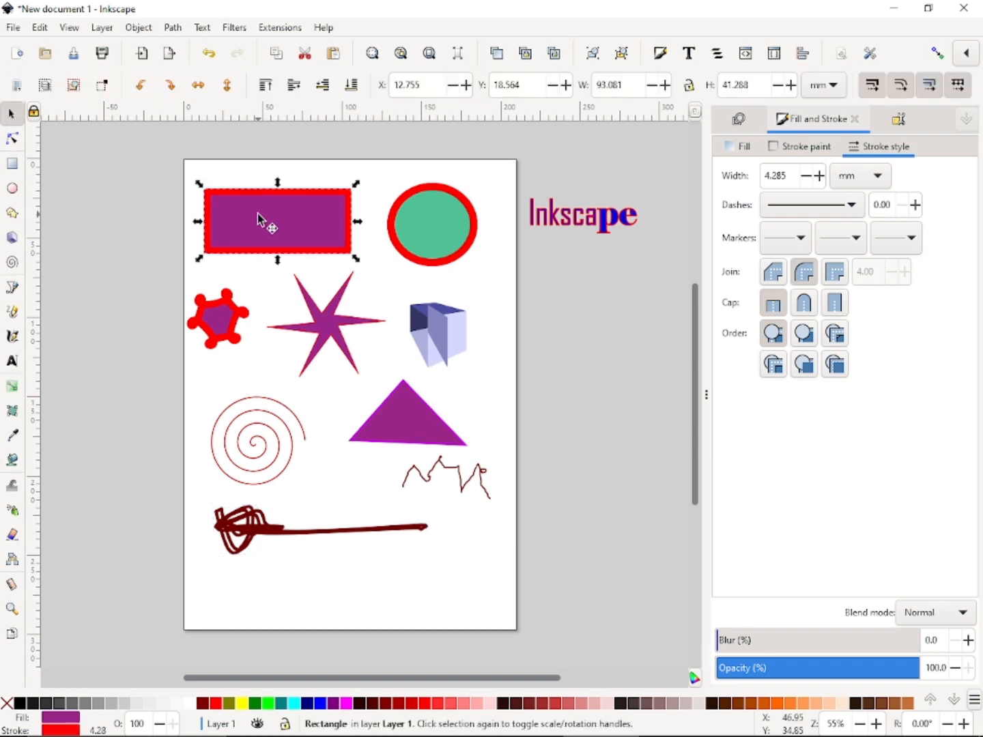
{"action": "left_click", "coordinate": [11, 389]}
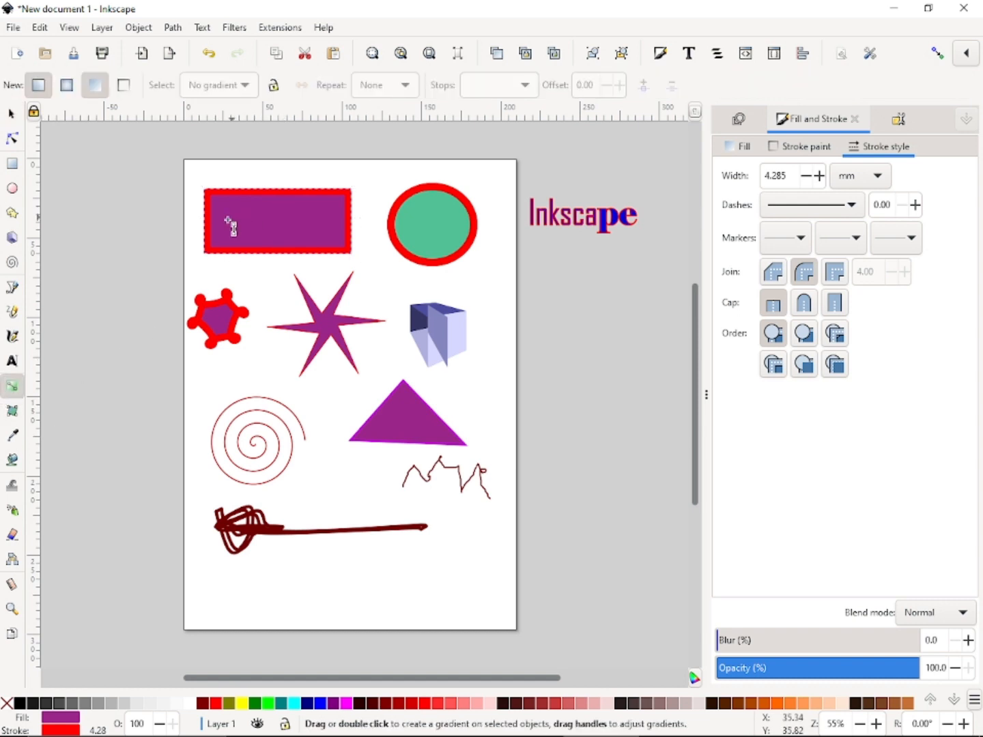
{"action": "left_click_drag", "start_coordinate": [203, 219], "coordinate": [353, 218]}
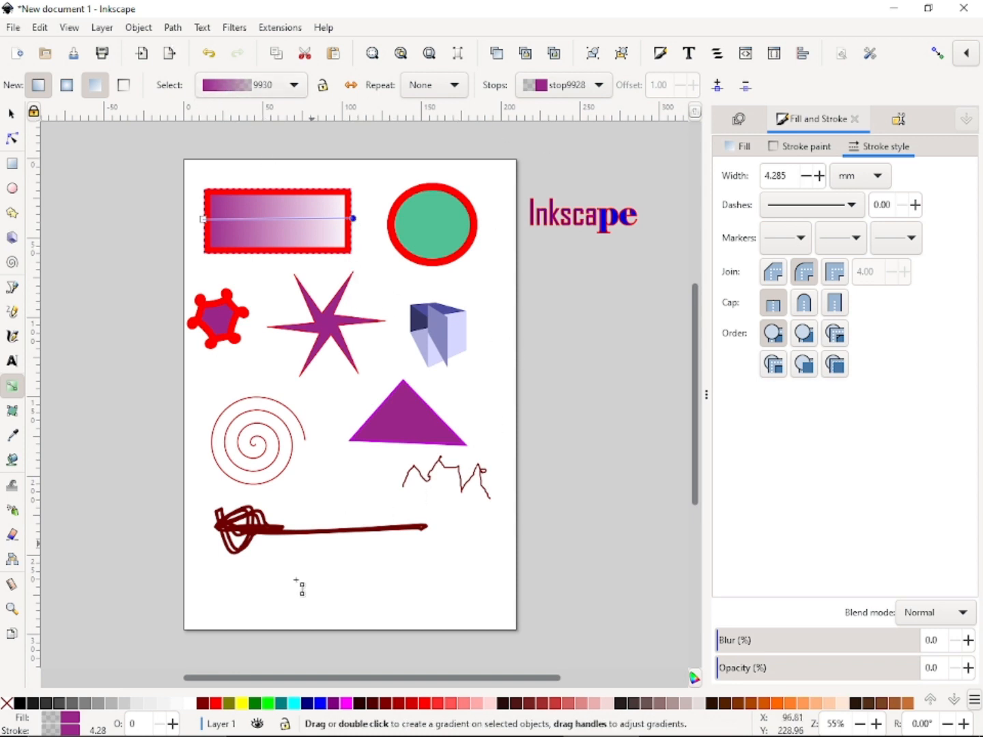
{"action": "left_click", "coordinate": [283, 703]}
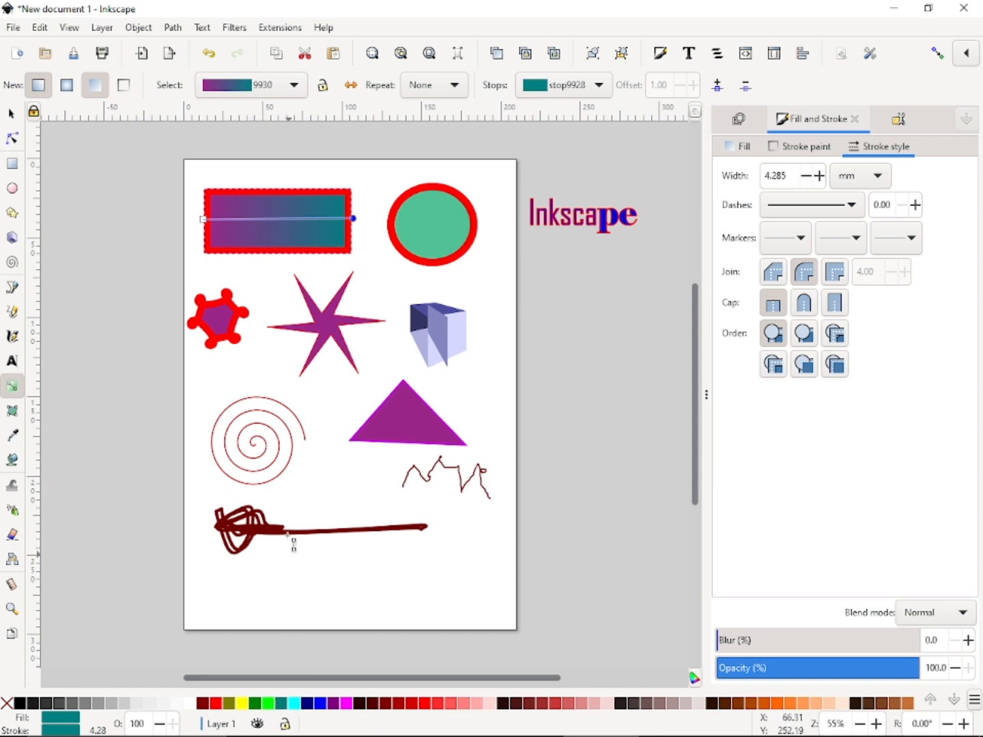
{"action": "left_click", "coordinate": [246, 703]}
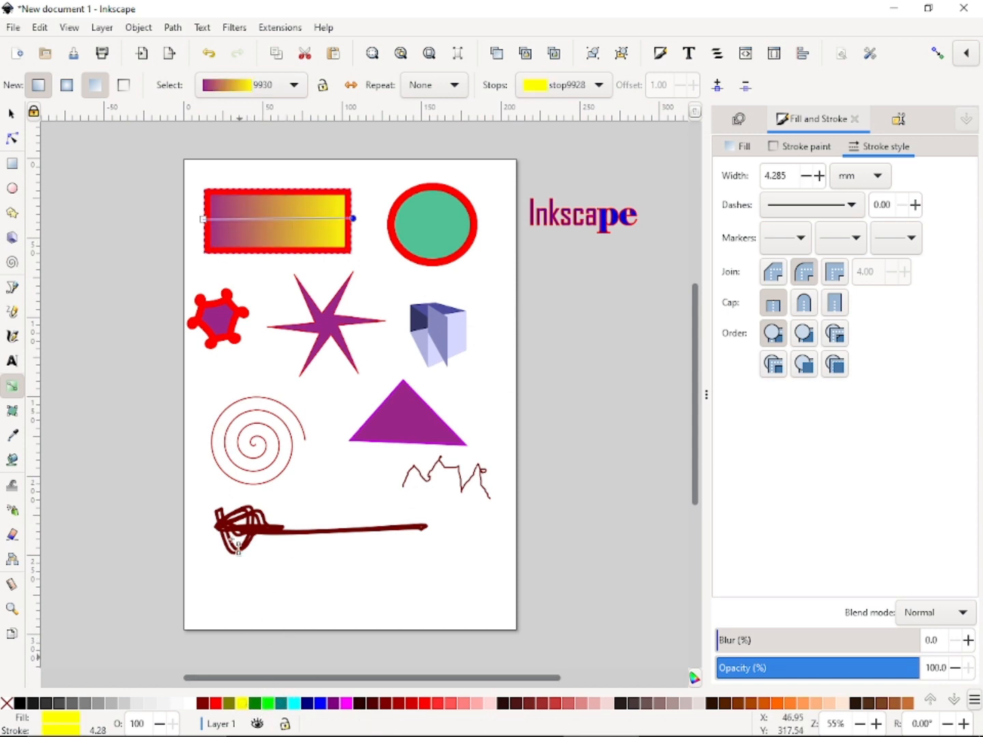
Recolor the rectangle's fill blue and draw a horizontal linear gradient across it with a magenta end stop.
{"action": "left_click", "coordinate": [202, 219]}
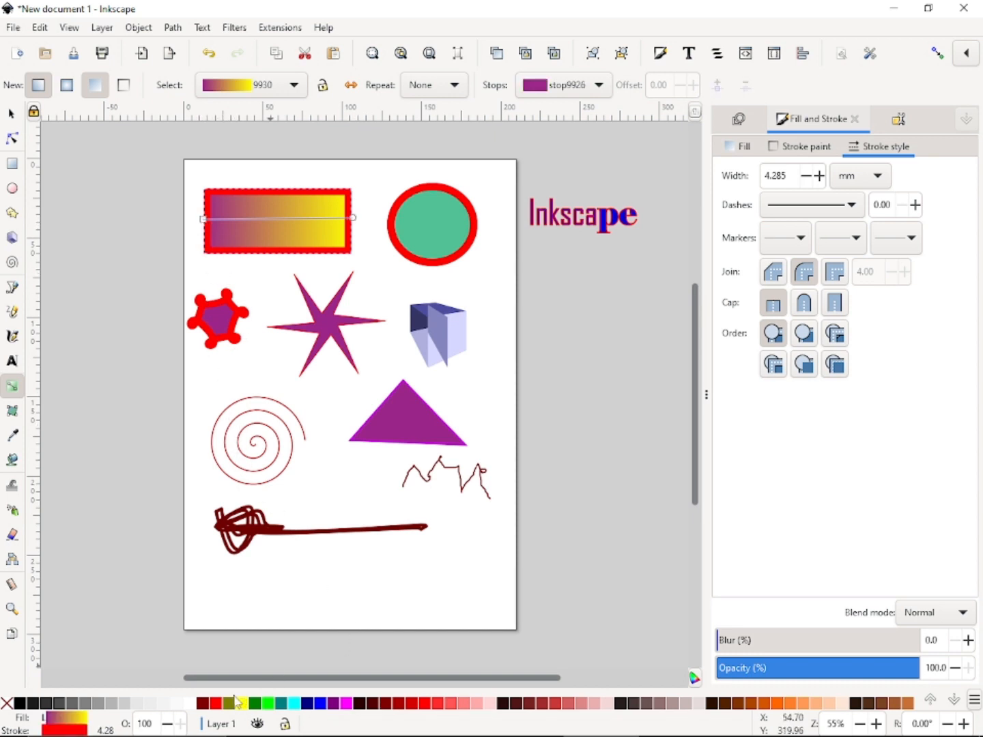
{"action": "left_click", "coordinate": [320, 703]}
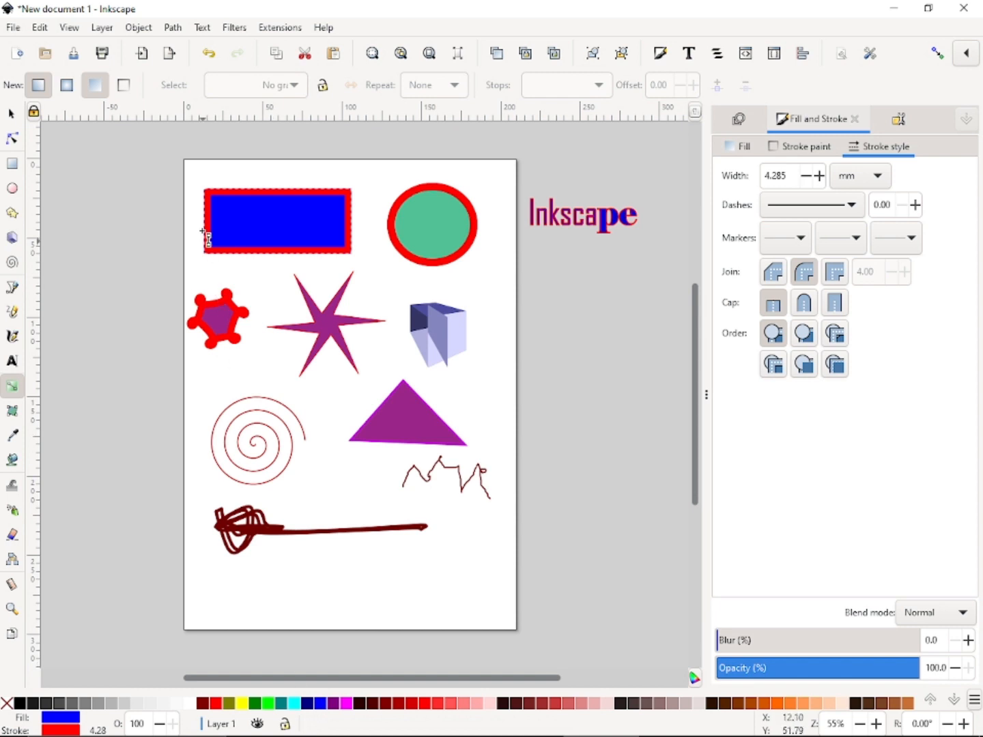
{"action": "left_click_drag", "start_coordinate": [199, 224], "coordinate": [365, 223]}
{"action": "left_click", "coordinate": [365, 223]}
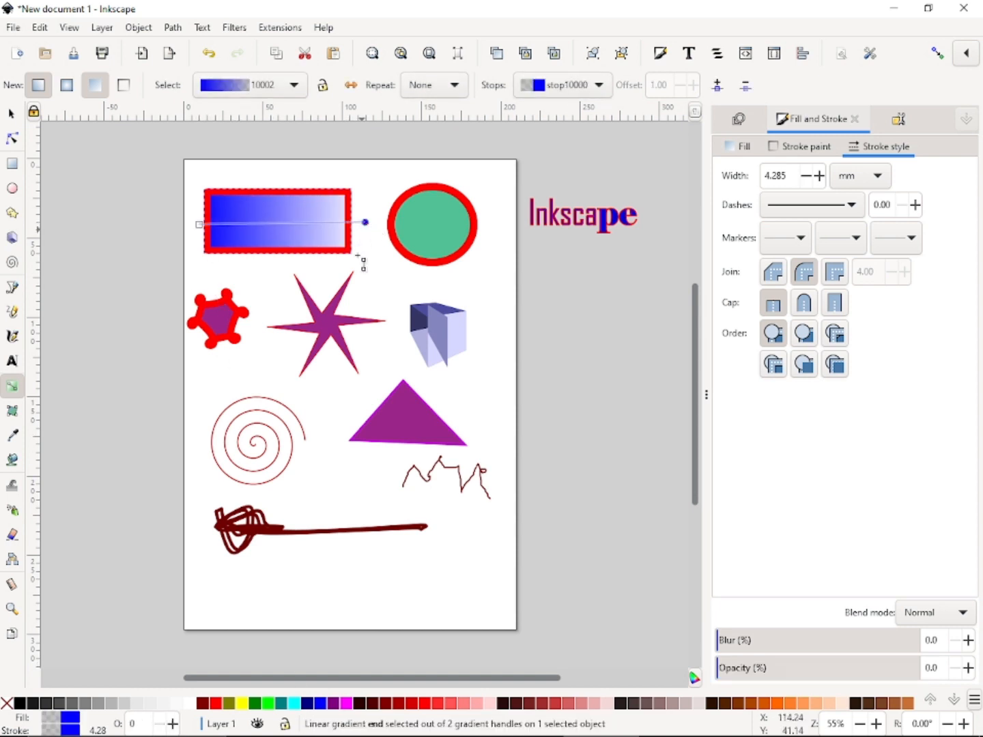
{"action": "left_click", "coordinate": [347, 703]}
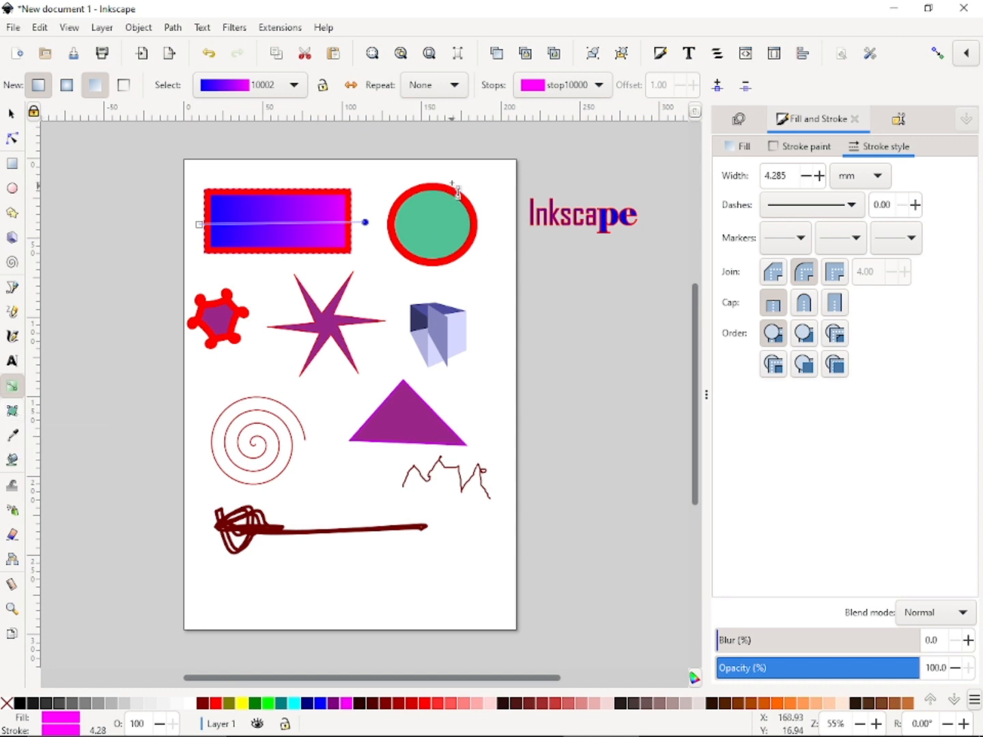
Try to draw a vertical gradient across the green circle with the rectangle still selected, and undo it.
{"action": "left_click_drag", "start_coordinate": [442, 172], "coordinate": [441, 263]}
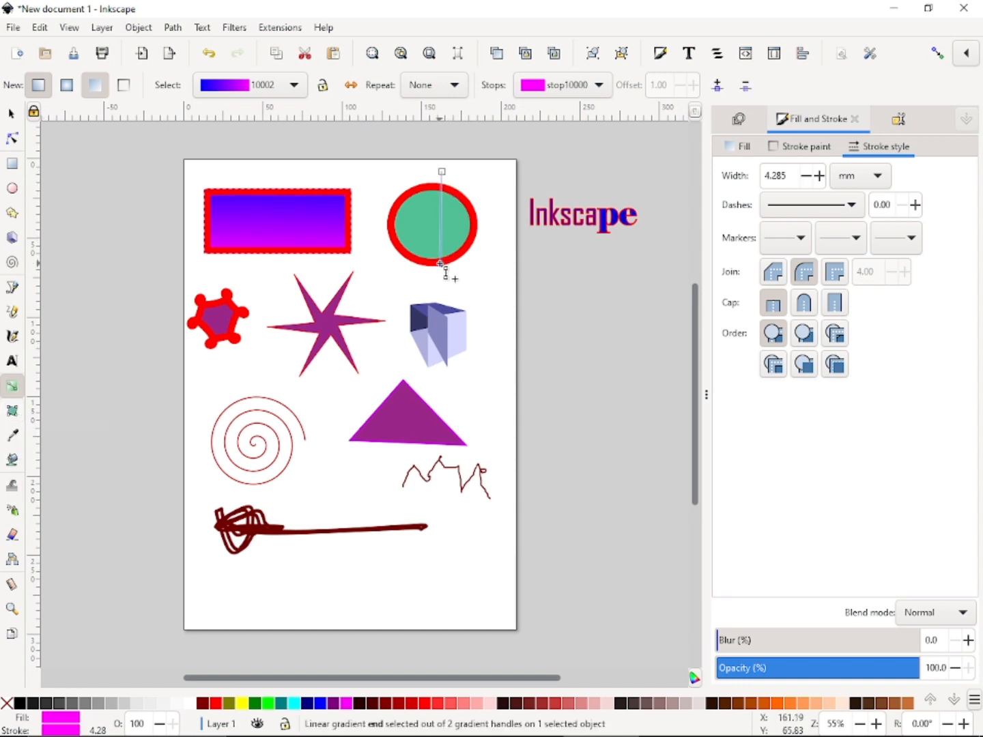
{"action": "key", "text": "ctrl+z"}
{"action": "key", "text": "ctrl+z"}
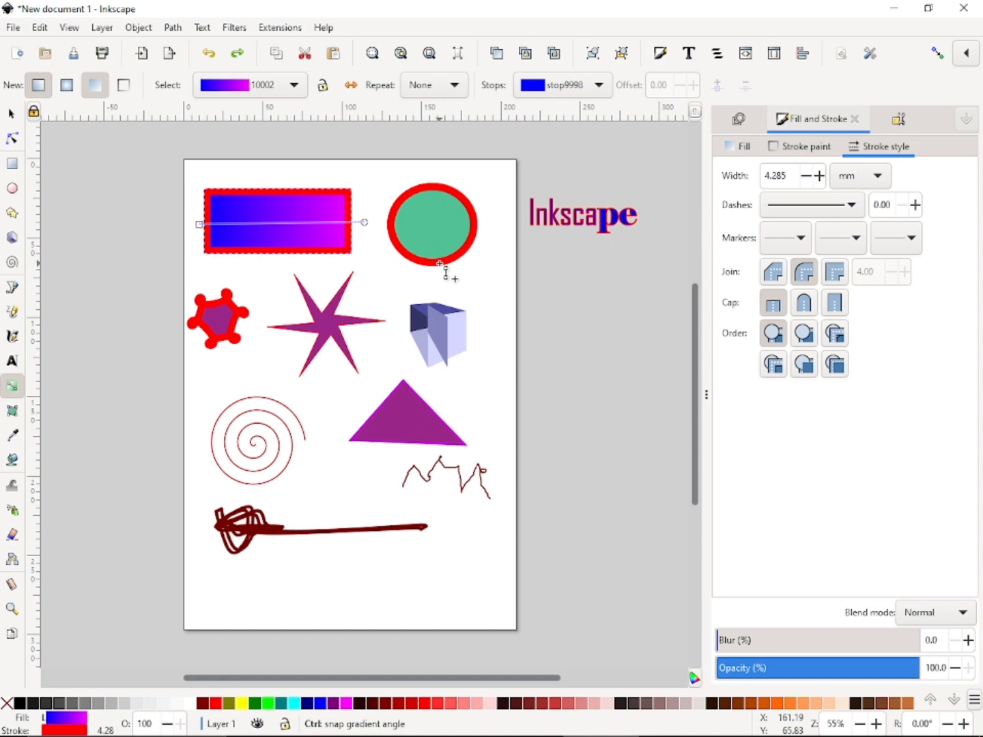
Create a mesh gradient with 1 row and 1 column on the green circle's fill.
{"action": "left_click", "coordinate": [13, 412]}
{"action": "left_click", "coordinate": [12, 114]}
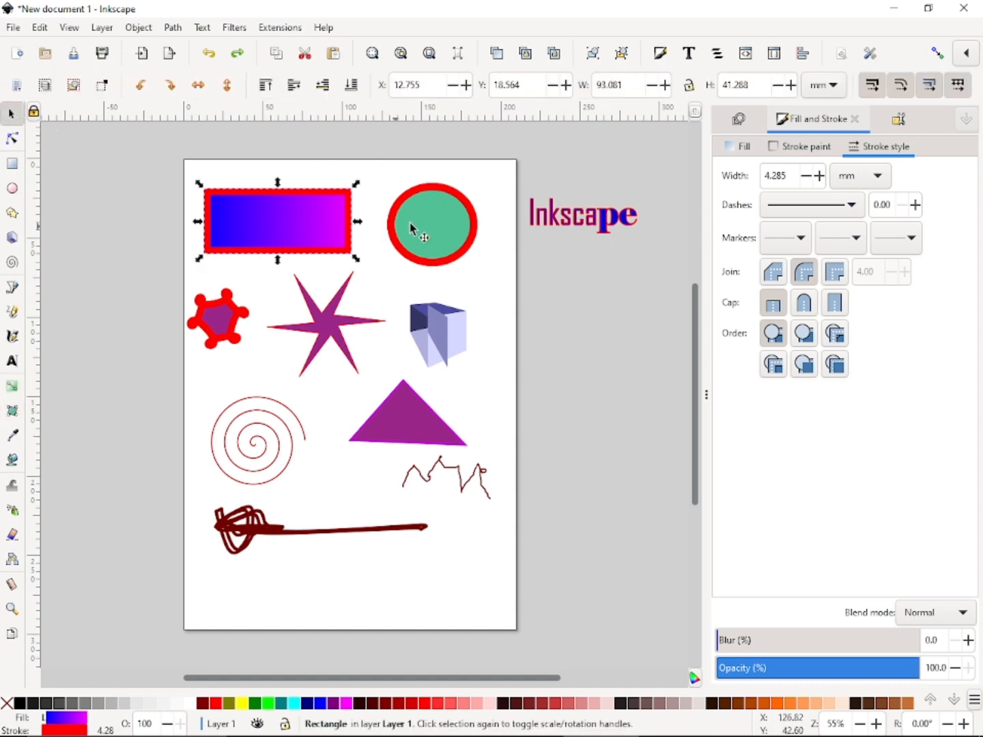
{"action": "left_click", "coordinate": [410, 226]}
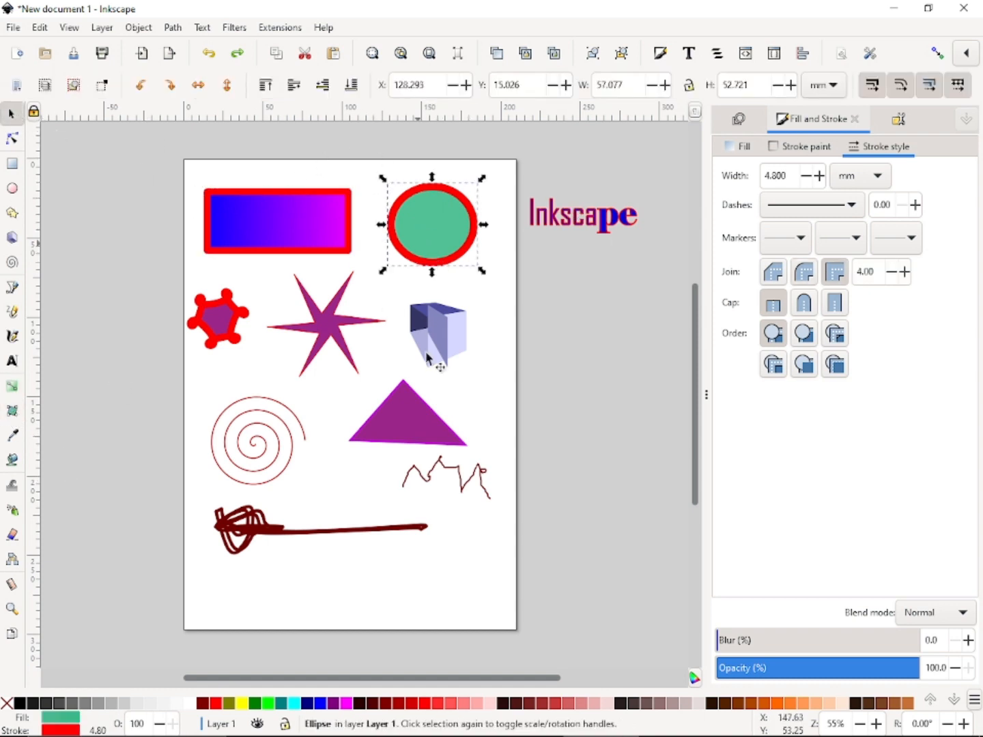
{"action": "left_click", "coordinate": [21, 416]}
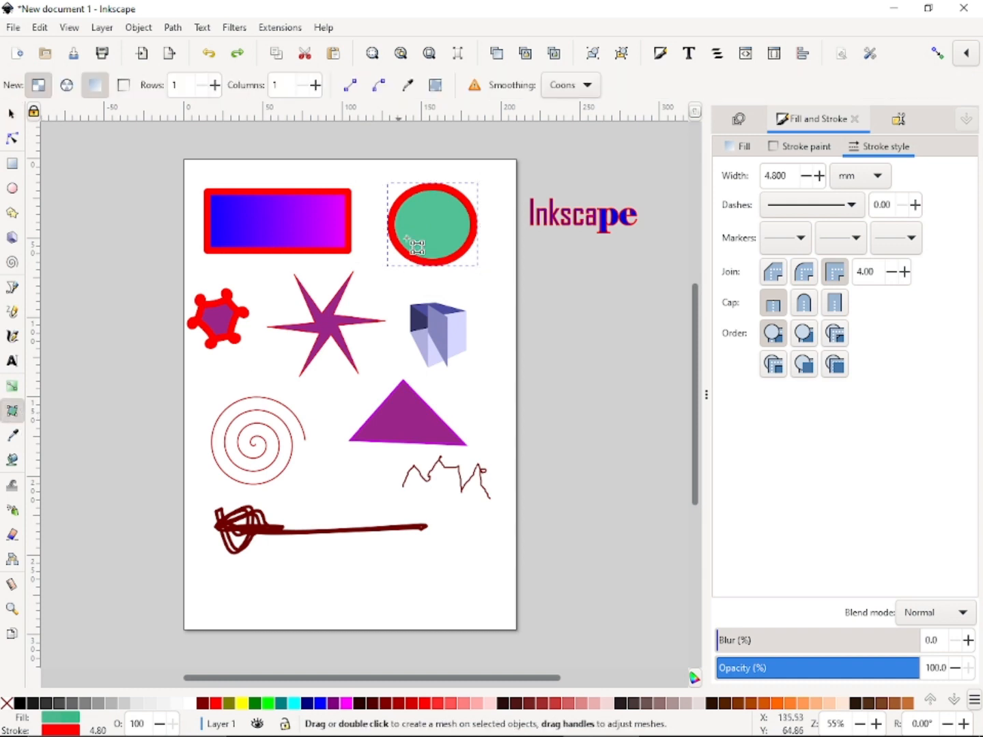
{"action": "double_click", "coordinate": [420, 279]}
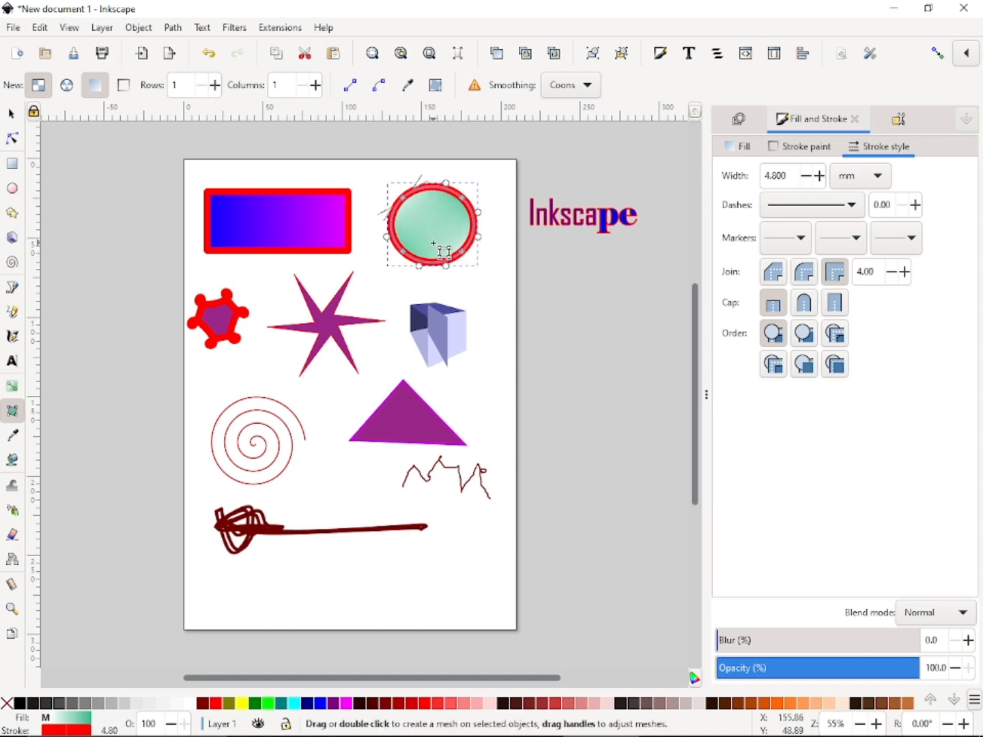
Move the upper-left corner node of the circle's mesh slightly outward and color it navy blue.
{"action": "mouse_move", "coordinate": [404, 205]}
{"action": "left_mouse_down"}
{"action": "mouse_move", "coordinate": [428, 232]}
{"action": "mouse_move", "coordinate": [403, 193]}
{"action": "left_mouse_up"}
{"action": "left_click_drag", "start_coordinate": [441, 230], "coordinate": [403, 207]}
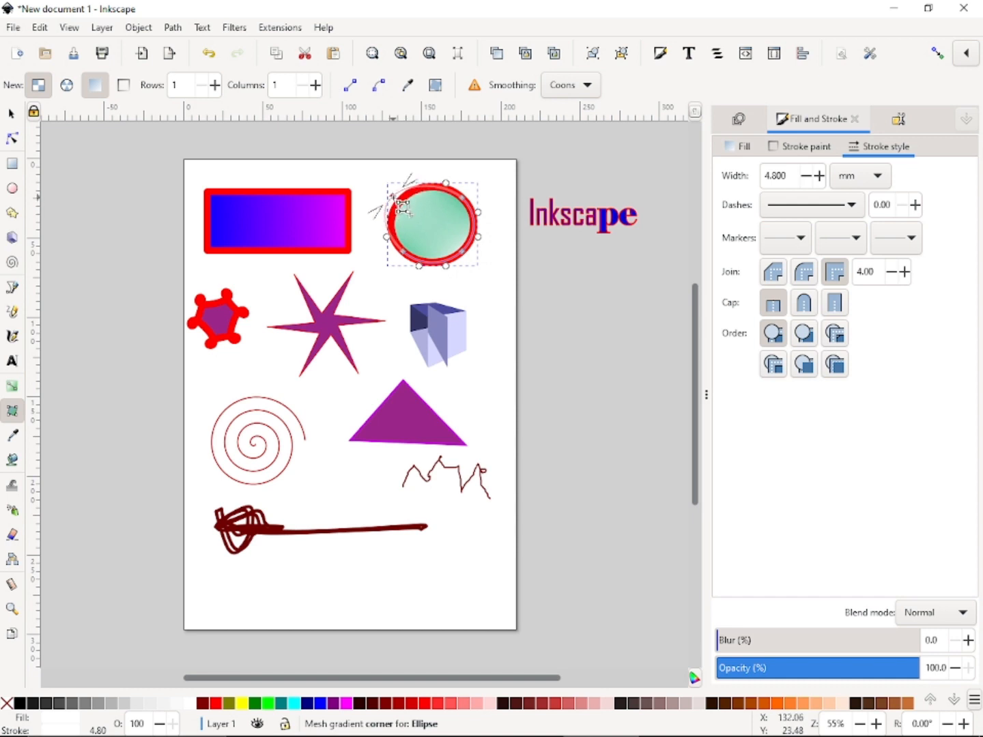
{"action": "left_click", "coordinate": [309, 706]}
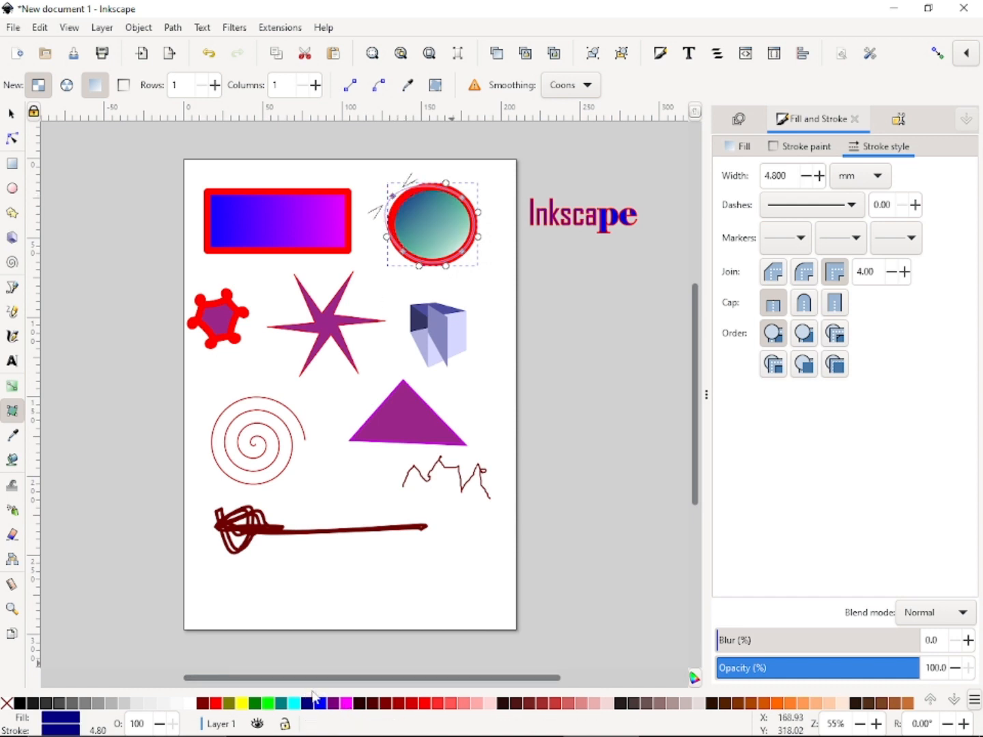
Recolor the upper-left corner of the circle's mesh magenta, and change it to red.
{"action": "left_click", "coordinate": [446, 185]}
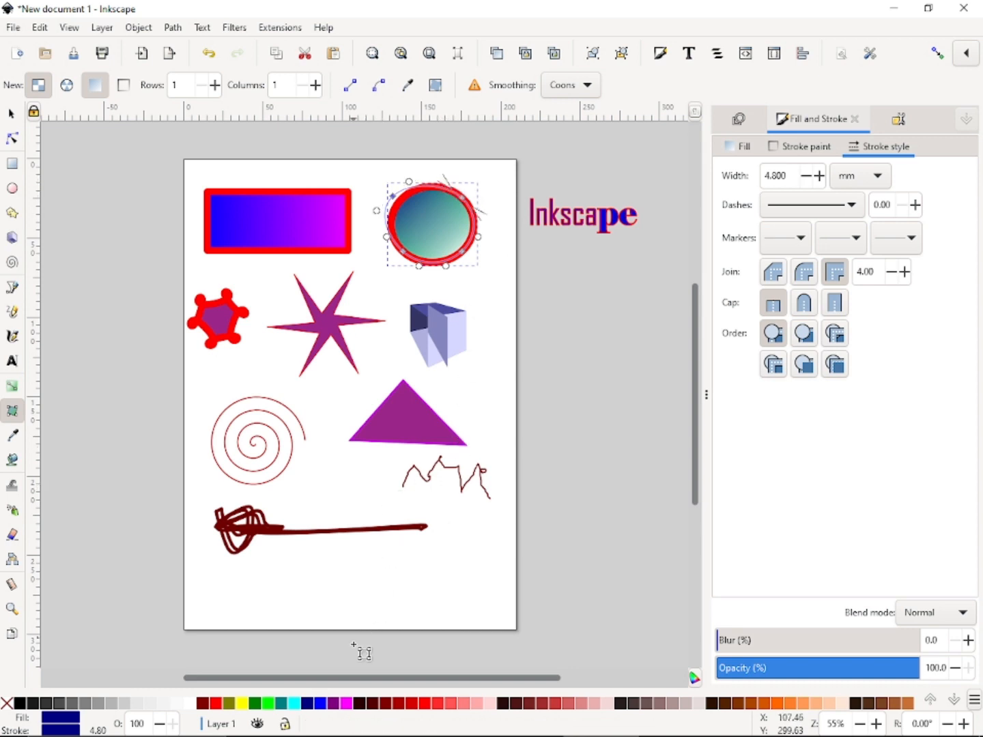
{"action": "left_click", "coordinate": [346, 704]}
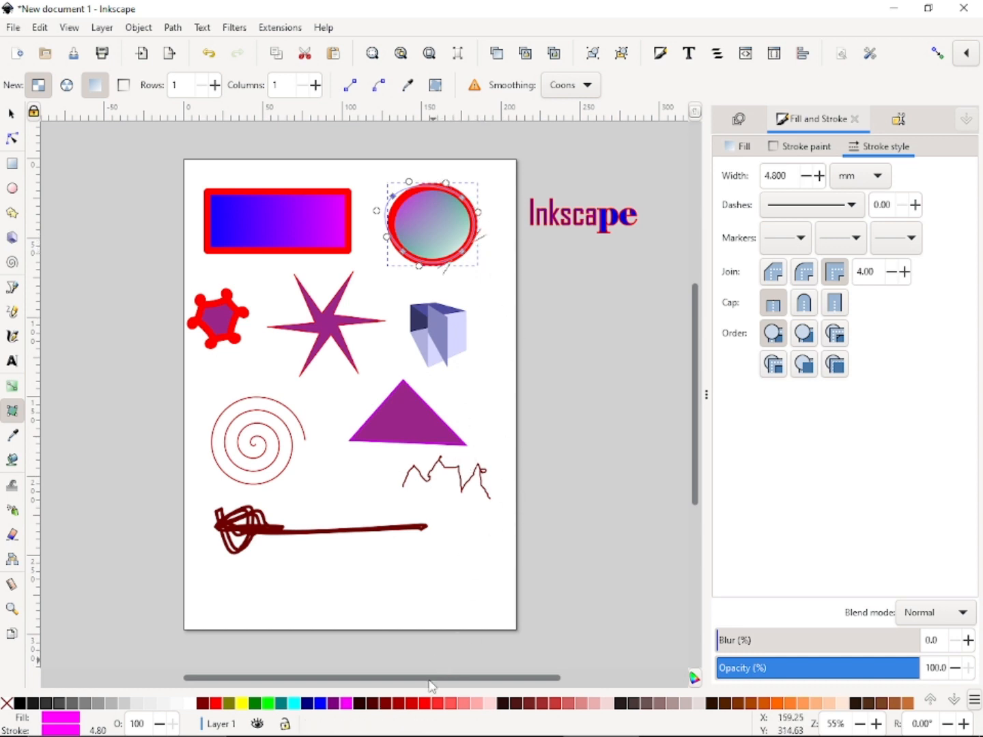
{"action": "left_click", "coordinate": [426, 703]}
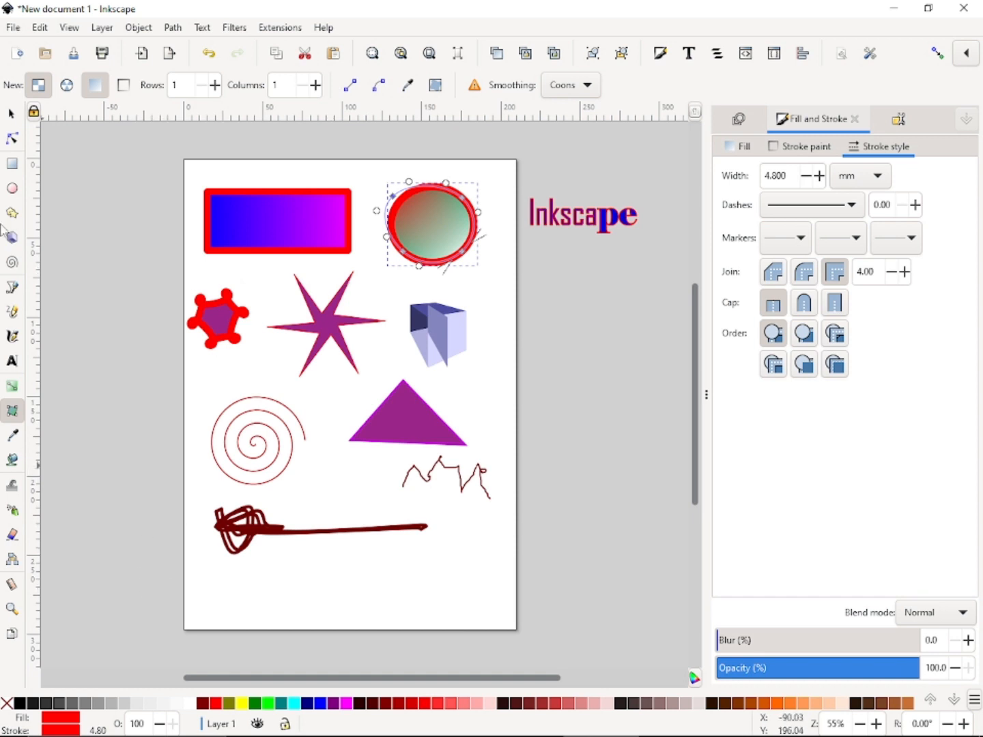
Recolor the circle's upper-left mesh corner with a violet sampled from the rectangle's gradient using the Dropper.
{"action": "left_click", "coordinate": [9, 119]}
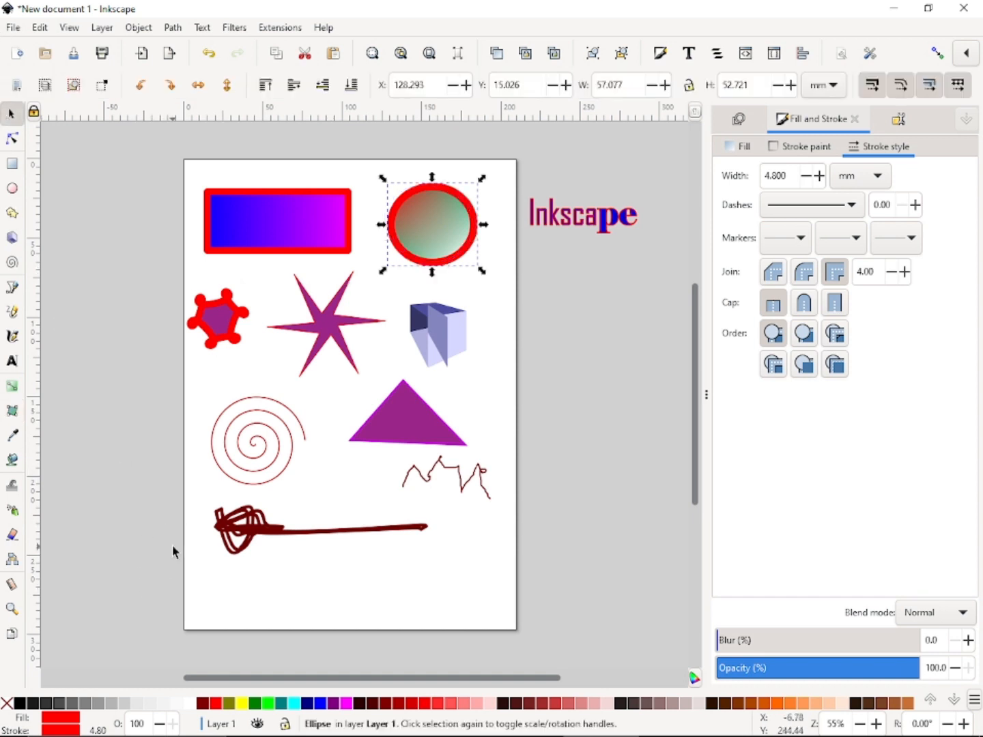
{"action": "left_click", "coordinate": [15, 436]}
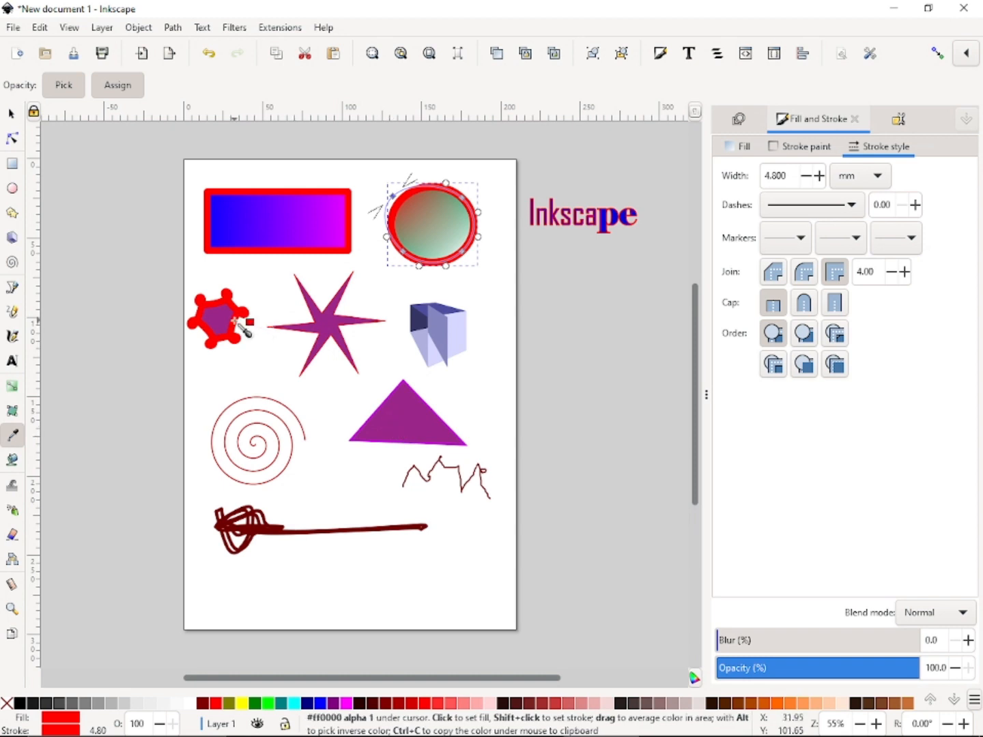
{"action": "left_click", "coordinate": [314, 219]}
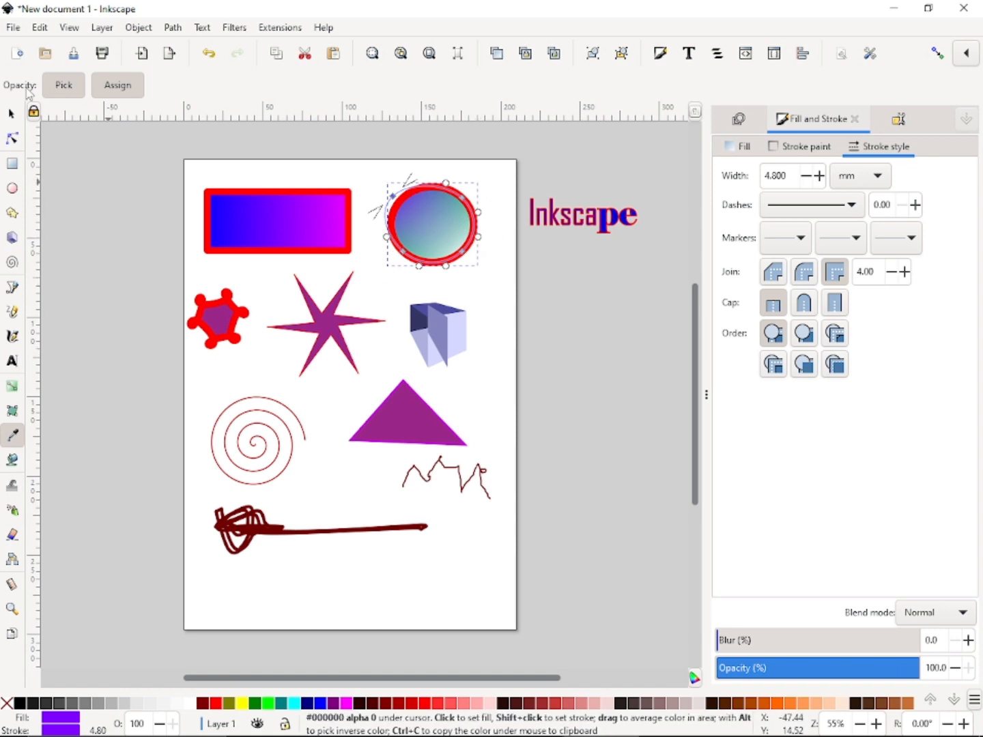
Fill the triangle with purples sampled from the rectangle's gradient, ending on #6700ff.
{"action": "left_click", "coordinate": [11, 115]}
{"action": "left_click", "coordinate": [400, 440]}
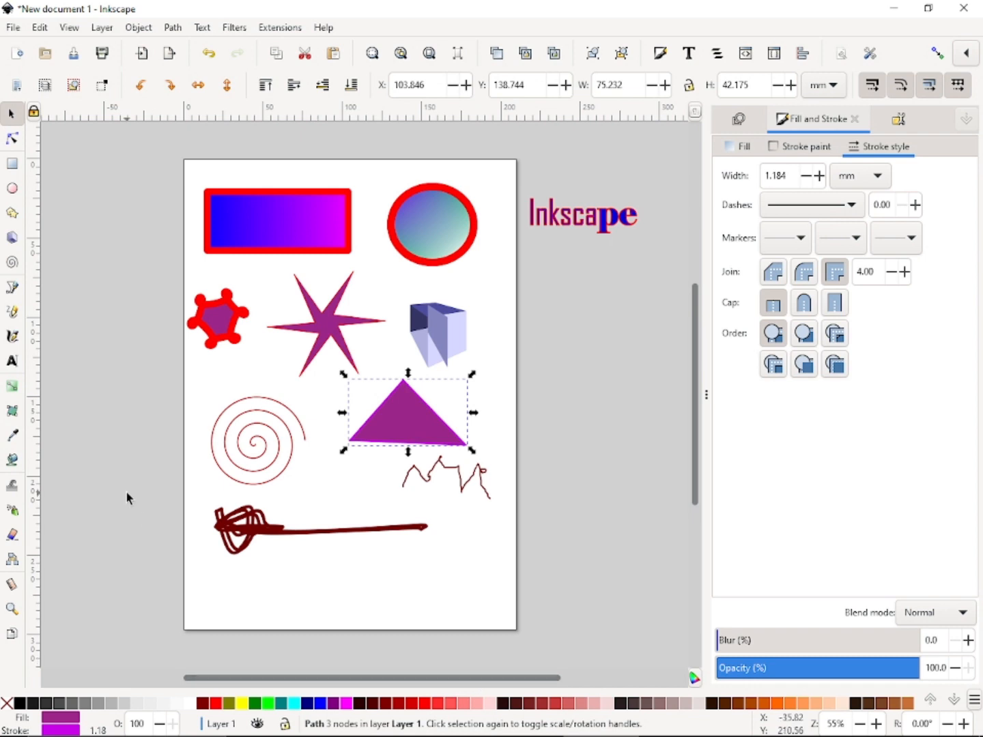
{"action": "left_click", "coordinate": [14, 434]}
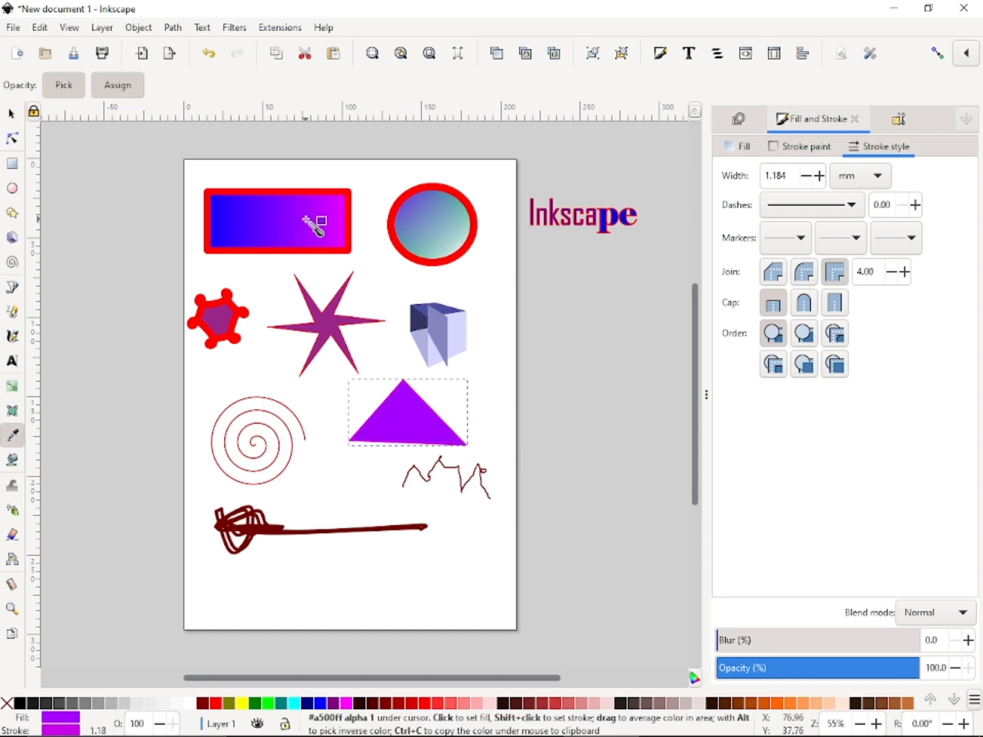
{"action": "left_click", "coordinate": [265, 219]}
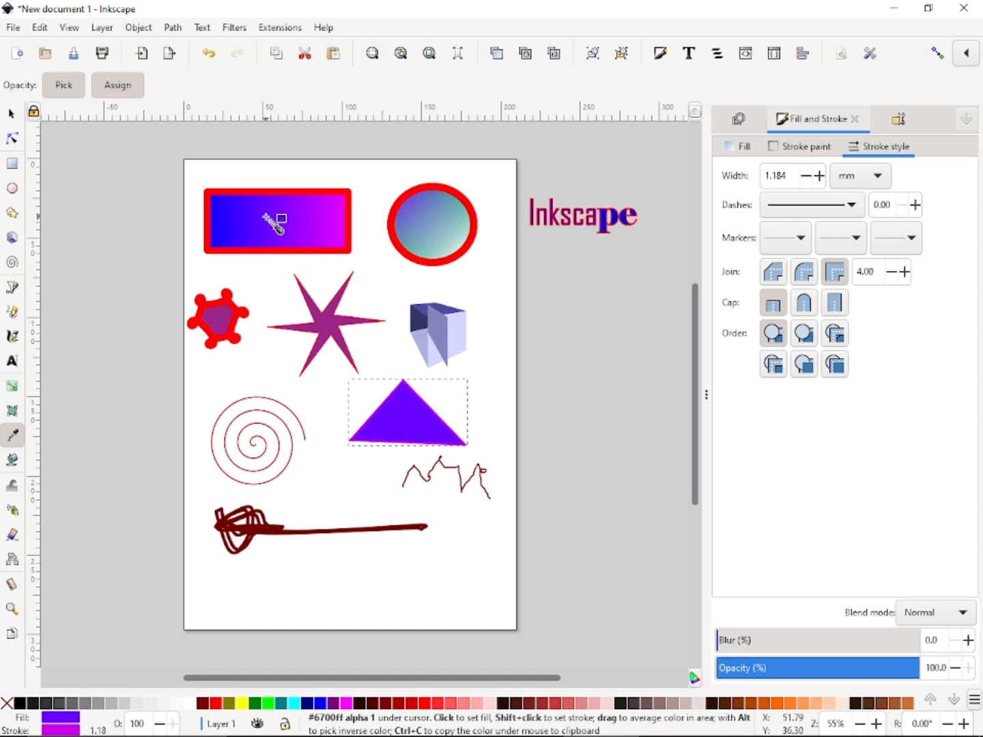
Try colors sampled from the small polygon, the star and the empty canvas as the triangle's fill.
{"action": "left_click", "coordinate": [219, 323]}
{"action": "left_click_drag", "start_coordinate": [353, 320], "coordinate": [355, 321]}
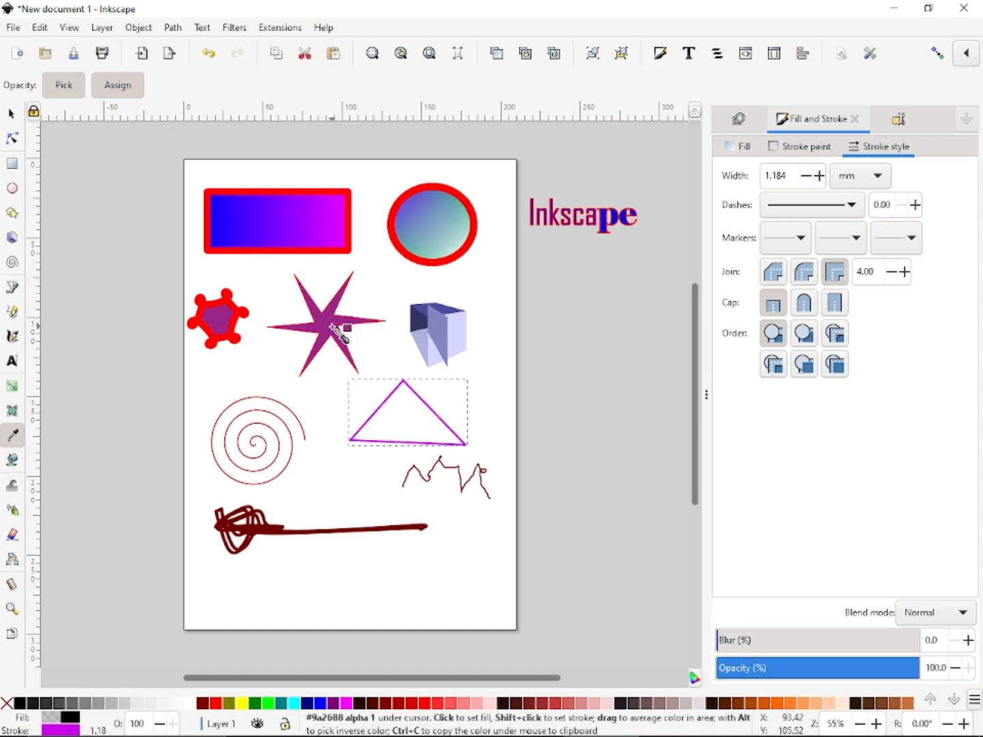
{"action": "left_click", "coordinate": [333, 323]}
{"action": "left_click", "coordinate": [380, 276]}
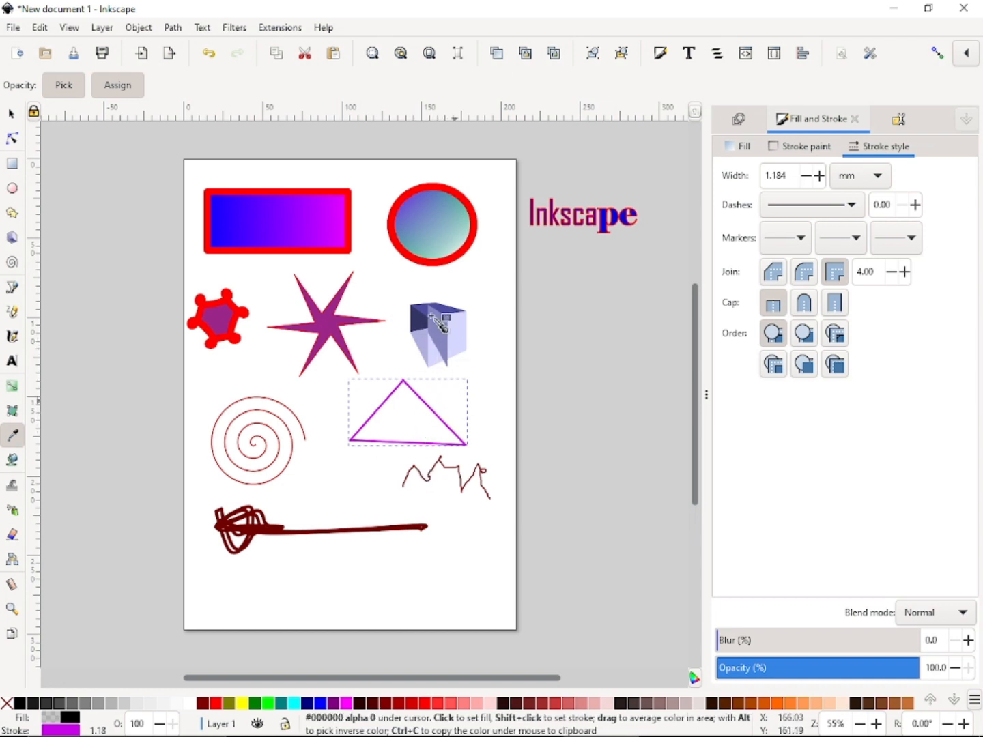
Try the 3D box's and dark red stroke's colors as the triangle's fill, settling on violet #7d00ff sampled from the rectangle.
{"action": "left_click_drag", "start_coordinate": [446, 341], "coordinate": [446, 341]}
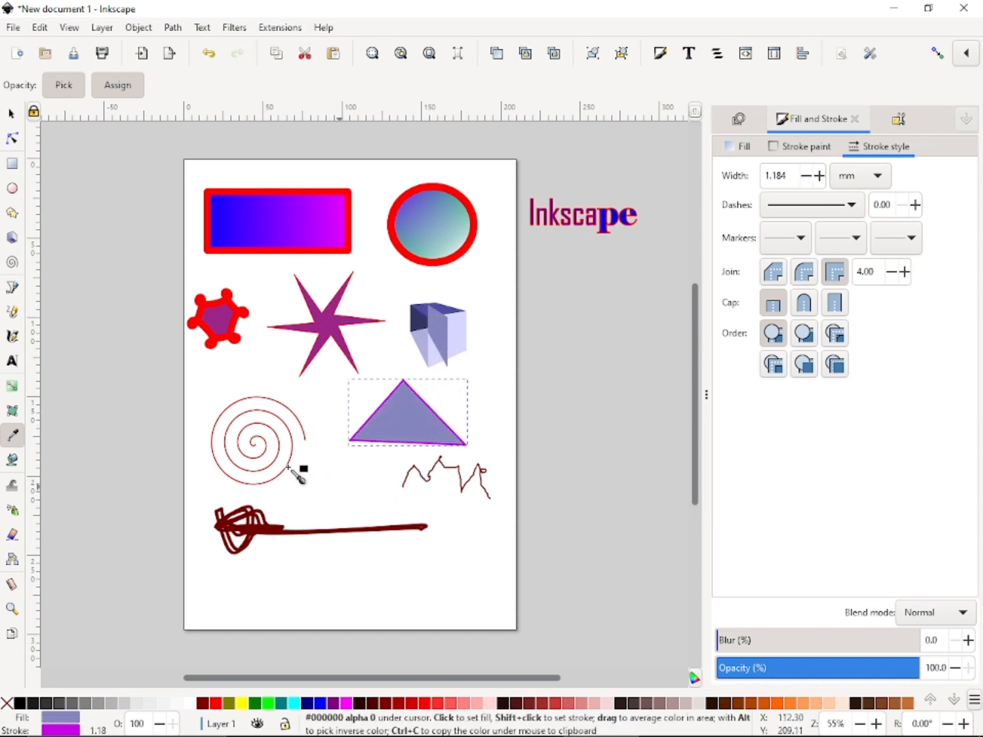
{"action": "left_click", "coordinate": [256, 456]}
{"action": "left_click", "coordinate": [261, 533]}
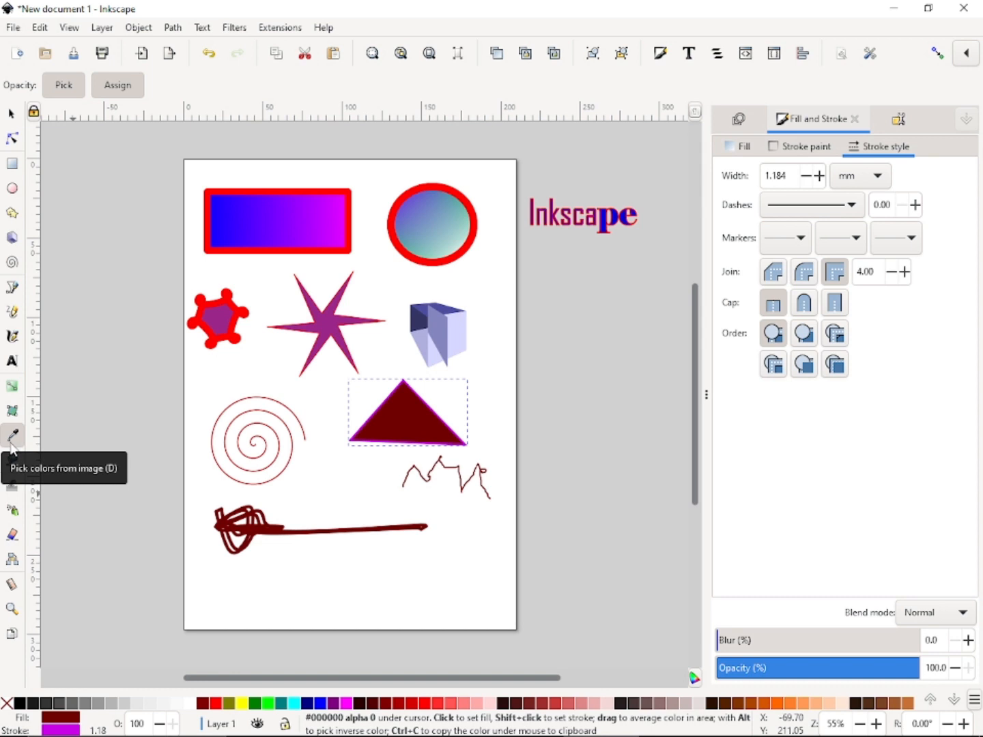
{"action": "left_click", "coordinate": [279, 204]}
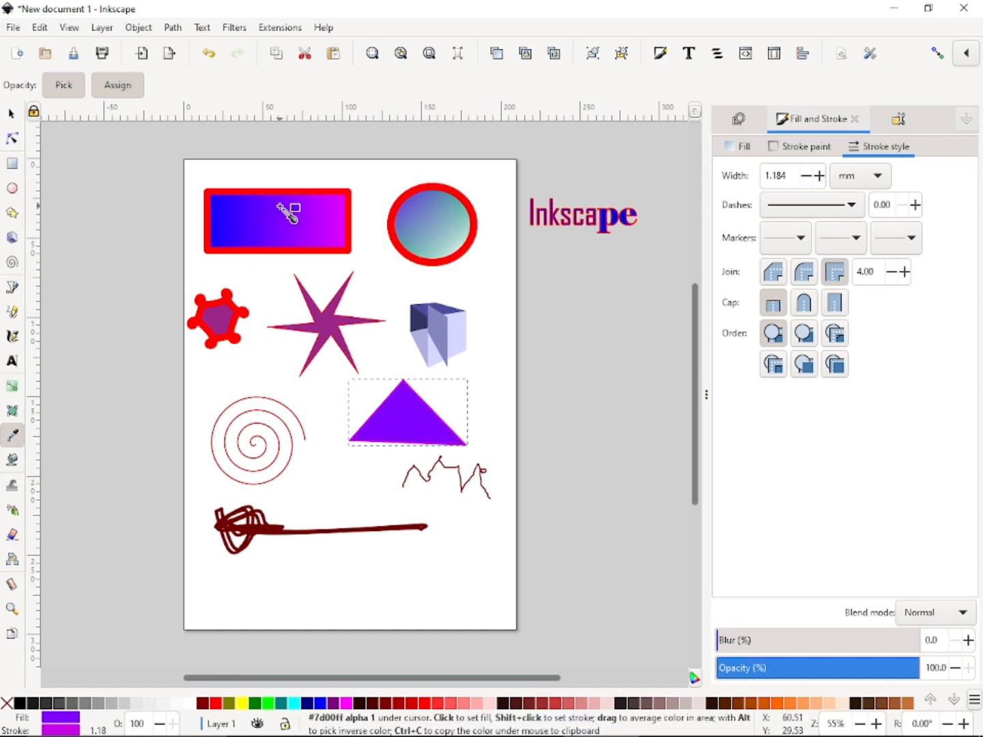
Move the dark red scribbled stroke off the page below the Inkscape text, to about X 226, Y 55 mm.
{"action": "left_click", "coordinate": [12, 461]}
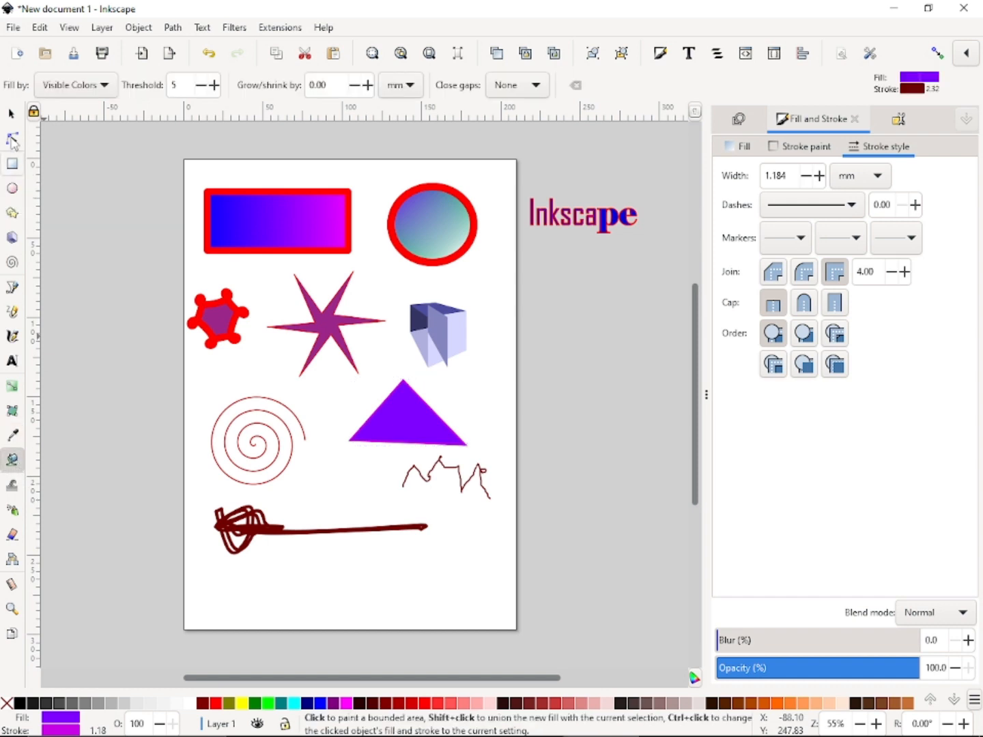
{"action": "left_click", "coordinate": [11, 114]}
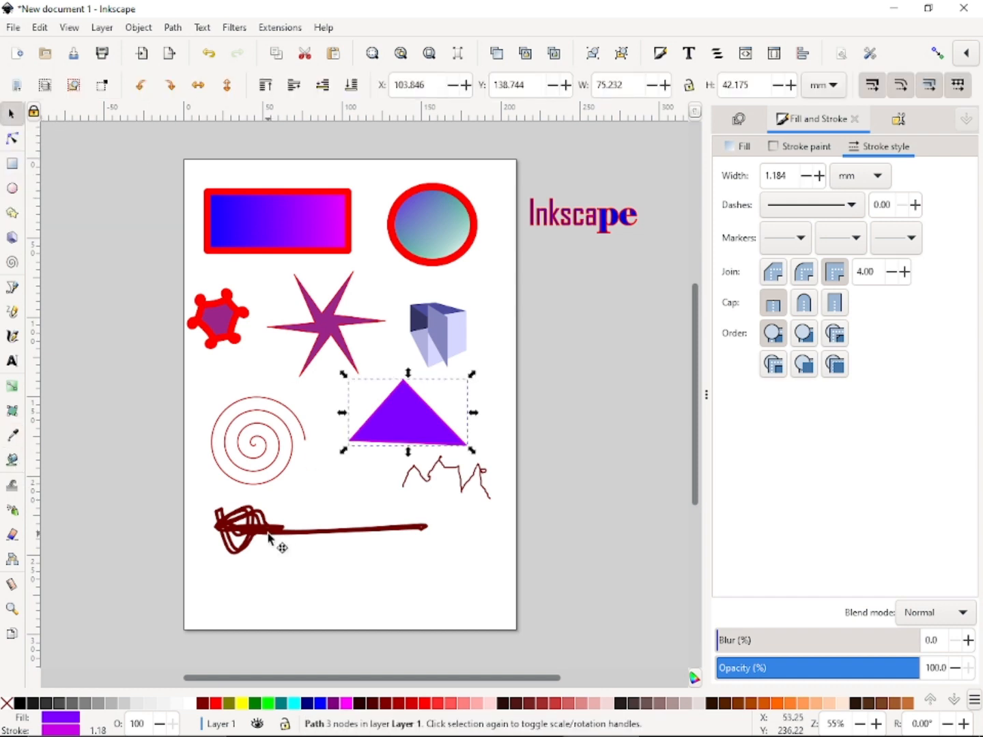
{"action": "mouse_move", "coordinate": [268, 537]}
{"action": "left_mouse_down"}
{"action": "mouse_move", "coordinate": [478, 423]}
{"action": "mouse_move", "coordinate": [599, 310]}
{"action": "mouse_move", "coordinate": [607, 283]}
{"action": "mouse_move", "coordinate": [596, 273]}
{"action": "left_mouse_up"}
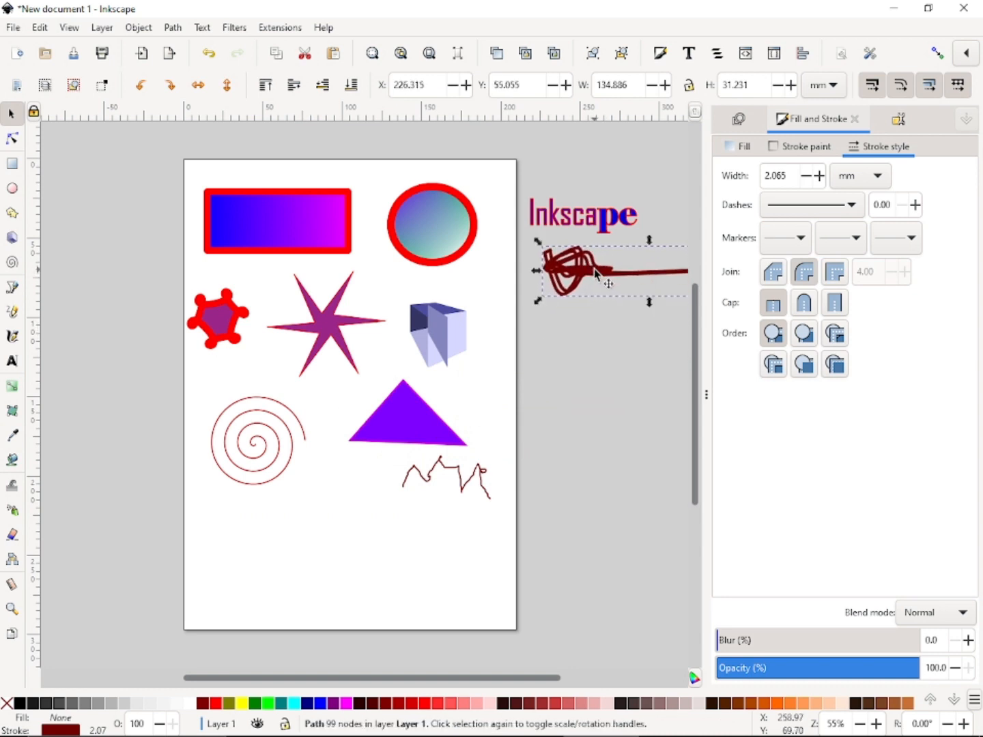
Draw an ellipse with radii of about 32 by 30 mm in the page's lower-left area.
{"action": "left_click", "coordinate": [14, 190]}
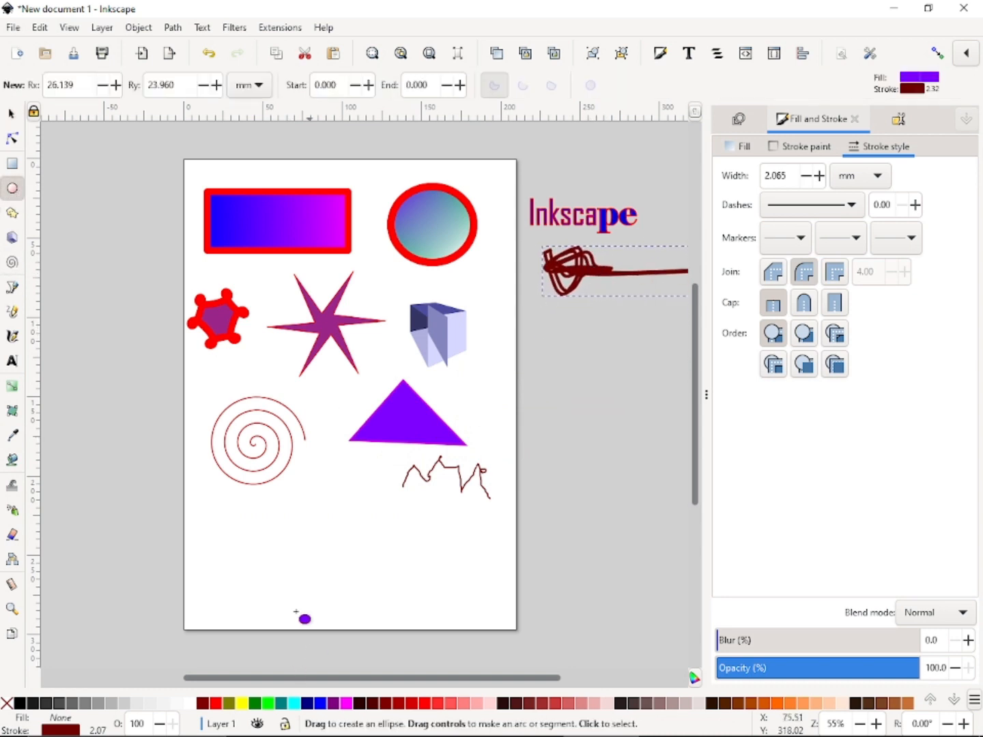
{"action": "left_click_drag", "start_coordinate": [205, 517], "coordinate": [309, 618]}
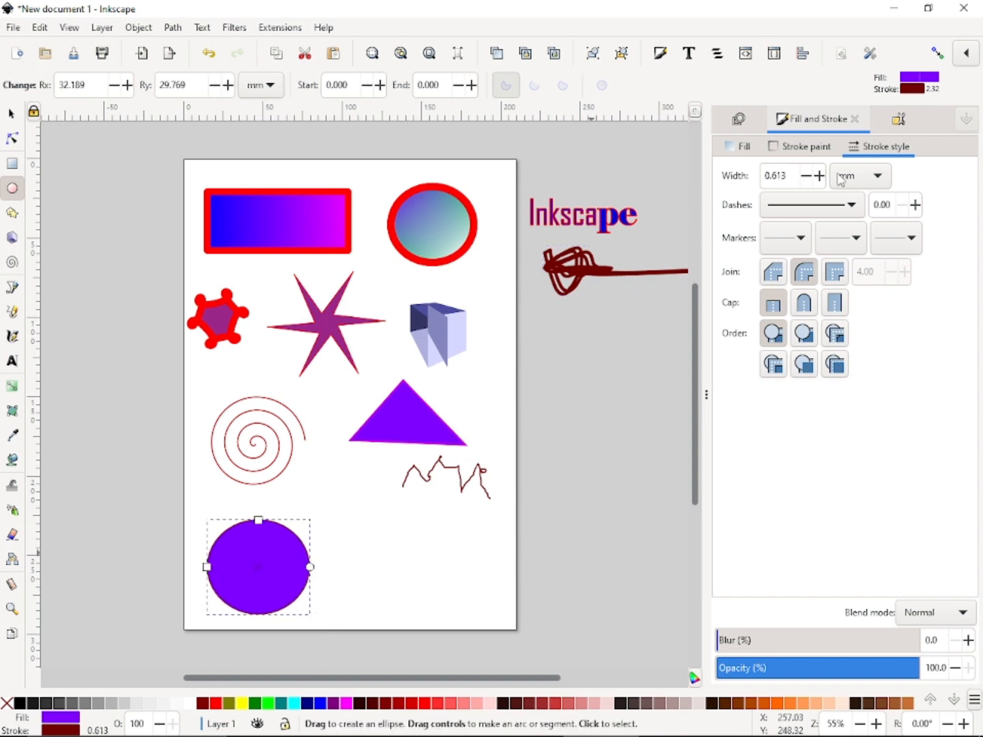
Thicken the new ellipse's stroke to about 1.21 mm and remove its fill.
{"action": "left_click", "coordinate": [784, 146]}
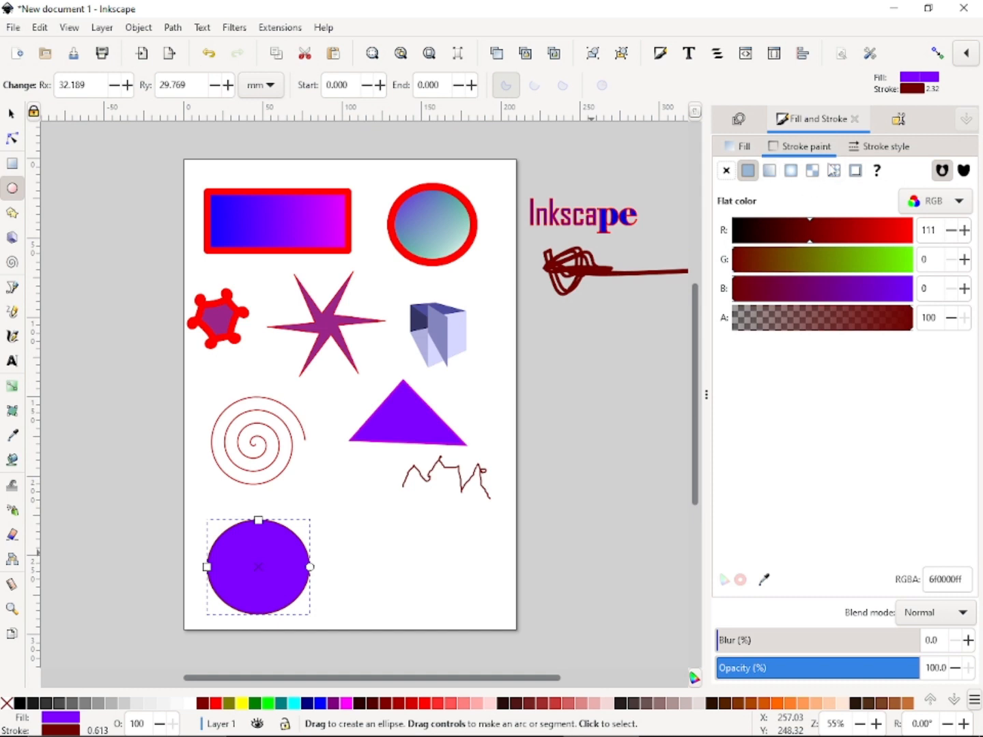
{"action": "left_click", "coordinate": [881, 147]}
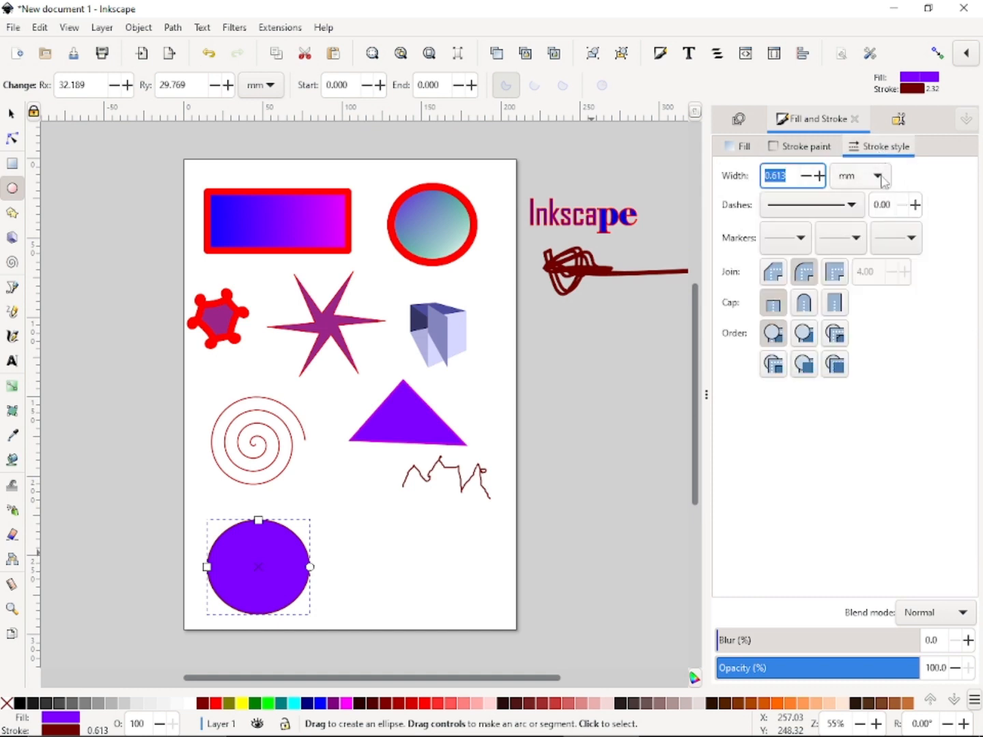
{"action": "left_click", "coordinate": [820, 177]}
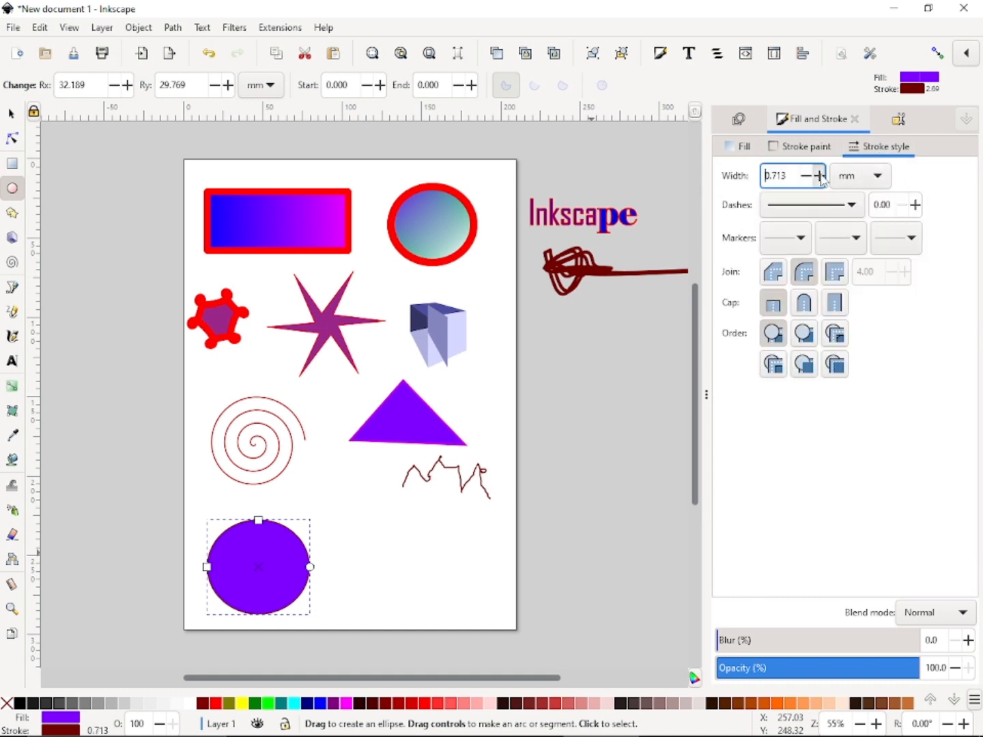
{"action": "left_click", "coordinate": [739, 146]}
{"action": "left_click", "coordinate": [727, 171]}
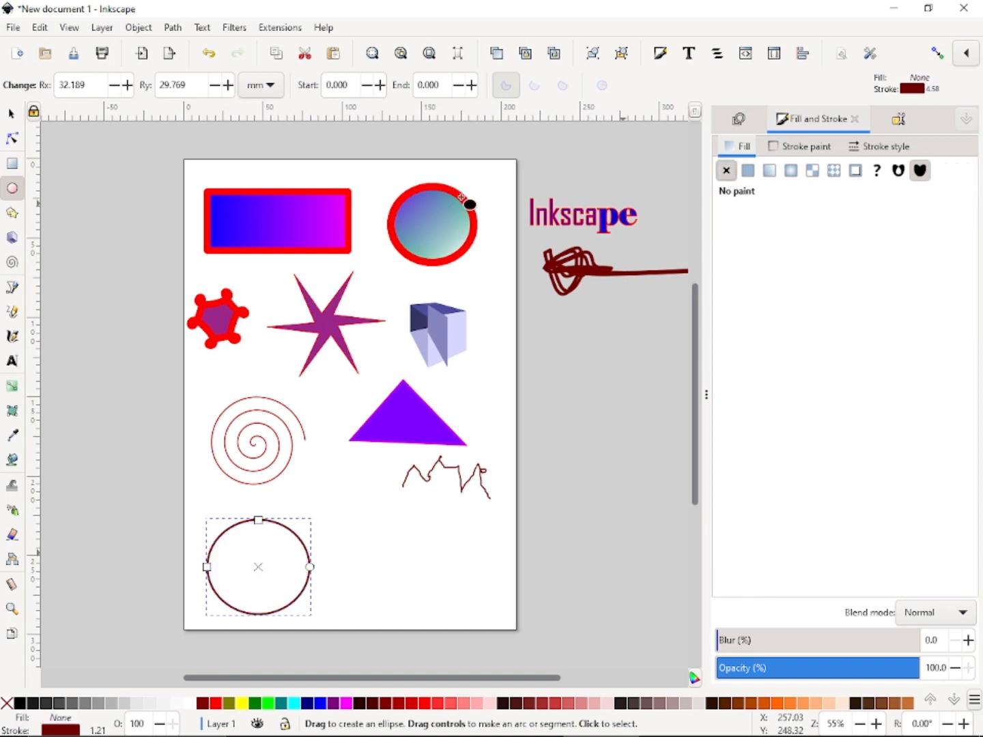
Paint Bucket fill the inside of the ellipse repeatedly with no fill and a dark red stroke until the ring nearly closes.
{"action": "left_click", "coordinate": [12, 460]}
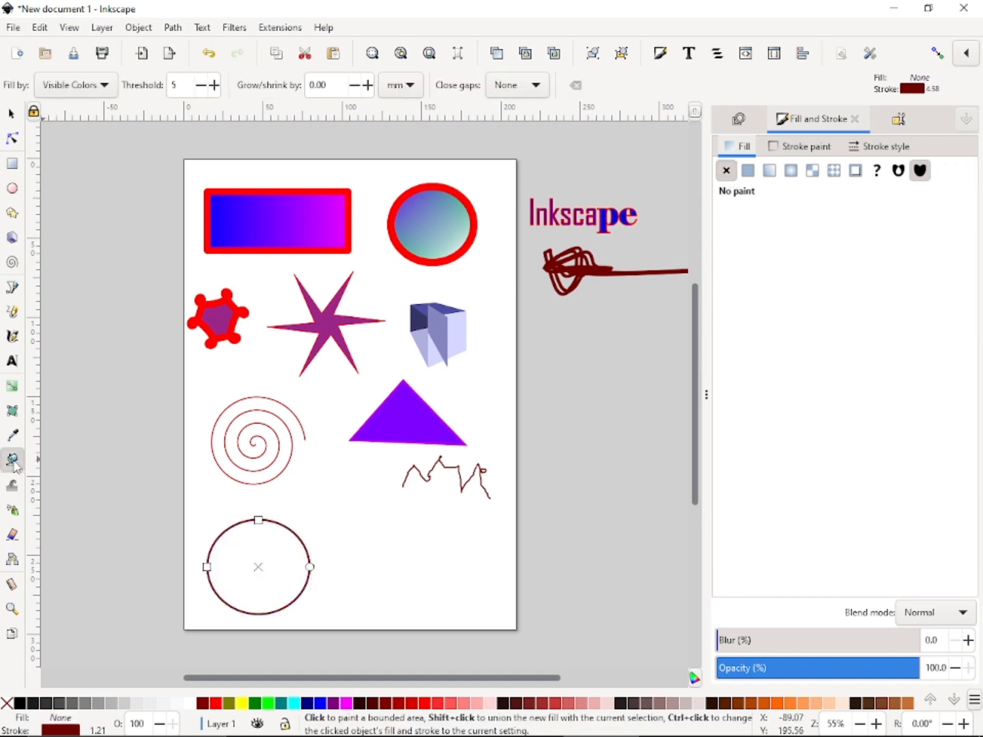
{"action": "left_click", "coordinate": [271, 578]}
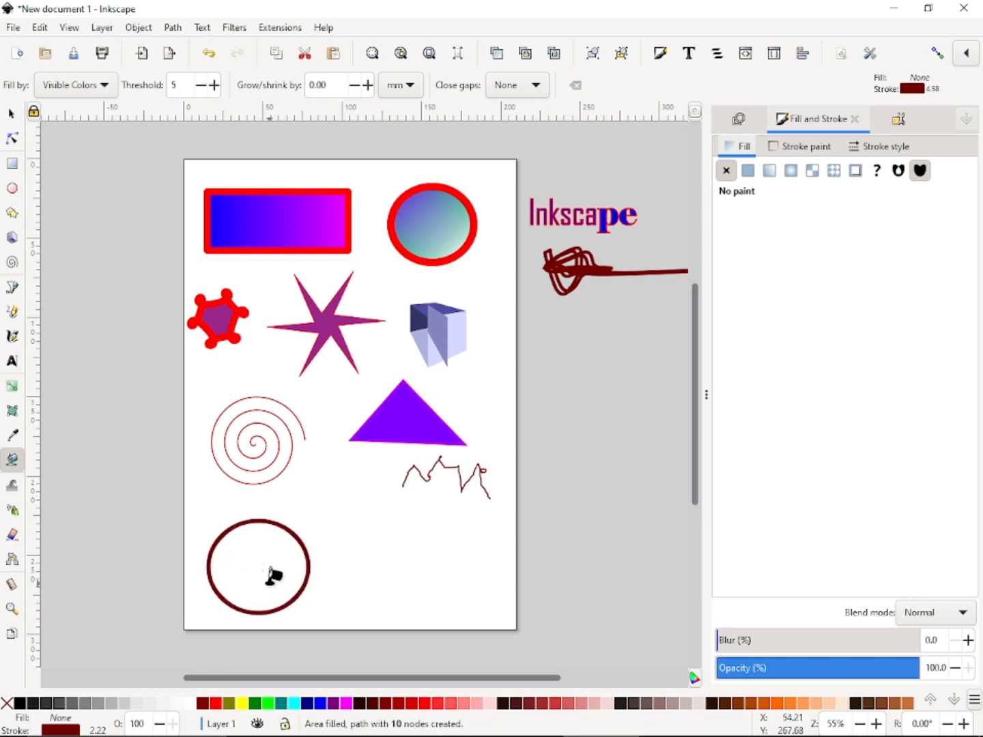
{"action": "left_click", "coordinate": [271, 575]}
{"action": "left_click", "coordinate": [246, 537]}
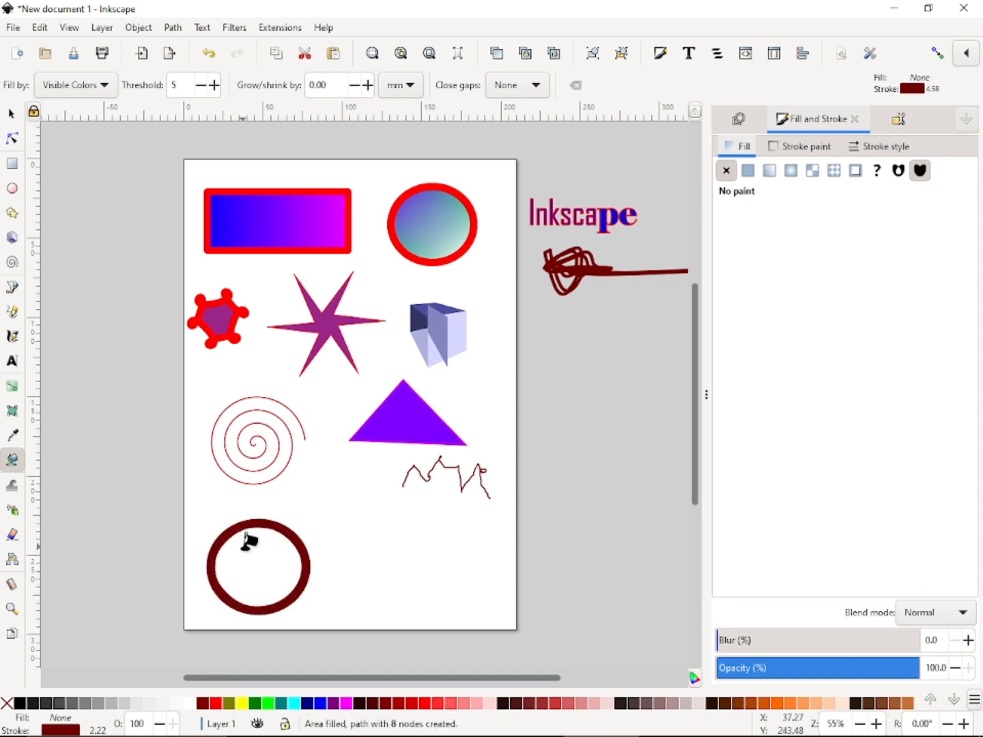
{"action": "left_click", "coordinate": [244, 547]}
{"action": "left_click", "coordinate": [245, 548]}
{"action": "left_click", "coordinate": [245, 548]}
{"action": "left_click", "coordinate": [245, 547]}
{"action": "left_click", "coordinate": [245, 547]}
{"action": "left_click", "coordinate": [245, 547]}
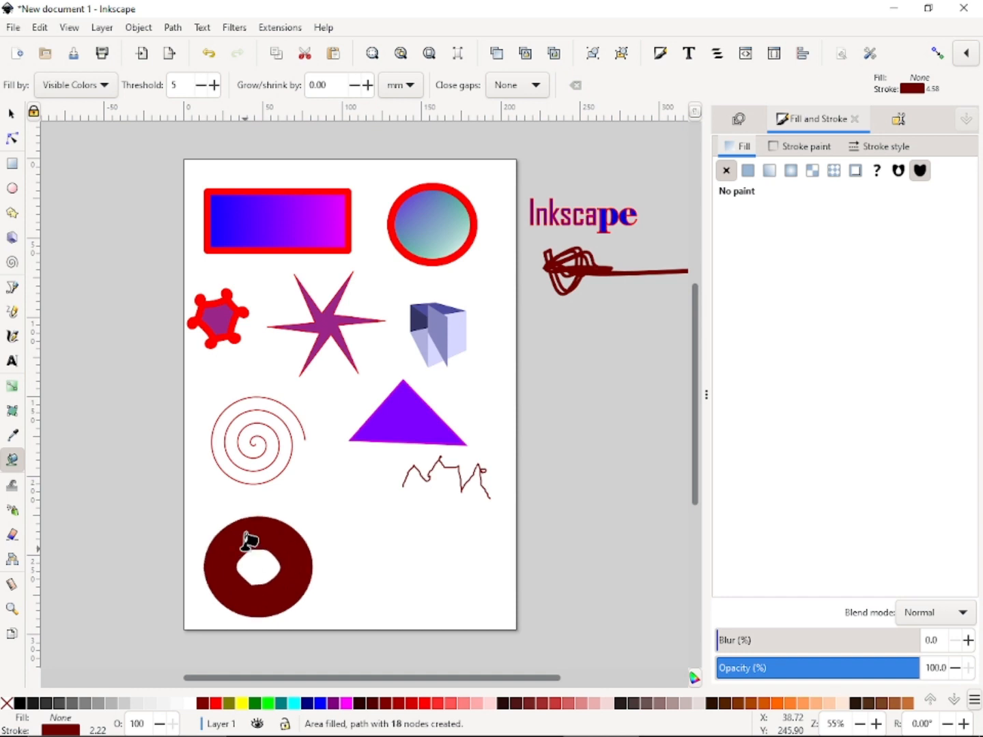
{"action": "left_click", "coordinate": [245, 548]}
{"action": "left_click", "coordinate": [245, 548]}
{"action": "left_click", "coordinate": [245, 548]}
{"action": "left_click", "coordinate": [245, 547]}
{"action": "left_click", "coordinate": [245, 547]}
{"action": "left_click", "coordinate": [245, 547]}
{"action": "left_click", "coordinate": [245, 547]}
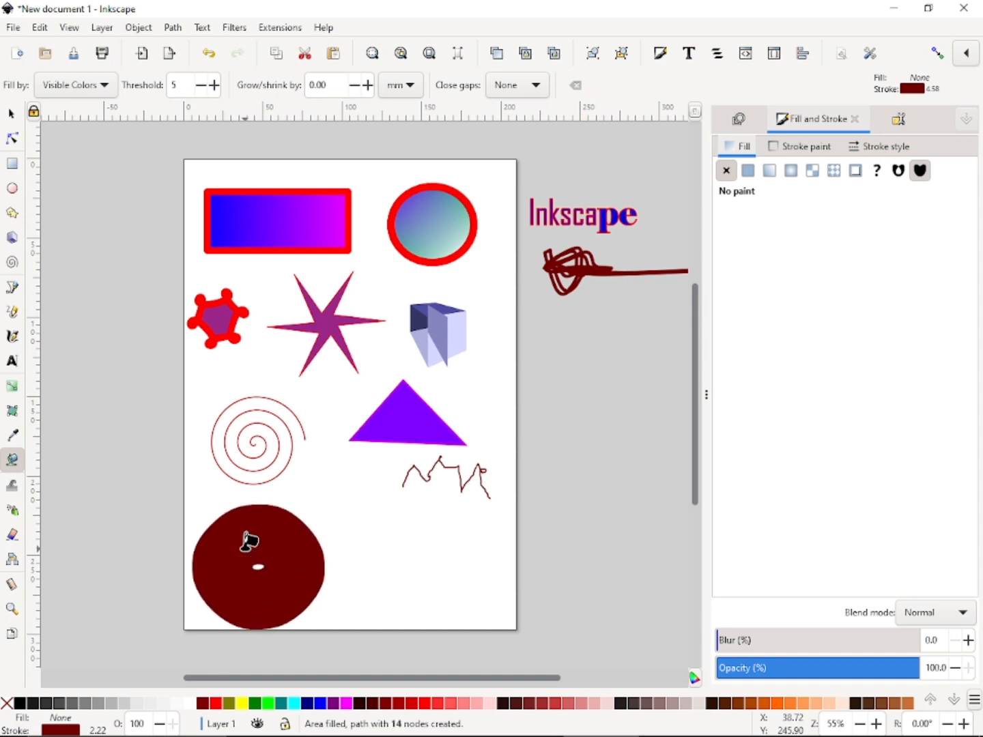
{"action": "left_click", "coordinate": [245, 547]}
Undo the repeated Paint Bucket fills inside the lower-left ellipse until only its thin dark red ring is left.
{"action": "key", "text": "ctrl+z"}
{"action": "key", "text": "ctrl+z"}
{"action": "key", "text": "ctrl+z"}
{"action": "key", "text": "ctrl+z"}
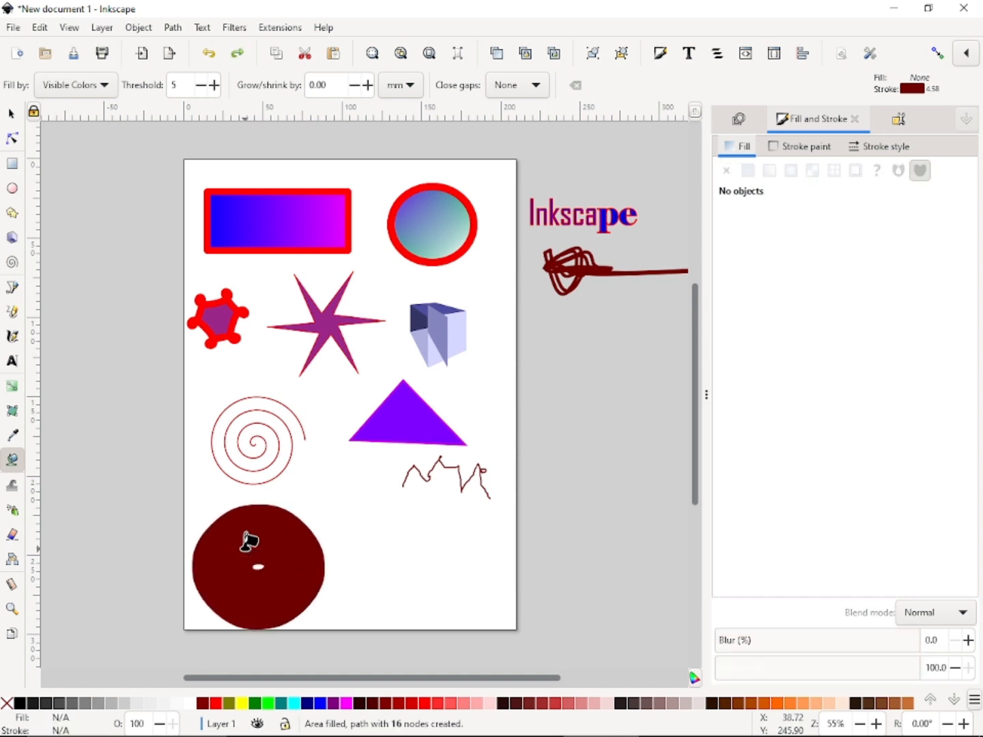
{"action": "key", "text": "ctrl+z"}
{"action": "key", "text": "ctrl+z"}
{"action": "key", "text": "ctrl+z"}
{"action": "key", "text": "ctrl+z"}
{"action": "key", "text": "ctrl+z"}
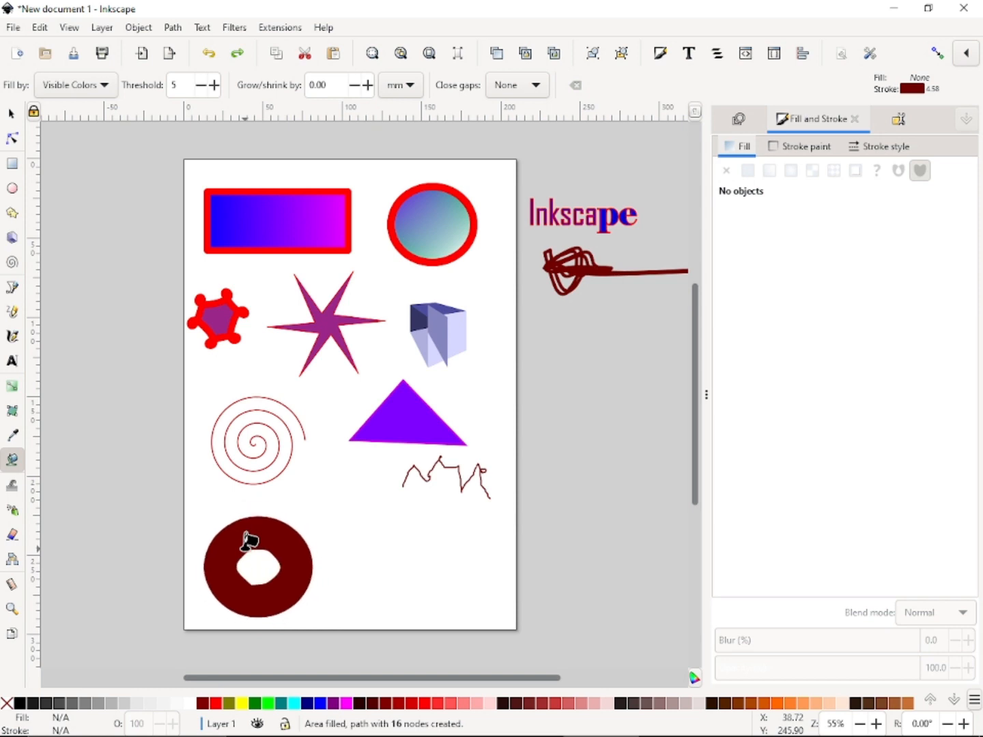
{"action": "key", "text": "ctrl+z"}
{"action": "key", "text": "ctrl+z"}
{"action": "key", "text": "ctrl+z"}
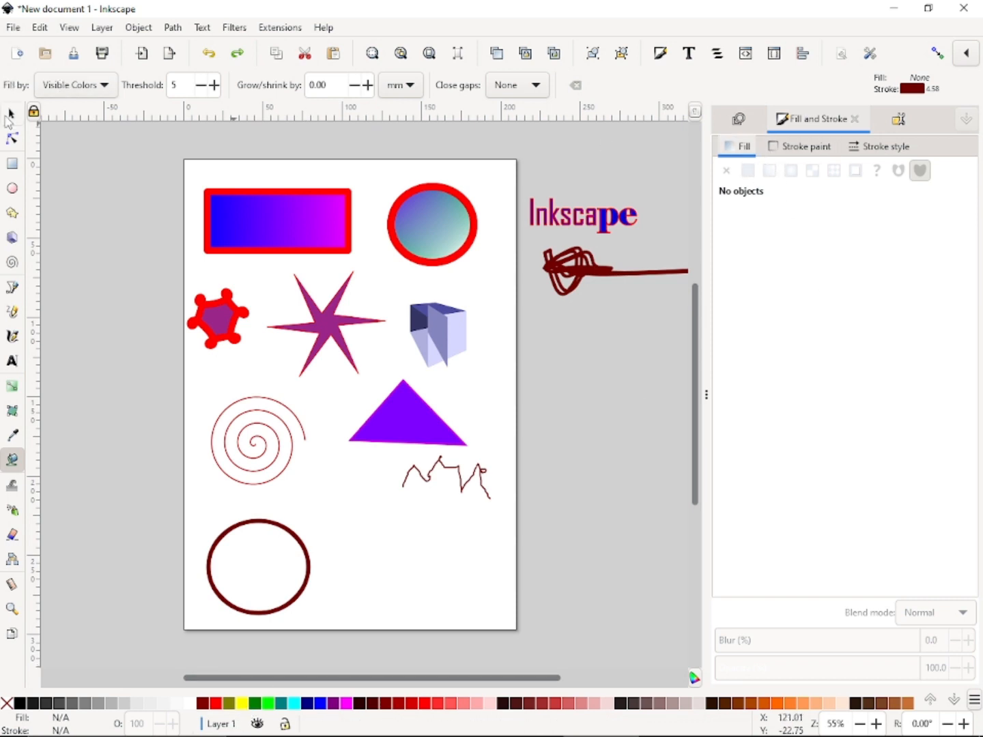
Give the lower-left ellipse path a flat violet fill, 7d00ffff.
{"action": "left_click", "coordinate": [11, 116]}
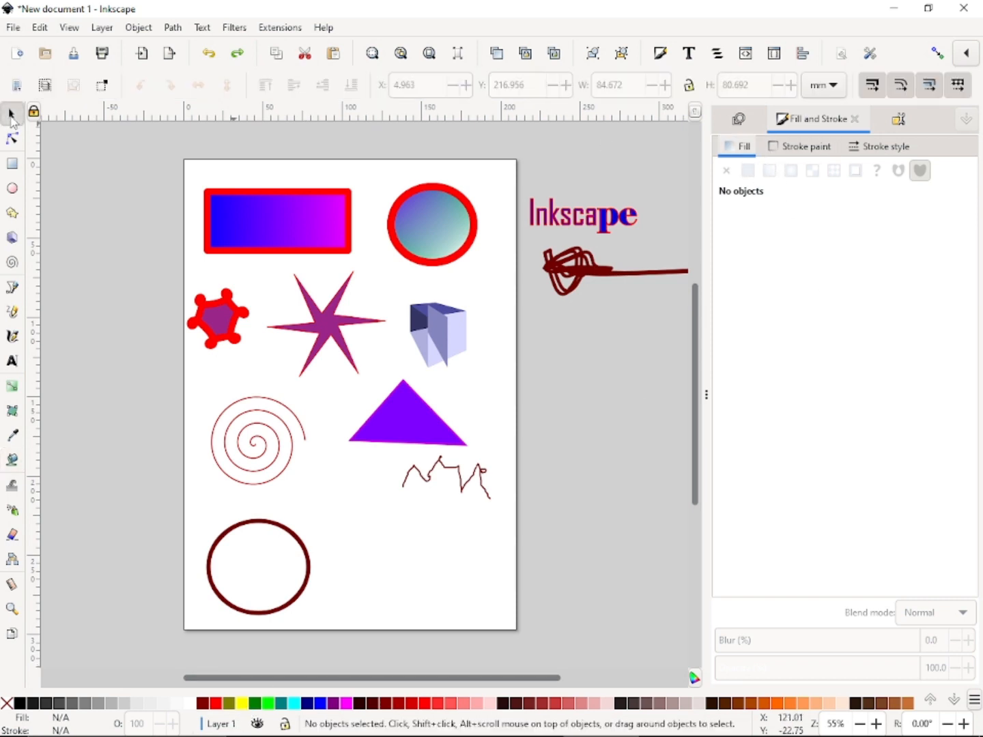
{"action": "left_click", "coordinate": [247, 524]}
{"action": "left_click", "coordinate": [751, 171]}
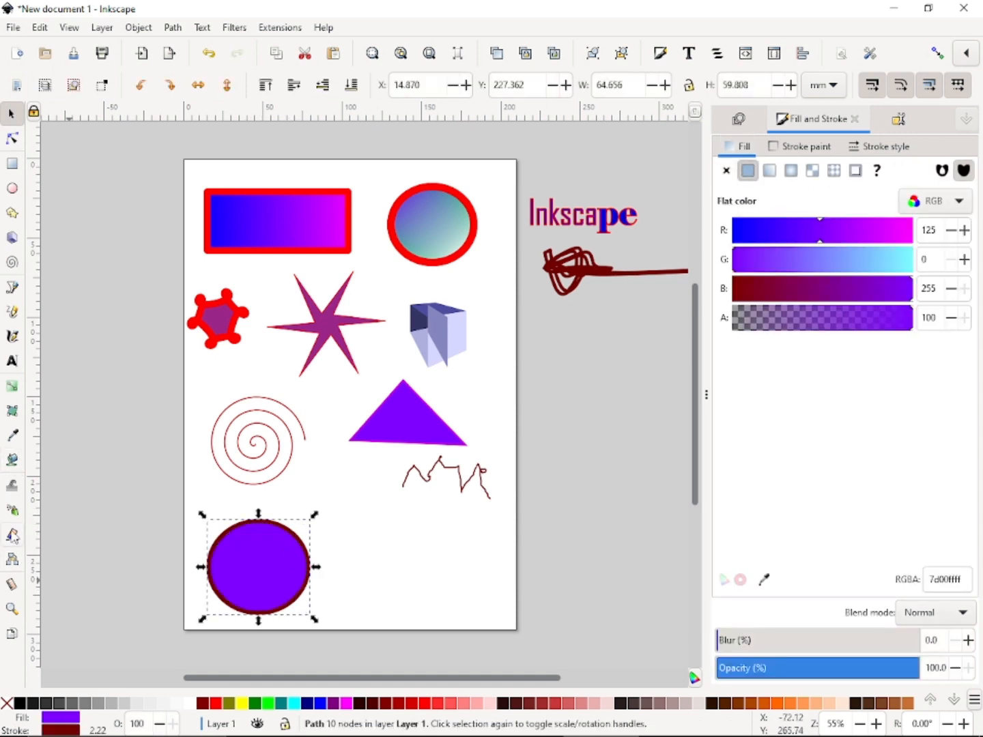
Paint Bucket fill the inside of the violet ellipse repeatedly with violet fill and dark red stroke, building up a thick dark red ring.
{"action": "left_click", "coordinate": [12, 460]}
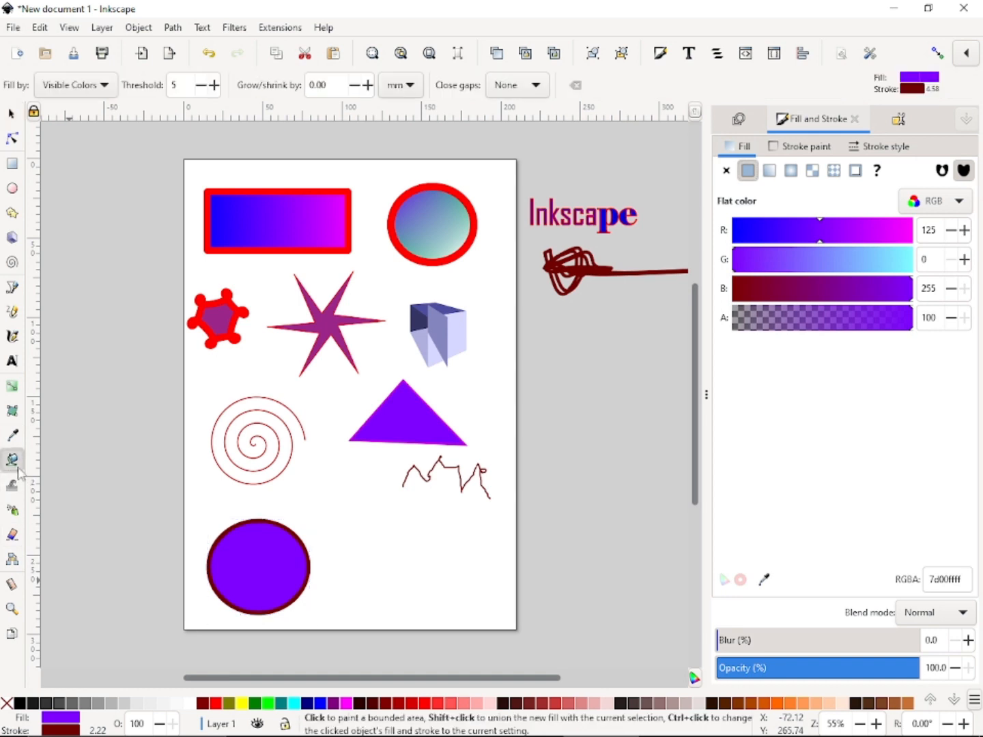
{"action": "left_click", "coordinate": [274, 567]}
{"action": "left_click", "coordinate": [273, 572]}
{"action": "left_click", "coordinate": [271, 571]}
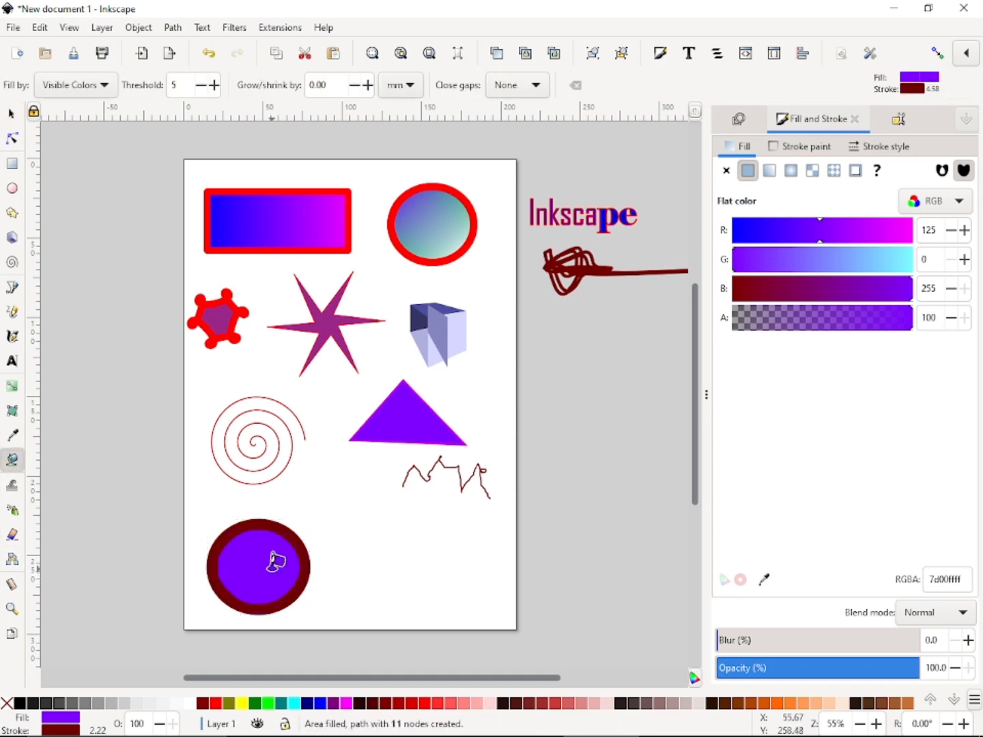
{"action": "left_click", "coordinate": [271, 569]}
{"action": "left_click", "coordinate": [272, 568]}
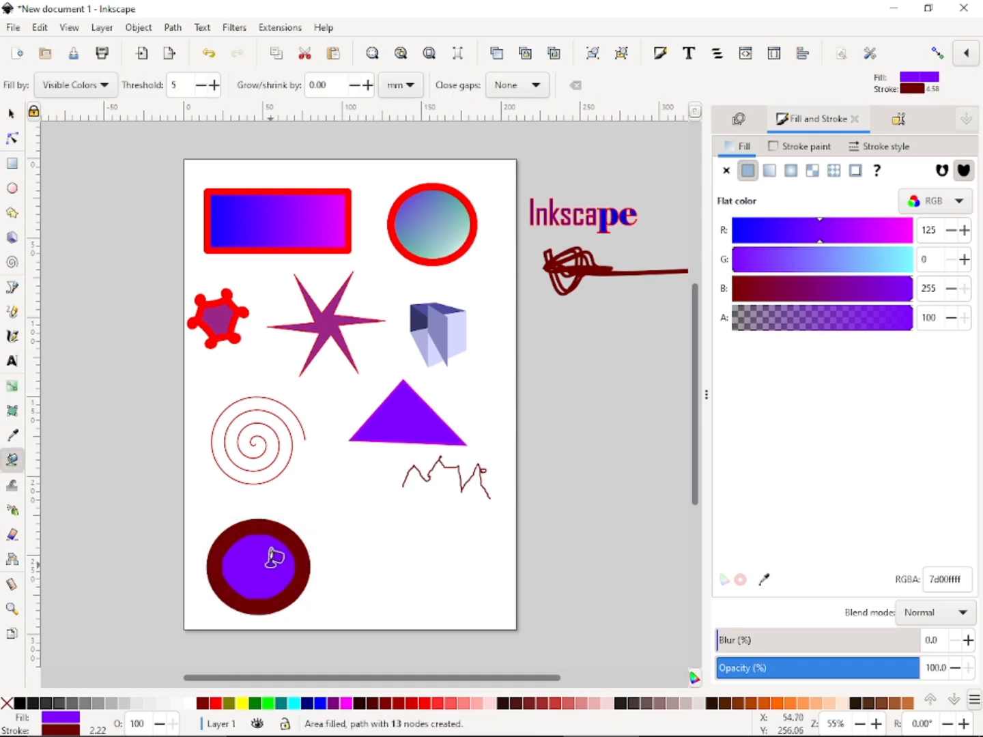
{"action": "left_click", "coordinate": [271, 566]}
{"action": "left_click", "coordinate": [271, 565]}
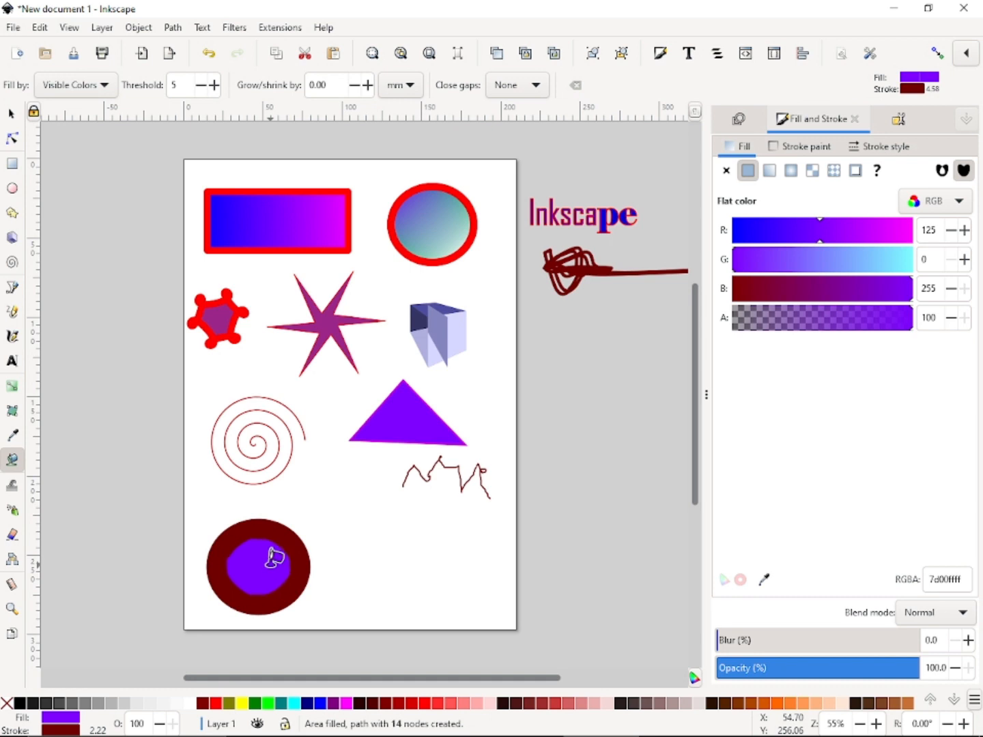
Paint Bucket fill the violet triangle twice, a spot in the gradient circle and two narrow bands of the gradient rectangle.
{"action": "left_click", "coordinate": [422, 416]}
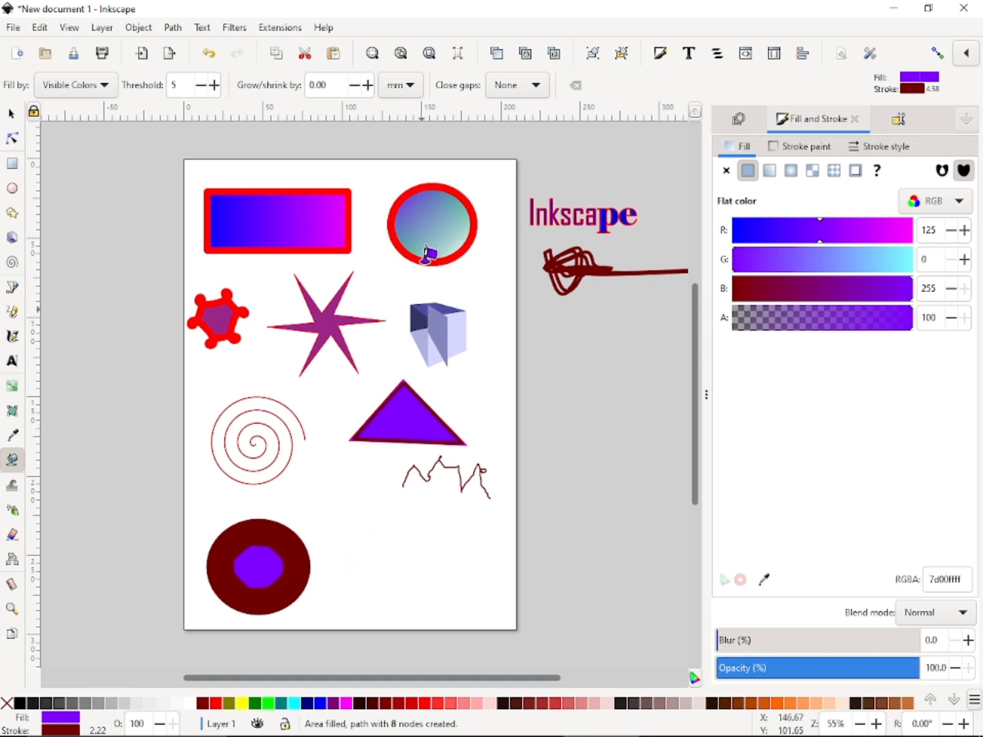
{"action": "left_click", "coordinate": [440, 232]}
{"action": "left_click", "coordinate": [273, 213]}
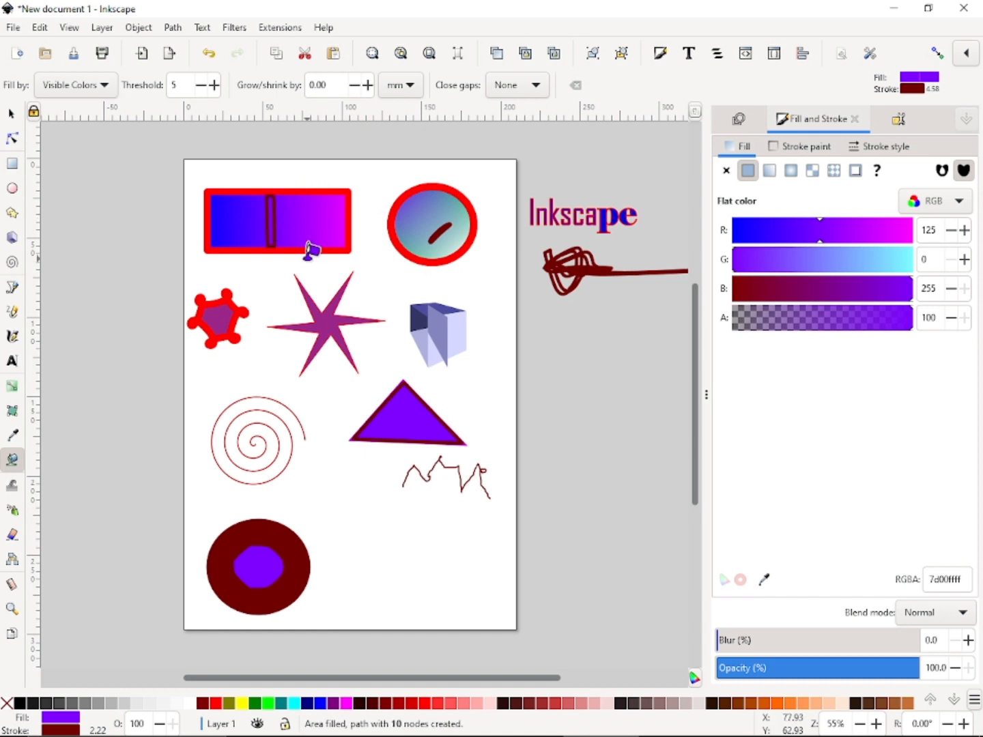
{"action": "left_click", "coordinate": [304, 215]}
{"action": "left_click", "coordinate": [407, 422]}
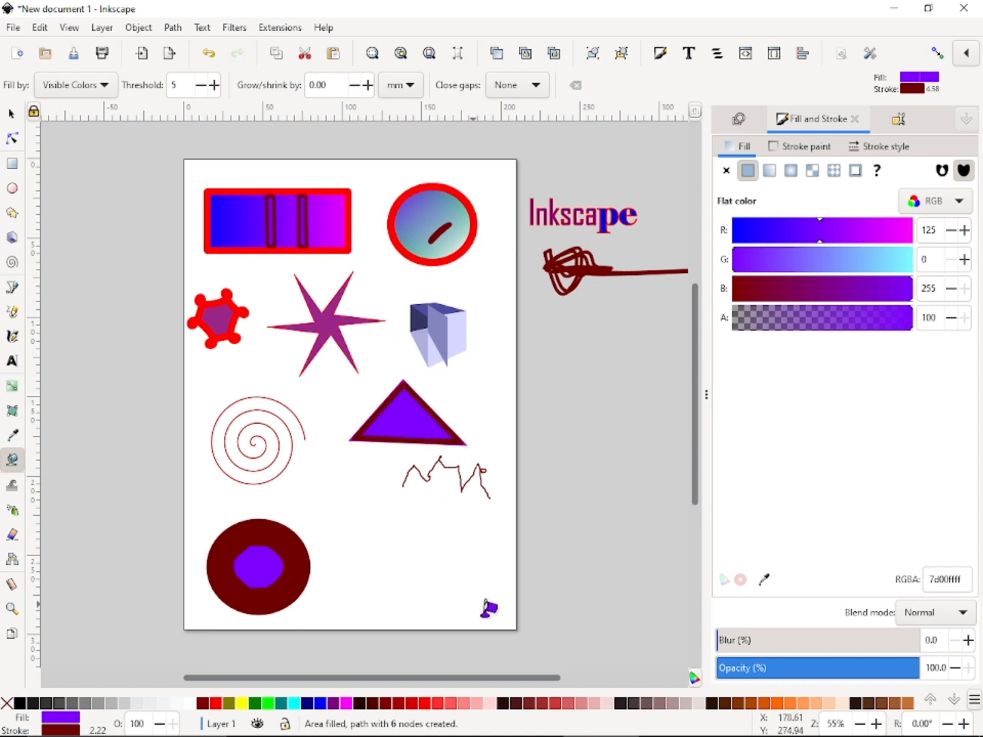
Paint Bucket fill the small red-outlined pentagon, the six-pointed star and the 3D box's right face in violet with dark red stroke.
{"action": "left_click", "coordinate": [219, 317]}
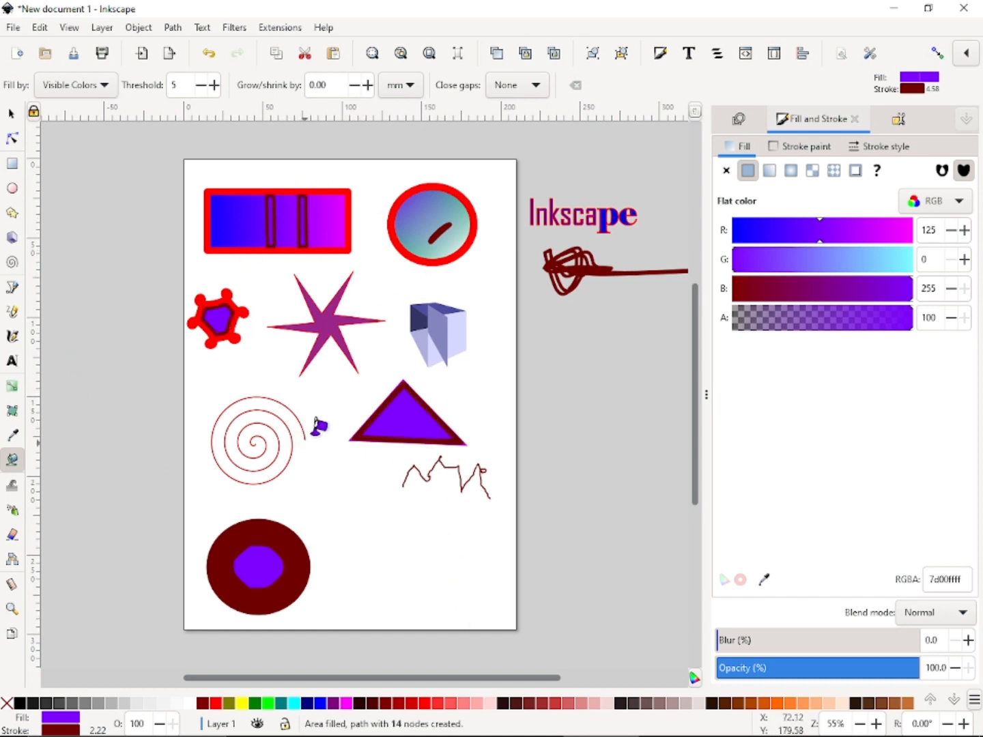
{"action": "left_click", "coordinate": [333, 325]}
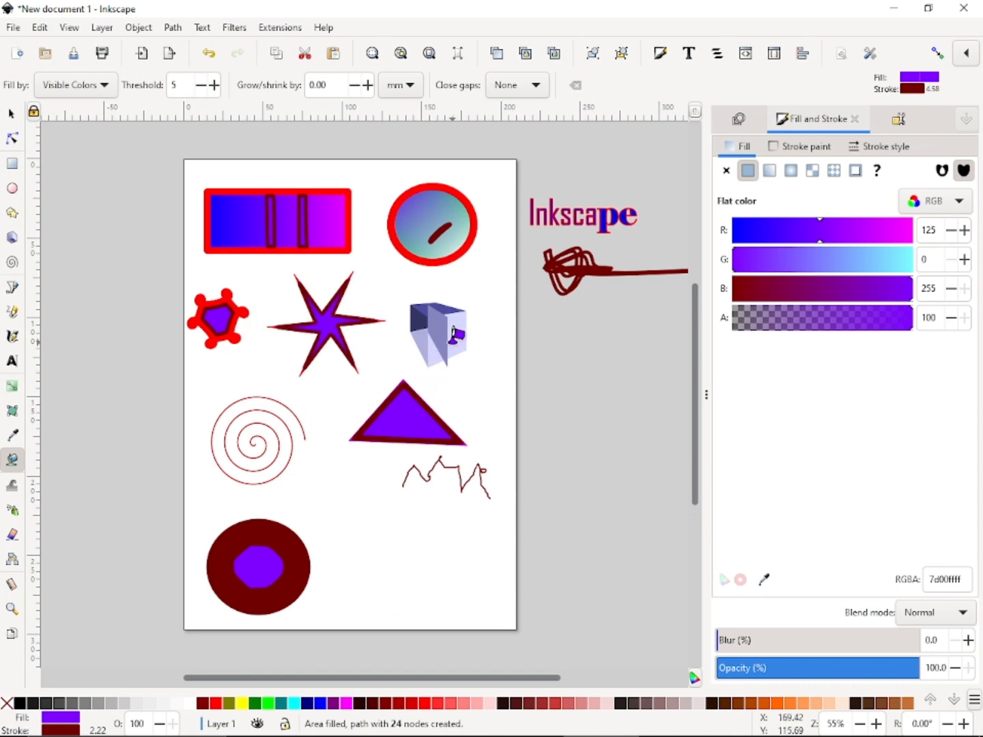
{"action": "left_click", "coordinate": [444, 334]}
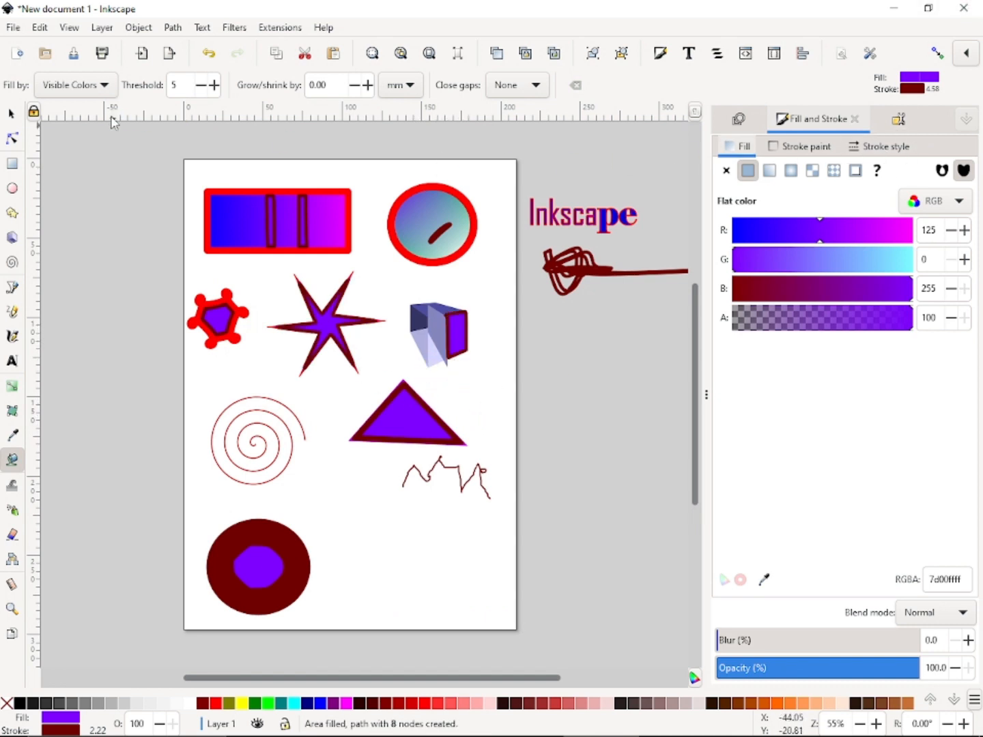
{"action": "left_click", "coordinate": [106, 88]}
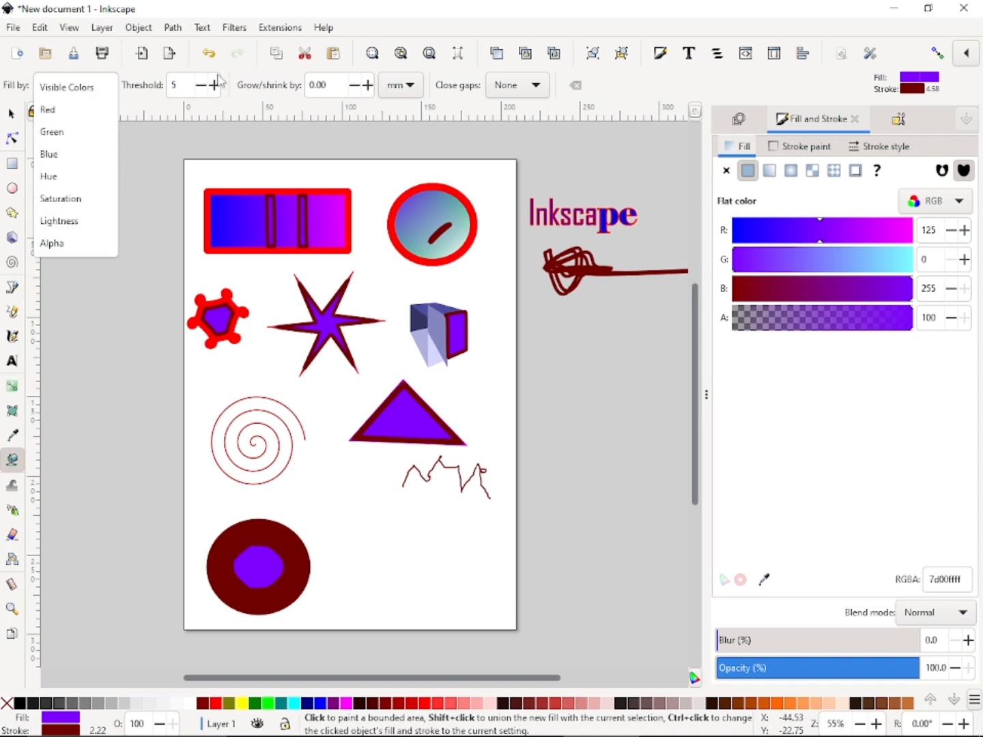
{"action": "left_click", "coordinate": [196, 85]}
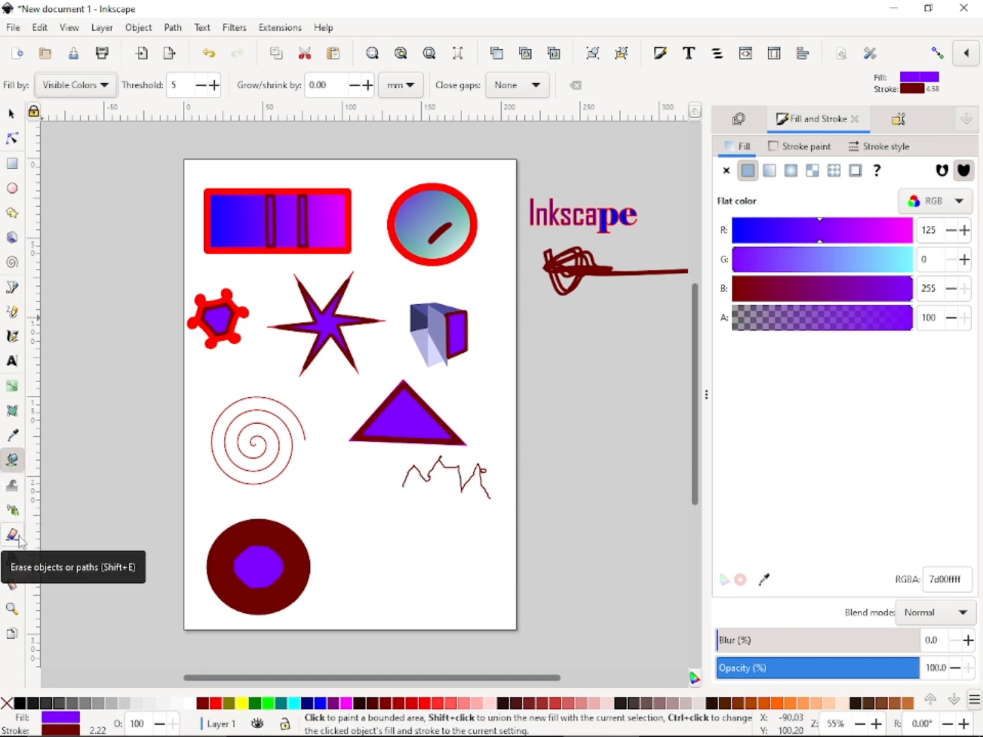
{"action": "mouse_move", "coordinate": [221, 735]}
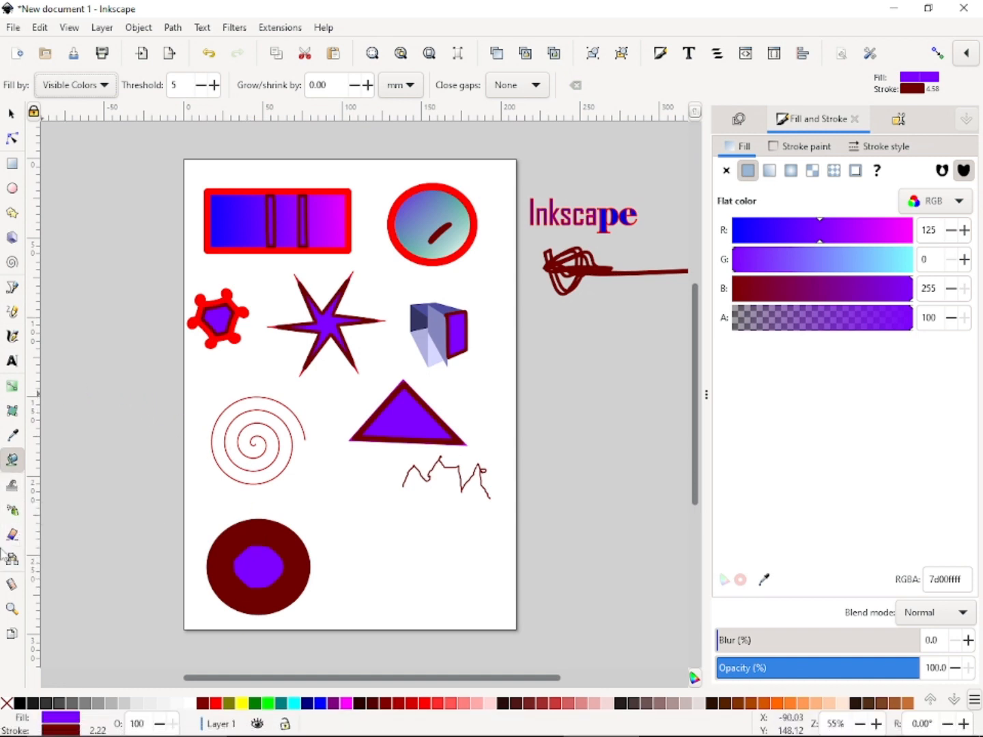
Spray clones of the spiral across the page's lower-right area and beyond its right edge.
{"action": "left_click", "coordinate": [12, 512]}
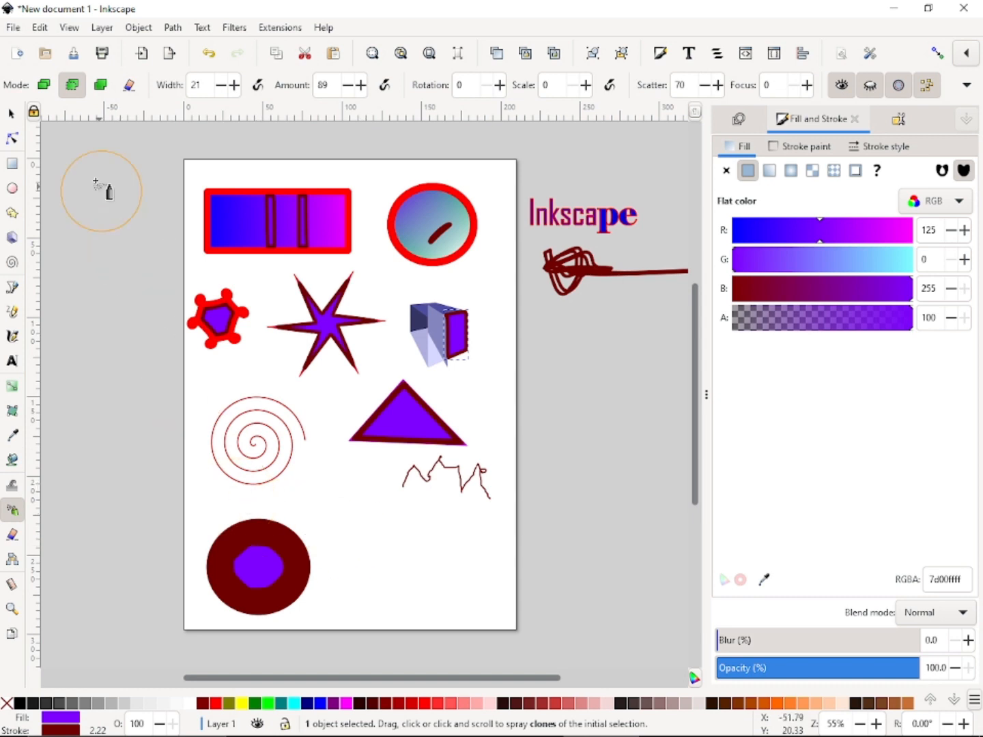
{"action": "left_click", "coordinate": [13, 116]}
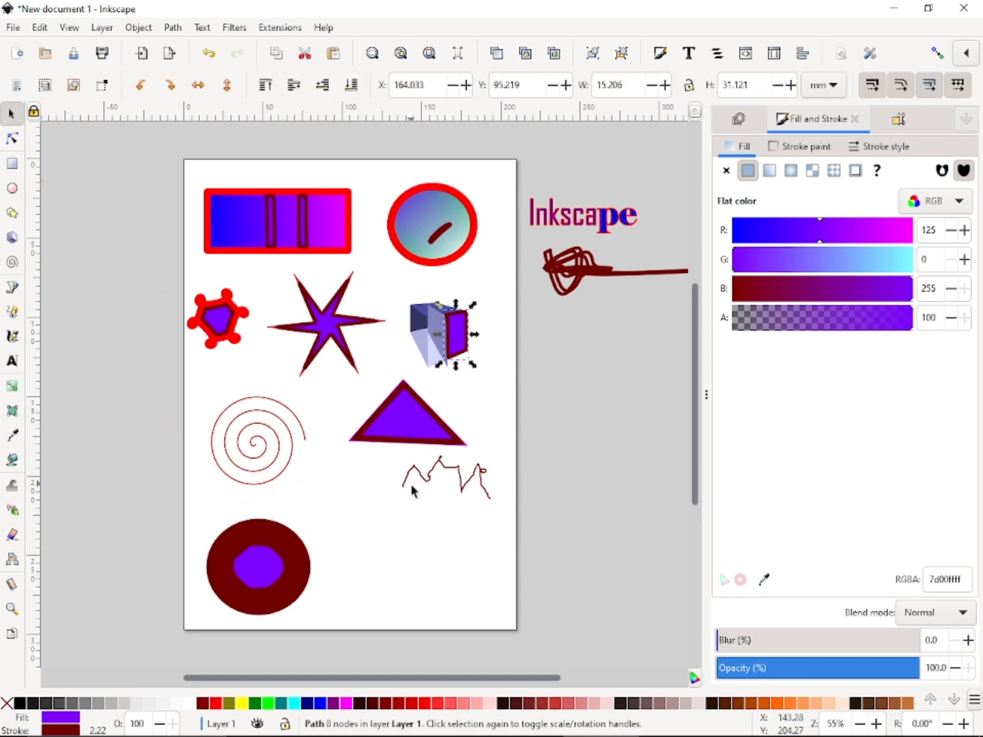
{"action": "left_click", "coordinate": [280, 449]}
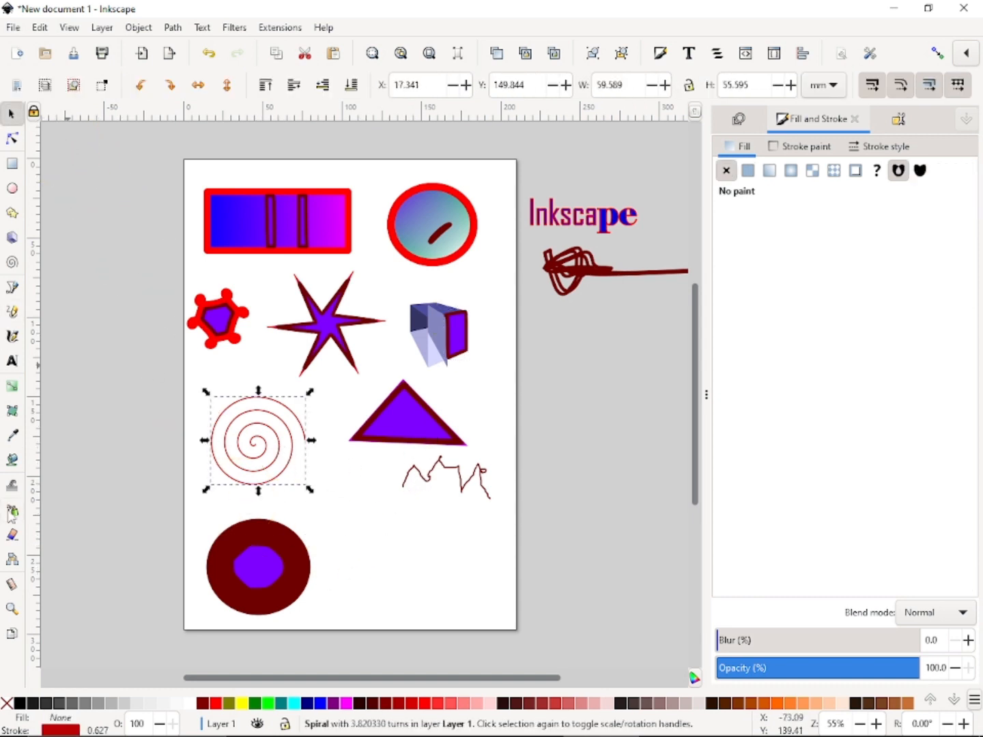
{"action": "left_click", "coordinate": [13, 511]}
{"action": "left_click", "coordinate": [393, 569]}
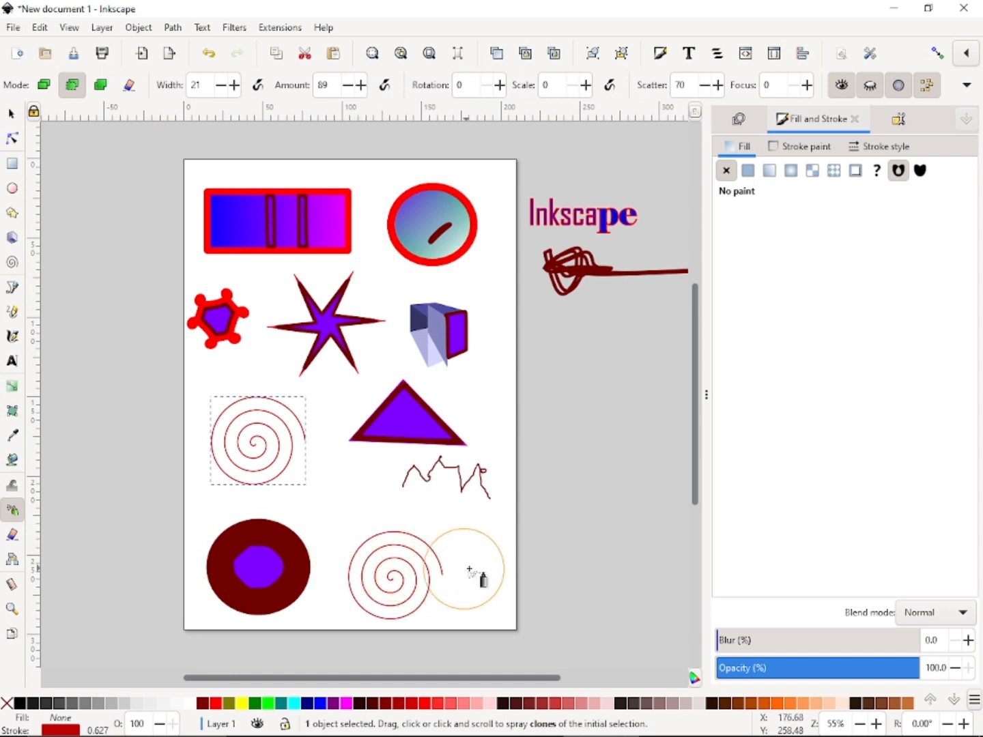
{"action": "mouse_move", "coordinate": [470, 569]}
{"action": "left_mouse_down"}
{"action": "mouse_move", "coordinate": [520, 570]}
{"action": "mouse_move", "coordinate": [604, 489]}
{"action": "mouse_move", "coordinate": [590, 403]}
{"action": "mouse_move", "coordinate": [562, 371]}
{"action": "mouse_move", "coordinate": [537, 430]}
{"action": "mouse_move", "coordinate": [563, 496]}
{"action": "left_mouse_up"}
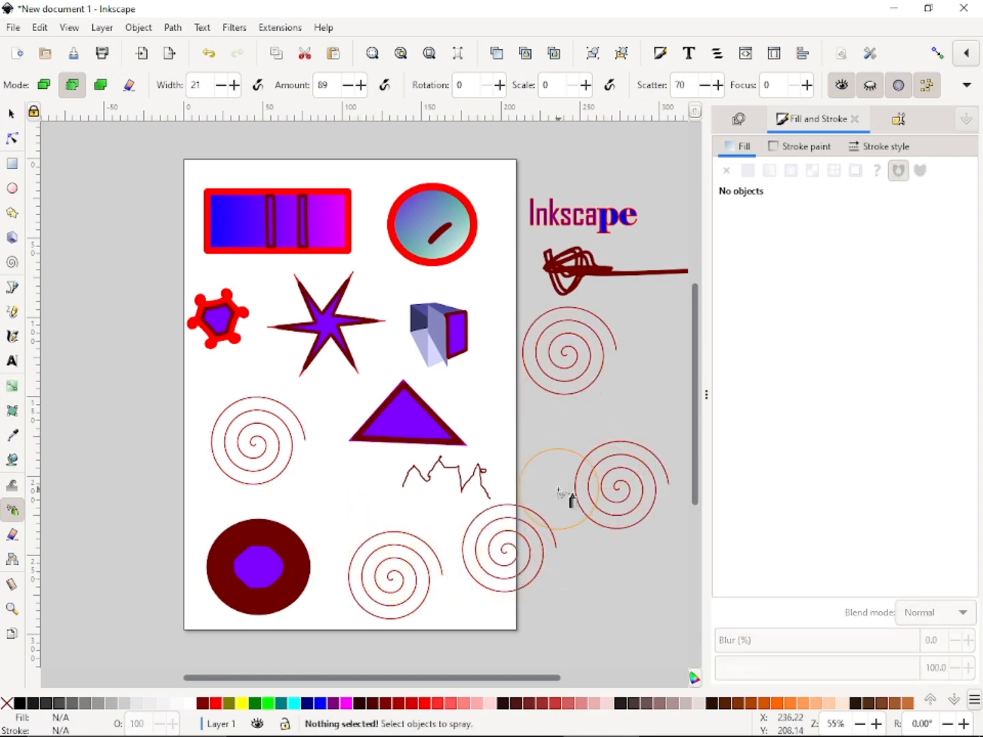
Undo the sprayed full-size spiral clones.
{"action": "key", "text": "ctrl+z"}
{"action": "key", "text": "ctrl+z"}
{"action": "key", "text": "ctrl+z"}
{"action": "key", "text": "ctrl+z"}
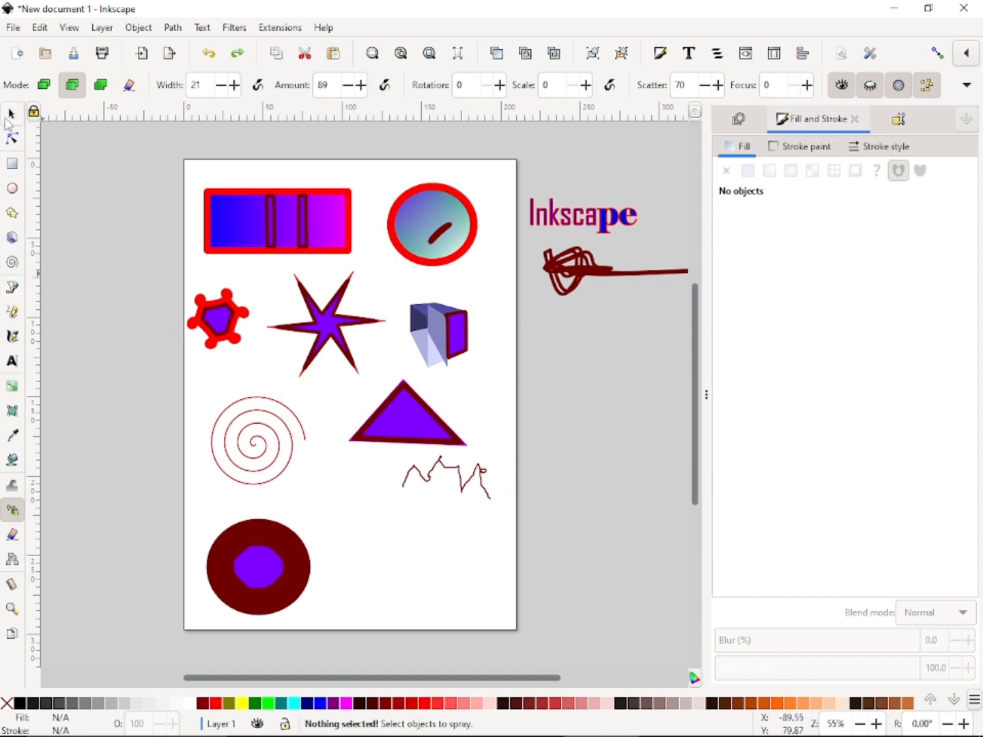
Shrink the spiral to about 17 by 16 mm and place it near the ellipse at about X 98, Y 218 mm.
{"action": "left_click", "coordinate": [11, 116]}
{"action": "left_click_drag", "start_coordinate": [196, 384], "coordinate": [321, 510]}
{"action": "mouse_move", "coordinate": [260, 395]}
{"action": "left_mouse_down"}
{"action": "mouse_move", "coordinate": [265, 472]}
{"action": "mouse_move", "coordinate": [348, 522]}
{"action": "left_mouse_up"}
Increase the small spiral's stroke width to 1.627 mm.
{"action": "left_click", "coordinate": [816, 147]}
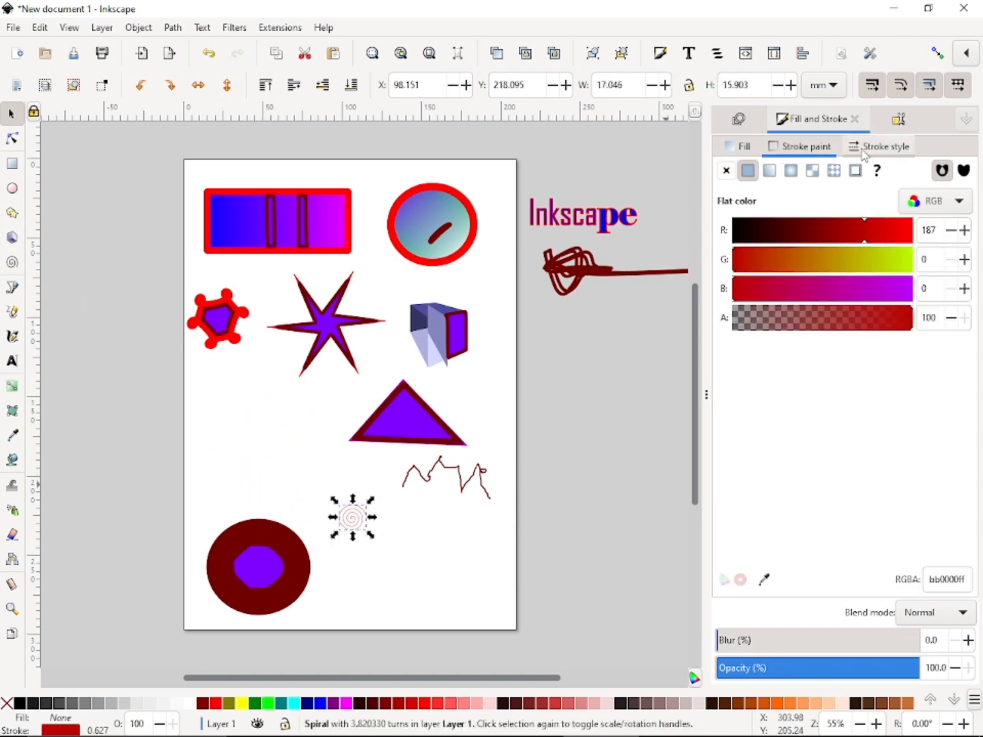
{"action": "left_click", "coordinate": [881, 146]}
{"action": "left_click", "coordinate": [819, 181]}
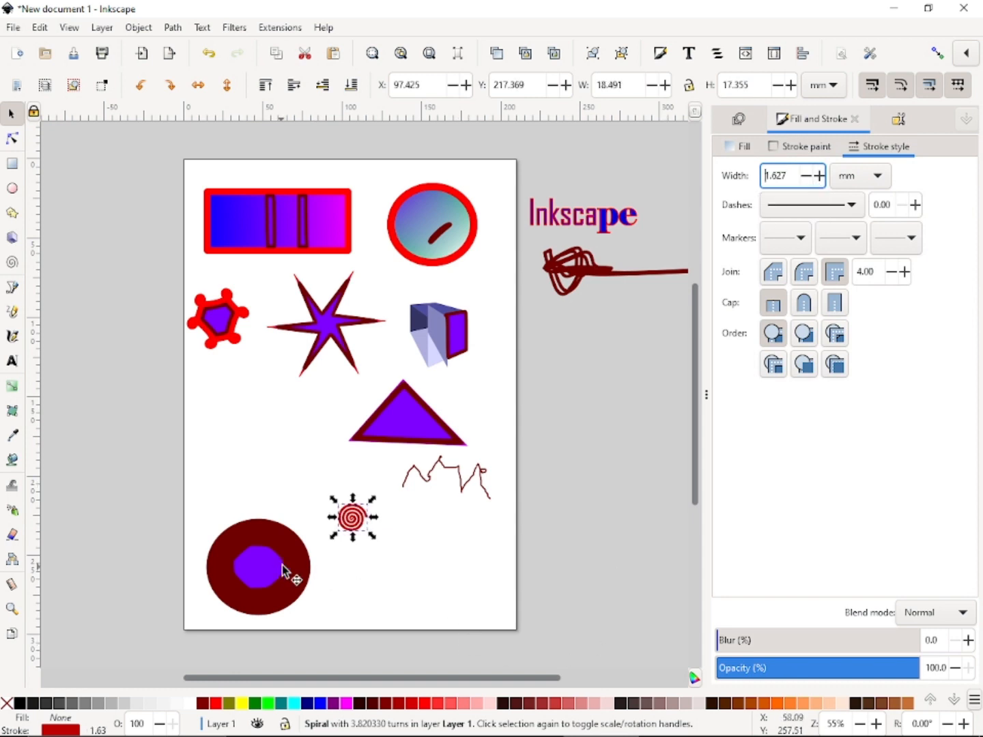
Shift one violet fill of the stacked lower-left ellipse slightly down and left, and delete the innermost fill layers.
{"action": "left_click_drag", "start_coordinate": [304, 564], "coordinate": [252, 571]}
{"action": "left_click_drag", "start_coordinate": [226, 481], "coordinate": [287, 624]}
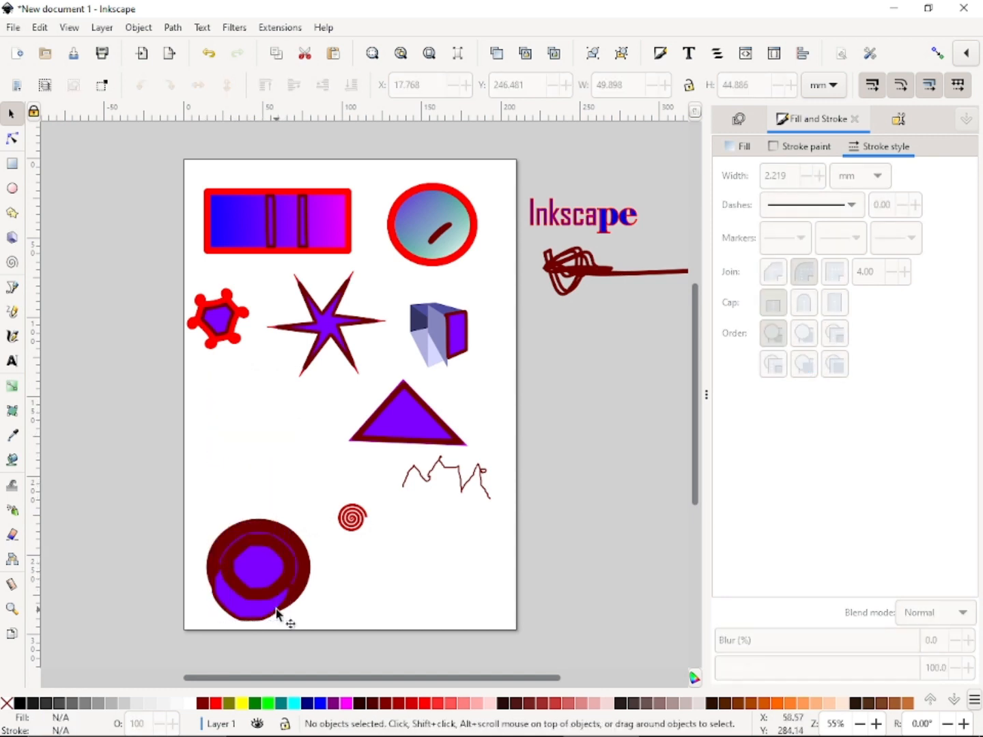
{"action": "key", "text": "Delete"}
{"action": "left_click_drag", "start_coordinate": [194, 477], "coordinate": [282, 663]}
{"action": "left_click", "coordinate": [287, 561]}
{"action": "key", "text": "Delete"}
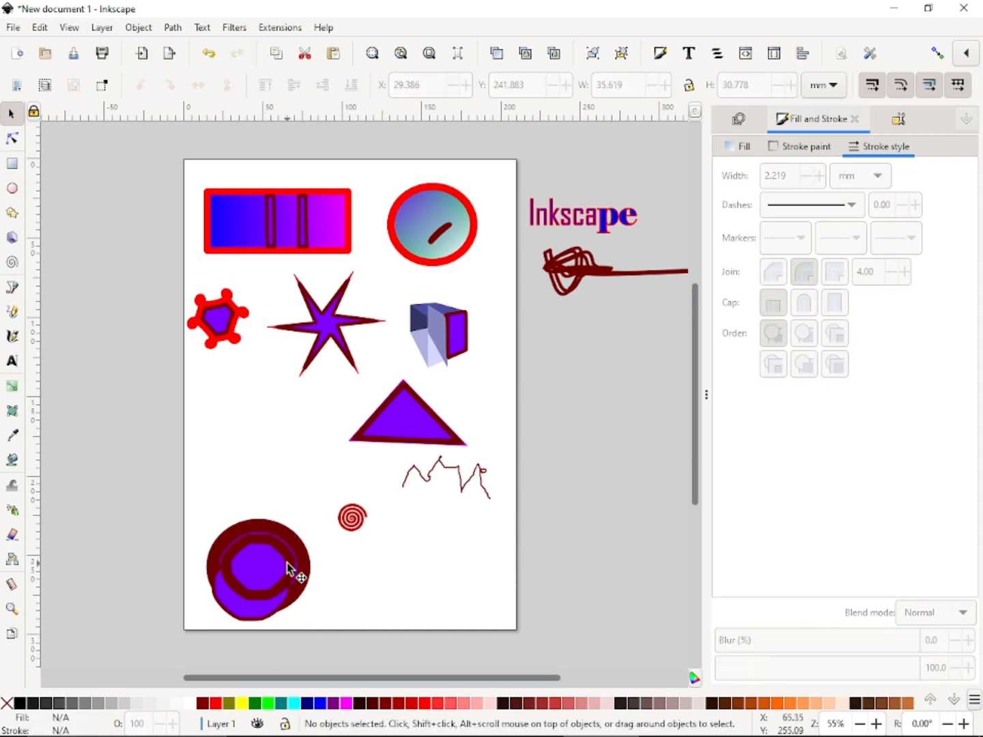
{"action": "left_click", "coordinate": [286, 562]}
{"action": "key", "text": "Delete"}
{"action": "key", "text": "Delete"}
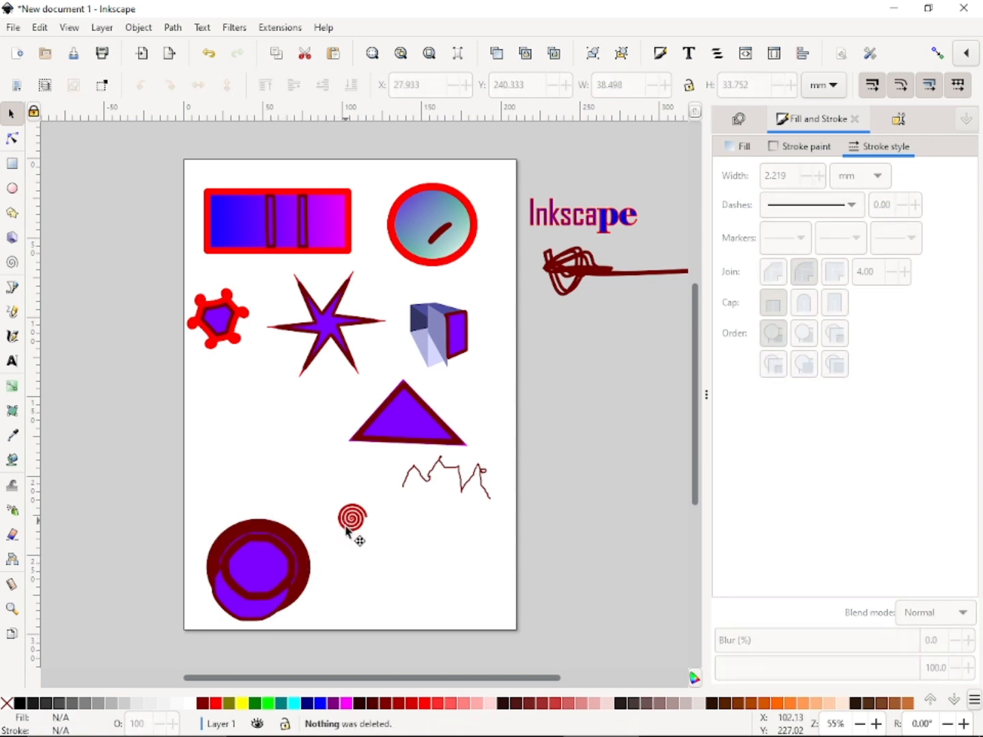
Move the small spiral to about X 108, Y 235 mm and spray clones of it all over the page and its surroundings.
{"action": "mouse_move", "coordinate": [347, 532]}
{"action": "left_mouse_down"}
{"action": "mouse_move", "coordinate": [365, 568]}
{"action": "mouse_move", "coordinate": [363, 556]}
{"action": "left_mouse_up"}
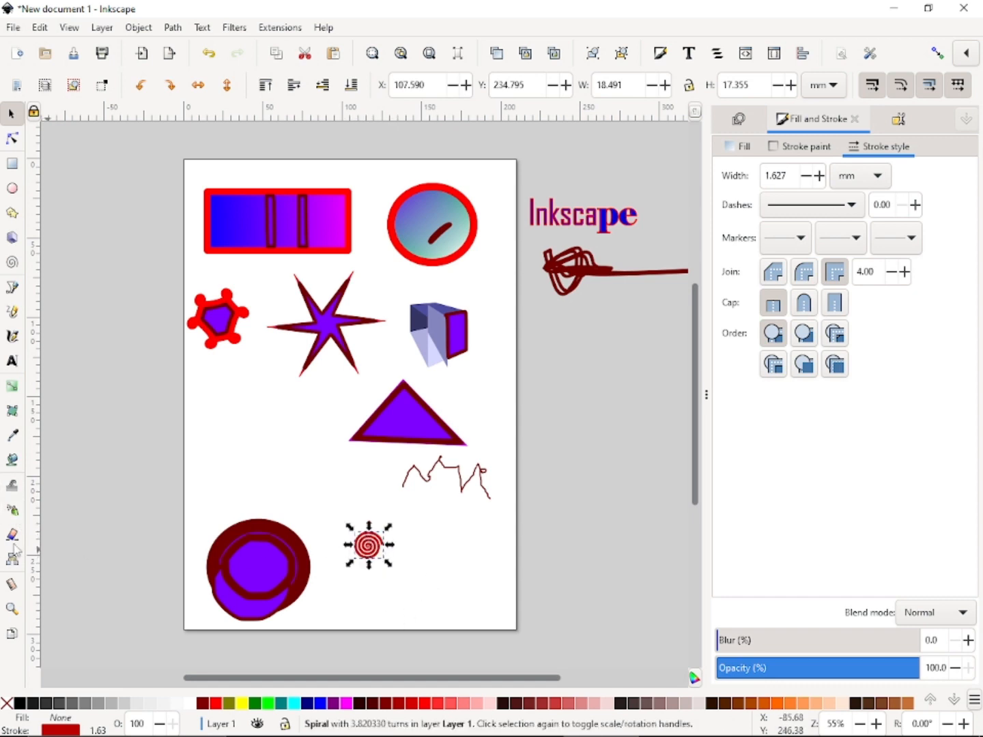
{"action": "left_click", "coordinate": [12, 512]}
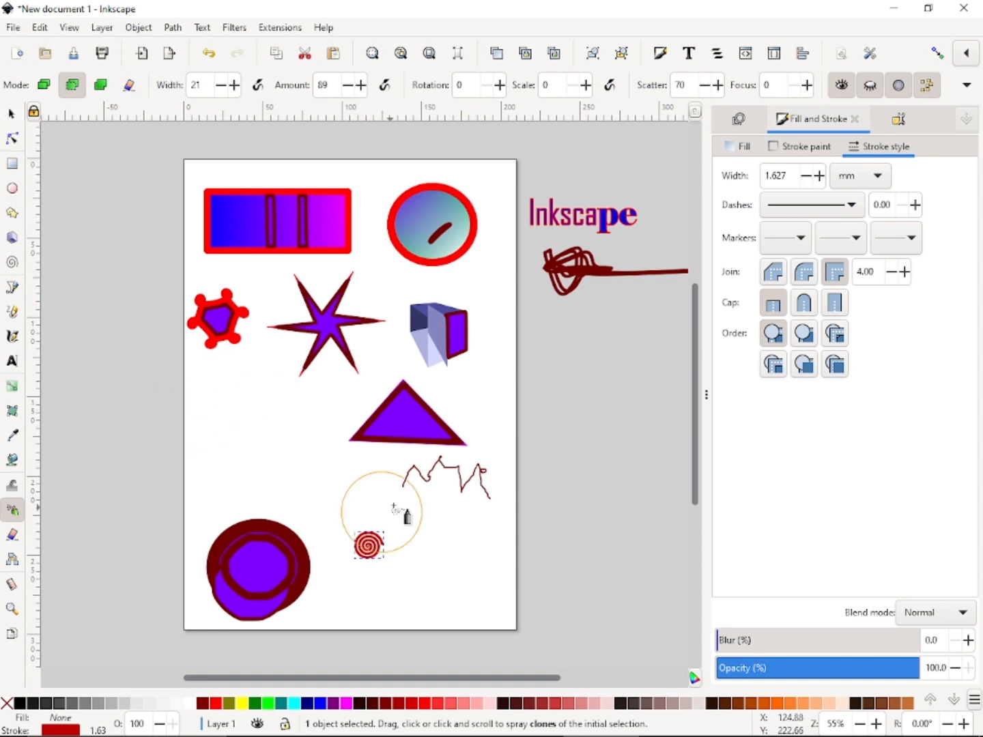
{"action": "mouse_move", "coordinate": [443, 565]}
{"action": "left_mouse_down"}
{"action": "mouse_move", "coordinate": [451, 586]}
{"action": "mouse_move", "coordinate": [395, 597]}
{"action": "mouse_move", "coordinate": [417, 537]}
{"action": "mouse_move", "coordinate": [530, 541]}
{"action": "mouse_move", "coordinate": [586, 393]}
{"action": "mouse_move", "coordinate": [581, 563]}
{"action": "mouse_move", "coordinate": [509, 610]}
{"action": "mouse_move", "coordinate": [658, 536]}
{"action": "mouse_move", "coordinate": [636, 436]}
{"action": "mouse_move", "coordinate": [496, 601]}
{"action": "mouse_move", "coordinate": [310, 632]}
{"action": "mouse_move", "coordinate": [224, 508]}
{"action": "mouse_move", "coordinate": [286, 427]}
{"action": "mouse_move", "coordinate": [467, 430]}
{"action": "mouse_move", "coordinate": [385, 312]}
{"action": "mouse_move", "coordinate": [281, 233]}
{"action": "mouse_move", "coordinate": [427, 199]}
{"action": "left_mouse_up"}
{"action": "mouse_move", "coordinate": [125, 303]}
{"action": "left_mouse_down"}
{"action": "mouse_move", "coordinate": [509, 351]}
{"action": "mouse_move", "coordinate": [274, 399]}
{"action": "mouse_move", "coordinate": [66, 629]}
{"action": "mouse_move", "coordinate": [105, 261]}
{"action": "mouse_move", "coordinate": [51, 286]}
{"action": "mouse_move", "coordinate": [126, 647]}
{"action": "mouse_move", "coordinate": [519, 307]}
{"action": "mouse_move", "coordinate": [608, 283]}
{"action": "mouse_move", "coordinate": [594, 246]}
{"action": "mouse_move", "coordinate": [444, 154]}
{"action": "mouse_move", "coordinate": [143, 409]}
{"action": "mouse_move", "coordinate": [599, 488]}
{"action": "mouse_move", "coordinate": [621, 470]}
{"action": "left_mouse_up"}
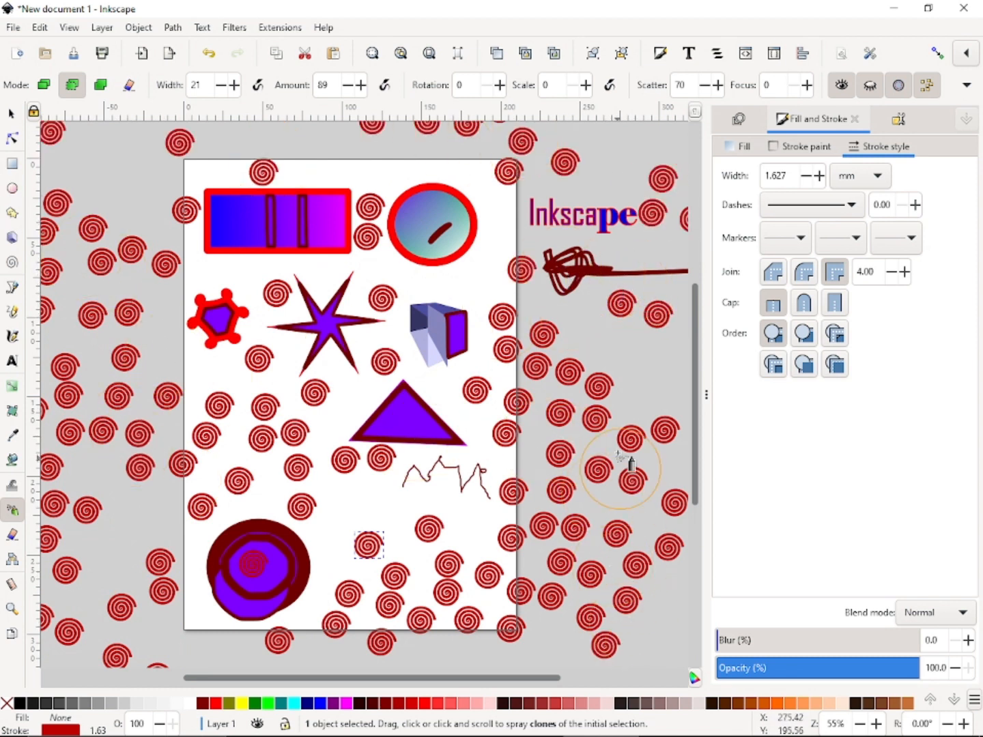
Undo the spiral spraying except for two clones in the page's lower-right area.
{"action": "key", "text": "Escape"}
{"action": "key", "text": "ctrl+z"}
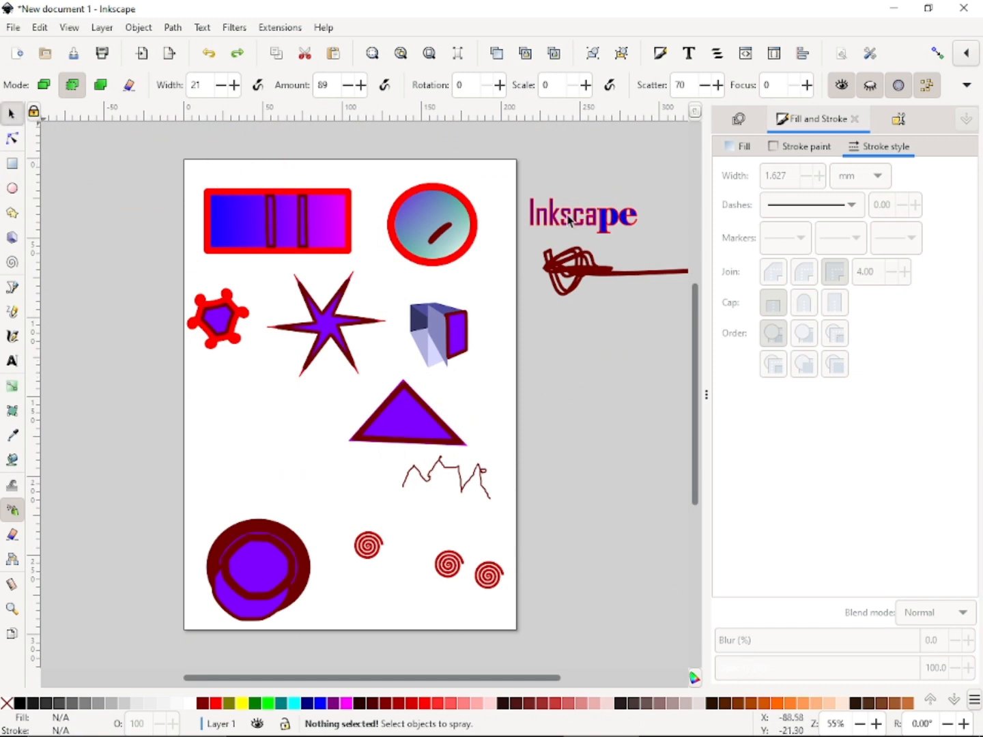
Spray clones of the Inkscape text down both sides of the page and its surroundings.
{"action": "left_click", "coordinate": [11, 113]}
{"action": "left_click", "coordinate": [593, 225]}
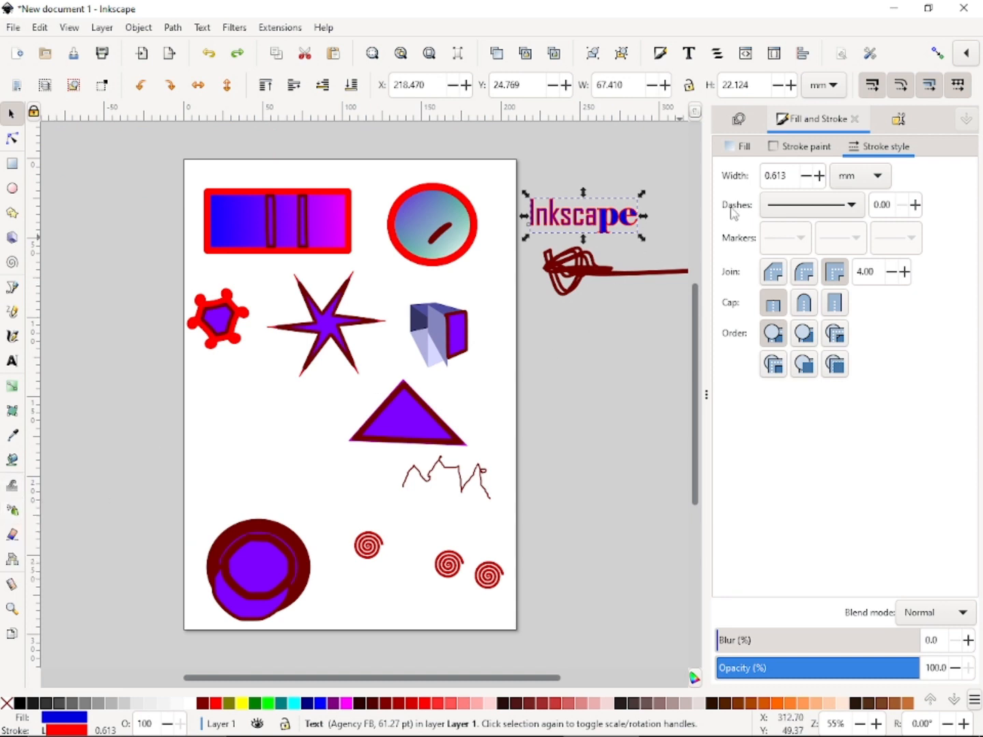
{"action": "left_click", "coordinate": [13, 510]}
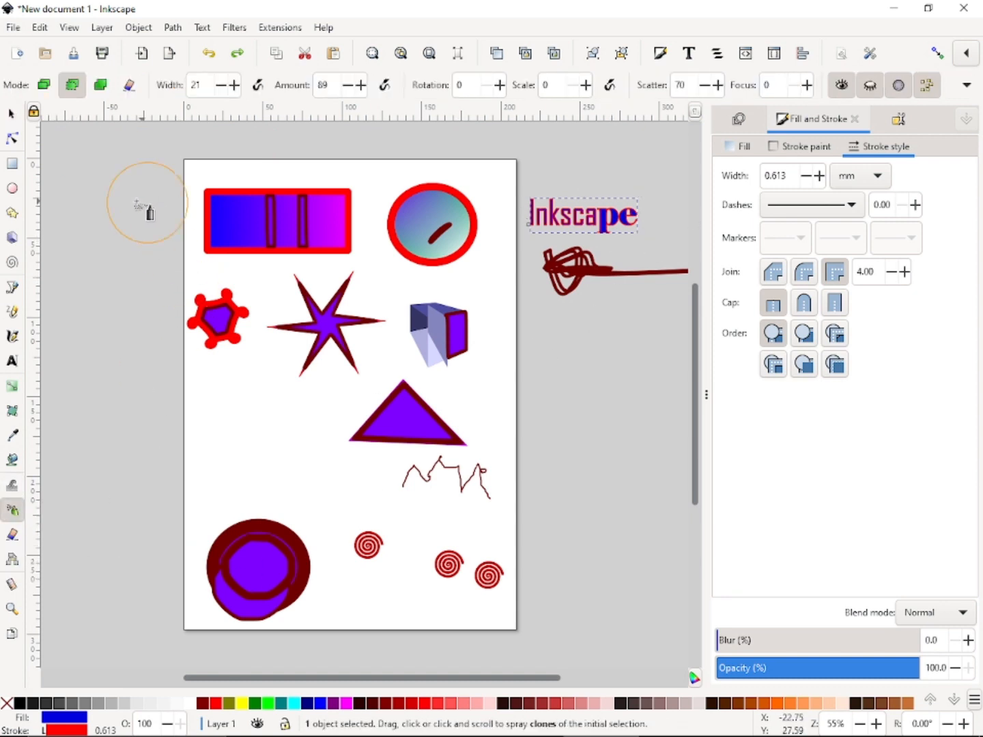
{"action": "mouse_move", "coordinate": [108, 198]}
{"action": "left_mouse_down"}
{"action": "mouse_move", "coordinate": [92, 527]}
{"action": "mouse_move", "coordinate": [99, 582]}
{"action": "mouse_move", "coordinate": [243, 417]}
{"action": "mouse_move", "coordinate": [435, 227]}
{"action": "mouse_move", "coordinate": [519, 171]}
{"action": "mouse_move", "coordinate": [550, 430]}
{"action": "mouse_move", "coordinate": [587, 580]}
{"action": "mouse_move", "coordinate": [639, 241]}
{"action": "left_mouse_up"}
{"action": "left_click_drag", "start_coordinate": [619, 562], "coordinate": [622, 608]}
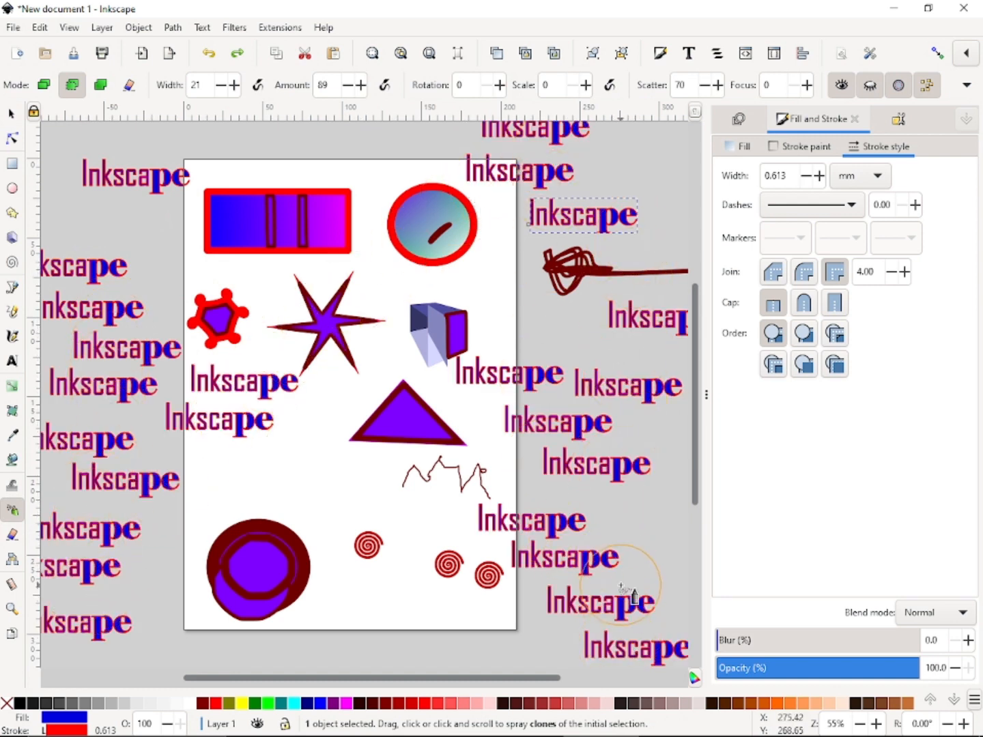
Undo all the sprayed clones of the Inkscape text.
{"action": "key", "text": "Escape"}
{"action": "key", "text": "ctrl+z"}
{"action": "key", "text": "ctrl+z"}
{"action": "key", "text": "ctrl+z"}
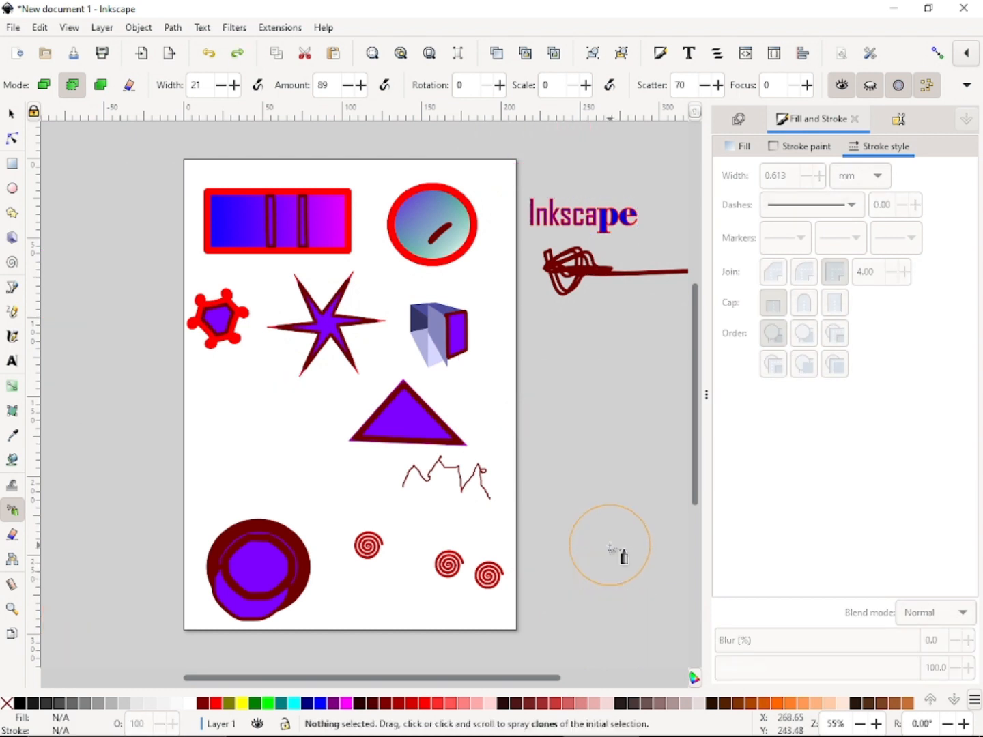
Set the Eraser width to 43 and try erasing across the red-bordered polygon and the gradient rectangle.
{"action": "left_click", "coordinate": [12, 536]}
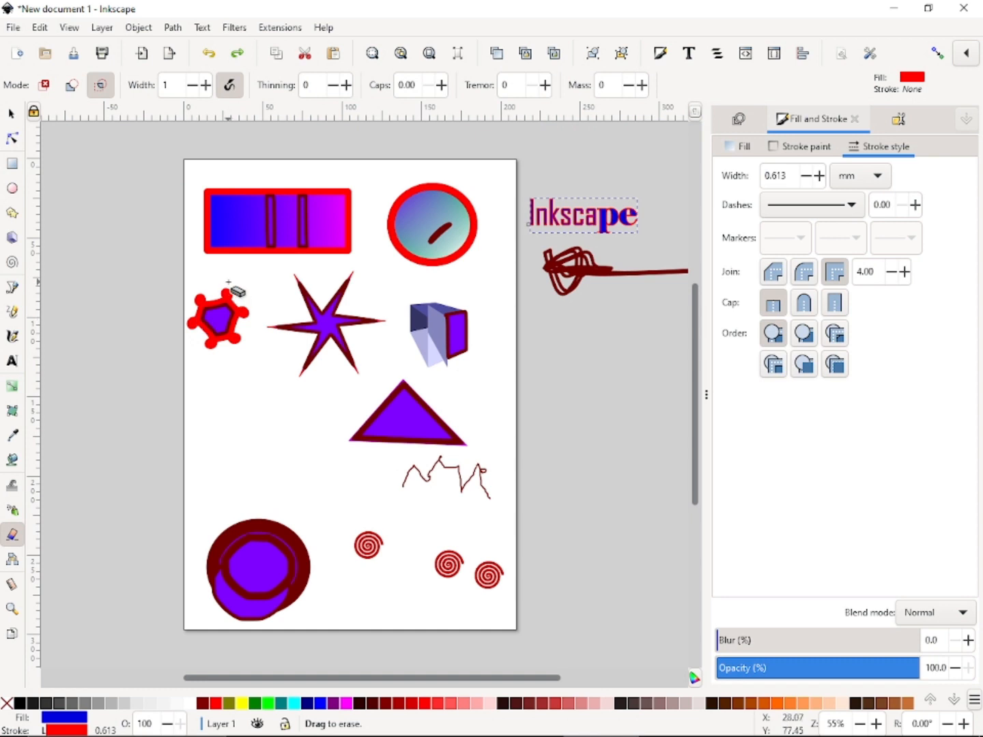
{"action": "left_click_drag", "start_coordinate": [229, 281], "coordinate": [226, 409]}
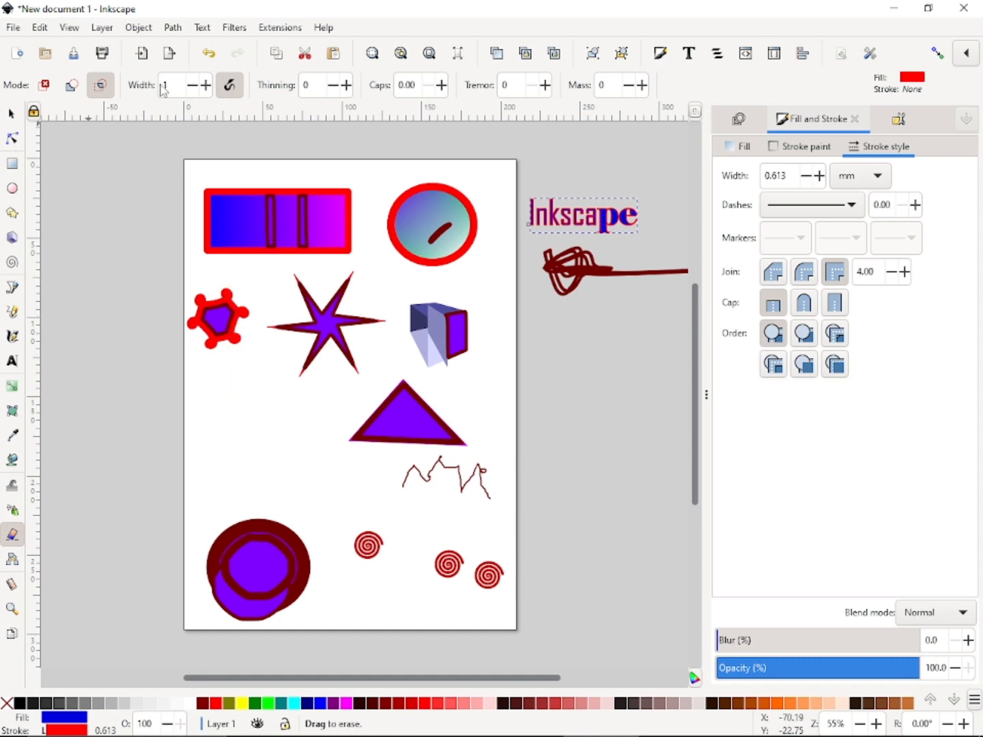
{"action": "left_click", "coordinate": [206, 90]}
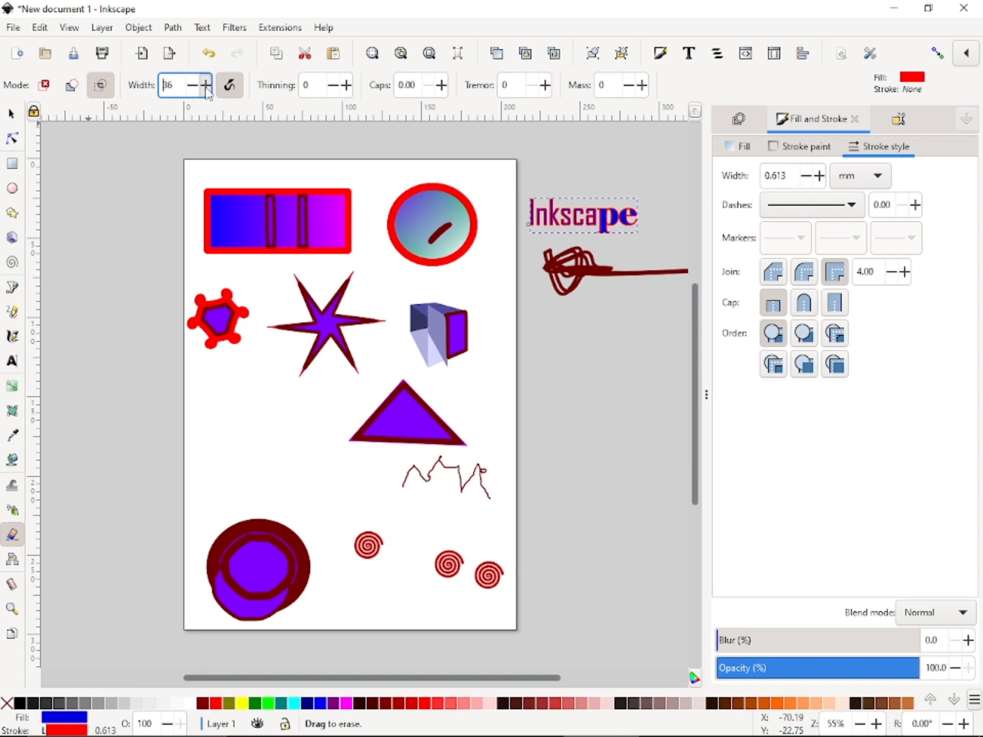
{"action": "left_click_drag", "start_coordinate": [236, 185], "coordinate": [249, 343]}
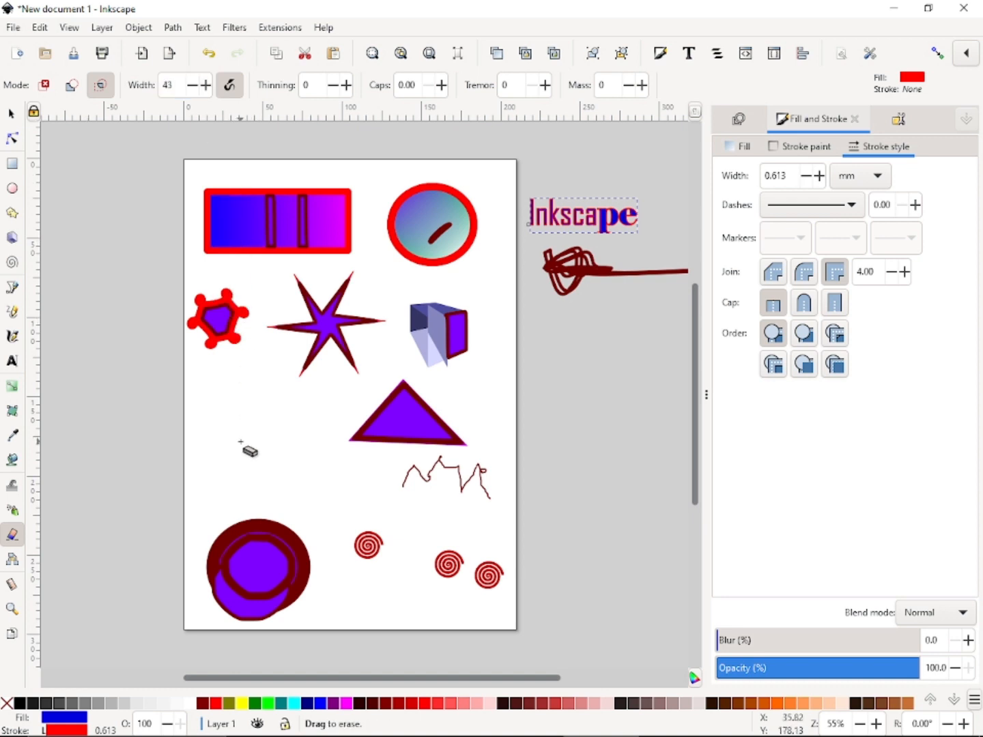
Switch the Eraser to cutting out from objects and try strokes across the gradient rectangle, the triangle and the jagged line.
{"action": "left_click", "coordinate": [71, 85]}
{"action": "left_click_drag", "start_coordinate": [220, 194], "coordinate": [251, 304]}
{"action": "left_click_drag", "start_coordinate": [482, 402], "coordinate": [325, 540]}
{"action": "left_click_drag", "start_coordinate": [468, 486], "coordinate": [520, 502]}
{"action": "left_click_drag", "start_coordinate": [520, 409], "coordinate": [492, 522]}
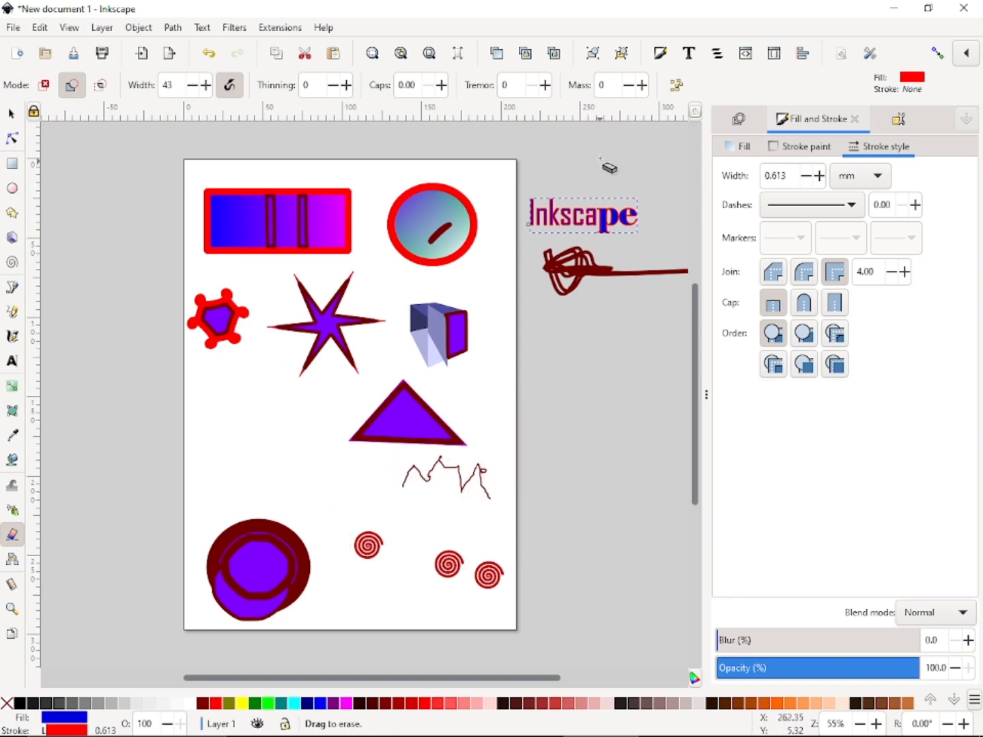
Erase through the end of the Inkscape text and the scribble below it, and undo the eraser cuts, including those on the triangle and jagged line.
{"action": "left_click_drag", "start_coordinate": [600, 163], "coordinate": [565, 399]}
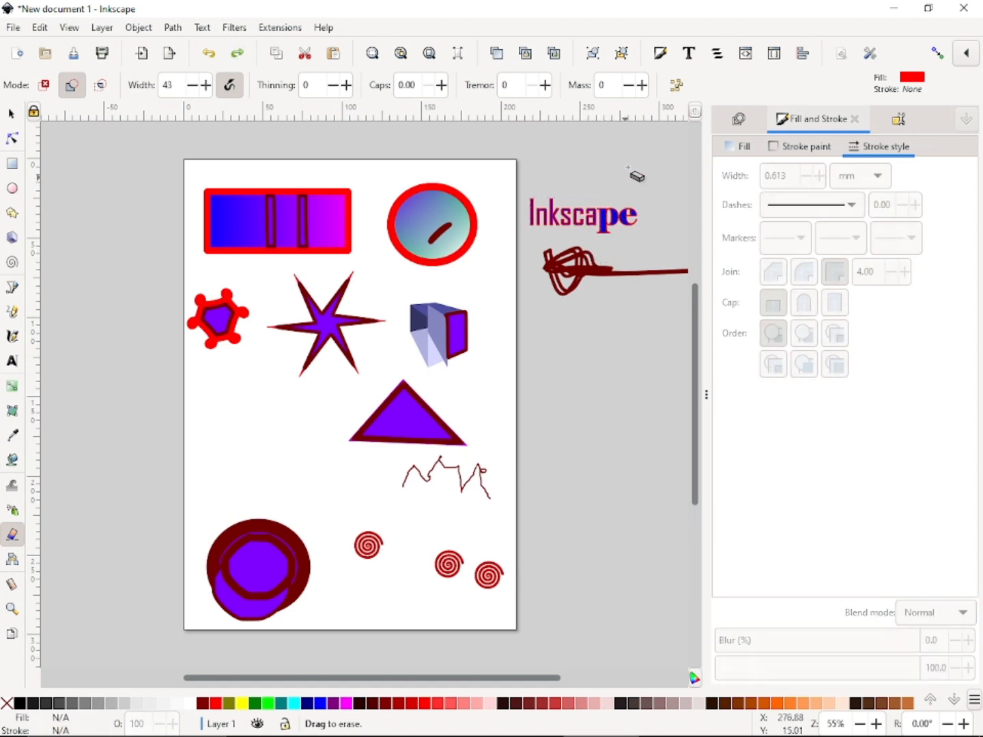
{"action": "left_click_drag", "start_coordinate": [627, 174], "coordinate": [604, 283]}
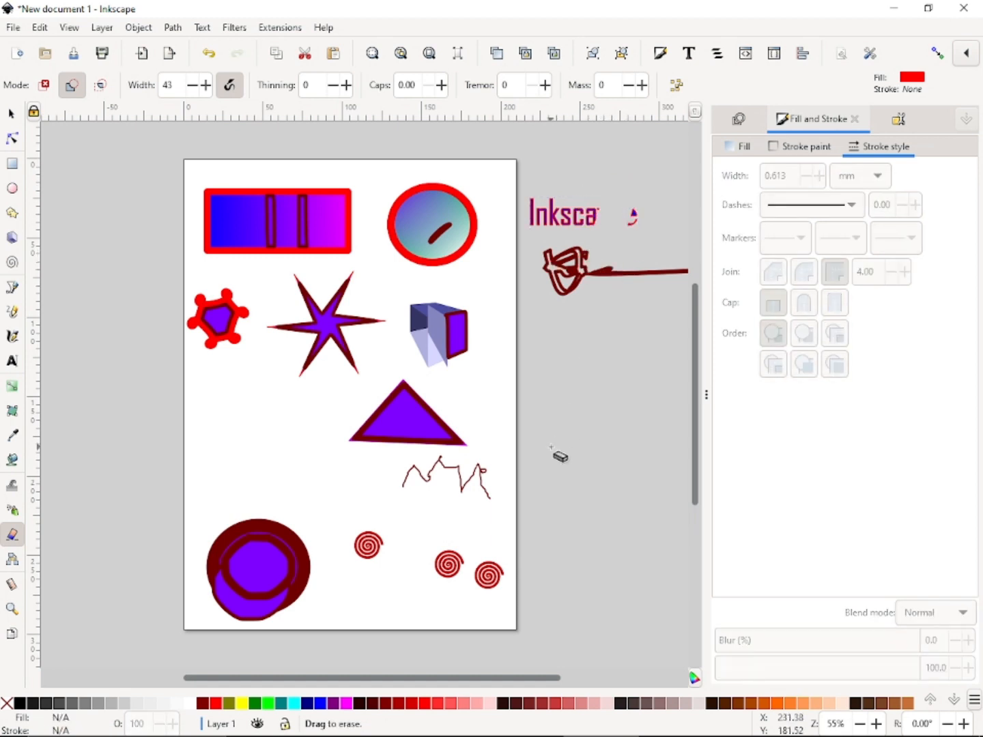
{"action": "key", "text": "ctrl+z"}
{"action": "key", "text": "ctrl+z"}
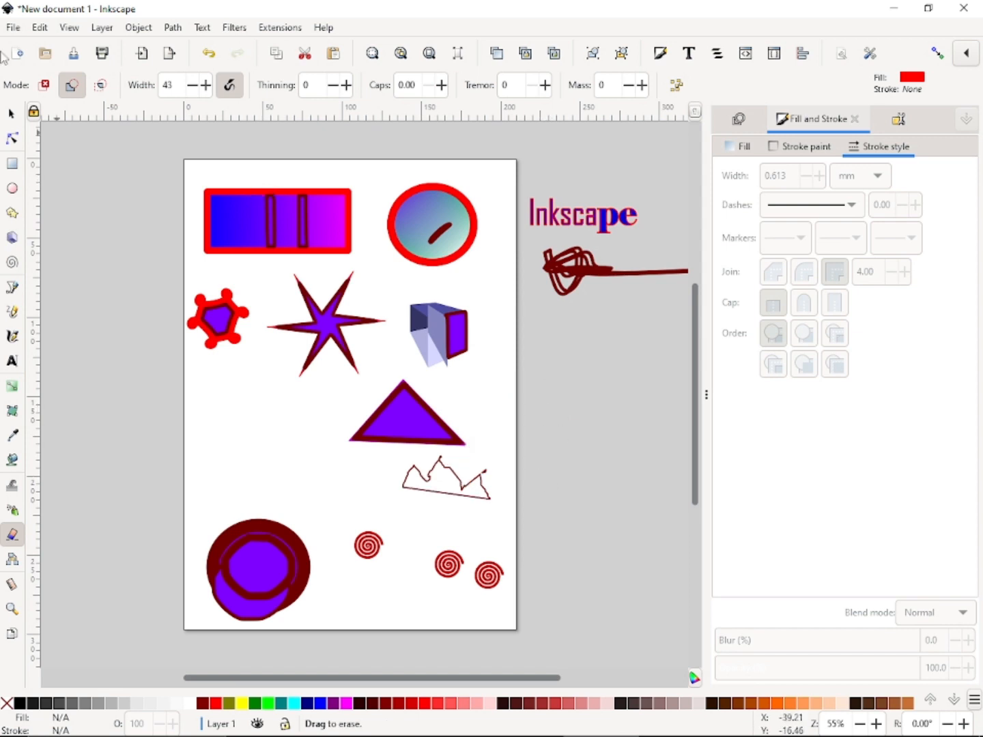
{"action": "left_click", "coordinate": [11, 115]}
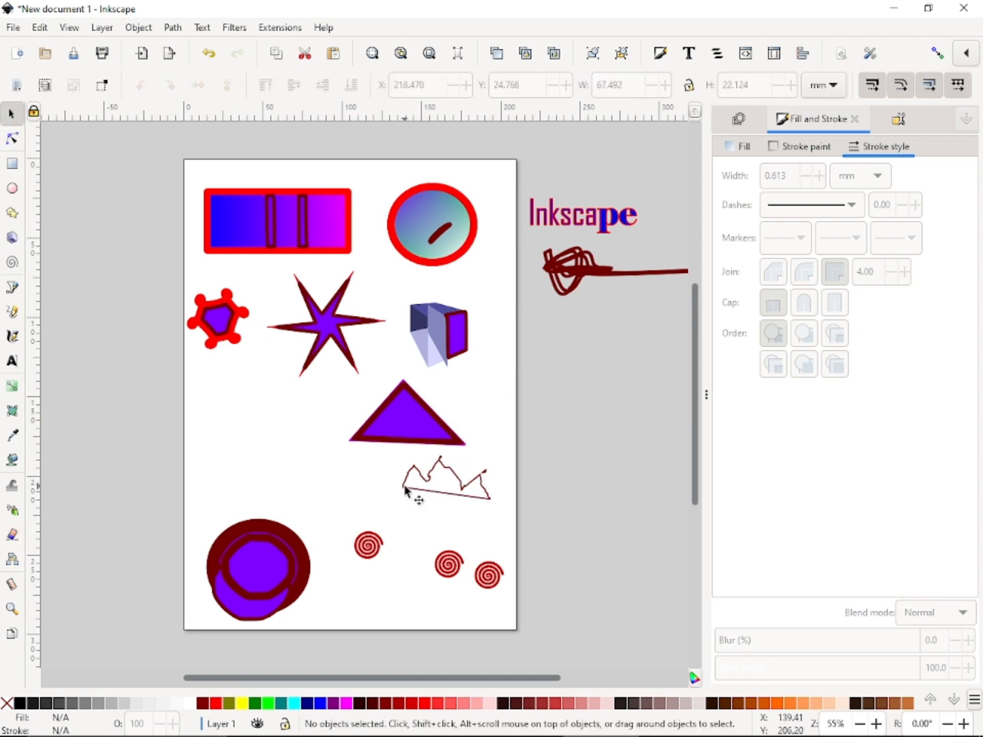
{"action": "key", "text": "ctrl+z"}
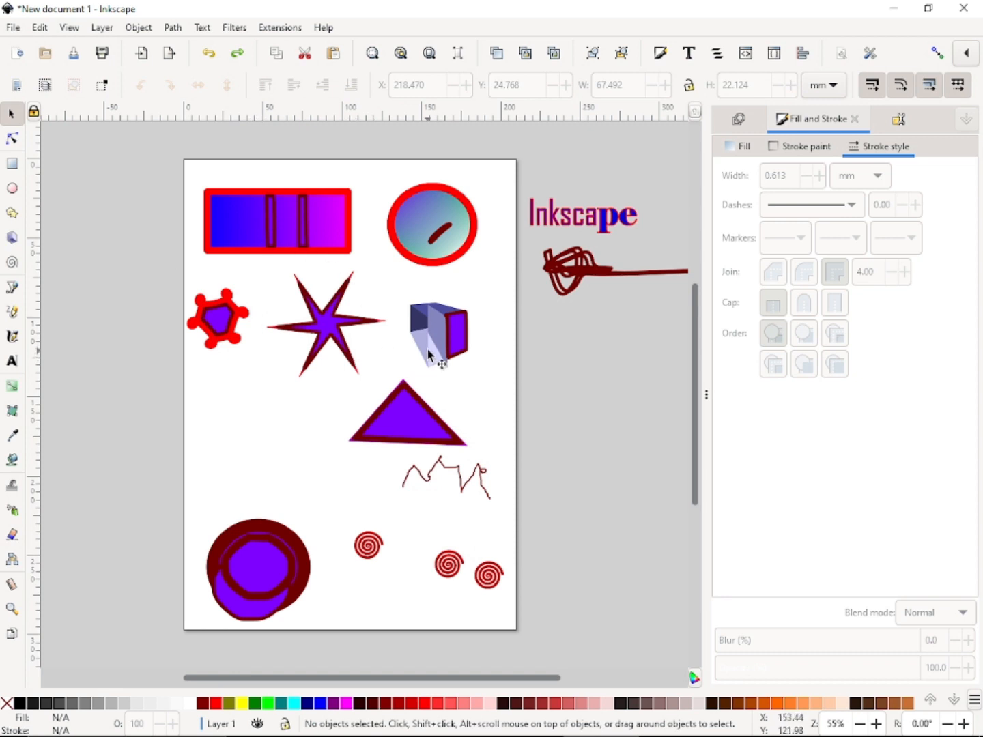
Select the gradient rectangle and erase strips through its left end and between its two dark bars.
{"action": "left_click", "coordinate": [423, 436]}
{"action": "left_click", "coordinate": [295, 565]}
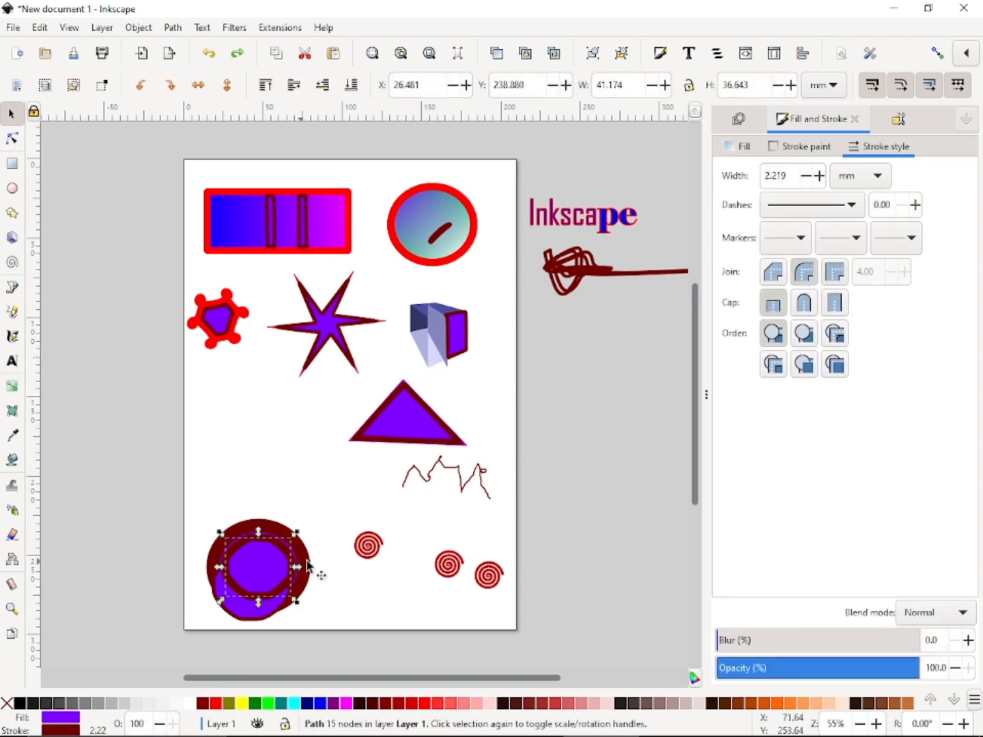
{"action": "left_click", "coordinate": [482, 483]}
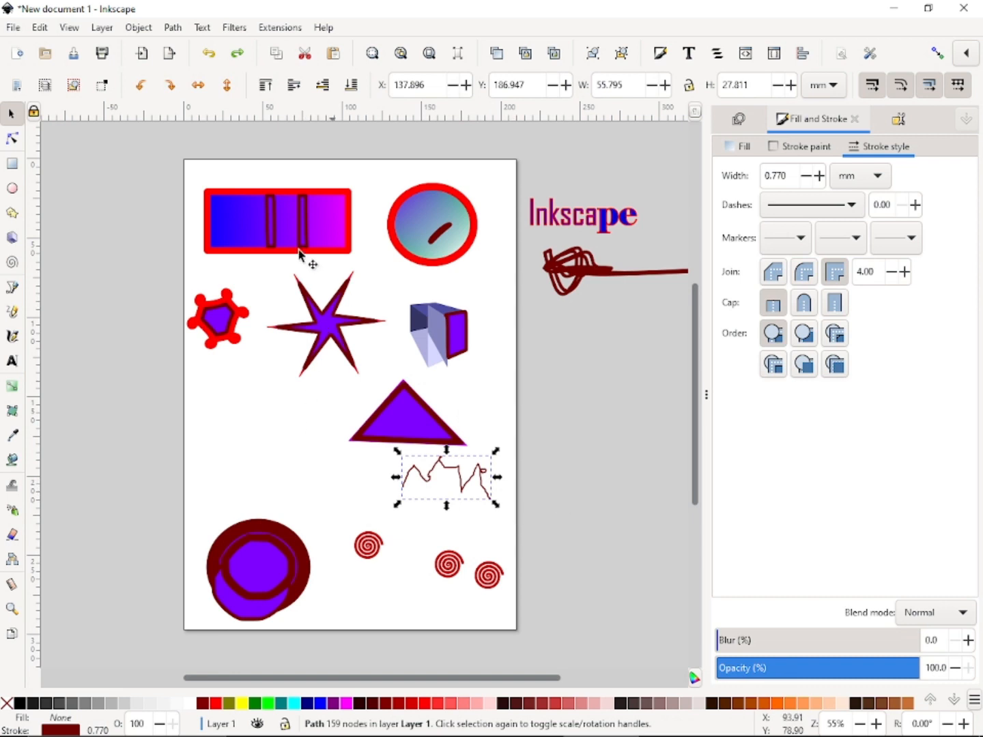
{"action": "left_click", "coordinate": [230, 235]}
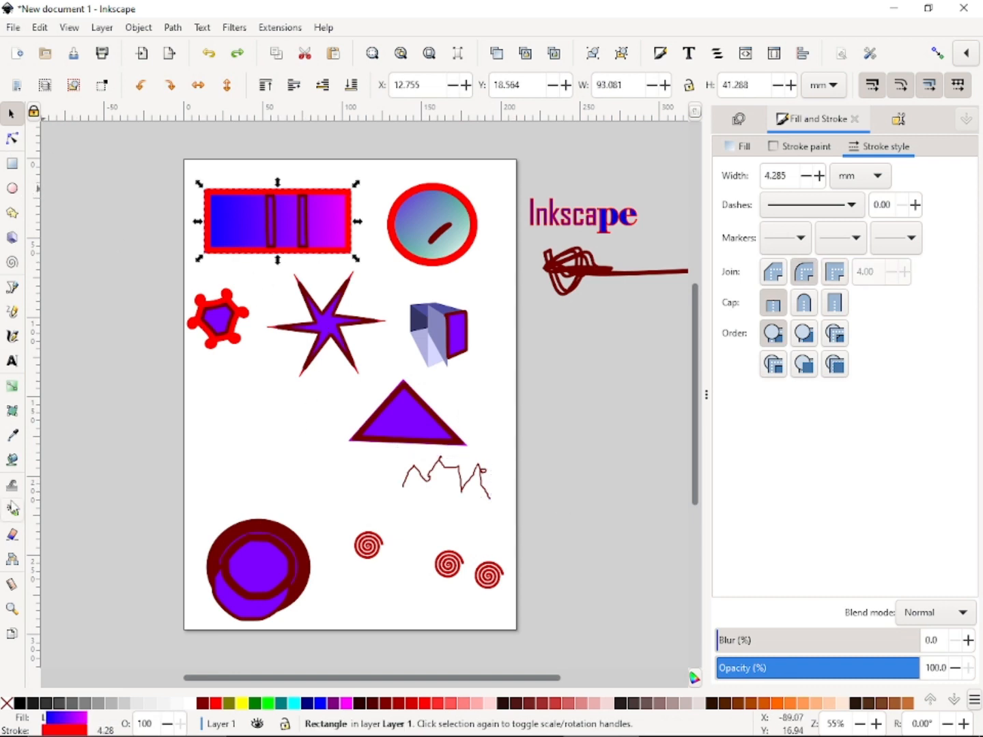
{"action": "left_click", "coordinate": [13, 534]}
{"action": "left_click_drag", "start_coordinate": [212, 186], "coordinate": [239, 274]}
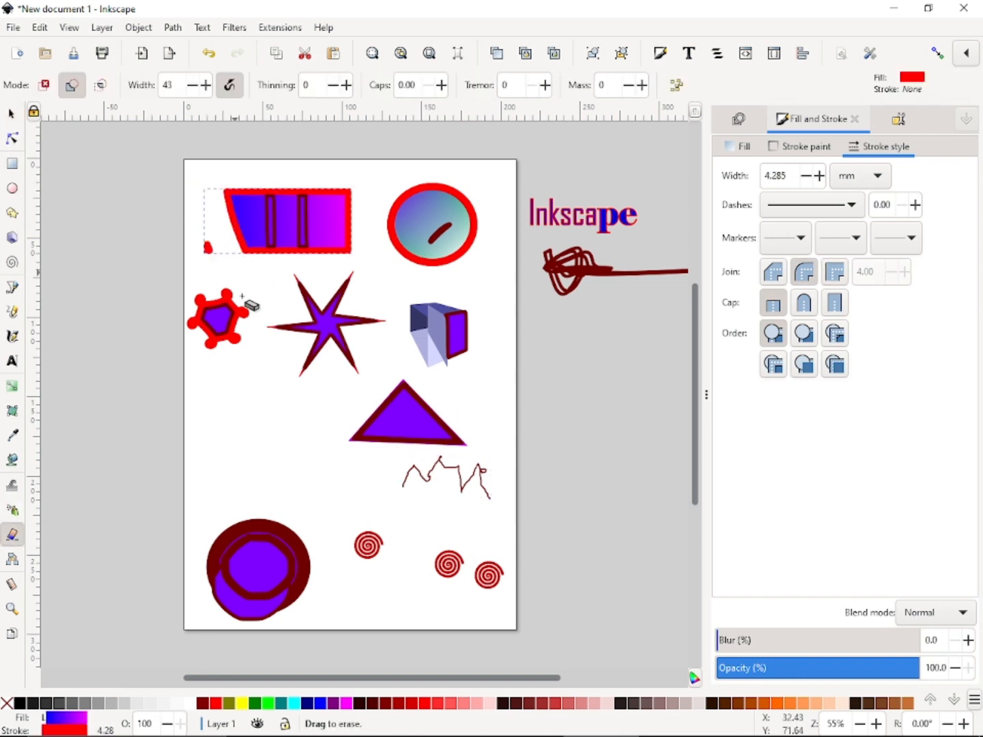
{"action": "mouse_move", "coordinate": [292, 167]}
{"action": "left_mouse_down"}
{"action": "mouse_move", "coordinate": [129, 295]}
{"action": "mouse_move", "coordinate": [291, 328]}
{"action": "mouse_move", "coordinate": [288, 348]}
{"action": "left_mouse_up"}
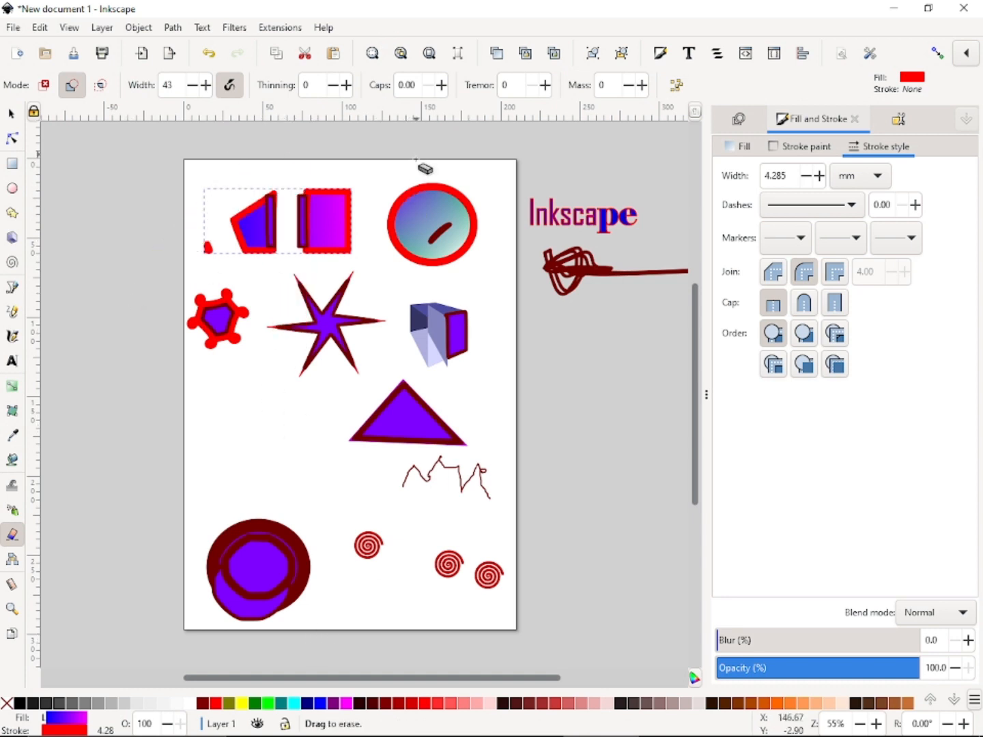
Erase a vertical strip and the lower-right part of the gradient ellipse, and undo both cuts.
{"action": "left_click", "coordinate": [12, 115]}
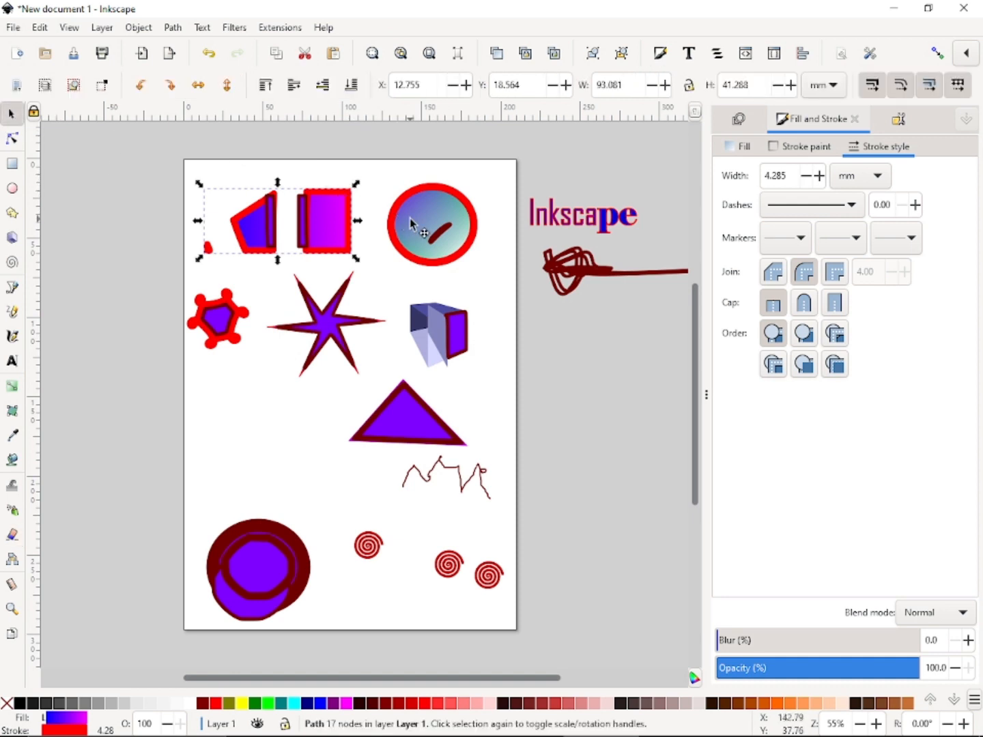
{"action": "left_click", "coordinate": [410, 218]}
{"action": "left_click", "coordinate": [11, 535]}
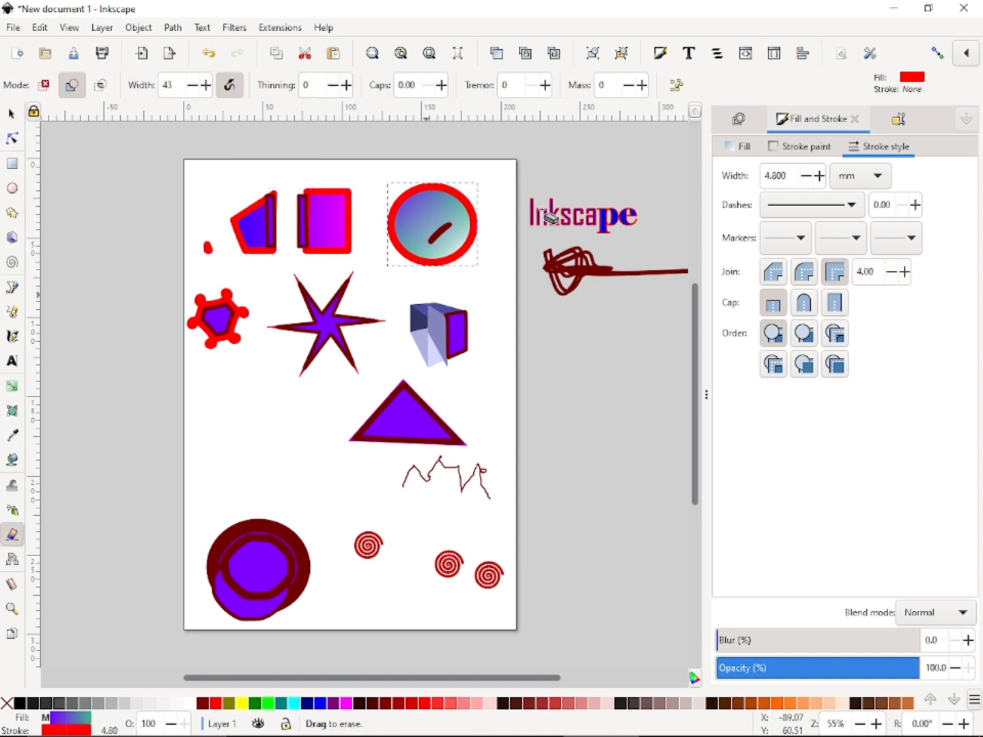
{"action": "left_click_drag", "start_coordinate": [428, 160], "coordinate": [446, 340]}
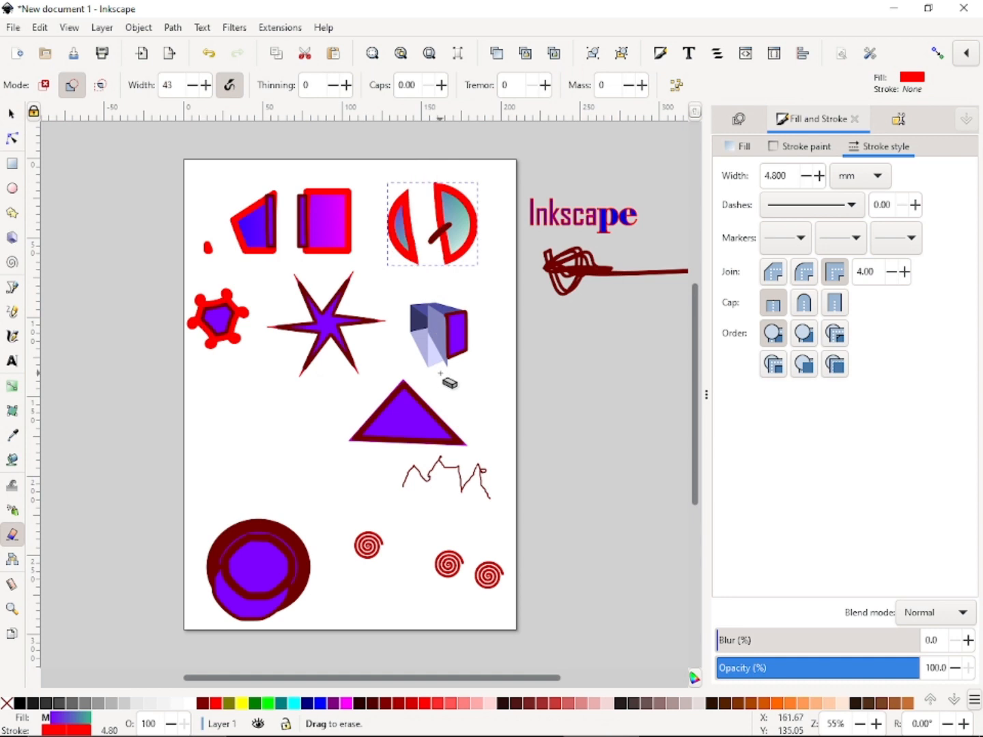
{"action": "mouse_move", "coordinate": [505, 174]}
{"action": "left_mouse_down"}
{"action": "mouse_move", "coordinate": [443, 282]}
{"action": "mouse_move", "coordinate": [435, 276]}
{"action": "left_mouse_up"}
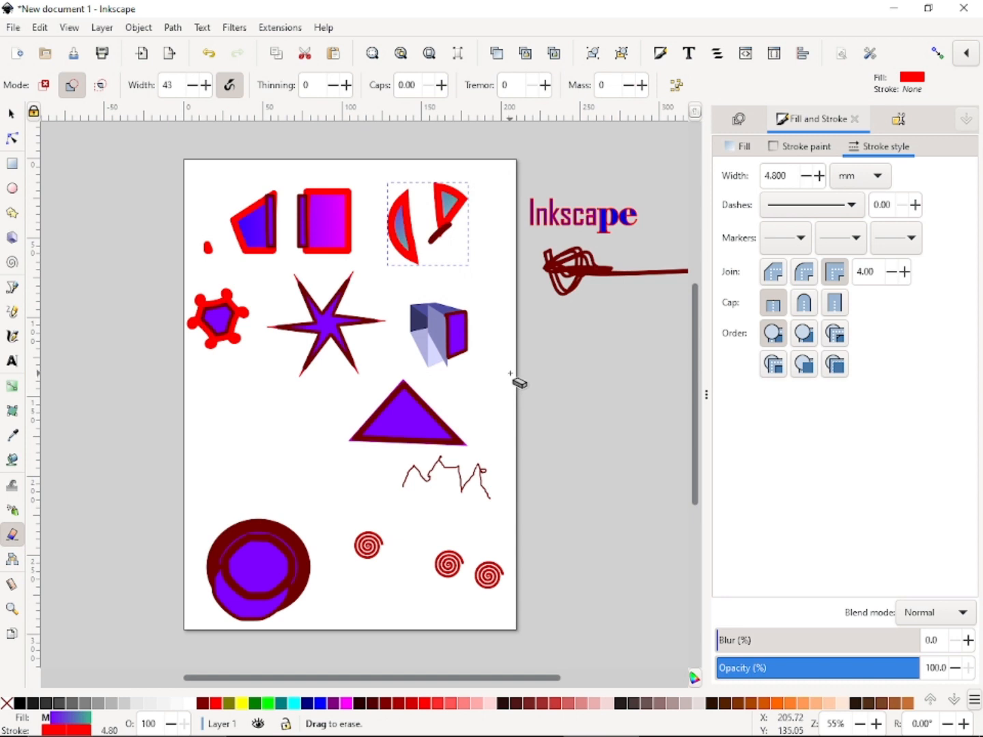
{"action": "key", "text": "ctrl+z"}
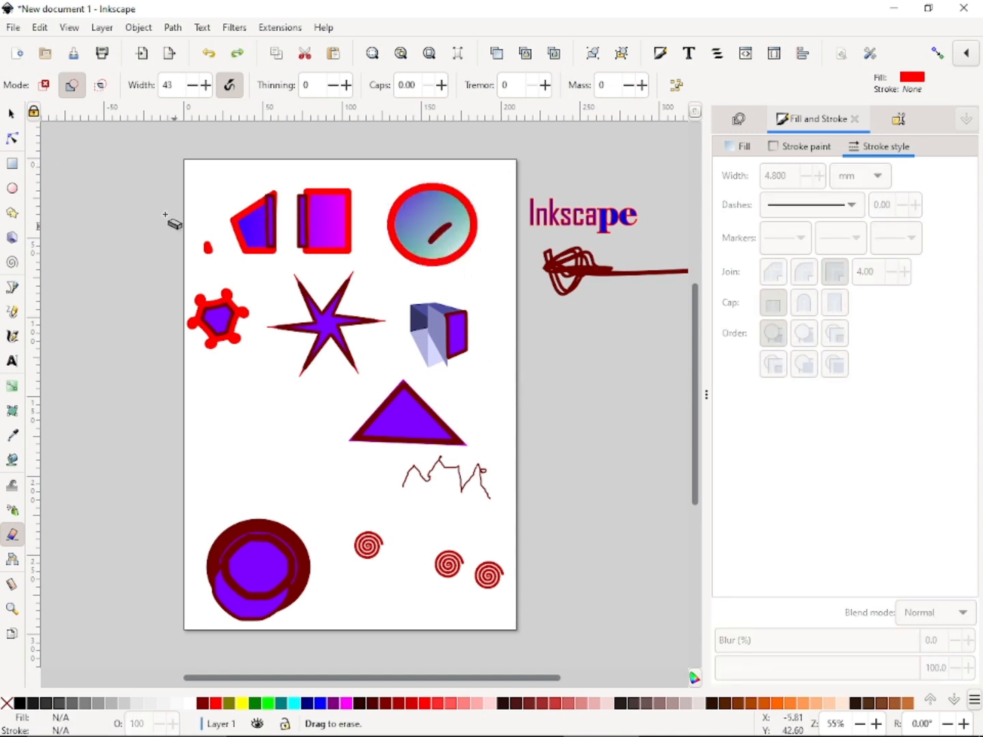
Erase the small red fragment beside the cut gradient rectangle, and undo all the eraser cuts made on that rectangle.
{"action": "key", "text": "s"}
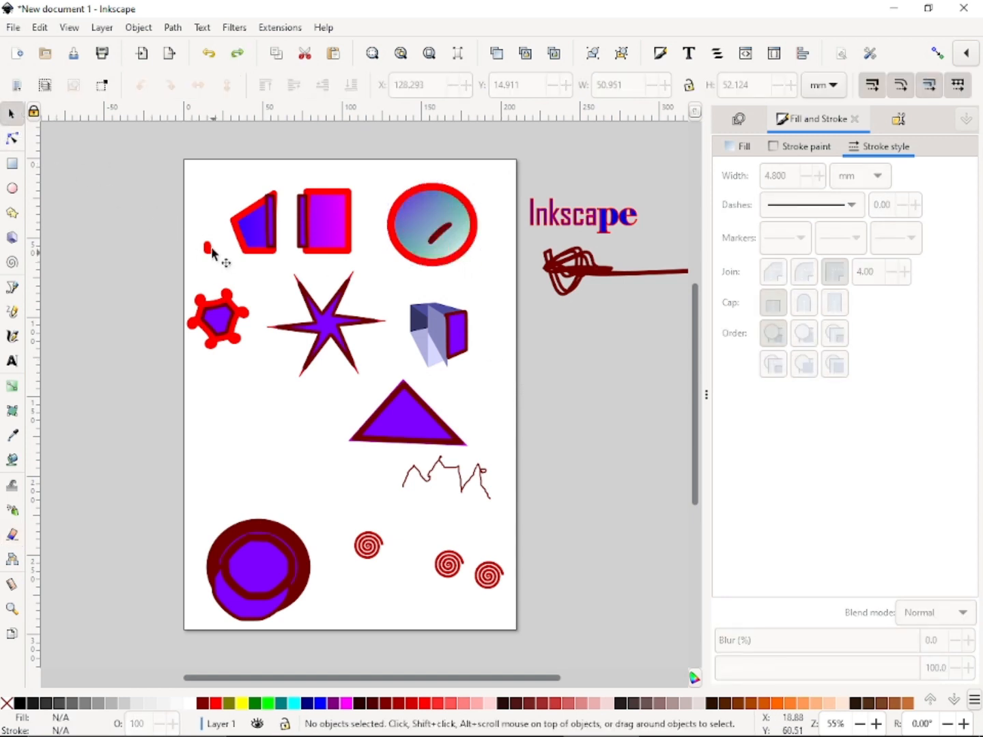
{"action": "left_click", "coordinate": [209, 247]}
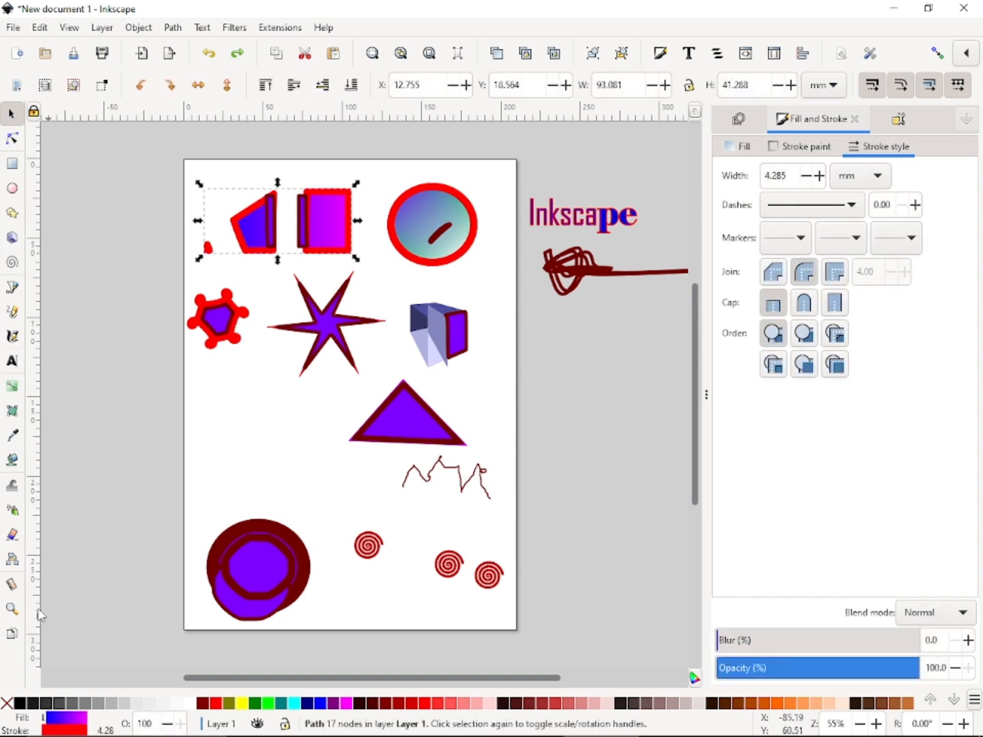
{"action": "left_click", "coordinate": [11, 535]}
{"action": "mouse_move", "coordinate": [179, 220]}
{"action": "left_mouse_down"}
{"action": "mouse_move", "coordinate": [210, 247]}
{"action": "mouse_move", "coordinate": [223, 293]}
{"action": "left_mouse_up"}
{"action": "key", "text": "ctrl+z"}
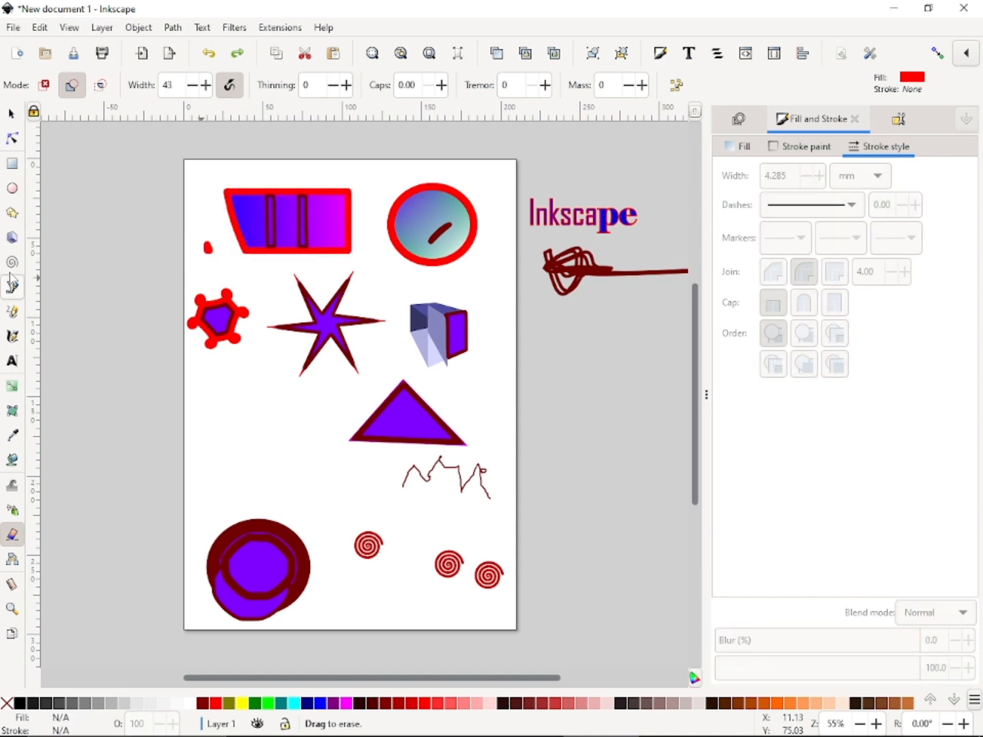
{"action": "key", "text": "ctrl+z"}
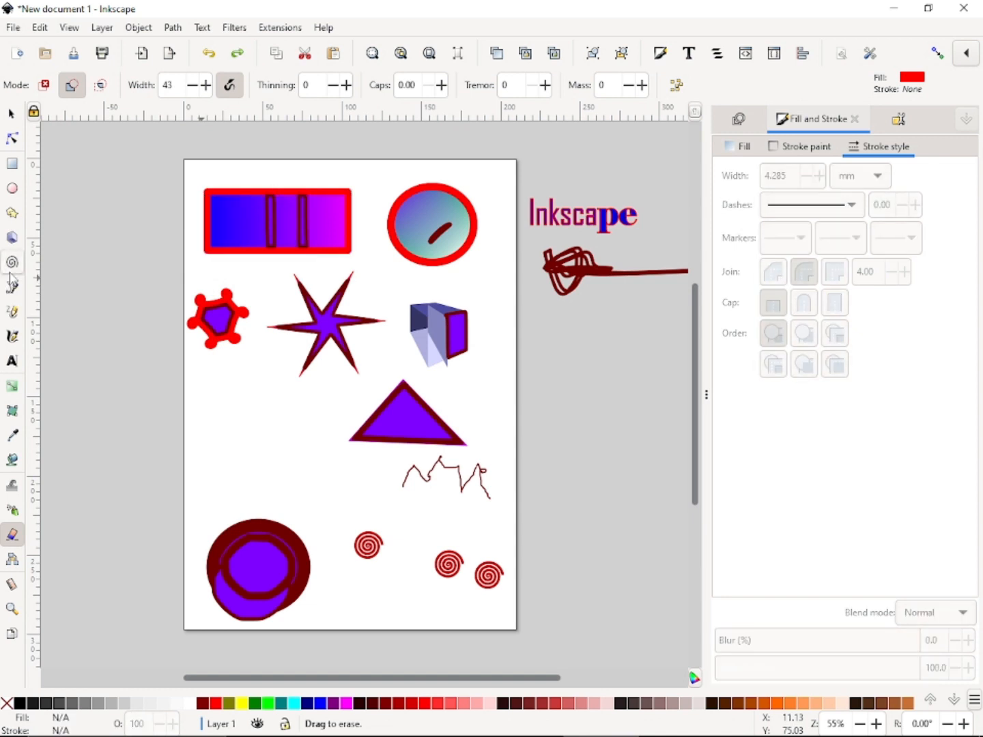
Activate the Zoom tool and bring up the Trace Bitmap settings.
{"action": "left_click", "coordinate": [20, 612]}
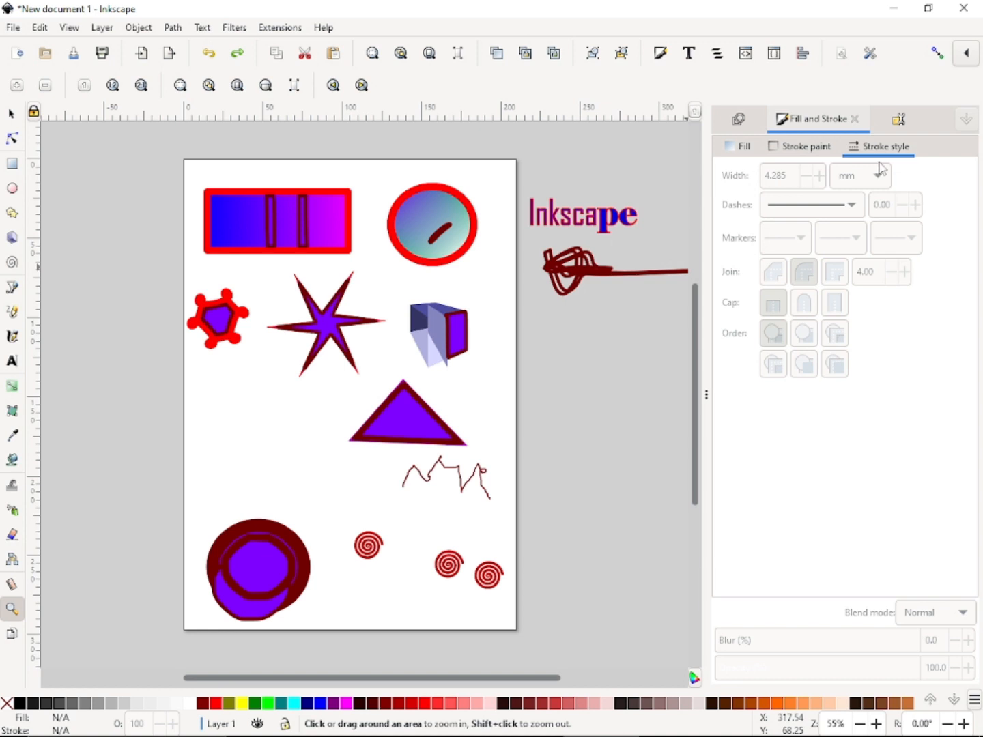
{"action": "left_click", "coordinate": [739, 119]}
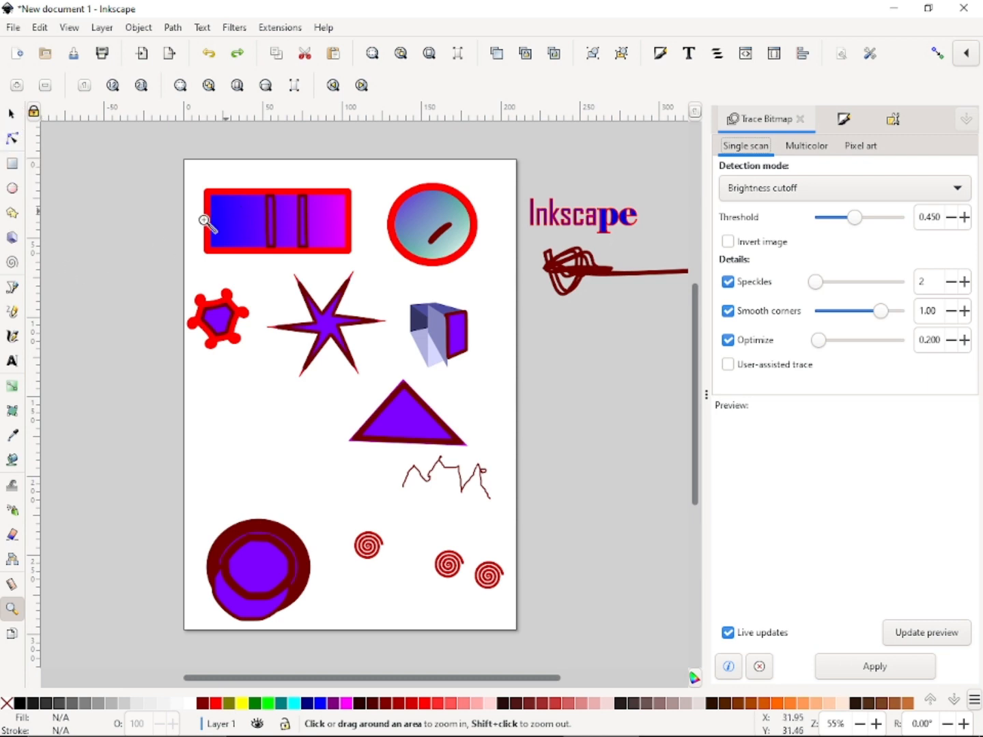
Erase a vertical strip out of the gradient rectangle behind its first dark bar, leaving the bar itself uncut.
{"action": "left_click", "coordinate": [13, 536]}
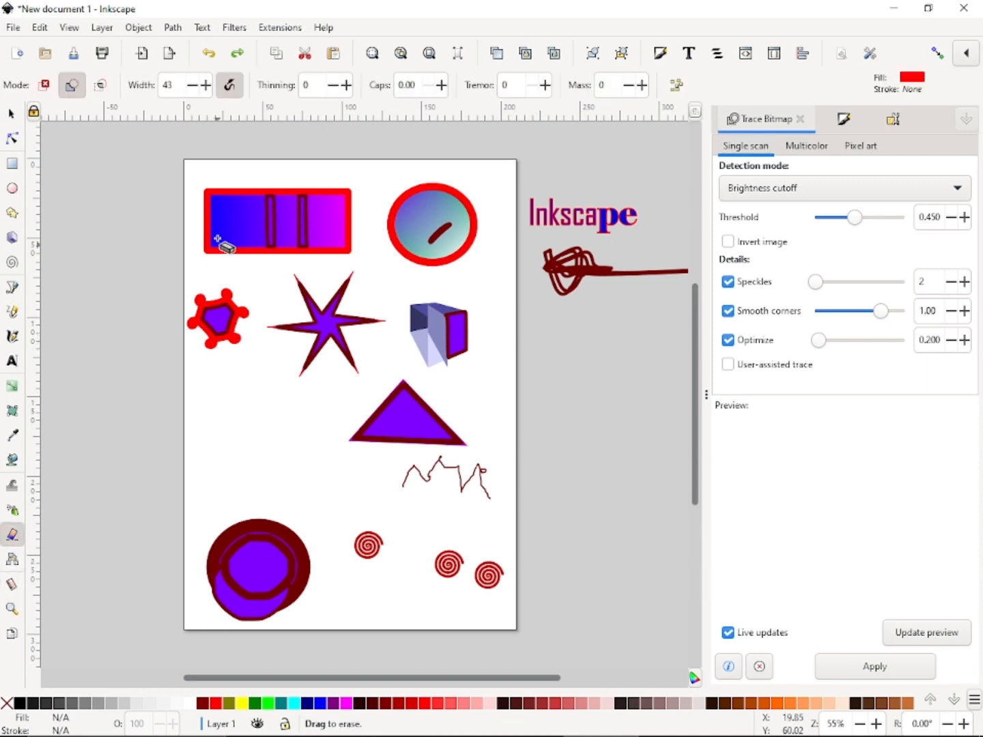
{"action": "key", "text": "s"}
{"action": "left_click", "coordinate": [271, 225]}
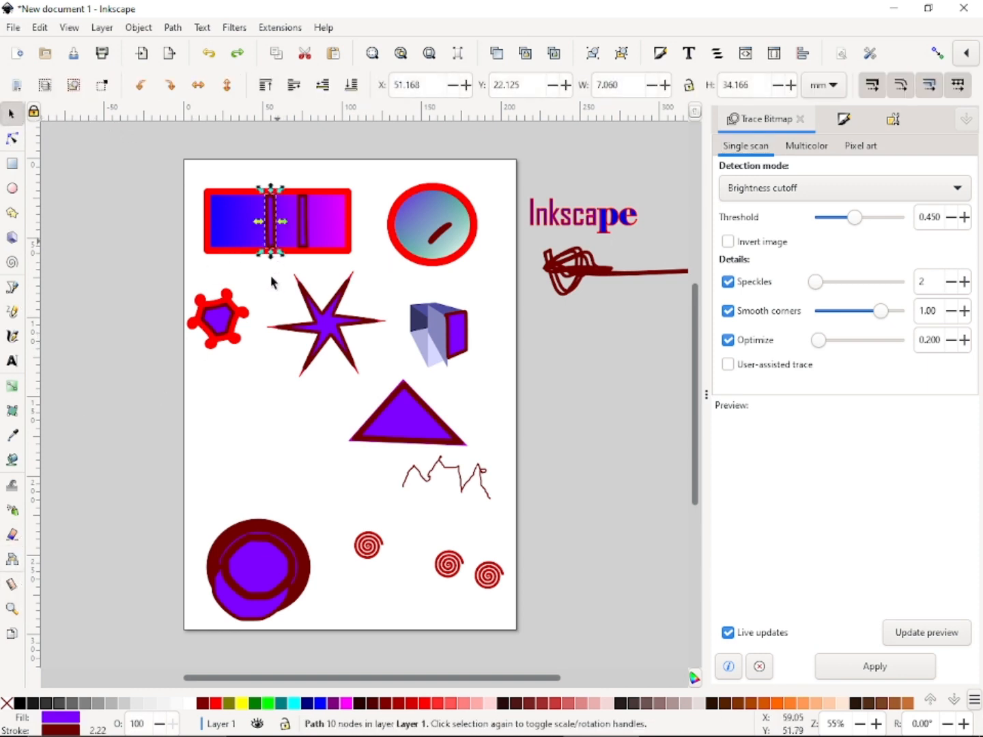
{"action": "left_click", "coordinate": [218, 228]}
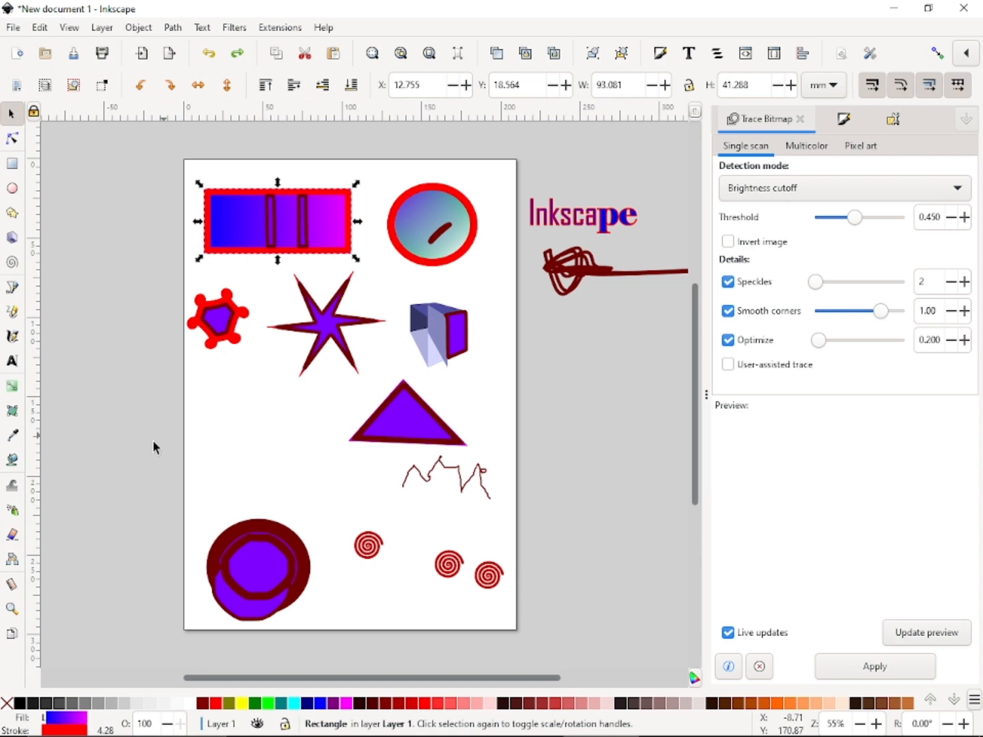
{"action": "left_click", "coordinate": [12, 535]}
{"action": "left_click_drag", "start_coordinate": [272, 166], "coordinate": [279, 309]}
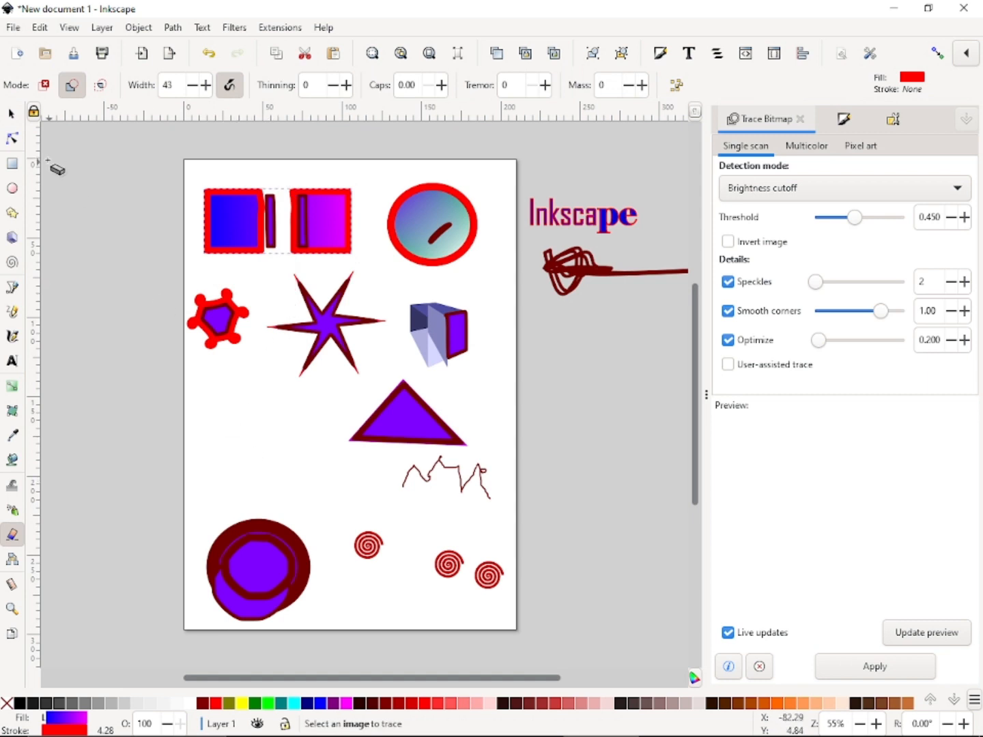
{"action": "left_click", "coordinate": [12, 114]}
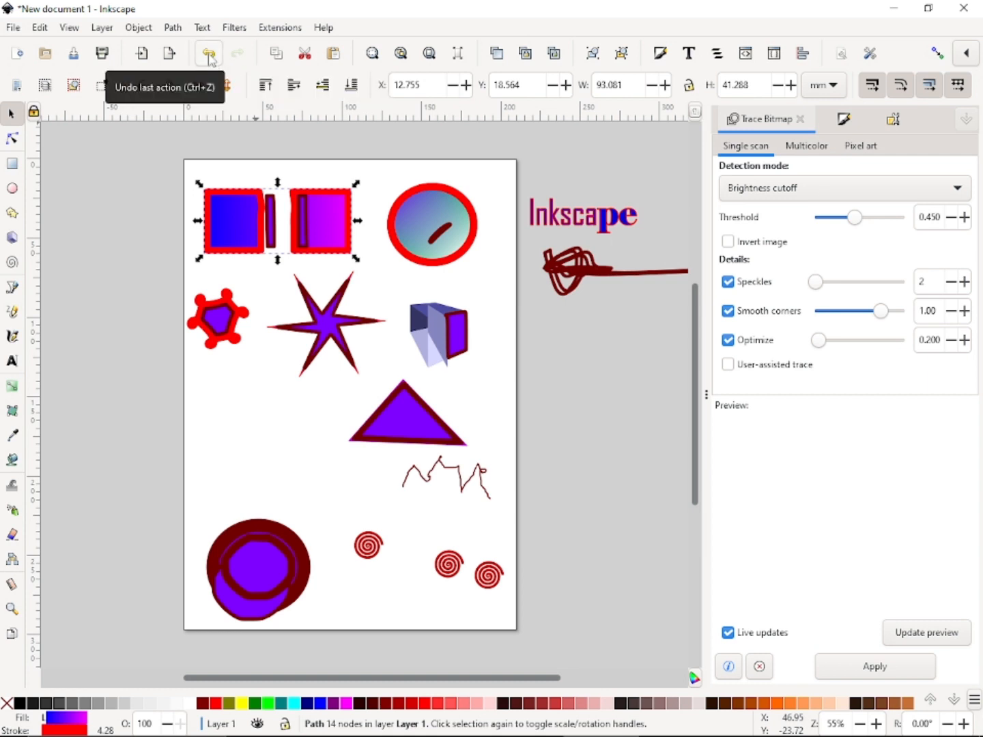
Undo and redo recent edits back past the spiral clones, leaving only the gradient rectangle's last eraser cut undone.
{"action": "left_click", "coordinate": [210, 57]}
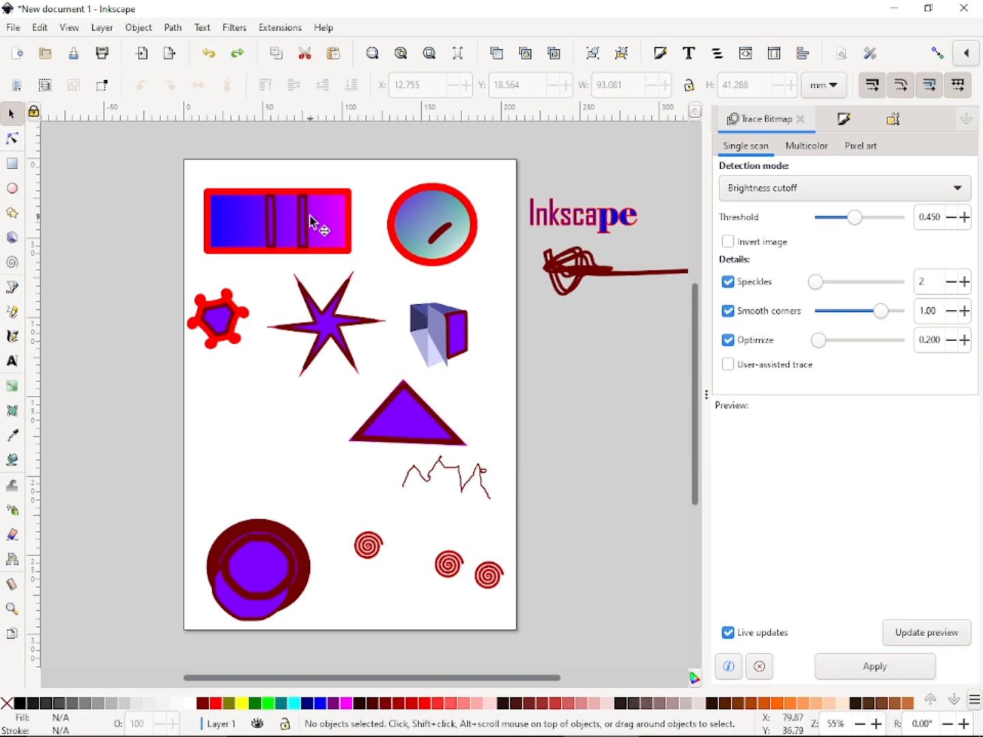
{"action": "left_click", "coordinate": [238, 55]}
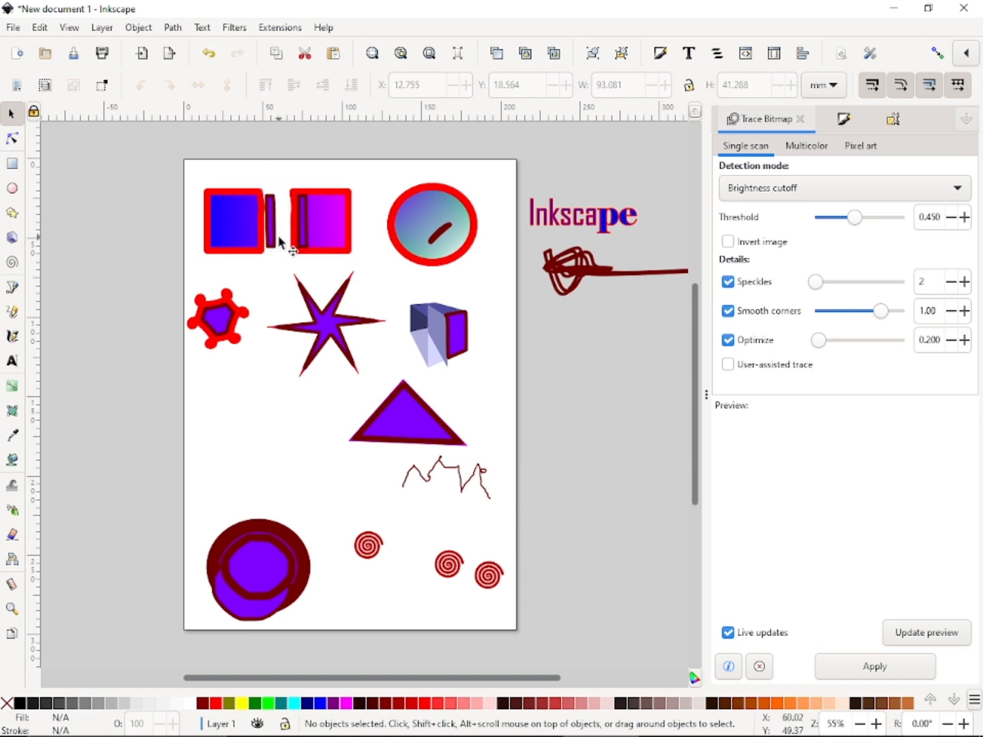
{"action": "left_click", "coordinate": [209, 54]}
{"action": "left_click", "coordinate": [209, 54]}
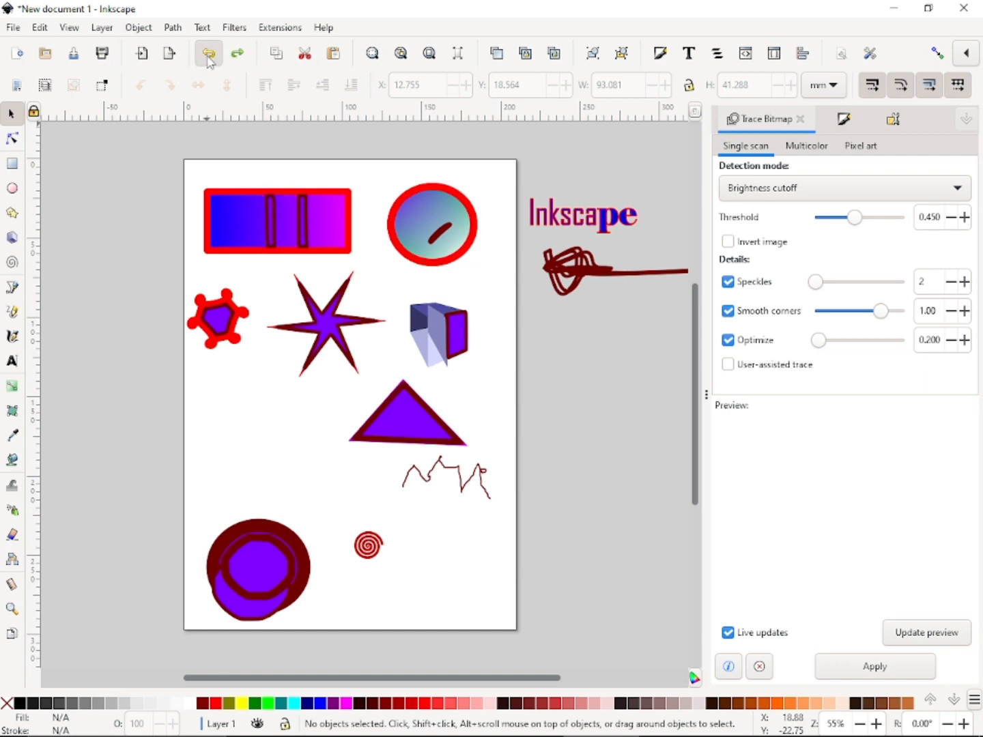
{"action": "left_click", "coordinate": [210, 54]}
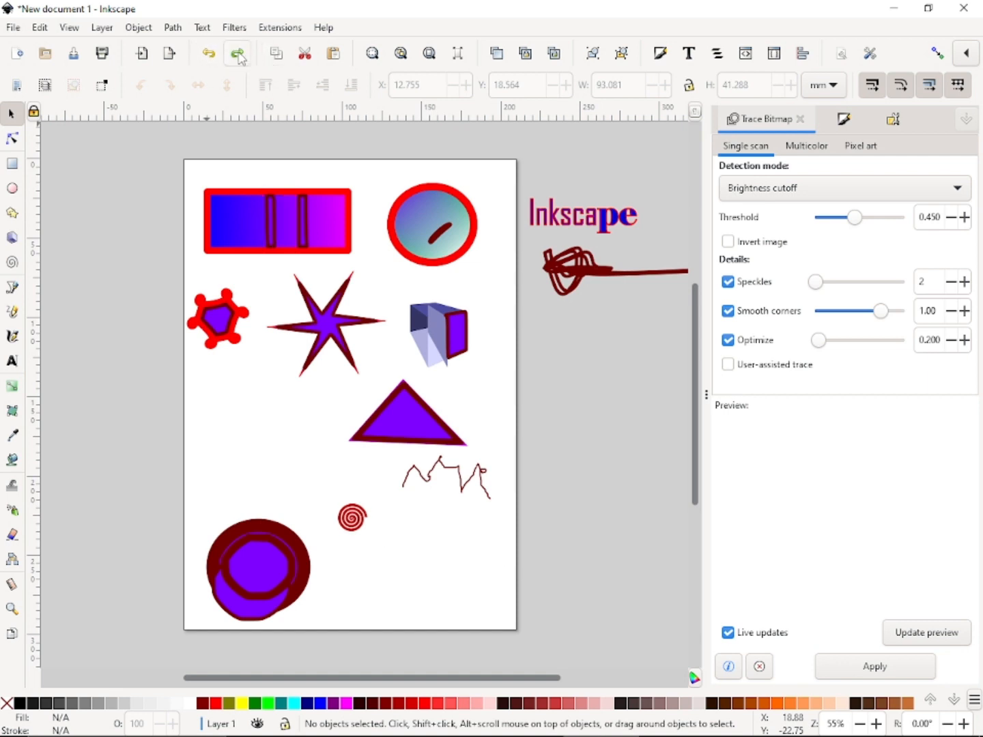
{"action": "left_click", "coordinate": [238, 55]}
{"action": "left_click", "coordinate": [239, 54]}
{"action": "left_click", "coordinate": [239, 54]}
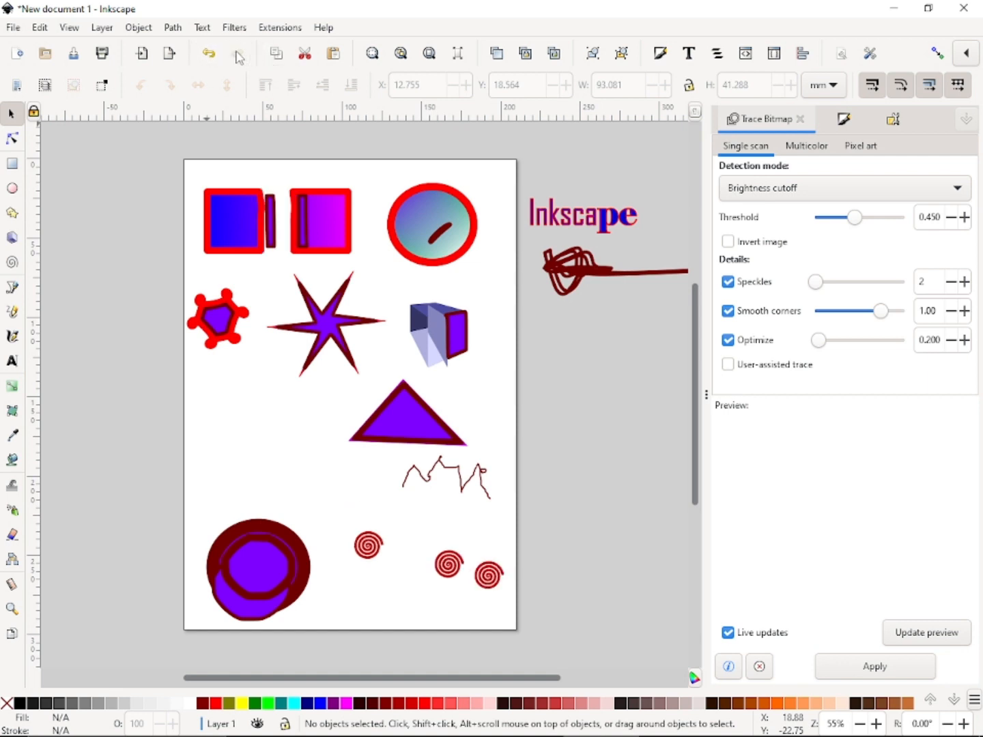
{"action": "left_click", "coordinate": [208, 55]}
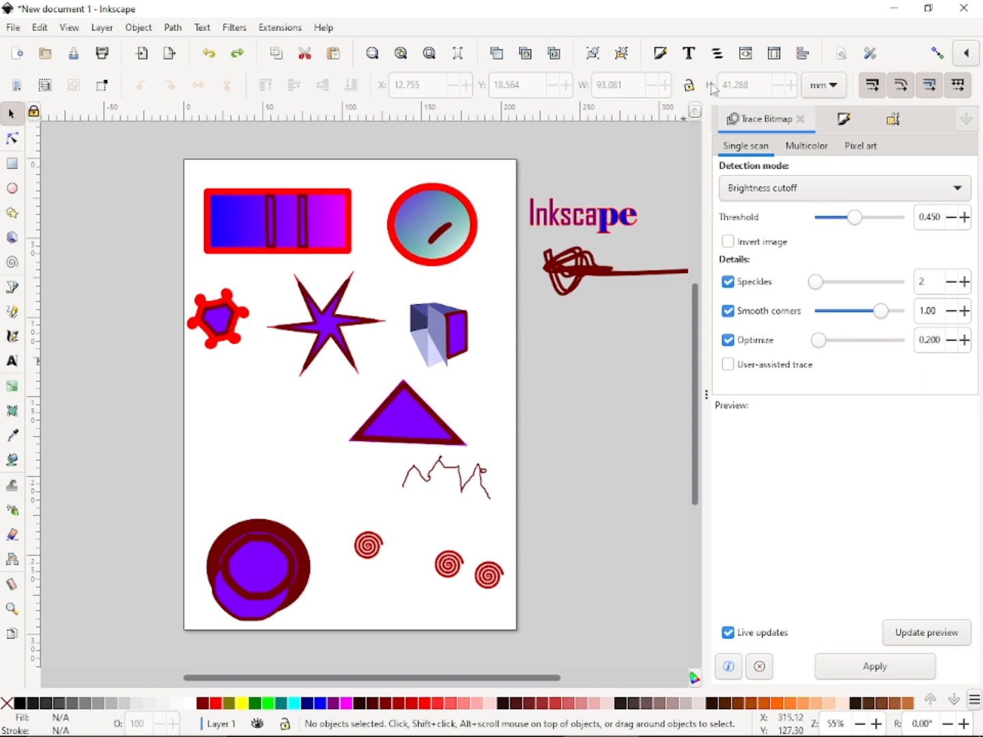
Bring up the Text and Font settings for the Inkscape text and choose the 1942 report font.
{"action": "left_click", "coordinate": [689, 54]}
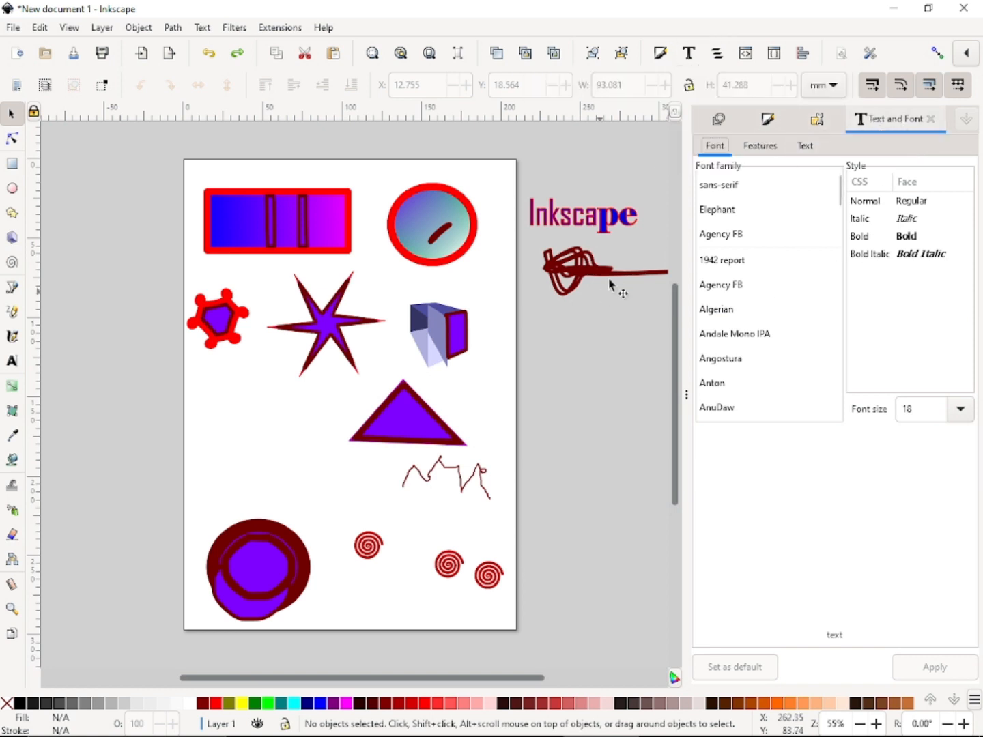
{"action": "left_click", "coordinate": [599, 222]}
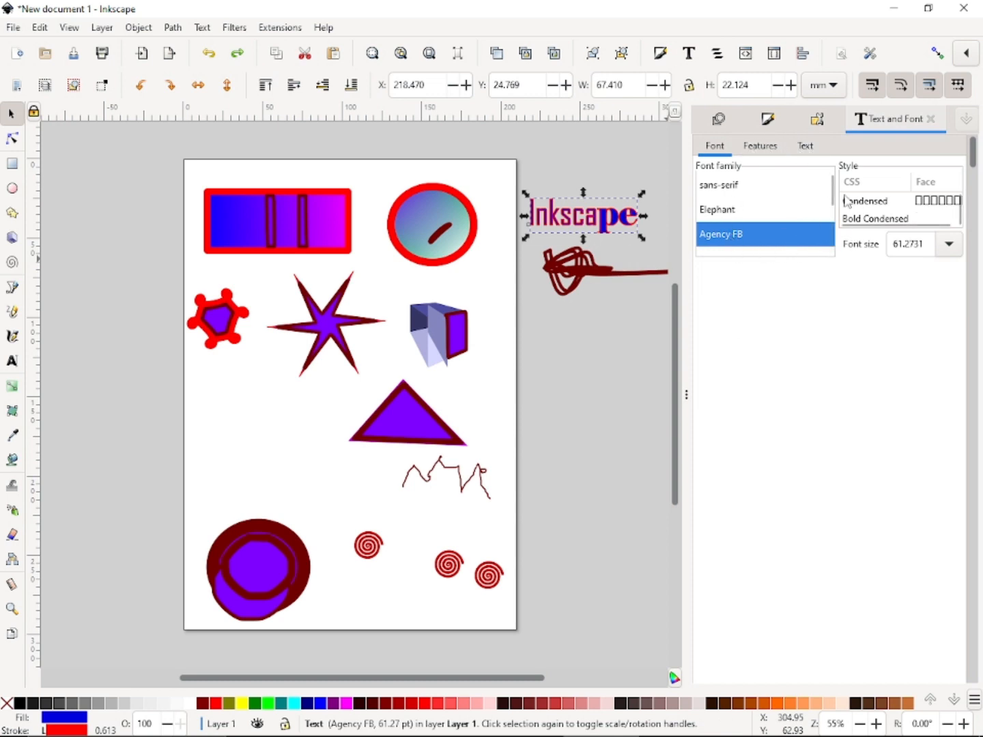
{"action": "left_click", "coordinate": [726, 188]}
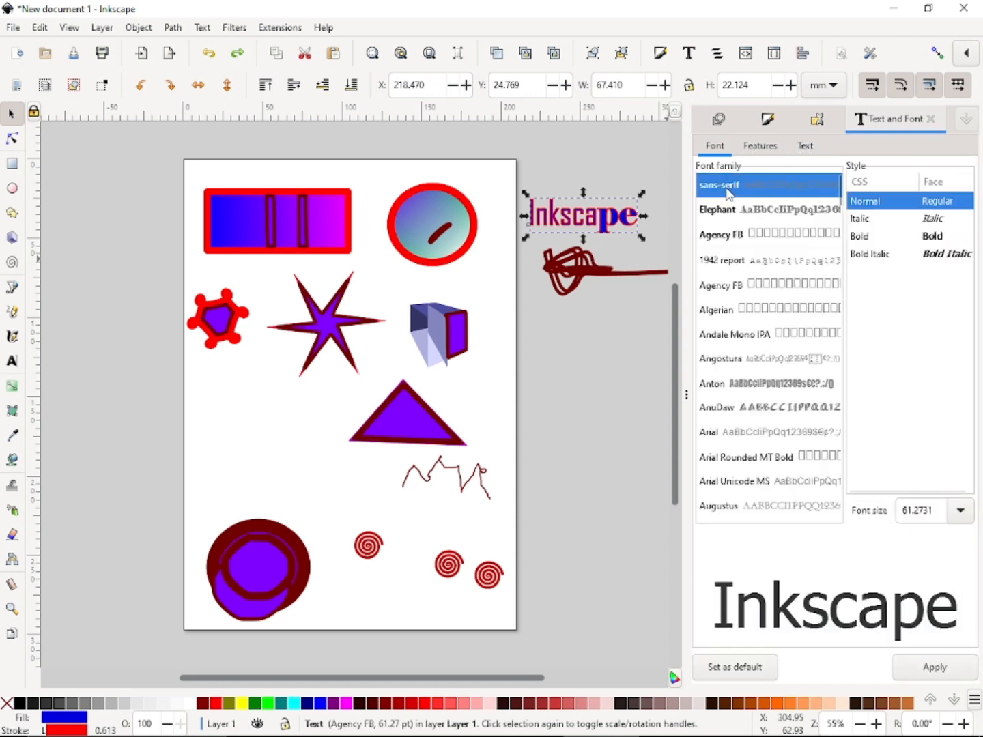
{"action": "left_click", "coordinate": [720, 261]}
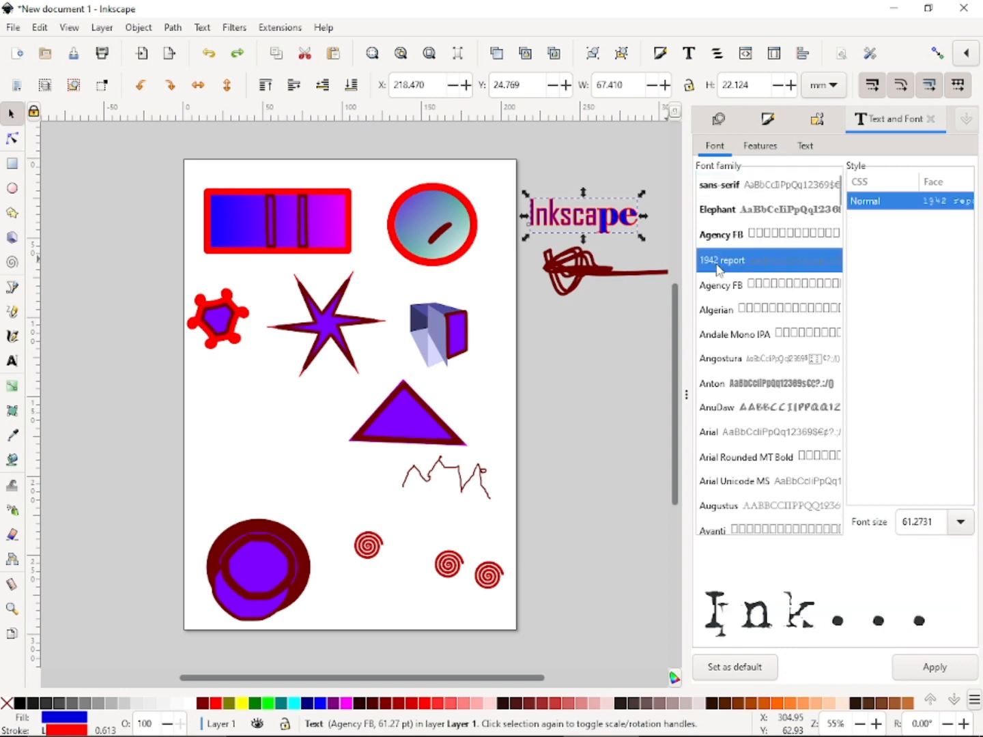
Examine the Capitals and Numeric options among the font features.
{"action": "left_click", "coordinate": [759, 145]}
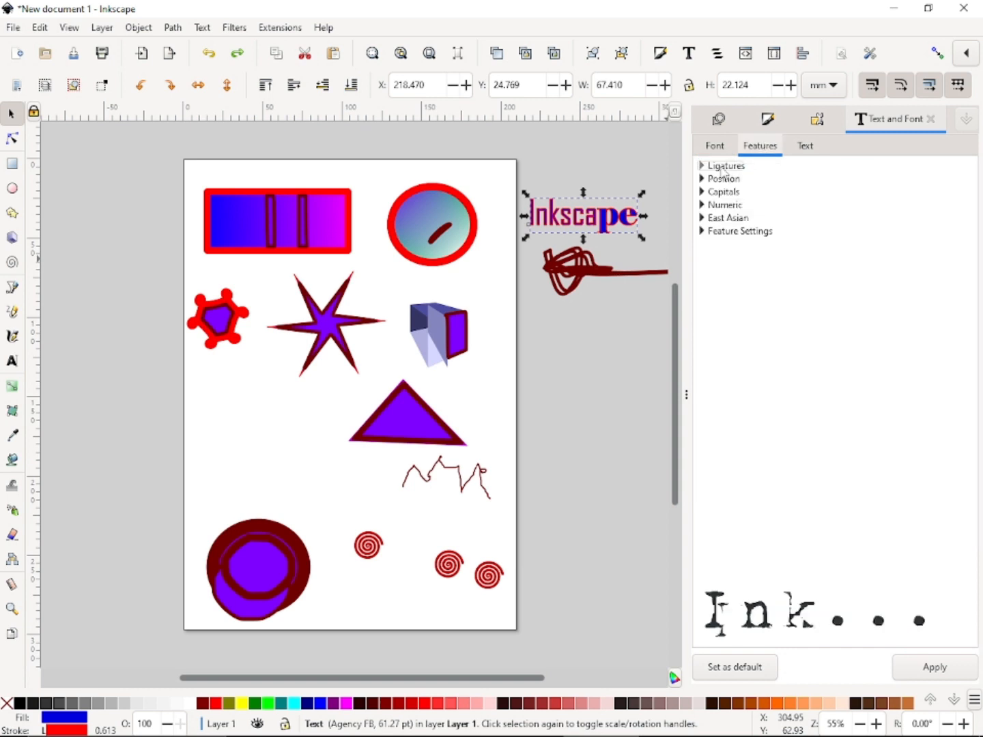
{"action": "left_click", "coordinate": [704, 194]}
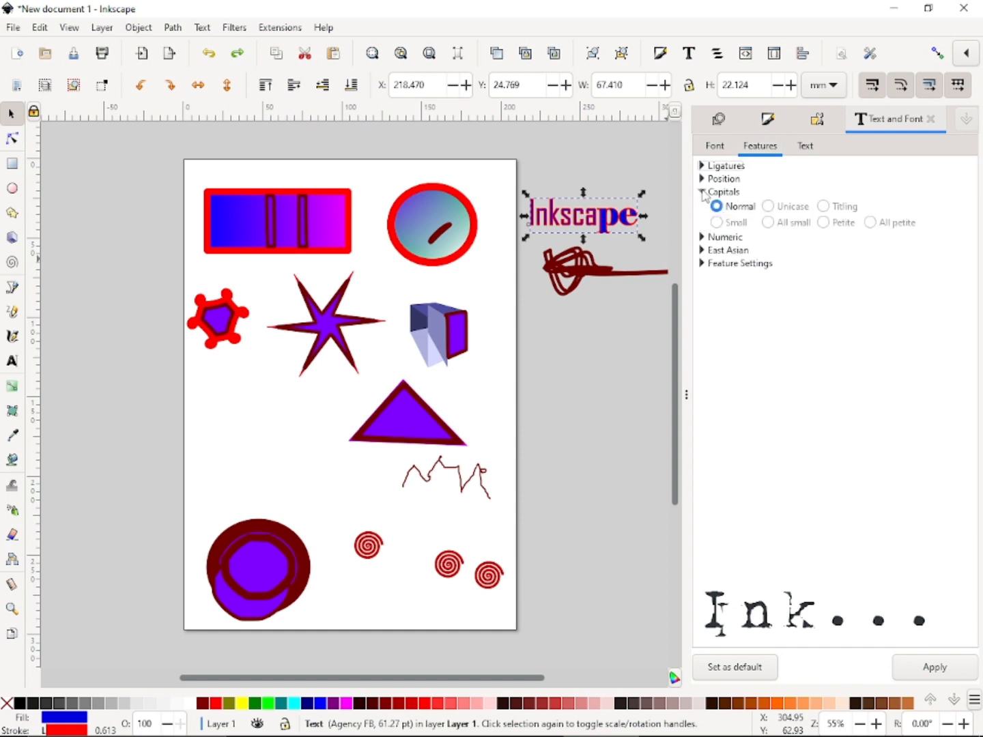
{"action": "left_click", "coordinate": [703, 238]}
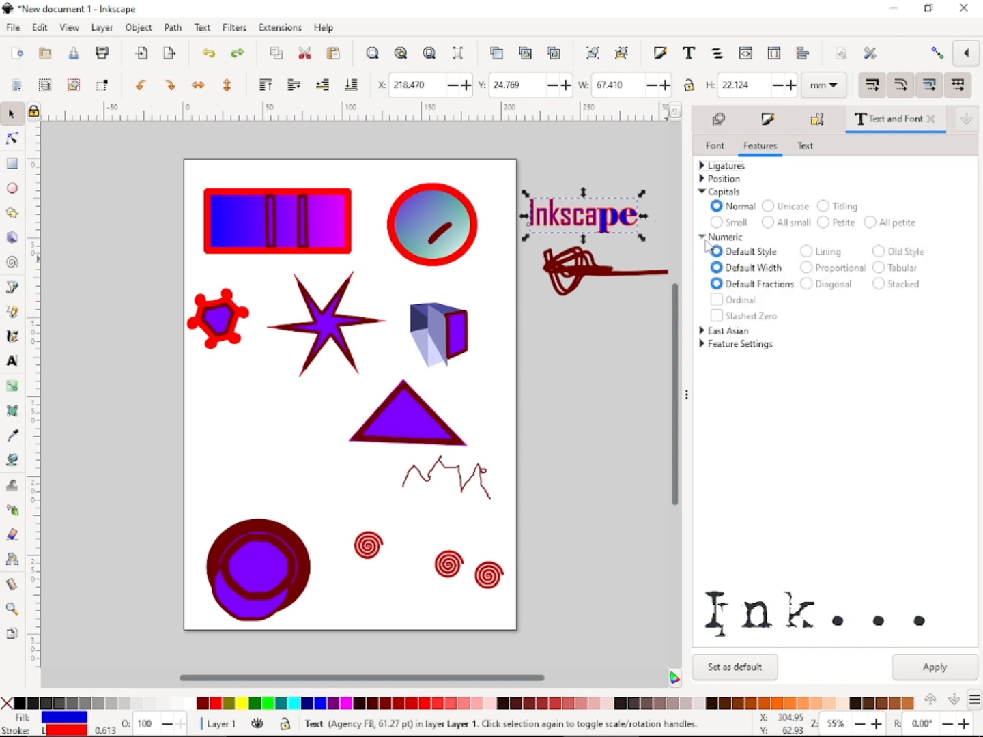
Append "fgegeg" to the Inkscape text, apply it together with the chosen font, and undo the change.
{"action": "left_click", "coordinate": [798, 150]}
{"action": "left_click_drag", "start_coordinate": [737, 164], "coordinate": [680, 174]}
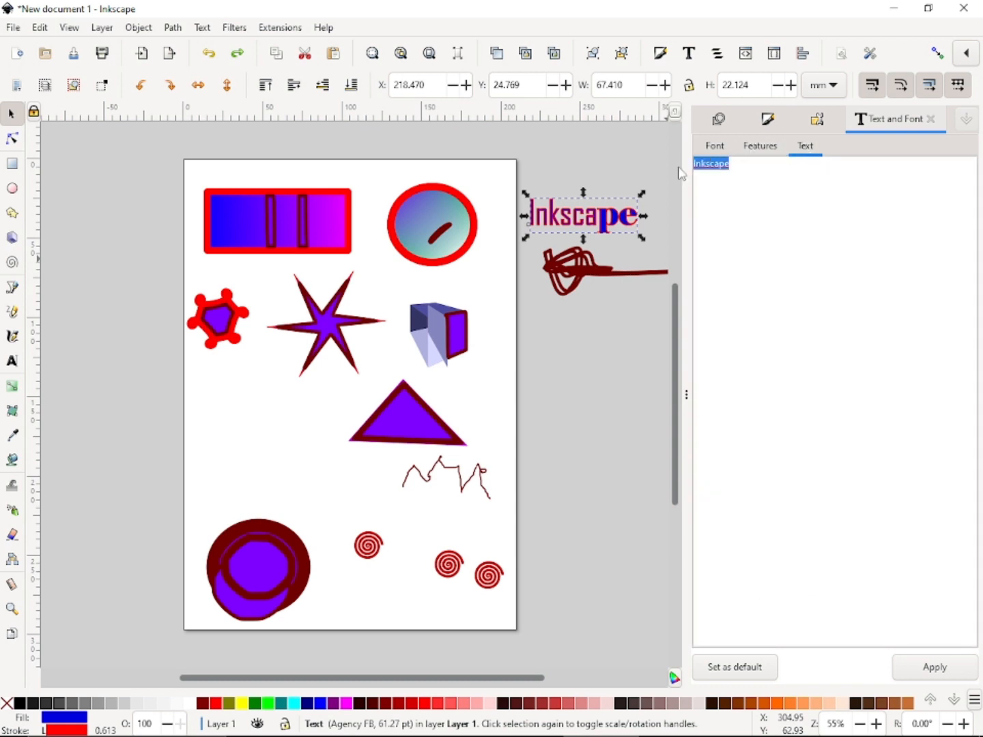
{"action": "left_click", "coordinate": [765, 161]}
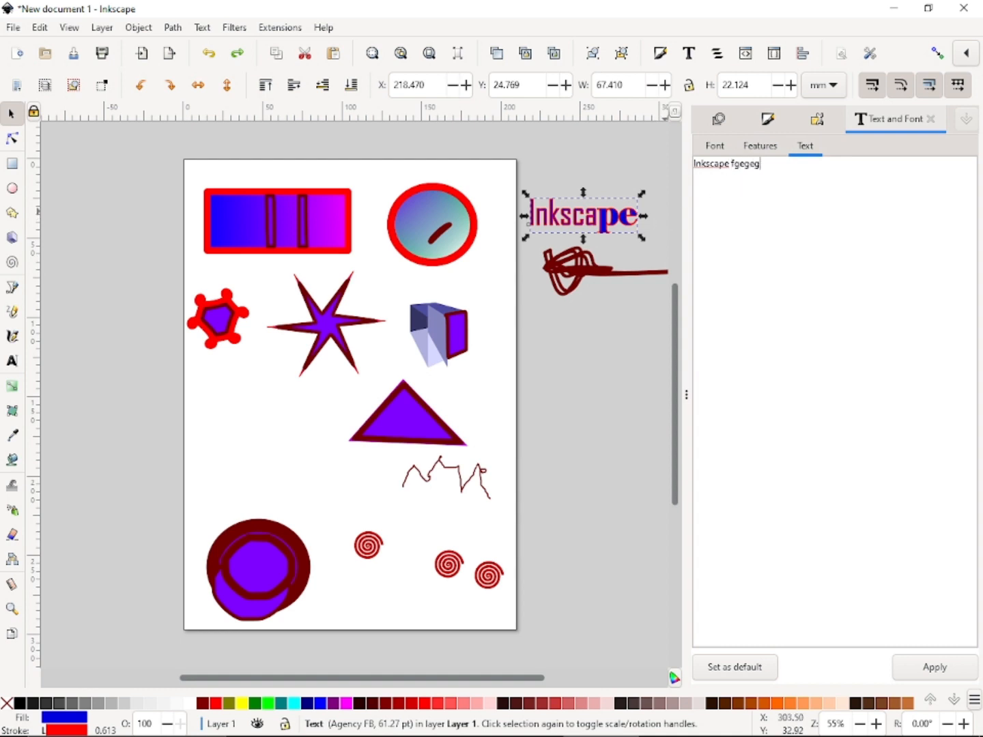
{"action": "left_click", "coordinate": [923, 671]}
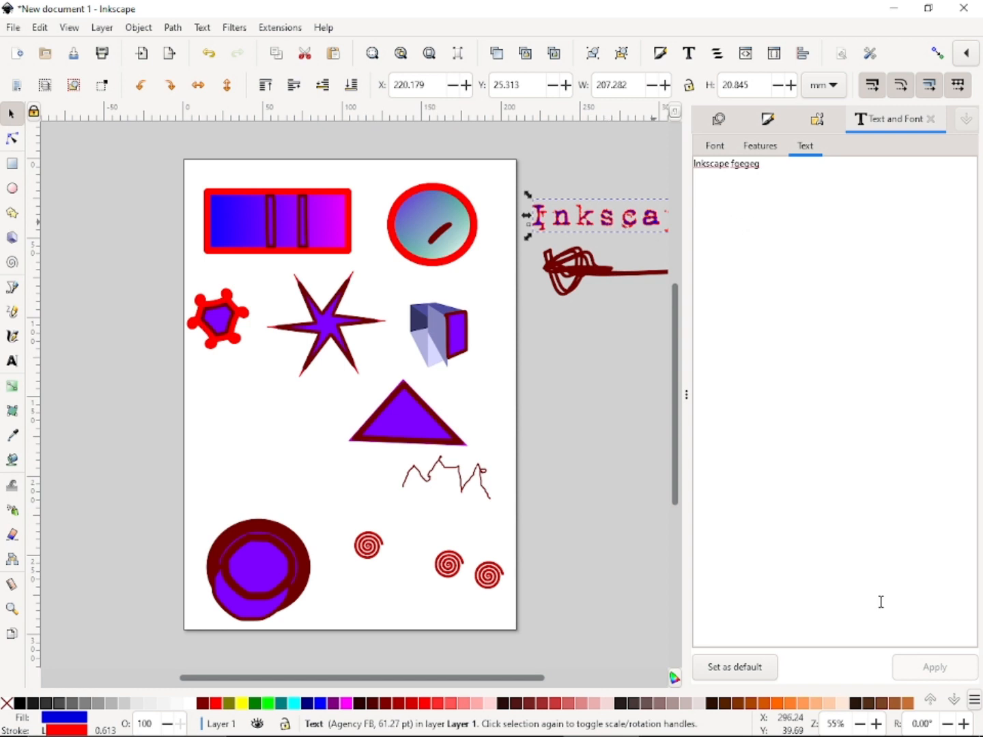
{"action": "key", "text": "ctrl+z"}
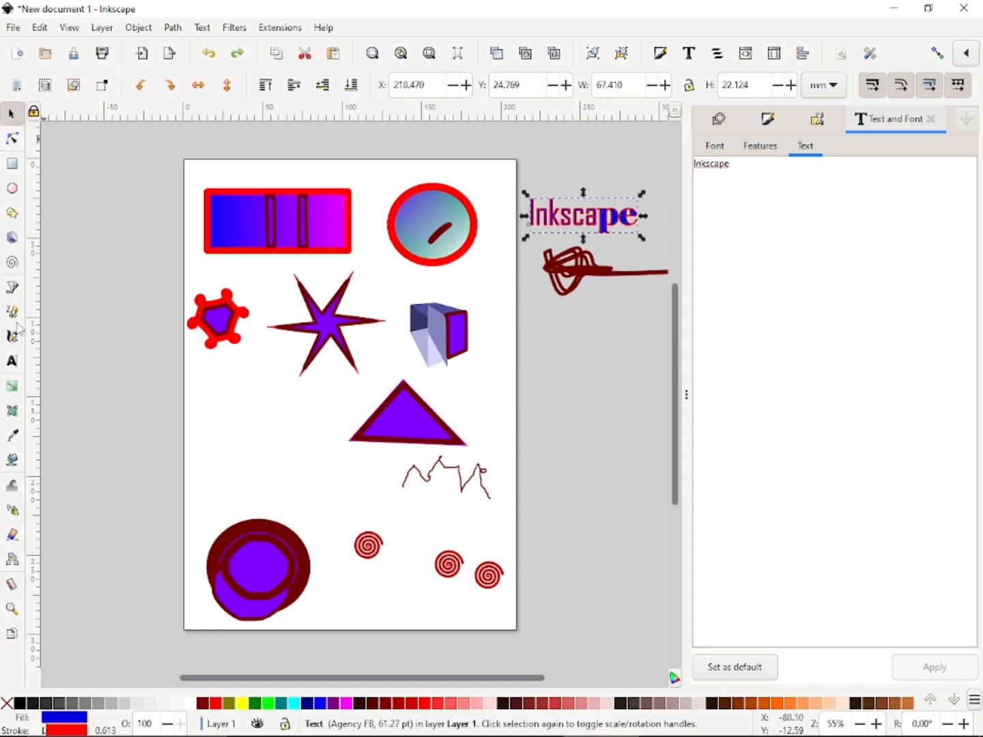
Activate the Text tool on the Inkscape text, preview several font families, and apply the Creepster font.
{"action": "left_click", "coordinate": [11, 361]}
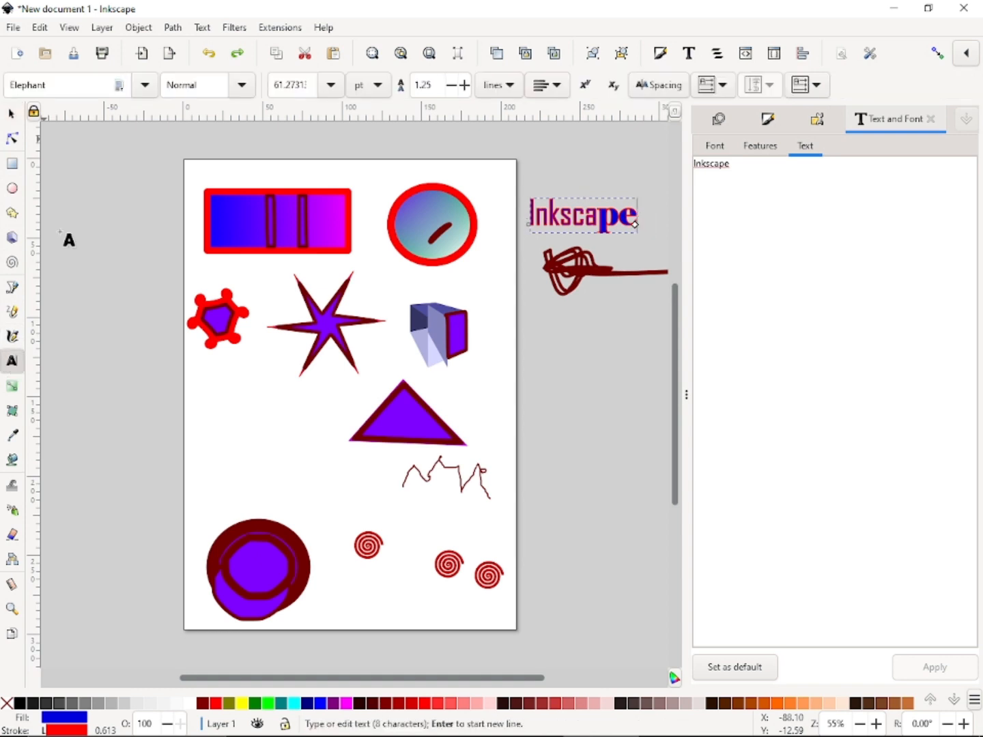
{"action": "left_click", "coordinate": [546, 217]}
{"action": "left_click", "coordinate": [715, 145]}
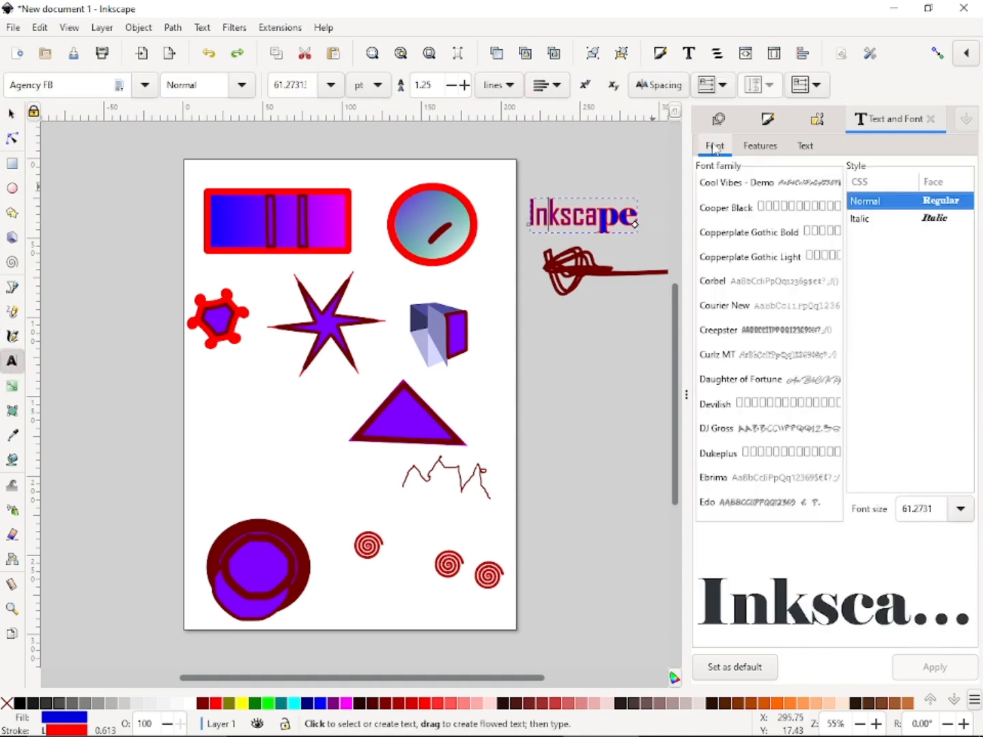
{"action": "left_click", "coordinate": [713, 255]}
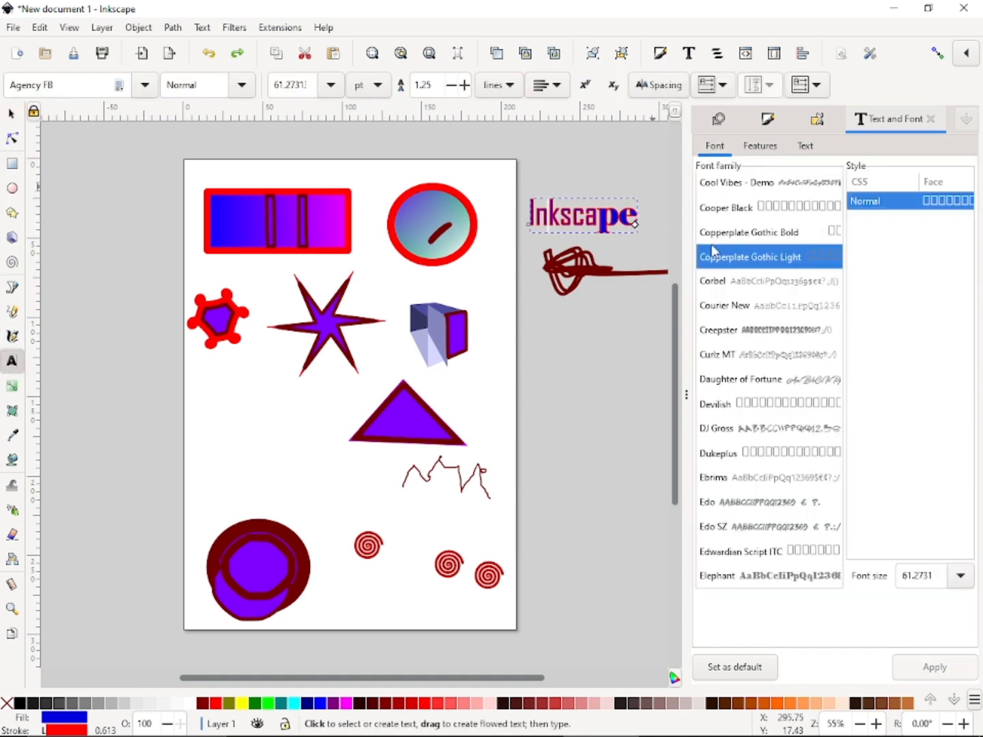
{"action": "left_click", "coordinate": [752, 320]}
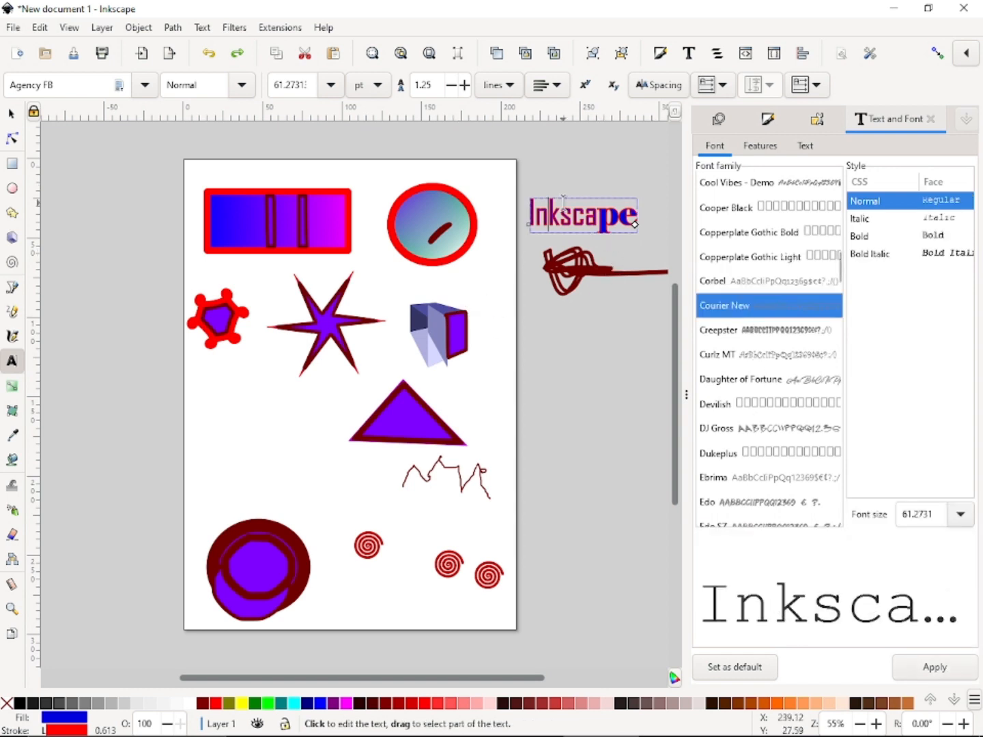
{"action": "key", "text": "Down"}
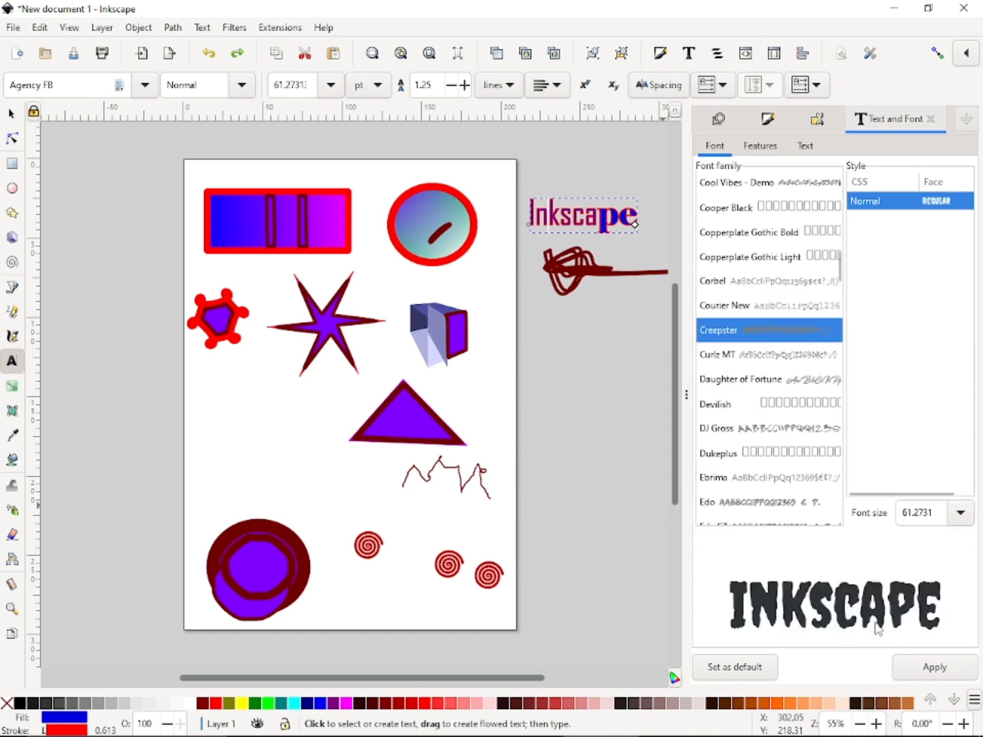
{"action": "left_click", "coordinate": [931, 671]}
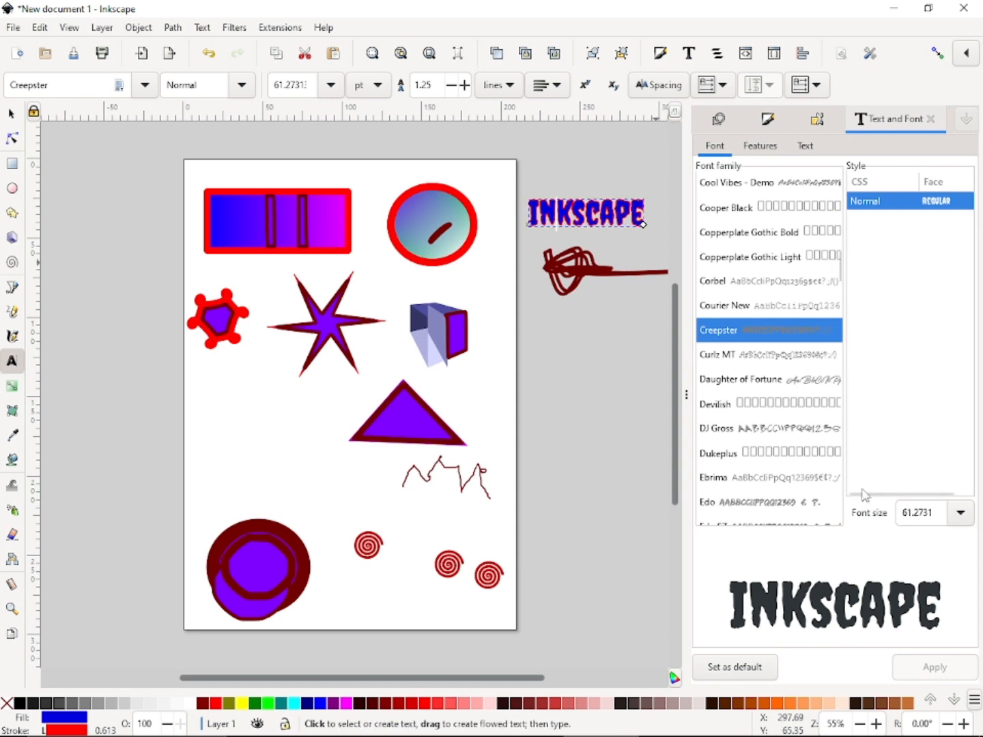
Look through more font families and check the text content in the Text and Font settings.
{"action": "scroll", "coordinate": [761, 423], "scroll_direction": "down", "scroll_amount": 3}
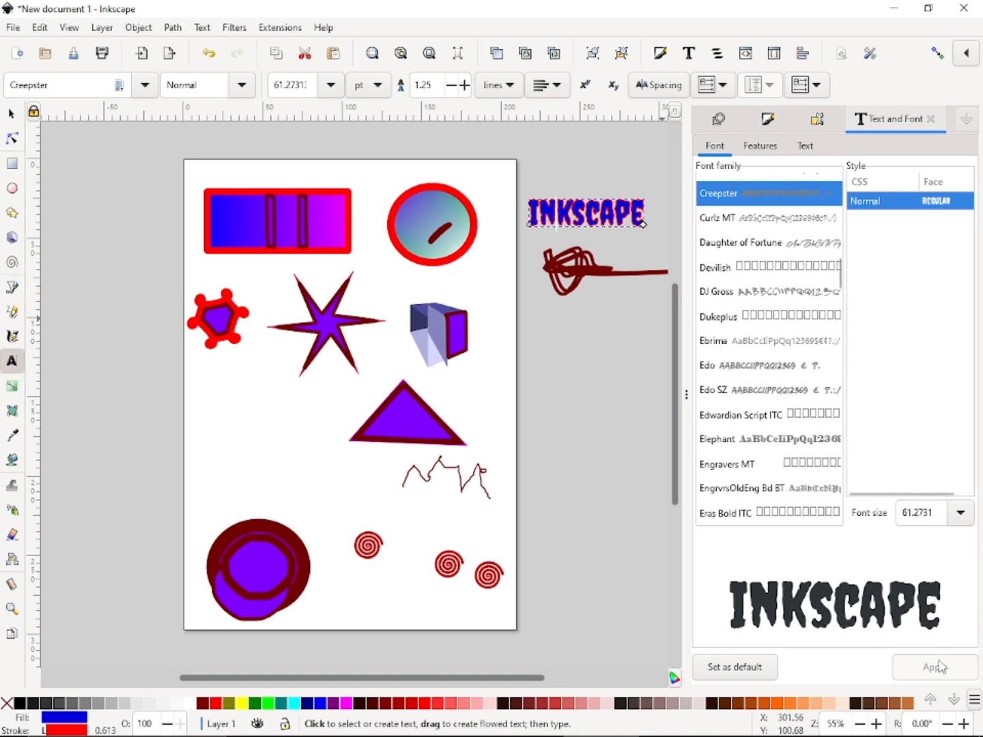
{"action": "left_click", "coordinate": [806, 145]}
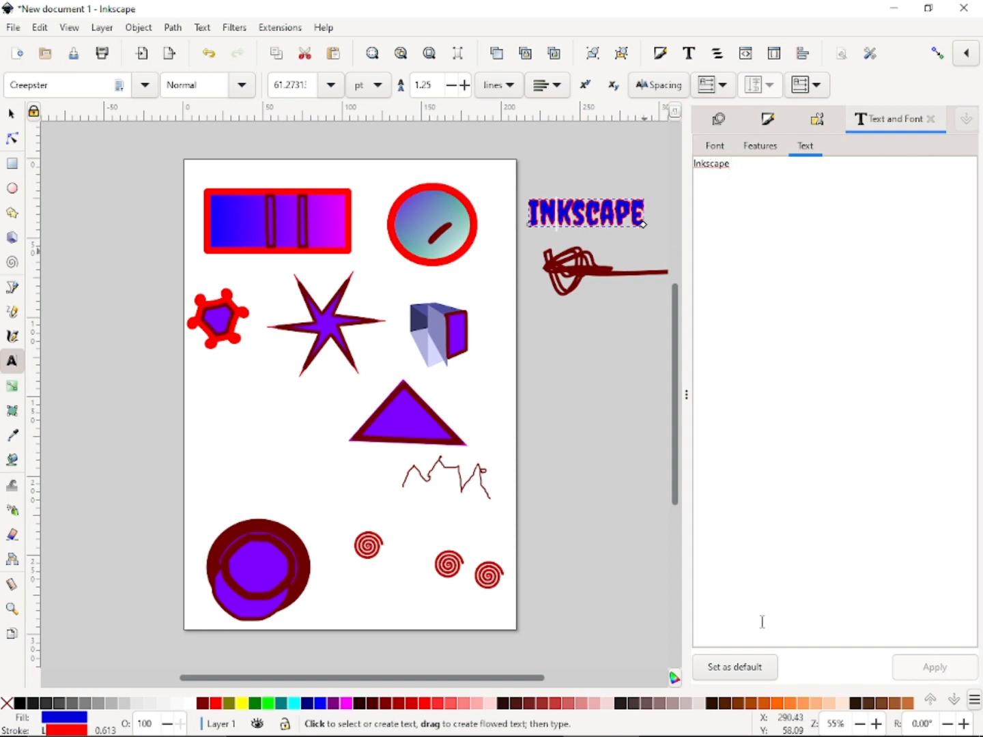
{"action": "left_click", "coordinate": [715, 145]}
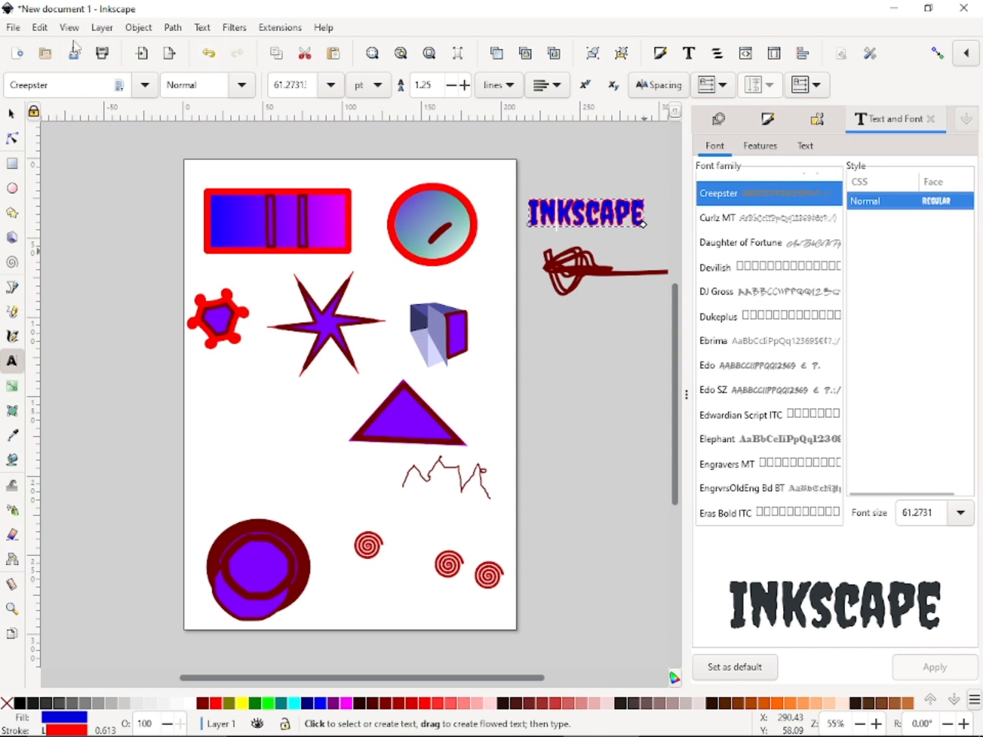
Switch to the Selector tool and close the Text and Font and Object Properties dialogs.
{"action": "left_click", "coordinate": [17, 114]}
{"action": "left_click", "coordinate": [203, 28]}
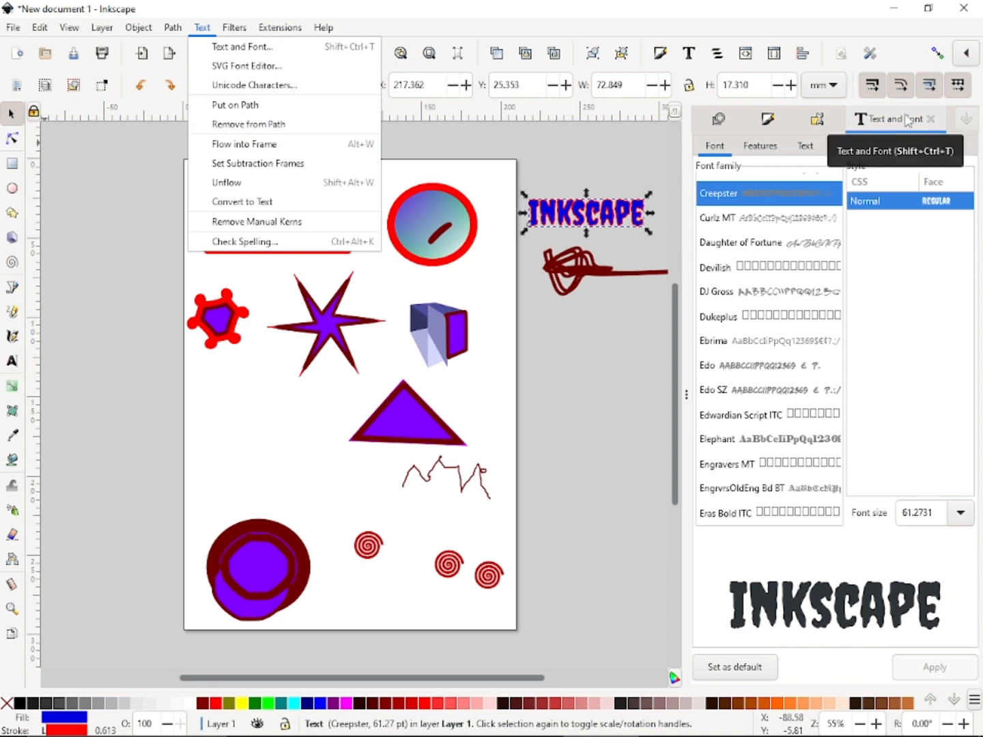
{"action": "left_click", "coordinate": [930, 119]}
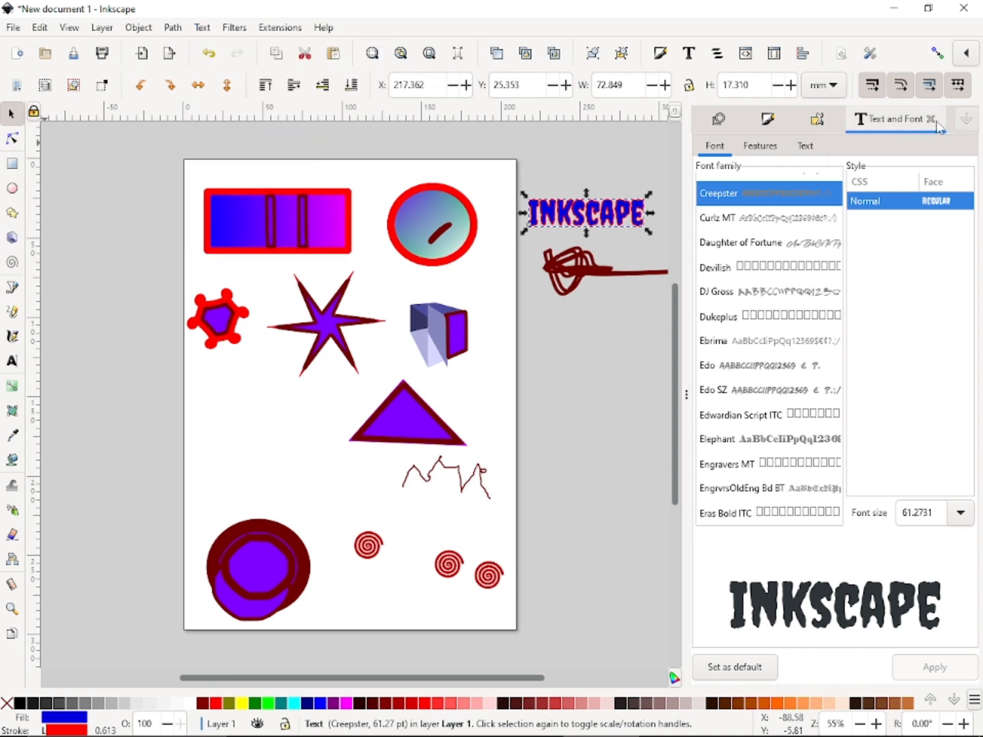
{"action": "left_click", "coordinate": [930, 120]}
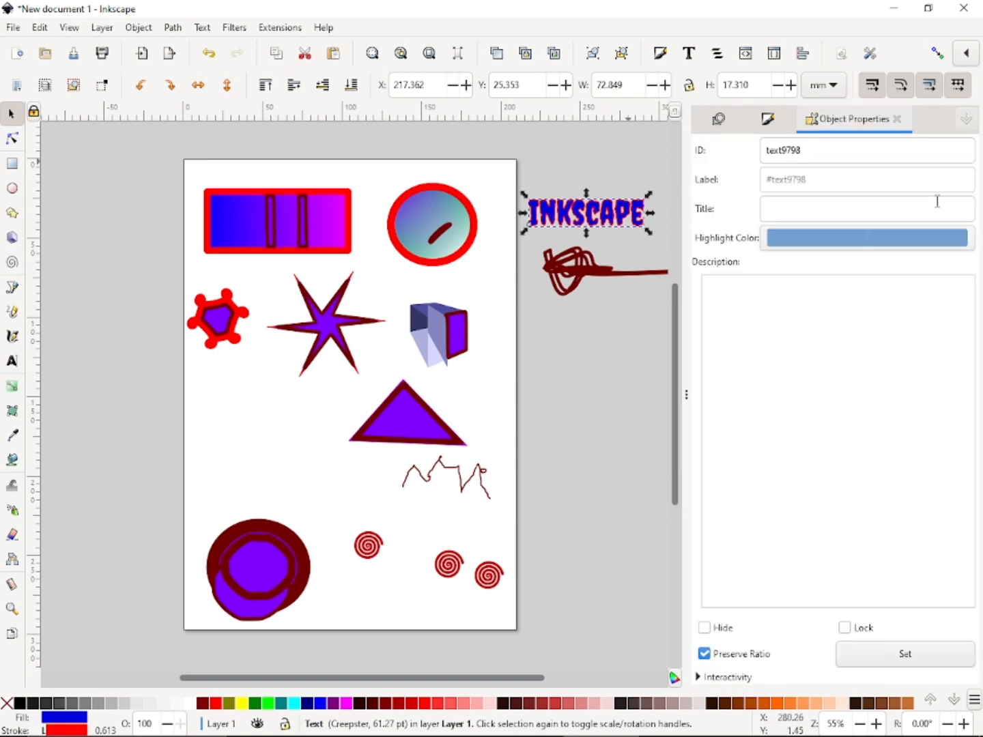
{"action": "left_click", "coordinate": [897, 120]}
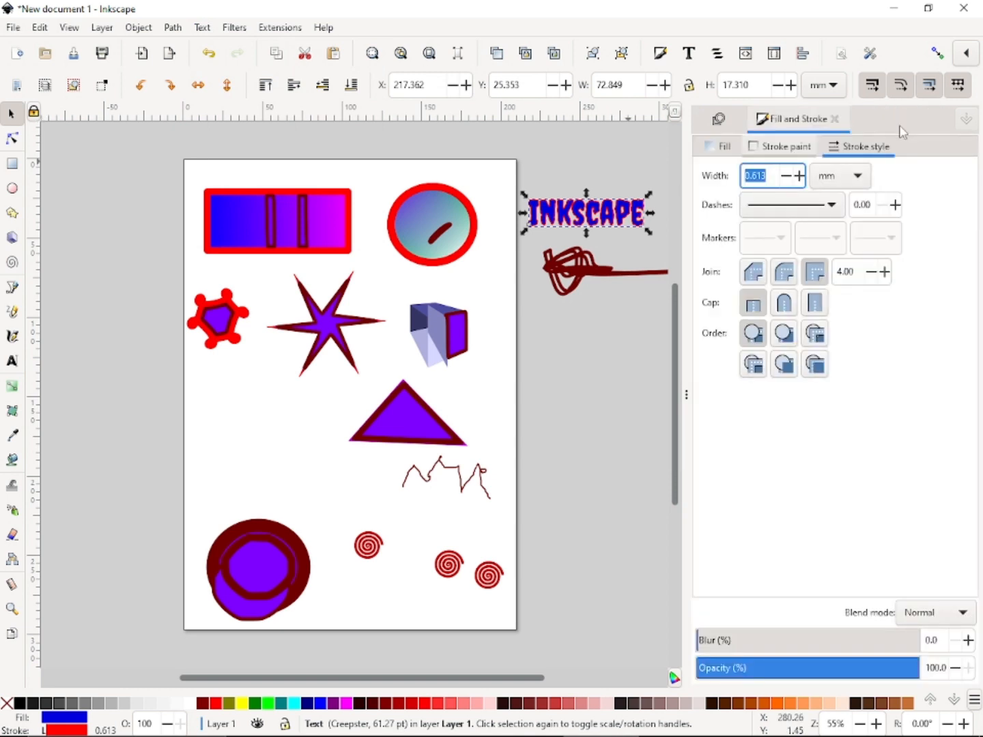
Reopen the Text and Font settings for the Inkscape text and choose Agency FB in the Condensed style.
{"action": "left_click", "coordinate": [204, 28]}
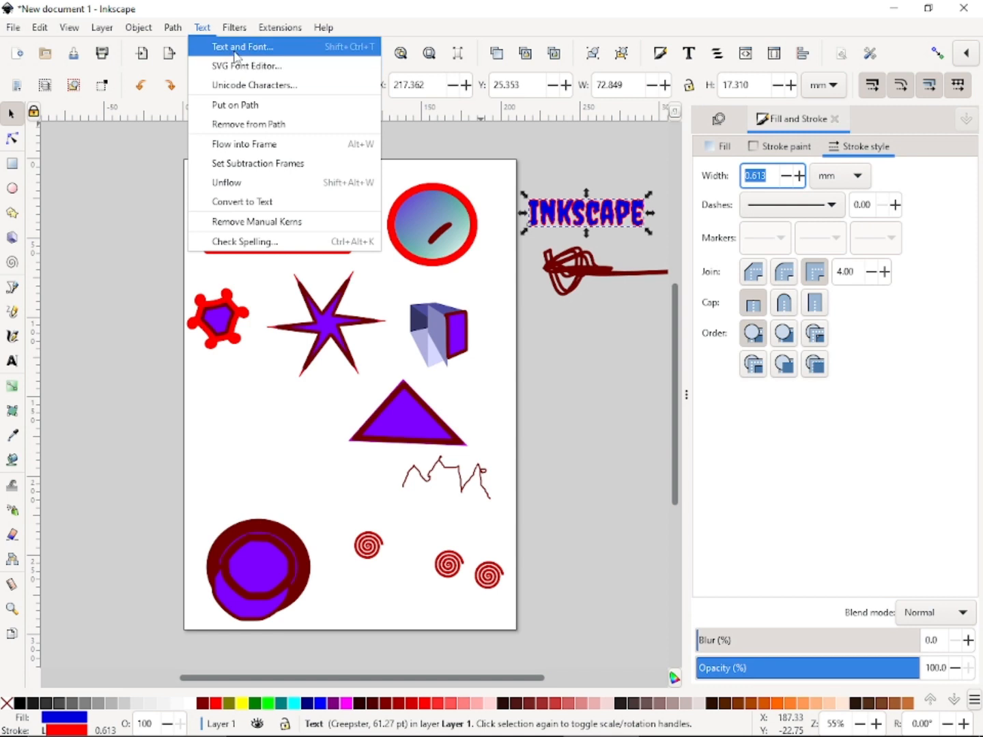
{"action": "left_click", "coordinate": [235, 44]}
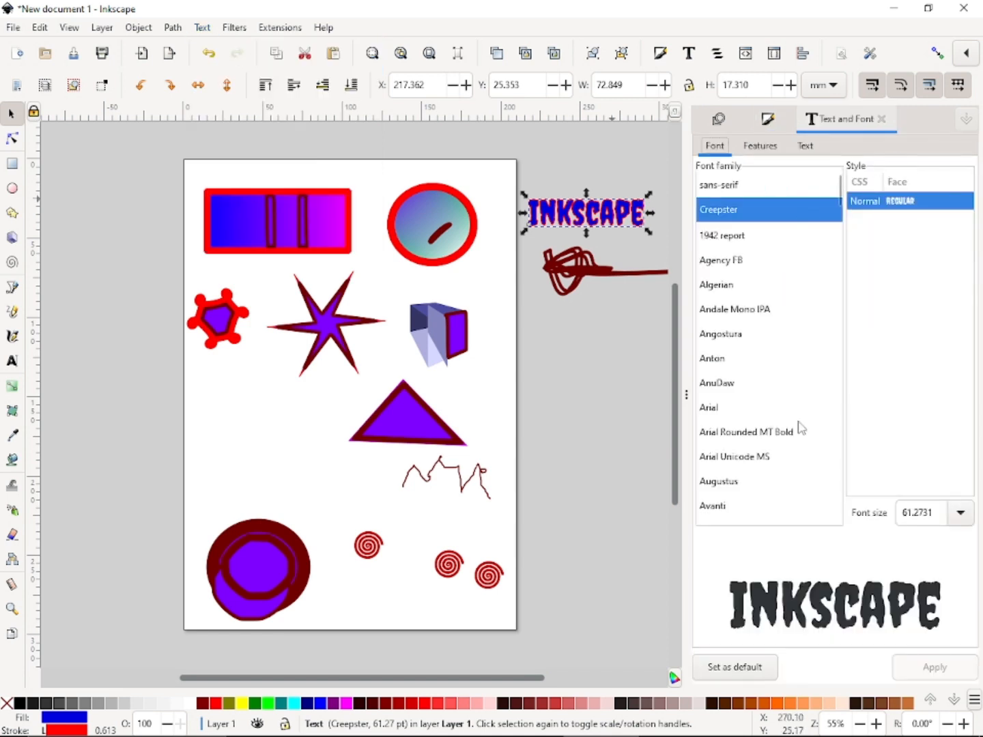
{"action": "left_click", "coordinate": [783, 235]}
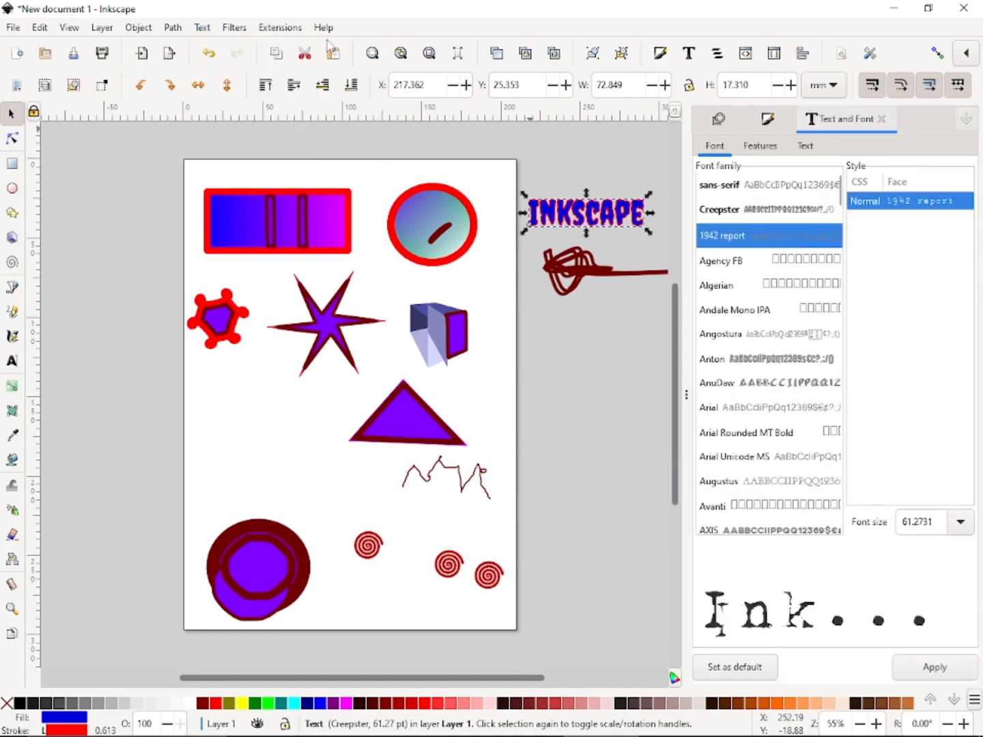
{"action": "left_click", "coordinate": [750, 262]}
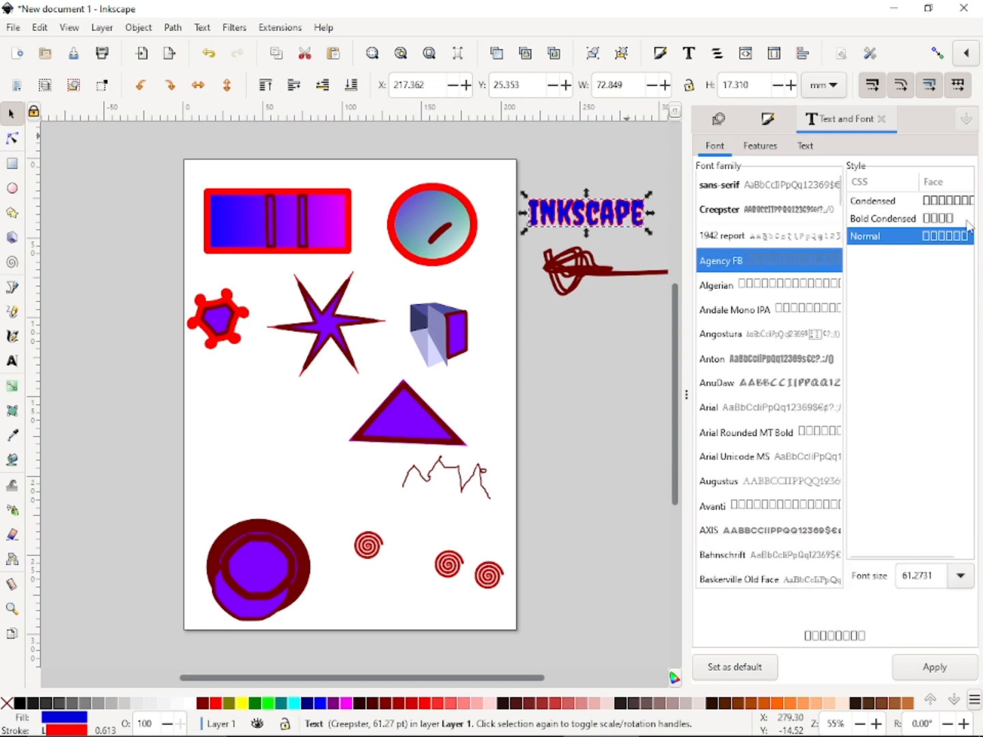
{"action": "left_click", "coordinate": [891, 220]}
{"action": "left_click", "coordinate": [888, 201]}
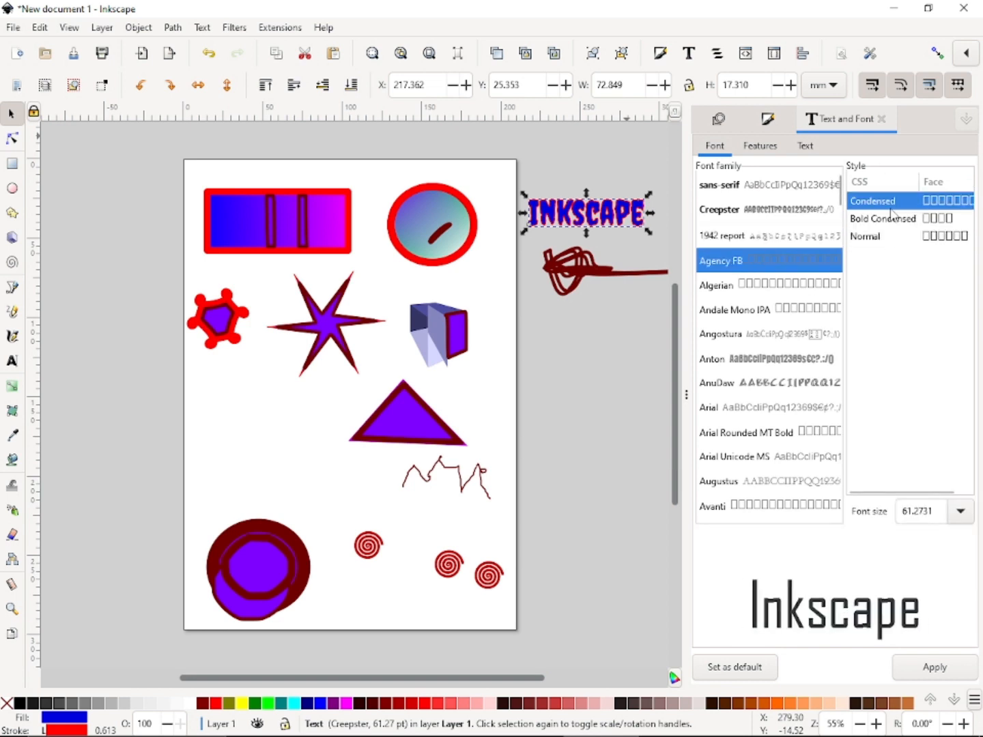
Select the INKSCAPE text together with the gradient-filled ellipse and put the text on the ellipse's path.
{"action": "left_click", "coordinate": [202, 30]}
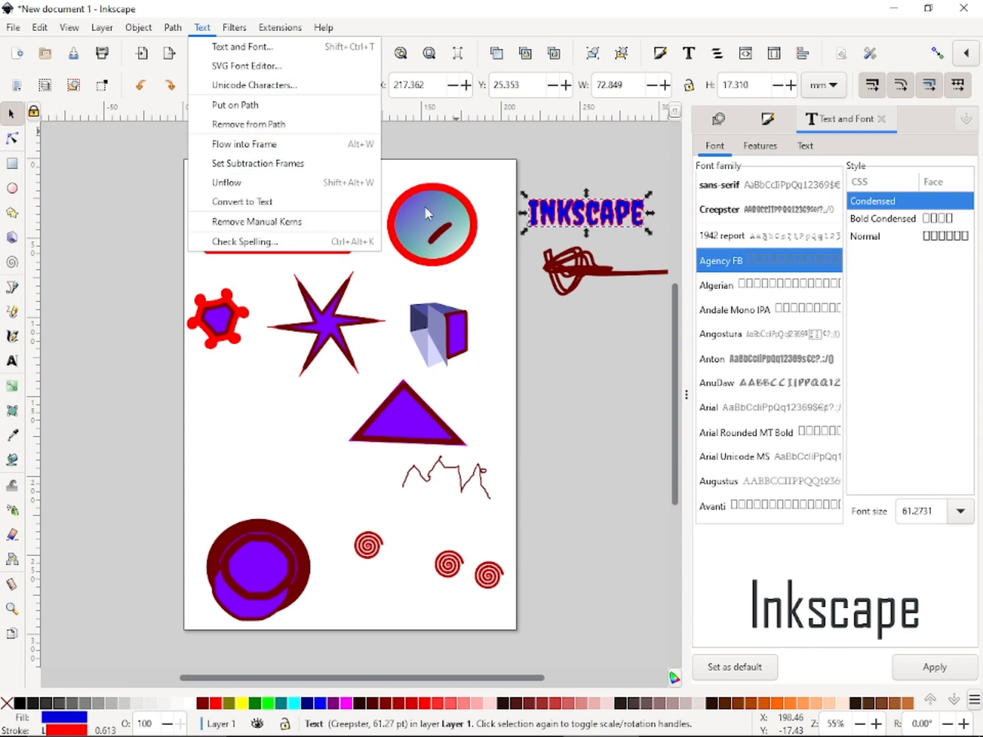
{"action": "left_click", "coordinate": [469, 253]}
{"action": "left_click", "coordinate": [467, 252]}
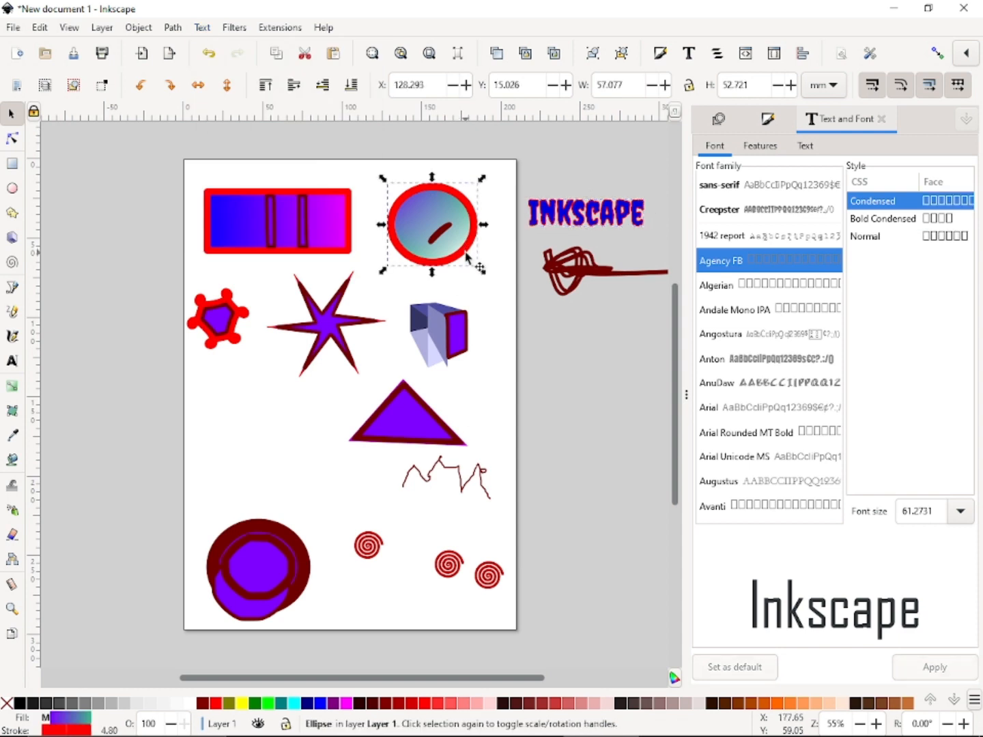
{"action": "left_click", "coordinate": [536, 209]}
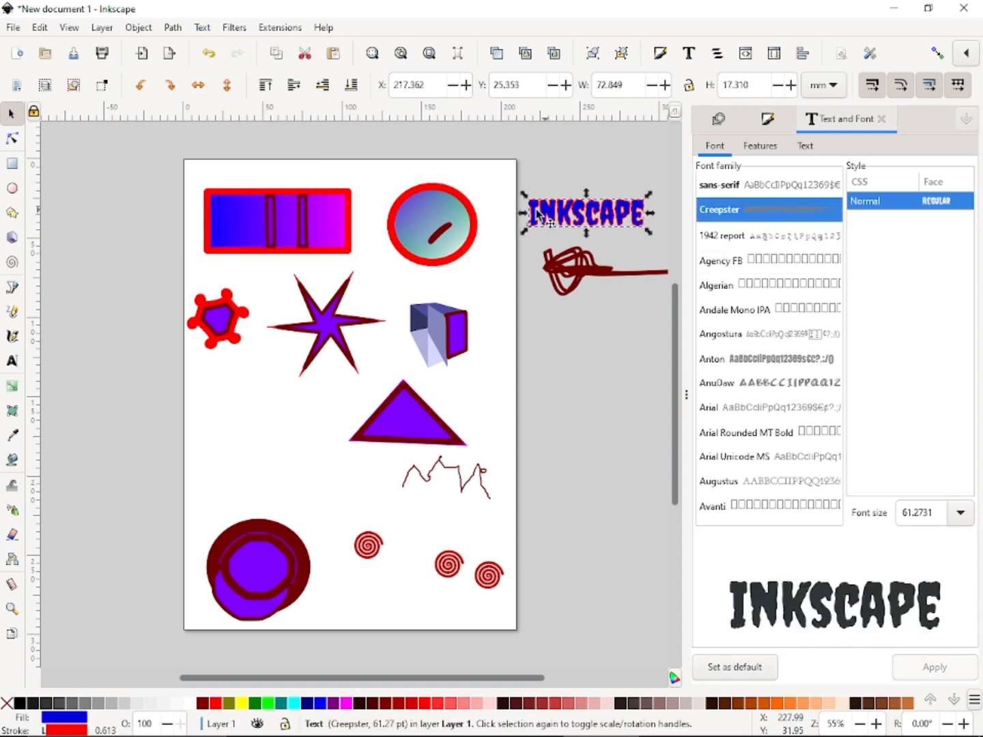
{"action": "left_click", "coordinate": [475, 231], "text": "shift"}
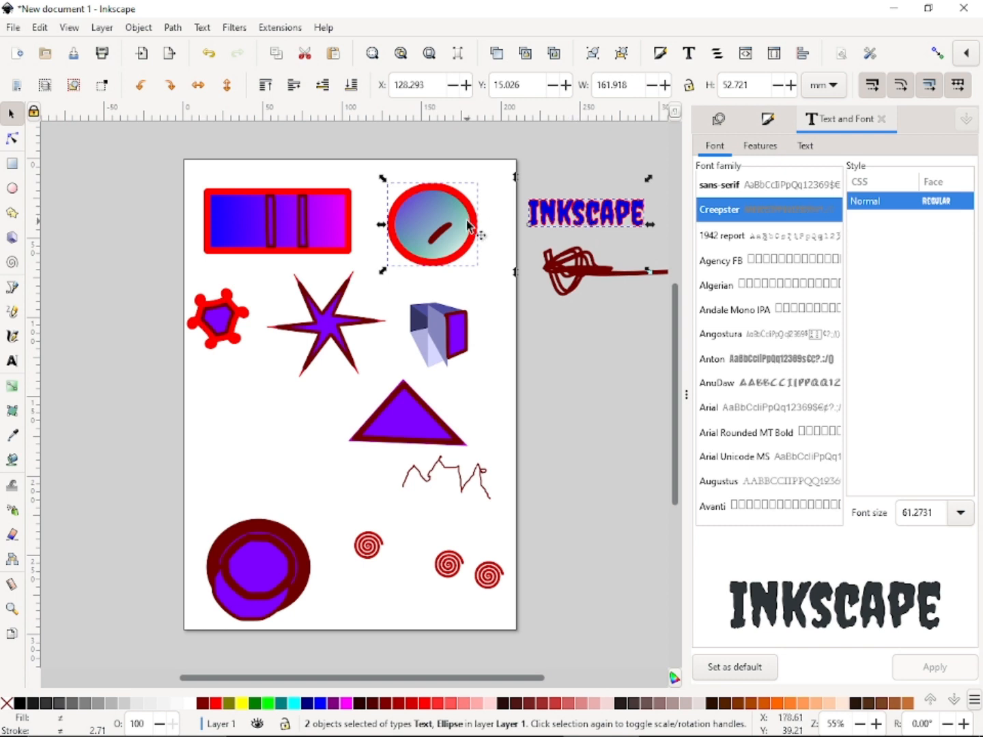
{"action": "left_click", "coordinate": [201, 27]}
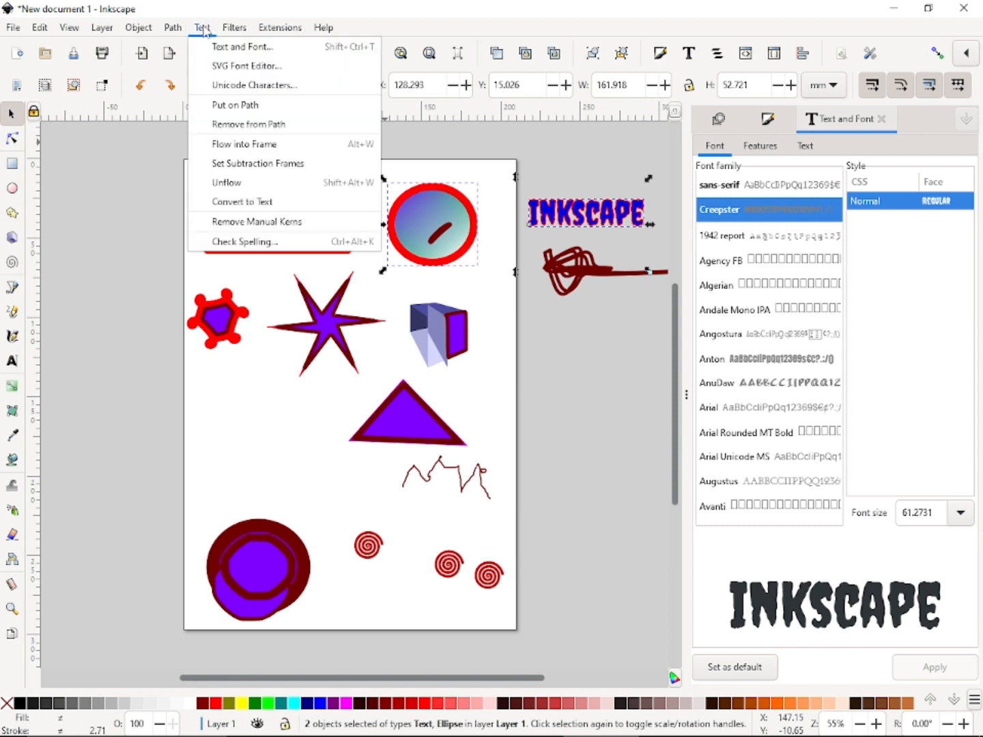
{"action": "left_click", "coordinate": [260, 108]}
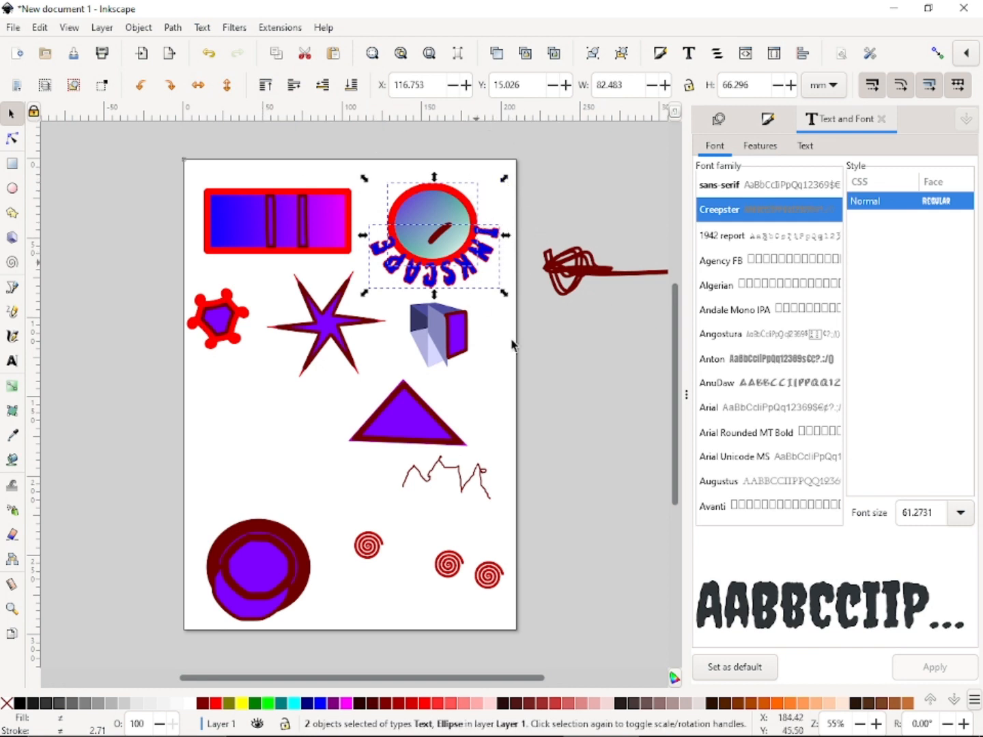
Remove the INKSCAPE text from the ellipse's path.
{"action": "left_click", "coordinate": [202, 28]}
{"action": "left_click", "coordinate": [261, 125]}
{"action": "left_click", "coordinate": [204, 27]}
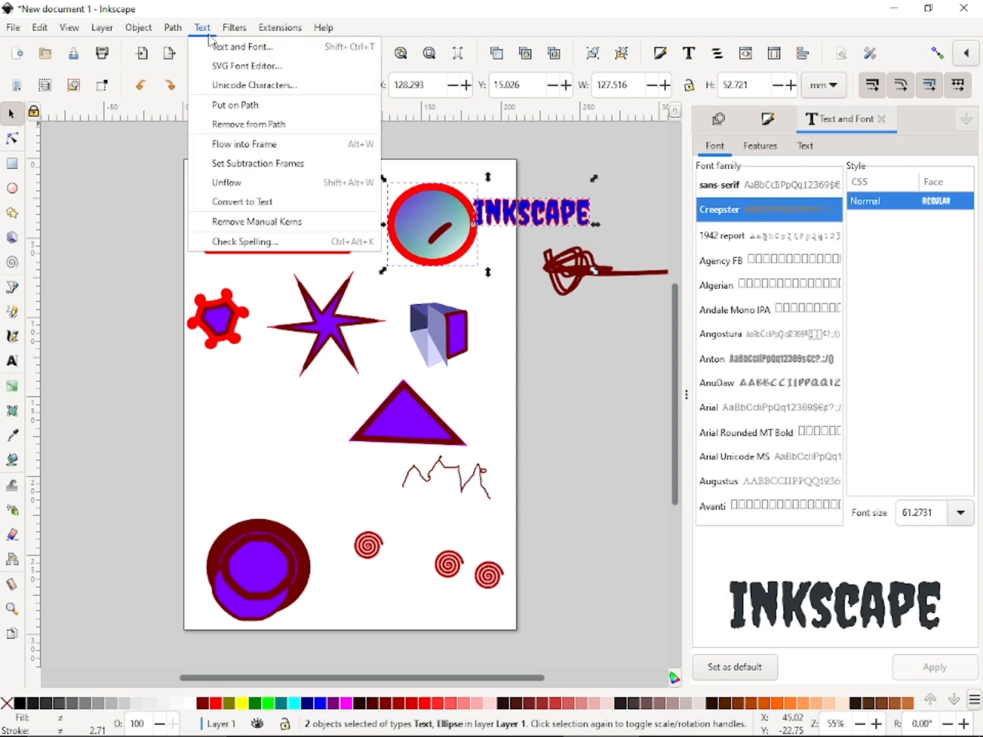